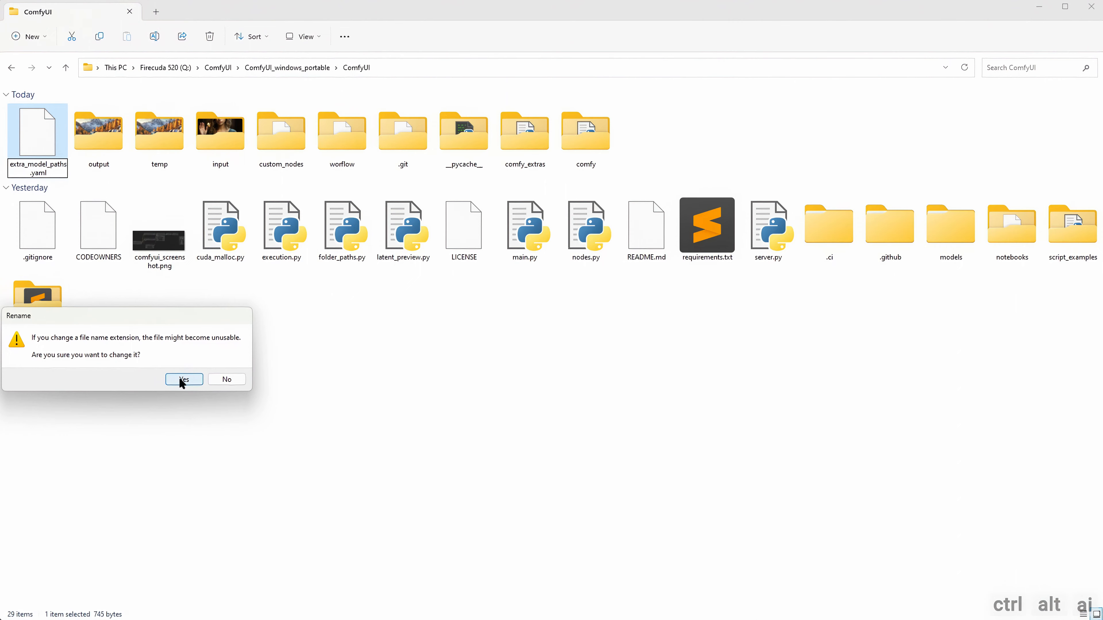
- Confirm the extension change for extra_model_paths.yaml and open the file in Notepad
{"action": "left_click_drag", "start_coordinate": [166, 315], "coordinate": [447, 308]}
{"action": "left_click", "coordinate": [472, 374]}
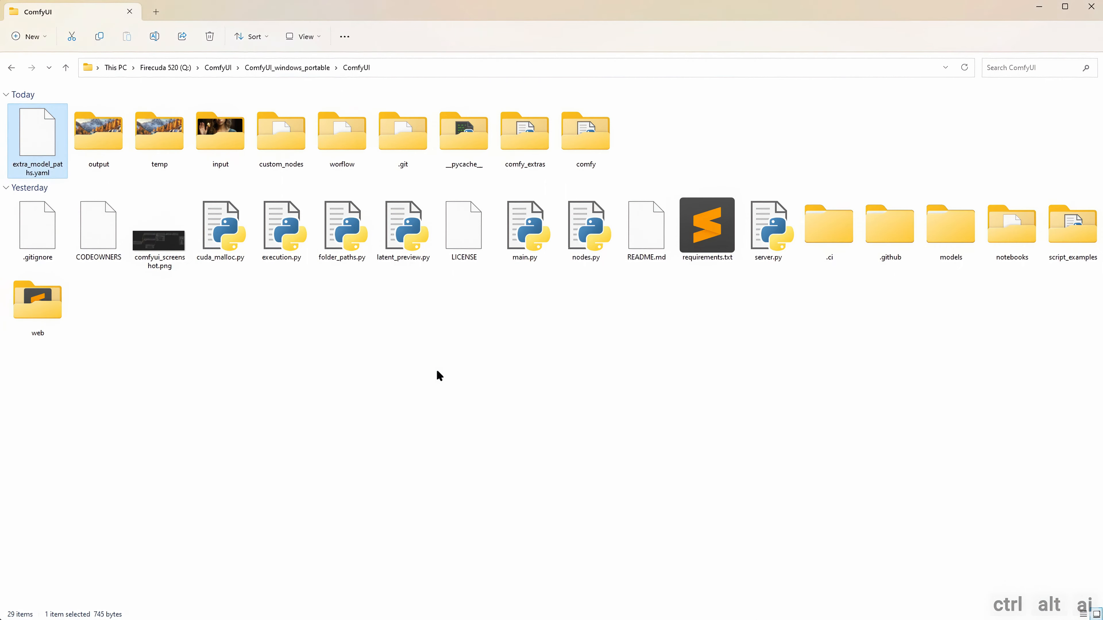
{"action": "right_click", "coordinate": [42, 152]}
{"action": "mouse_move", "coordinate": [125, 190]}
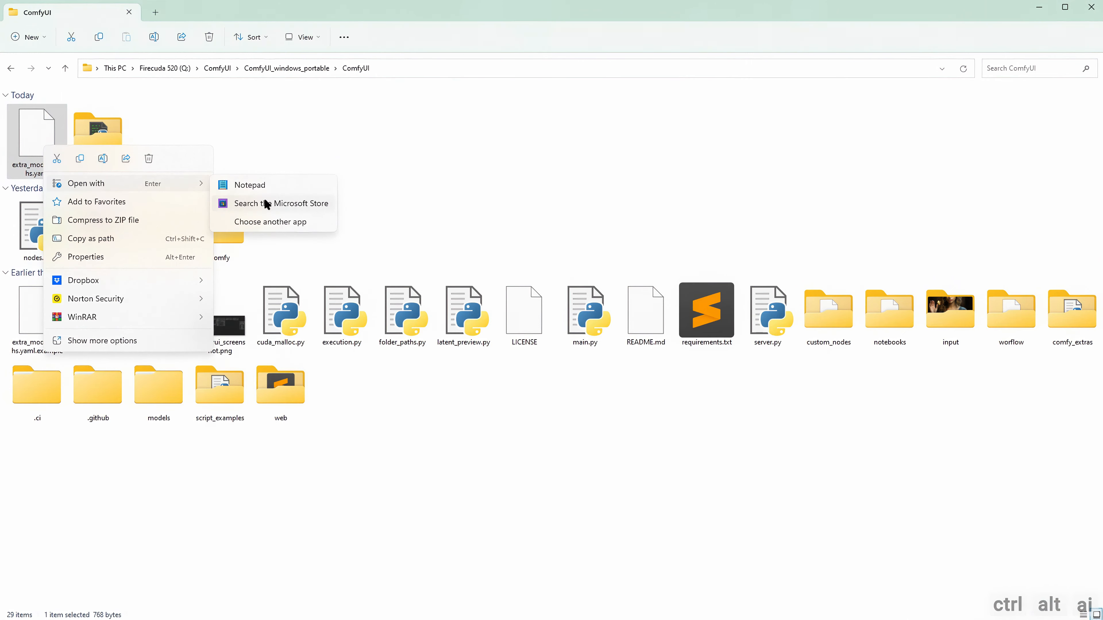
{"action": "left_click", "coordinate": [263, 186]}
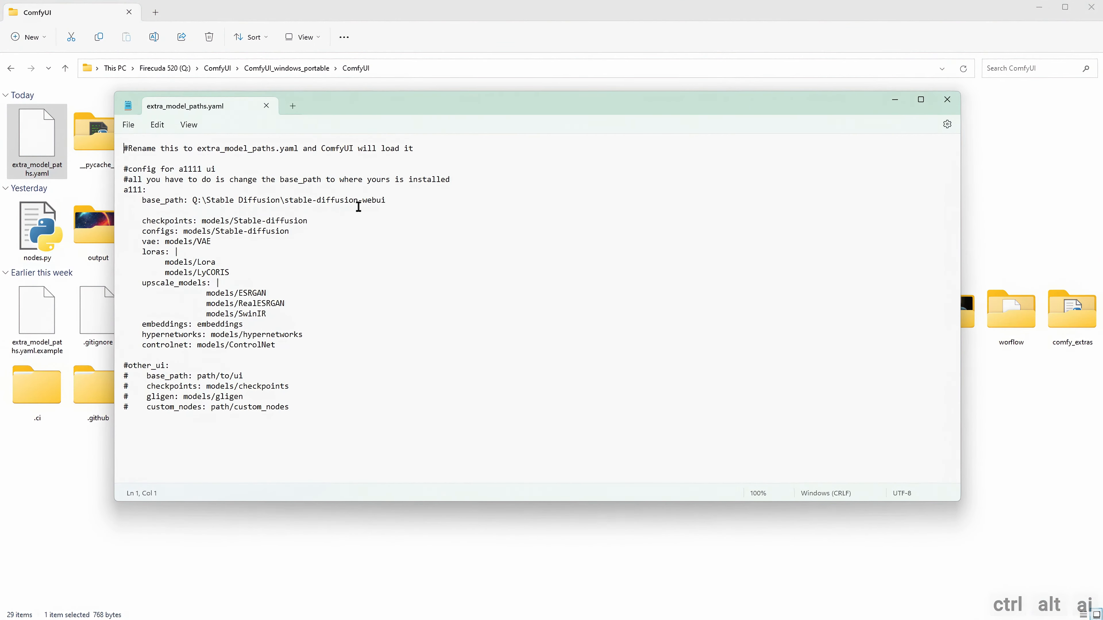
- Examine the base_path line in the a111 section, close the file, and go up to the ComfyUI_windows_portable folder
{"action": "left_click_drag", "start_coordinate": [388, 200], "coordinate": [139, 196]}
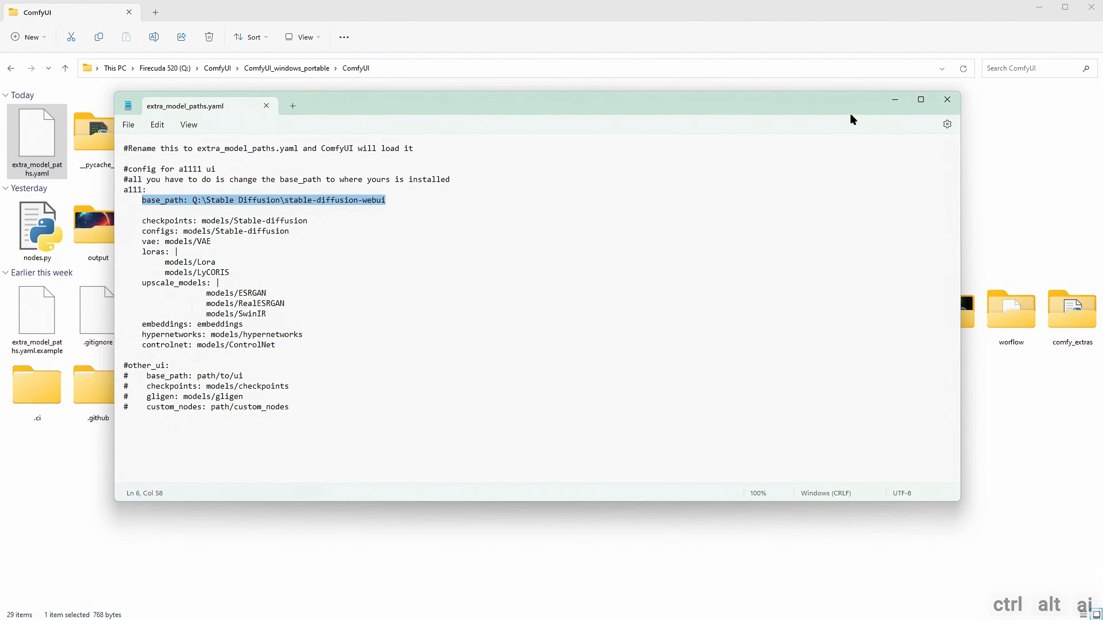
{"action": "left_click", "coordinate": [947, 99]}
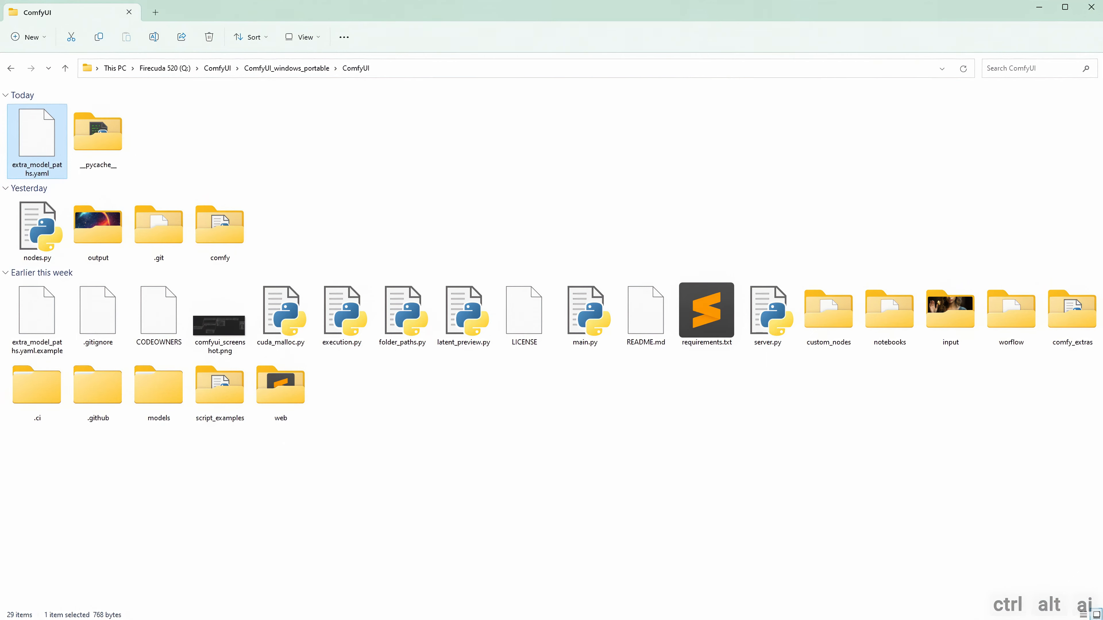
{"action": "left_click", "coordinate": [786, 145]}
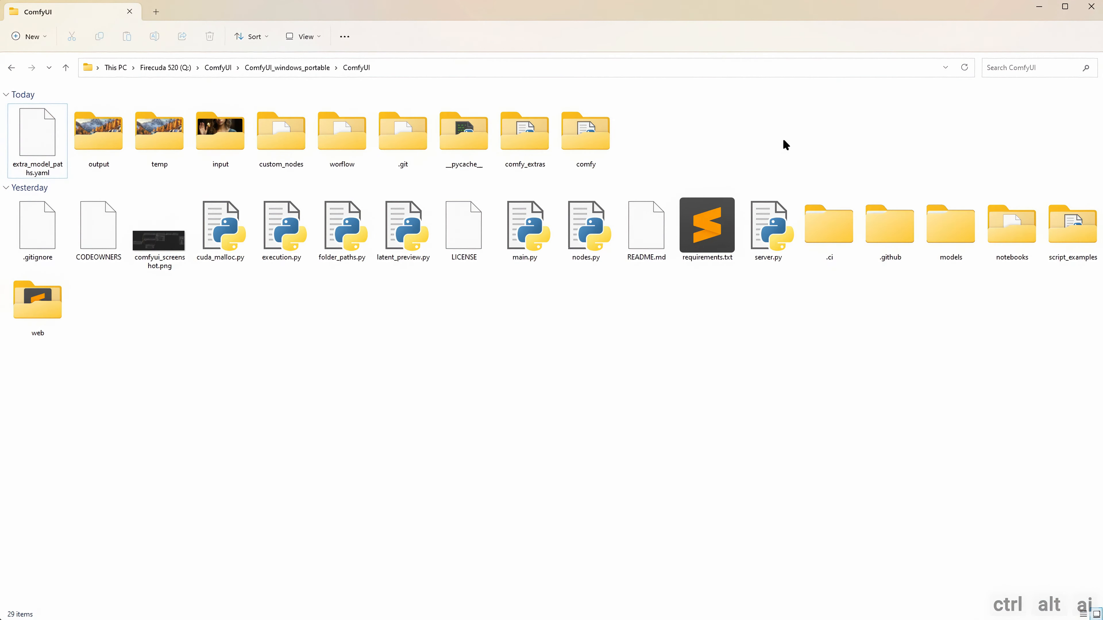
{"action": "left_click", "coordinate": [289, 68]}
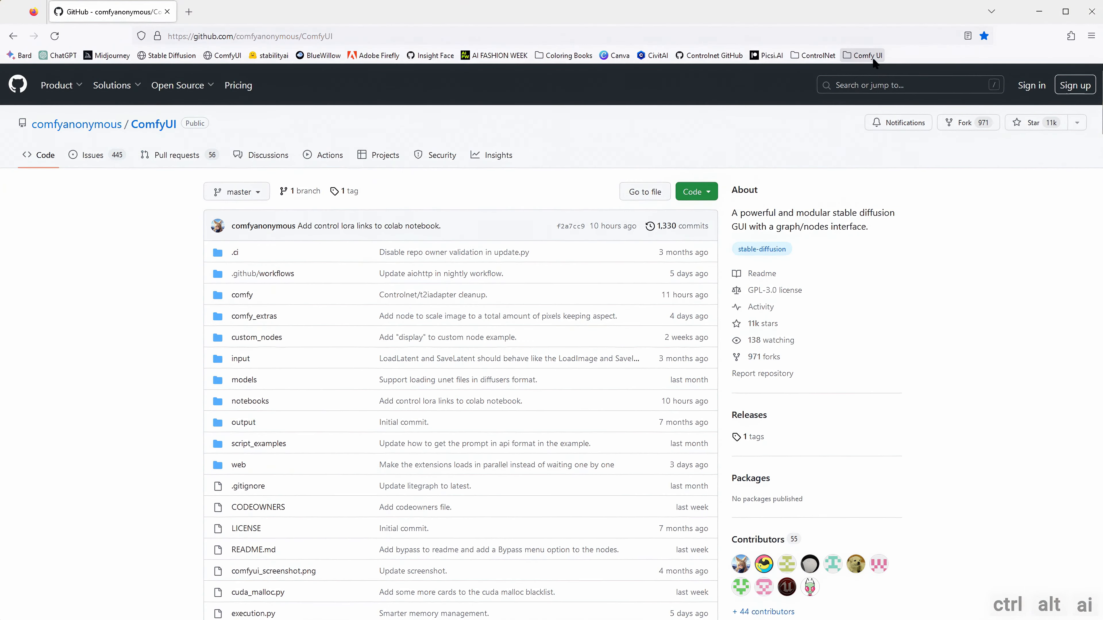
- In Firefox, open the bookmarked sdxl-base-1.0 page on Hugging Face and examine its files and versions for the safetensors models
{"action": "left_click", "coordinate": [864, 55]}
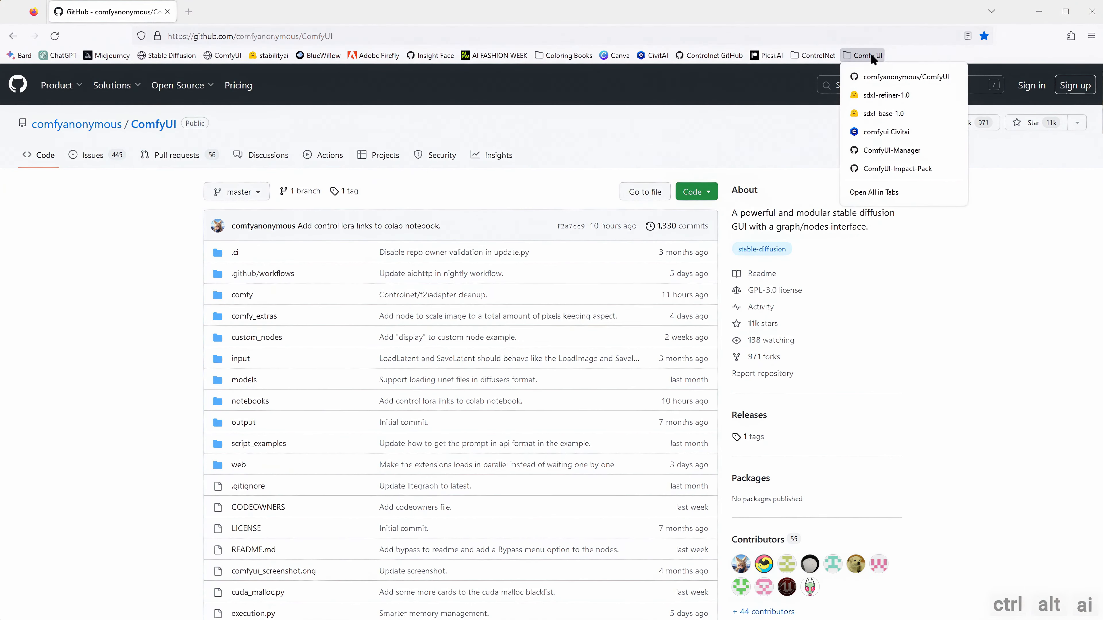
{"action": "left_click", "coordinate": [882, 114]}
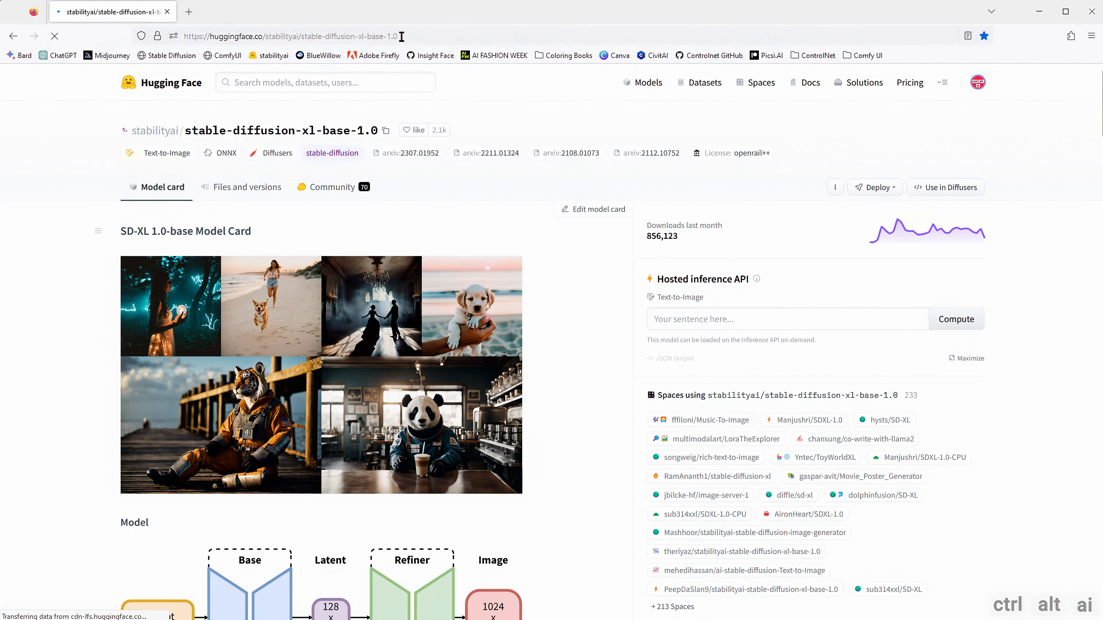
{"action": "left_click", "coordinate": [402, 37]}
{"action": "left_click_drag", "start_coordinate": [412, 37], "coordinate": [138, 42]}
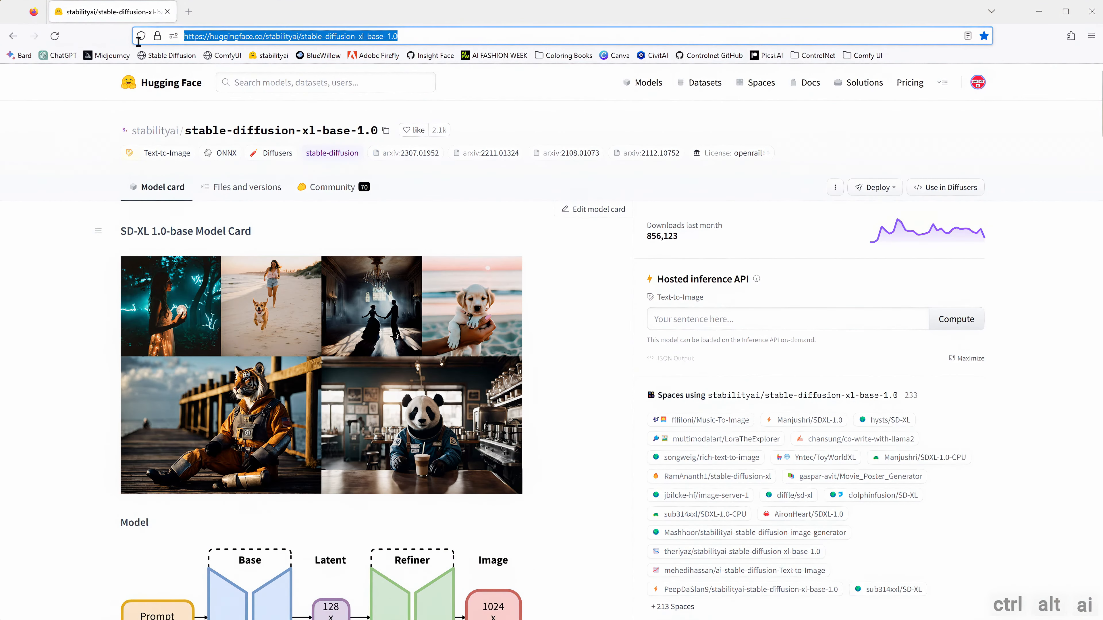
{"action": "left_click", "coordinate": [71, 168]}
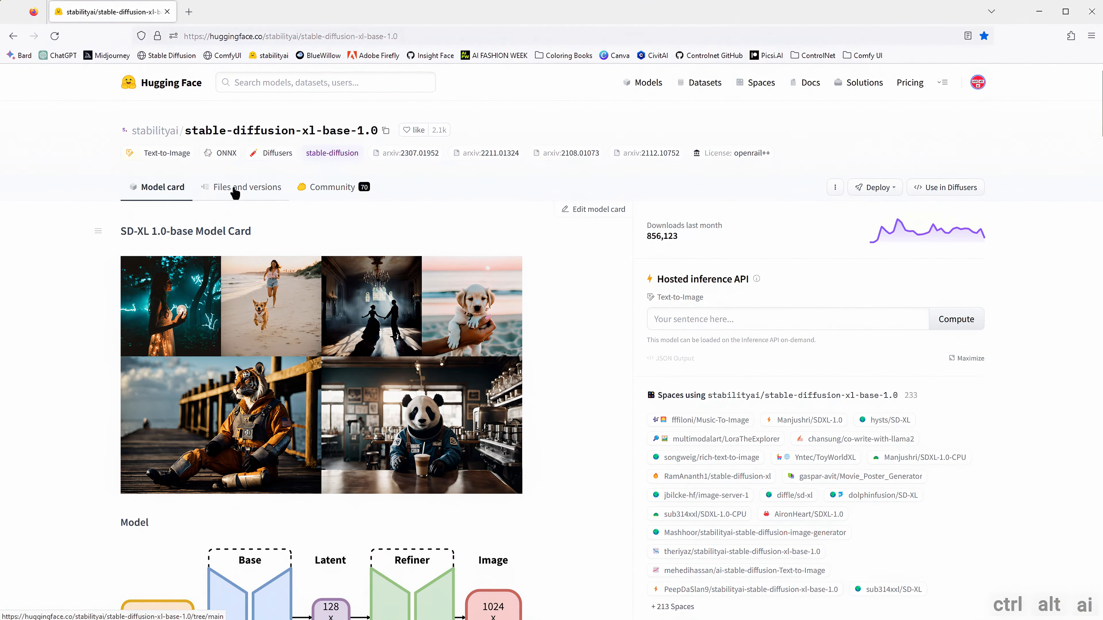
{"action": "left_click", "coordinate": [241, 196]}
{"action": "scroll", "coordinate": [266, 316], "scroll_direction": "down", "scroll_amount": 3}
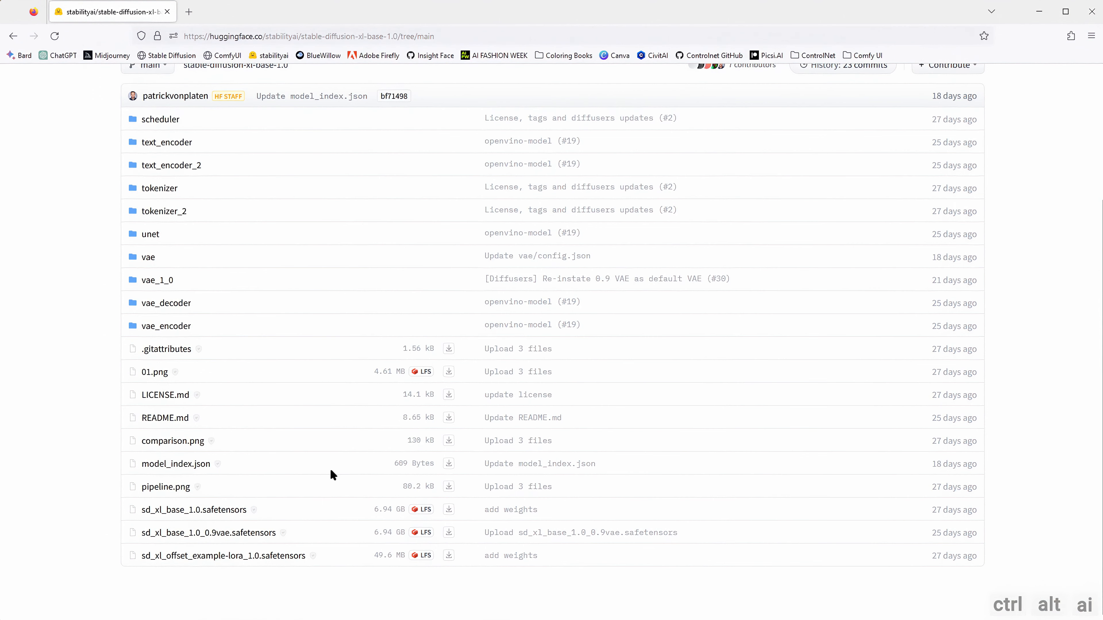
{"action": "scroll", "coordinate": [347, 471], "scroll_direction": "up", "scroll_amount": 4}
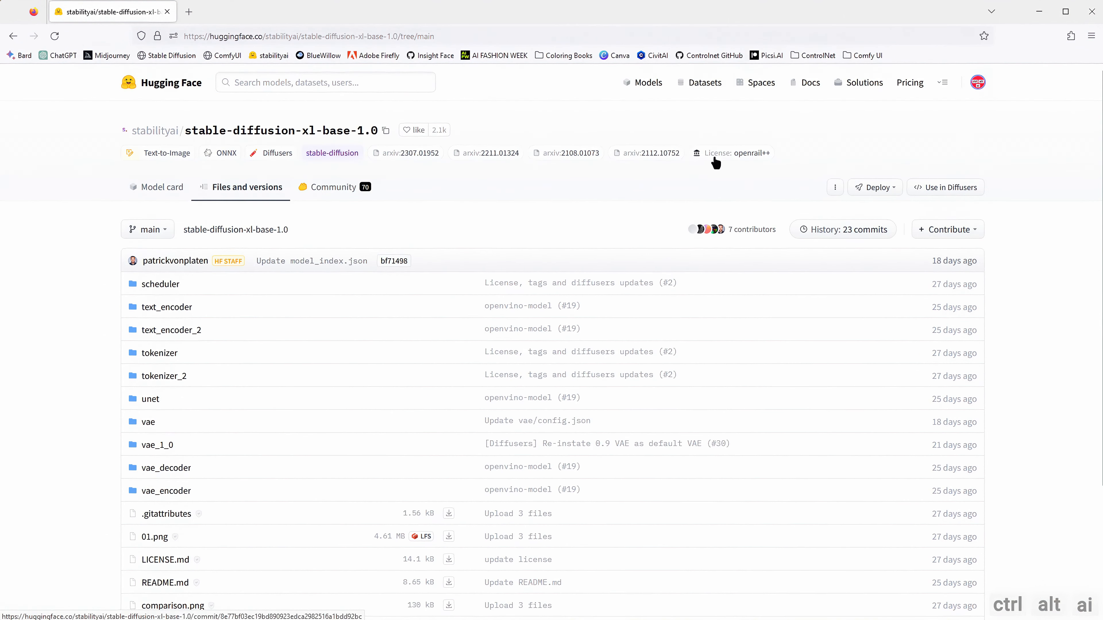
- Open the bookmarked sdxl-refiner-1.0 page and examine its files and versions for the refiner safetensors models
{"action": "left_click", "coordinate": [860, 54]}
{"action": "left_click", "coordinate": [874, 96]}
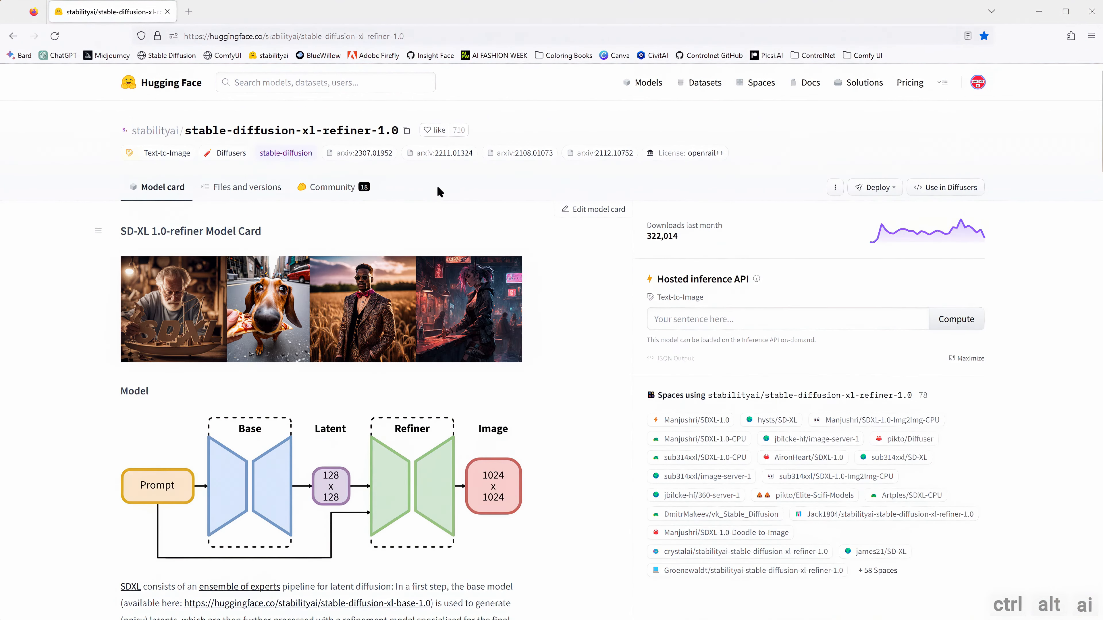
{"action": "left_click", "coordinate": [437, 37]}
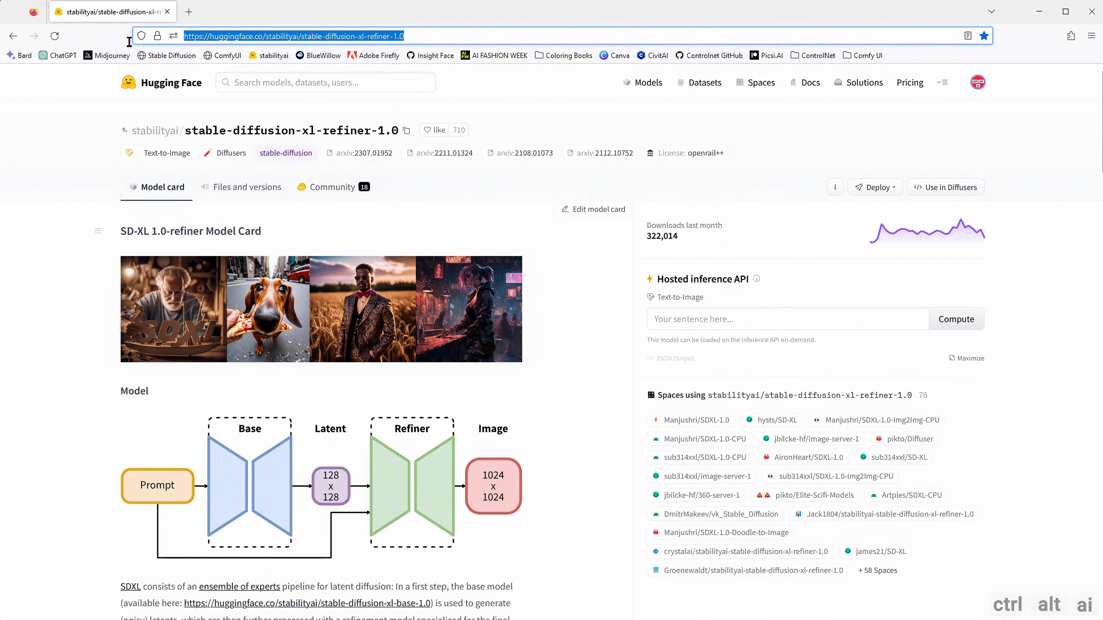
{"action": "left_click", "coordinate": [468, 222]}
{"action": "left_click", "coordinate": [228, 185]}
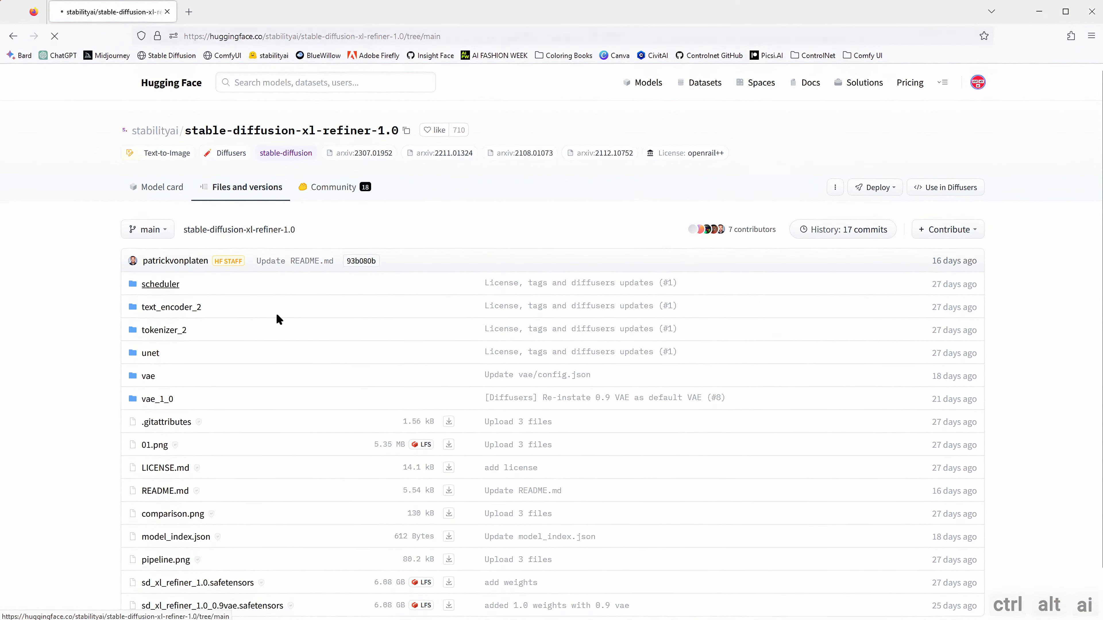
{"action": "scroll", "coordinate": [273, 369], "scroll_direction": "down", "scroll_amount": 2}
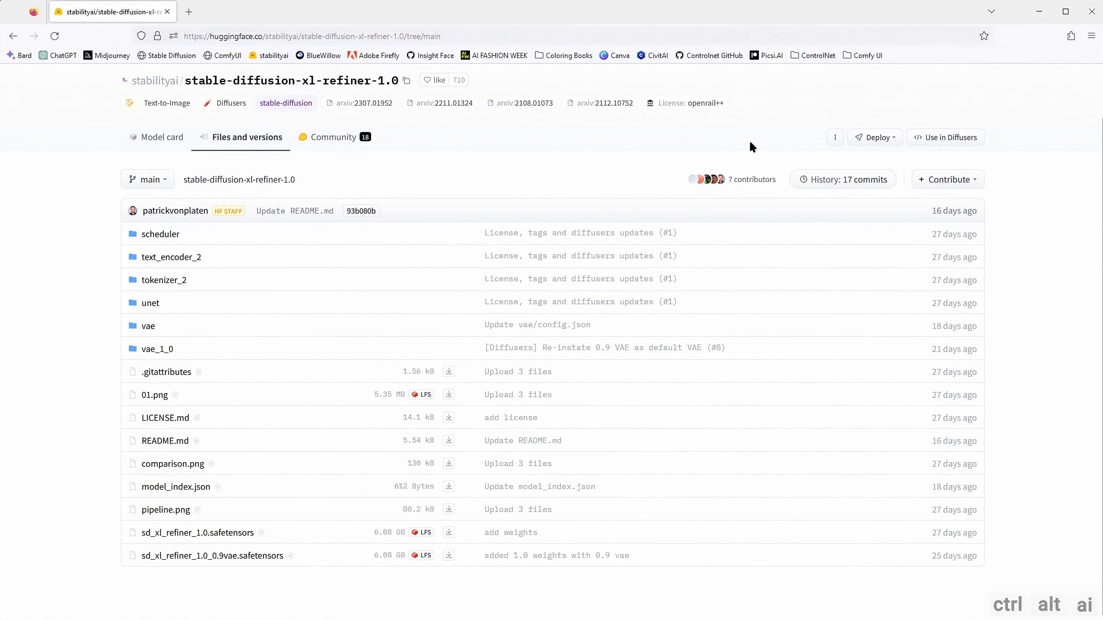
- Open the bookmarked comfyui Civitai site and look through the account options
{"action": "left_click", "coordinate": [861, 56]}
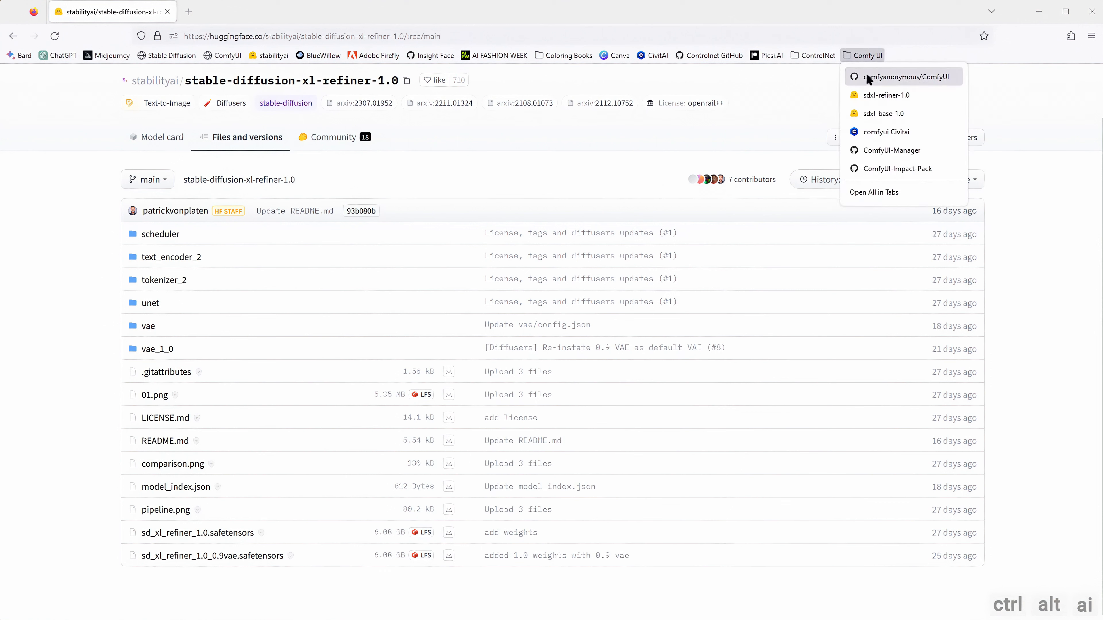
{"action": "left_click", "coordinate": [858, 135]}
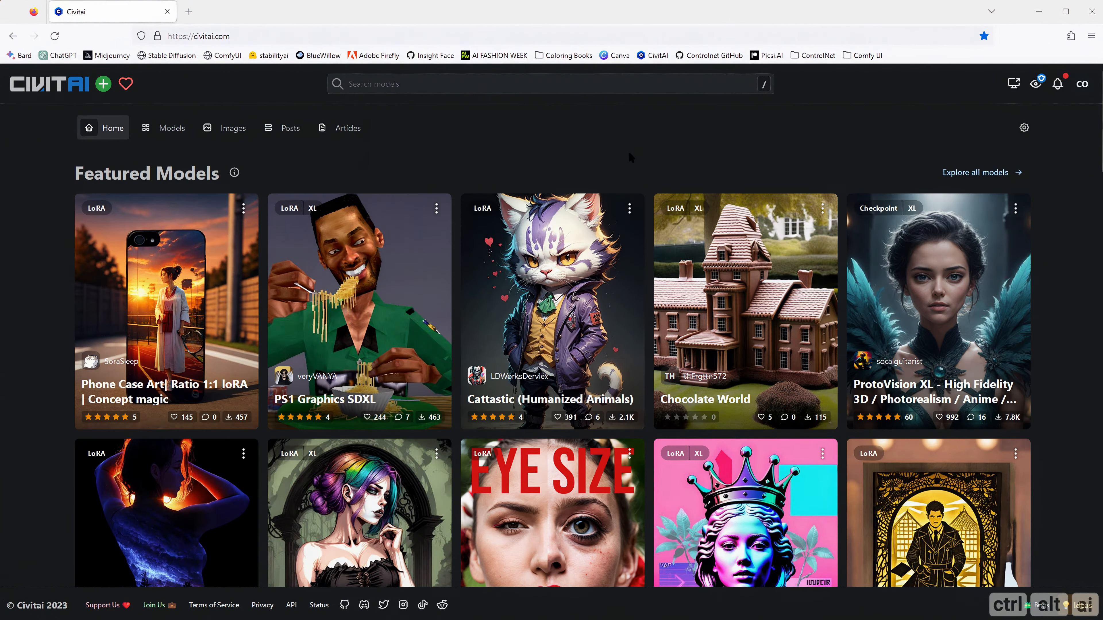
{"action": "left_click", "coordinate": [1083, 84]}
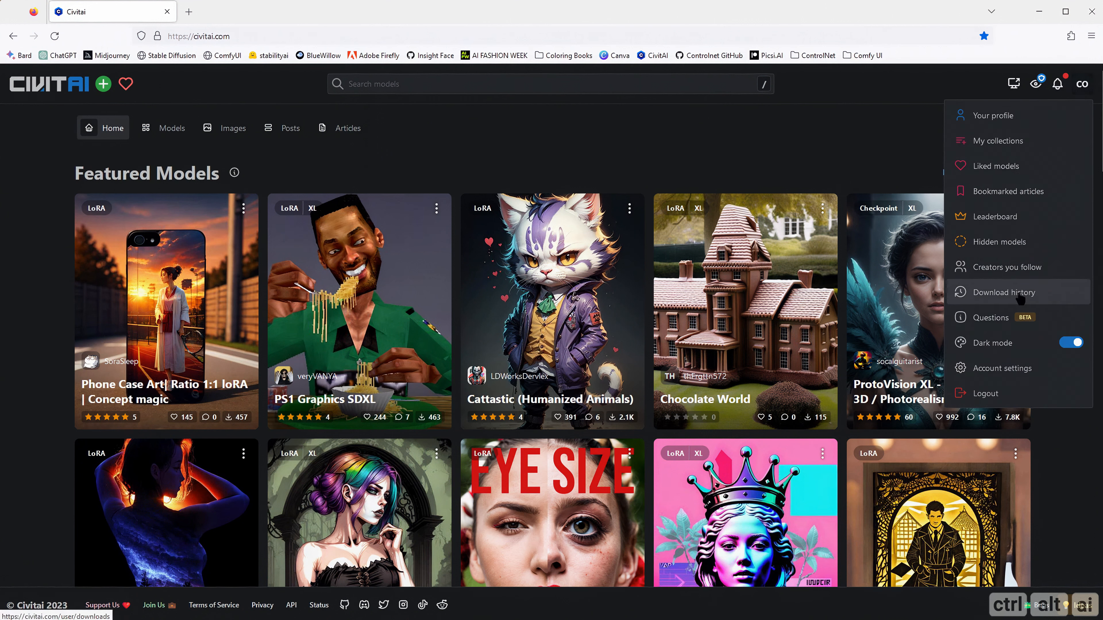
{"action": "left_click", "coordinate": [539, 103]}
- Search Civitai for sdxl, open the SD XL checkpoint page, and highlight the line crediting Hugging Face and Stability AI
{"action": "left_click", "coordinate": [486, 84]}
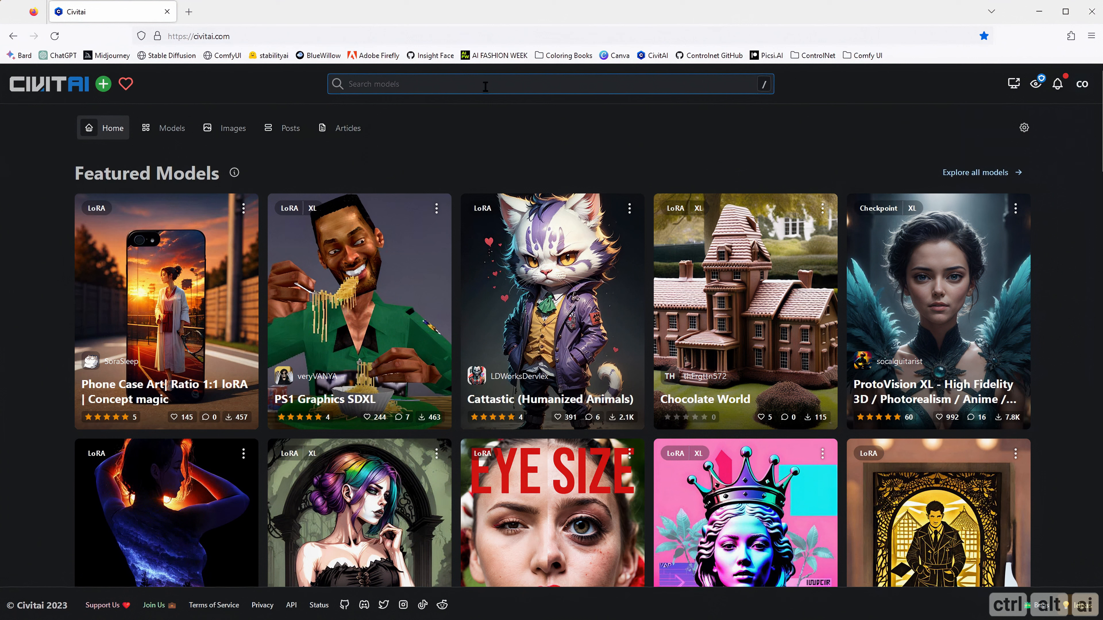
{"action": "type", "text": "sdxl"}
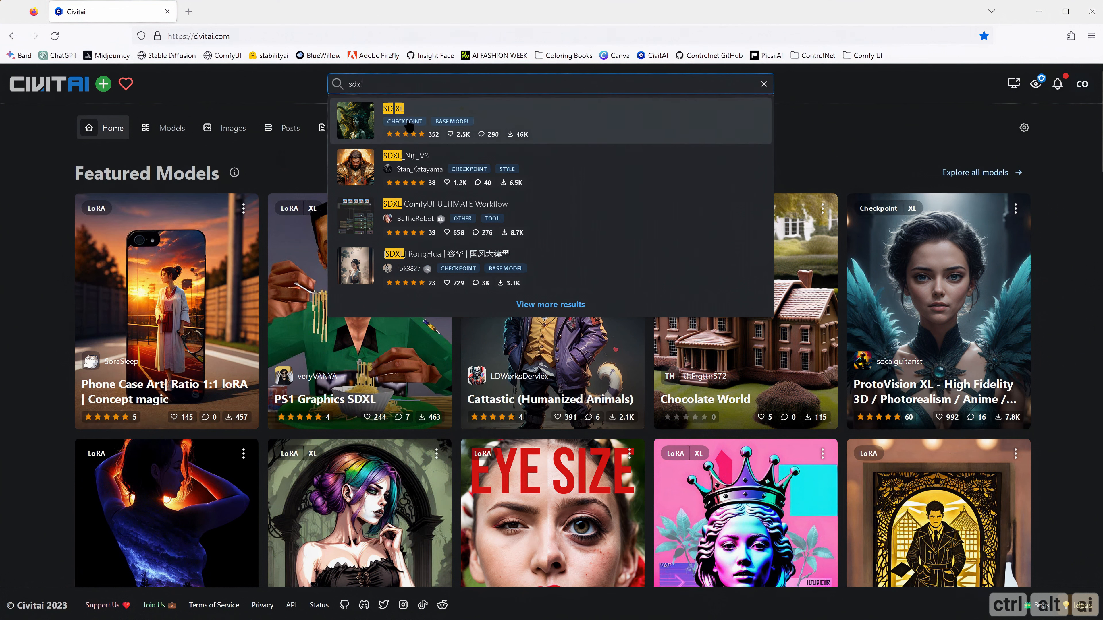
{"action": "left_click", "coordinate": [442, 144]}
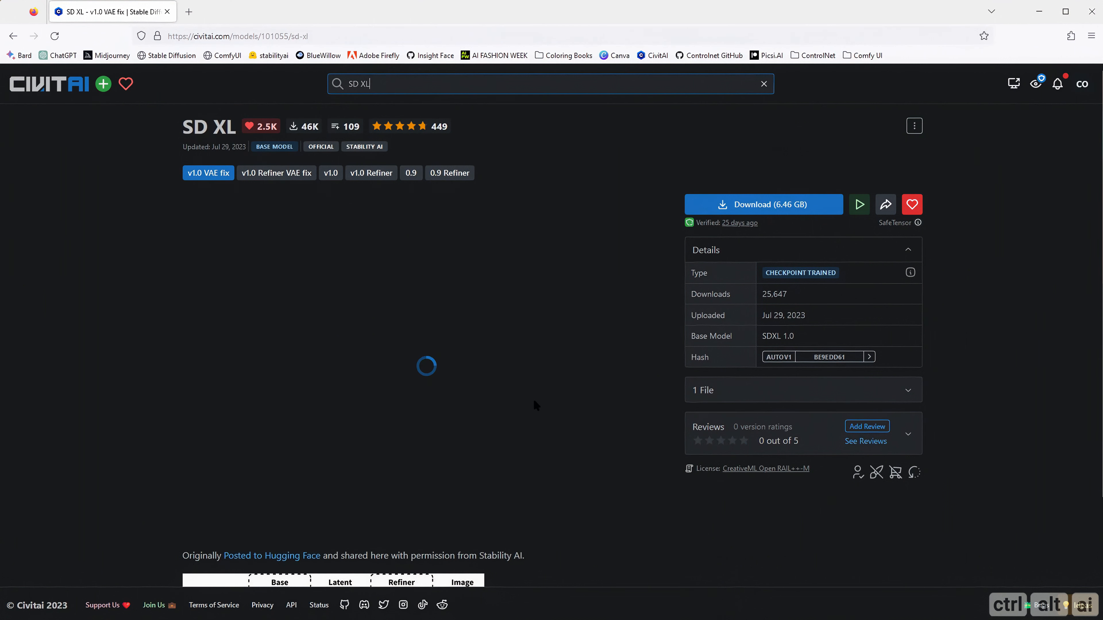
{"action": "scroll", "coordinate": [534, 398], "scroll_direction": "down", "scroll_amount": 3}
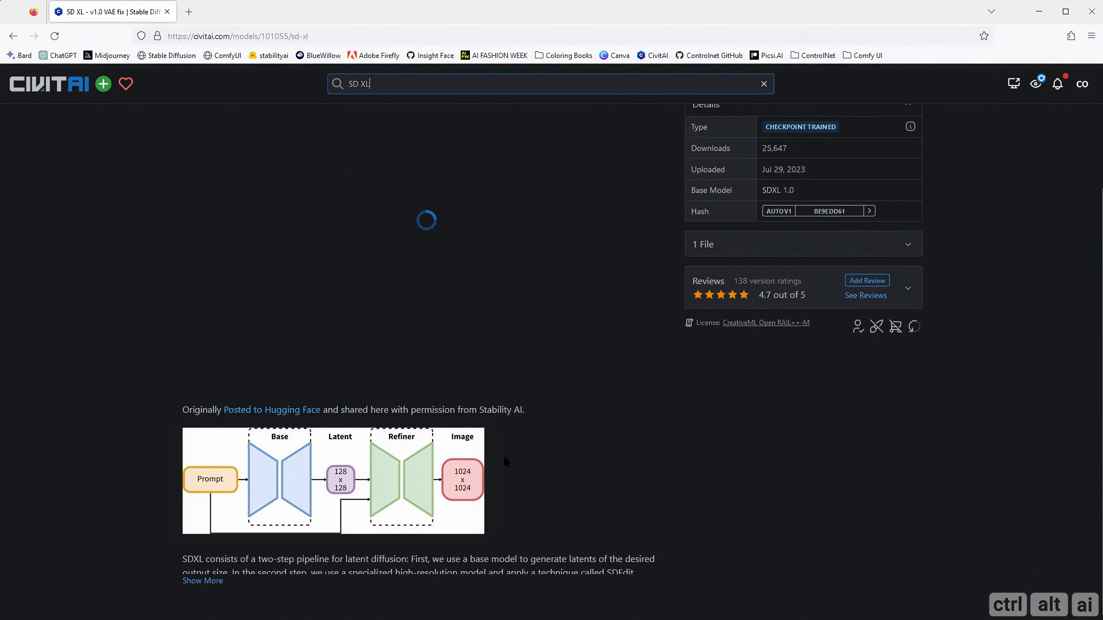
{"action": "left_click", "coordinate": [186, 411]}
{"action": "left_click_drag", "start_coordinate": [186, 411], "coordinate": [529, 418]}
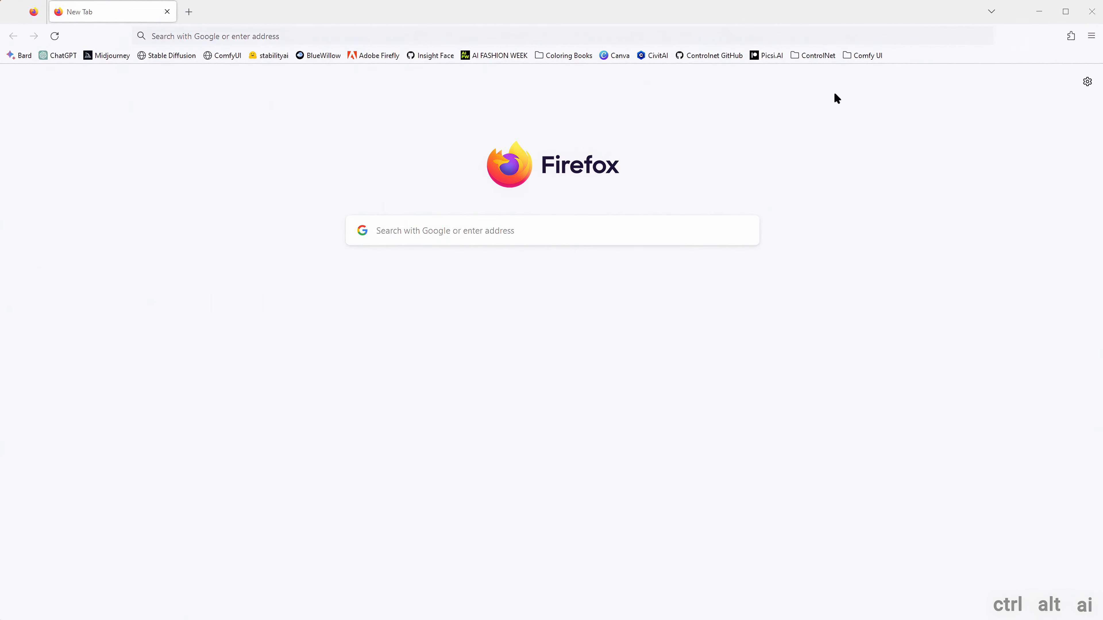
- Open the bookmarked ComfyUI-Manager GitHub repository and go to the installation instructions in its README
{"action": "left_click", "coordinate": [858, 56]}
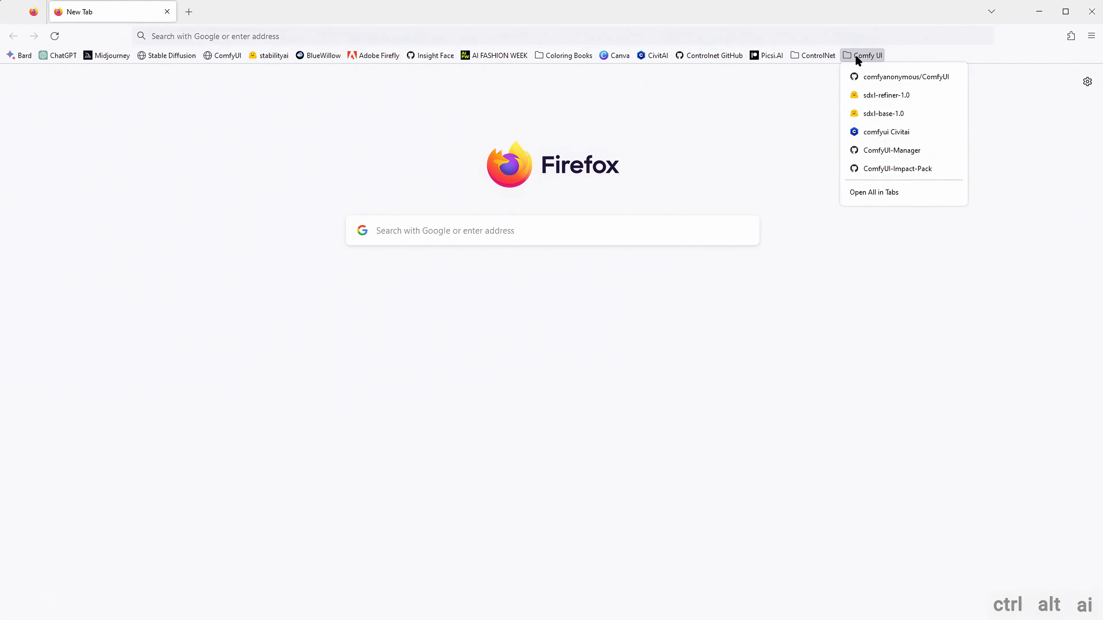
{"action": "left_click", "coordinate": [881, 149]}
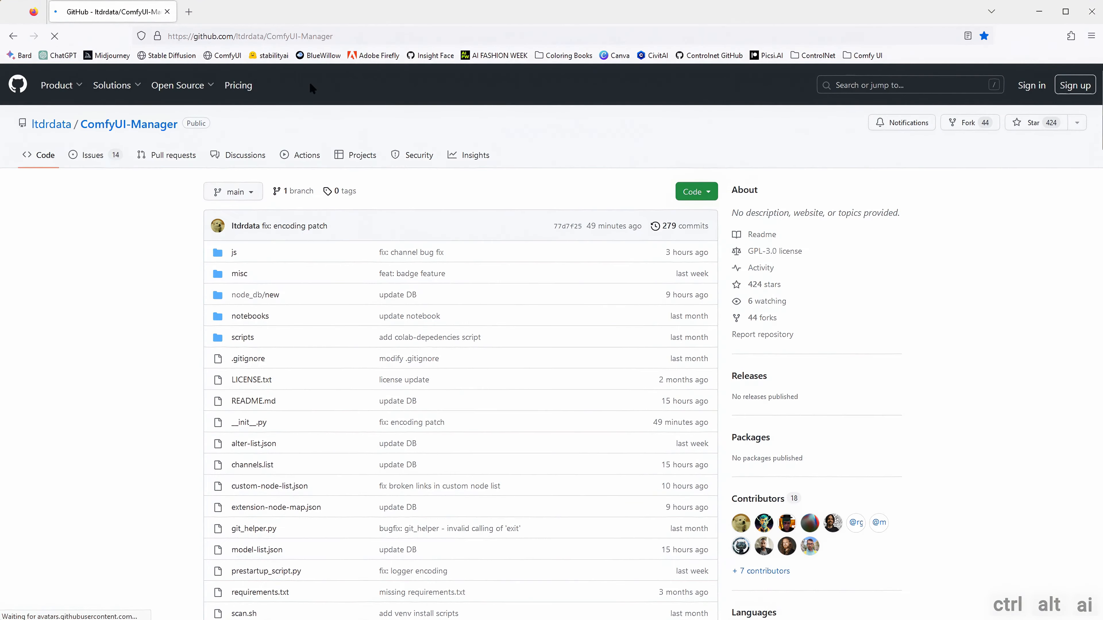
{"action": "left_click", "coordinate": [343, 37]}
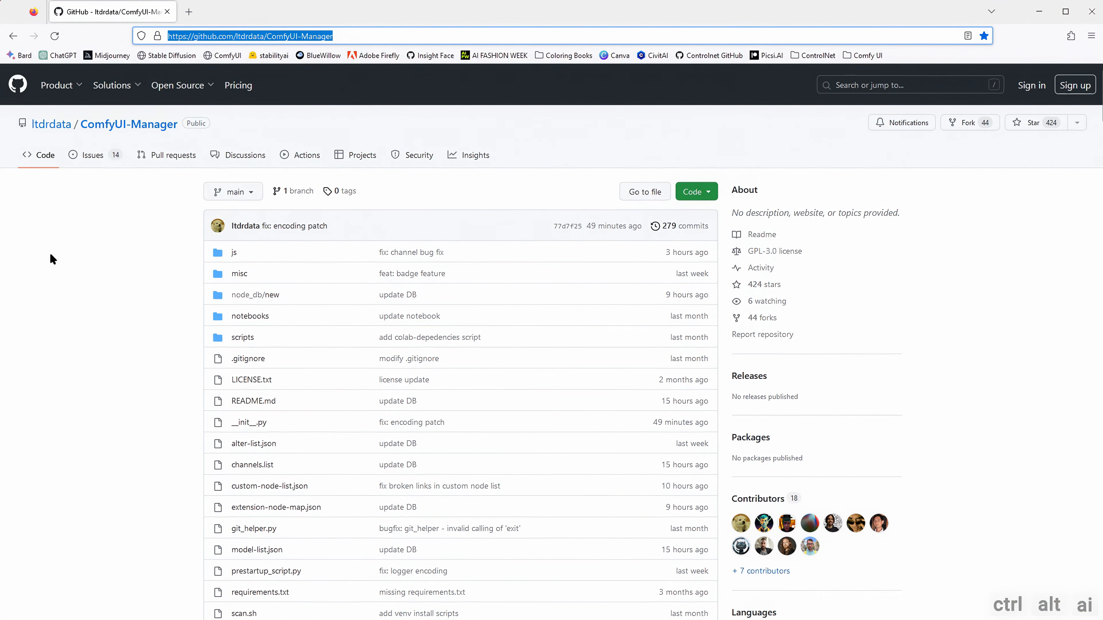
{"action": "left_click", "coordinate": [72, 254]}
{"action": "scroll", "coordinate": [340, 274], "scroll_direction": "down", "scroll_amount": 10}
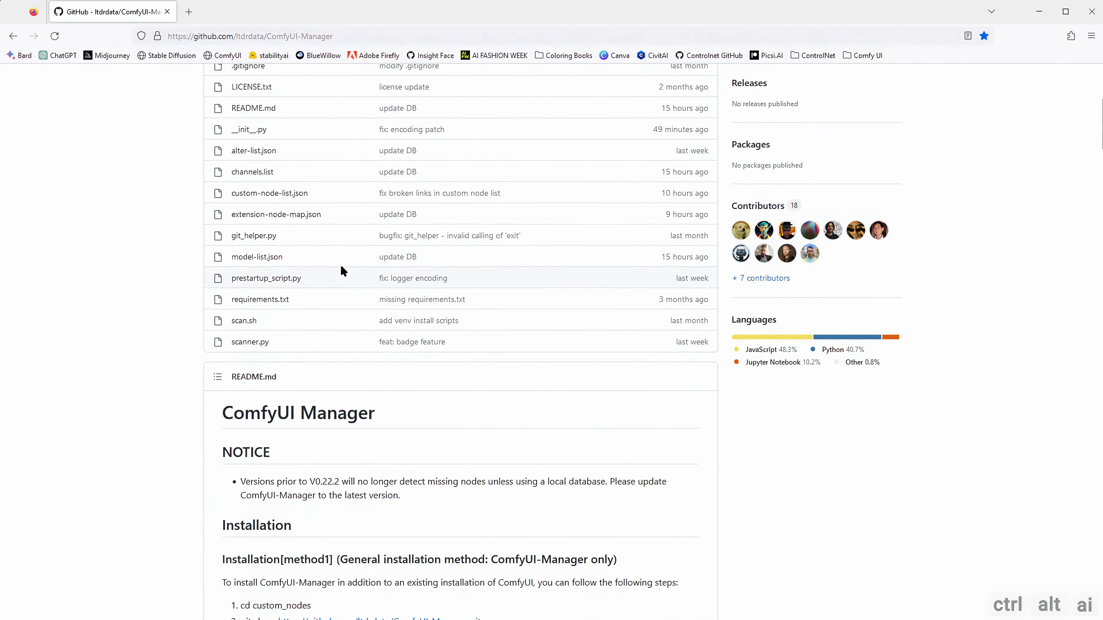
{"action": "scroll", "coordinate": [338, 278], "scroll_direction": "down", "scroll_amount": 2}
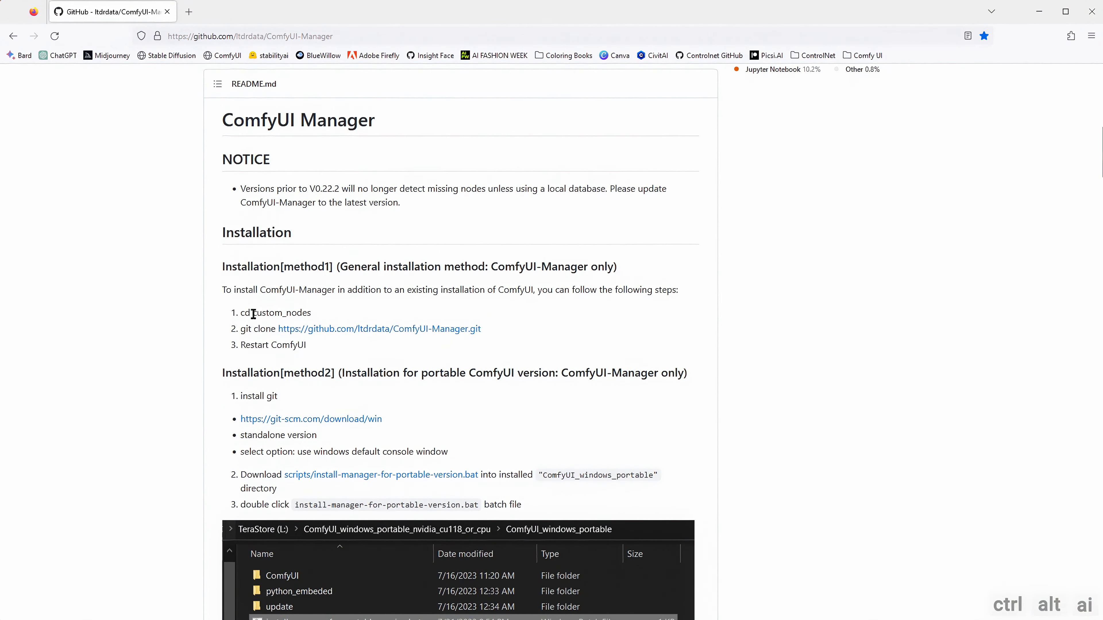
{"action": "left_click_drag", "start_coordinate": [253, 313], "coordinate": [328, 317]}
{"action": "left_click_drag", "start_coordinate": [242, 329], "coordinate": [522, 336]}
{"action": "left_click", "coordinate": [519, 336]}
{"action": "left_click_drag", "start_coordinate": [482, 331], "coordinate": [242, 331]}
{"action": "key", "text": "ctrl+c"}
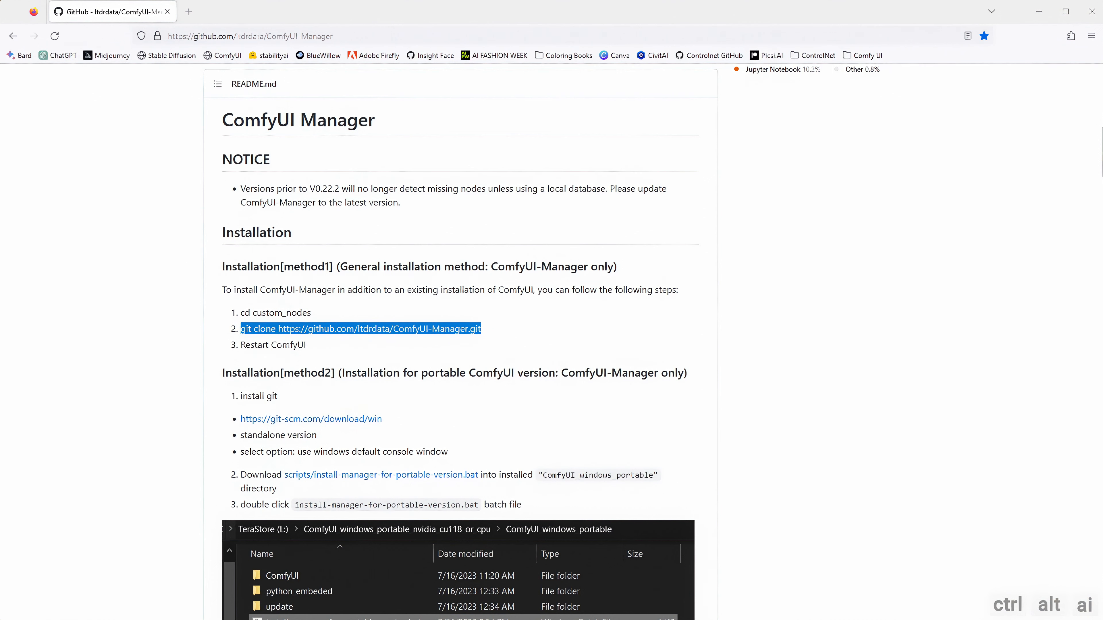
- Switch to File Explorer and open the custom_nodes folder inside the ComfyUI folder of ComfyUI_windows_portable
{"action": "left_click", "coordinate": [176, 605]}
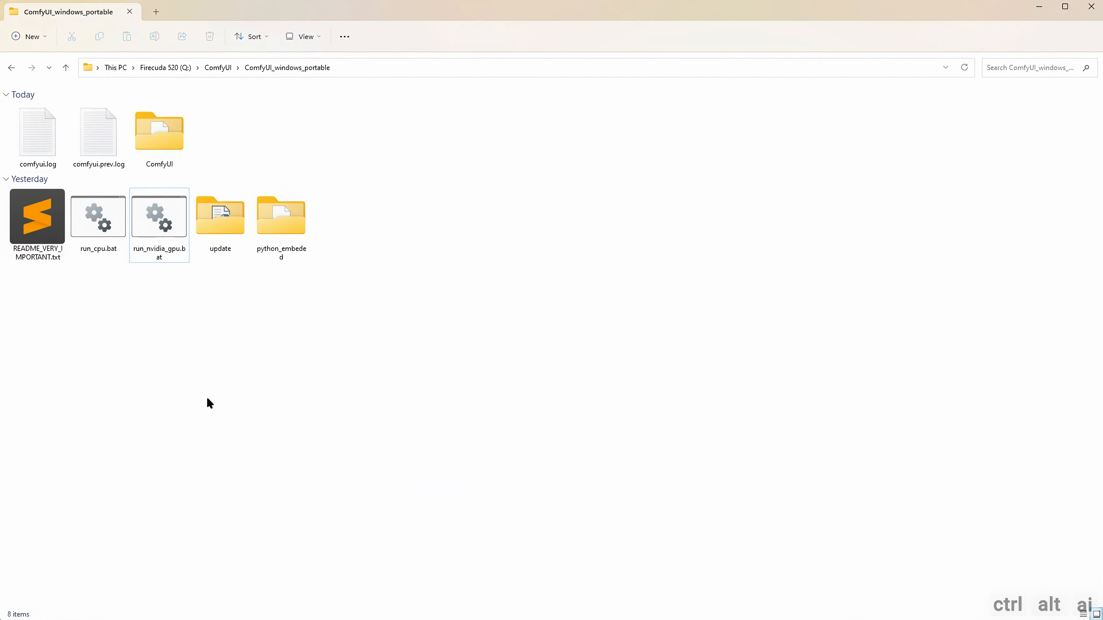
{"action": "double_click", "coordinate": [162, 158]}
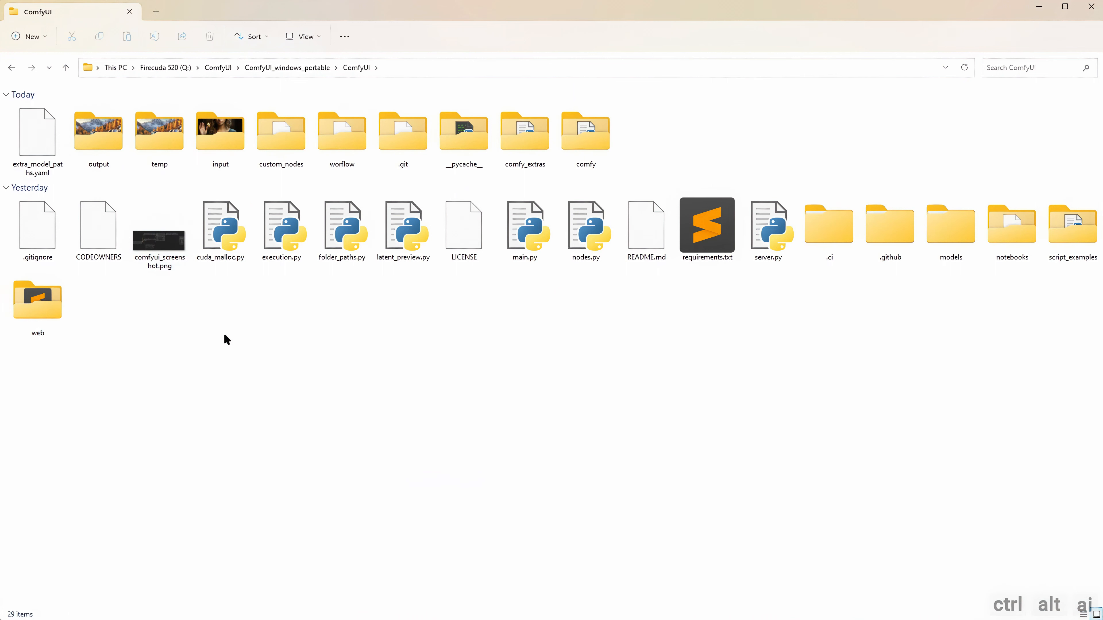
{"action": "key", "text": "c"}
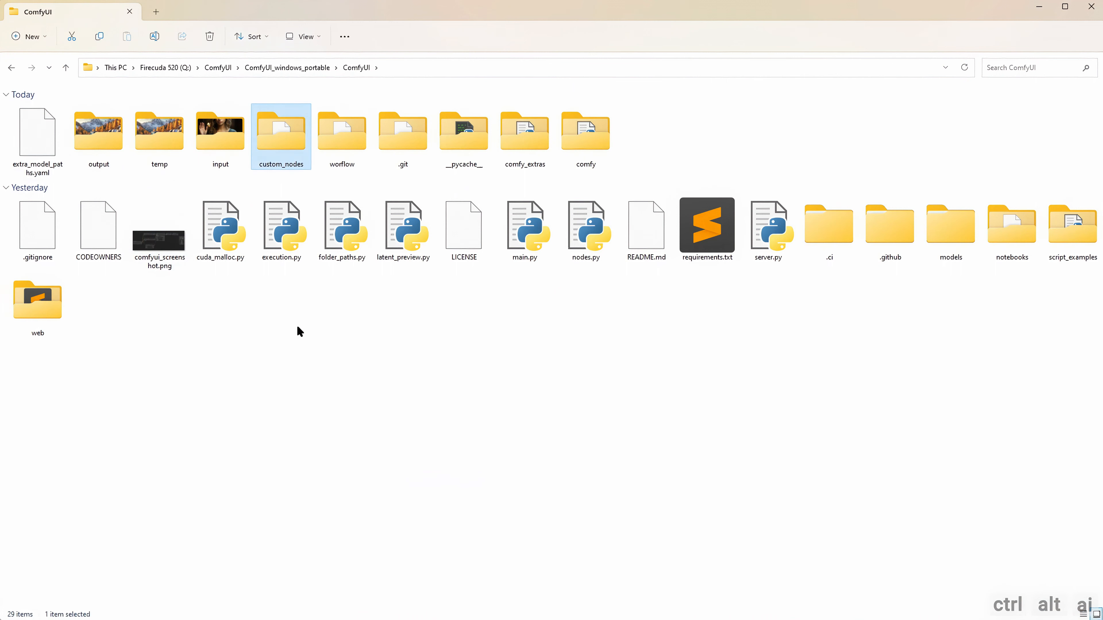
{"action": "double_click", "coordinate": [281, 157]}
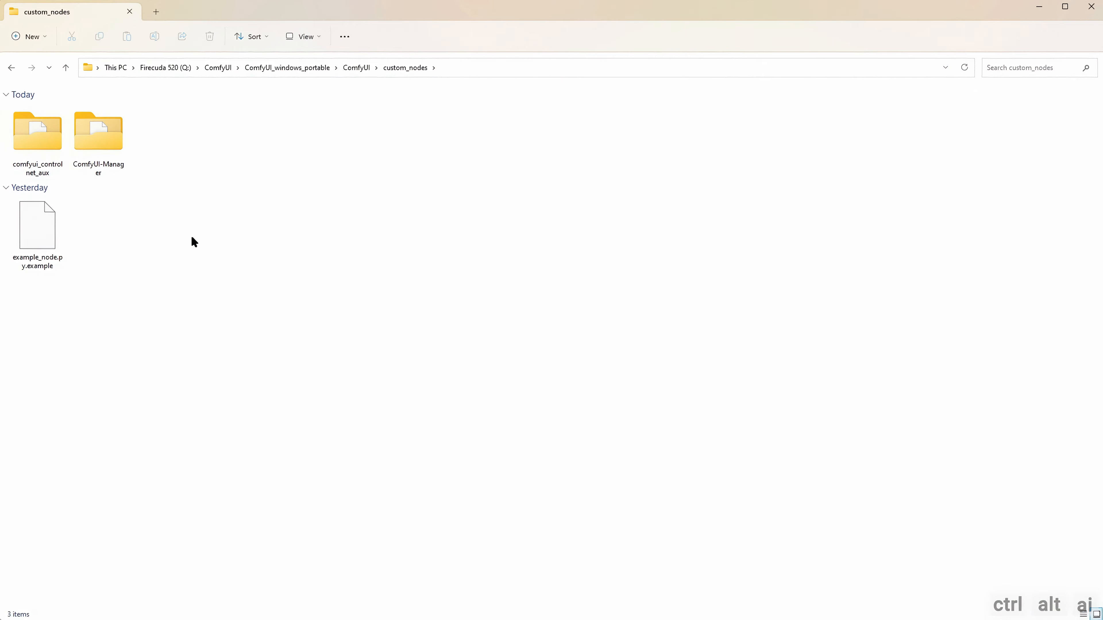
{"action": "right_click", "coordinate": [182, 231]}
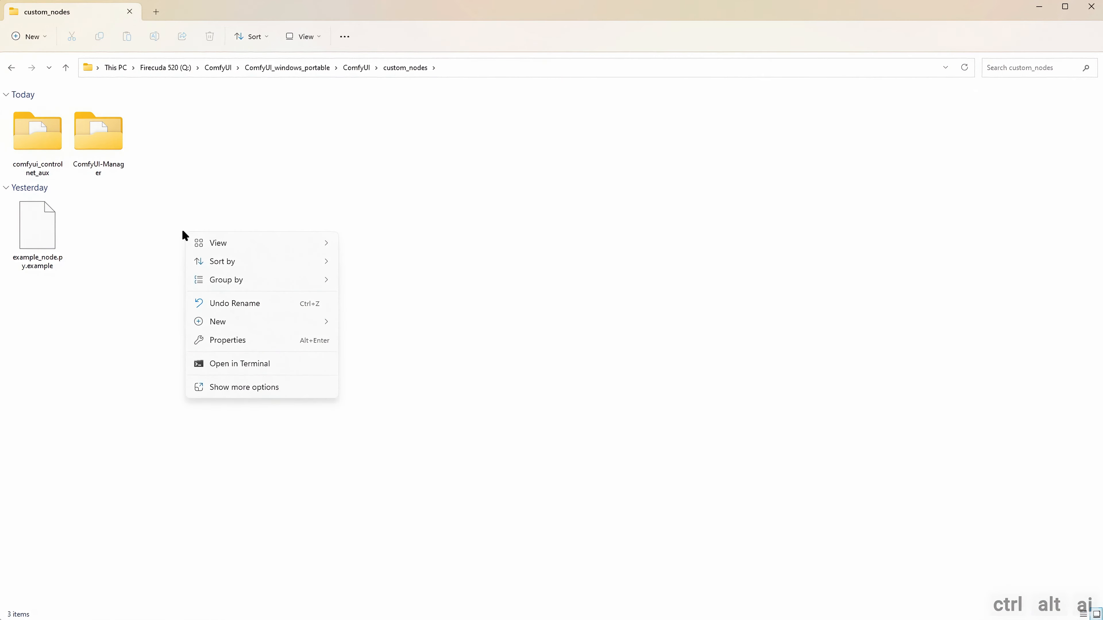
{"action": "left_click", "coordinate": [256, 365]}
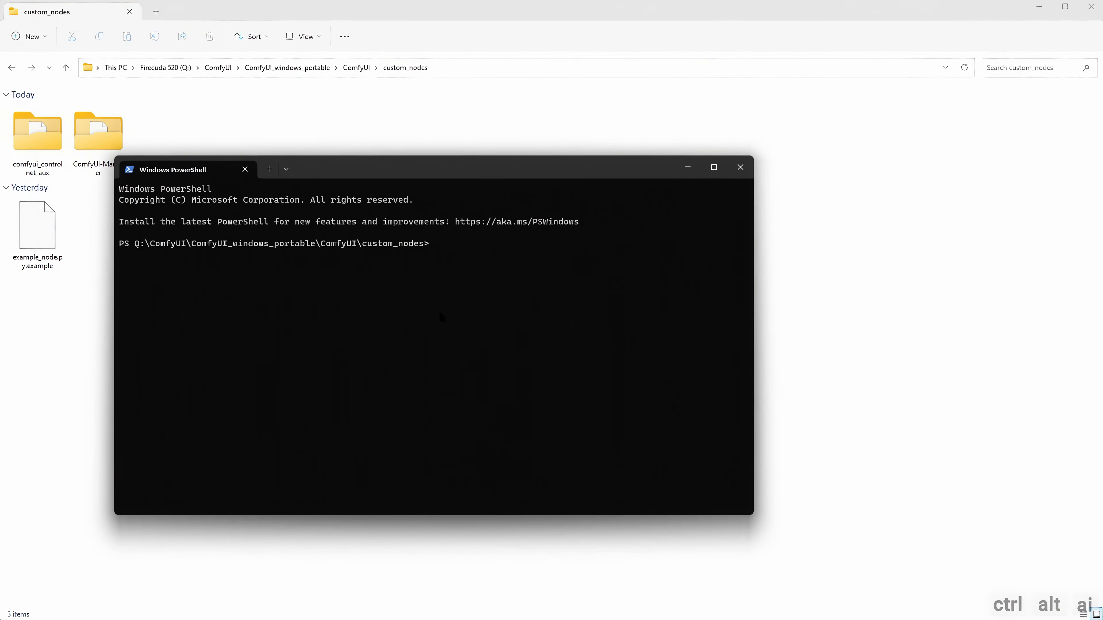
{"action": "key", "text": "ctrl+v"}
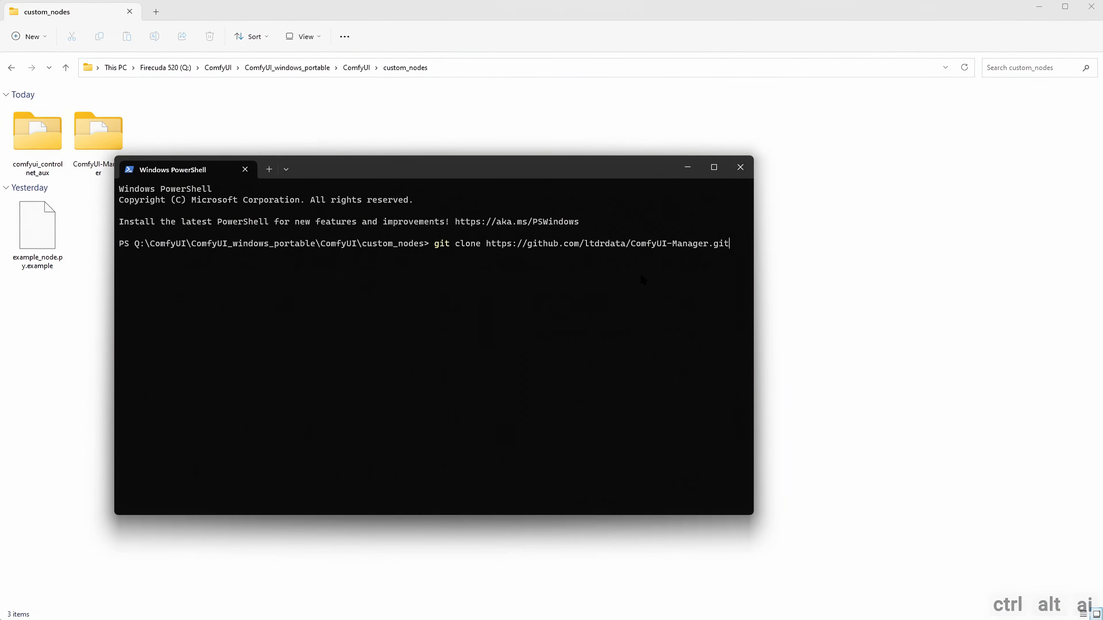
{"action": "left_click", "coordinate": [741, 170]}
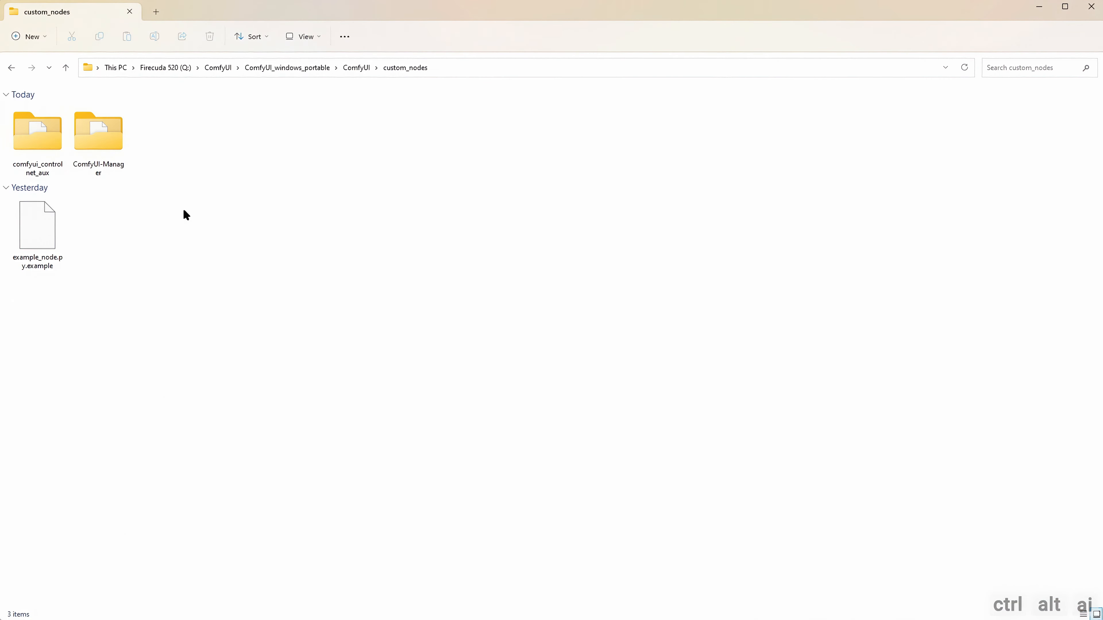
- Look through the ComfyUI-Manager folder inside custom_nodes and go back up to the ComfyUI_windows_portable folder
{"action": "double_click", "coordinate": [86, 139]}
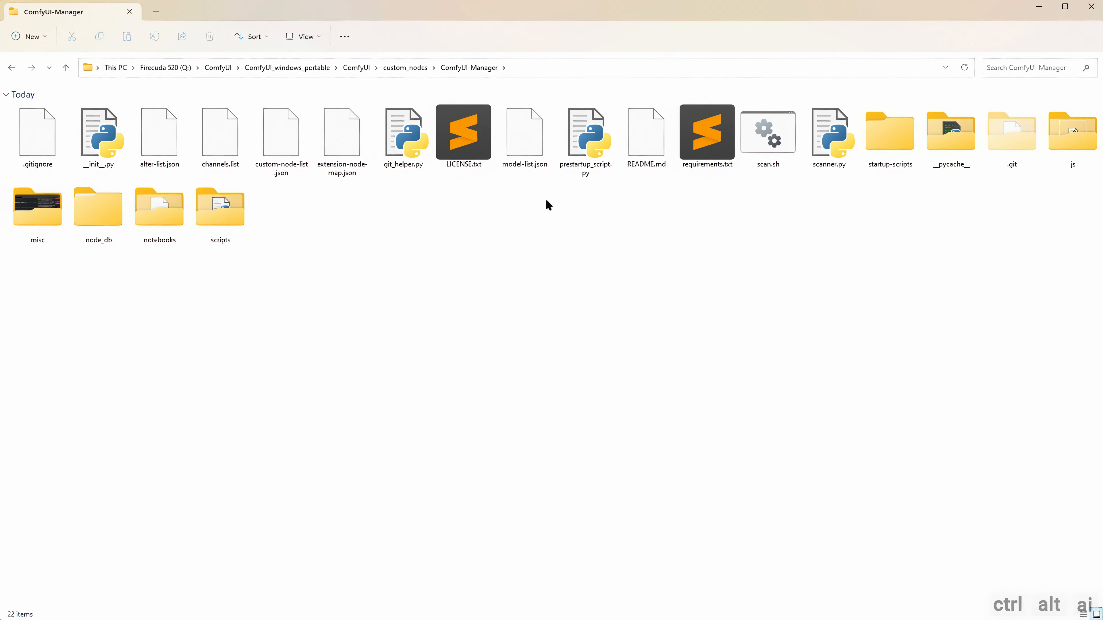
{"action": "left_click", "coordinate": [406, 67]}
{"action": "left_click", "coordinate": [357, 67]}
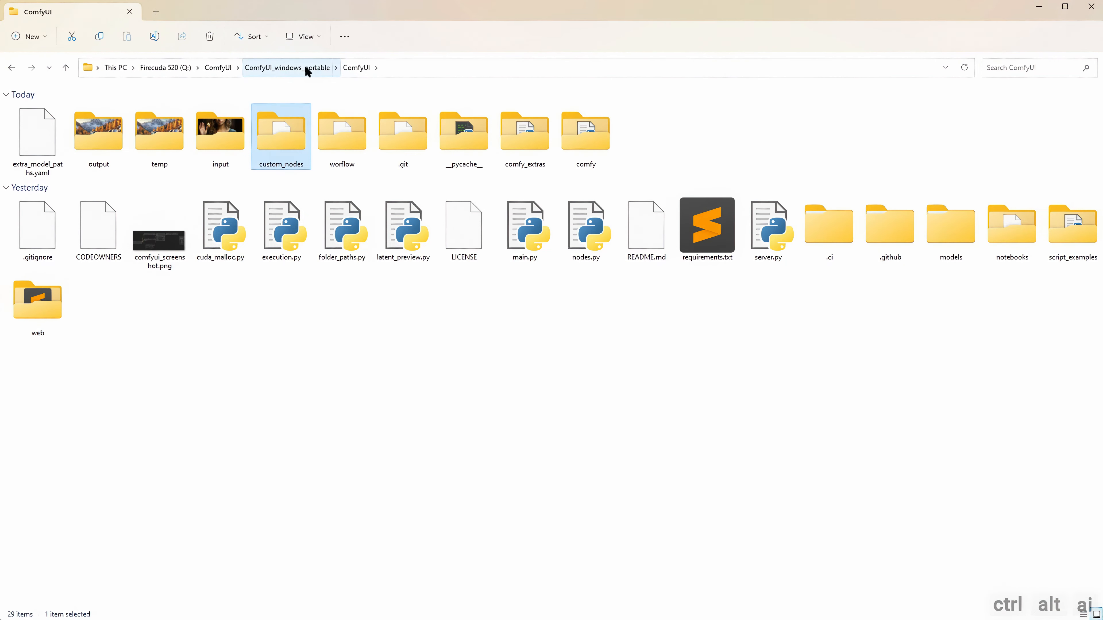
{"action": "left_click", "coordinate": [304, 67]}
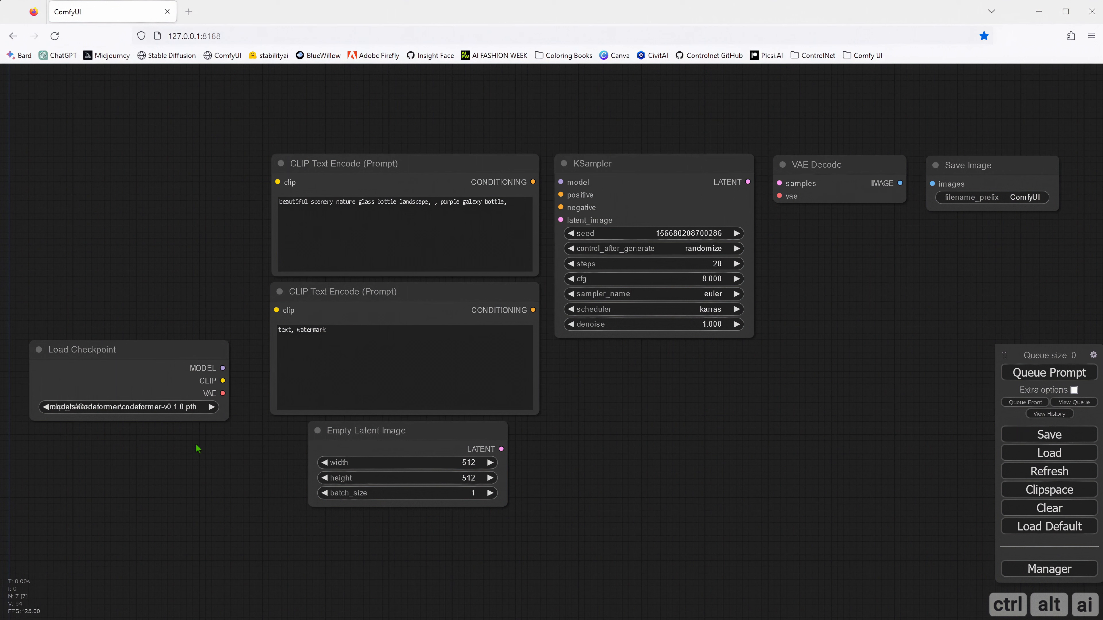
- Go through the Load Checkpoint, both CLIP Text Encode and Empty Latent Image nodes, selecting each in turn, and clear the selection
{"action": "left_click", "coordinate": [173, 374]}
{"action": "left_click", "coordinate": [351, 184]}
{"action": "left_click", "coordinate": [392, 300]}
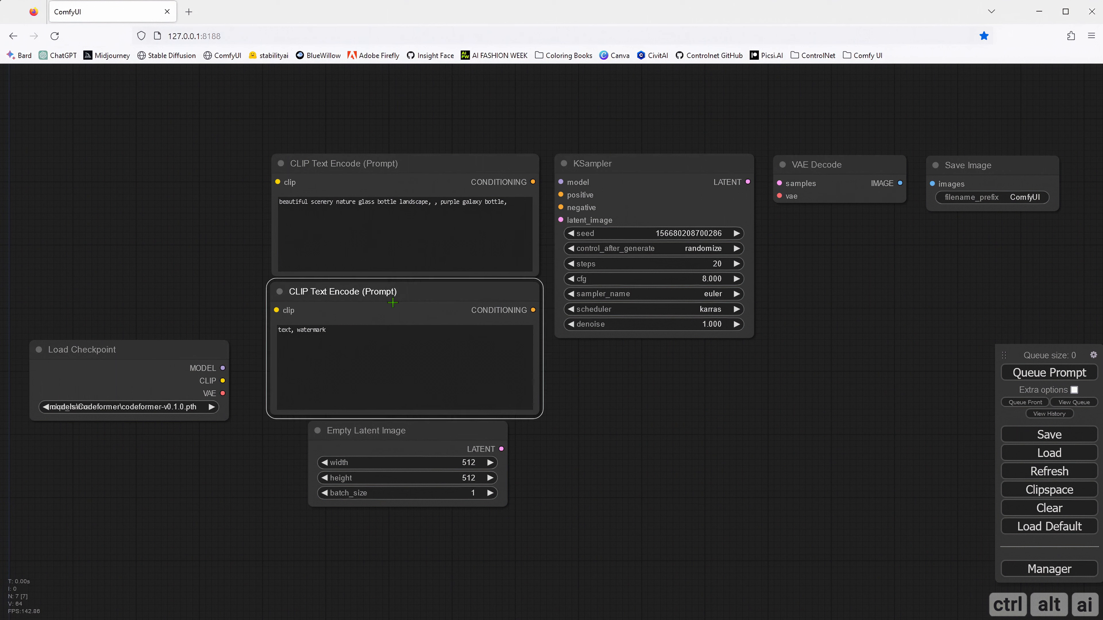
{"action": "left_click", "coordinate": [377, 445]}
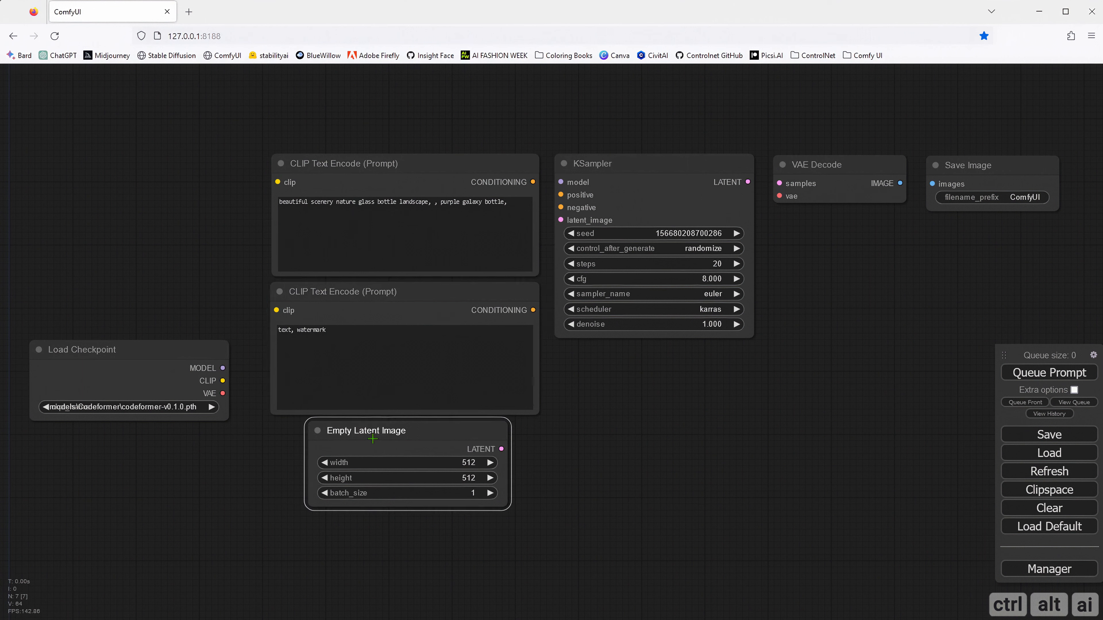
{"action": "left_click", "coordinate": [272, 439]}
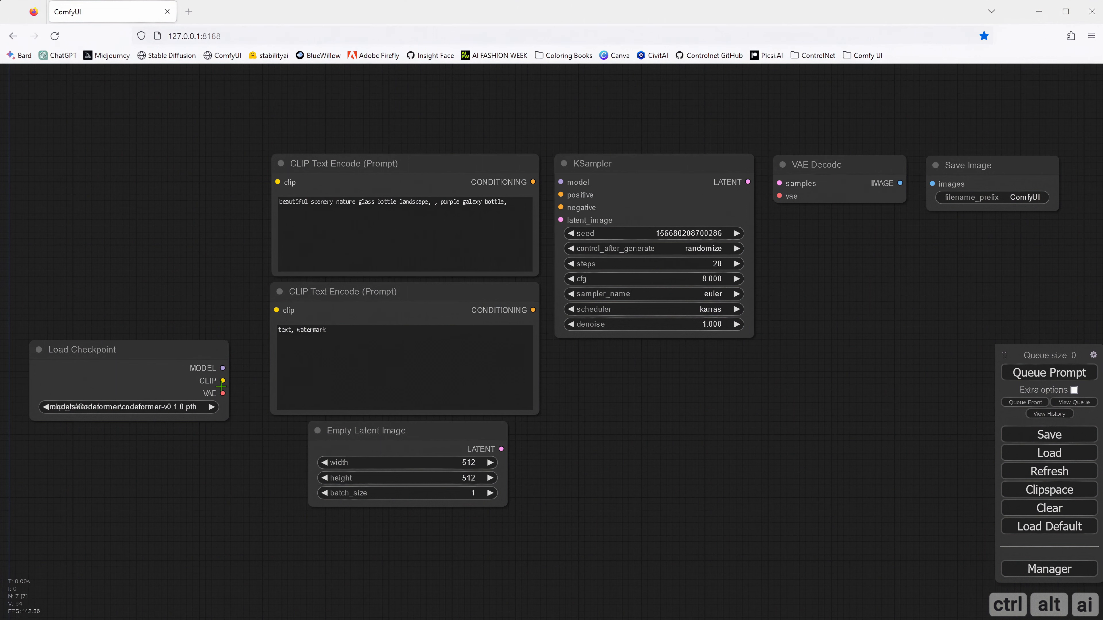
- Browse the list of models available in the Load Checkpoint node and close it without choosing another checkpoint
{"action": "left_click", "coordinate": [102, 370]}
{"action": "scroll", "coordinate": [102, 371], "scroll_direction": "up", "scroll_amount": 4}
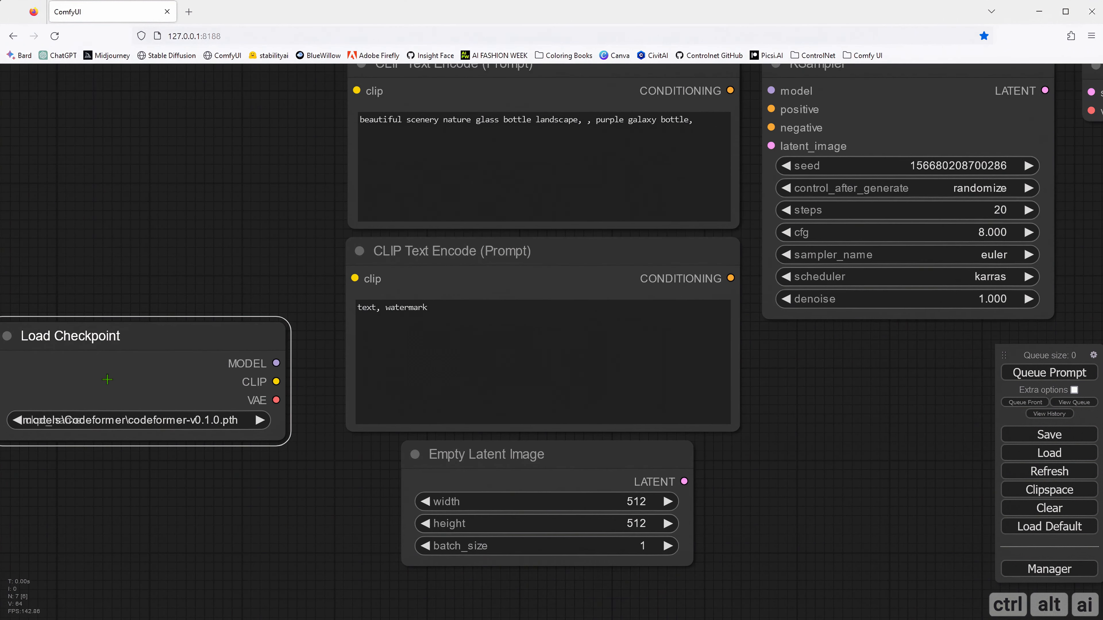
{"action": "left_click_drag", "start_coordinate": [138, 484], "coordinate": [175, 494]}
{"action": "scroll", "coordinate": [180, 391], "scroll_direction": "up", "scroll_amount": 1}
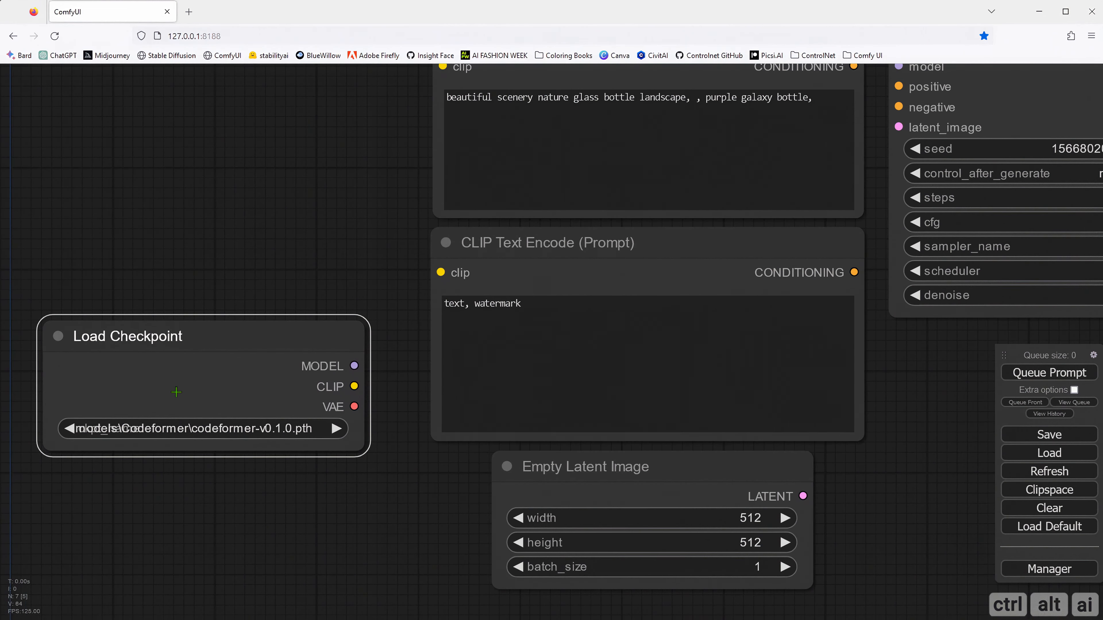
{"action": "left_click", "coordinate": [267, 432]}
{"action": "scroll", "coordinate": [291, 439], "scroll_direction": "up", "scroll_amount": 1}
{"action": "scroll", "coordinate": [304, 441], "scroll_direction": "down", "scroll_amount": 2}
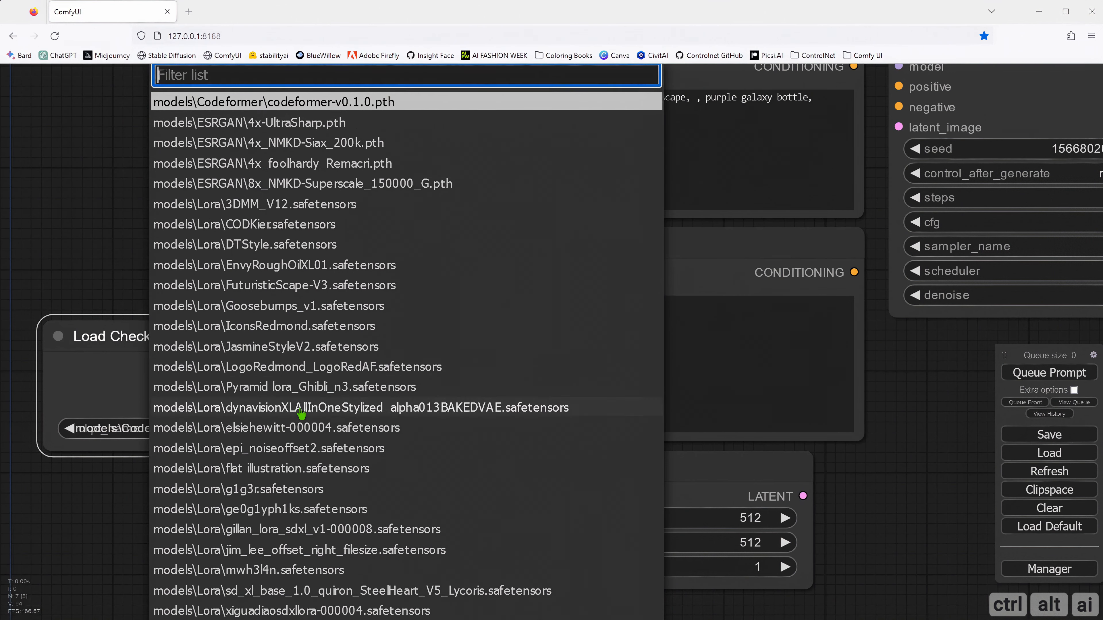
{"action": "scroll", "coordinate": [304, 448], "scroll_direction": "down", "scroll_amount": 5}
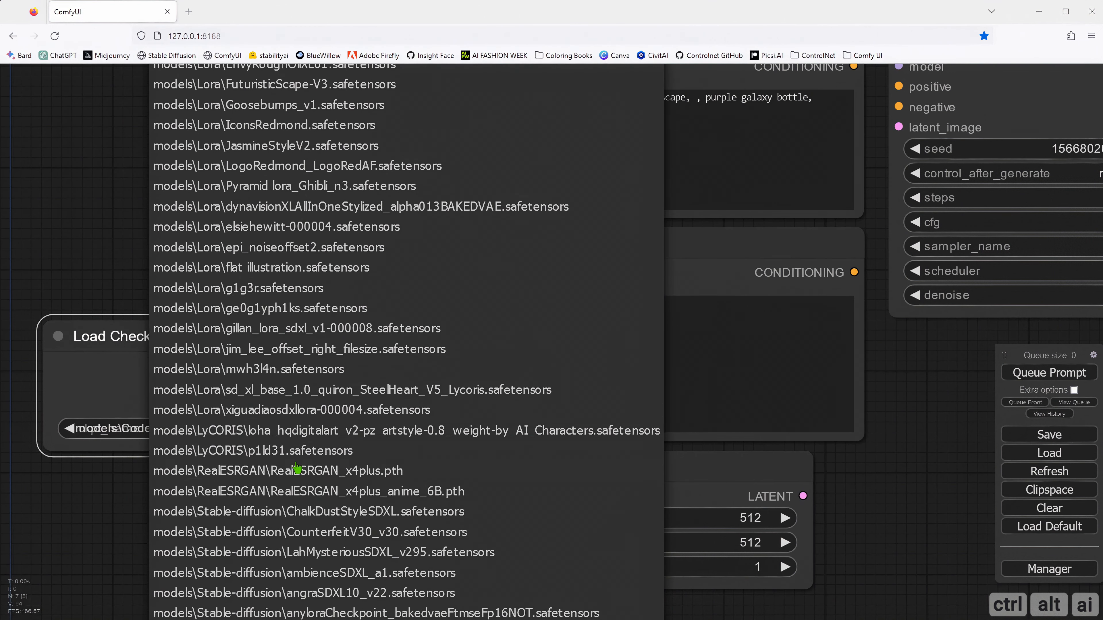
{"action": "scroll", "coordinate": [313, 482], "scroll_direction": "down", "scroll_amount": 4}
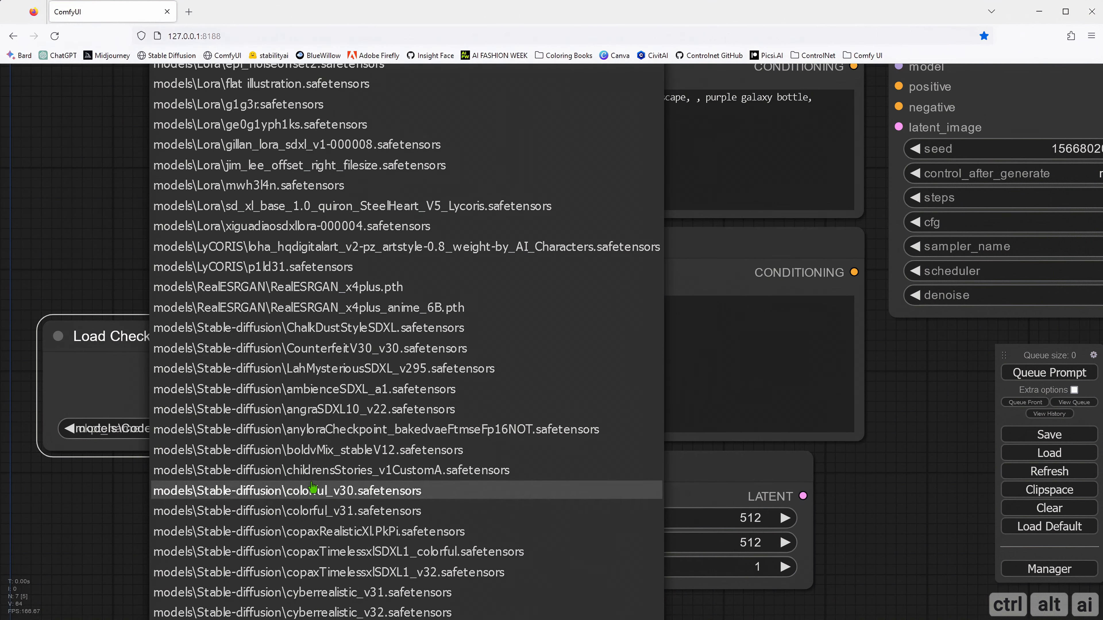
{"action": "scroll", "coordinate": [376, 481], "scroll_direction": "down", "scroll_amount": 4}
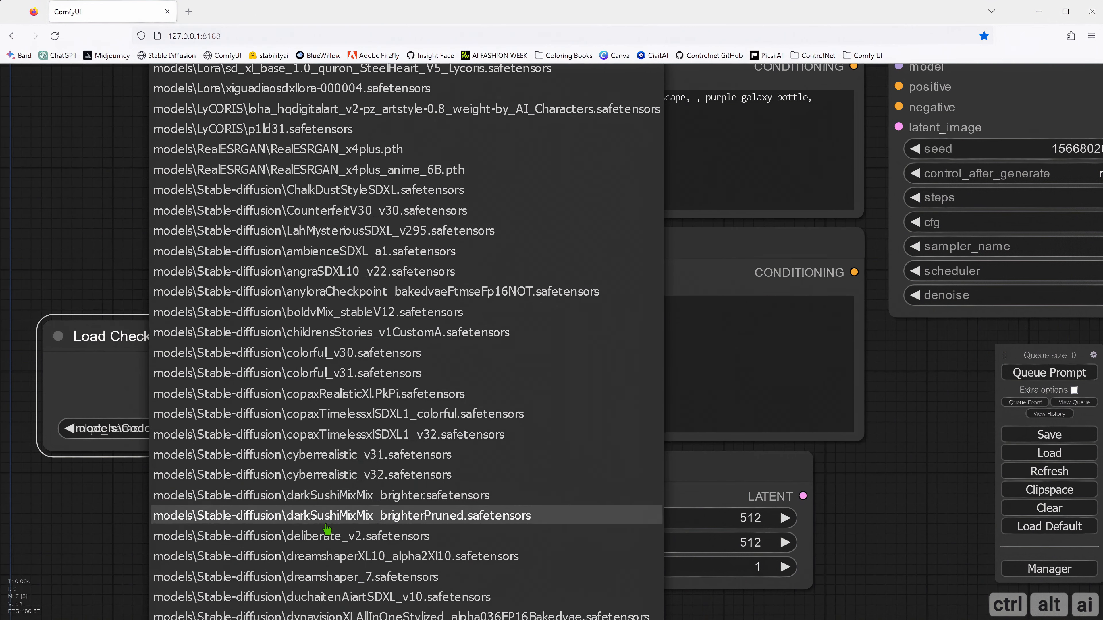
{"action": "left_click", "coordinate": [99, 526]}
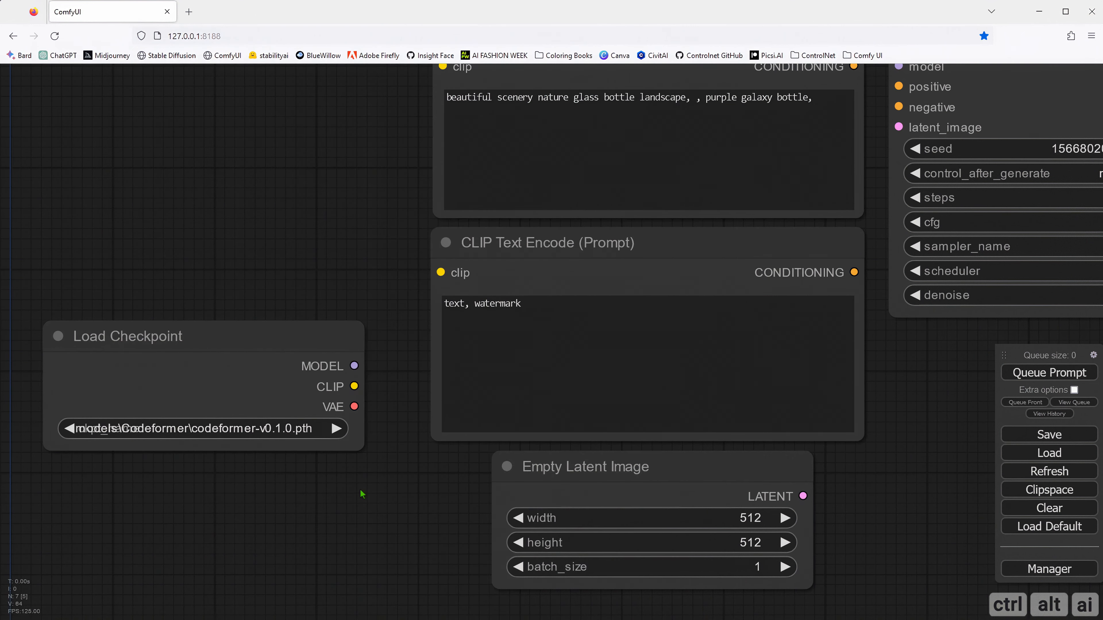
- Connect Load Checkpoint's MODEL output to the KSampler's model input and its CLIP output to the clip inputs of both CLIP Text Encode nodes
{"action": "left_click_drag", "start_coordinate": [361, 494], "coordinate": [257, 531]}
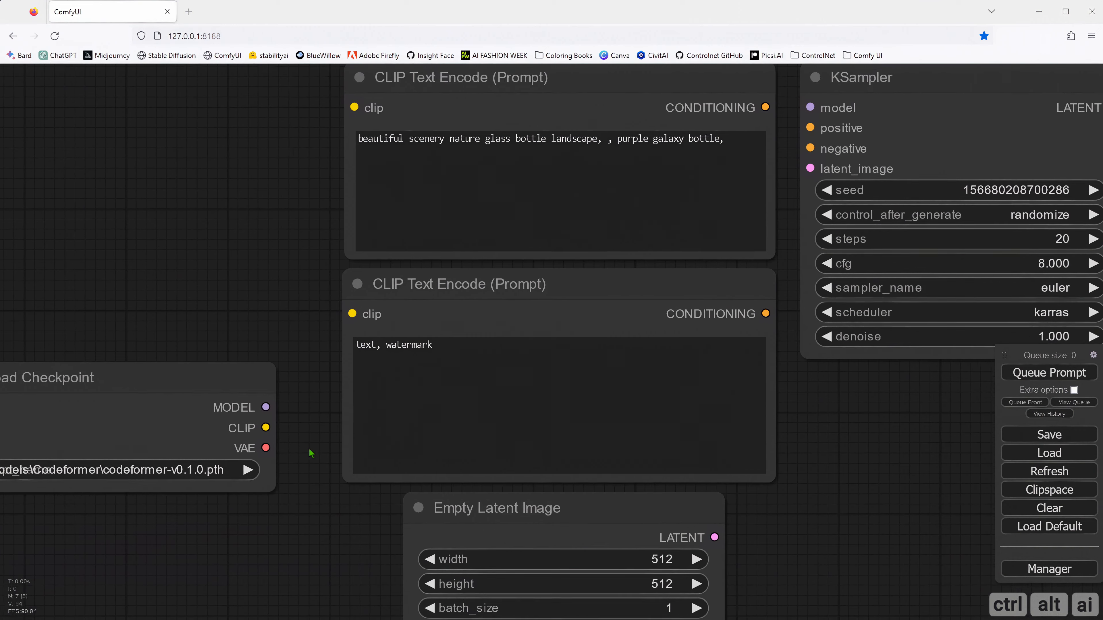
{"action": "left_click_drag", "start_coordinate": [311, 453], "coordinate": [327, 451]}
{"action": "scroll", "coordinate": [294, 417], "scroll_direction": "up", "scroll_amount": 2}
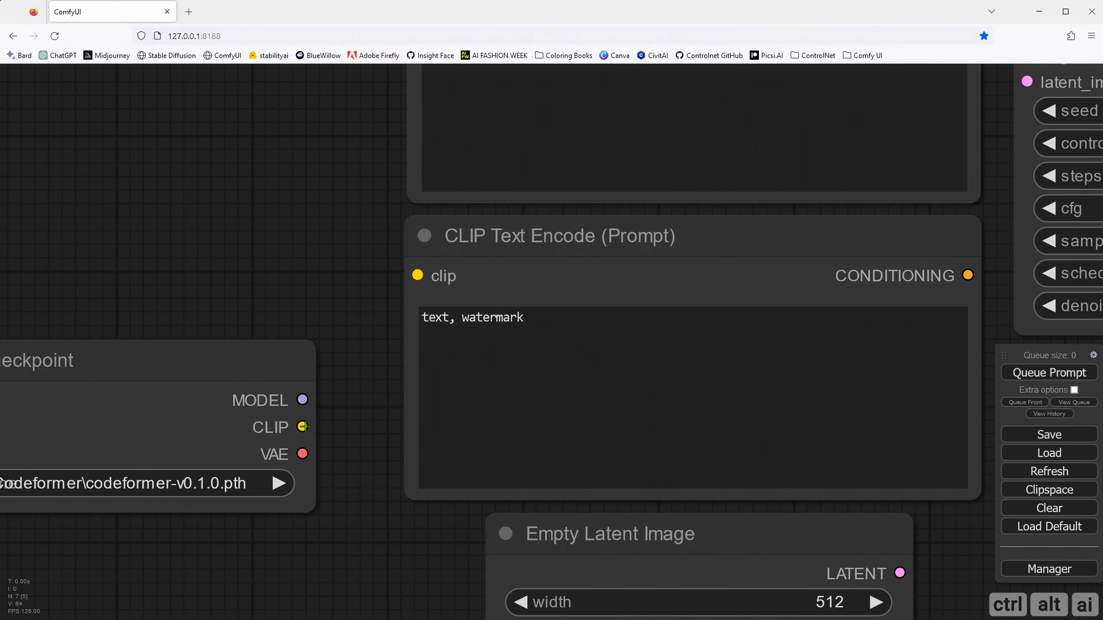
{"action": "scroll", "coordinate": [341, 453], "scroll_direction": "down", "scroll_amount": 4}
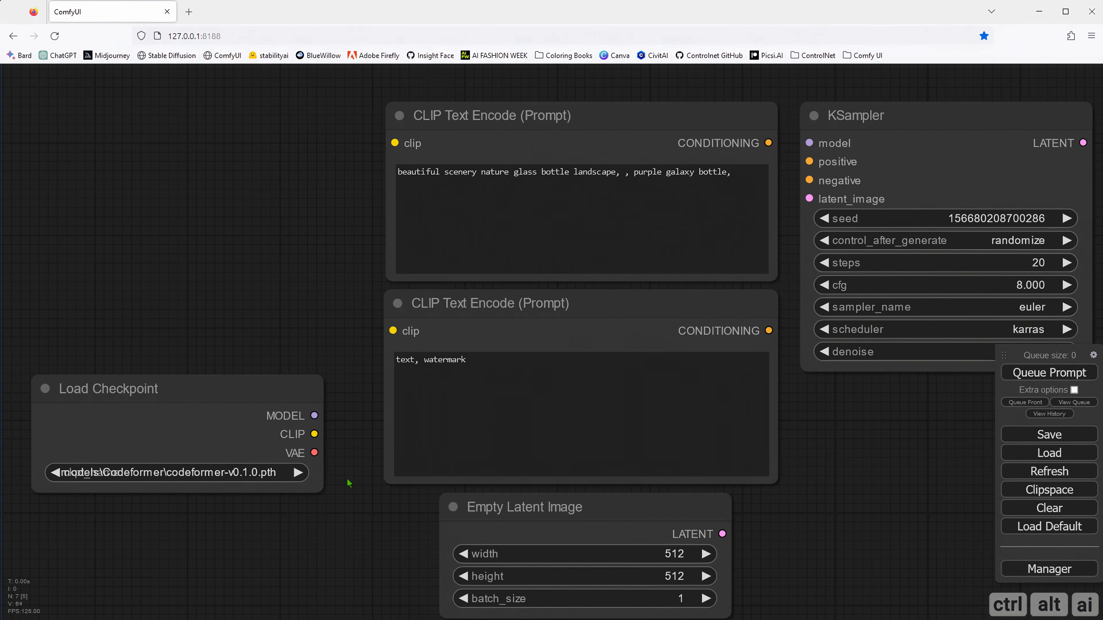
{"action": "scroll", "coordinate": [348, 482], "scroll_direction": "down", "scroll_amount": 2}
{"action": "left_click_drag", "start_coordinate": [316, 519], "coordinate": [228, 542]}
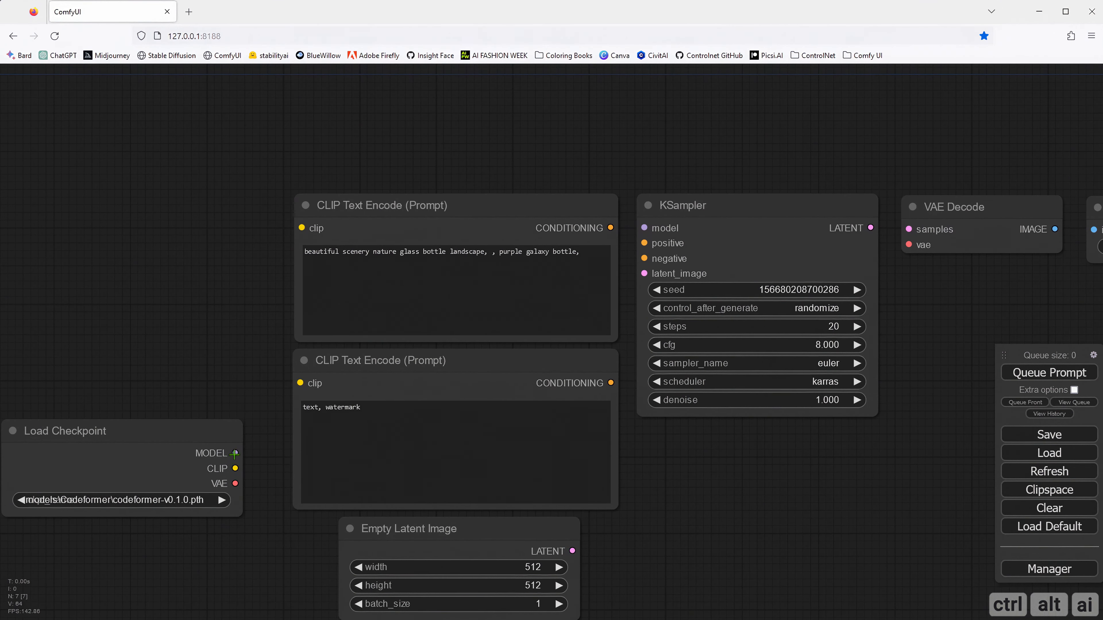
{"action": "left_click_drag", "start_coordinate": [234, 453], "coordinate": [644, 228]}
{"action": "left_click_drag", "start_coordinate": [235, 469], "coordinate": [302, 230]}
{"action": "left_click_drag", "start_coordinate": [235, 470], "coordinate": [301, 383]}
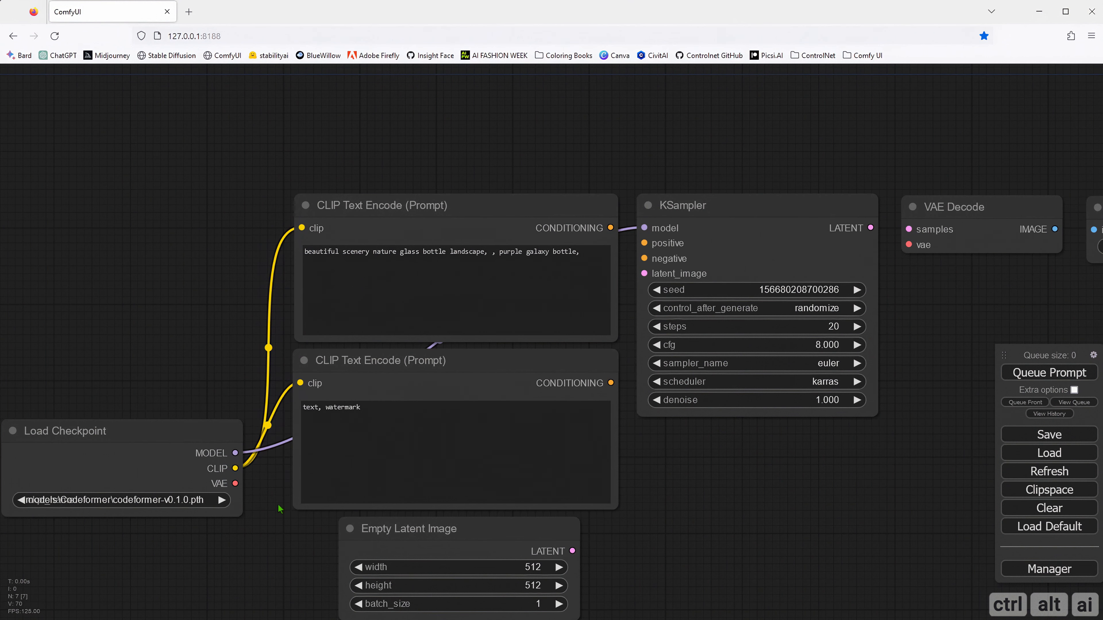
- Connect the scenery prompt's CONDITIONING output to the KSampler's positive input and the "text, watermark" prompt's CONDITIONING output to its negative input
{"action": "left_click_drag", "start_coordinate": [281, 510], "coordinate": [174, 424]}
{"action": "left_click_drag", "start_coordinate": [575, 419], "coordinate": [447, 483]}
{"action": "left_click_drag", "start_coordinate": [378, 206], "coordinate": [411, 221]}
{"action": "left_click_drag", "start_coordinate": [378, 361], "coordinate": [411, 237]}
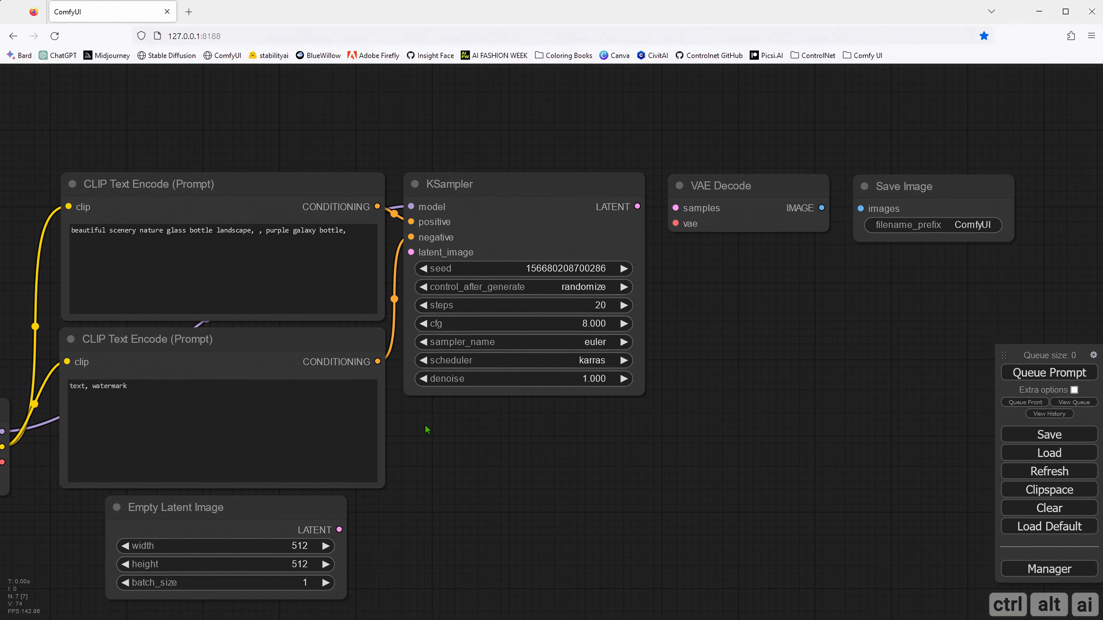
- Connect the Empty Latent Image node's LATENT output to the KSampler's latent_image input
{"action": "left_click_drag", "start_coordinate": [442, 440], "coordinate": [600, 435]}
{"action": "scroll", "coordinate": [600, 435], "scroll_direction": "down", "scroll_amount": 2}
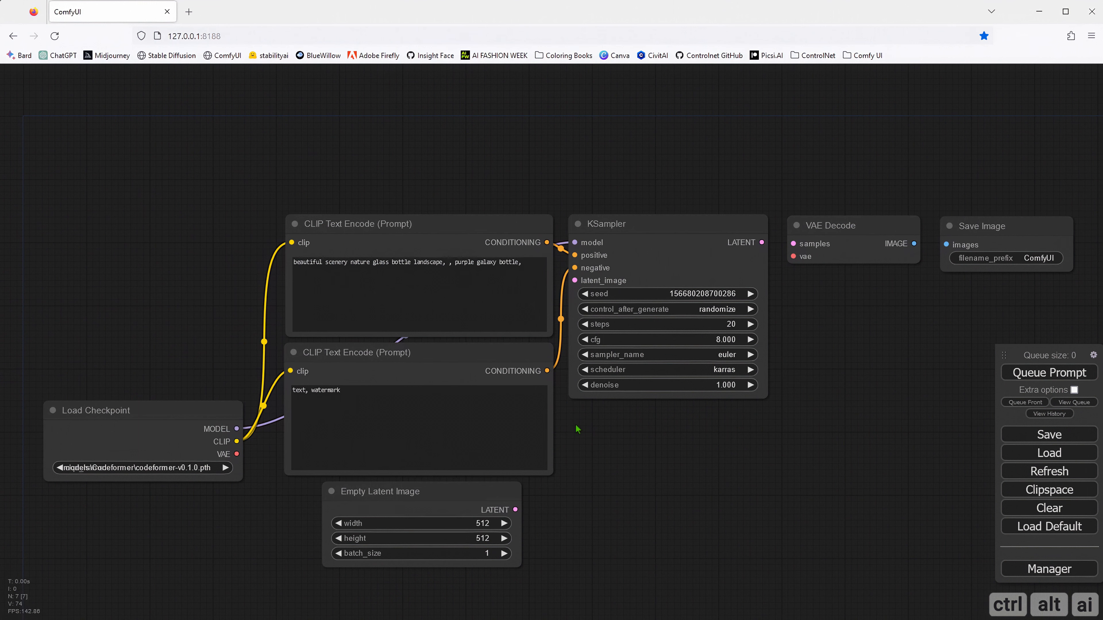
{"action": "scroll", "coordinate": [579, 429], "scroll_direction": "up", "scroll_amount": 2}
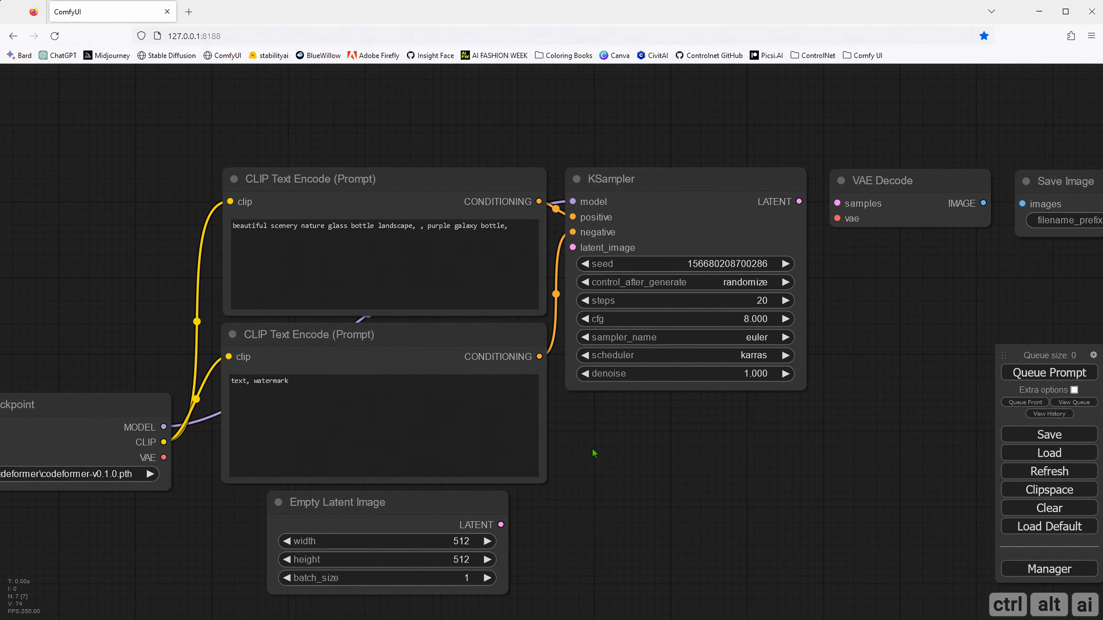
{"action": "left_click_drag", "start_coordinate": [592, 451], "coordinate": [467, 395]}
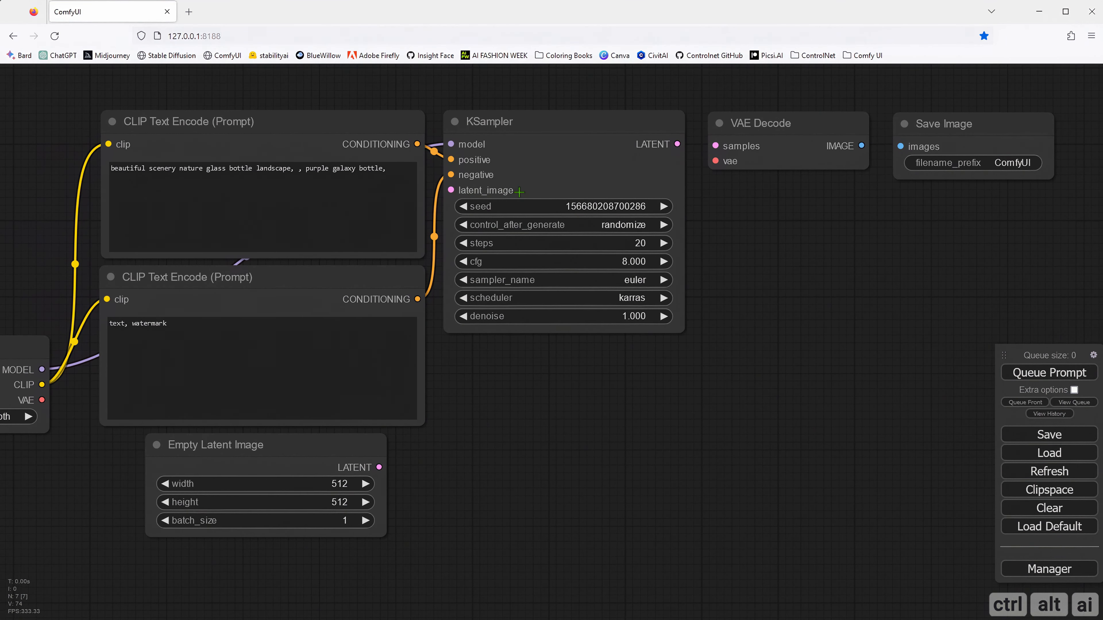
{"action": "left_click", "coordinate": [319, 453]}
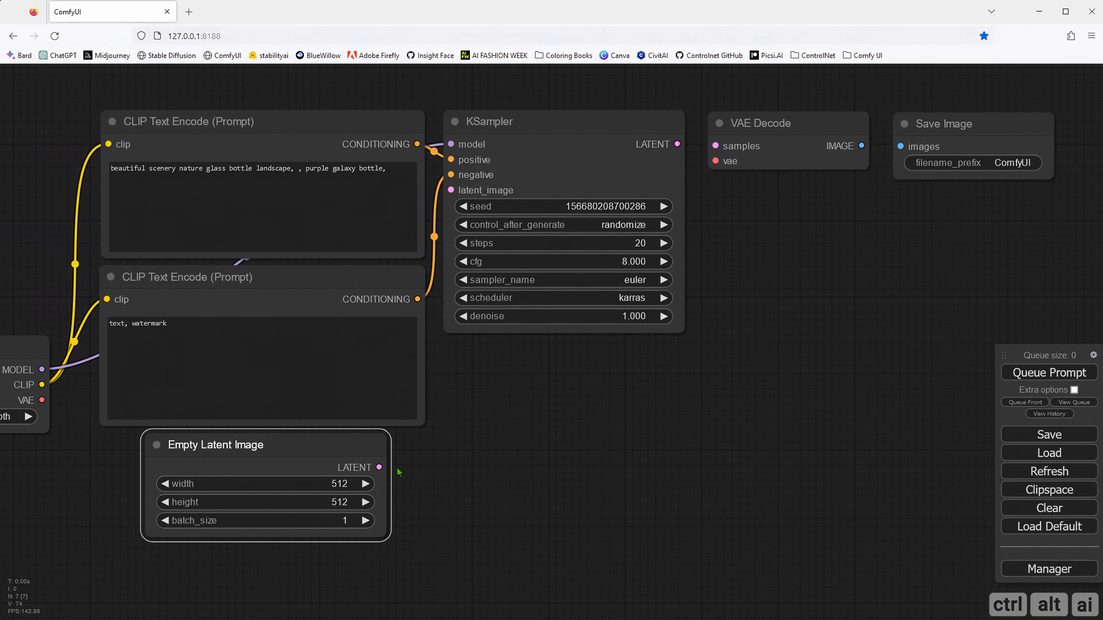
{"action": "left_click_drag", "start_coordinate": [379, 467], "coordinate": [450, 190]}
- Examine the Empty Latent Image node's size and batch_size settings, opening the width value and accepting it as is
{"action": "left_click", "coordinate": [347, 487]}
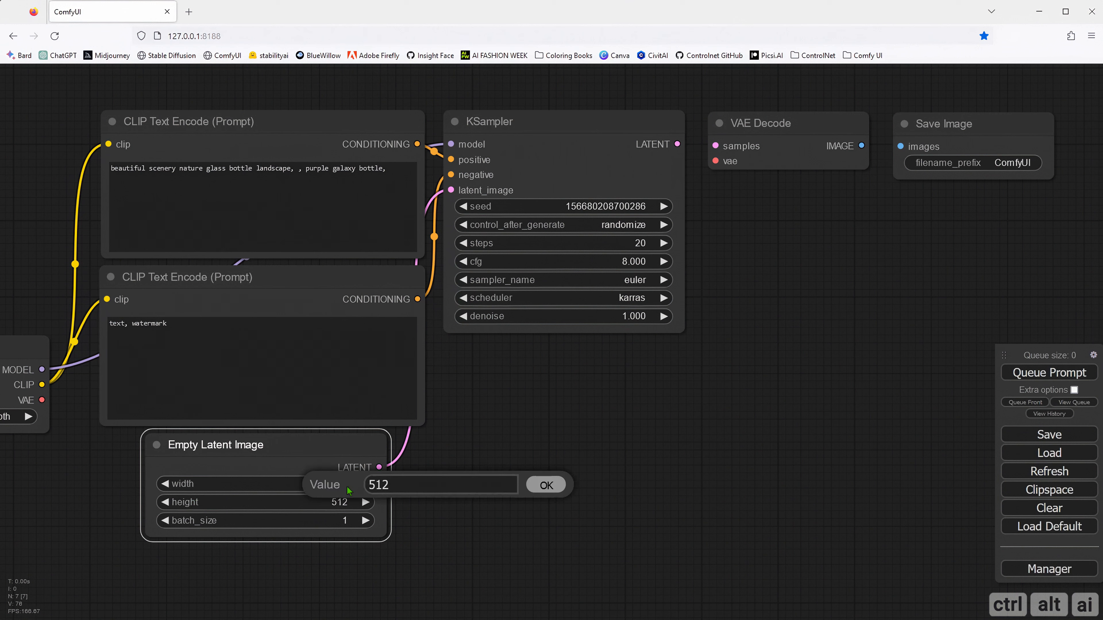
{"action": "left_click", "coordinate": [544, 487]}
{"action": "left_click", "coordinate": [465, 498]}
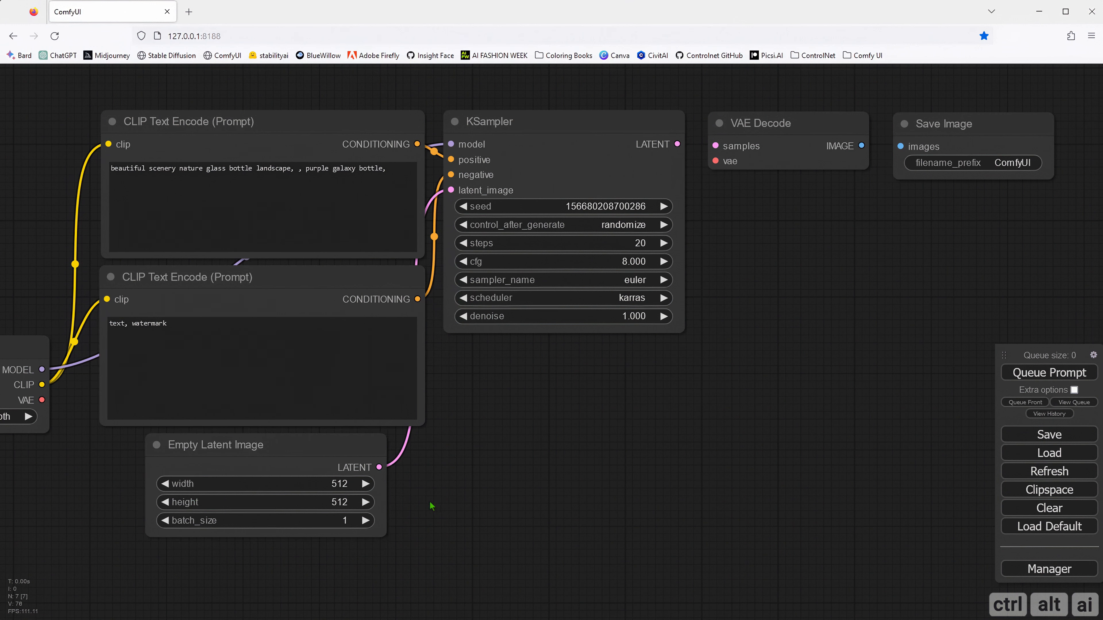
{"action": "left_click", "coordinate": [273, 464]}
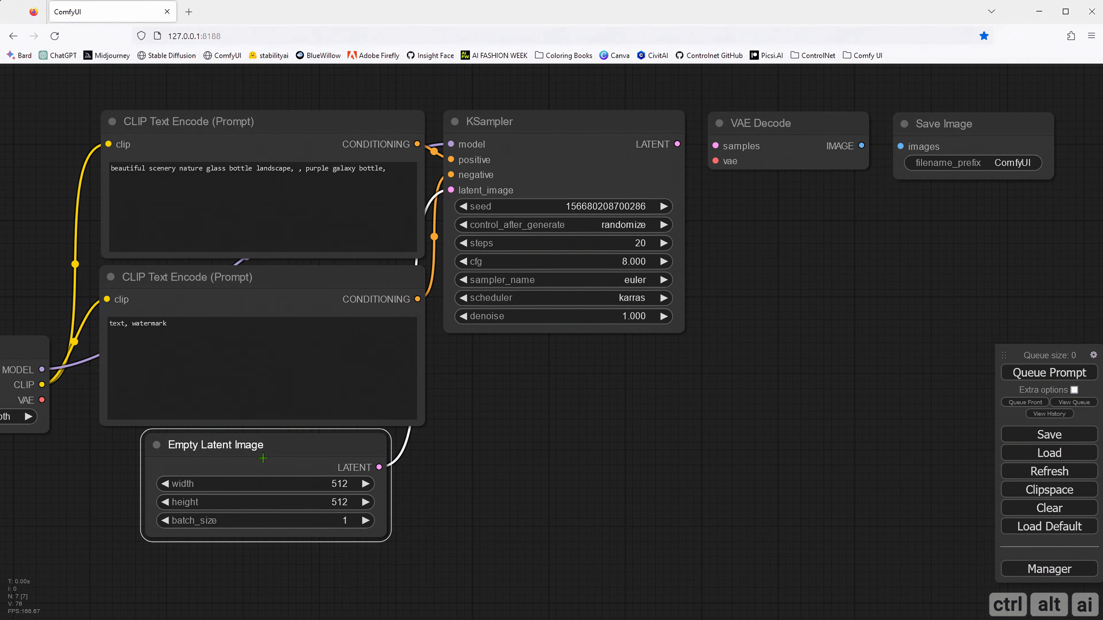
{"action": "scroll", "coordinate": [258, 467], "scroll_direction": "up", "scroll_amount": 3}
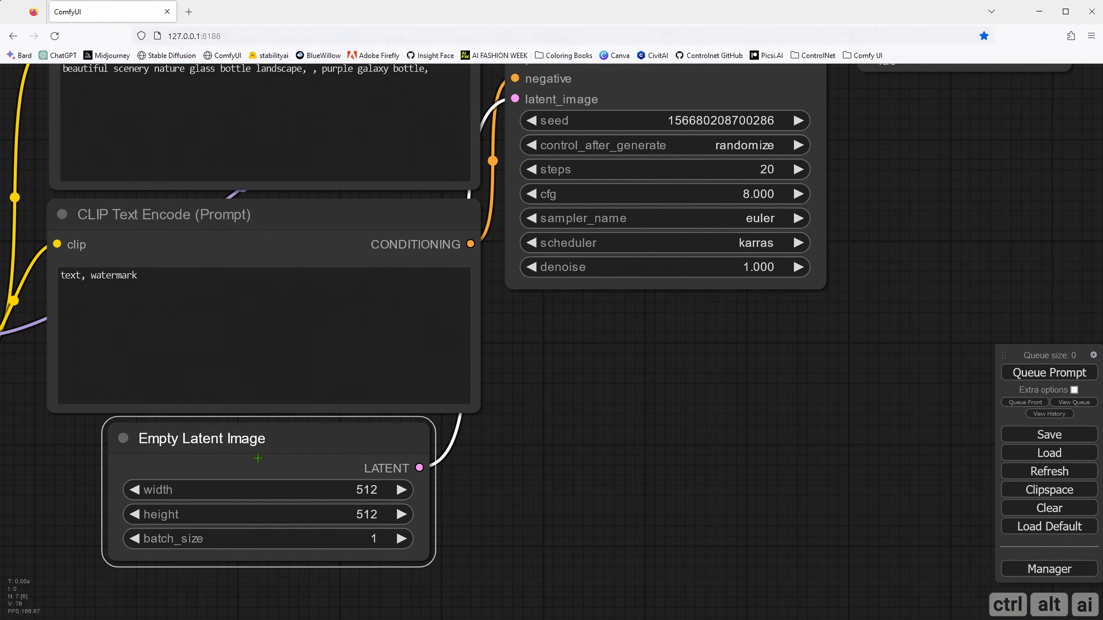
{"action": "scroll", "coordinate": [258, 459], "scroll_direction": "down", "scroll_amount": 3}
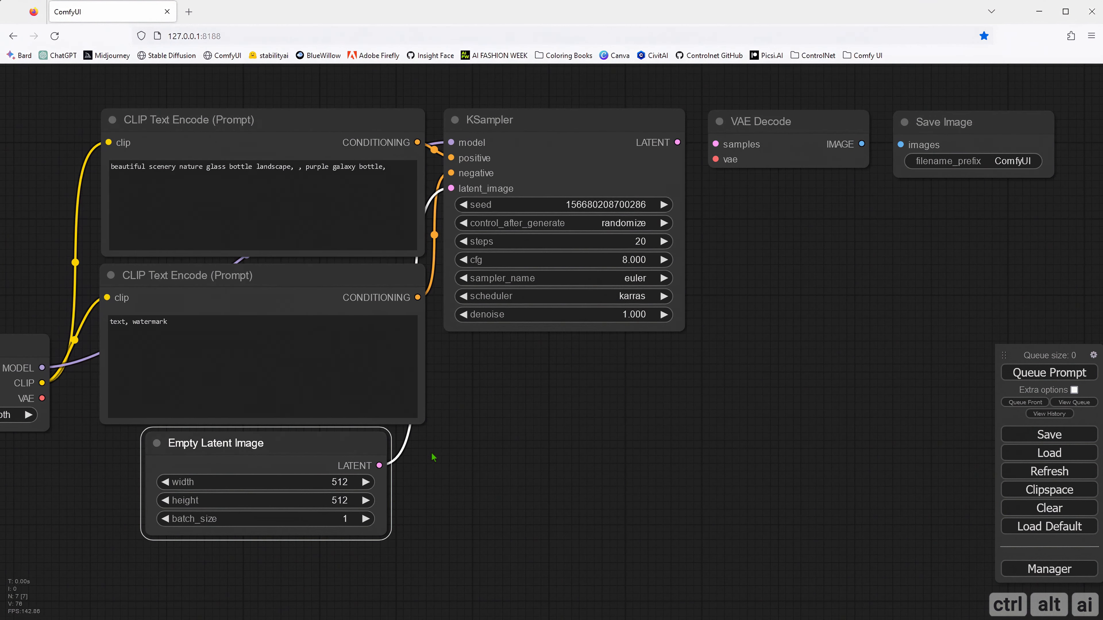
{"action": "left_click_drag", "start_coordinate": [432, 456], "coordinate": [456, 475]}
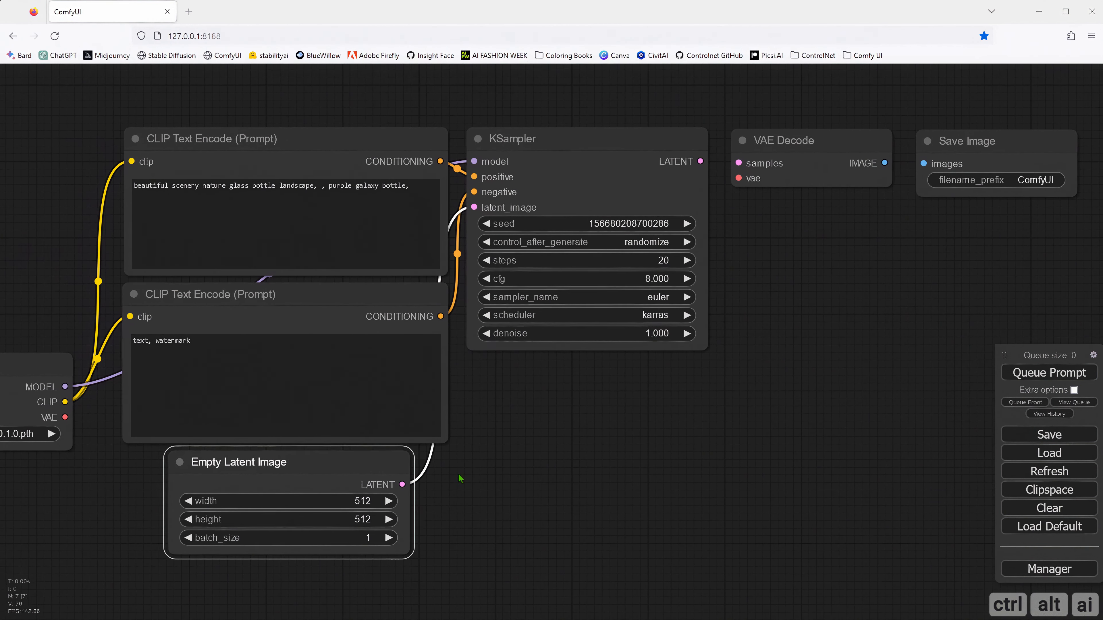
{"action": "left_click", "coordinate": [370, 539]}
{"action": "left_click", "coordinate": [564, 539]}
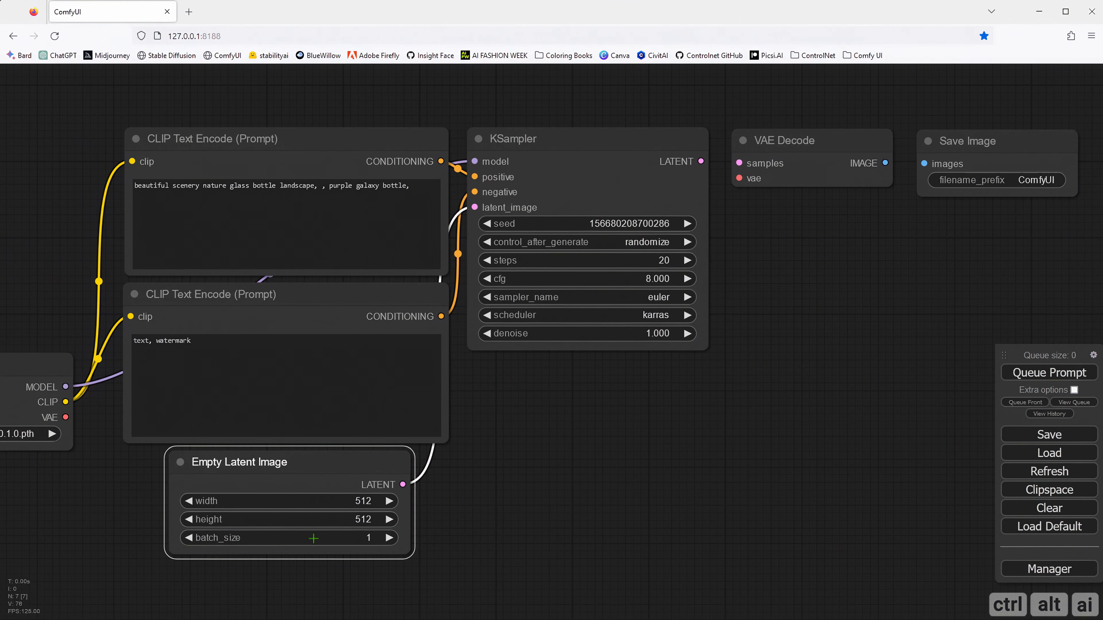
- Examine the KSampler's seed and control_after_generate settings, opening the seed value and accepting it as is
{"action": "left_click_drag", "start_coordinate": [538, 388], "coordinate": [338, 473]}
{"action": "scroll", "coordinate": [369, 367], "scroll_direction": "up", "scroll_amount": 4}
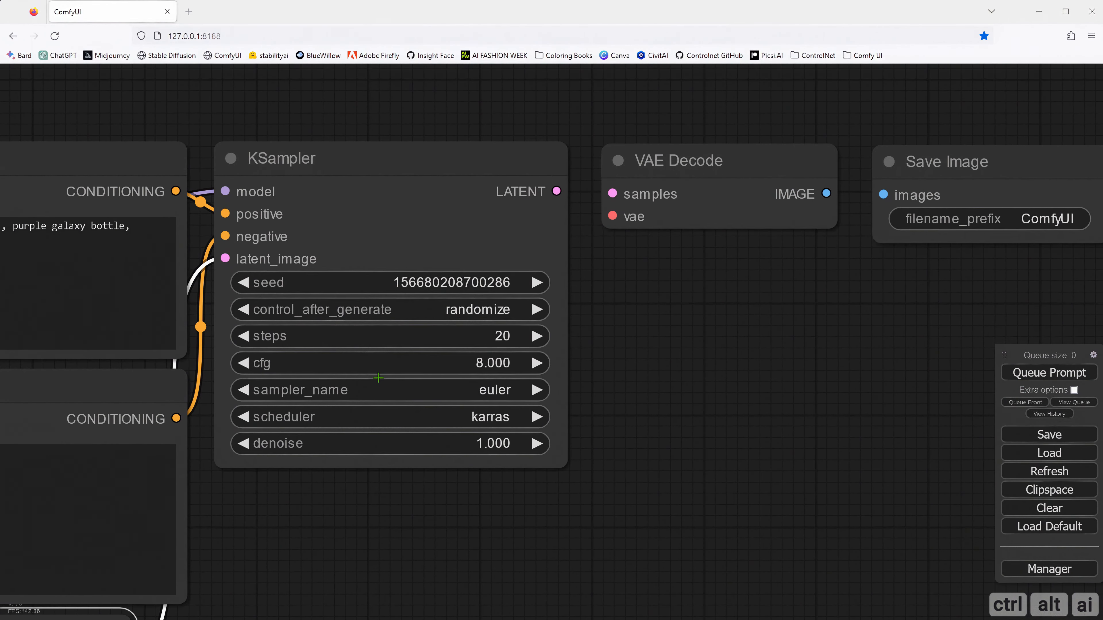
{"action": "left_click_drag", "start_coordinate": [621, 361], "coordinate": [653, 380]}
{"action": "left_click", "coordinate": [511, 304]}
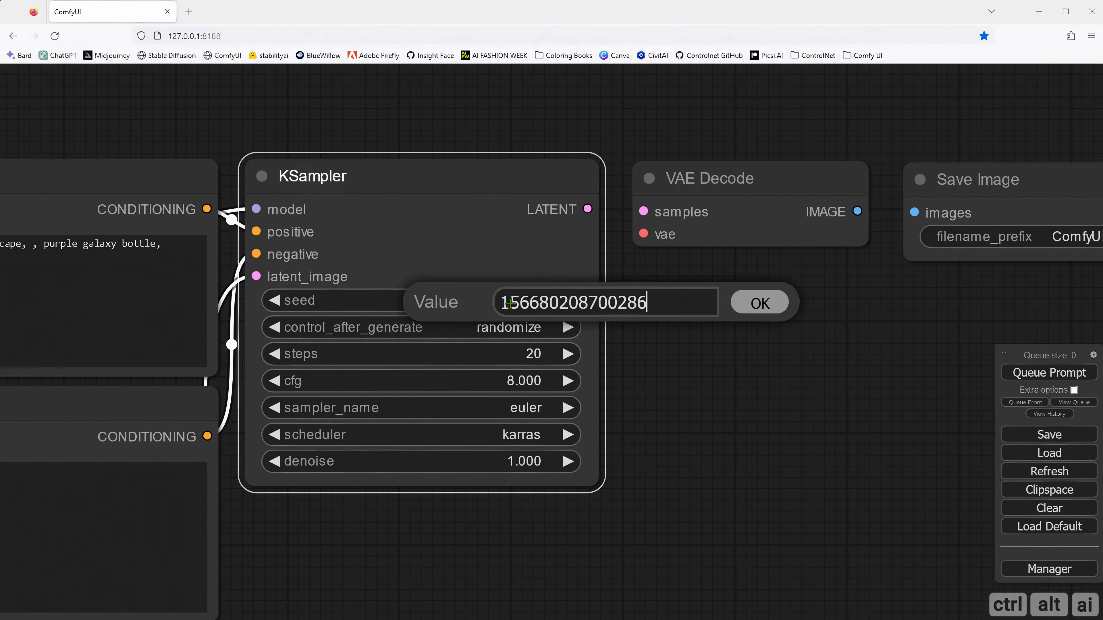
{"action": "left_click", "coordinate": [760, 302]}
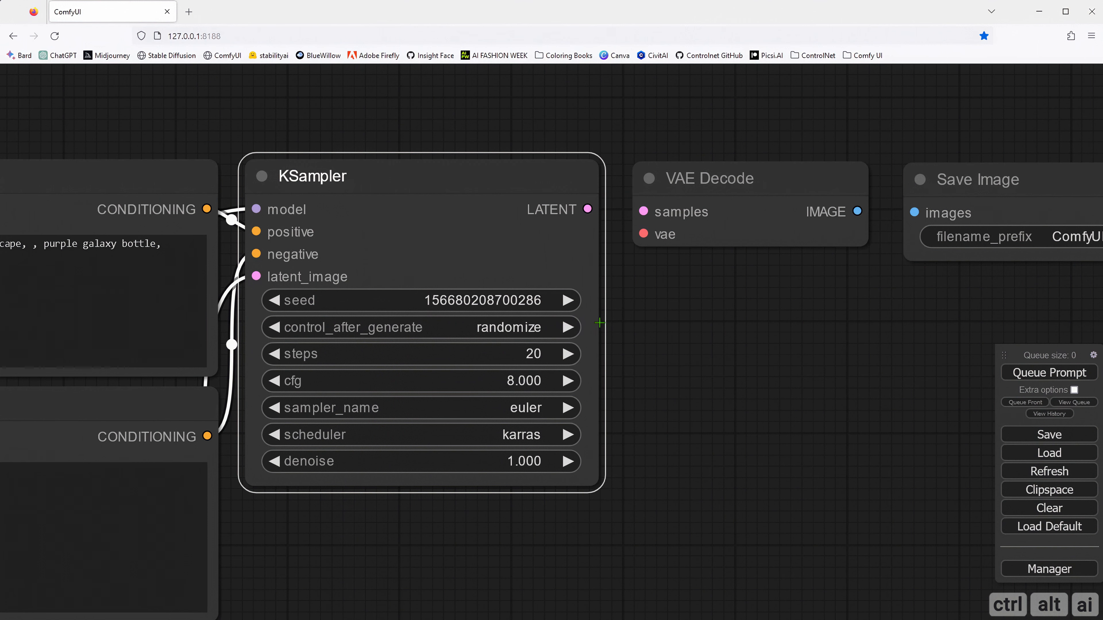
{"action": "left_click", "coordinate": [524, 327]}
- Try the normal scheduler in the KSampler and return the scheduler to karras
{"action": "left_click", "coordinate": [537, 437]}
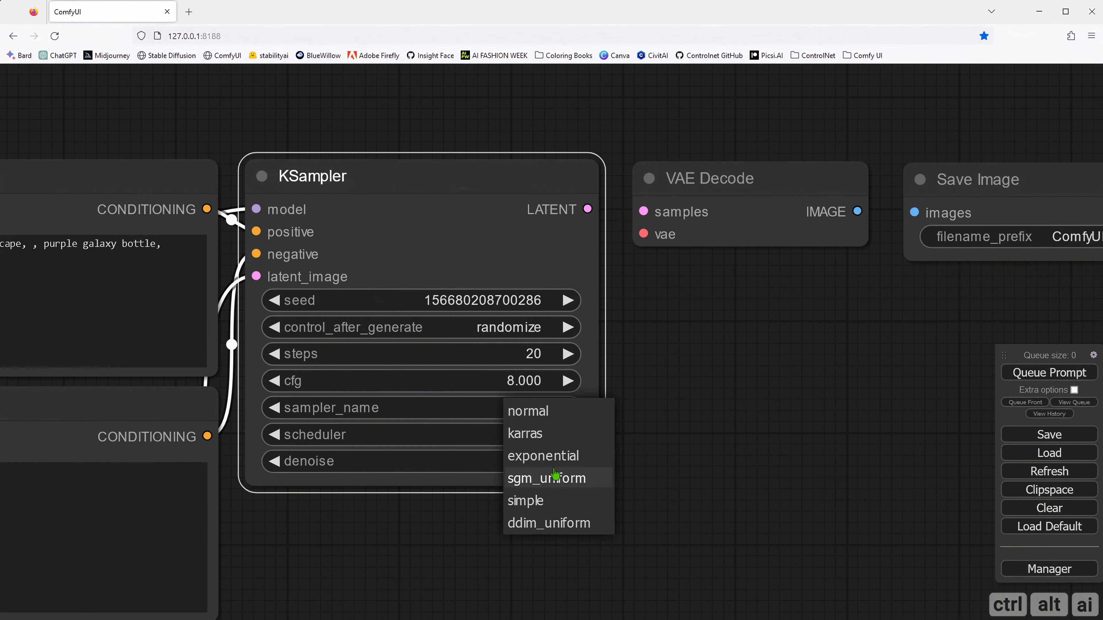
{"action": "left_click", "coordinate": [548, 418]}
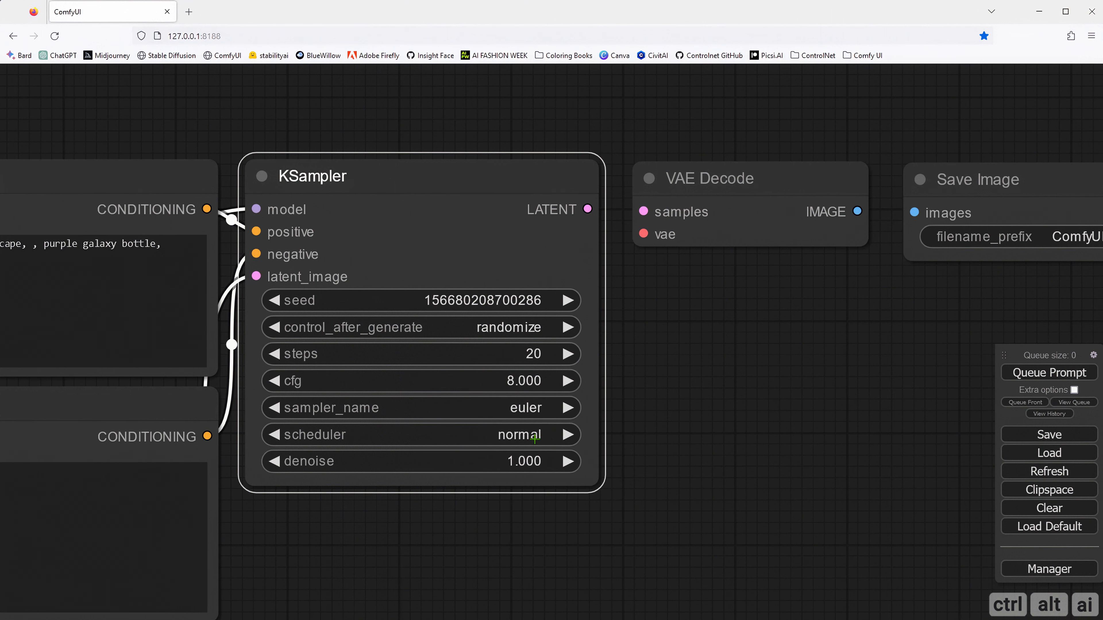
{"action": "left_click", "coordinate": [535, 439]}
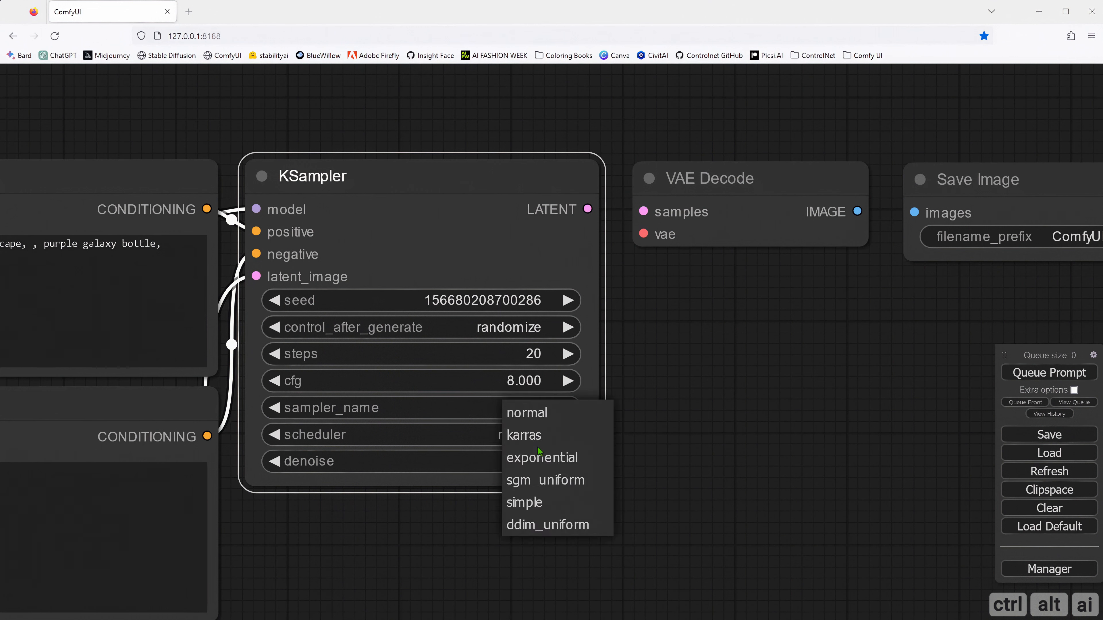
{"action": "left_click", "coordinate": [526, 435]}
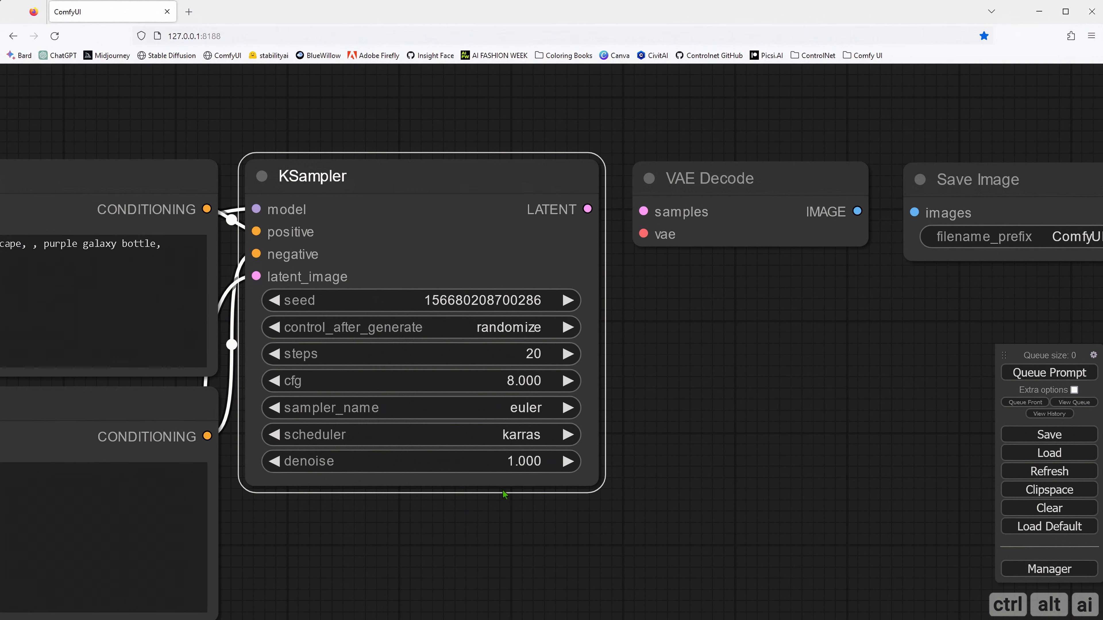
- Open the KSampler's denoise value and accept it as is
{"action": "left_click", "coordinate": [518, 465]}
{"action": "left_click", "coordinate": [767, 465]}
{"action": "left_click", "coordinate": [660, 441]}
- Connect Load Checkpoint's VAE output to VAE Decode's vae input and the KSampler's LATENT output to its samples input
{"action": "scroll", "coordinate": [661, 440], "scroll_direction": "down", "scroll_amount": 2}
{"action": "scroll", "coordinate": [660, 440], "scroll_direction": "down", "scroll_amount": 1}
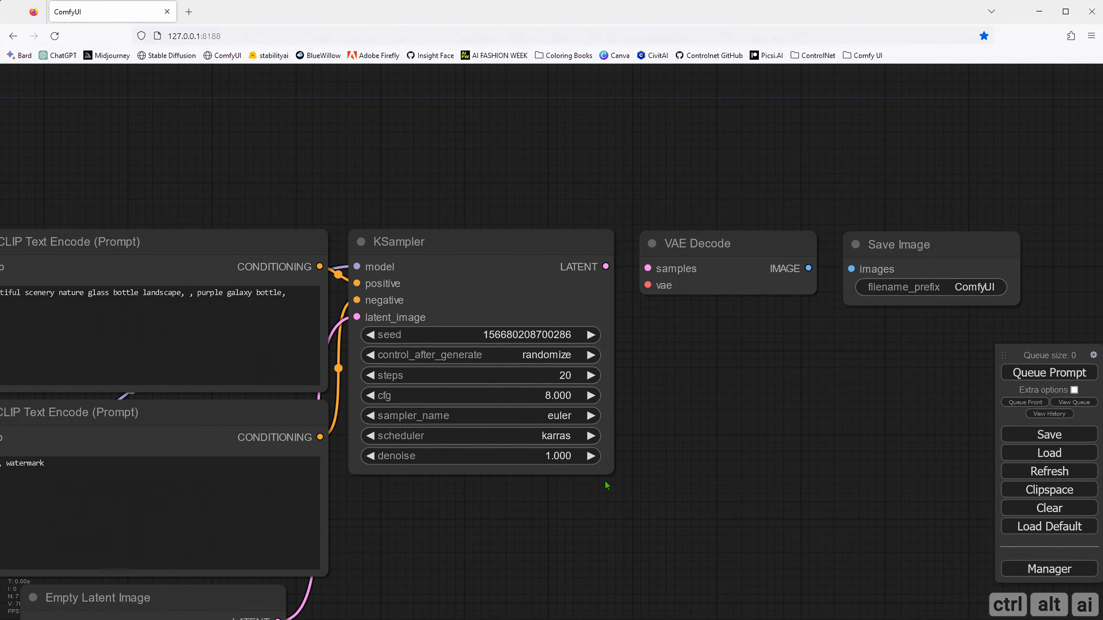
{"action": "left_click_drag", "start_coordinate": [484, 546], "coordinate": [547, 489]}
{"action": "scroll", "coordinate": [593, 480], "scroll_direction": "down", "scroll_amount": 2}
{"action": "left_click_drag", "start_coordinate": [92, 524], "coordinate": [259, 493]}
{"action": "left_click_drag", "start_coordinate": [234, 449], "coordinate": [845, 231]}
{"action": "left_click_drag", "start_coordinate": [812, 304], "coordinate": [612, 379]}
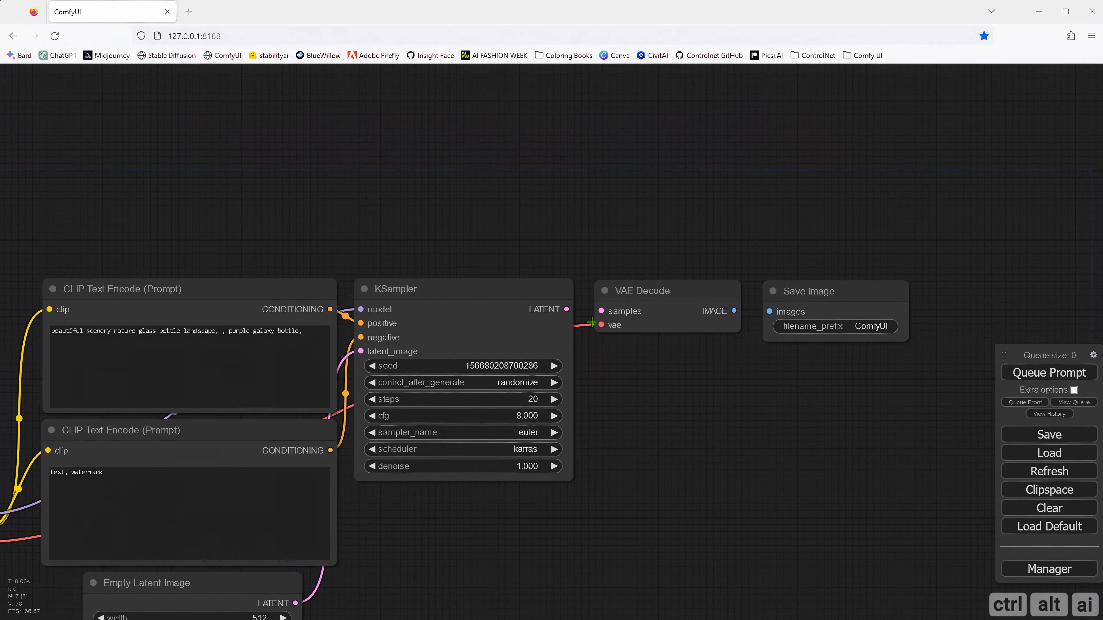
{"action": "scroll", "coordinate": [591, 321], "scroll_direction": "up", "scroll_amount": 3}
{"action": "left_click_drag", "start_coordinate": [559, 306], "coordinate": [607, 308]}
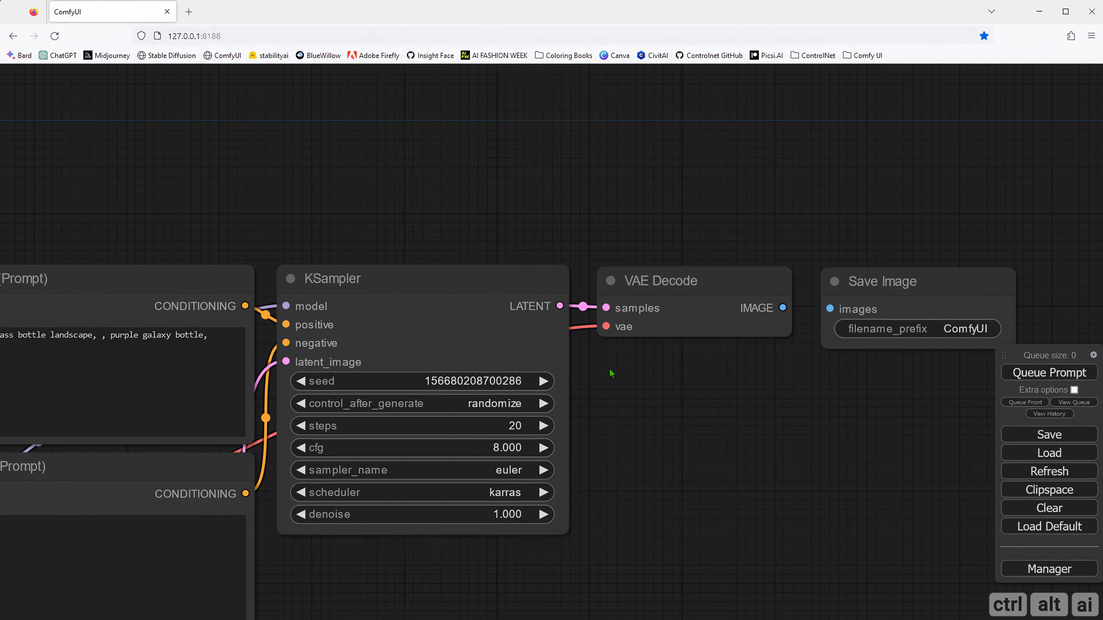
- Check which nodes can follow VAE Decode's IMAGE output, and connect that output to the Save Image node's images input
{"action": "scroll", "coordinate": [653, 372], "scroll_direction": "down", "scroll_amount": 2}
{"action": "left_click_drag", "start_coordinate": [731, 391], "coordinate": [505, 377]}
{"action": "scroll", "coordinate": [554, 354], "scroll_direction": "up", "scroll_amount": 1}
{"action": "left_click_drag", "start_coordinate": [528, 295], "coordinate": [555, 376]}
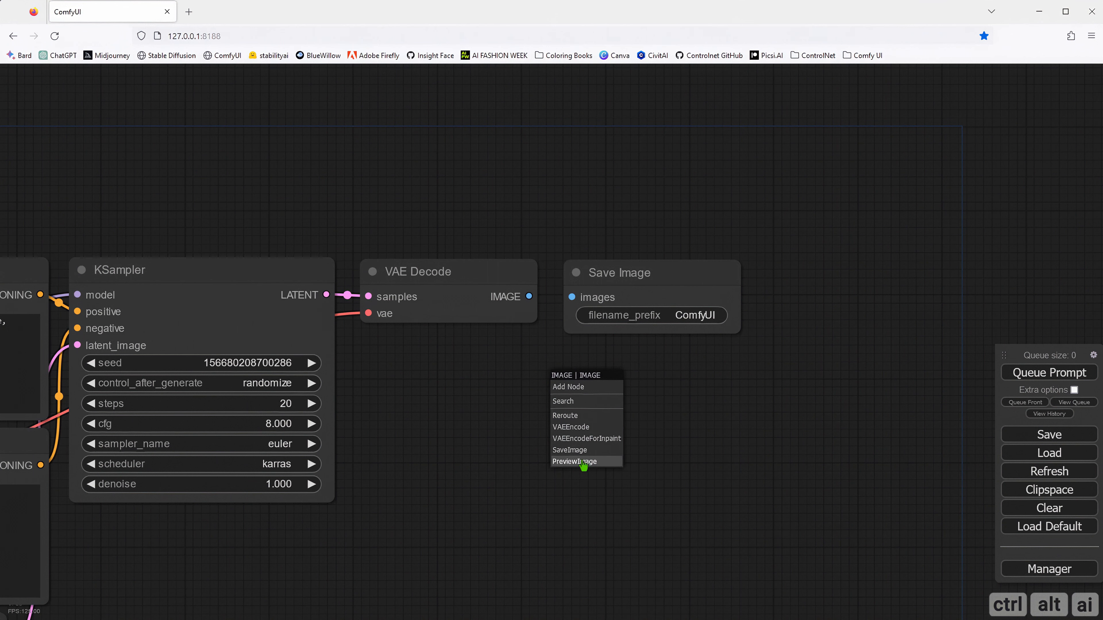
{"action": "left_click", "coordinate": [508, 404]}
{"action": "left_click_drag", "start_coordinate": [530, 296], "coordinate": [572, 297]}
{"action": "left_click_drag", "start_coordinate": [769, 428], "coordinate": [710, 420]}
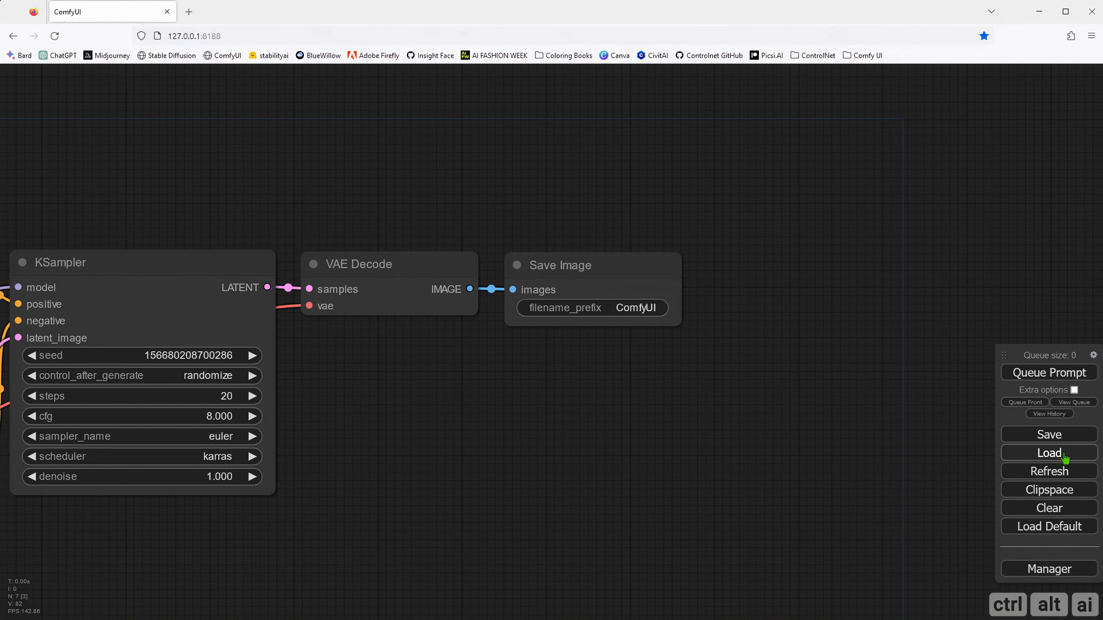
{"action": "left_click_drag", "start_coordinate": [492, 446], "coordinate": [777, 397]}
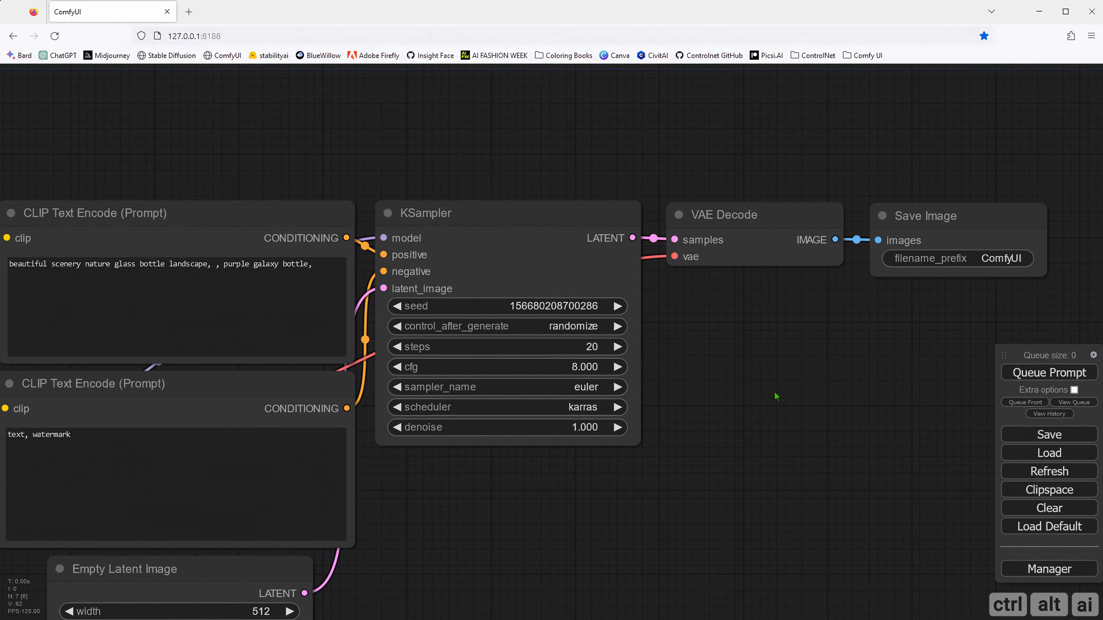
{"action": "scroll", "coordinate": [647, 415], "scroll_direction": "down", "scroll_amount": 2}
{"action": "left_click_drag", "start_coordinate": [480, 493], "coordinate": [621, 443]}
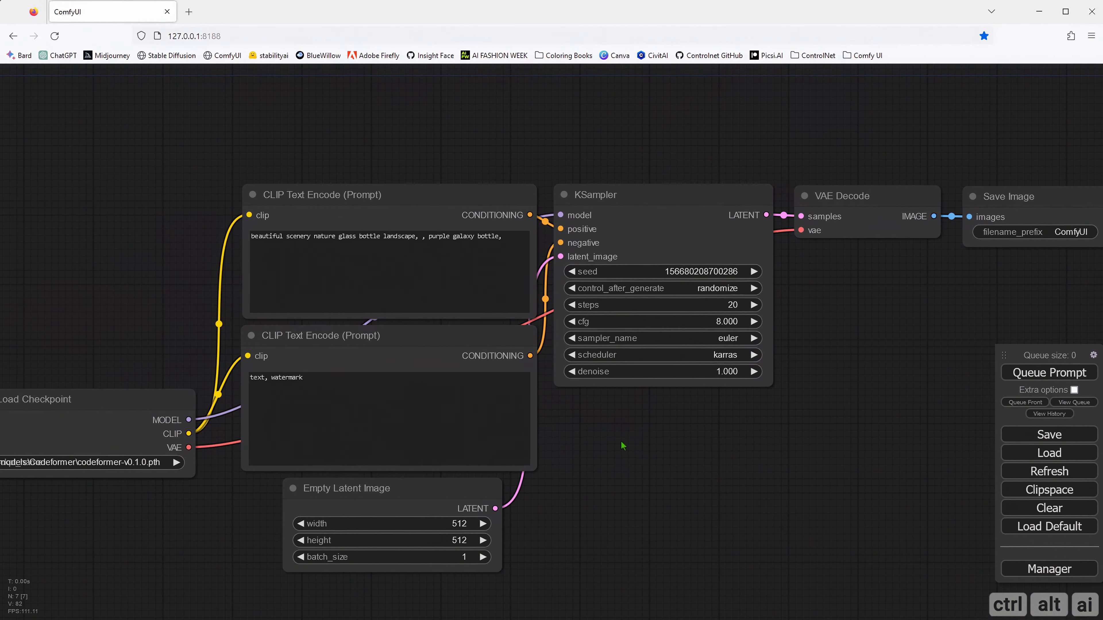
{"action": "scroll", "coordinate": [623, 446], "scroll_direction": "down", "scroll_amount": 1}
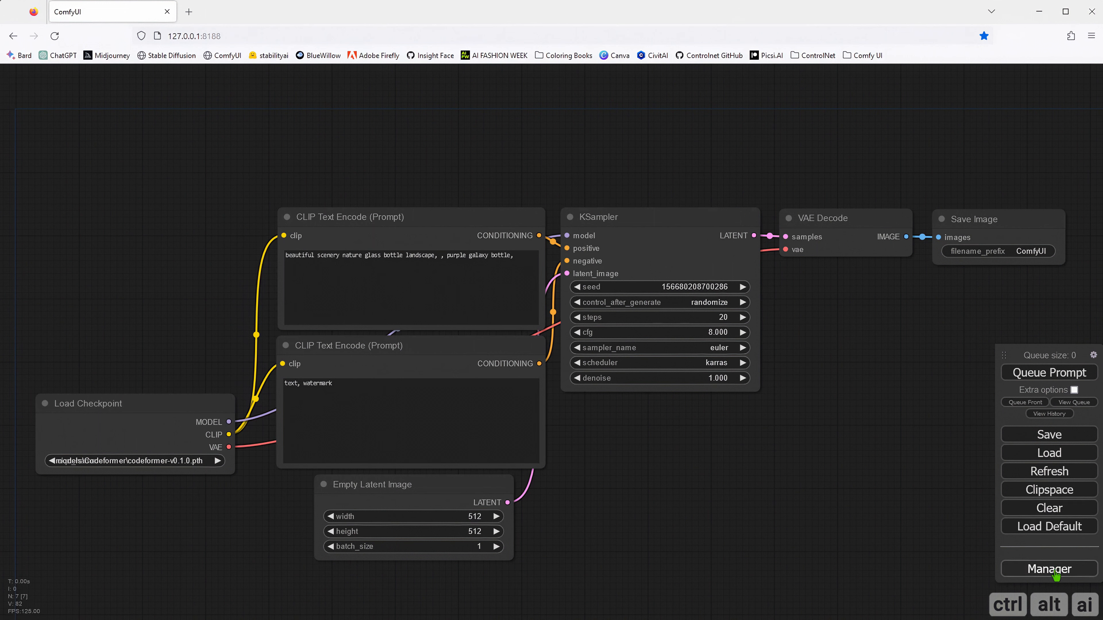
- Open the ComfyUI Manager's custom node list and filter it to installed nodes
{"action": "left_click", "coordinate": [1055, 571]}
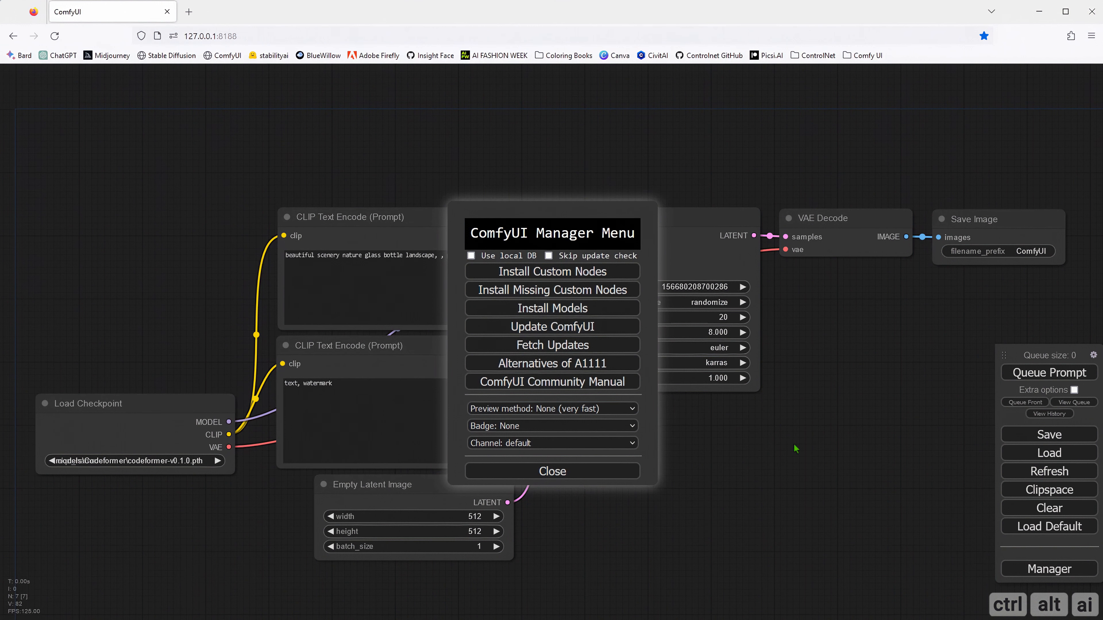
{"action": "left_click", "coordinate": [573, 279]}
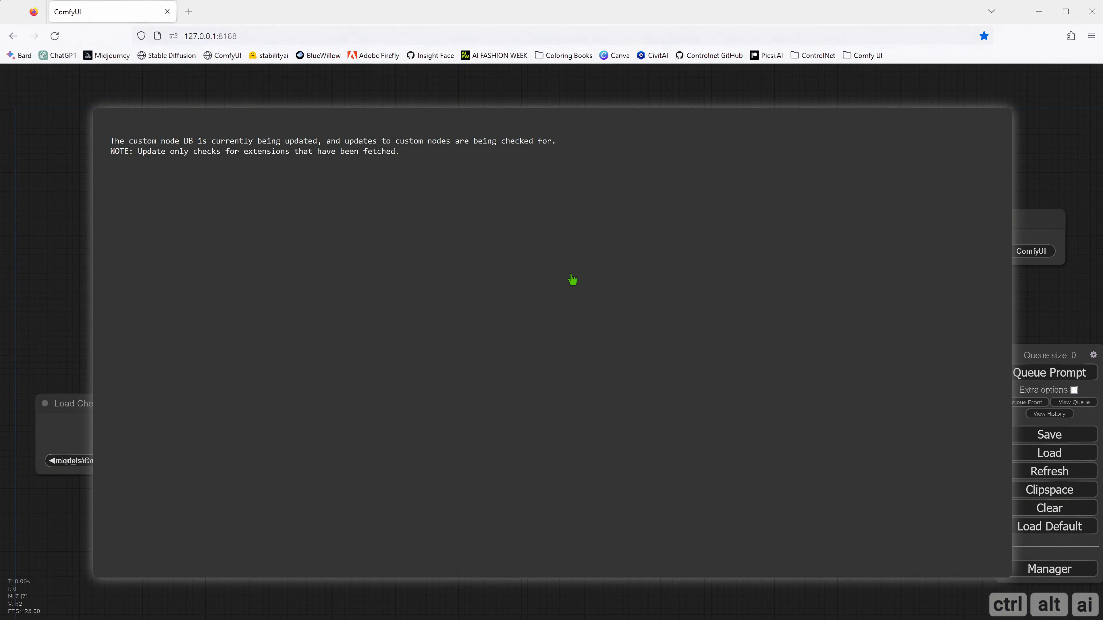
{"action": "left_click", "coordinate": [184, 137]}
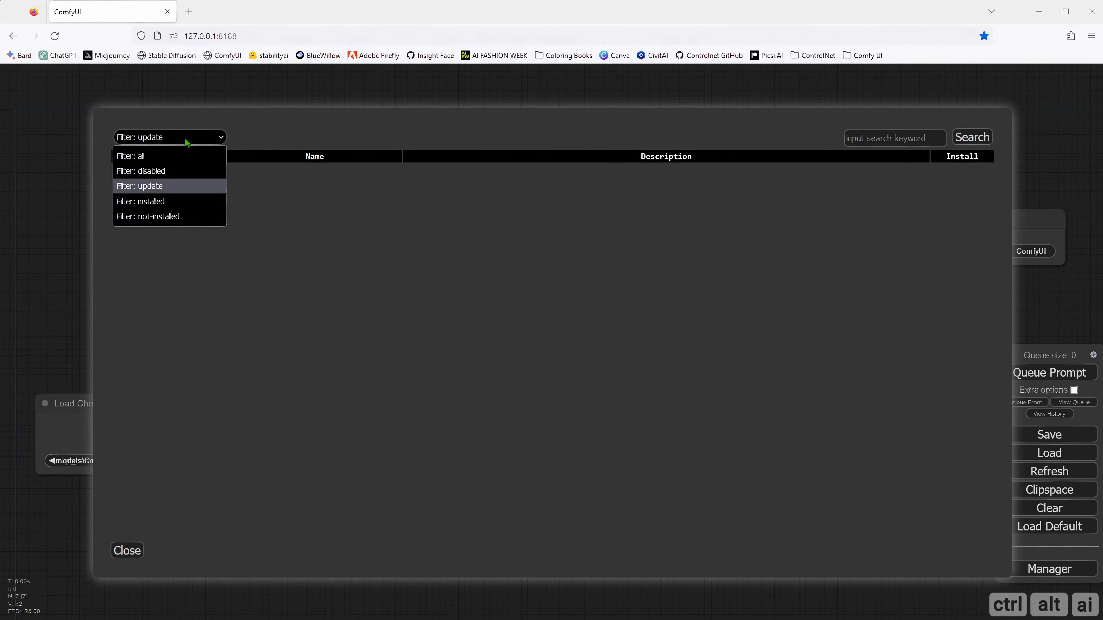
{"action": "left_click", "coordinate": [163, 201]}
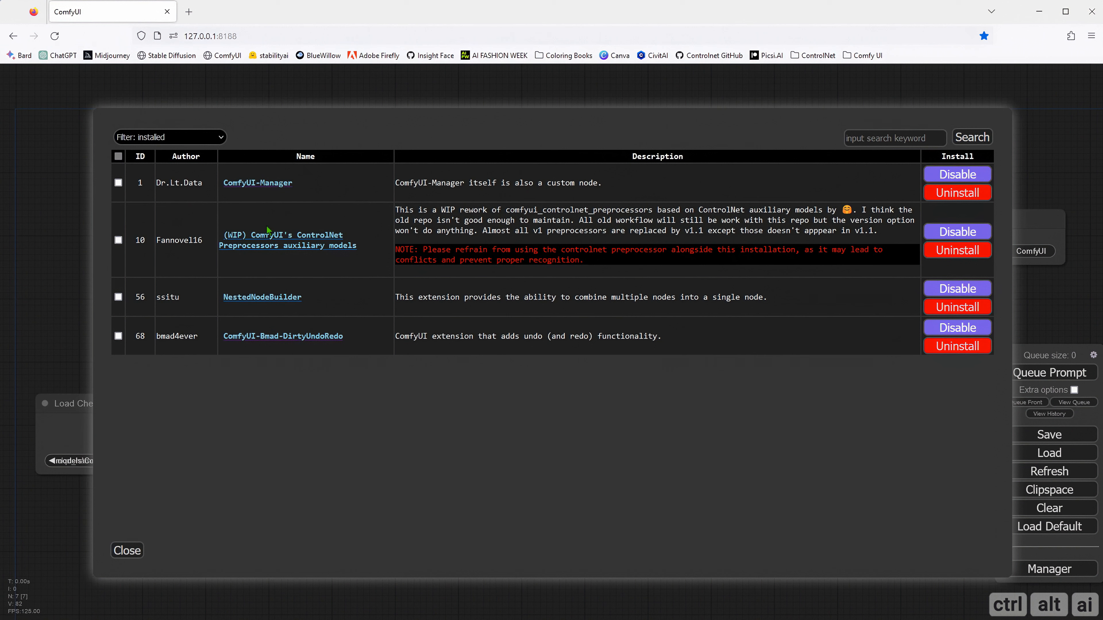
- Examine the names and descriptions of NestedNodeBuilder and ComfyUI-Bmad-DirtyUndoRedo among the installed custom nodes, and close the list
{"action": "left_click_drag", "start_coordinate": [222, 298], "coordinate": [316, 304]}
{"action": "left_click_drag", "start_coordinate": [348, 337], "coordinate": [223, 347]}
{"action": "left_click", "coordinate": [244, 372]}
{"action": "left_click_drag", "start_coordinate": [770, 304], "coordinate": [611, 308]}
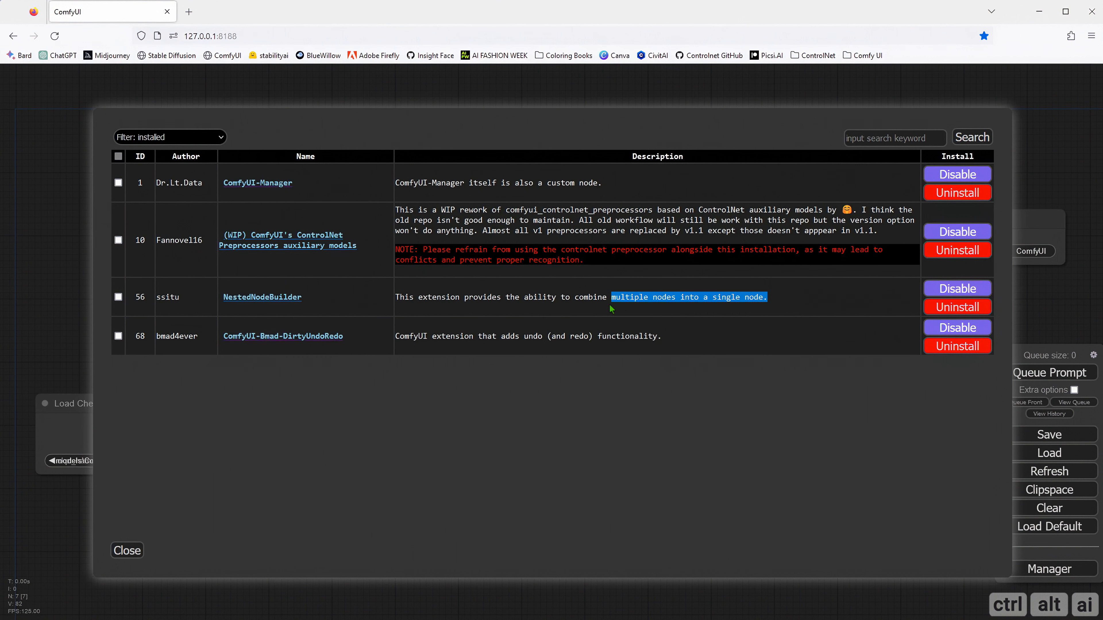
{"action": "left_click", "coordinate": [612, 317]}
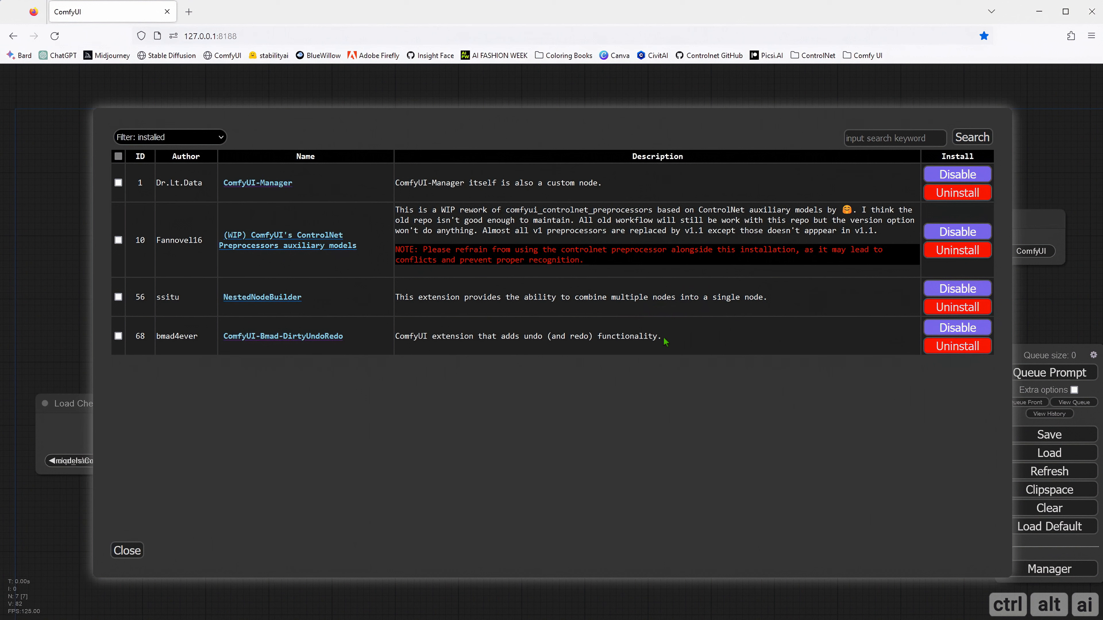
{"action": "left_click_drag", "start_coordinate": [660, 337], "coordinate": [416, 343]}
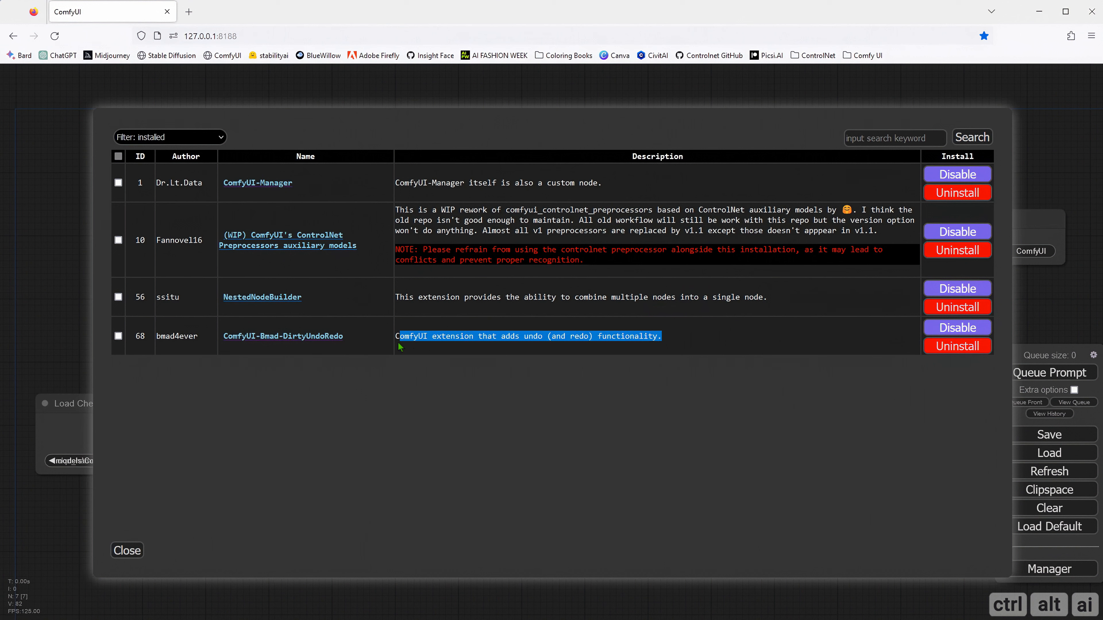
{"action": "left_click", "coordinate": [395, 375]}
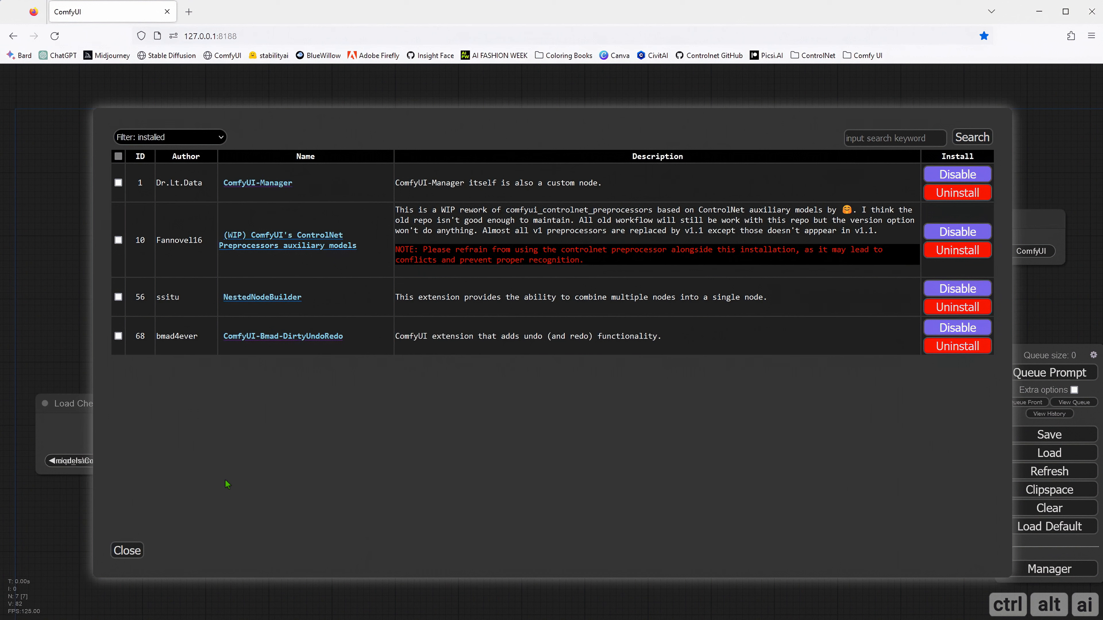
{"action": "left_click", "coordinate": [125, 550]}
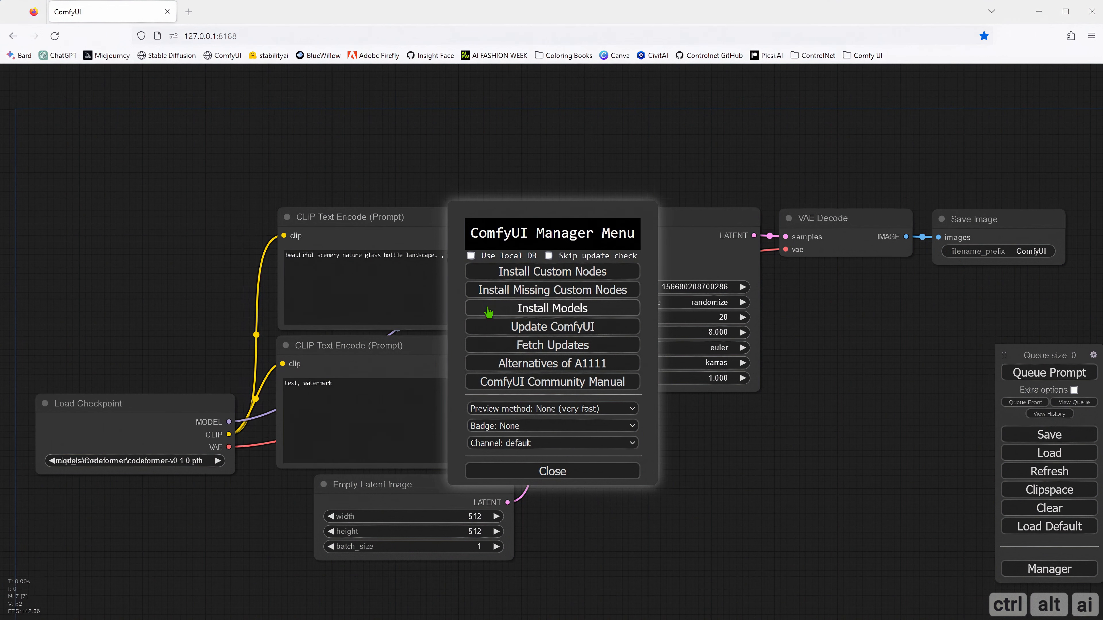
- Review the ComfyUI Manager's model list filtered to installed models, and close the list
{"action": "left_click", "coordinate": [489, 312]}
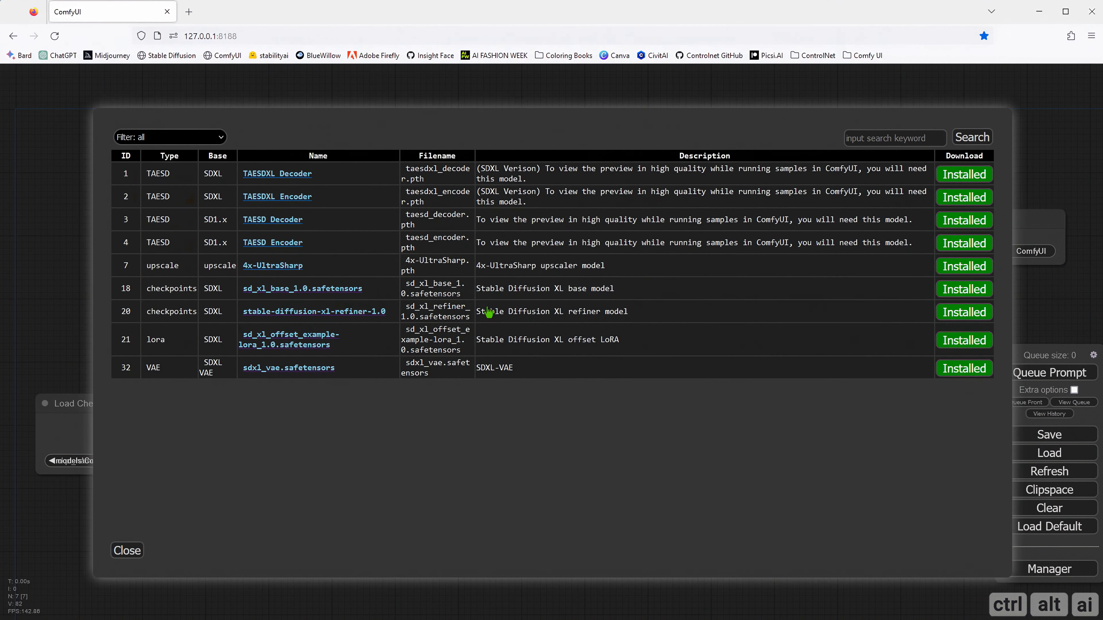
{"action": "left_click", "coordinate": [195, 138]}
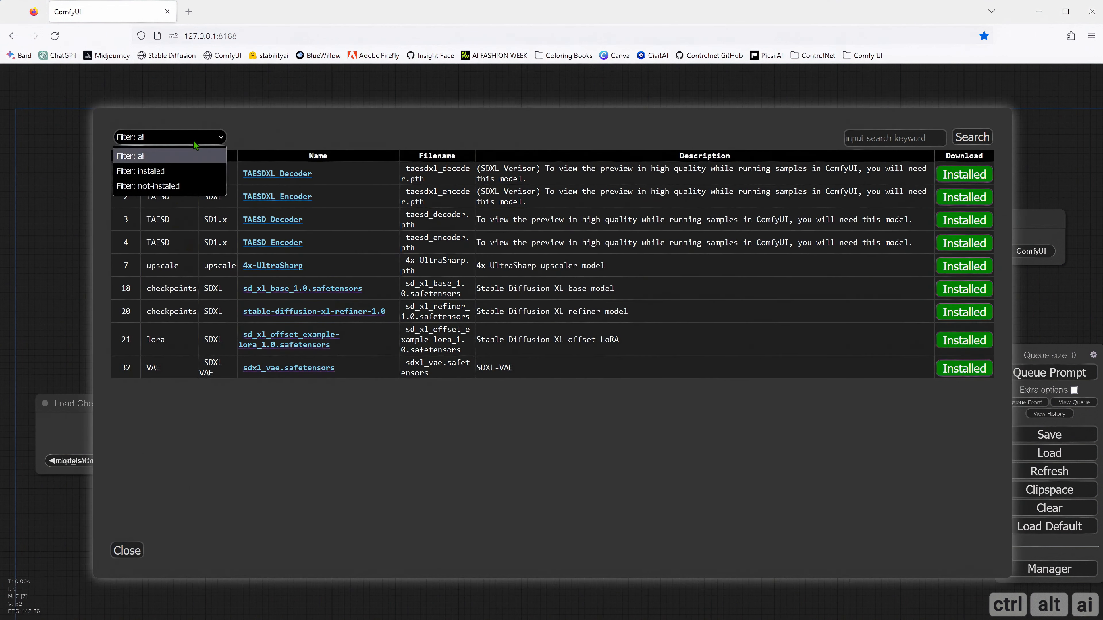
{"action": "left_click", "coordinate": [183, 171]}
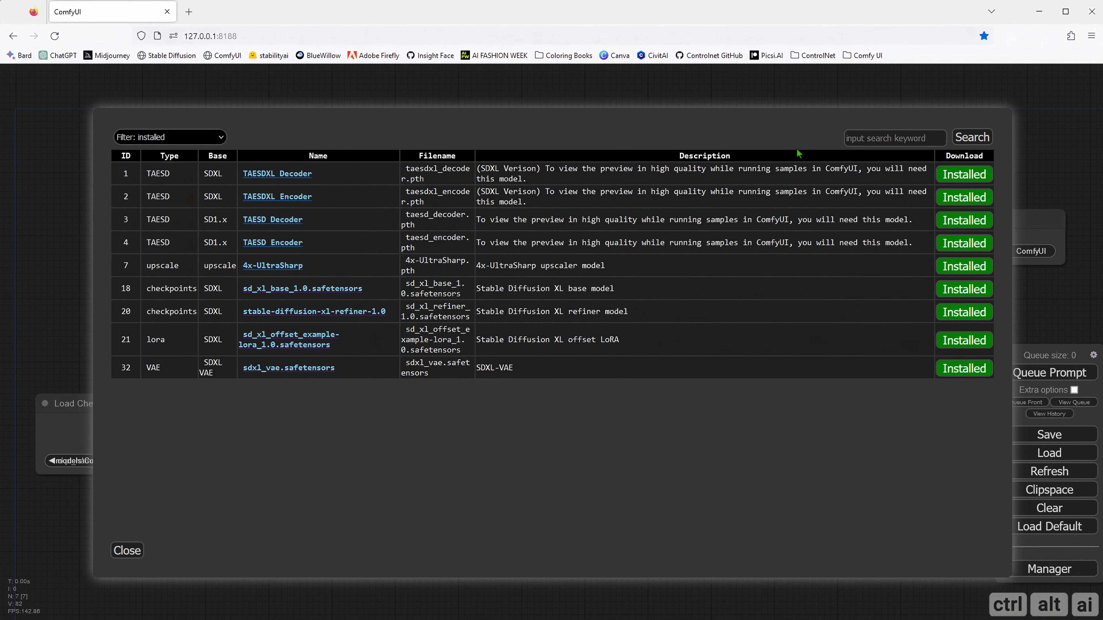
{"action": "left_click", "coordinate": [127, 551]}
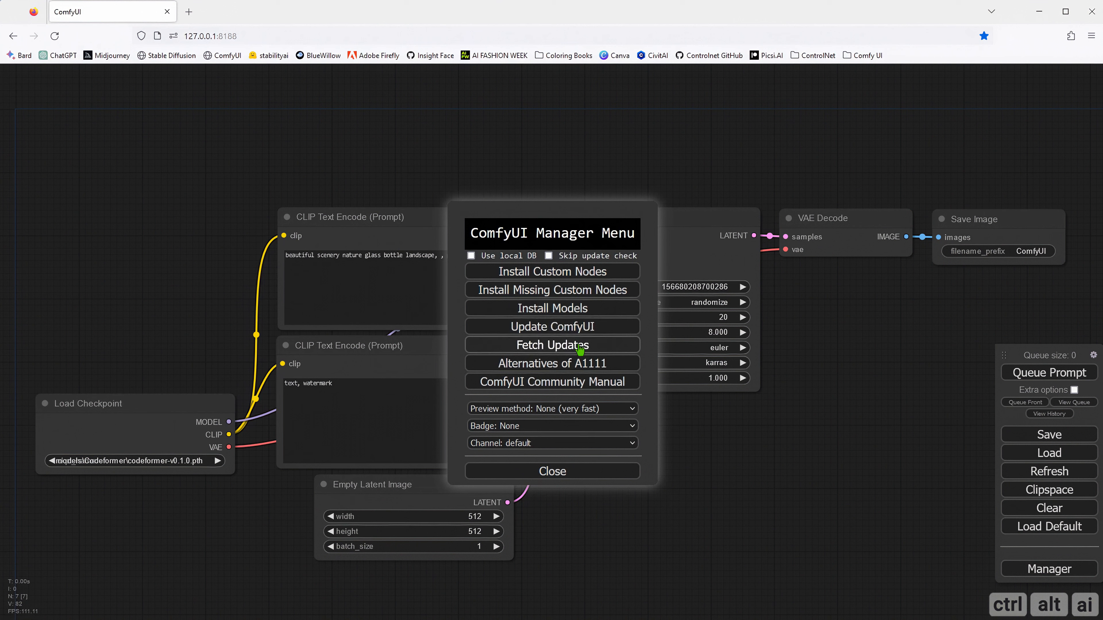
- Fetch updates for the installed extensions in ComfyUI Manager and dismiss the result message
{"action": "left_click", "coordinate": [580, 350]}
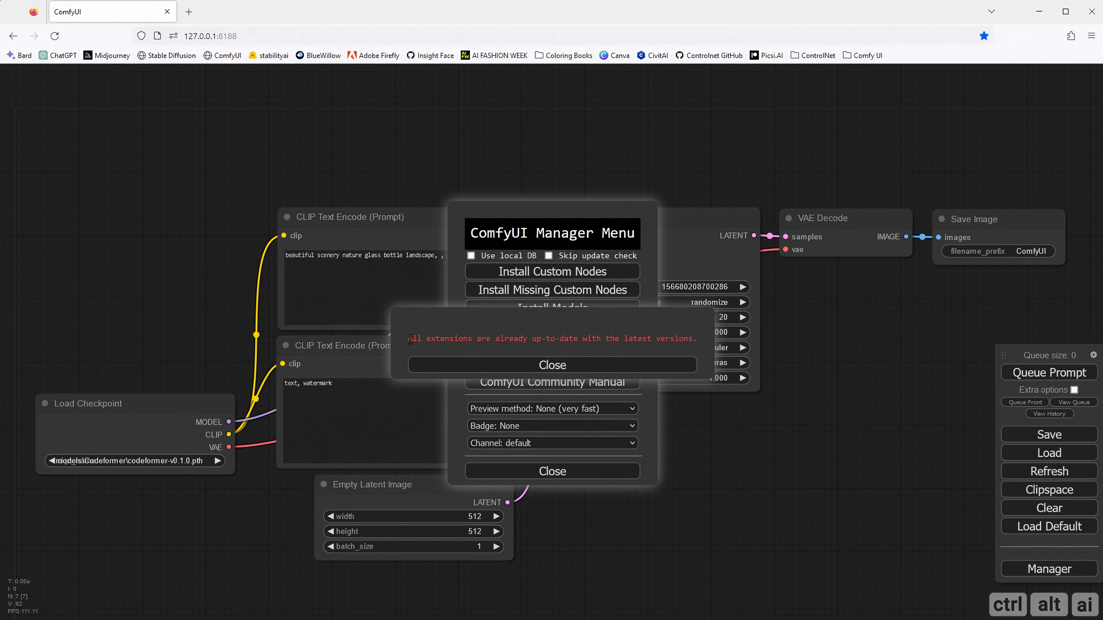
{"action": "left_click_drag", "start_coordinate": [410, 339], "coordinate": [692, 340]}
{"action": "left_click", "coordinate": [692, 340]}
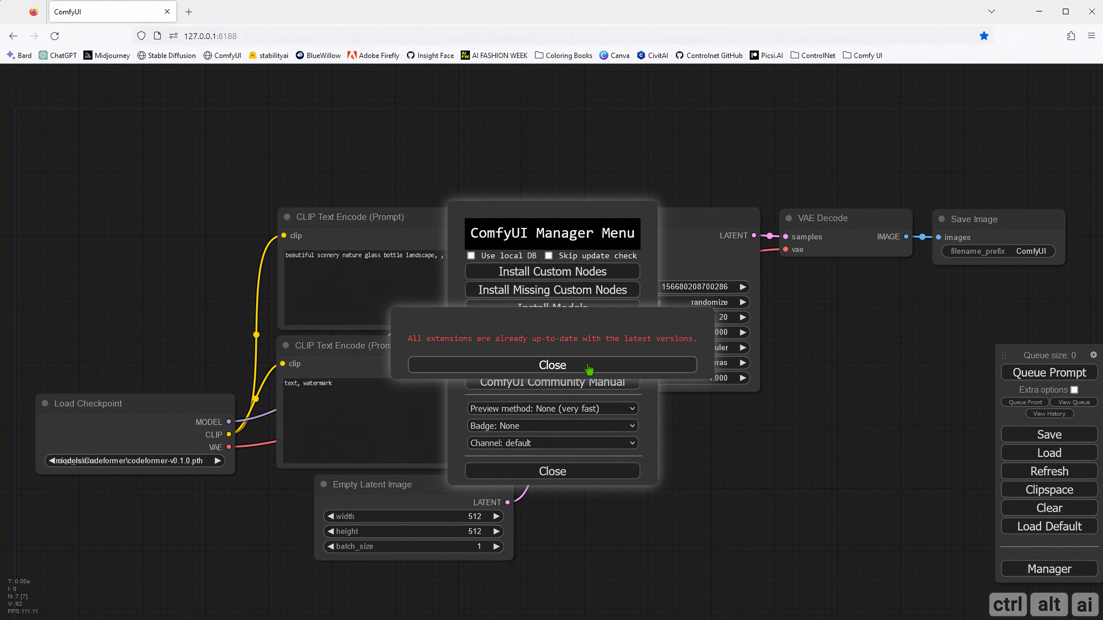
{"action": "left_click", "coordinate": [587, 365]}
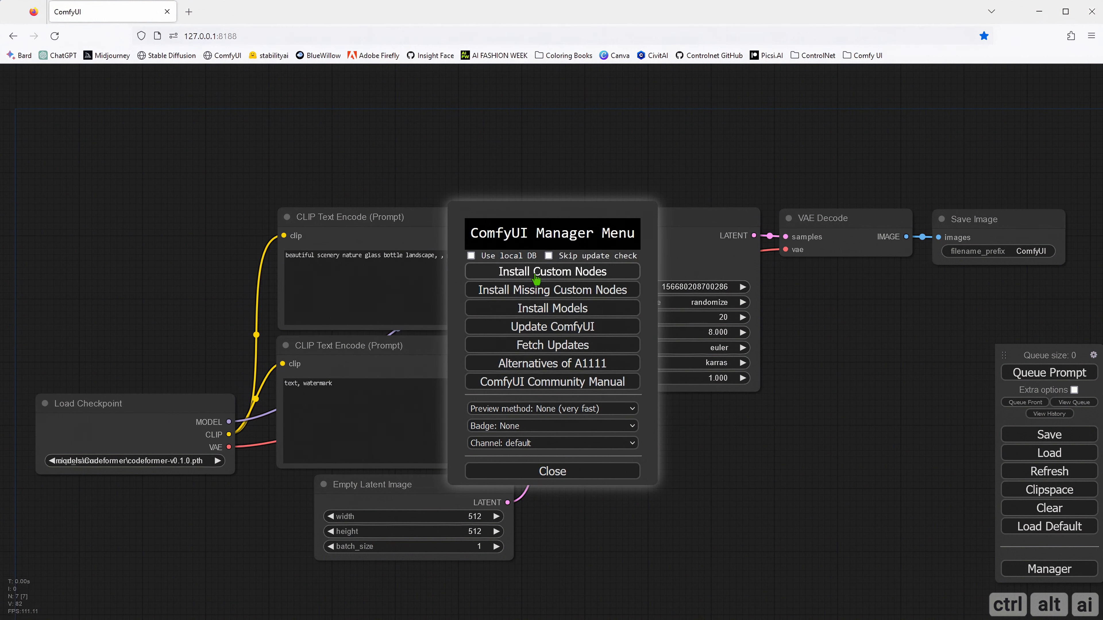
- Check the custom node list for available updates using the update filter, and close the list
{"action": "left_click", "coordinate": [536, 273]}
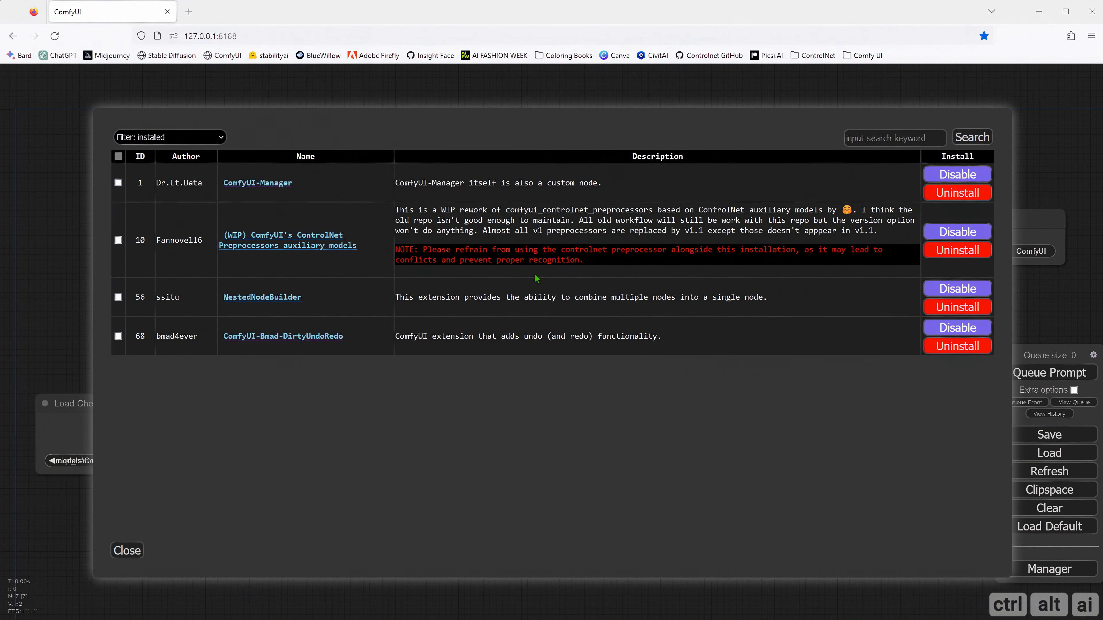
{"action": "left_click", "coordinate": [176, 137]}
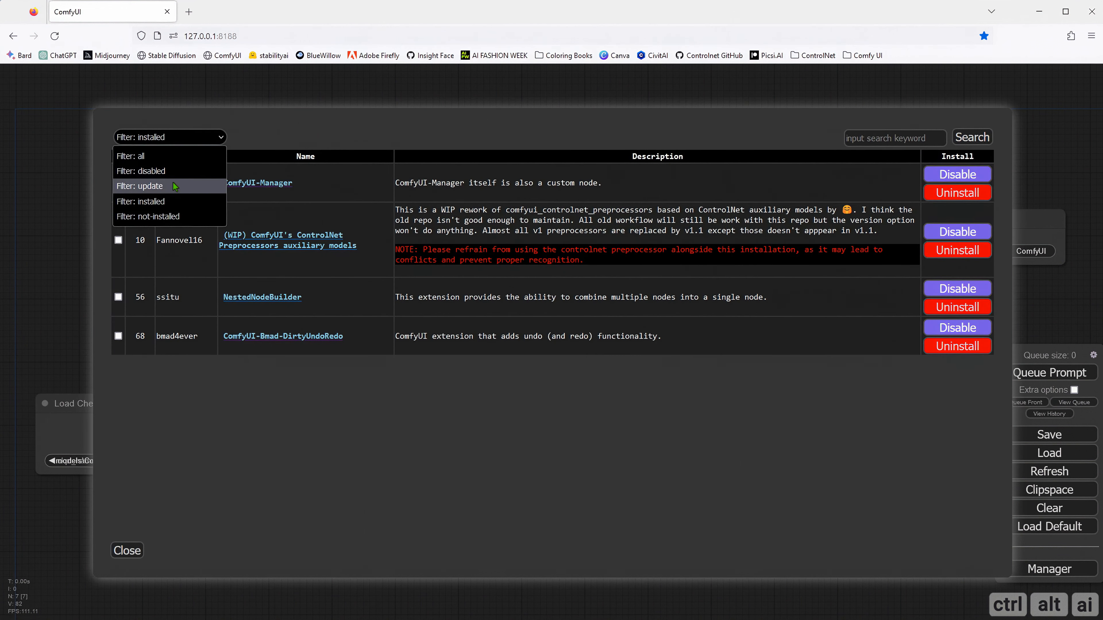
{"action": "left_click", "coordinate": [173, 182]}
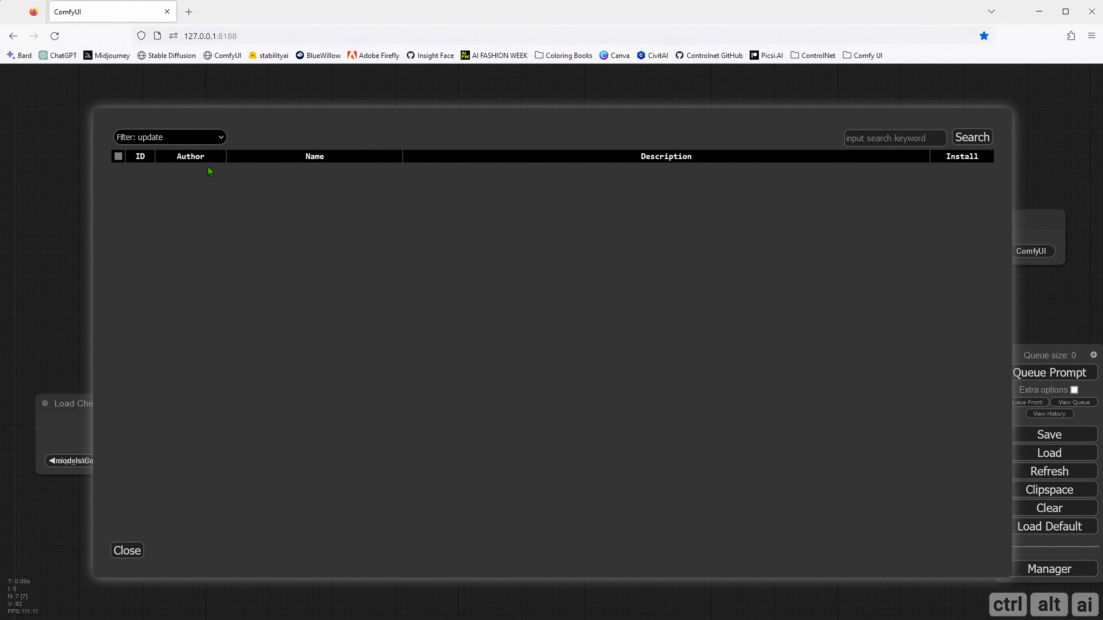
{"action": "left_click", "coordinate": [129, 550]}
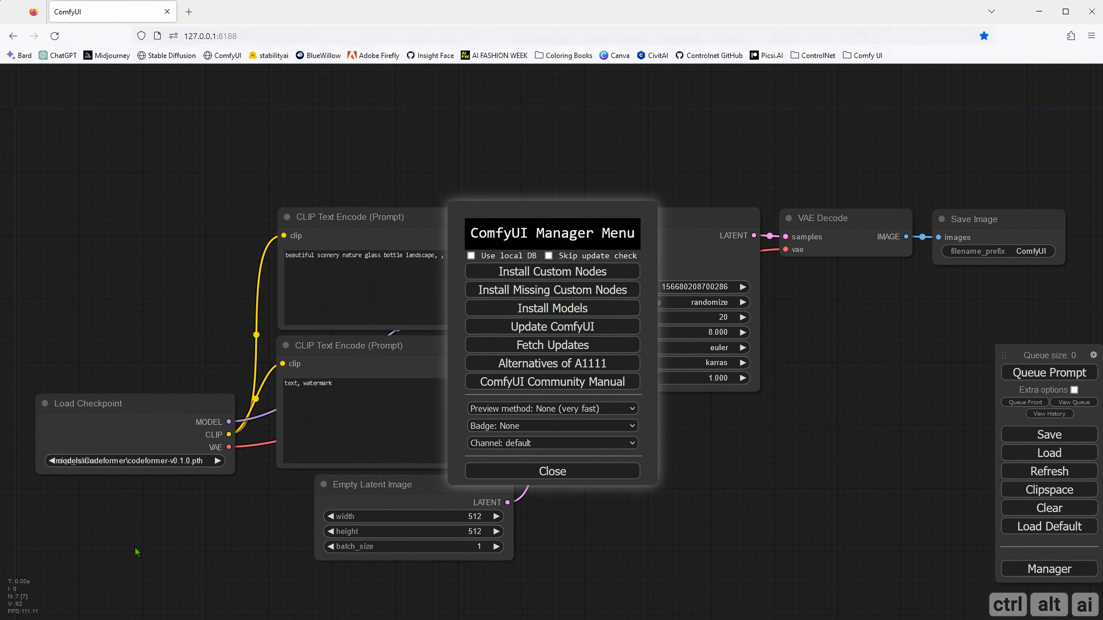
- Close the ComfyUI Manager menu, then add a Load Checkpoint node to the empty canvas and place it near the canvas's left edge
{"action": "left_click", "coordinate": [576, 480]}
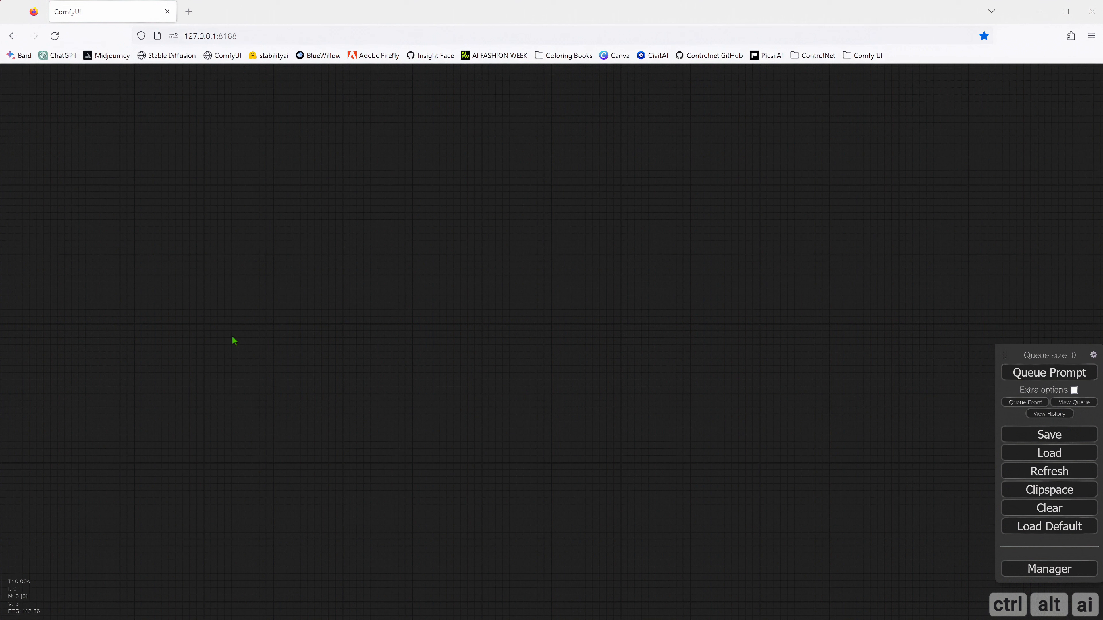
{"action": "right_click", "coordinate": [174, 334]}
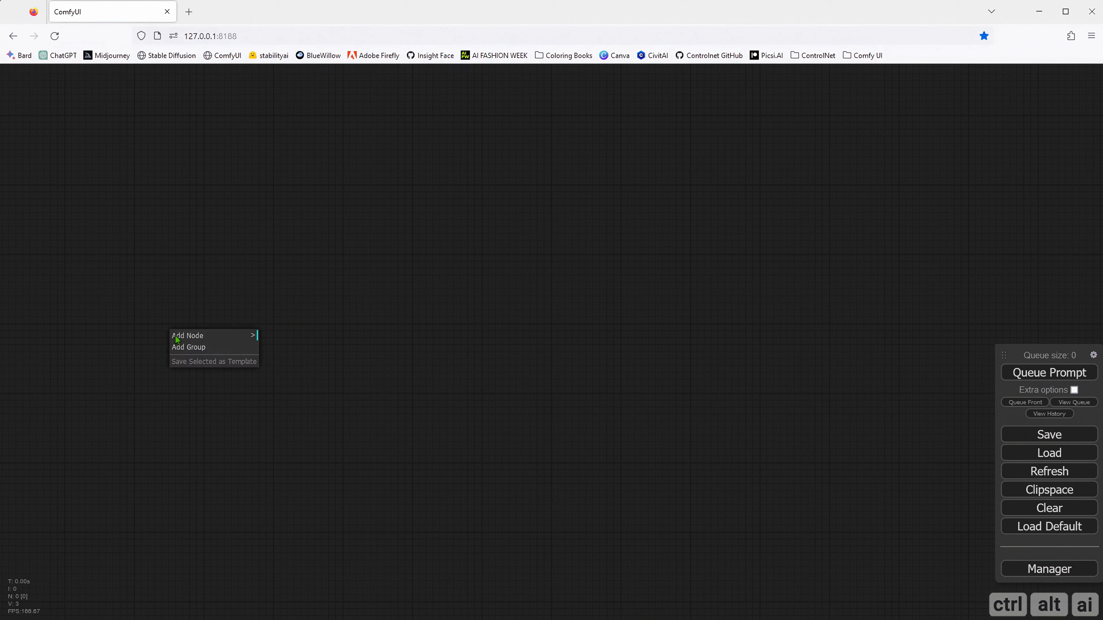
{"action": "left_click", "coordinate": [191, 339]}
{"action": "left_click", "coordinate": [283, 350]}
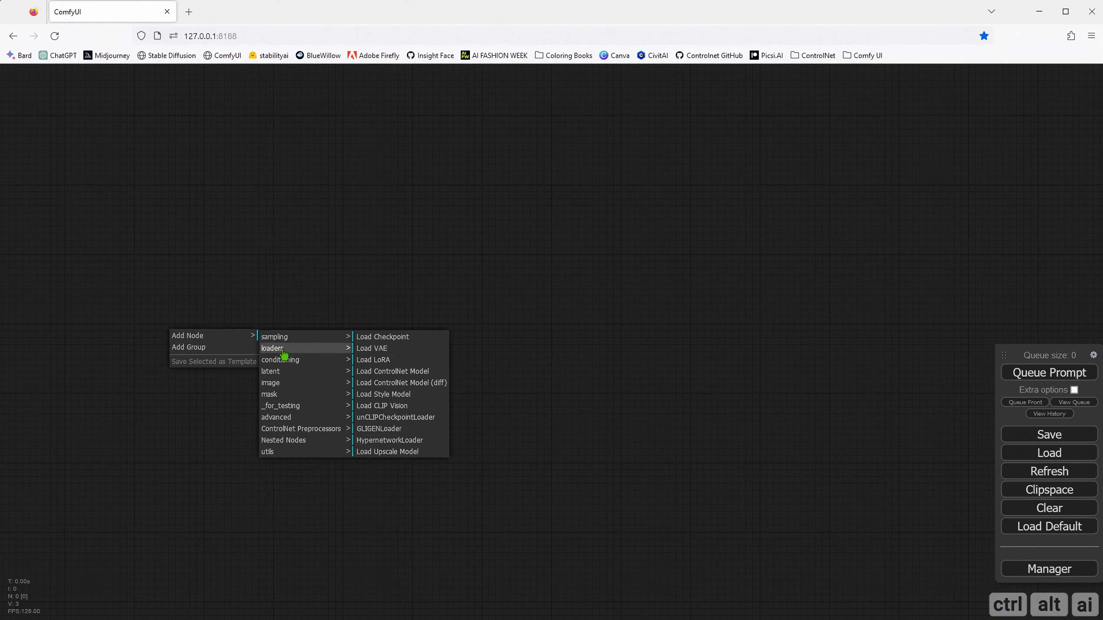
{"action": "left_click", "coordinate": [375, 337]}
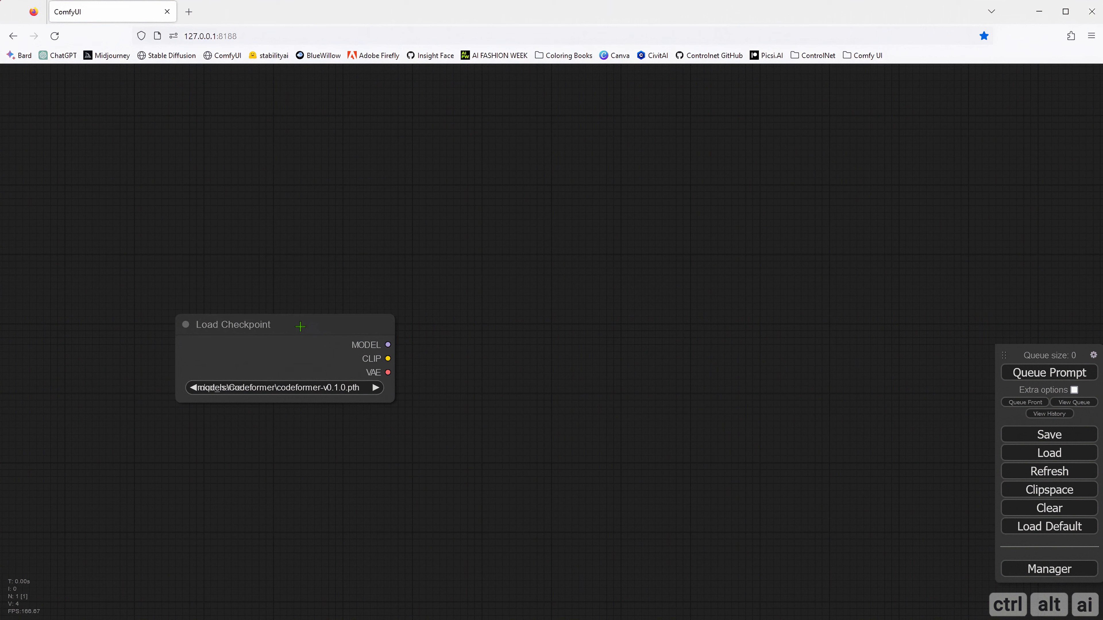
{"action": "left_click_drag", "start_coordinate": [301, 326], "coordinate": [193, 361]}
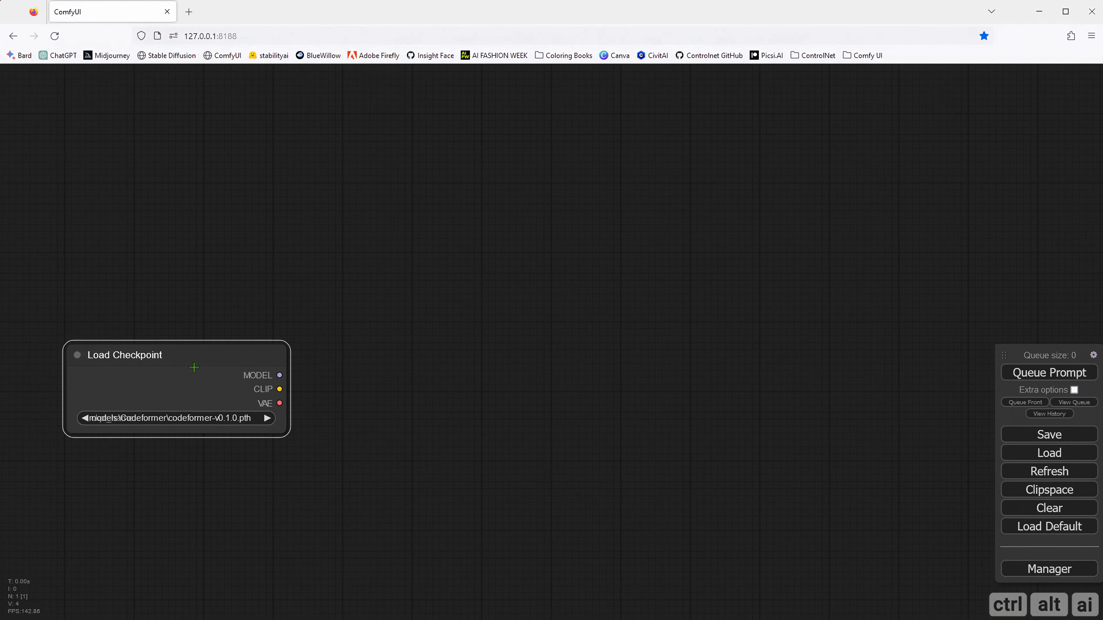
{"action": "left_click_drag", "start_coordinate": [339, 323], "coordinate": [303, 324]}
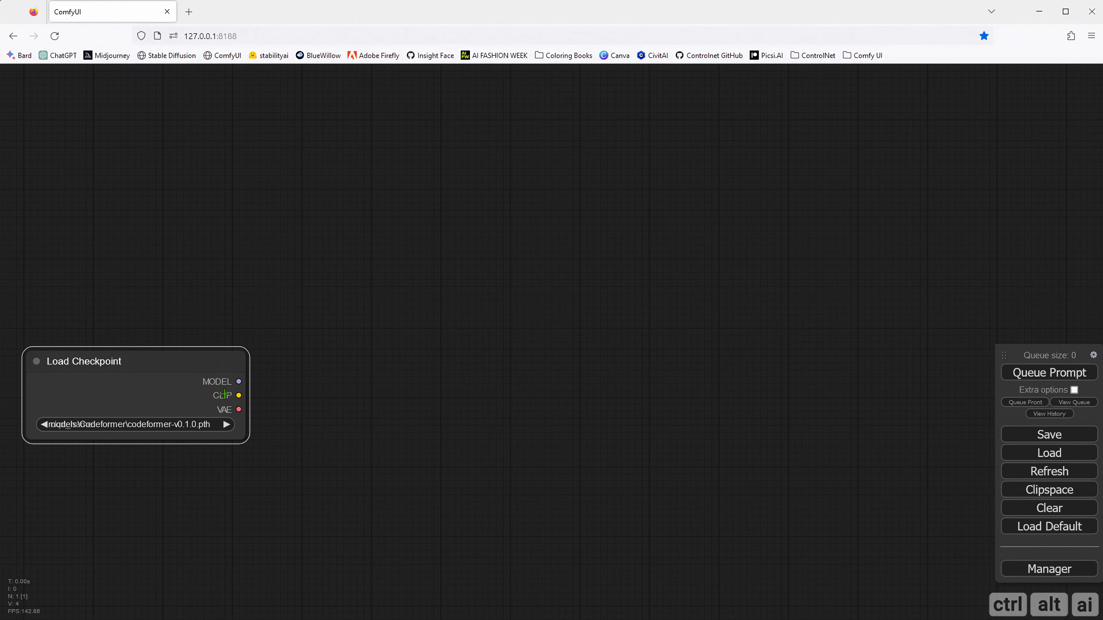
- Add an unconnected CLIP Text Encode (Prompt) node from the conditioning category, place it above and beside Load Checkpoint, and delete it
{"action": "right_click", "coordinate": [393, 242]}
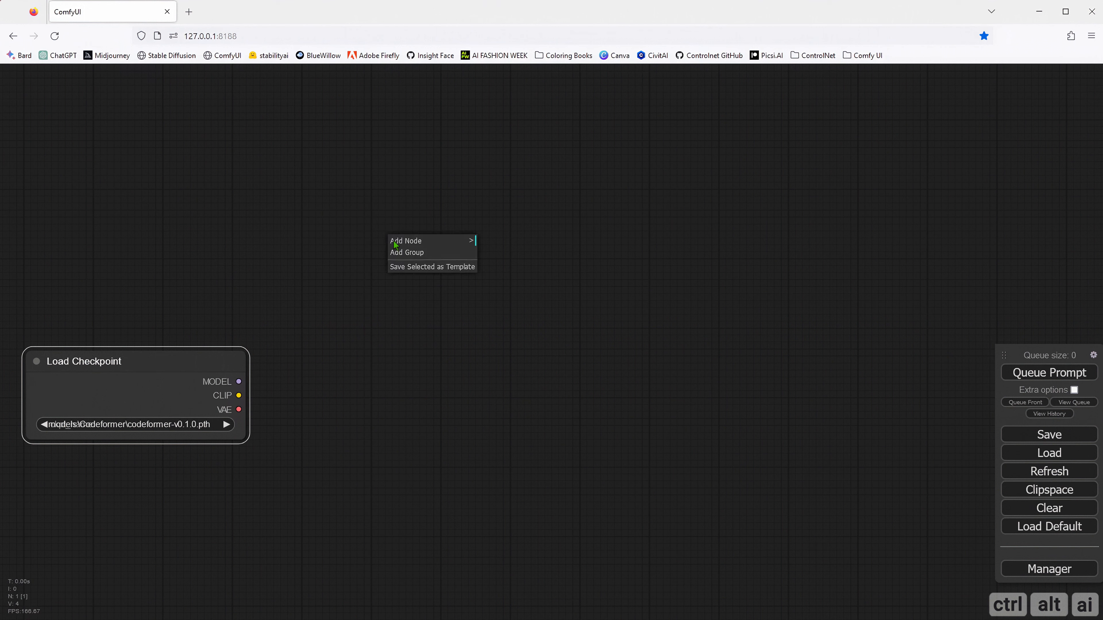
{"action": "left_click", "coordinate": [410, 245]}
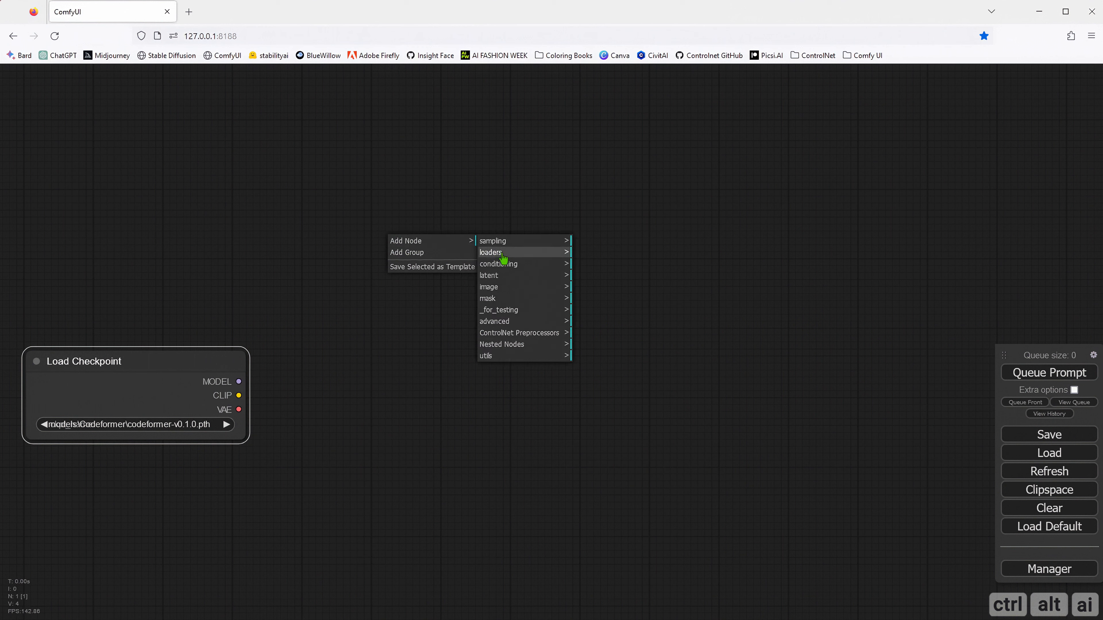
{"action": "left_click", "coordinate": [504, 268]}
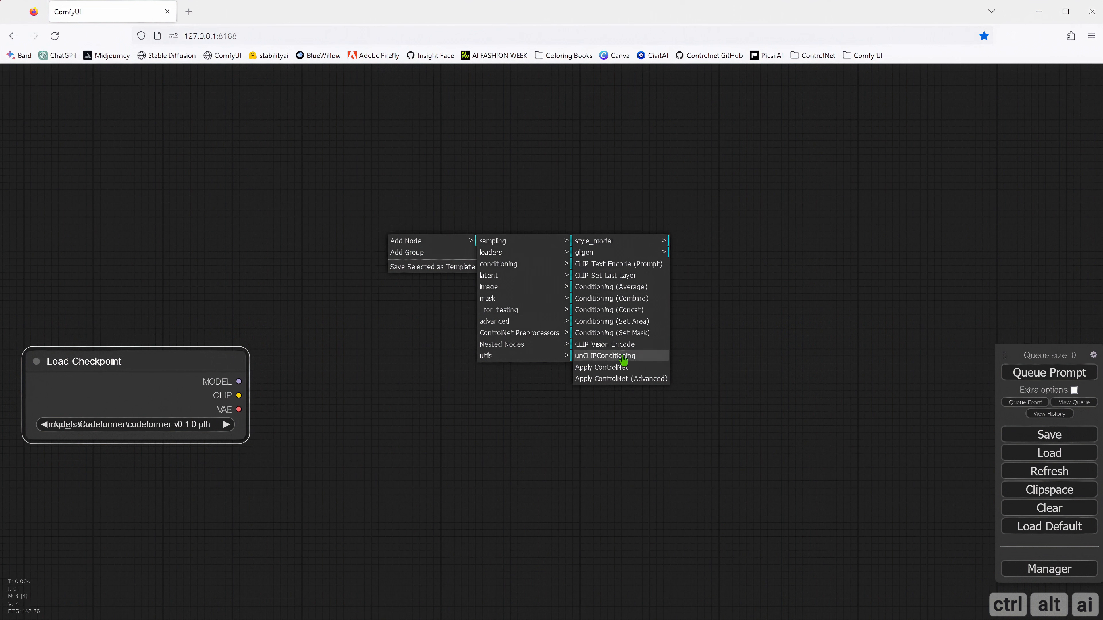
{"action": "left_click", "coordinate": [624, 264]}
{"action": "left_click_drag", "start_coordinate": [518, 231], "coordinate": [463, 182]}
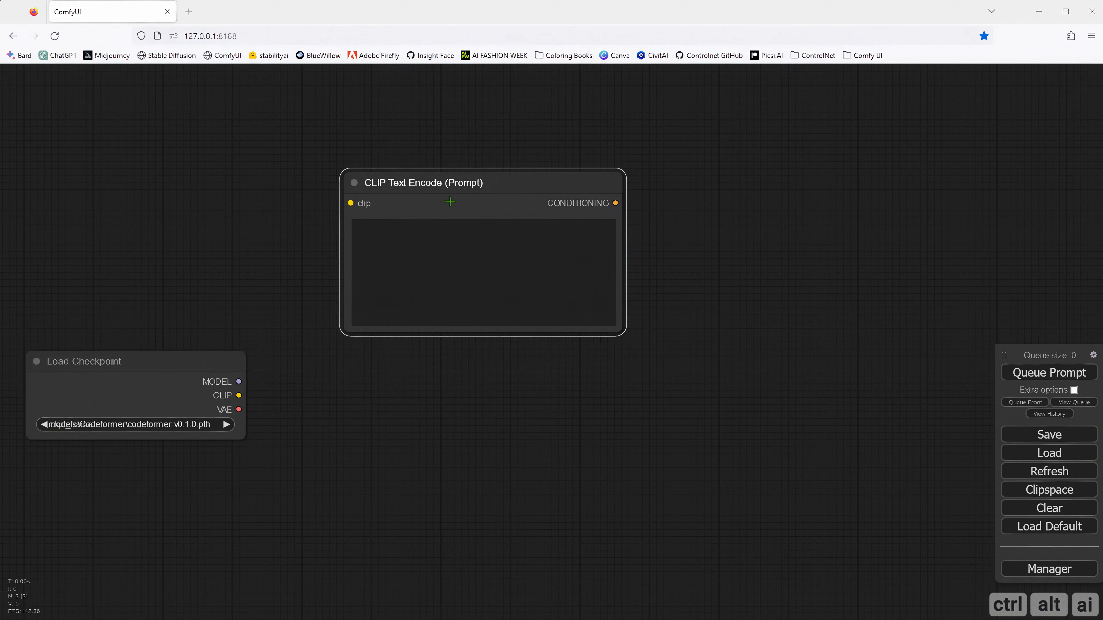
{"action": "key", "text": "Delete"}
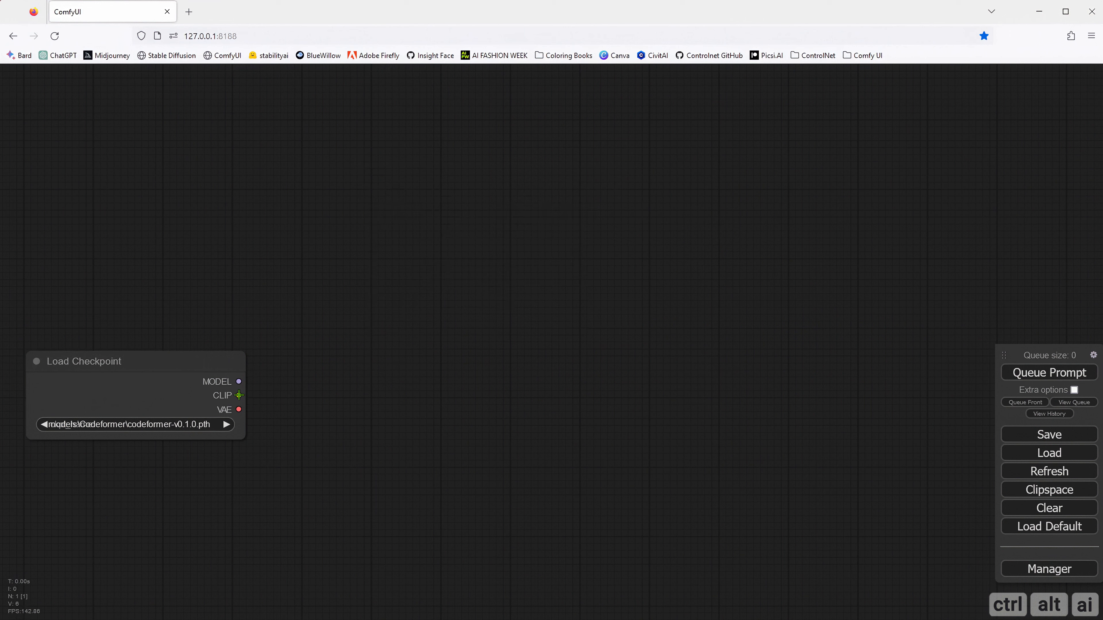
- Create a CLIPTextEncode node directly from Load Checkpoint's CLIP output and place it above and to the right of the loader
{"action": "left_click_drag", "start_coordinate": [238, 395], "coordinate": [369, 261]}
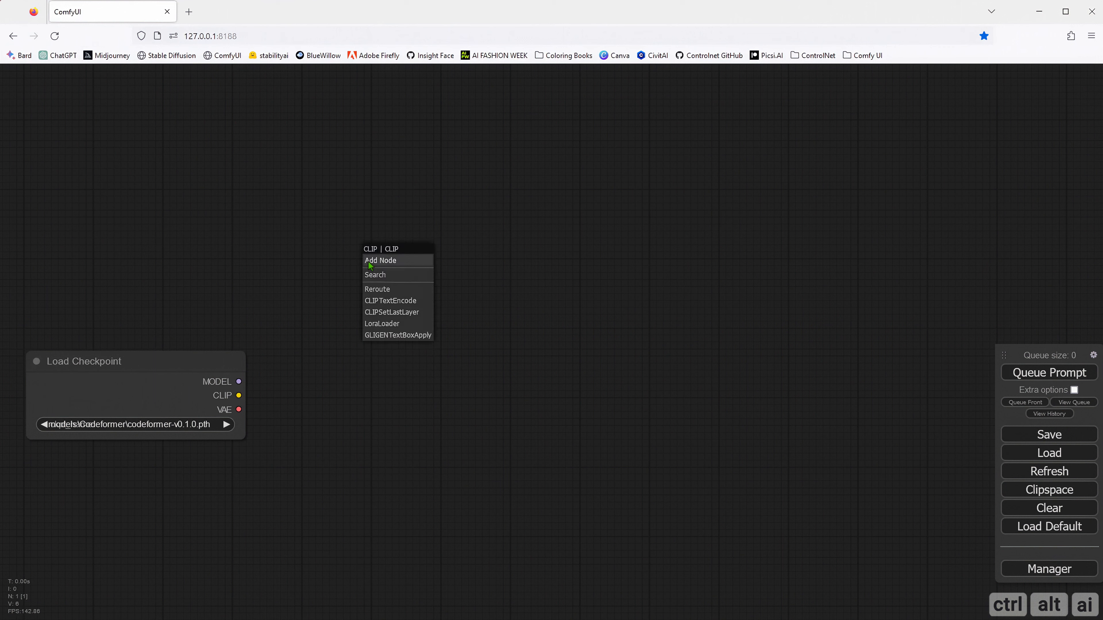
{"action": "left_click", "coordinate": [406, 302]}
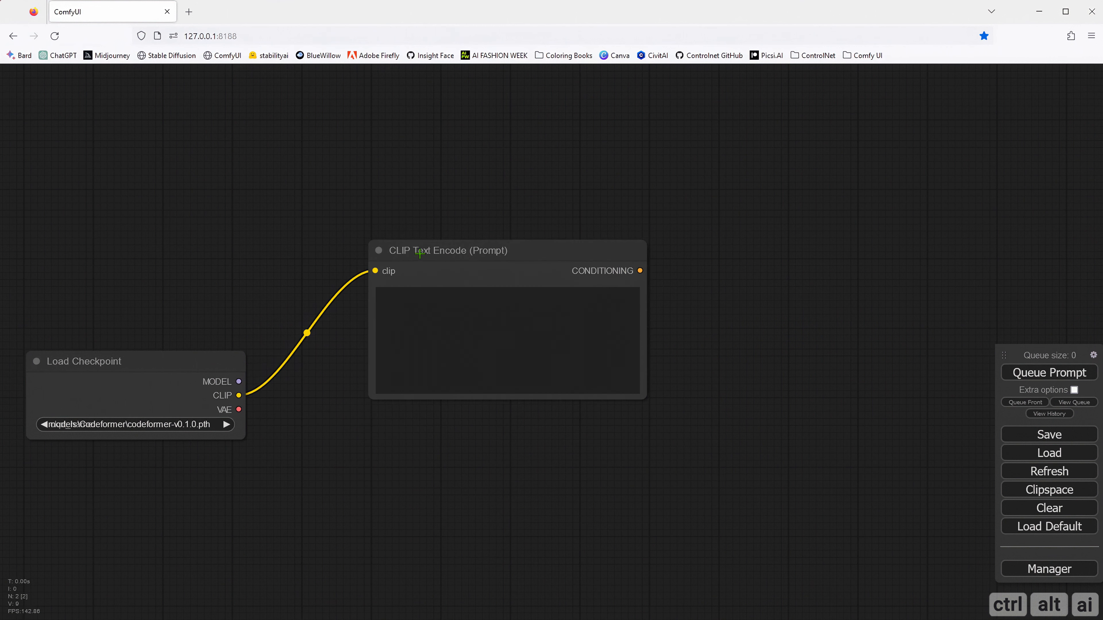
{"action": "left_click_drag", "start_coordinate": [415, 255], "coordinate": [387, 215]}
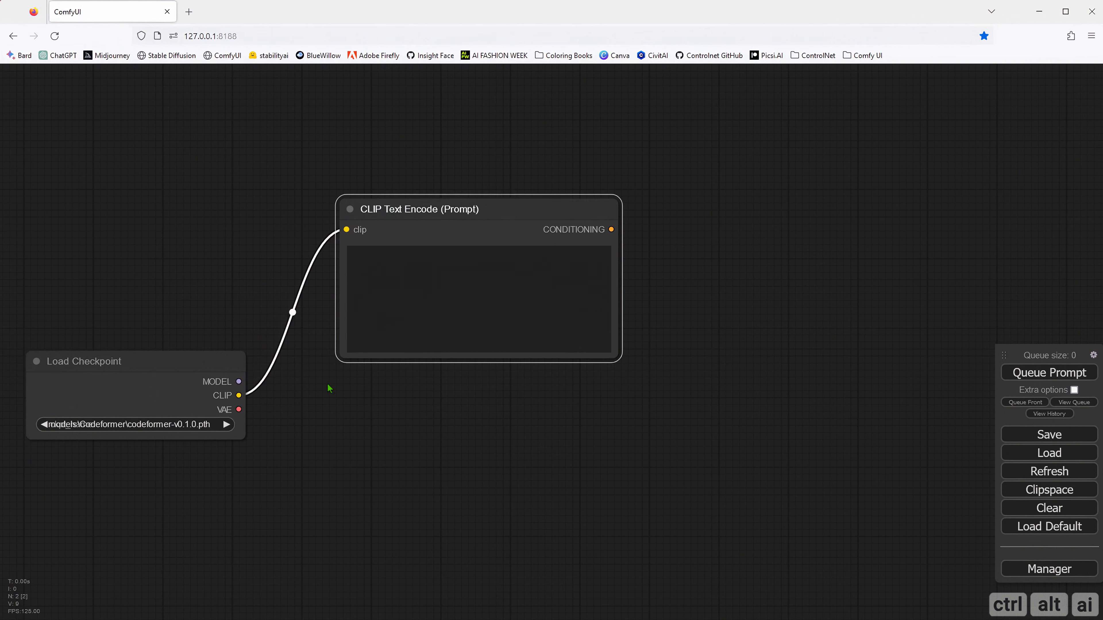
- Create a second CLIP Text Encode node from Load Checkpoint's CLIP output, place it below the first prompt node, and delete it
{"action": "left_click_drag", "start_coordinate": [239, 396], "coordinate": [374, 482]}
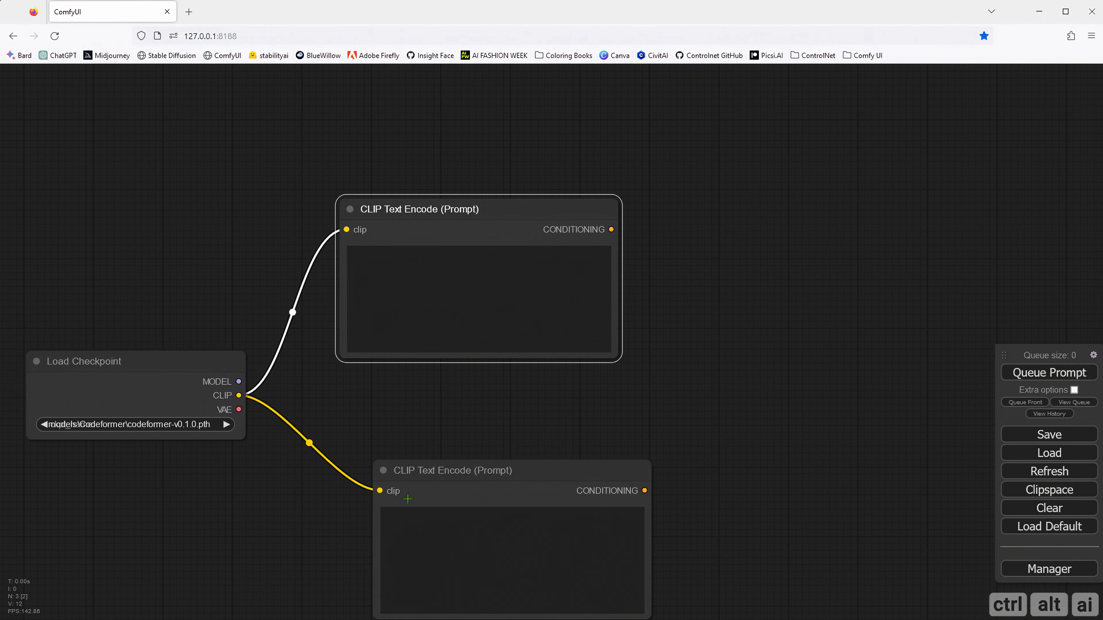
{"action": "left_click_drag", "start_coordinate": [416, 475], "coordinate": [391, 446]}
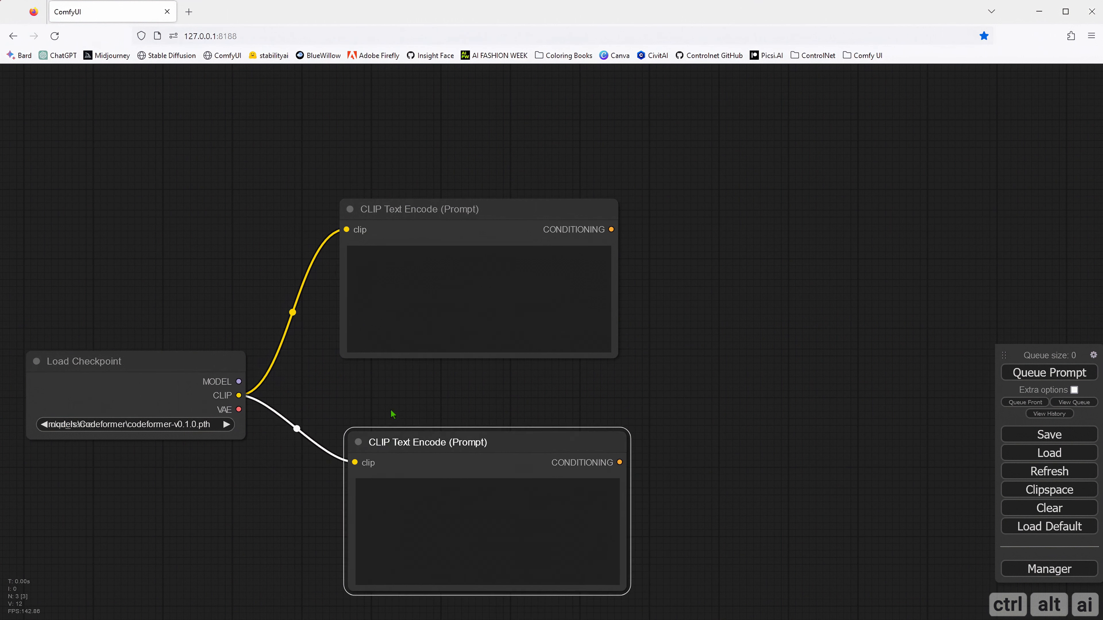
{"action": "left_click", "coordinate": [393, 428]}
{"action": "left_click", "coordinate": [393, 453]}
{"action": "key", "text": "Delete"}
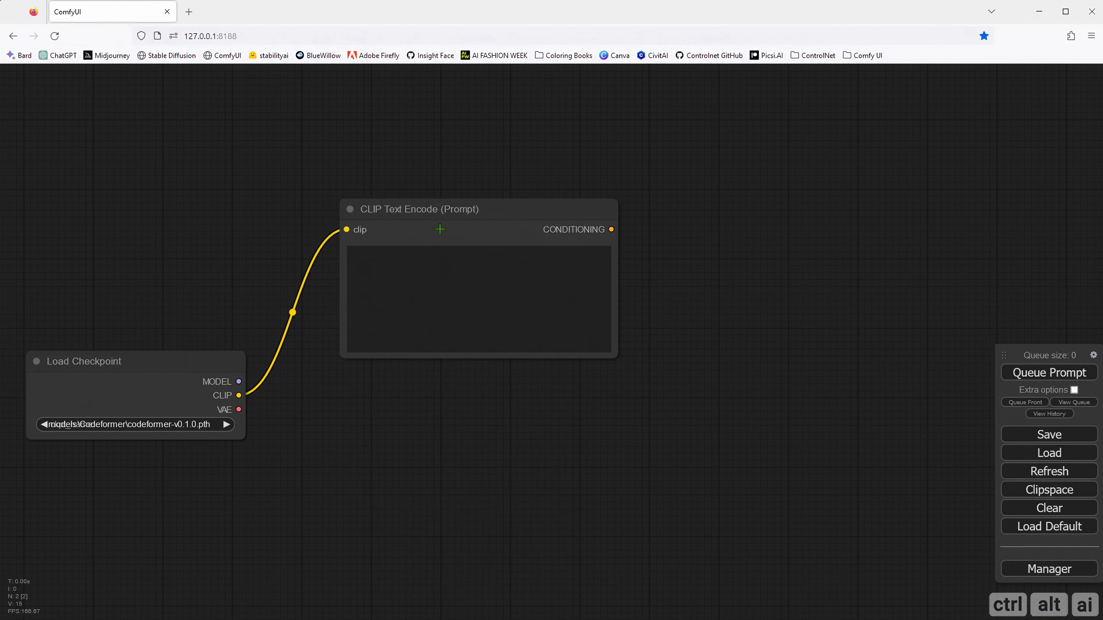
- Paste a copy of the prompt node with its clip connection kept, align it beneath the original, and delete the copy
{"action": "left_click", "coordinate": [439, 229]}
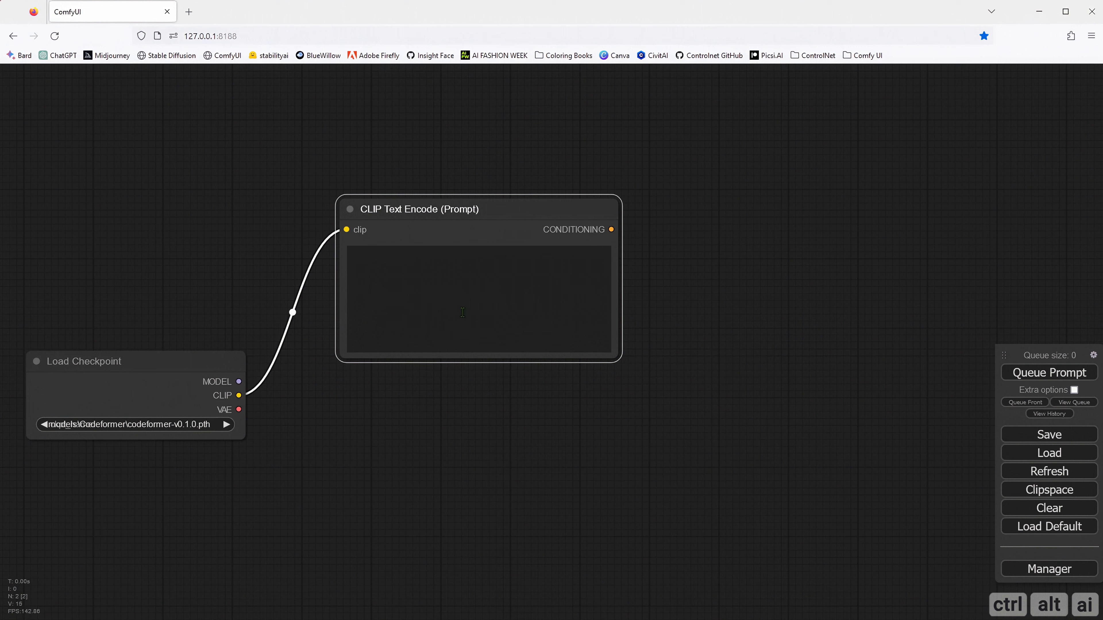
{"action": "key", "text": "ctrl+shift+v"}
{"action": "left_click_drag", "start_coordinate": [556, 243], "coordinate": [467, 433]}
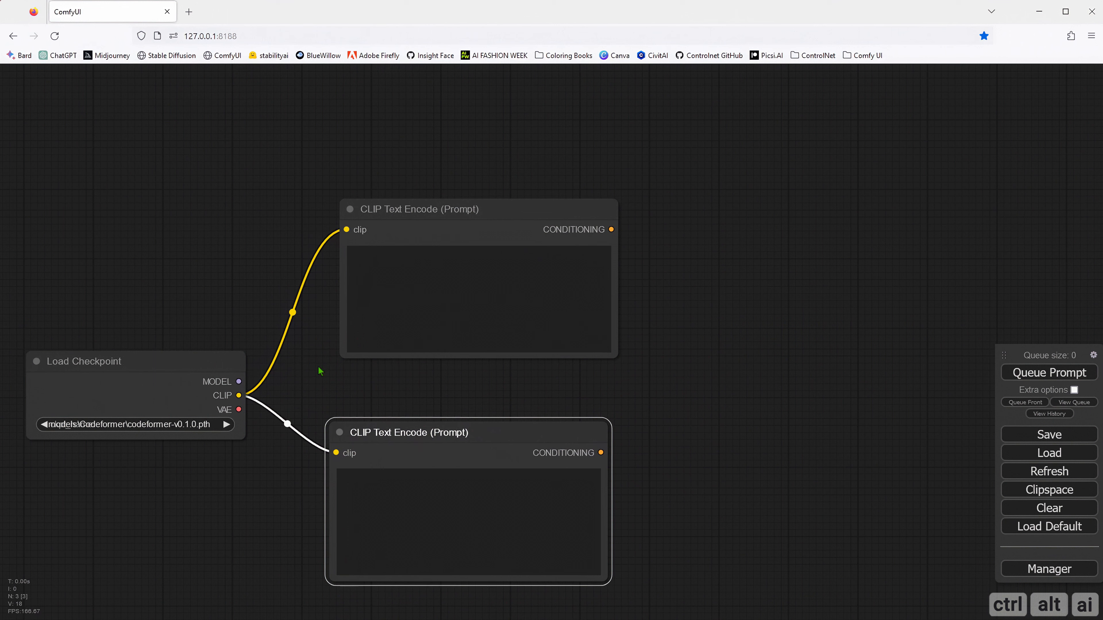
{"action": "left_click", "coordinate": [320, 378]}
{"action": "left_click_drag", "start_coordinate": [370, 434], "coordinate": [382, 426]}
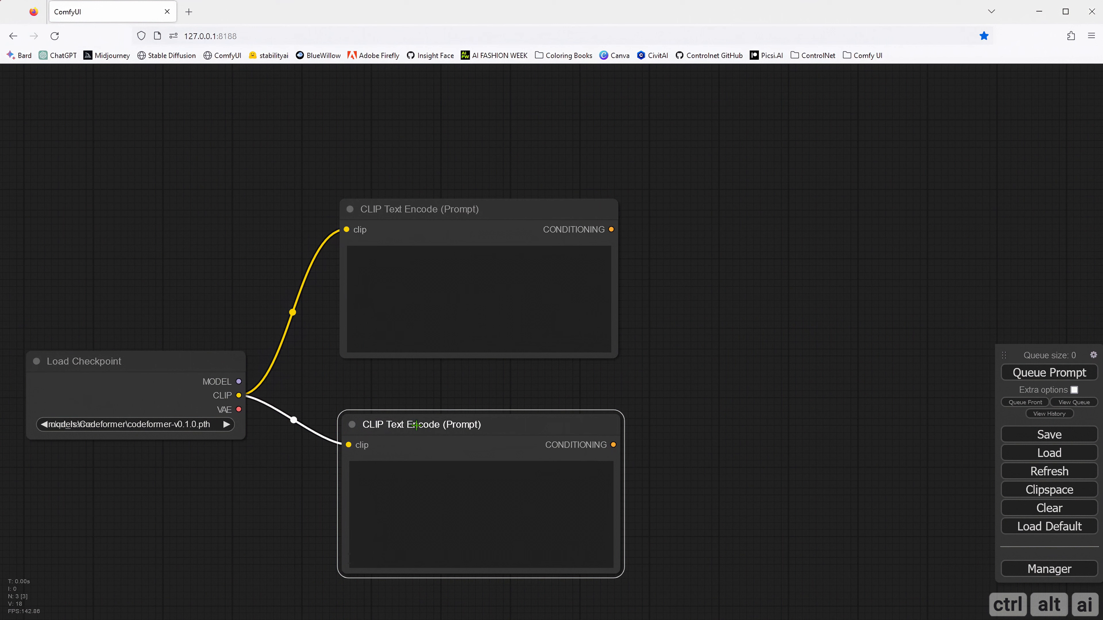
{"action": "key", "text": "Delete"}
- Pull an unconnected duplicate out of the CLIP Text Encode node to the space beneath it, and delete the duplicate
{"action": "left_click", "coordinate": [463, 230]}
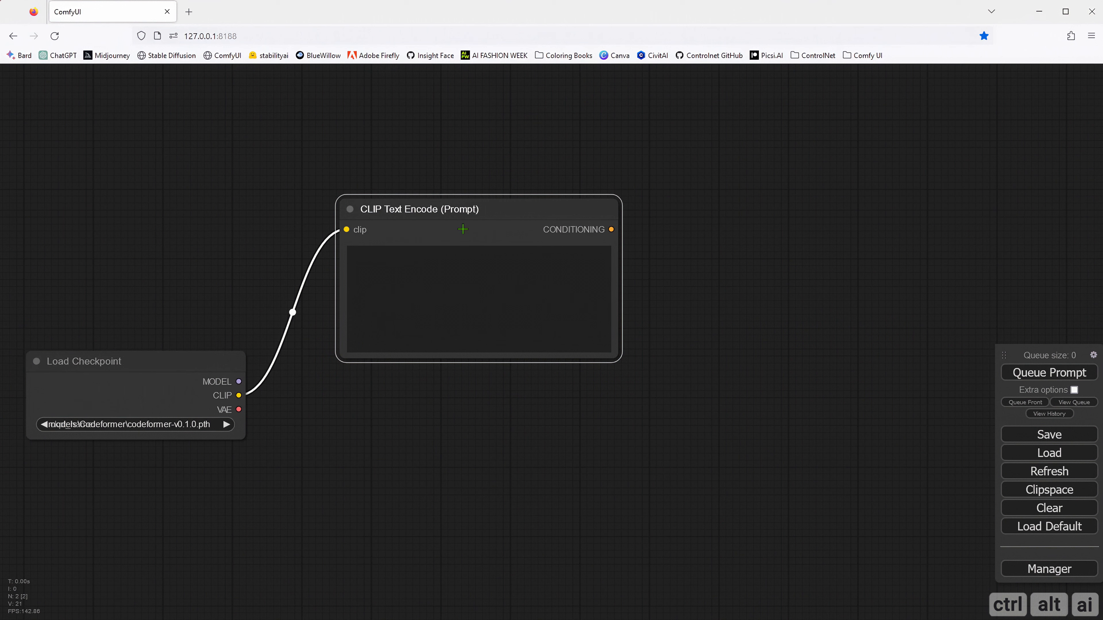
{"action": "left_click_drag", "start_coordinate": [463, 229], "coordinate": [463, 413]}
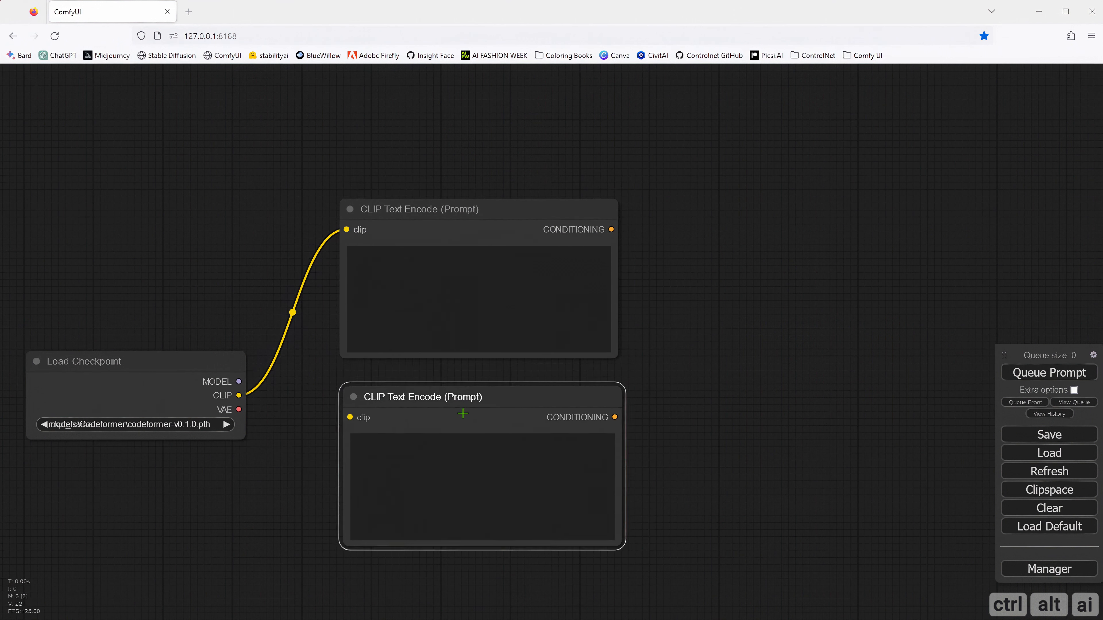
{"action": "key", "text": "Delete"}
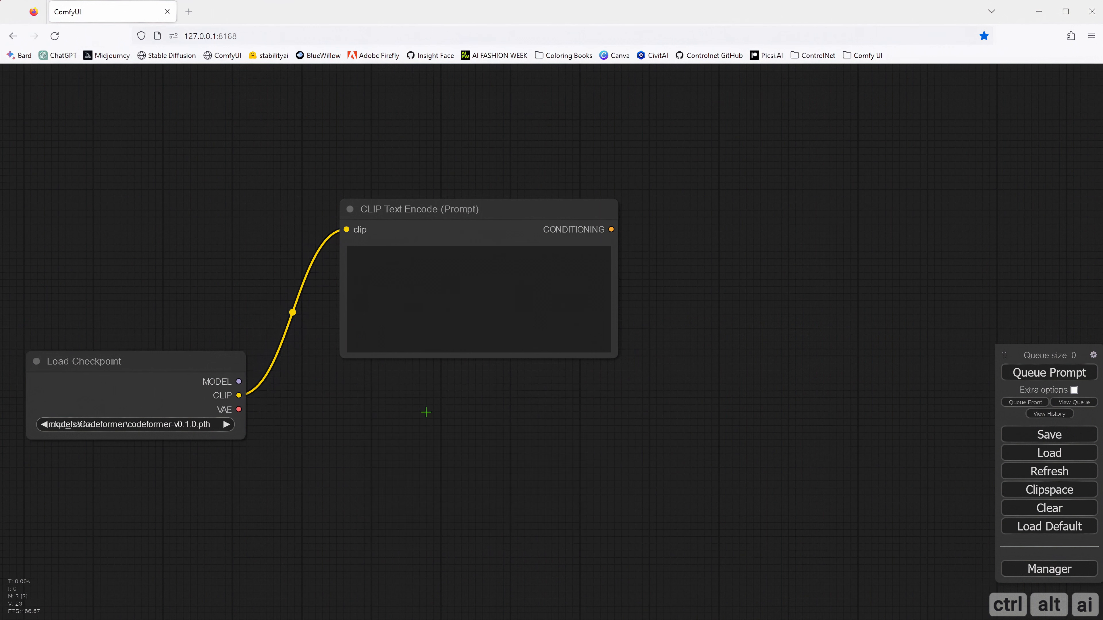
- Clone the CLIP Text Encode node, place the clone beneath the original, and delete the clone
{"action": "left_click", "coordinate": [408, 218]}
{"action": "right_click", "coordinate": [408, 220]}
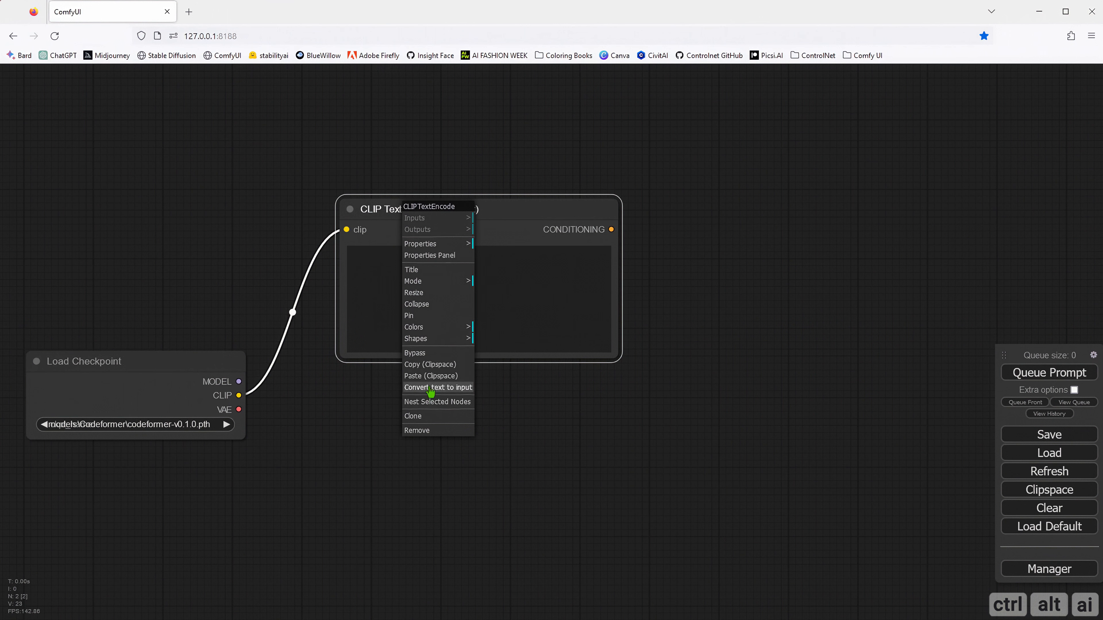
{"action": "left_click", "coordinate": [431, 417]}
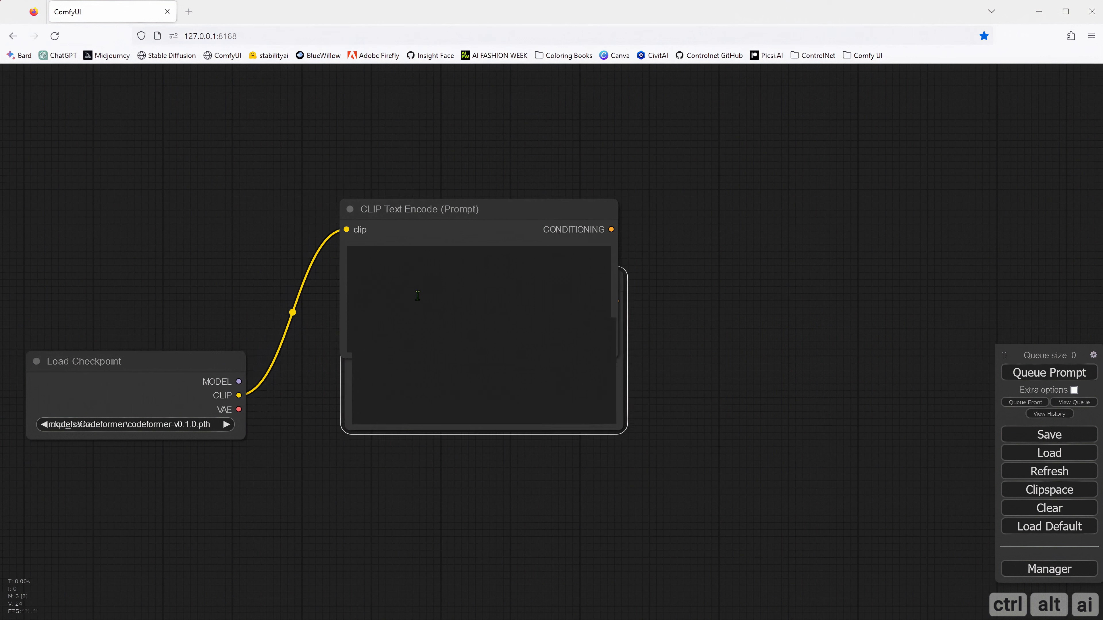
{"action": "left_click_drag", "start_coordinate": [411, 220], "coordinate": [414, 410]}
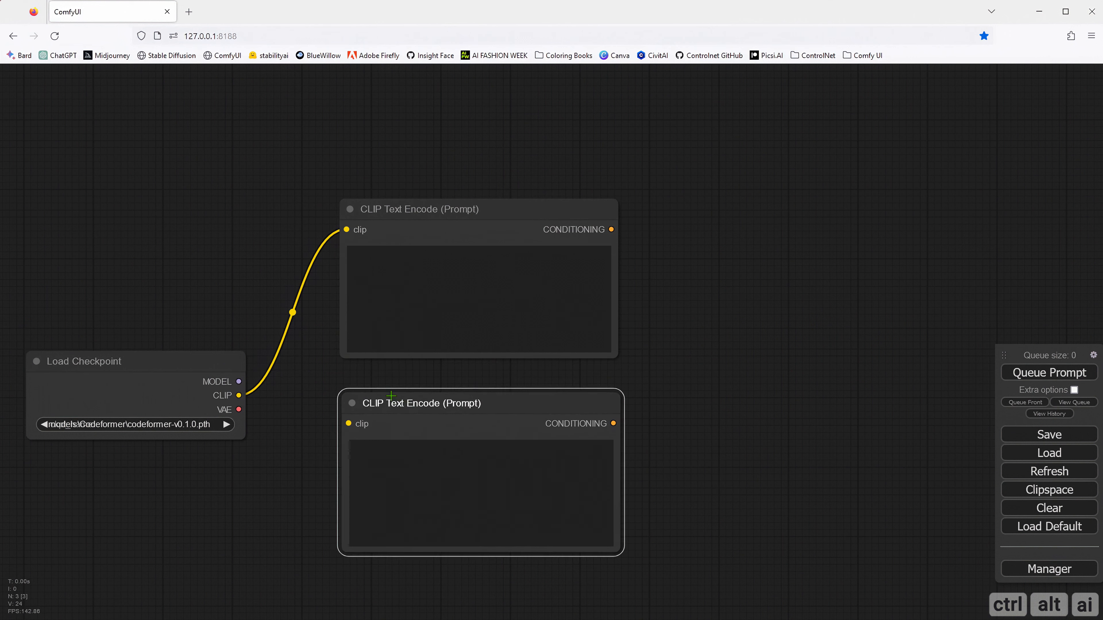
{"action": "key", "text": "Delete"}
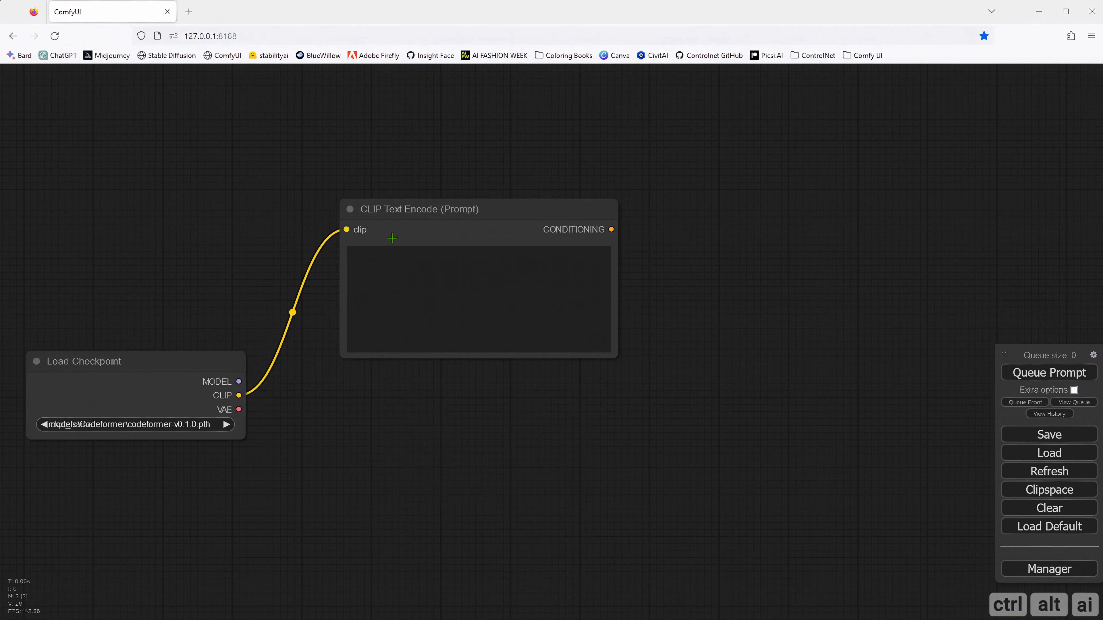
- Paste the CLIP Text Encode node with its clip connection, keep one copy aligned beneath the original, and delete the extra copy
{"action": "key", "text": "ctrl+shift+v"}
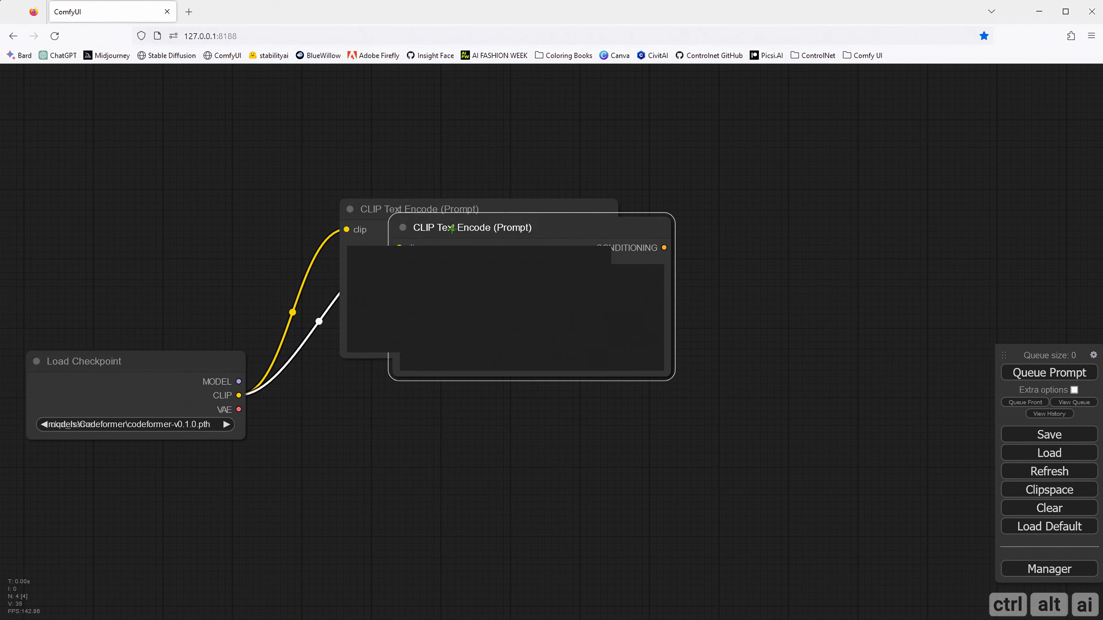
{"action": "key", "text": "ctrl+shift+v"}
{"action": "left_click_drag", "start_coordinate": [442, 385], "coordinate": [393, 411]}
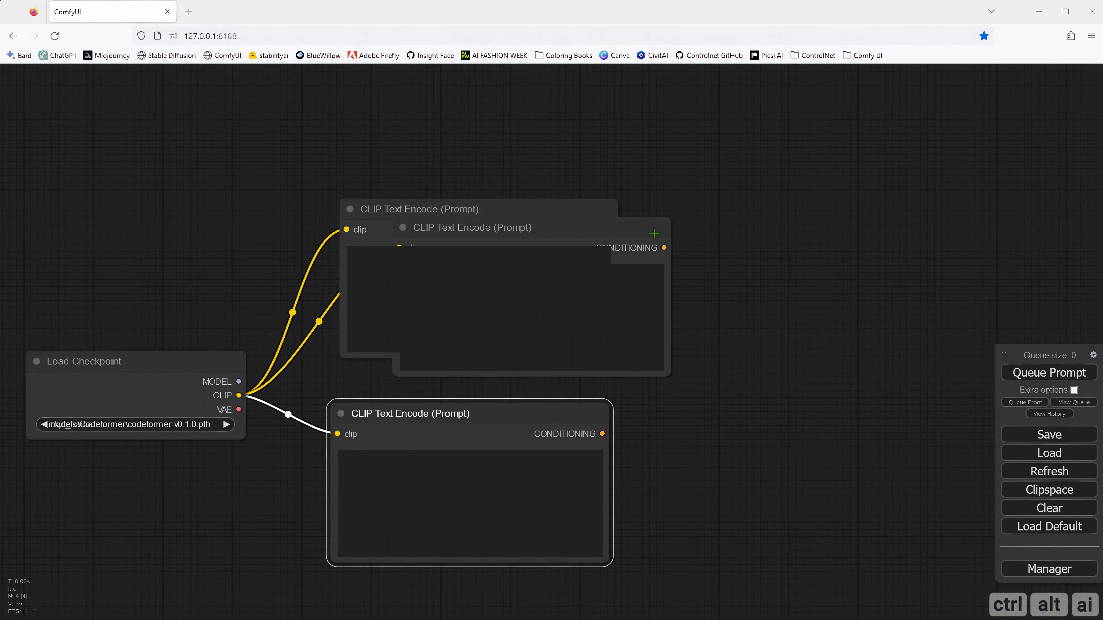
{"action": "left_click", "coordinate": [645, 233]}
{"action": "key", "text": "Delete"}
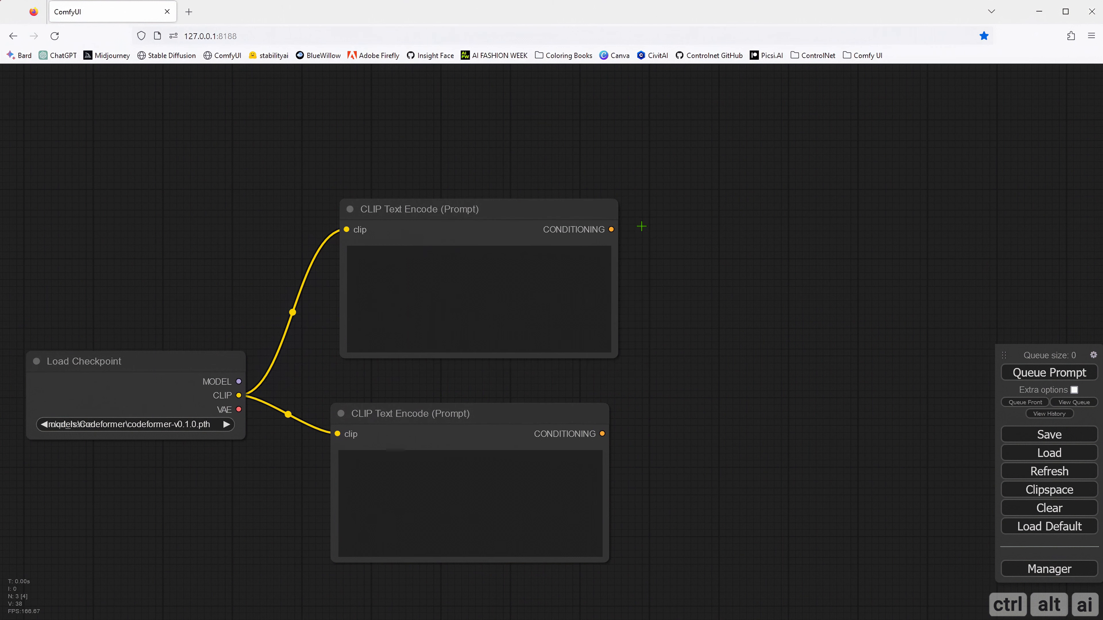
{"action": "mouse_move", "coordinate": [395, 432]}
{"action": "left_mouse_down"}
{"action": "mouse_move", "coordinate": [417, 415]}
{"action": "mouse_move", "coordinate": [407, 421]}
{"action": "left_mouse_up"}
- Nest both CLIP Text Encode nodes into one nested node named Prompts, overwriting the existing nested node of that name
{"action": "left_click", "coordinate": [435, 230]}
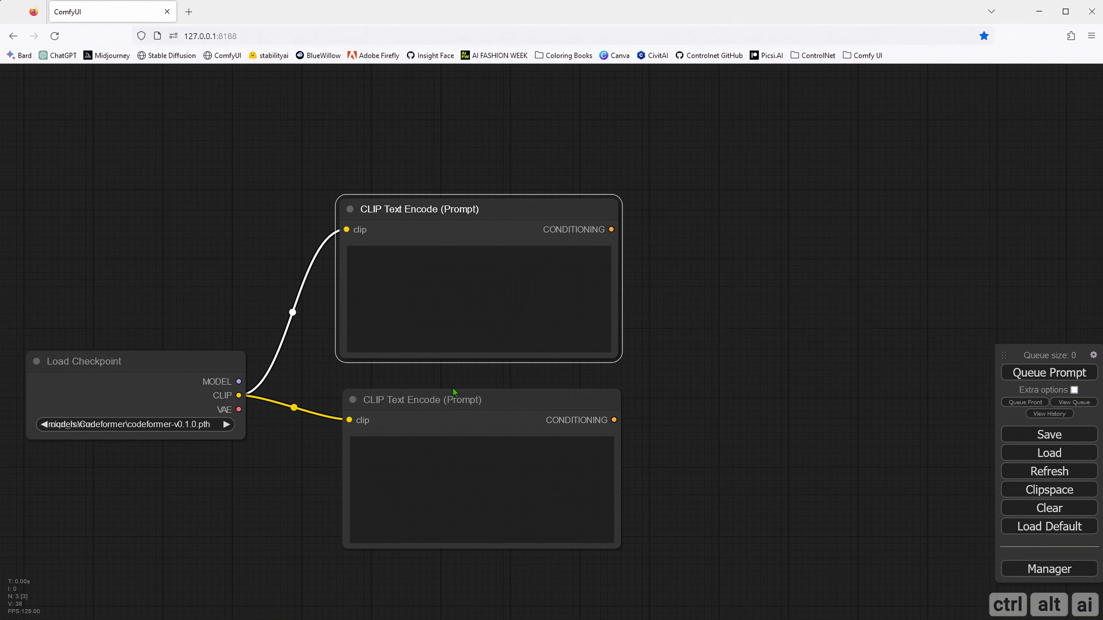
{"action": "left_click", "coordinate": [446, 417], "text": "shift"}
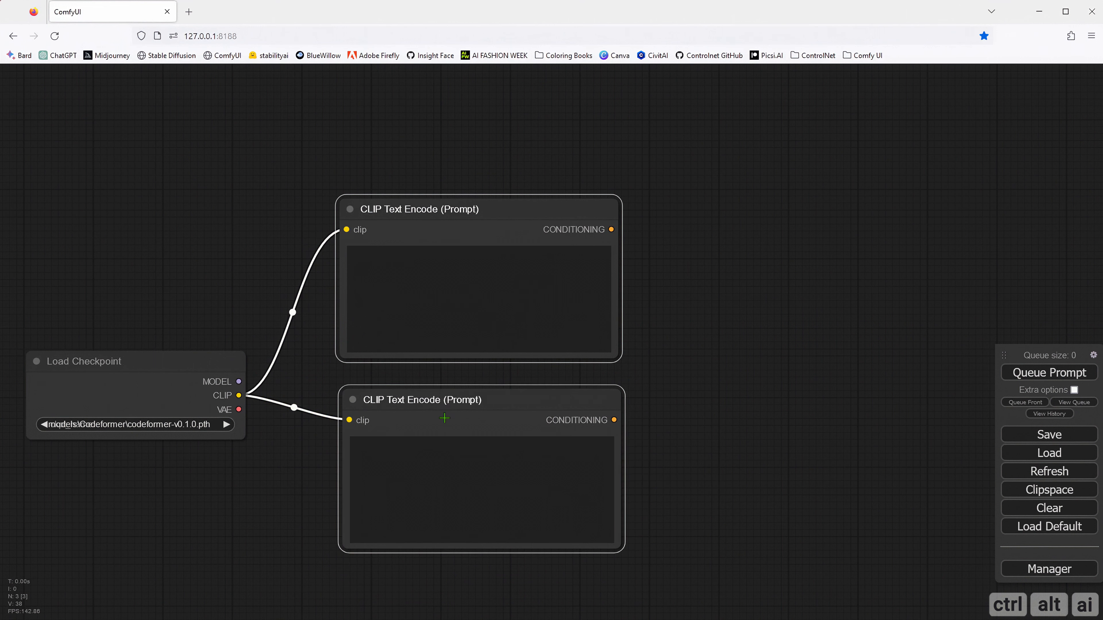
{"action": "right_click", "coordinate": [446, 419]}
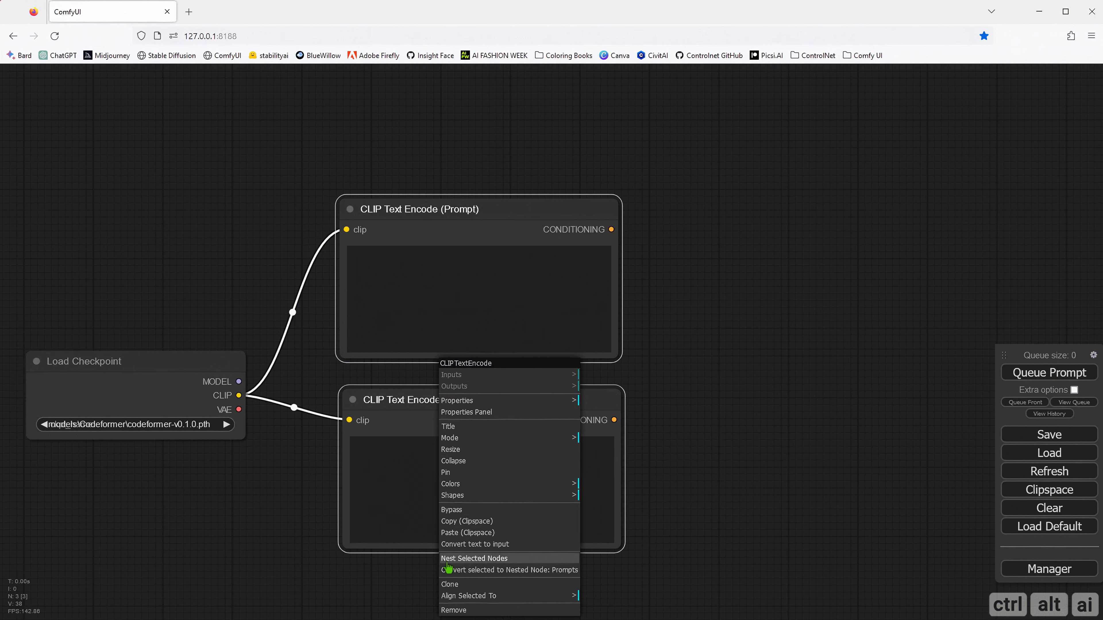
{"action": "left_click", "coordinate": [492, 561]}
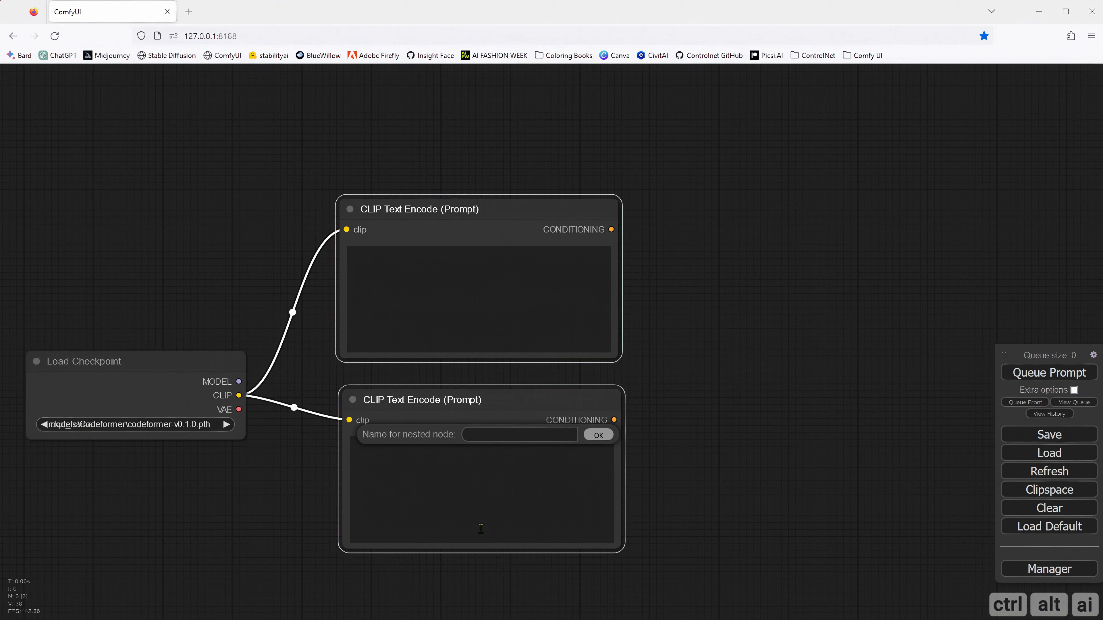
{"action": "type", "text": "Prompts"}
{"action": "key", "text": "Return"}
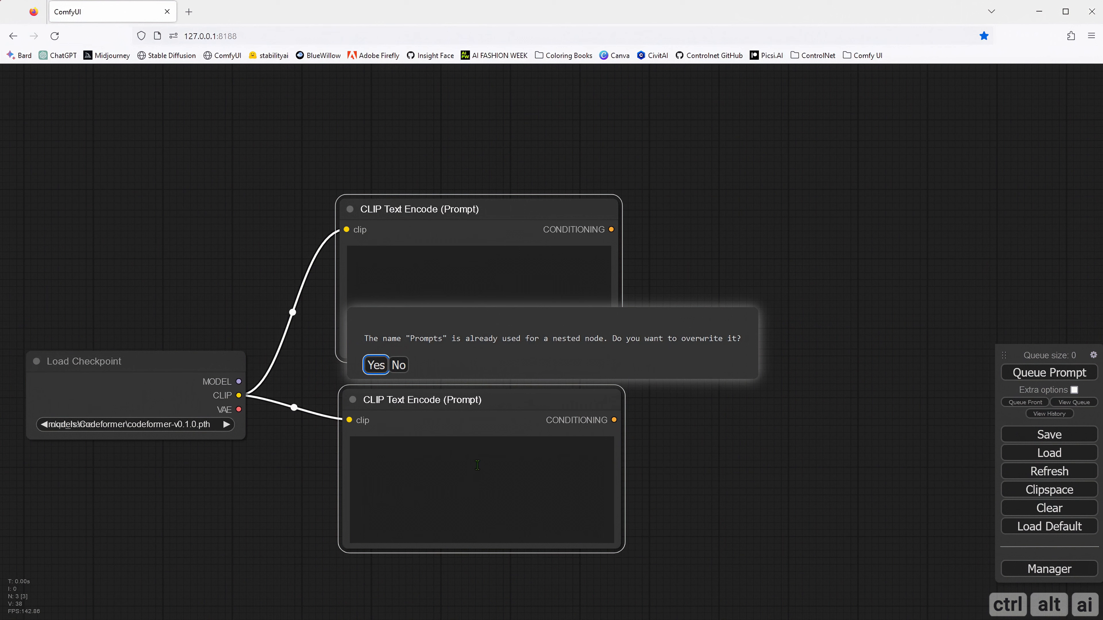
{"action": "left_click", "coordinate": [375, 365]}
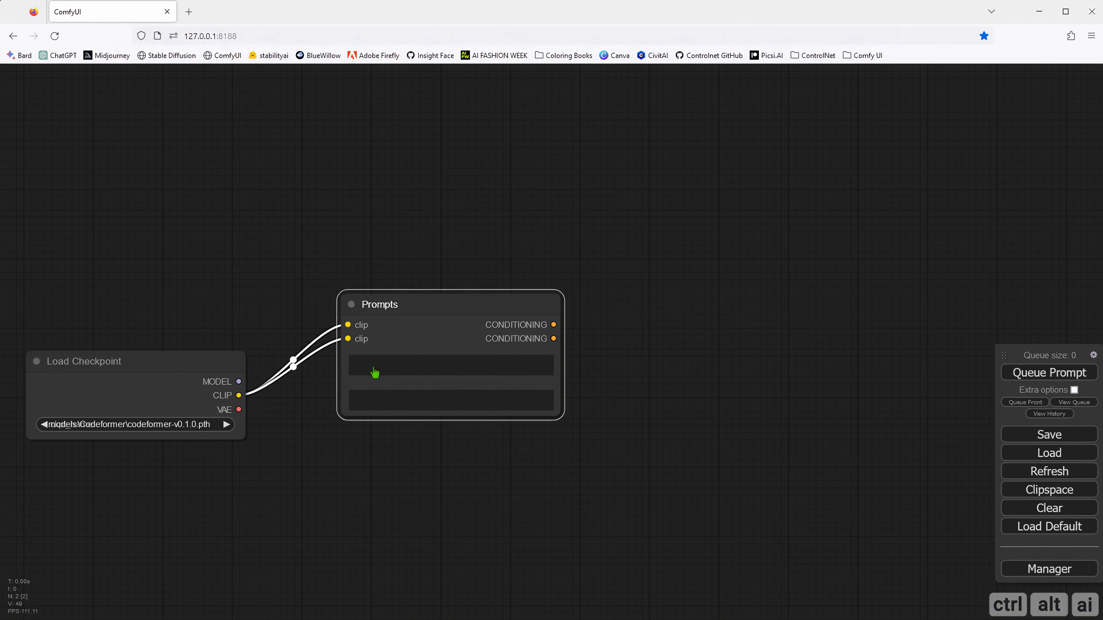
- Try both text fields of the nested Prompts node, and unnest it into its separate CLIP Text Encode nodes
{"action": "left_click_drag", "start_coordinate": [390, 306], "coordinate": [386, 325]}
{"action": "left_click", "coordinate": [368, 384]}
{"action": "left_click", "coordinate": [368, 423]}
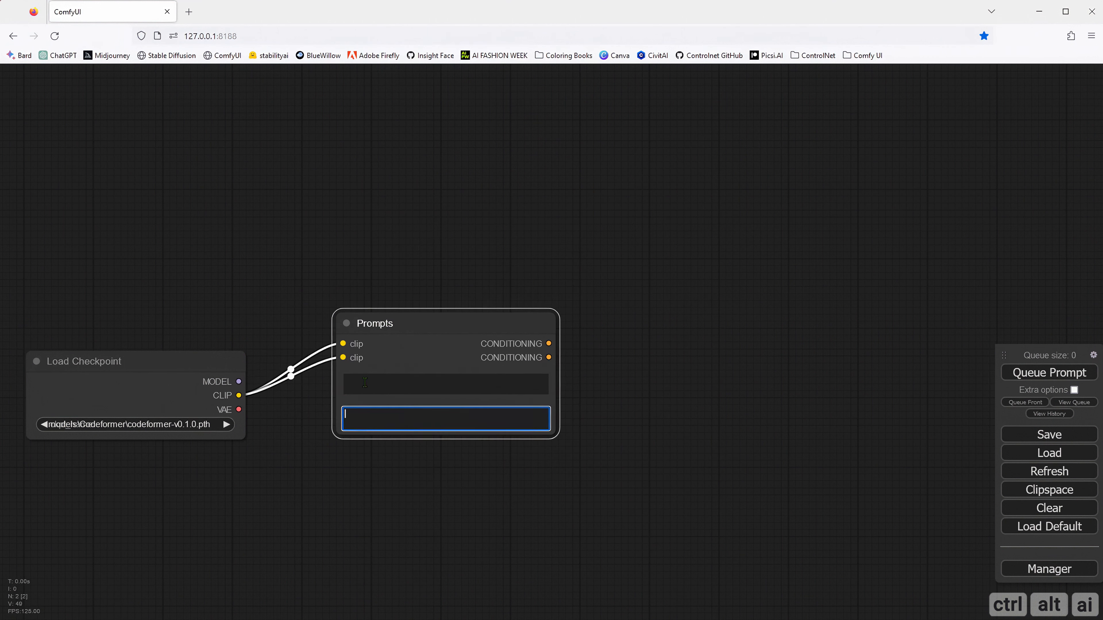
{"action": "left_click", "coordinate": [370, 386]}
{"action": "left_click", "coordinate": [384, 323]}
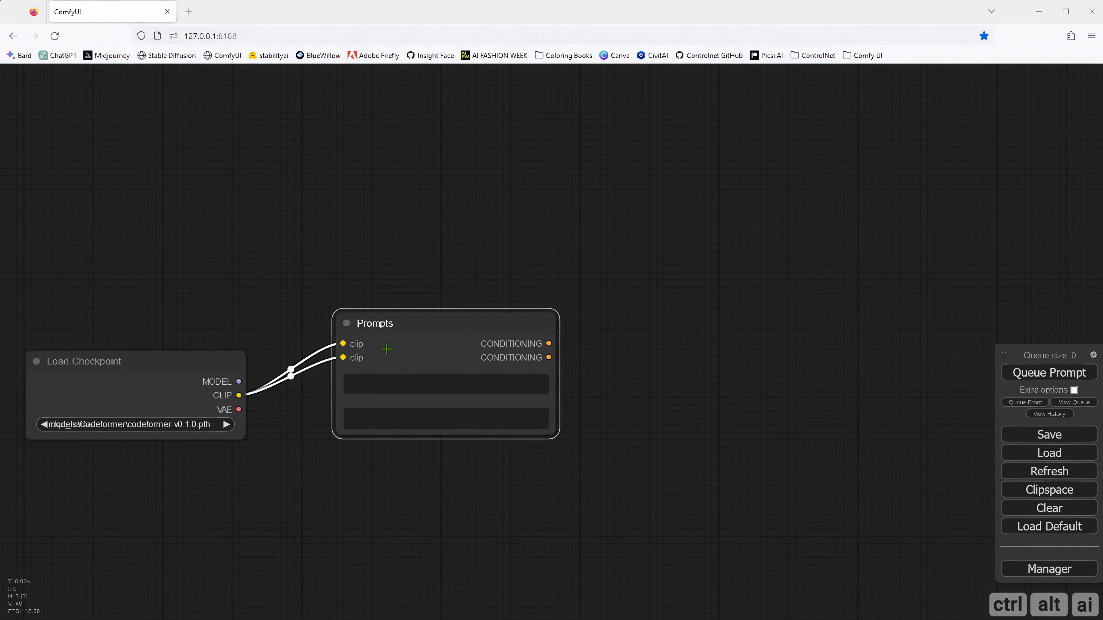
{"action": "right_click", "coordinate": [404, 325]}
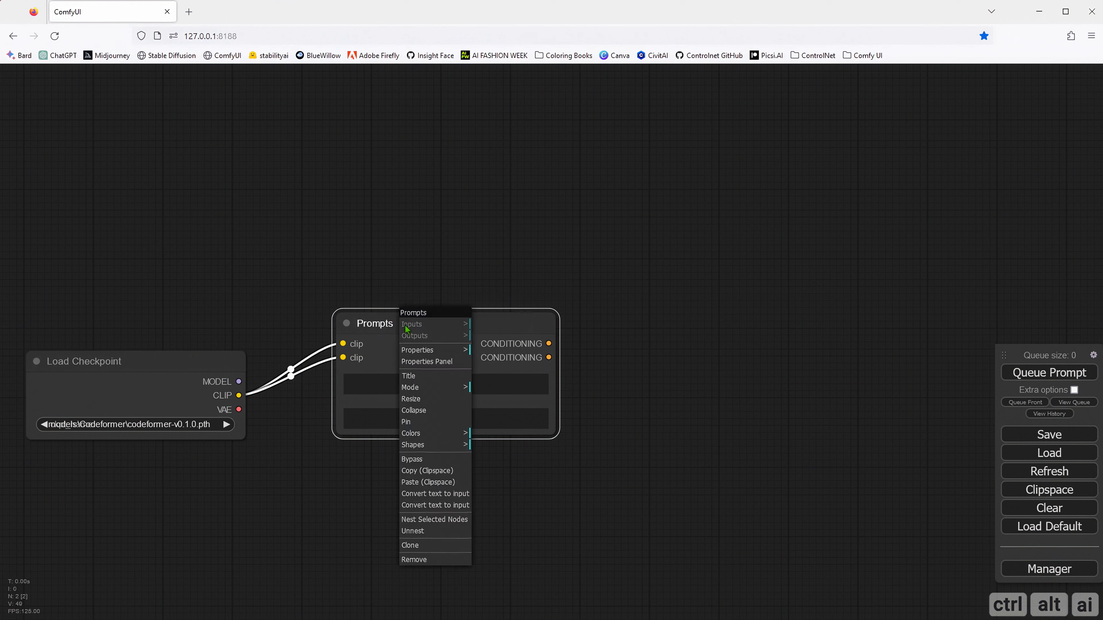
{"action": "left_click", "coordinate": [426, 531]}
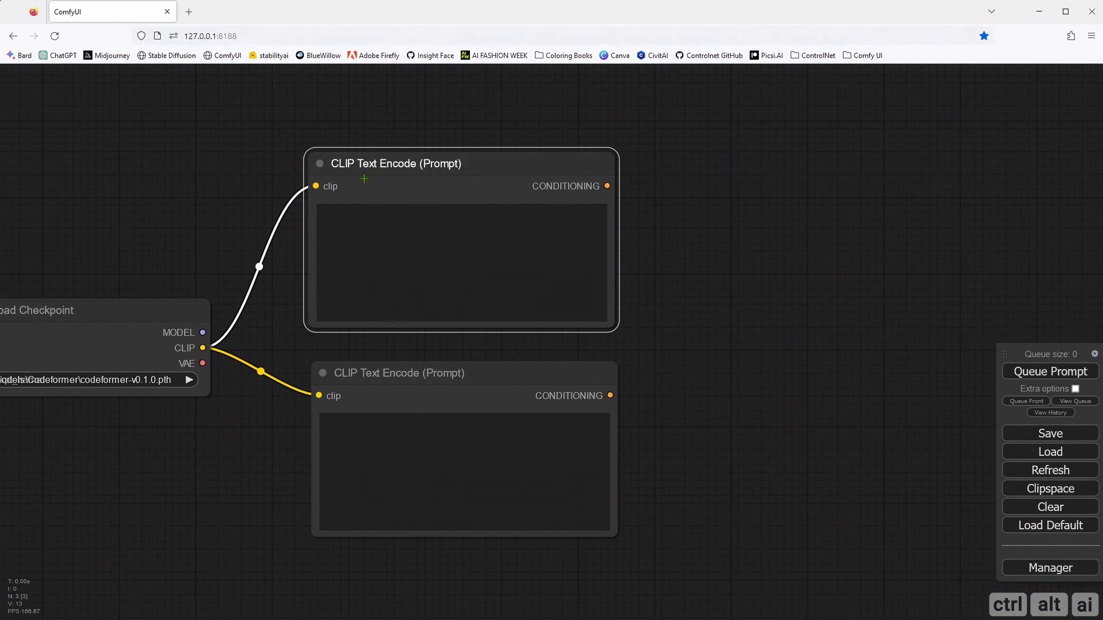
- Select the two CLIP Text Encode nodes again and nest them as Prompts, replacing the saved nested node
{"action": "scroll", "coordinate": [243, 351], "scroll_direction": "down", "scroll_amount": 2}
{"action": "left_click_drag", "start_coordinate": [225, 398], "coordinate": [240, 402]}
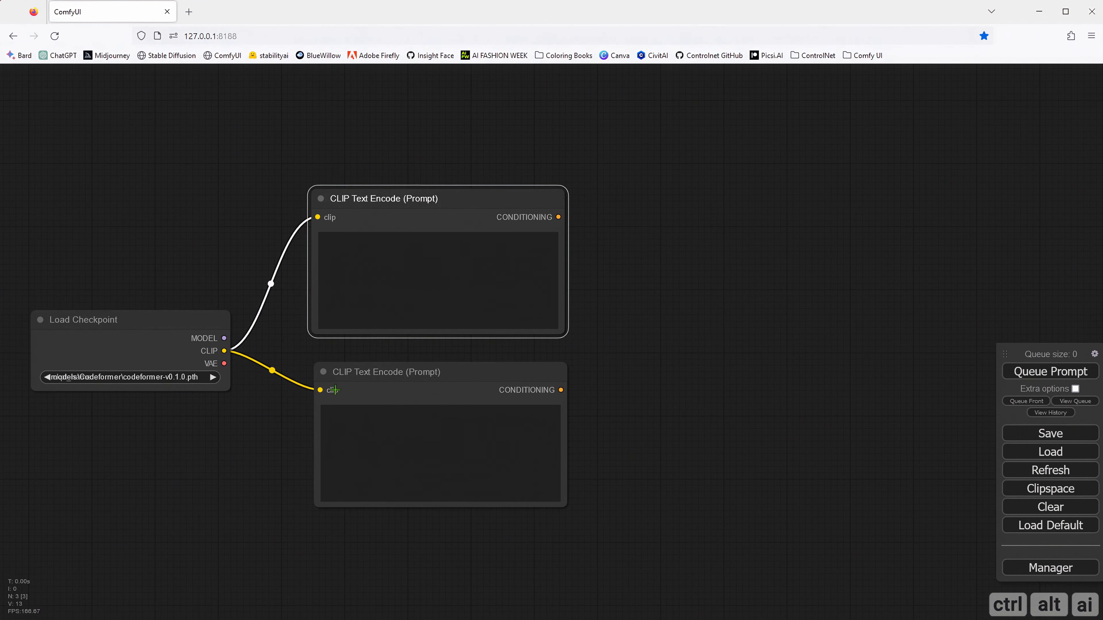
{"action": "left_click", "coordinate": [374, 390], "text": "shift"}
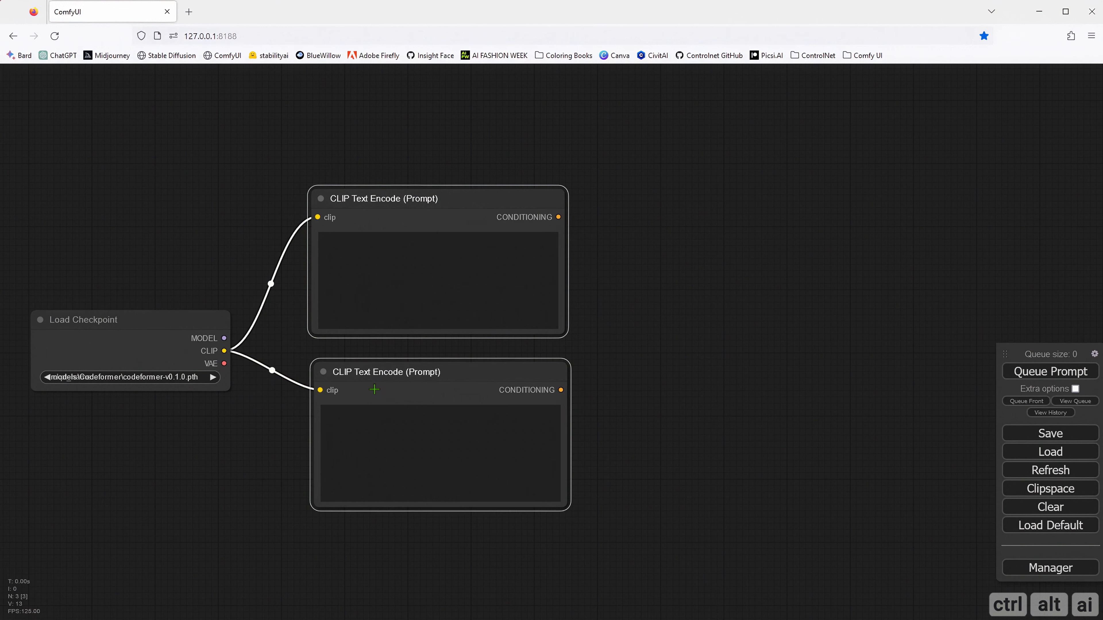
{"action": "right_click", "coordinate": [375, 390]}
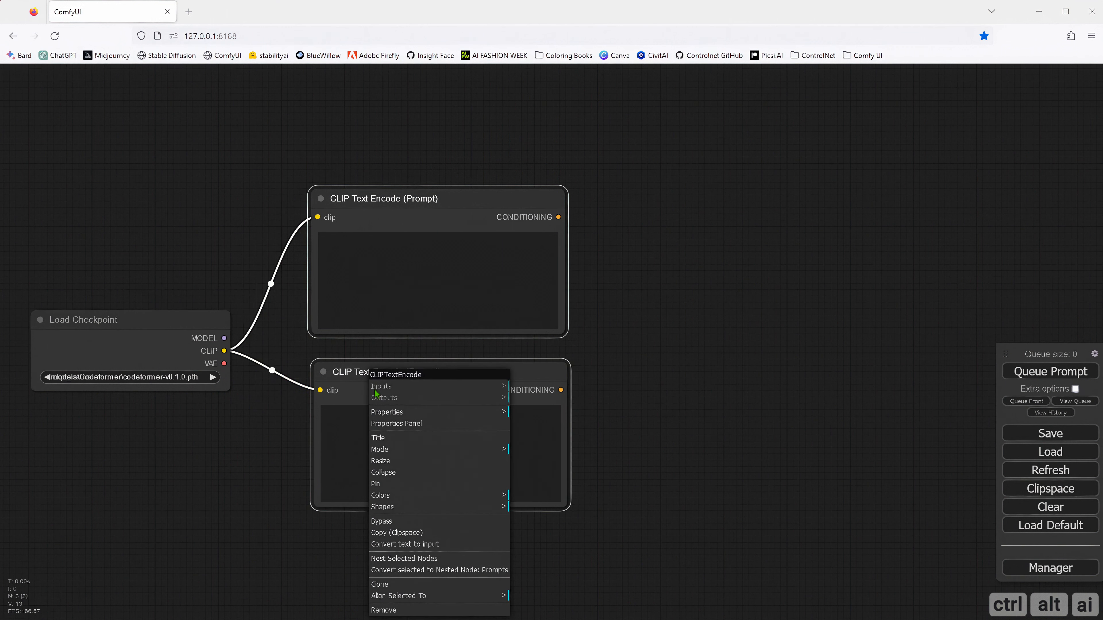
{"action": "left_click", "coordinate": [403, 558]}
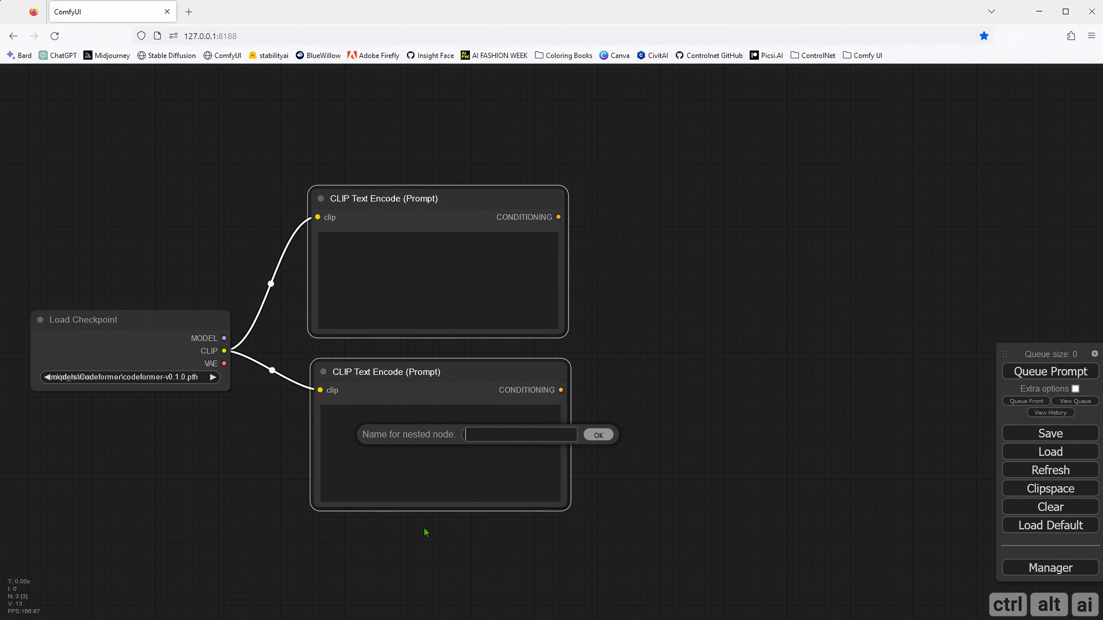
{"action": "type", "text": "Prompts"}
{"action": "key", "text": "Return"}
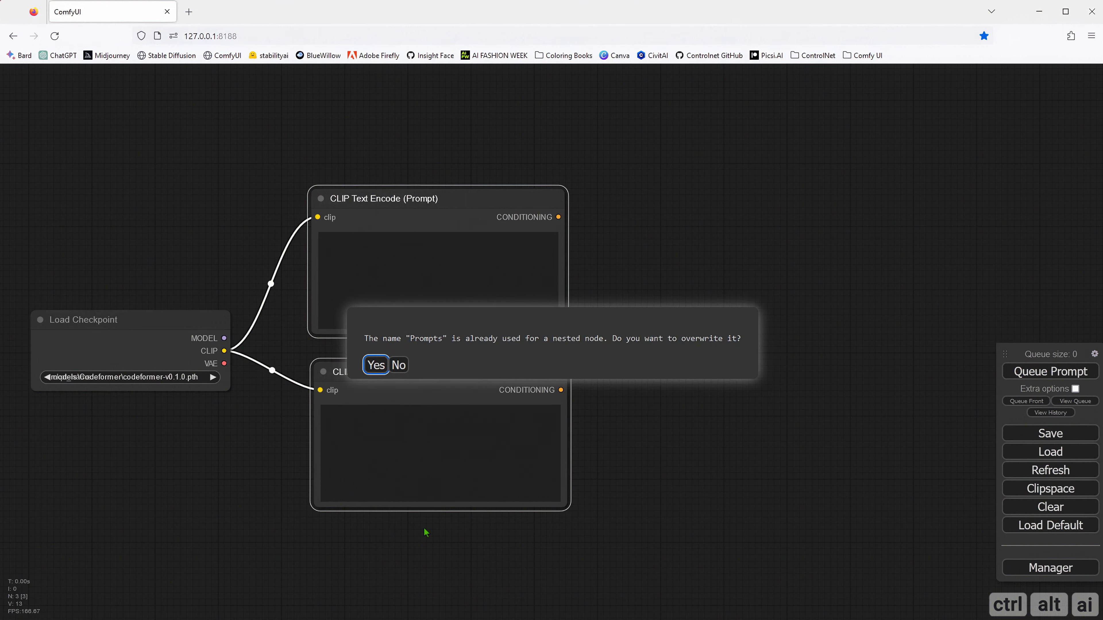
{"action": "key", "text": "Return"}
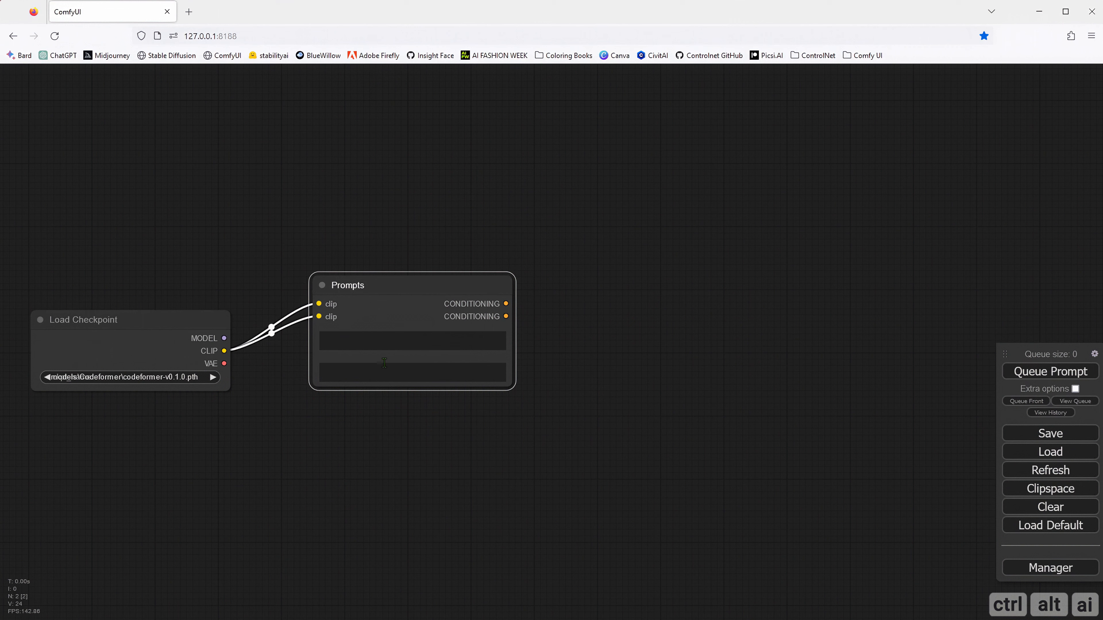
- Collapse the Prompts node, shift it slightly lower on the canvas, and expand it again
{"action": "left_click", "coordinate": [323, 285]}
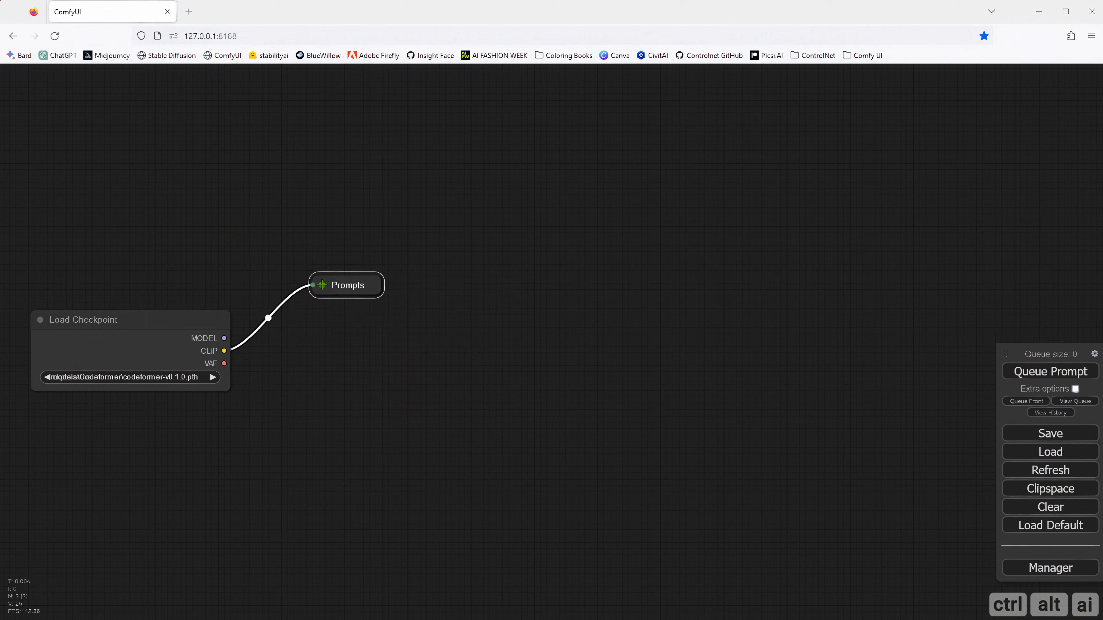
{"action": "mouse_move", "coordinate": [338, 290]}
{"action": "left_mouse_down"}
{"action": "mouse_move", "coordinate": [345, 332]}
{"action": "mouse_move", "coordinate": [343, 301]}
{"action": "left_mouse_up"}
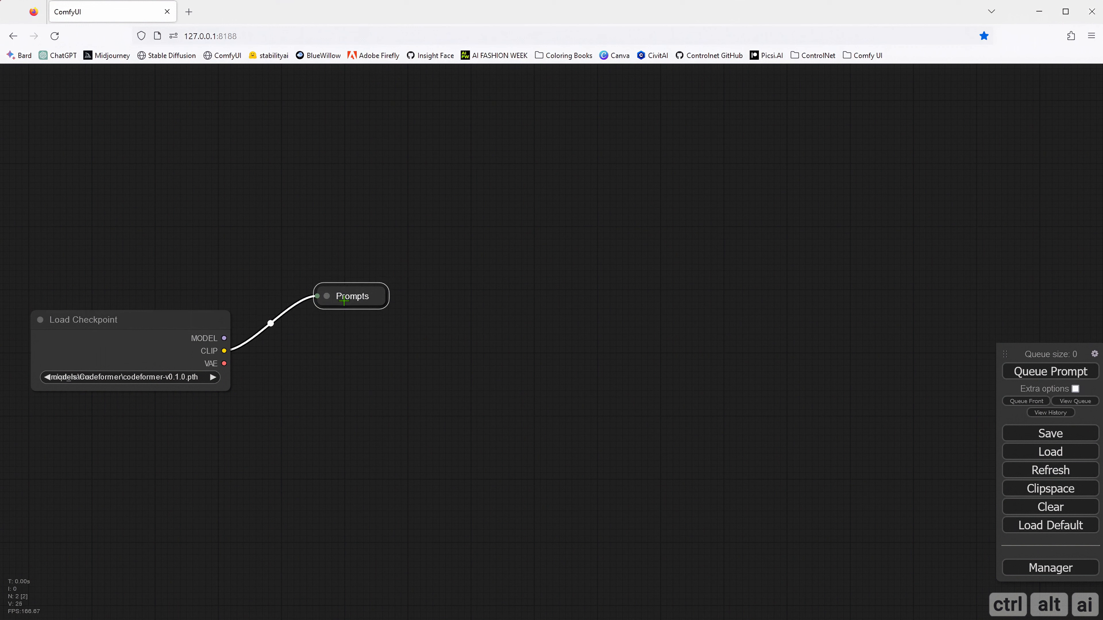
{"action": "left_click", "coordinate": [326, 295]}
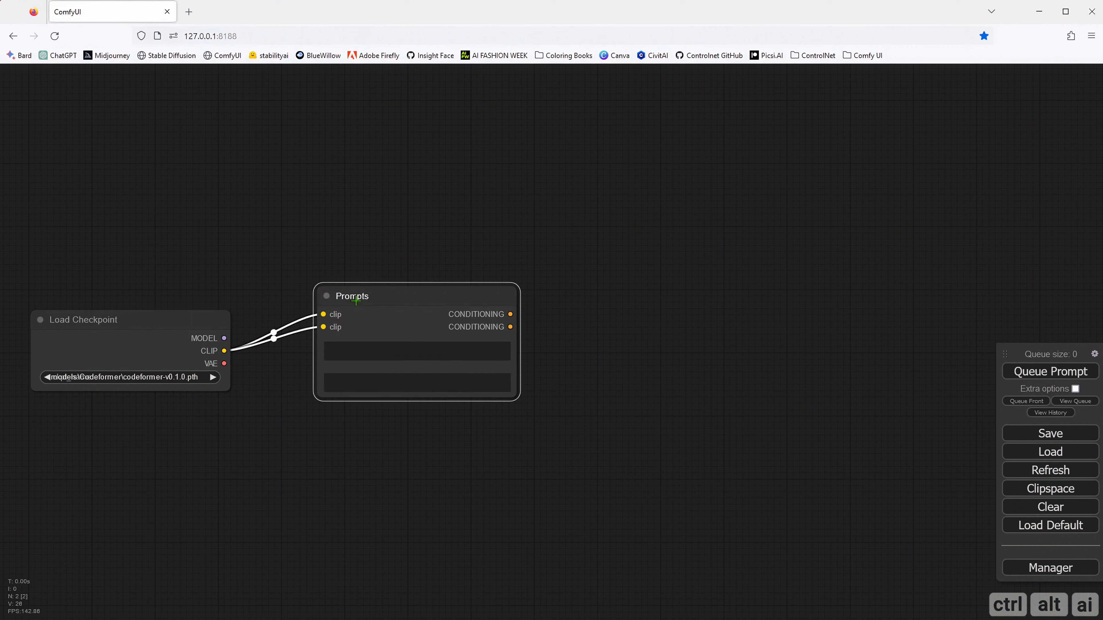
- Collapse both the Load Checkpoint and Prompts nodes, and expand them again with Prompts repositioned to the right of the checkpoint
{"action": "left_click", "coordinate": [40, 319]}
{"action": "left_click", "coordinate": [327, 297]}
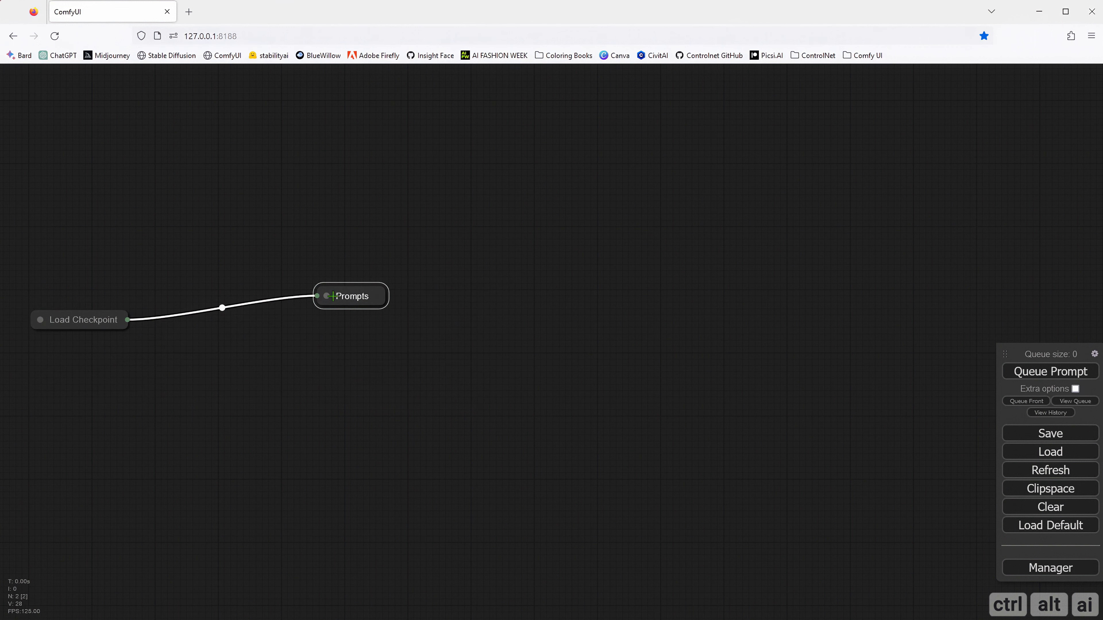
{"action": "left_click_drag", "start_coordinate": [333, 295], "coordinate": [312, 303]}
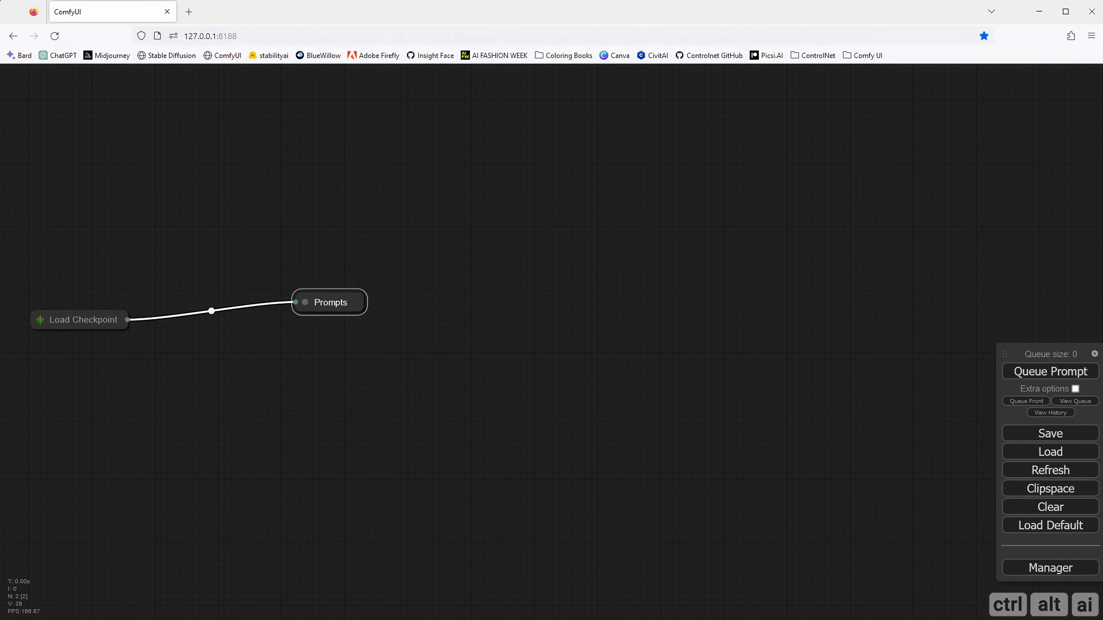
{"action": "left_click", "coordinate": [40, 320]}
{"action": "left_click", "coordinate": [305, 302]}
{"action": "left_click_drag", "start_coordinate": [318, 303], "coordinate": [374, 285]}
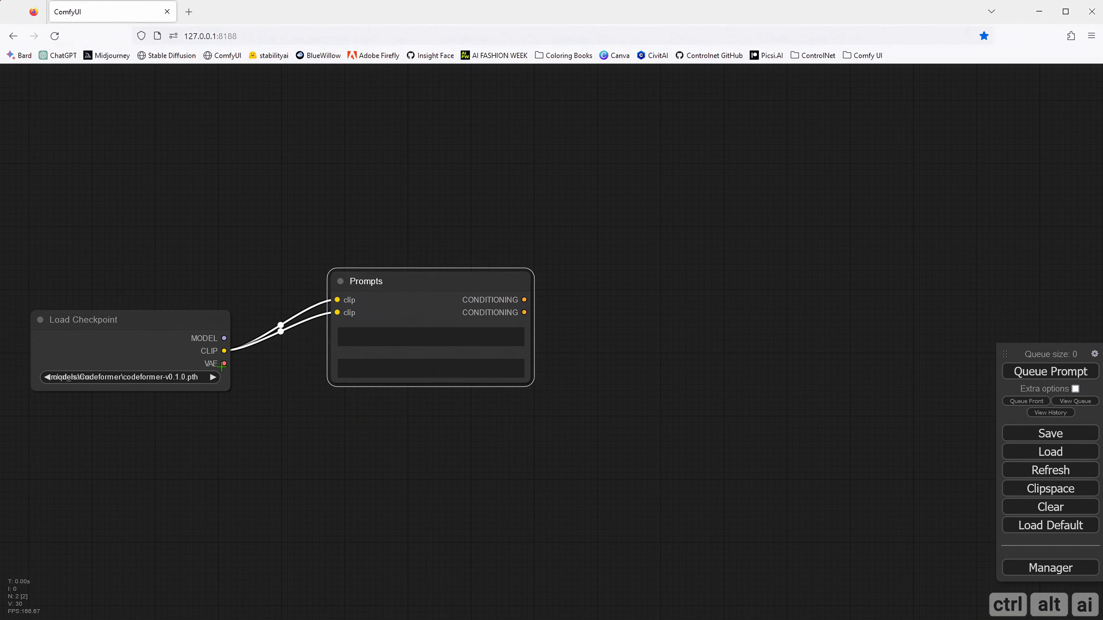
- Route the checkpoint's VAE output through a Reroute node above the Prompts node into a new VAE Decode node
{"action": "left_click_drag", "start_coordinate": [224, 364], "coordinate": [315, 149]}
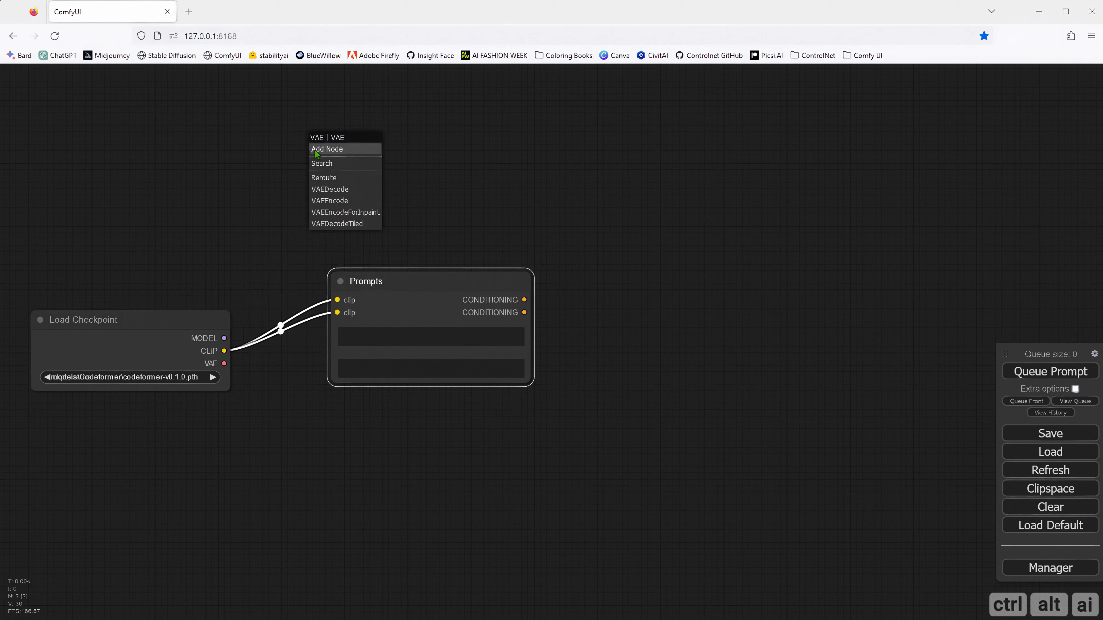
{"action": "left_click", "coordinate": [329, 180]}
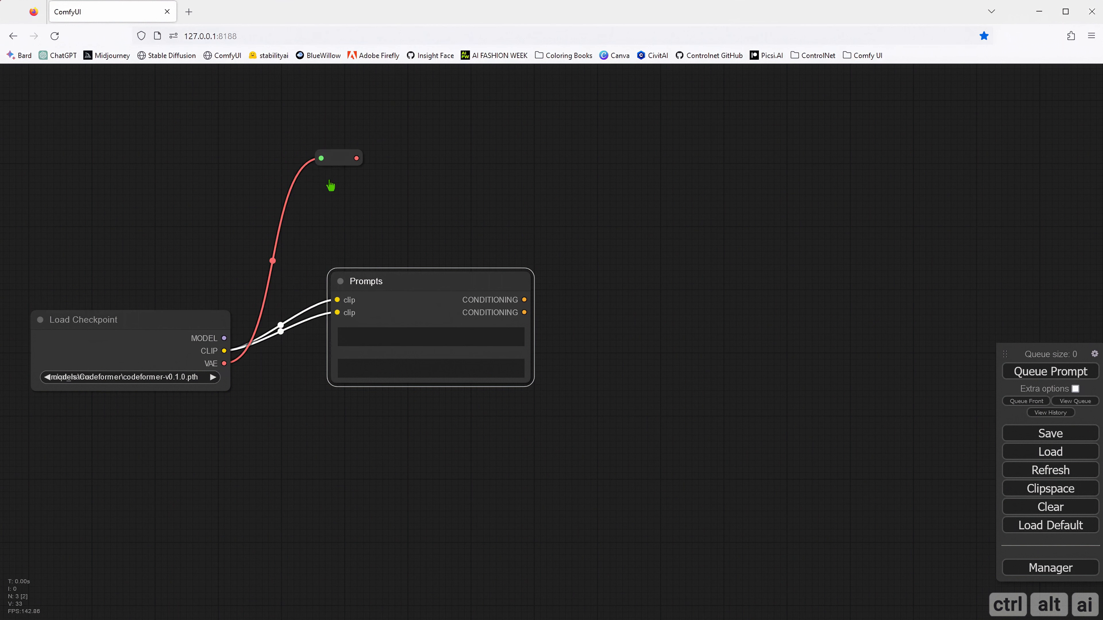
{"action": "left_click_drag", "start_coordinate": [335, 159], "coordinate": [685, 159]}
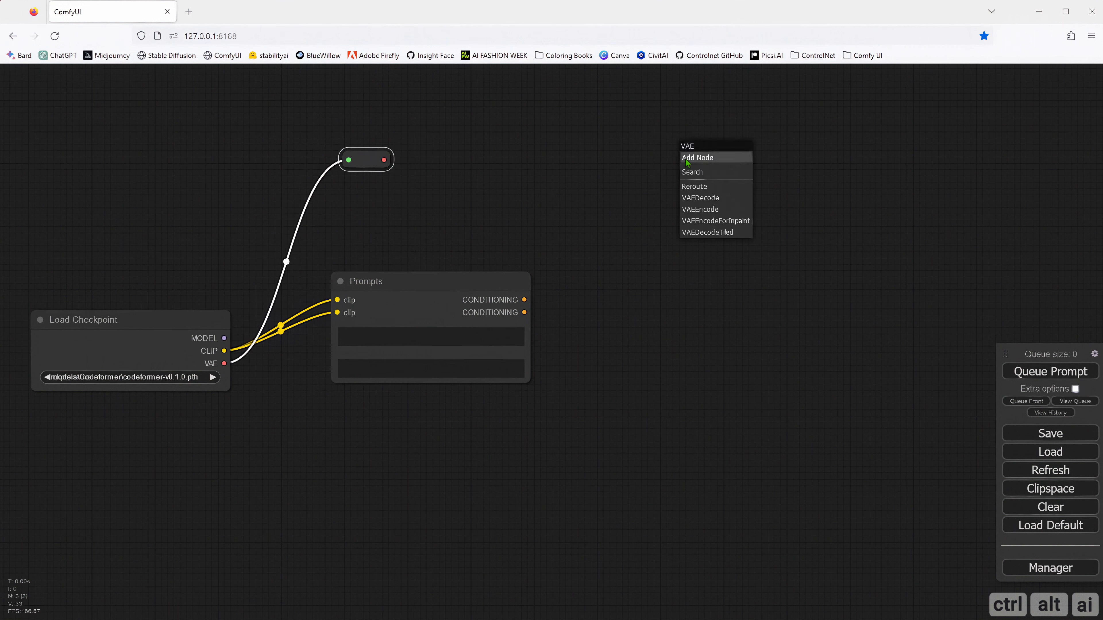
{"action": "left_click", "coordinate": [716, 200]}
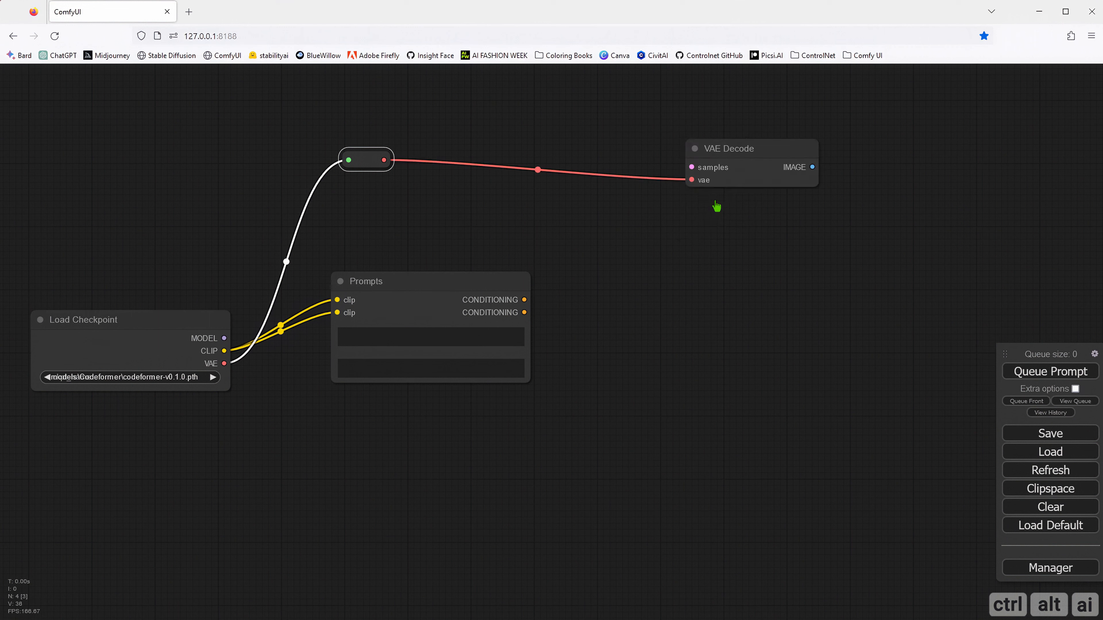
- Bypass the Prompts node, move it slightly lower, and turn its bypass off again
{"action": "left_click", "coordinate": [468, 279]}
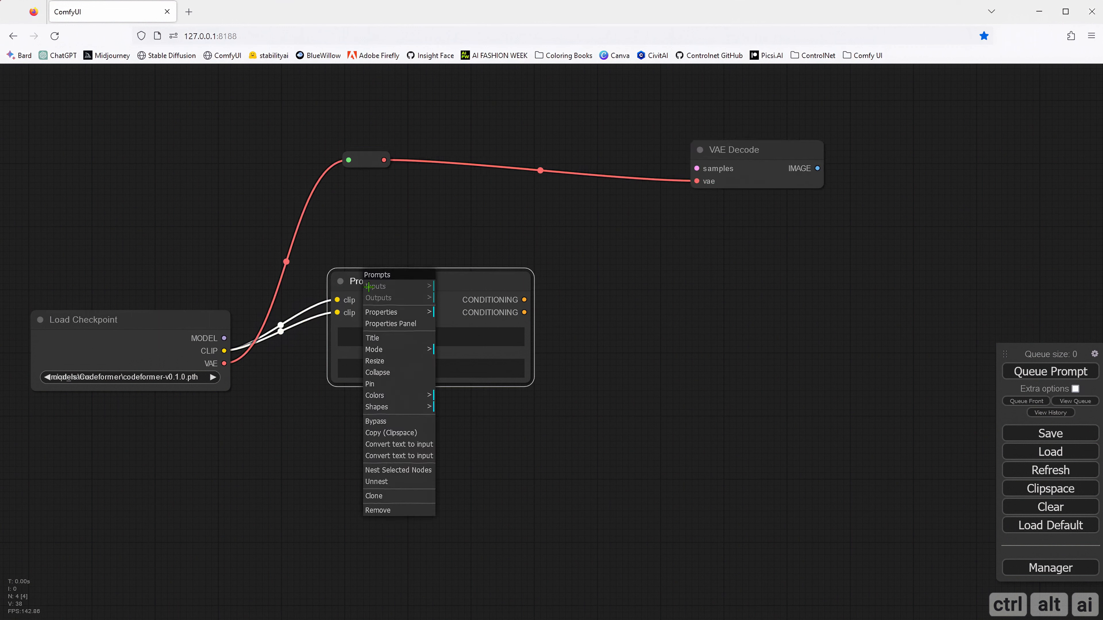
{"action": "right_click", "coordinate": [368, 286]}
{"action": "left_click", "coordinate": [376, 421]}
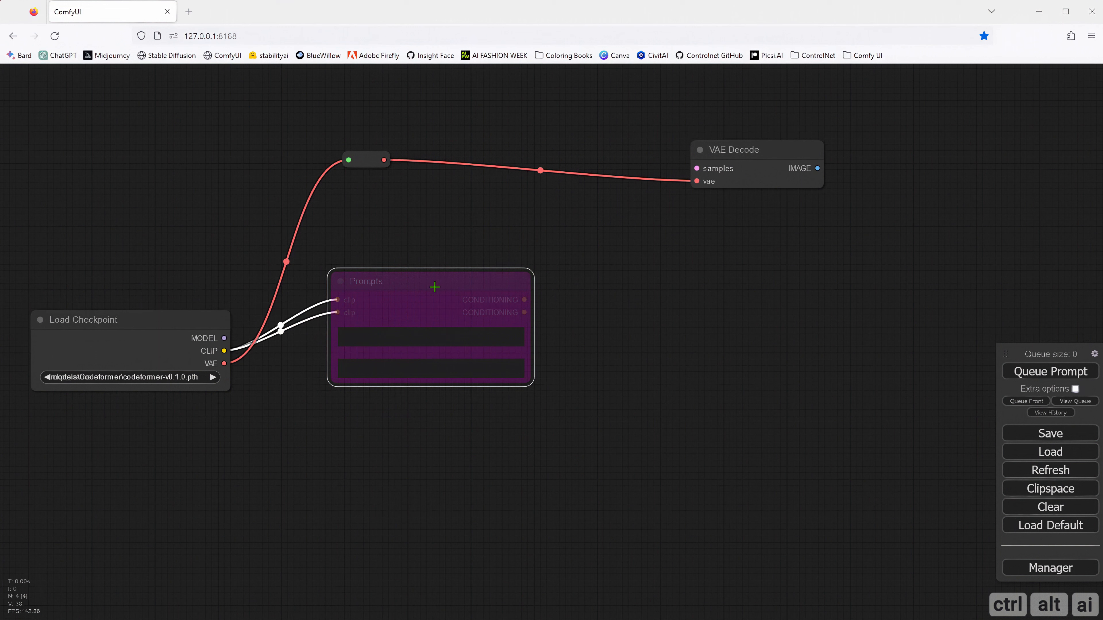
{"action": "mouse_move", "coordinate": [431, 284]}
{"action": "left_mouse_down"}
{"action": "mouse_move", "coordinate": [432, 335]}
{"action": "mouse_move", "coordinate": [429, 298]}
{"action": "left_mouse_up"}
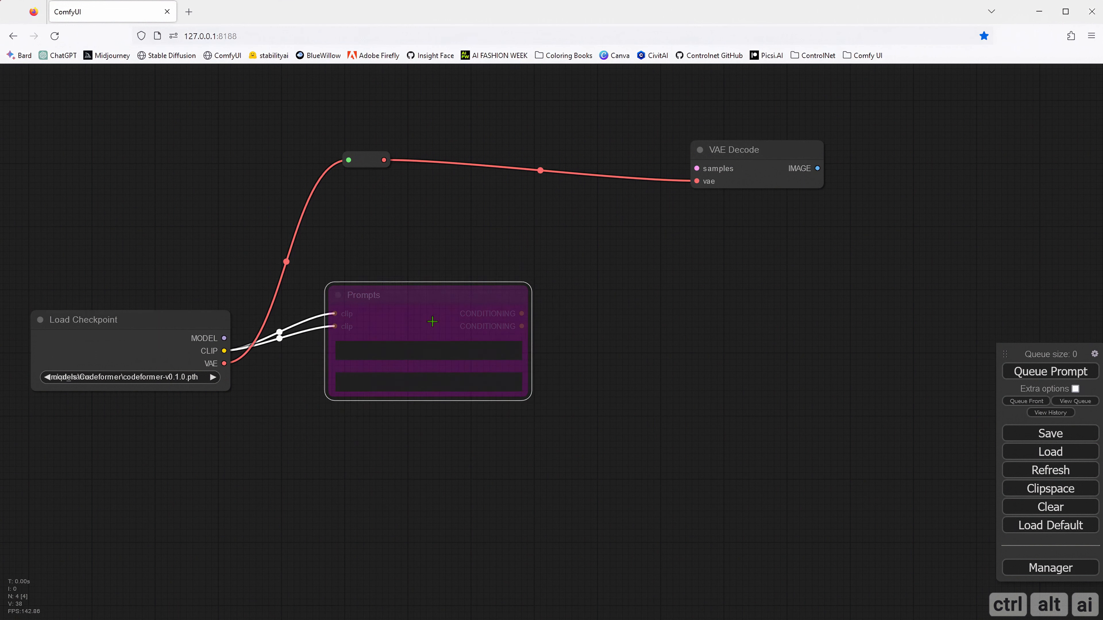
{"action": "right_click", "coordinate": [385, 300]}
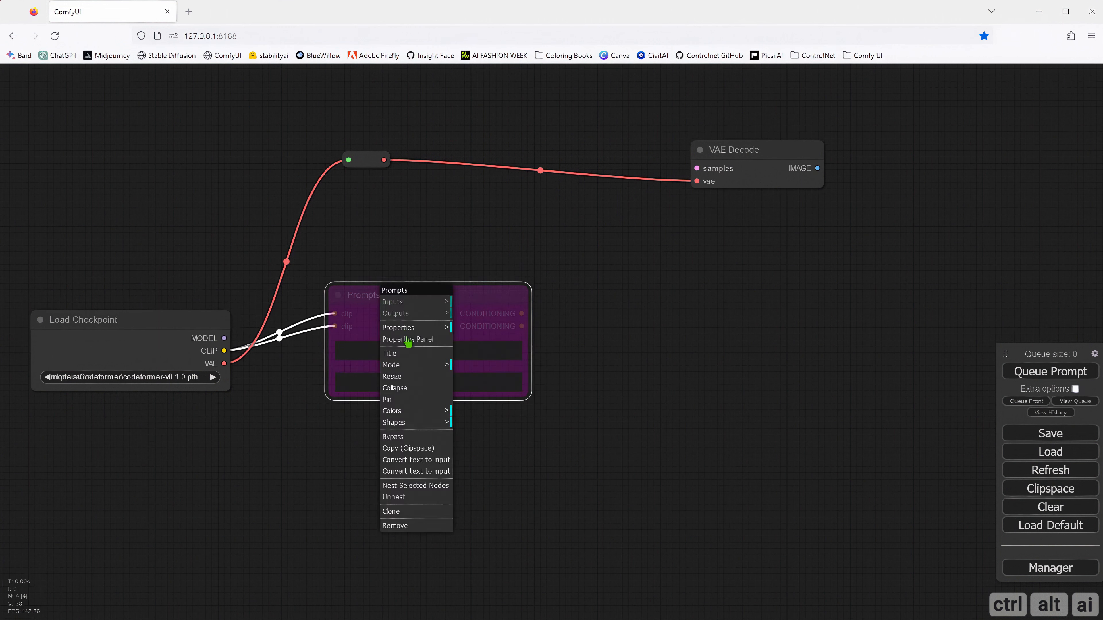
{"action": "left_click", "coordinate": [412, 441]}
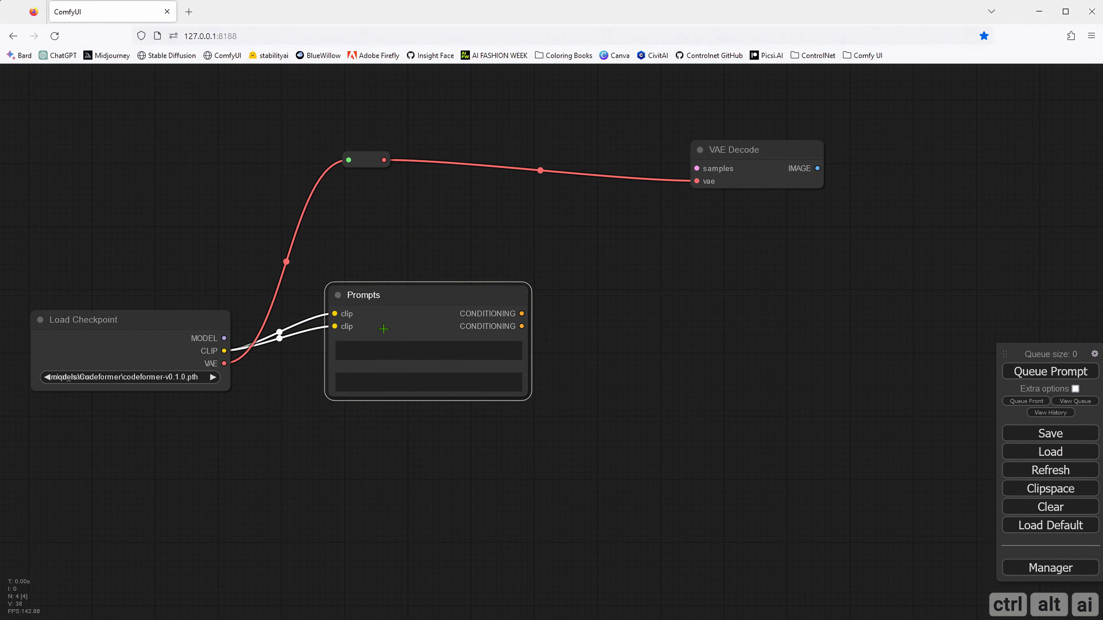
- Clear the entire workflow from the canvas and accept the confirmation
{"action": "left_click", "coordinate": [1034, 507]}
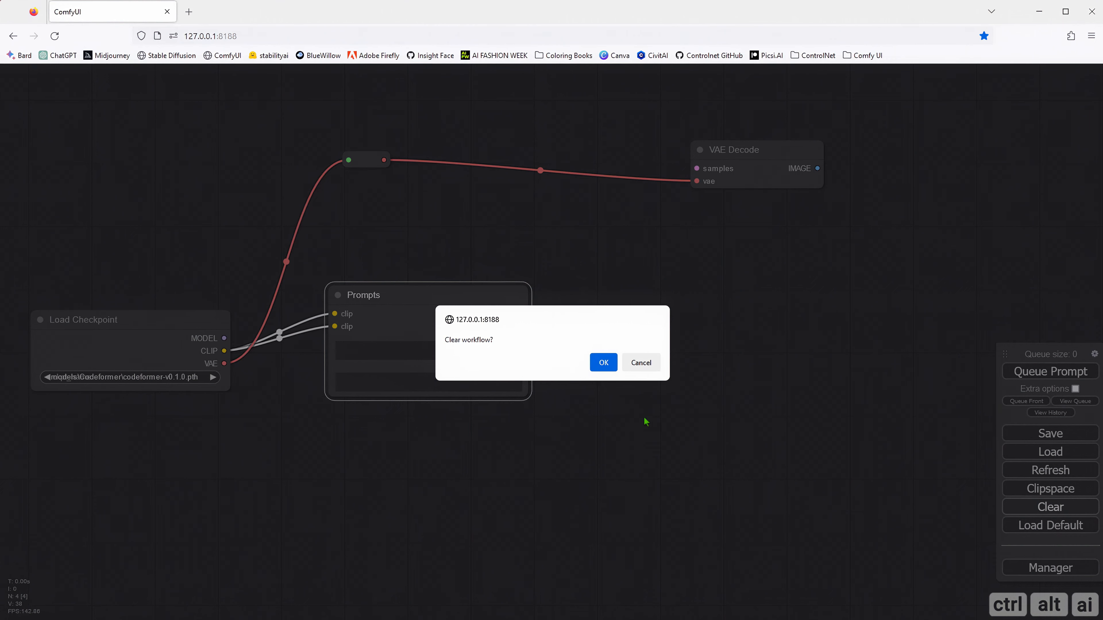
{"action": "left_click", "coordinate": [604, 364]}
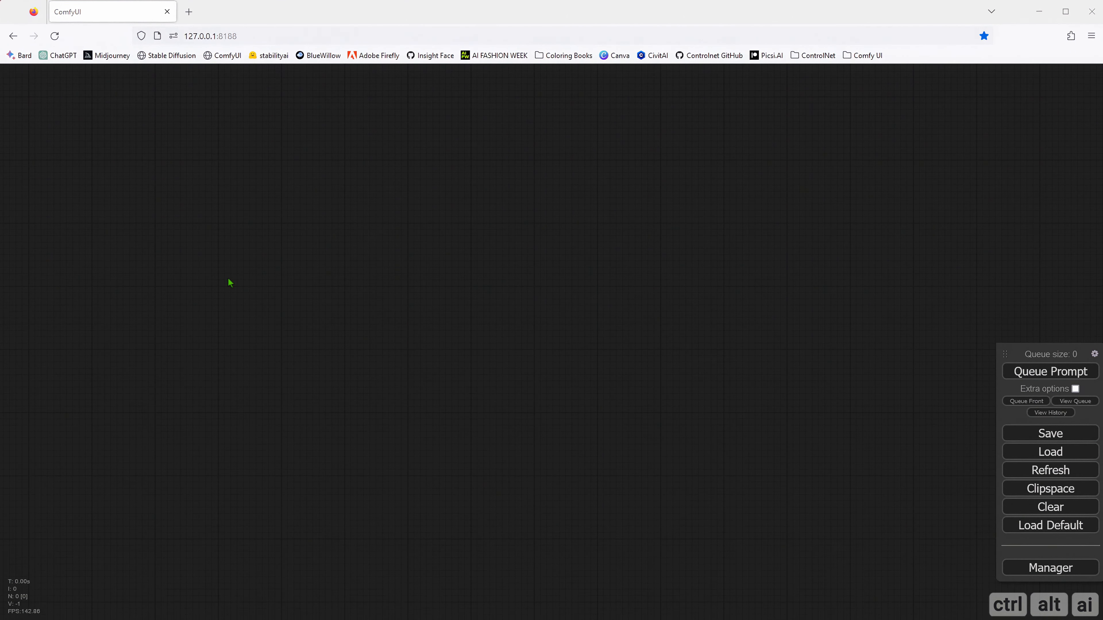
- Search the nodes for "ksa", add a KSampler (Advanced) node to the empty canvas, and delete it again
{"action": "double_click", "coordinate": [319, 261]}
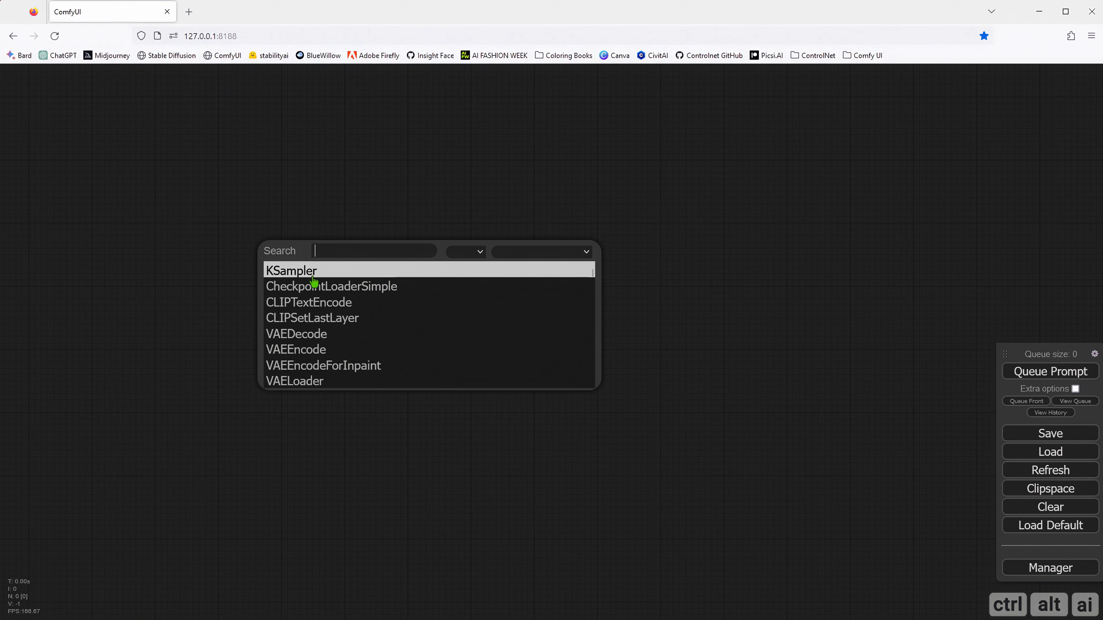
{"action": "type", "text": "ksa"}
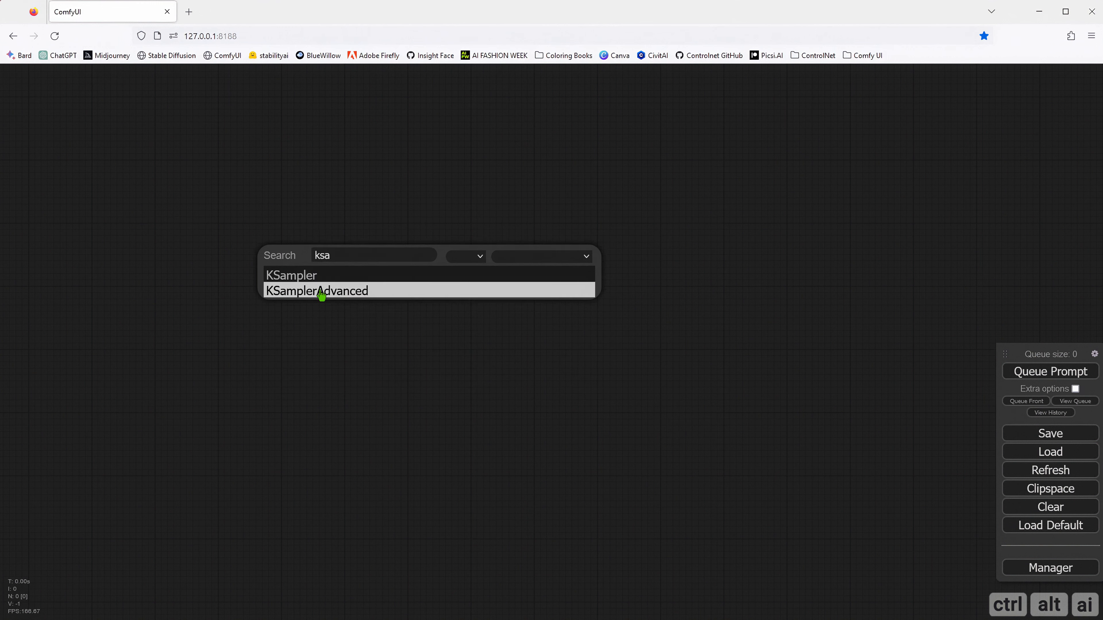
{"action": "left_click", "coordinate": [322, 291]}
{"action": "left_click_drag", "start_coordinate": [362, 291], "coordinate": [402, 270]}
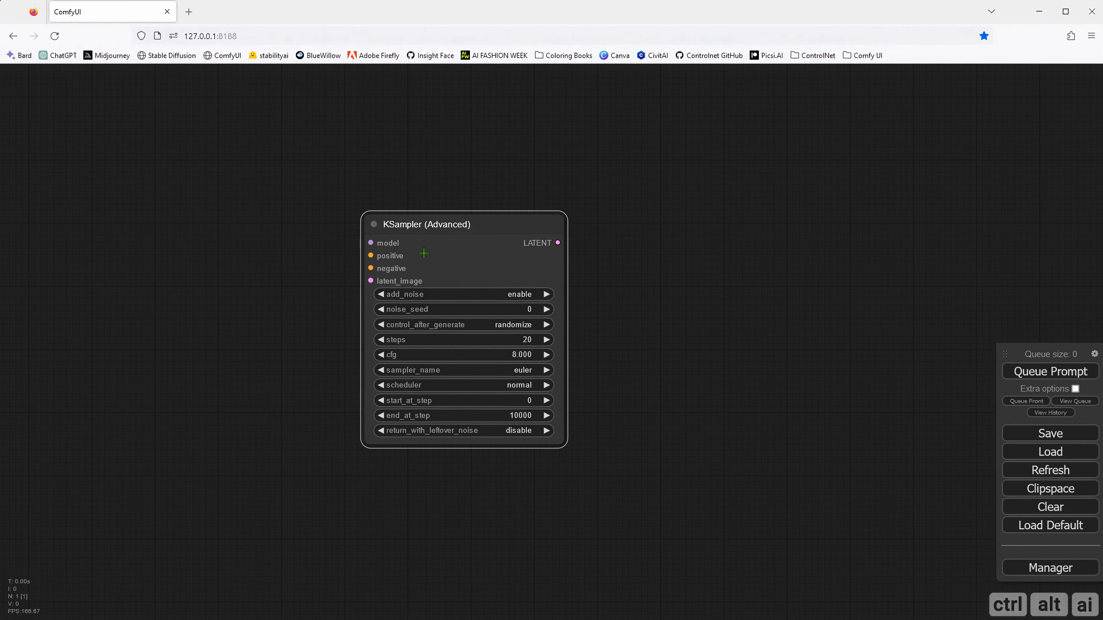
{"action": "key", "text": "Delete"}
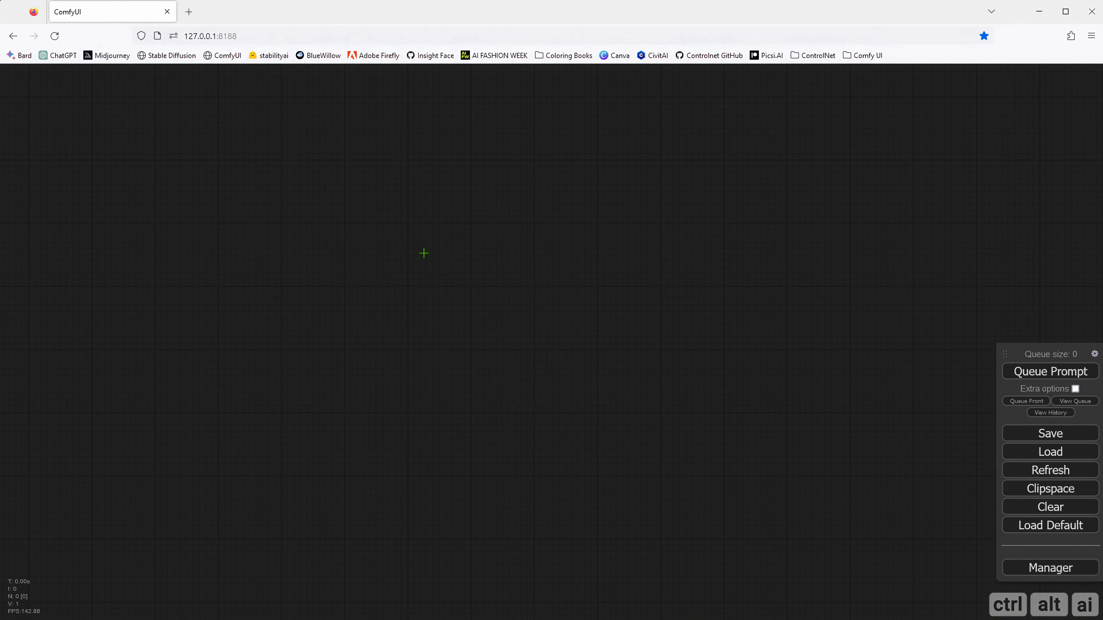
- Add a Load Checkpoint node from the loaders category and place it near the left edge of the canvas
{"action": "right_click", "coordinate": [91, 306]}
{"action": "left_click", "coordinate": [105, 306]}
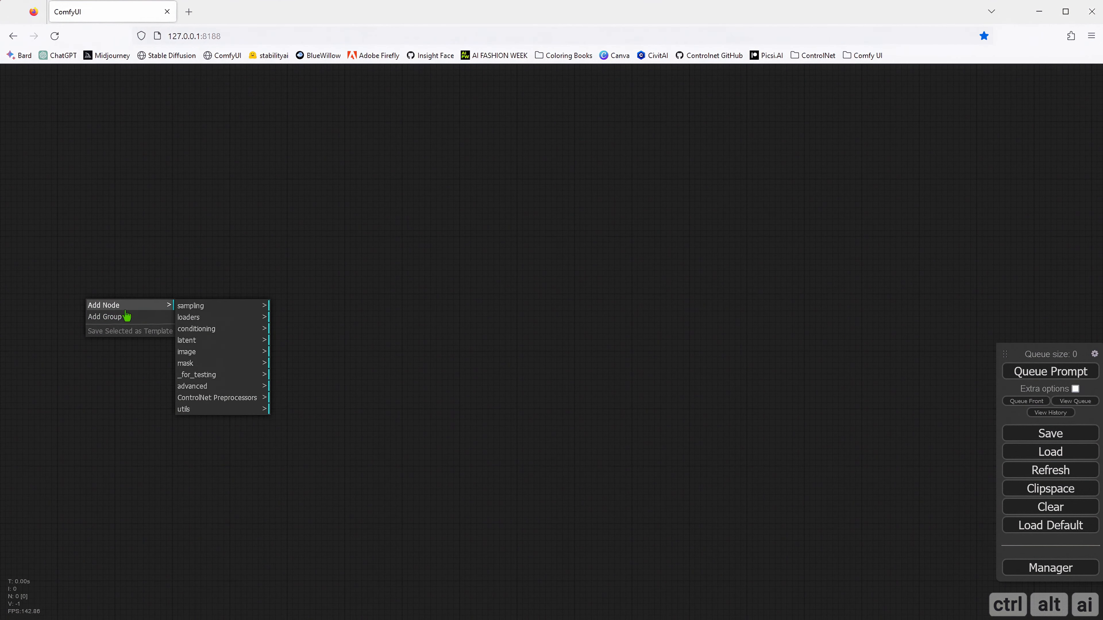
{"action": "left_click", "coordinate": [210, 325]}
{"action": "left_click", "coordinate": [287, 306]}
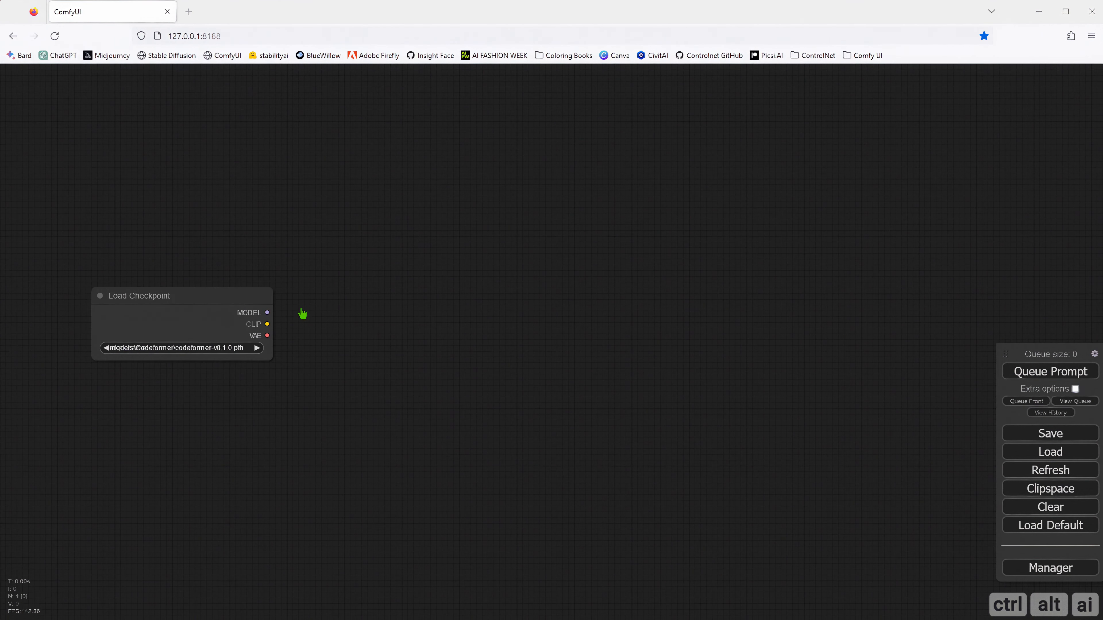
{"action": "left_click_drag", "start_coordinate": [166, 295], "coordinate": [120, 323]}
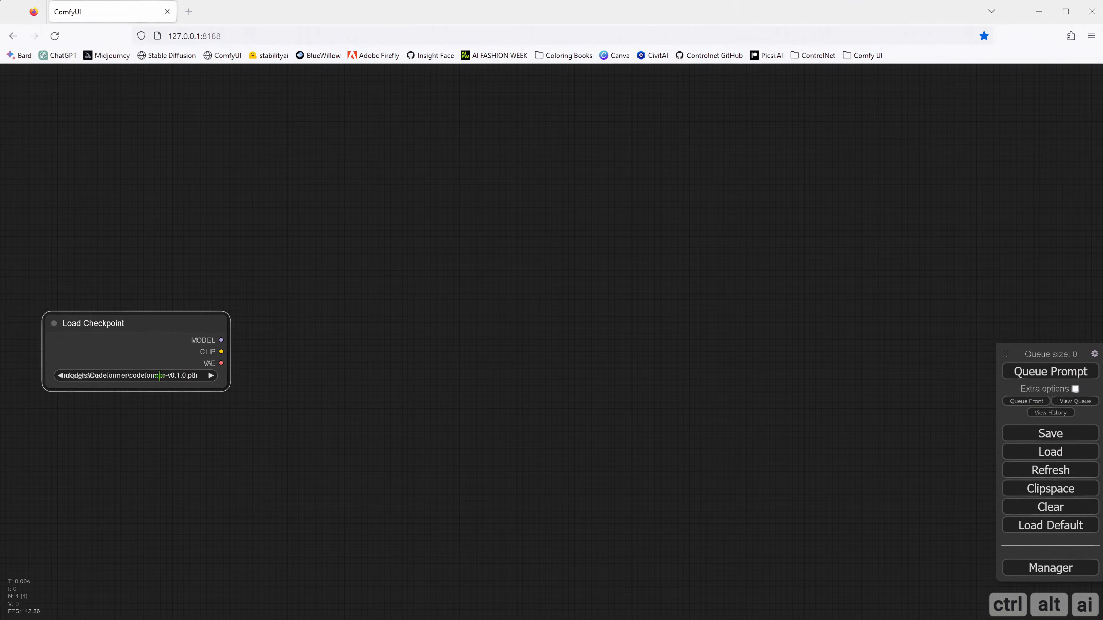
- Choose the Stable-diffusion model psyAnimatedXL_v11.safetensors in the Load Checkpoint node
{"action": "left_click", "coordinate": [160, 378]}
{"action": "scroll", "coordinate": [226, 456], "scroll_direction": "down", "scroll_amount": 3}
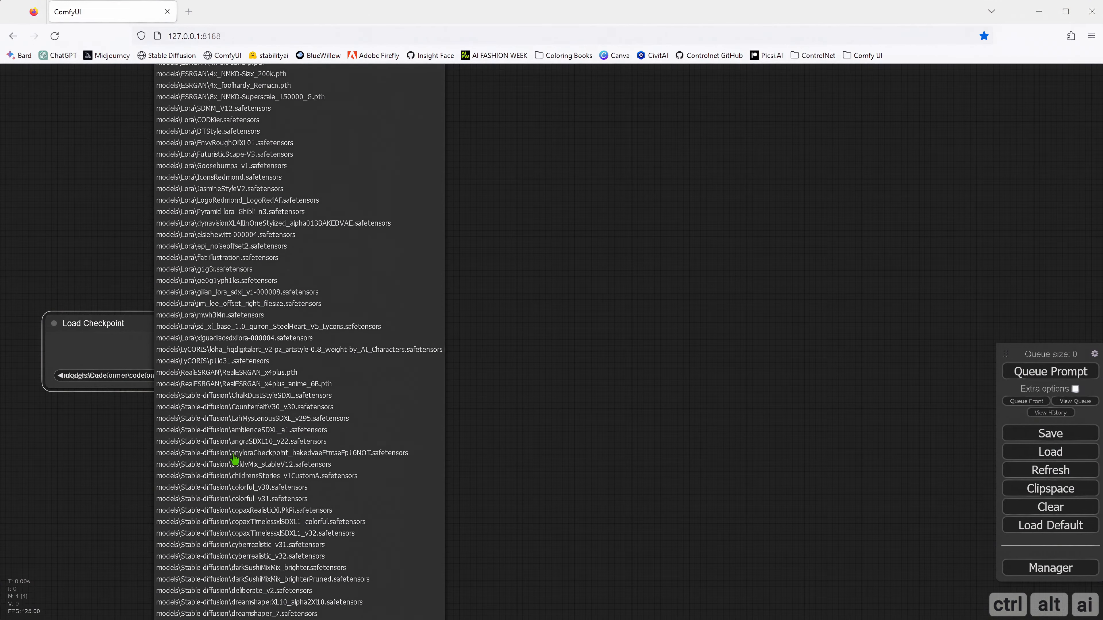
{"action": "scroll", "coordinate": [230, 462], "scroll_direction": "down", "scroll_amount": 5}
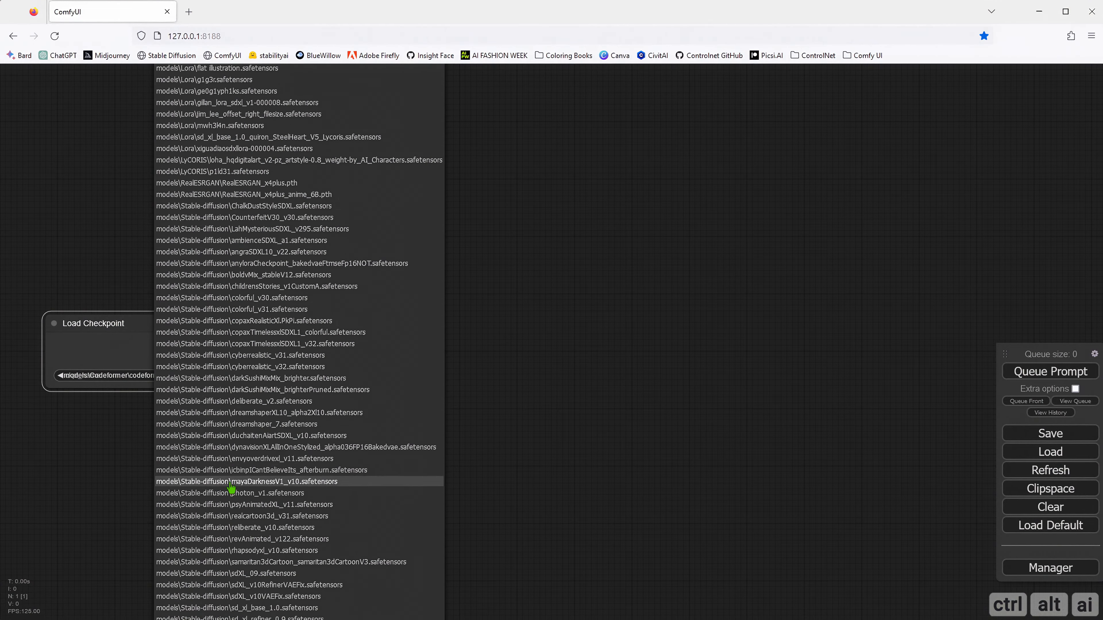
{"action": "scroll", "coordinate": [232, 490], "scroll_direction": "down", "scroll_amount": 3}
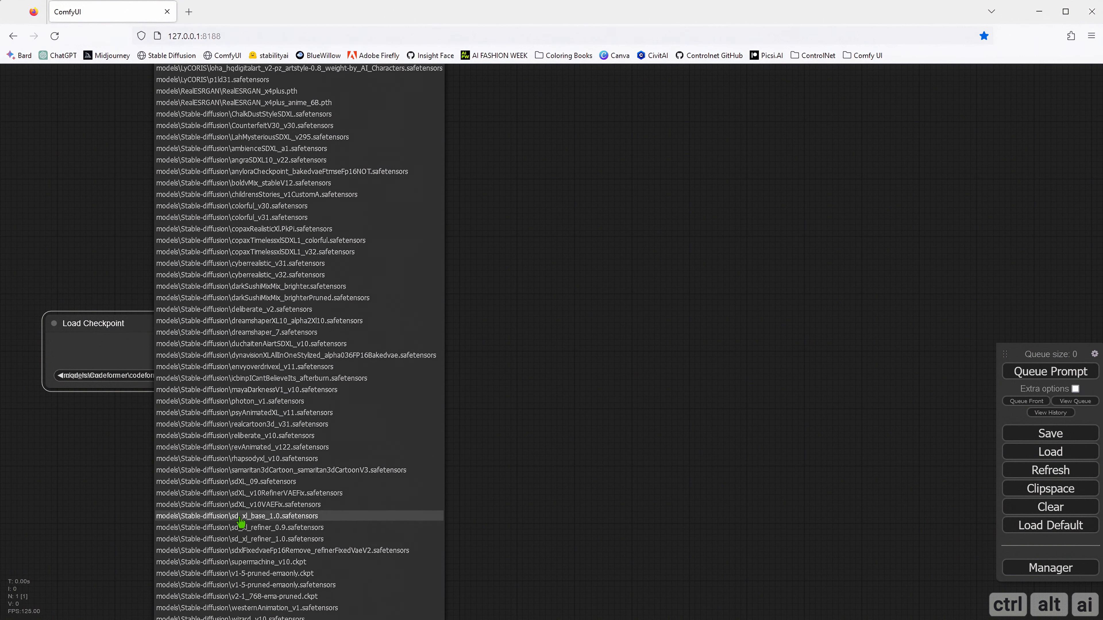
{"action": "scroll", "coordinate": [242, 520], "scroll_direction": "down", "scroll_amount": 1}
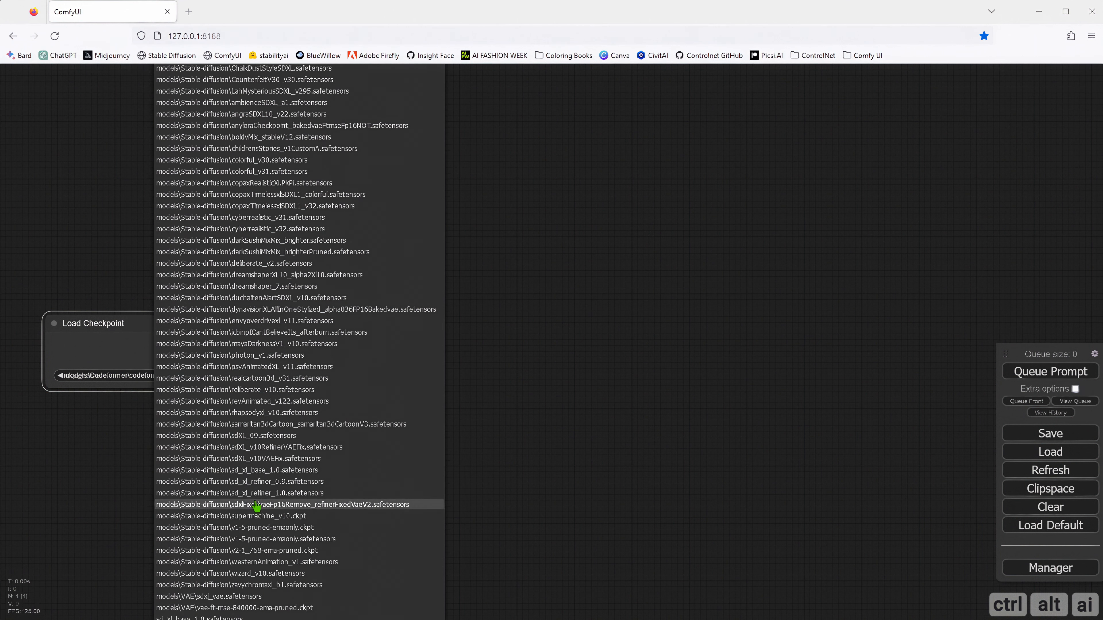
{"action": "left_click", "coordinate": [260, 367]}
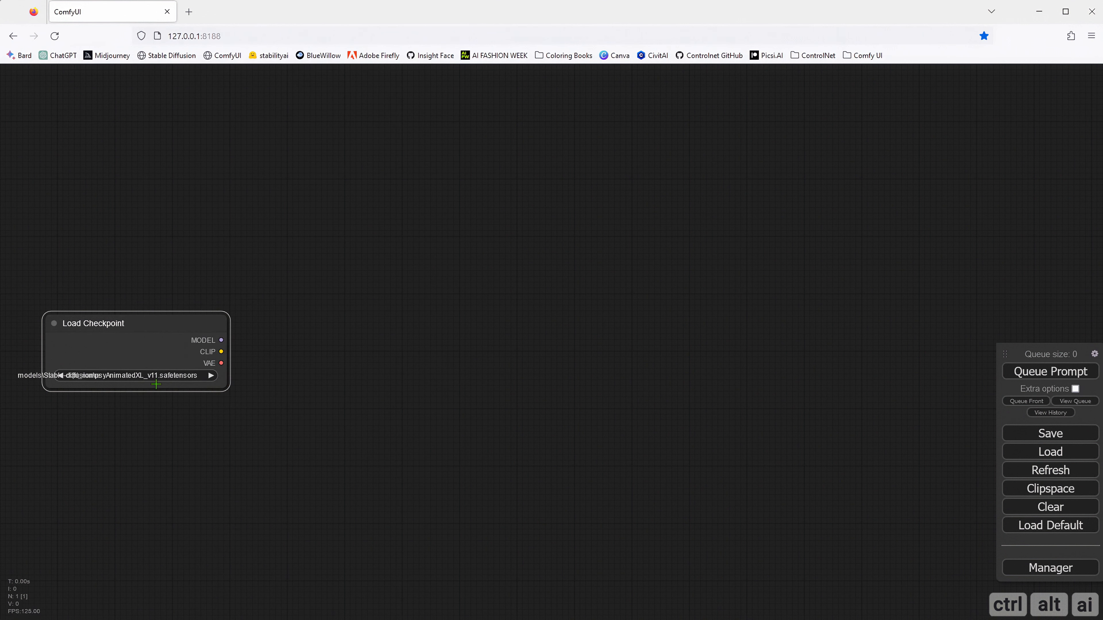
- Colour the Load Checkpoint node yellow and change its title to "PxyAnimated"
{"action": "right_click", "coordinate": [103, 324]}
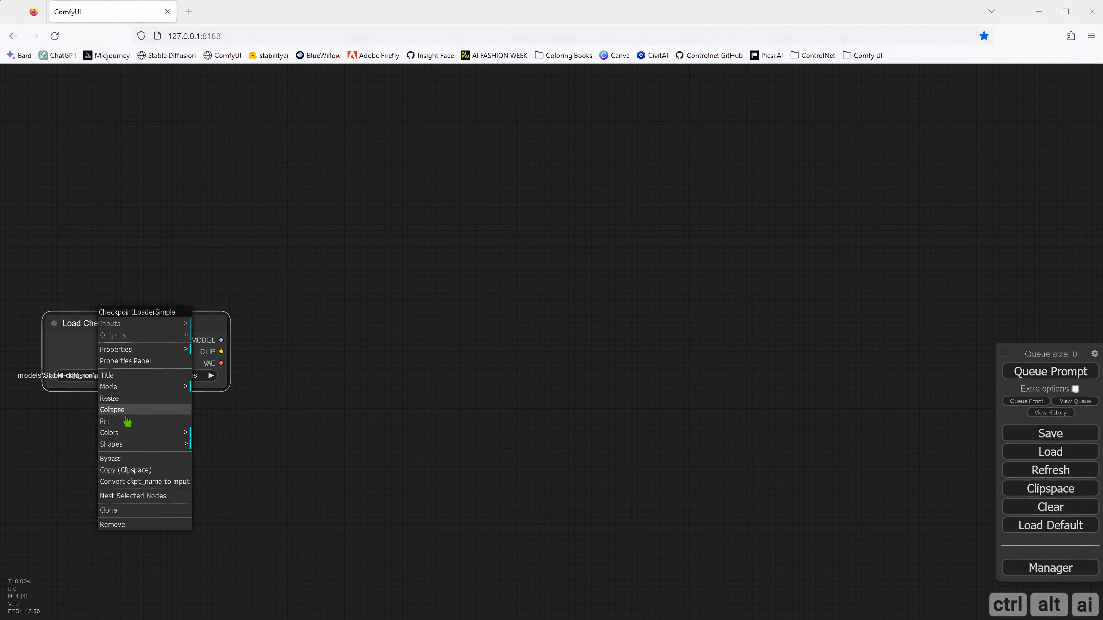
{"action": "left_click", "coordinate": [178, 434]}
{"action": "left_click", "coordinate": [222, 528]}
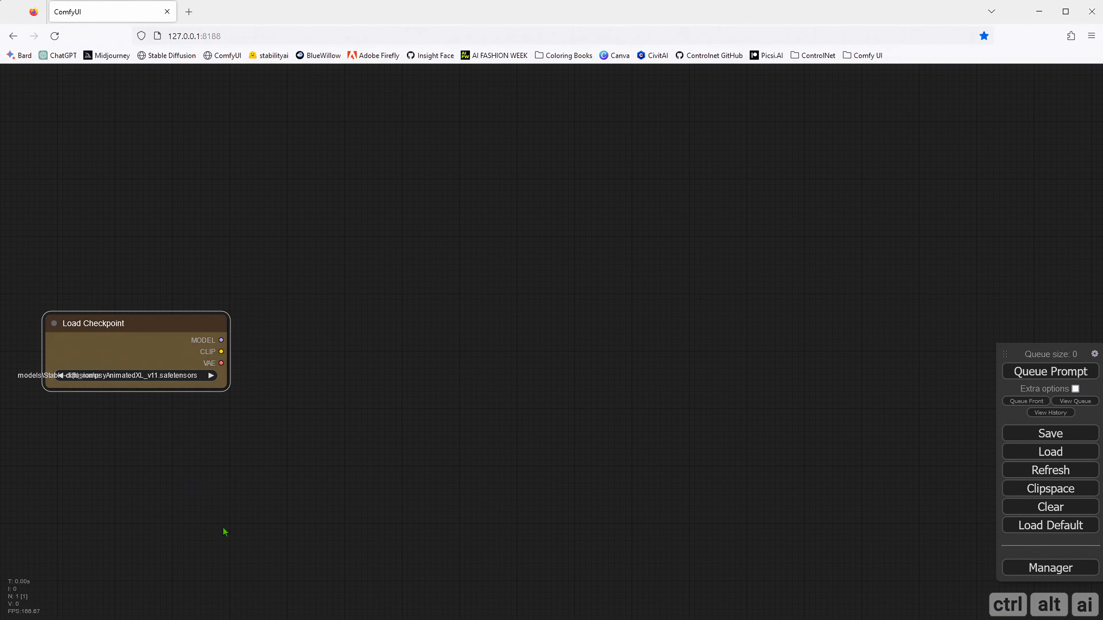
{"action": "right_click", "coordinate": [112, 332]}
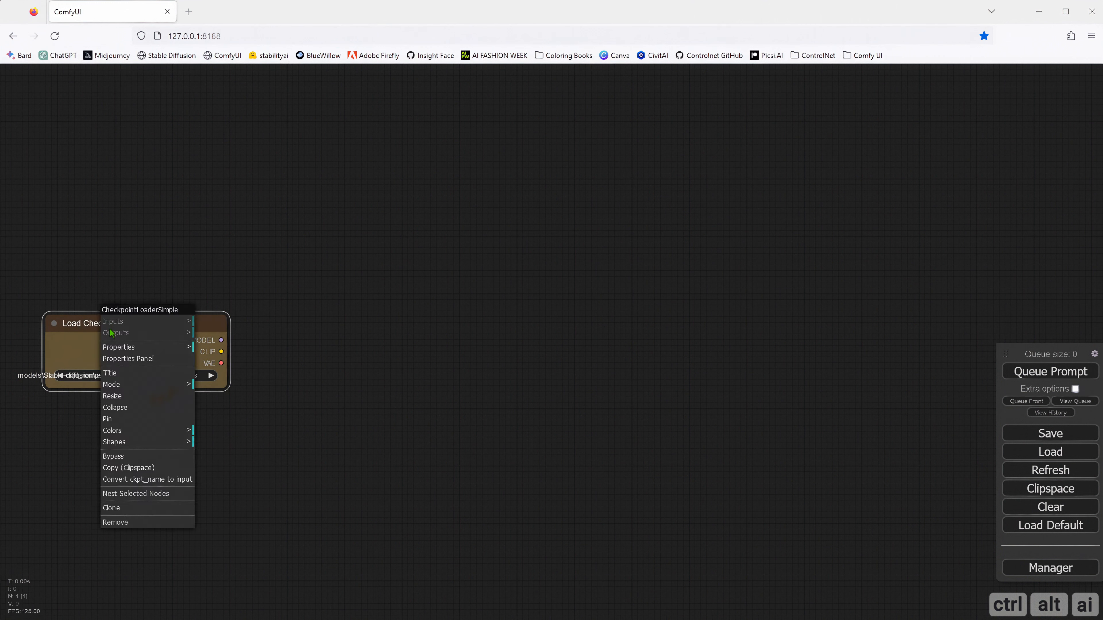
{"action": "left_click", "coordinate": [120, 376]}
{"action": "left_click_drag", "start_coordinate": [228, 375], "coordinate": [126, 388]}
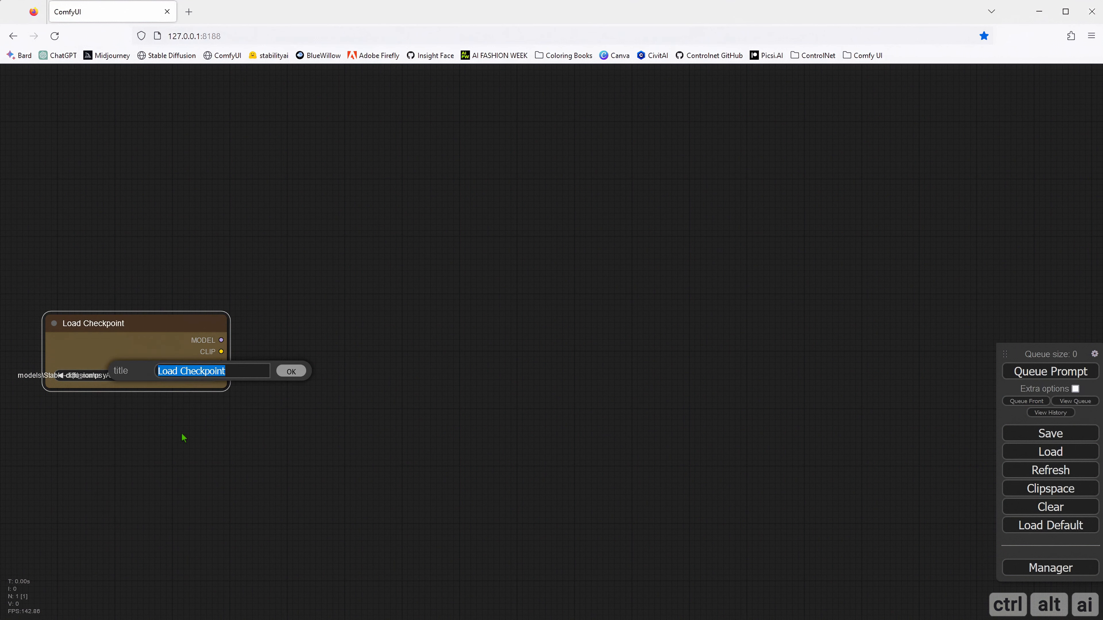
{"action": "type", "text": "PxyAnimated"}
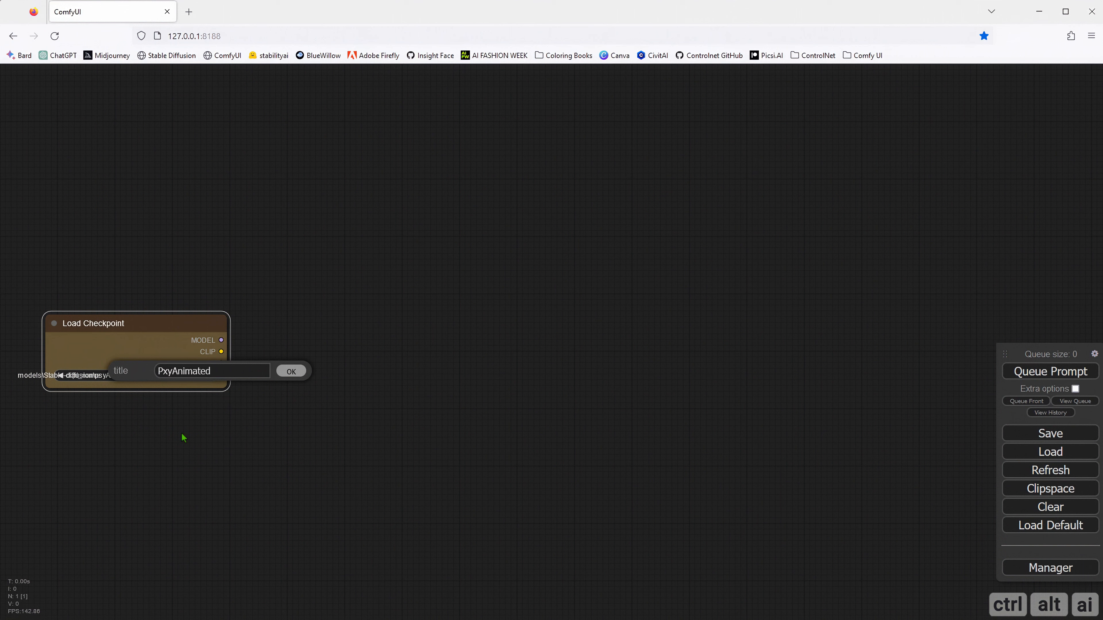
{"action": "key", "text": "Return"}
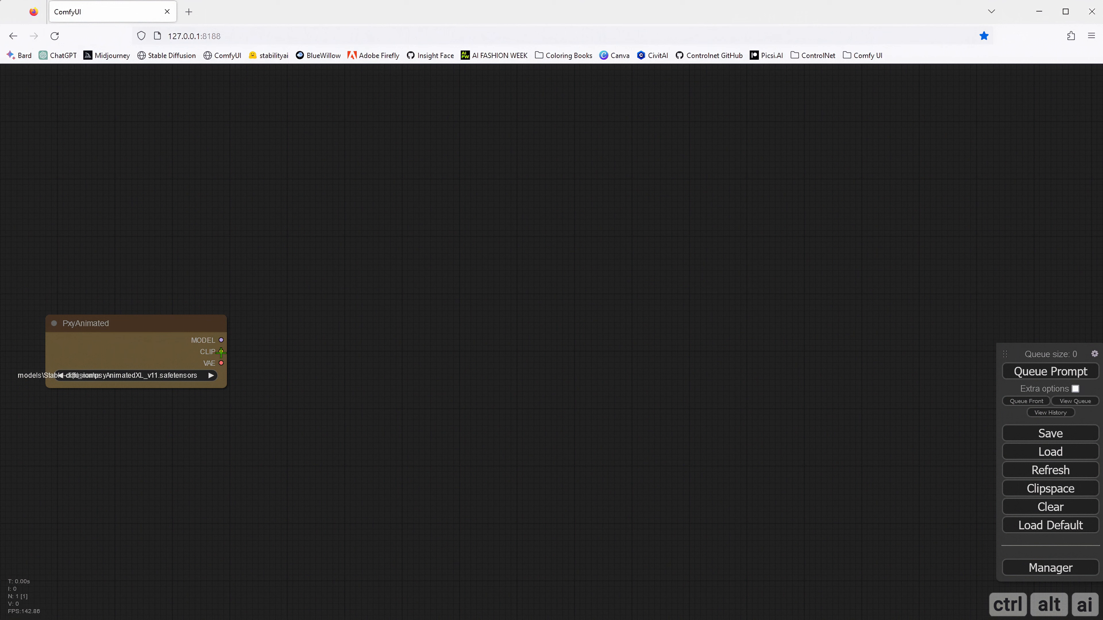
- Create a CLIP Text Encode node from the checkpoint's CLIP output and place it to the upper right of the checkpoint
{"action": "left_click_drag", "start_coordinate": [235, 350], "coordinate": [296, 244]}
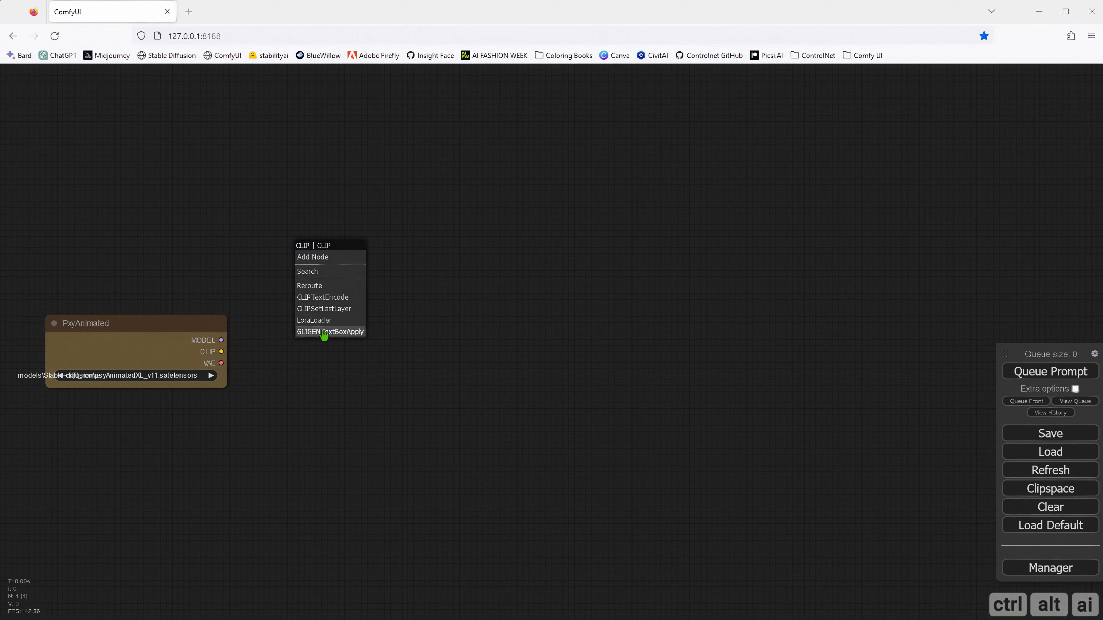
{"action": "left_click", "coordinate": [314, 299]}
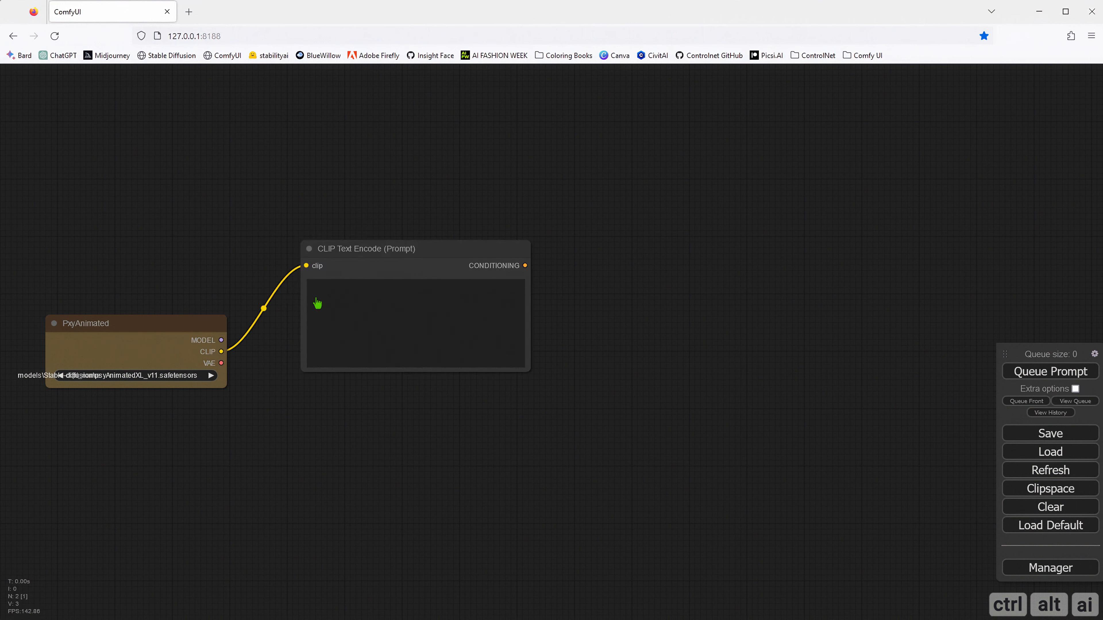
{"action": "left_click_drag", "start_coordinate": [351, 251], "coordinate": [328, 238]}
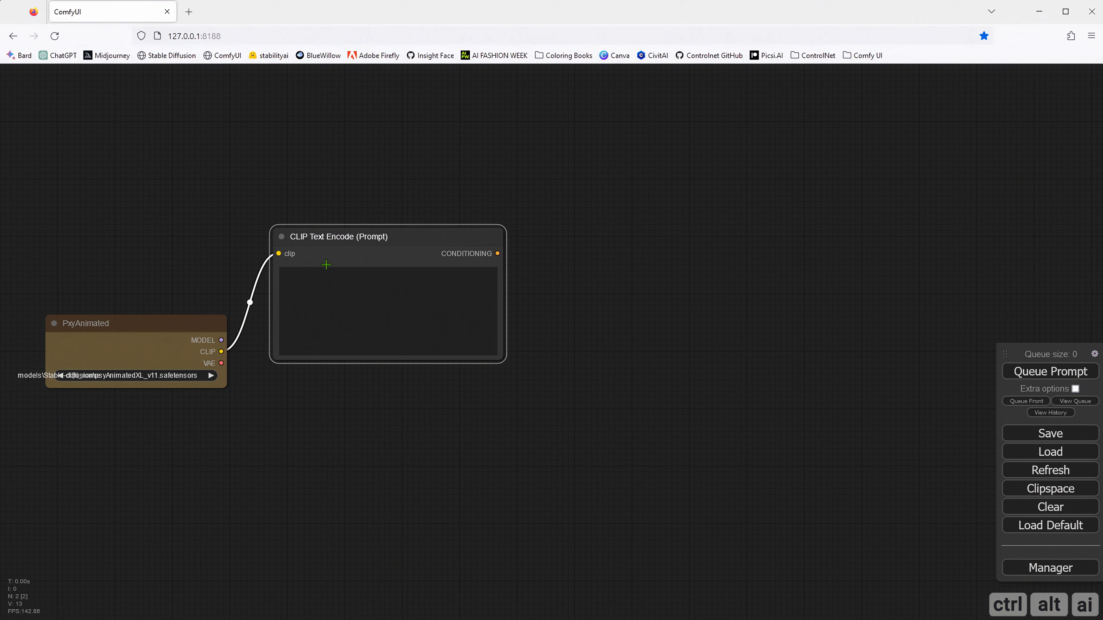
- Duplicate the CLIP Text Encode node with its CLIP connection kept, and place the copy directly below the original
{"action": "key", "text": "ctrl+c"}
{"action": "key", "text": "ctrl+shift+v"}
{"action": "left_click_drag", "start_coordinate": [494, 256], "coordinate": [440, 383]}
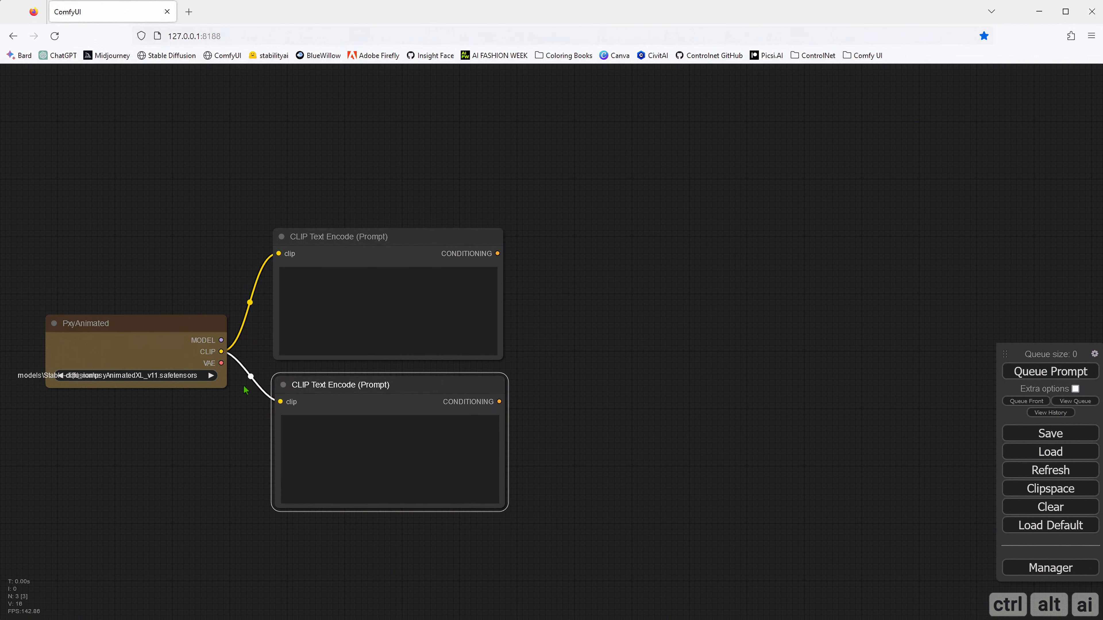
{"action": "left_click", "coordinate": [249, 314]}
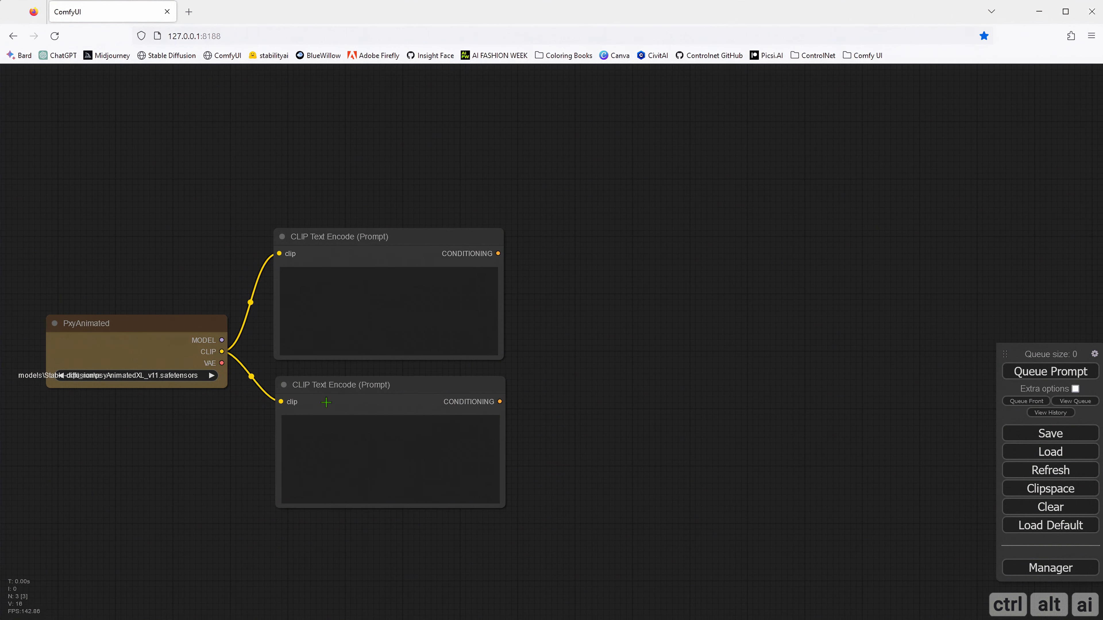
- Colour the upper CLIP Text Encode node green and the lower one red
{"action": "right_click", "coordinate": [355, 235]}
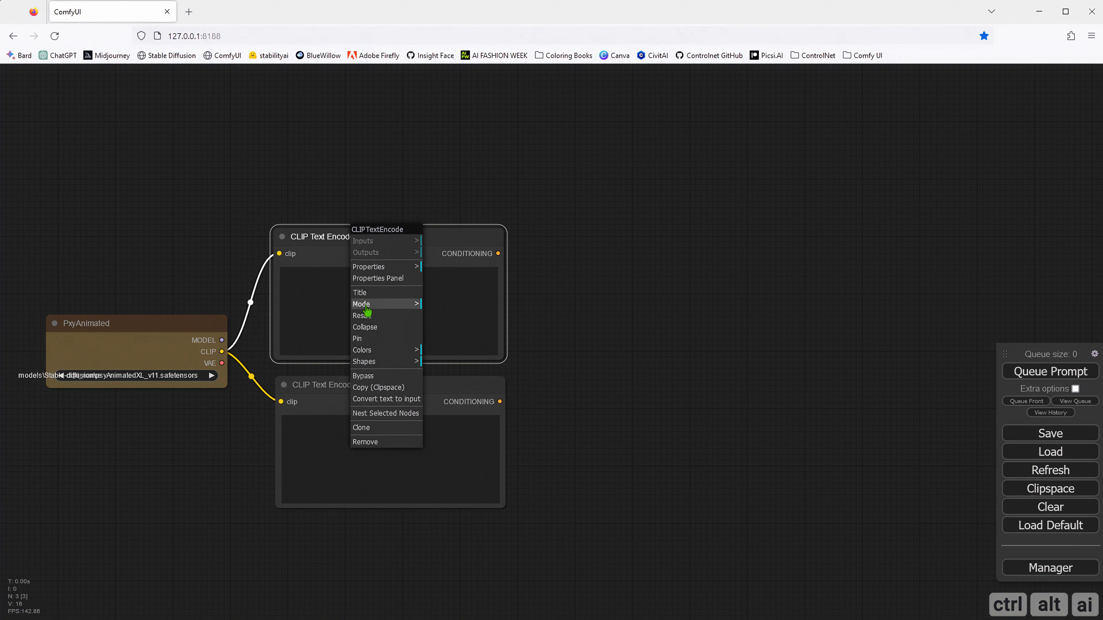
{"action": "left_click", "coordinate": [365, 350]}
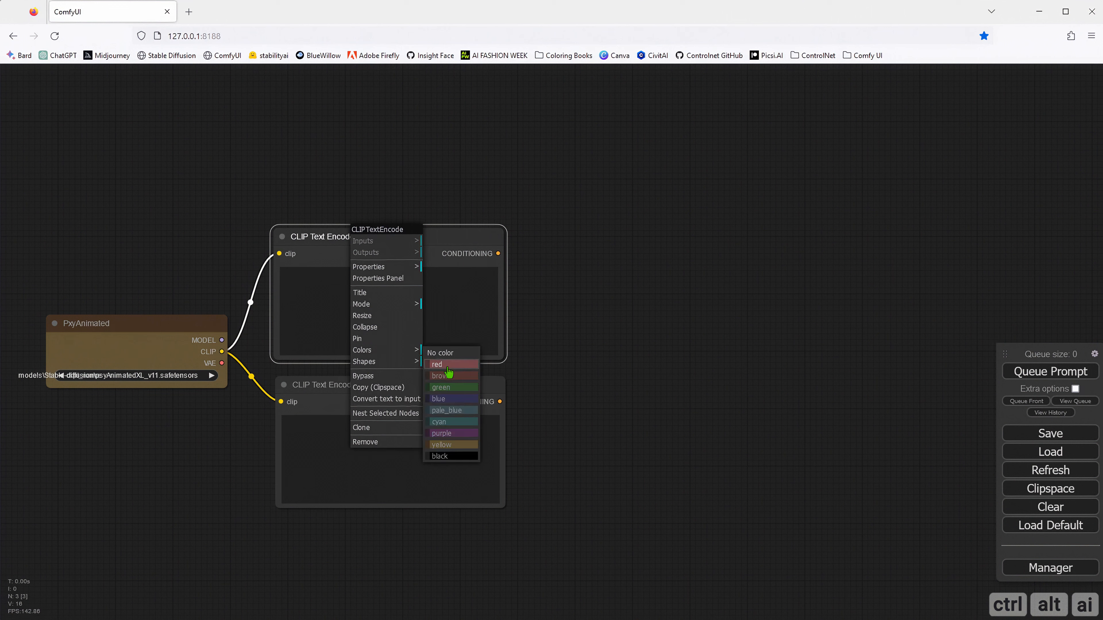
{"action": "left_click", "coordinate": [447, 387]}
{"action": "right_click", "coordinate": [378, 377]}
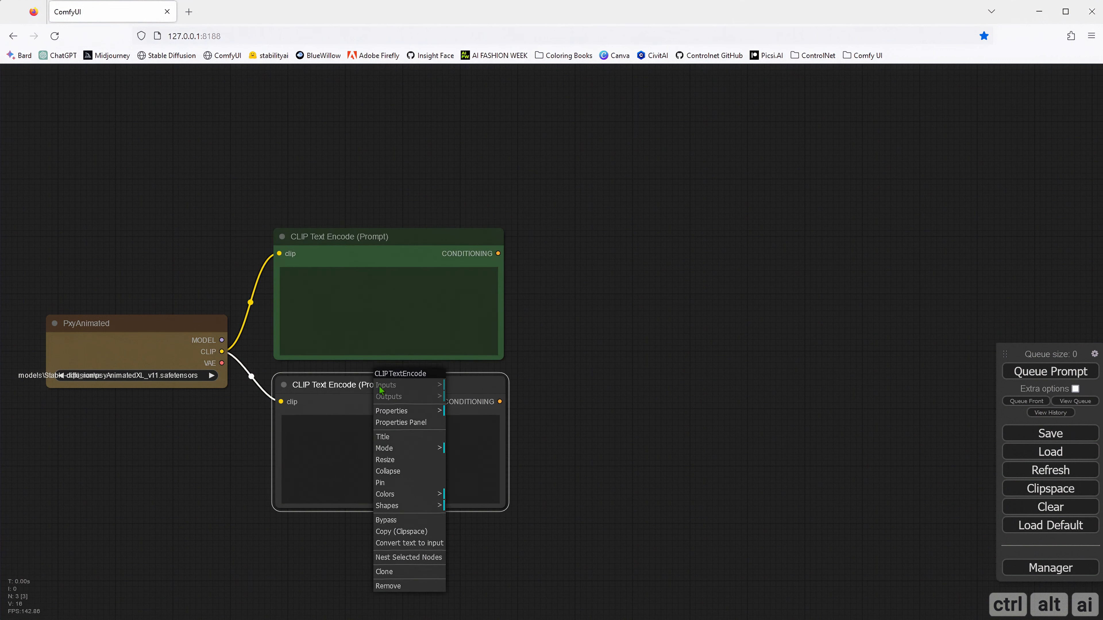
{"action": "left_click", "coordinate": [403, 496]}
{"action": "left_click", "coordinate": [467, 507]}
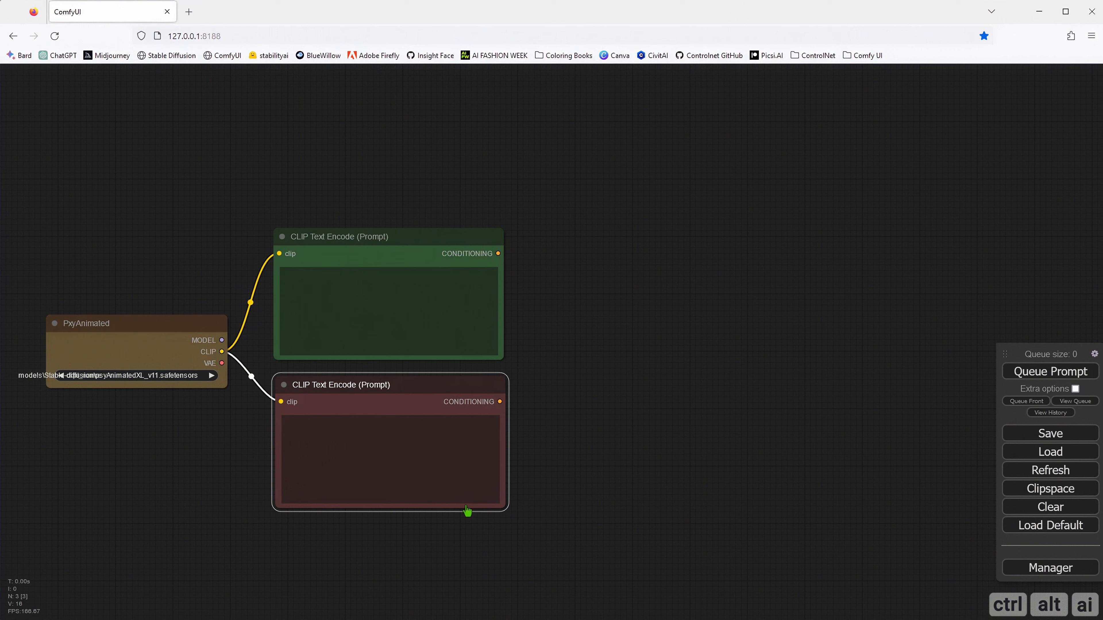
- Change the green CLIP Text Encode node's title to "Postive Prompt"
{"action": "left_click", "coordinate": [361, 240]}
{"action": "right_click", "coordinate": [362, 240]}
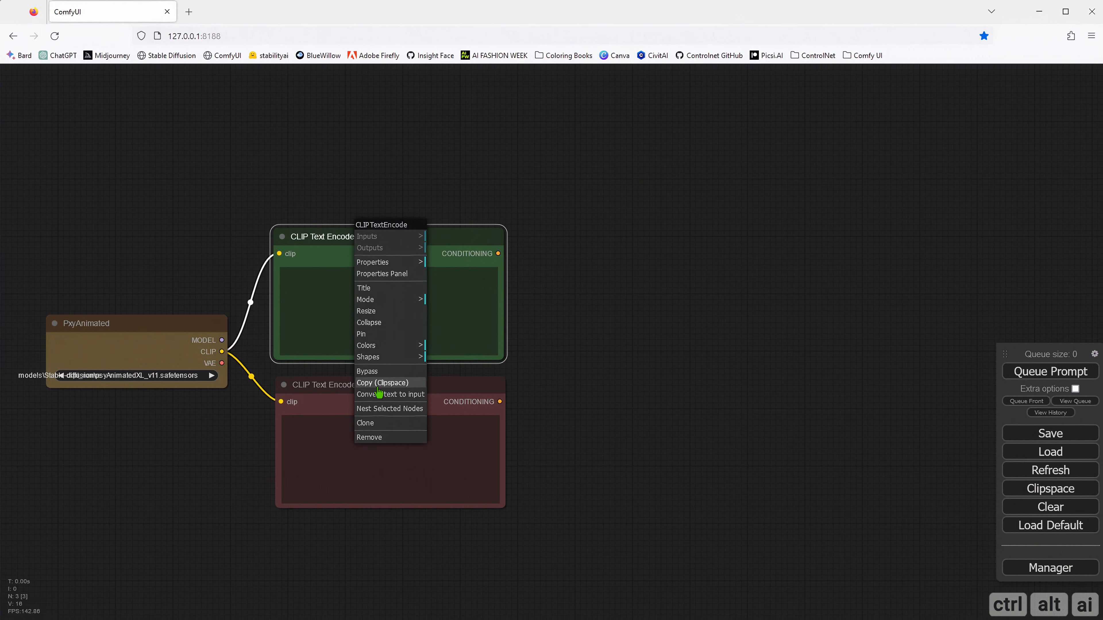
{"action": "left_click", "coordinate": [374, 289]}
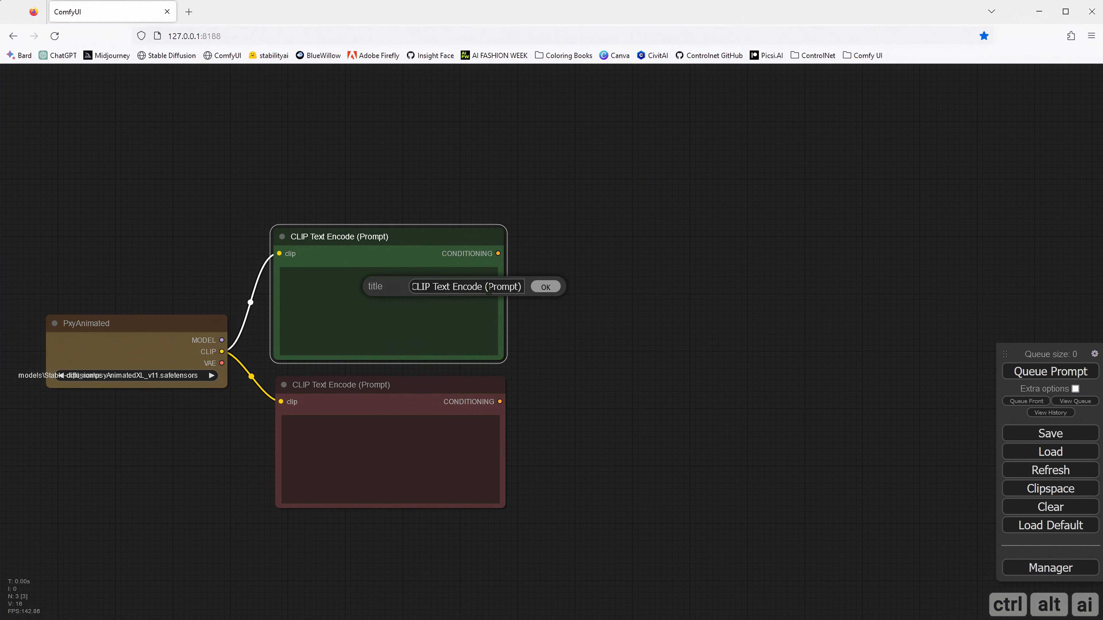
{"action": "left_click_drag", "start_coordinate": [519, 287], "coordinate": [379, 278]}
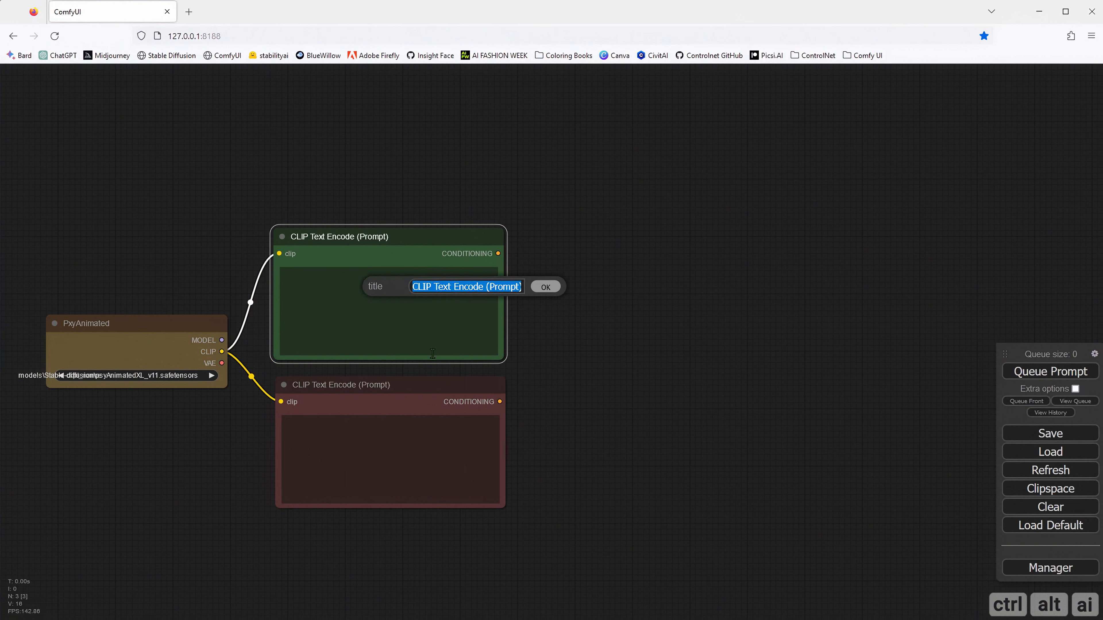
{"action": "type", "text": "Postive"}
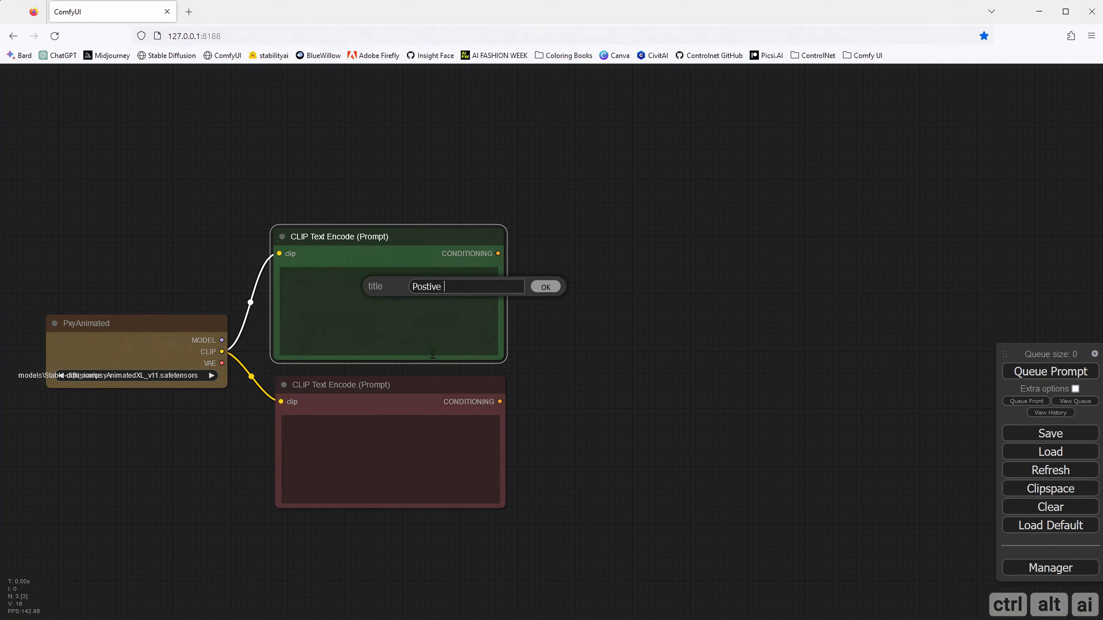
{"action": "type", "text": " Prompt"}
{"action": "key", "text": "Return"}
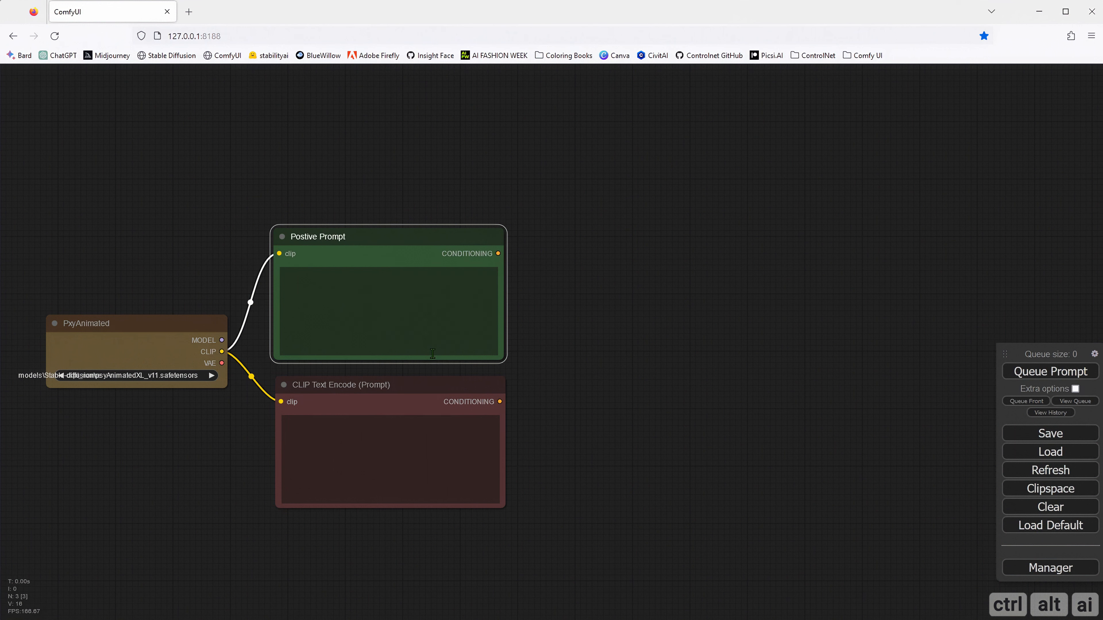
- Change the red CLIP Text Encode node's title to "Negative Prompt"
{"action": "right_click", "coordinate": [355, 387]}
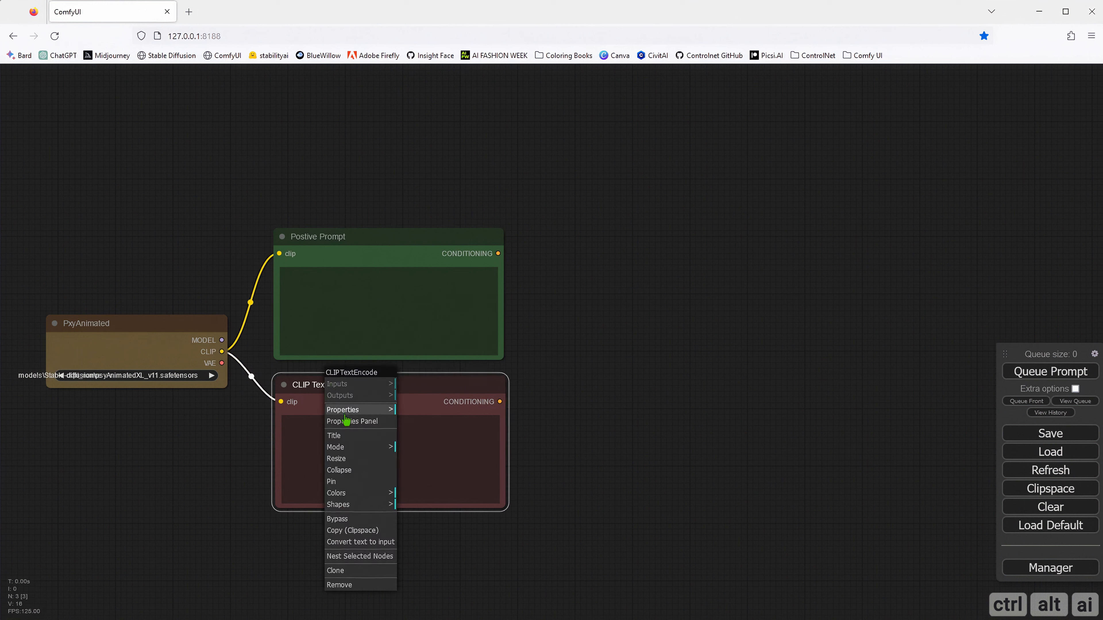
{"action": "left_click", "coordinate": [354, 435]}
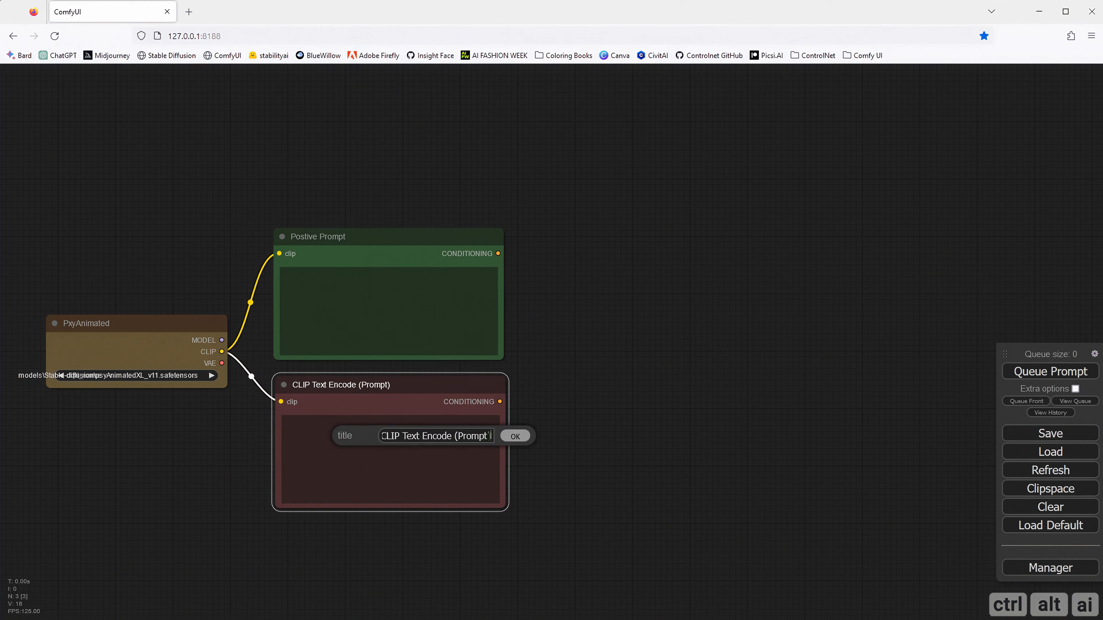
{"action": "left_click_drag", "start_coordinate": [490, 435], "coordinate": [295, 422]}
{"action": "type", "text": "Negative Prom"}
{"action": "key", "text": "Return"}
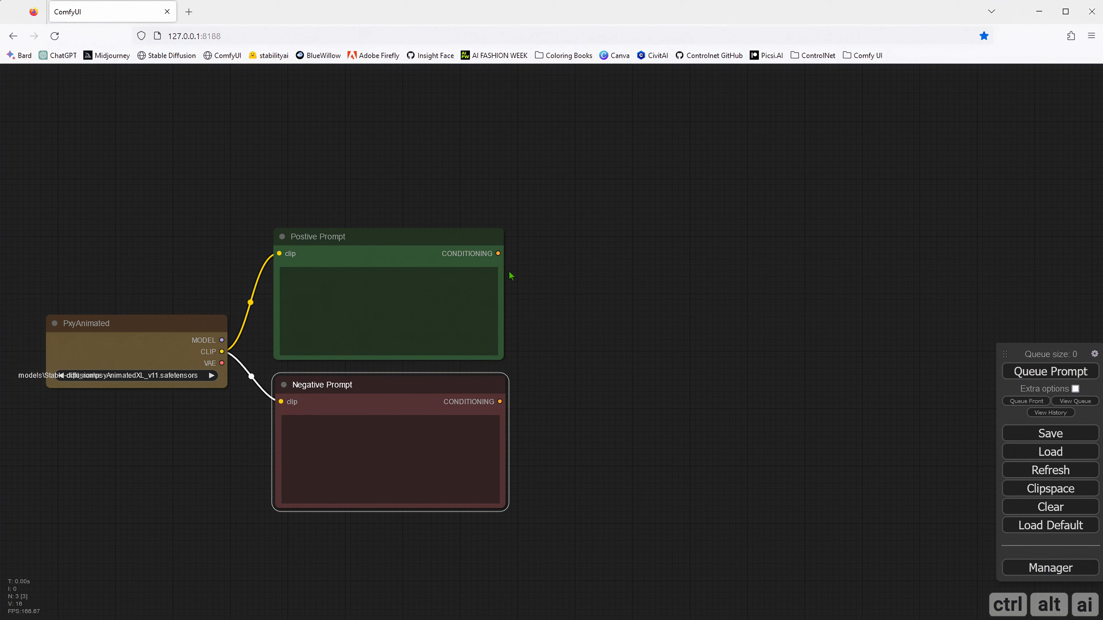
- Add a KSampler (Advanced) node from the Postive Prompt's CONDITIONING output and place it to the right of the prompt nodes
{"action": "left_click_drag", "start_coordinate": [499, 254], "coordinate": [583, 233]}
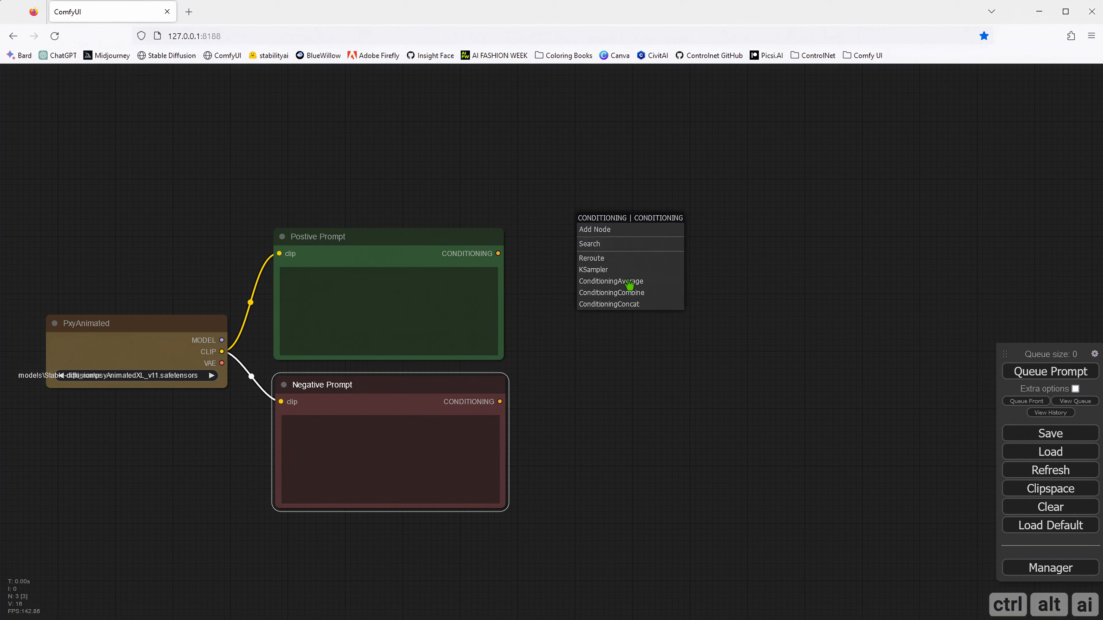
{"action": "left_click", "coordinate": [598, 229]}
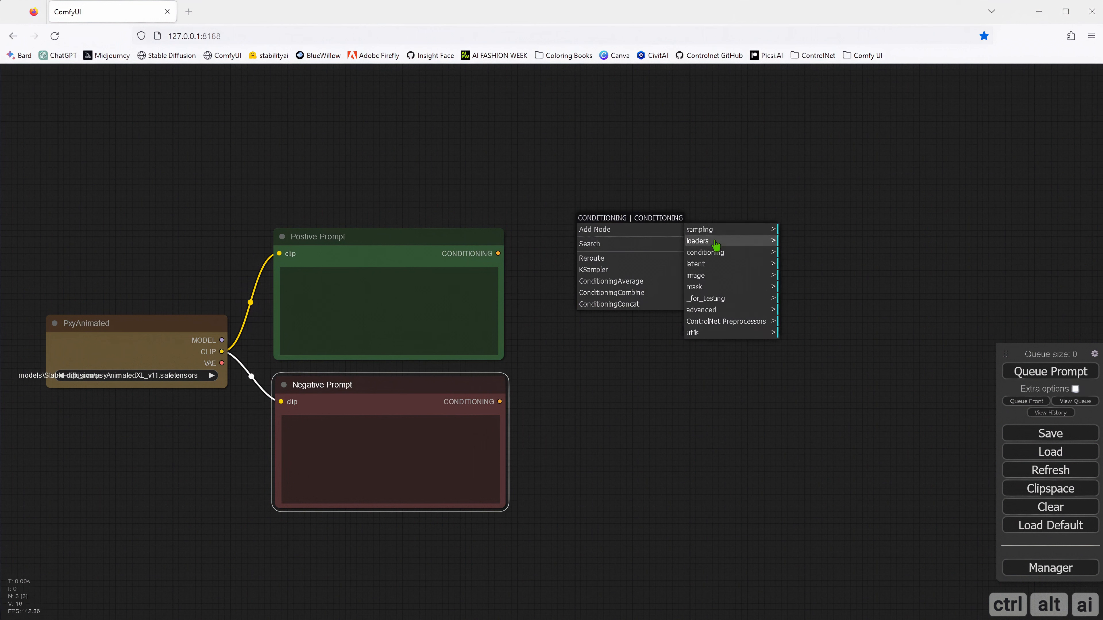
{"action": "left_click", "coordinate": [714, 230]}
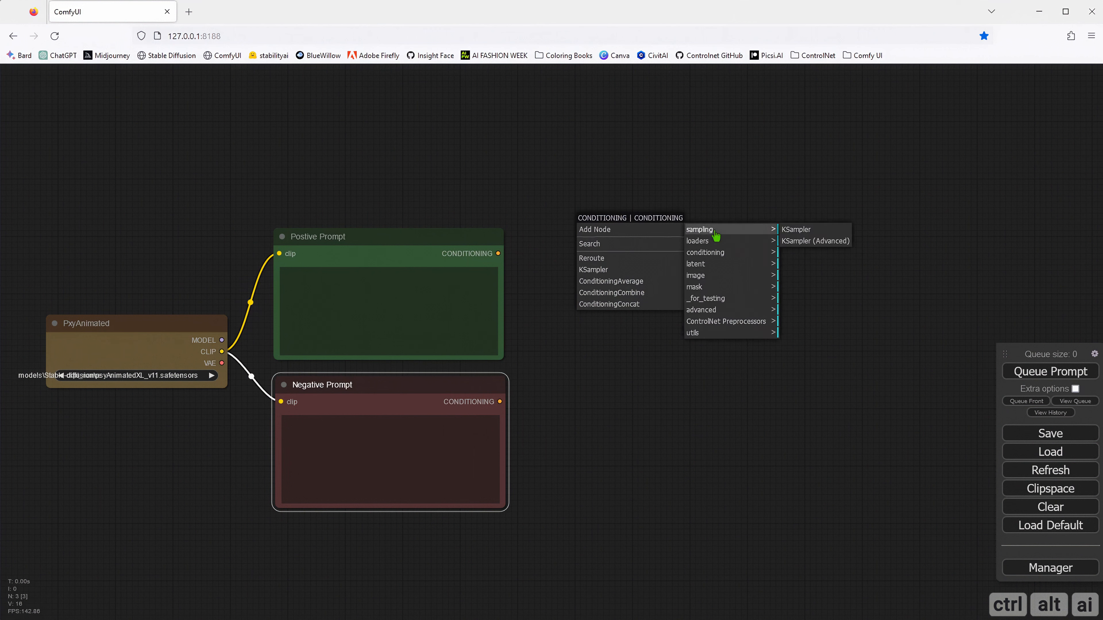
{"action": "left_click", "coordinate": [804, 242]}
{"action": "left_click_drag", "start_coordinate": [646, 227], "coordinate": [644, 197]}
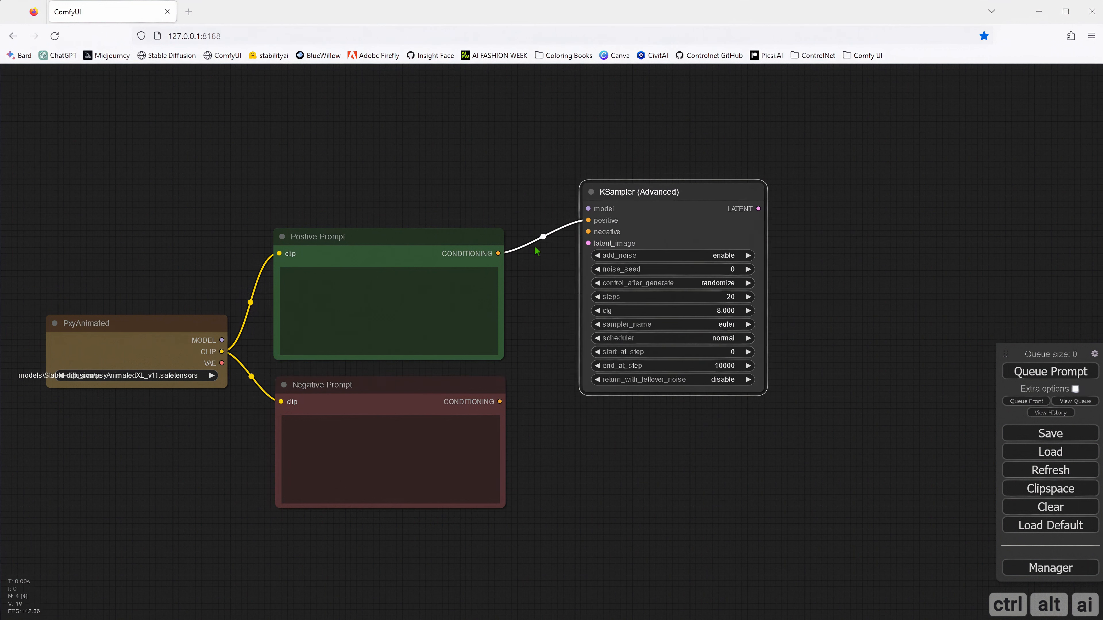
- Connect the positive conditioning, the negative conditioning and the checkpoint's MODEL output to the matching inputs of KSampler (Advanced)
{"action": "left_click_drag", "start_coordinate": [580, 226], "coordinate": [586, 220]}
{"action": "left_click_drag", "start_coordinate": [499, 401], "coordinate": [588, 232]}
{"action": "left_click_drag", "start_coordinate": [222, 339], "coordinate": [592, 211]}
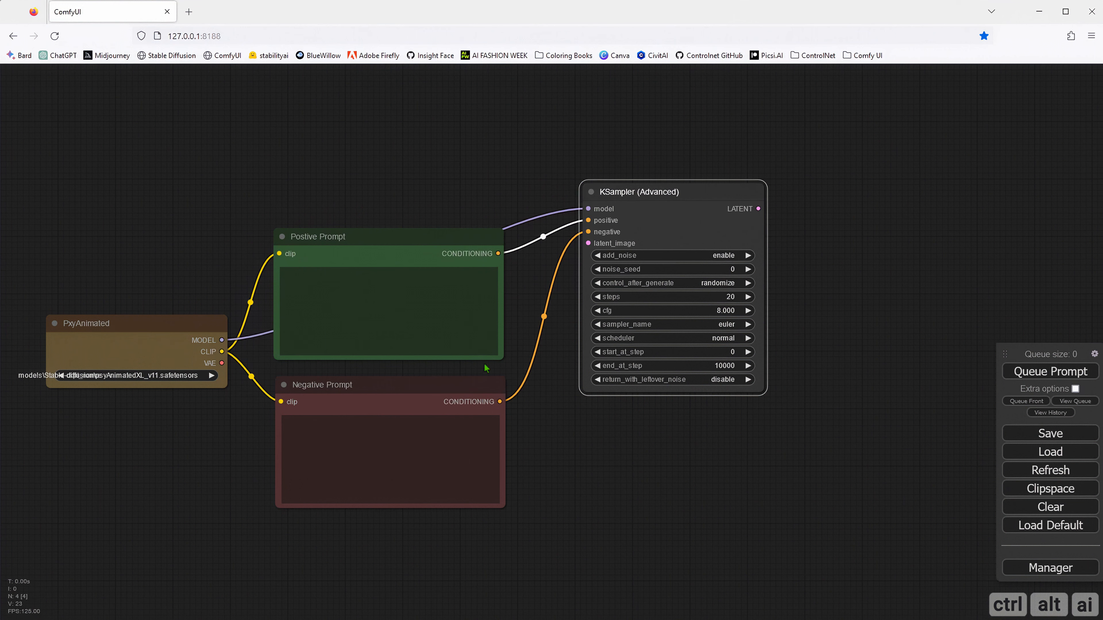
- Add an Empty Latent Image node feeding the sampler's latent_image input and place it below the checkpoint node
{"action": "left_click_drag", "start_coordinate": [588, 243], "coordinate": [173, 475]}
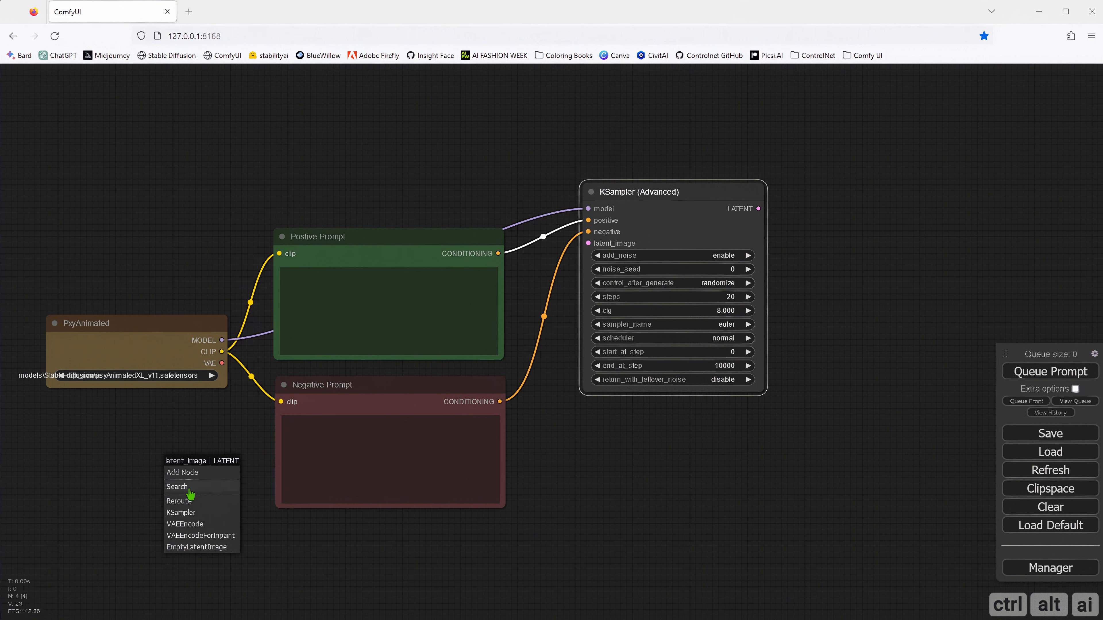
{"action": "left_click", "coordinate": [204, 548]}
{"action": "left_click_drag", "start_coordinate": [217, 468], "coordinate": [107, 463]}
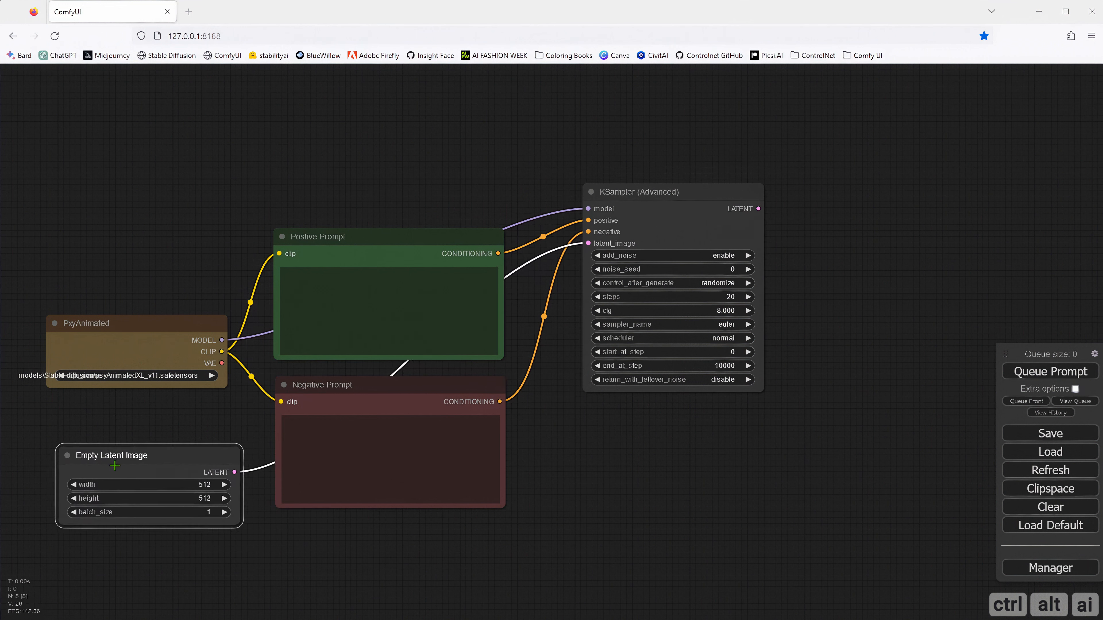
- Set the Empty Latent Image width and height to 1024 each
{"action": "left_click_drag", "start_coordinate": [204, 486], "coordinate": [218, 486]}
{"action": "left_click", "coordinate": [206, 485]}
{"action": "type", "text": "1024"}
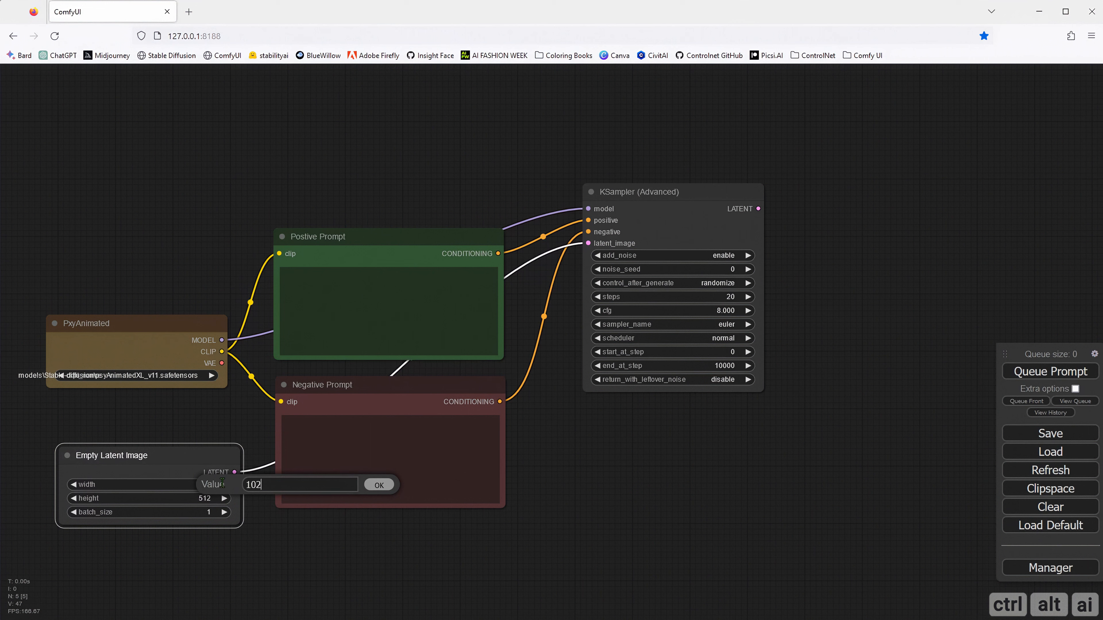
{"action": "left_click", "coordinate": [379, 486]}
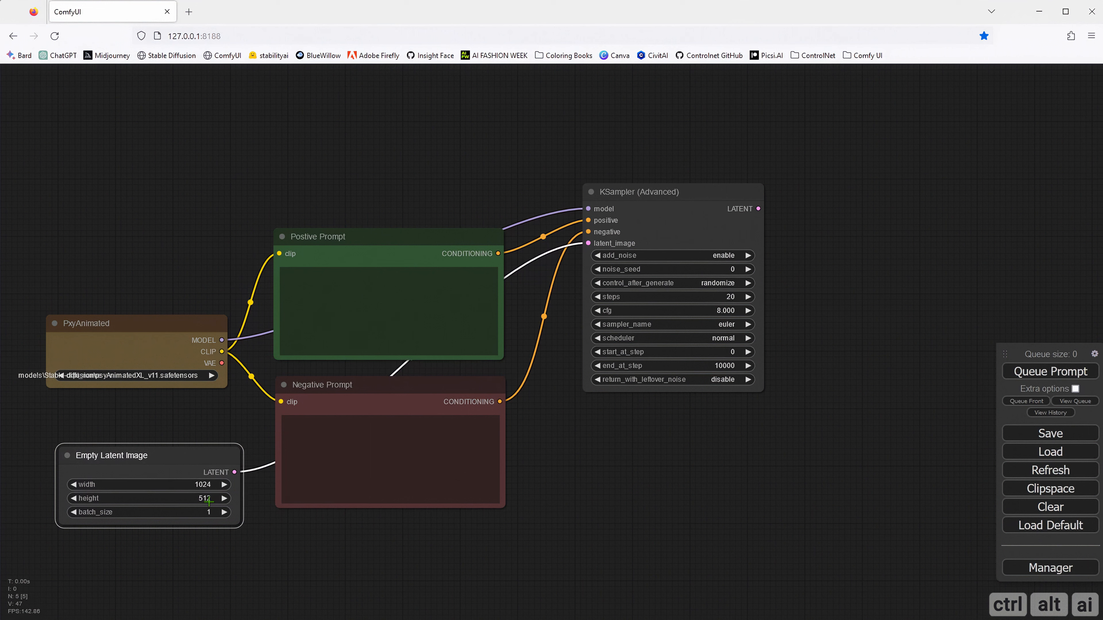
{"action": "left_click", "coordinate": [210, 498]}
{"action": "left_click_drag", "start_coordinate": [266, 497], "coordinate": [219, 498]}
{"action": "type", "text": "1024"}
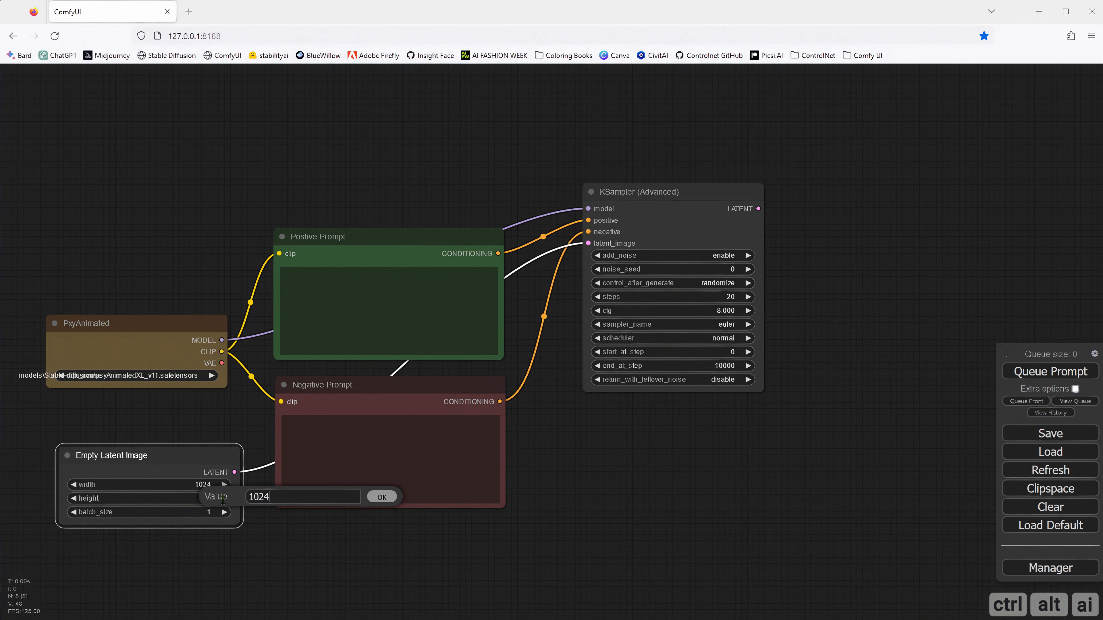
{"action": "key", "text": "Return"}
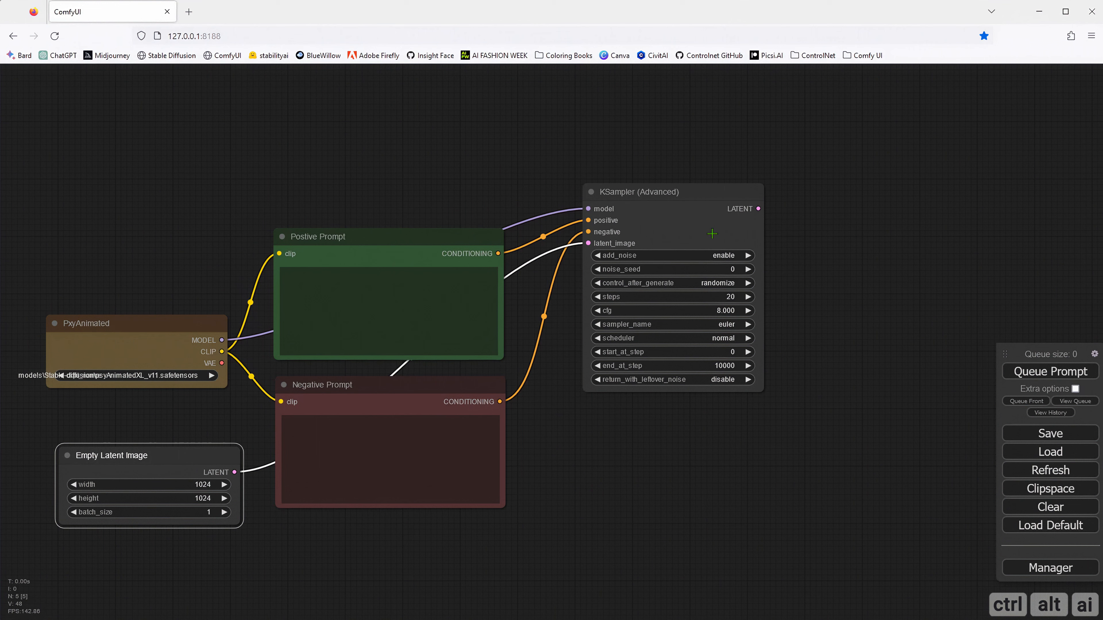
- Move KSampler (Advanced) closer to the prompt nodes and set its steps to 100
{"action": "left_click_drag", "start_coordinate": [670, 205], "coordinate": [629, 213]}
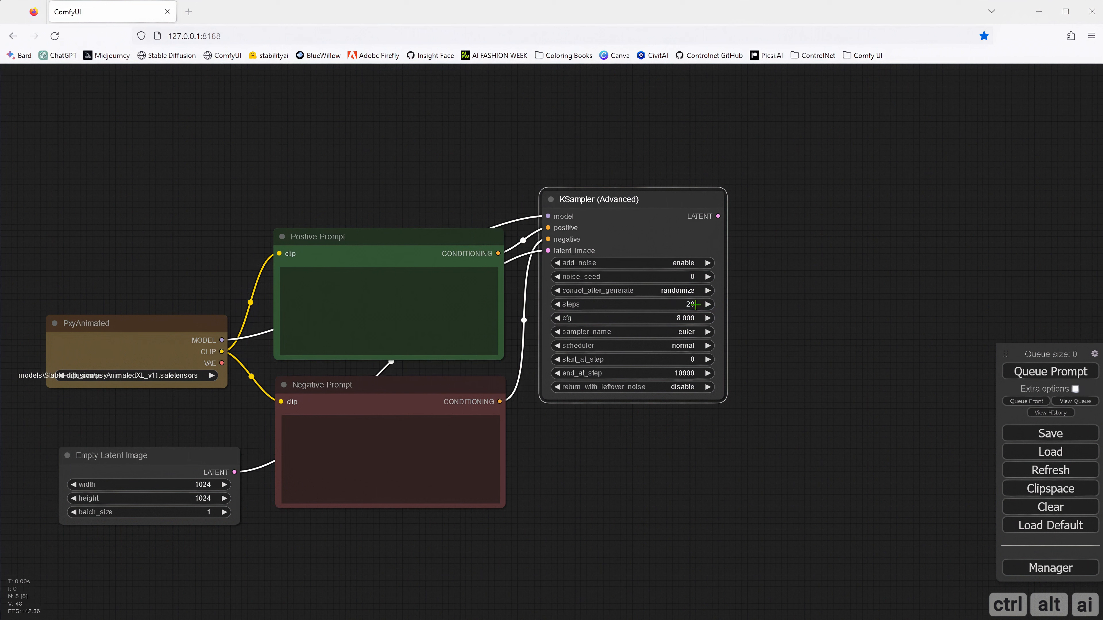
{"action": "left_click", "coordinate": [695, 305]}
{"action": "left_click_drag", "start_coordinate": [748, 303], "coordinate": [694, 307]}
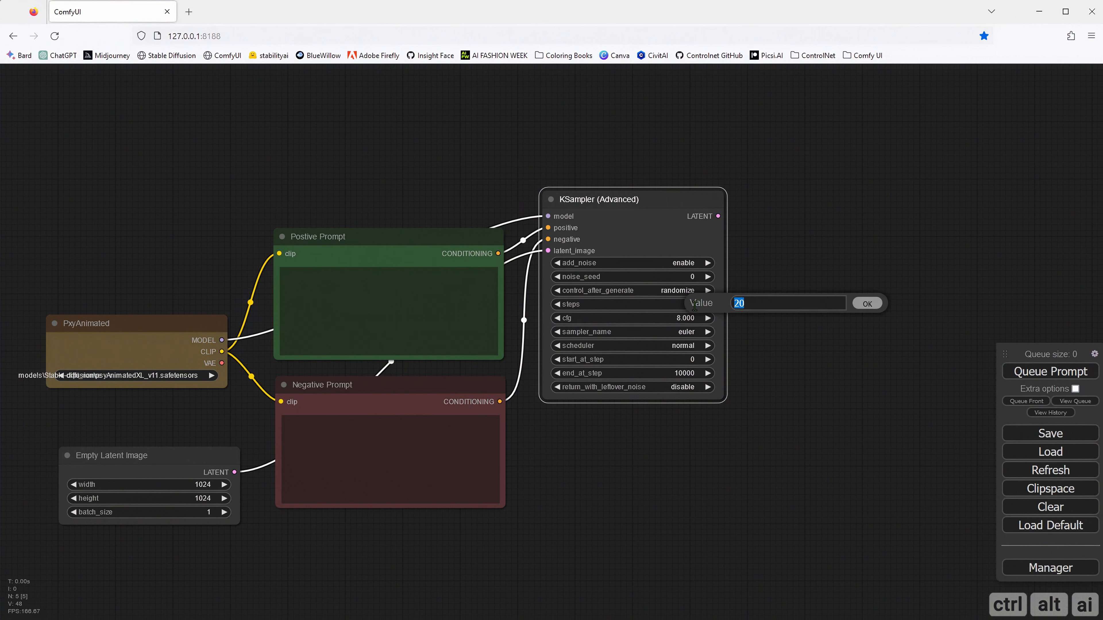
{"action": "type", "text": "200"}
{"action": "key", "text": "Return"}
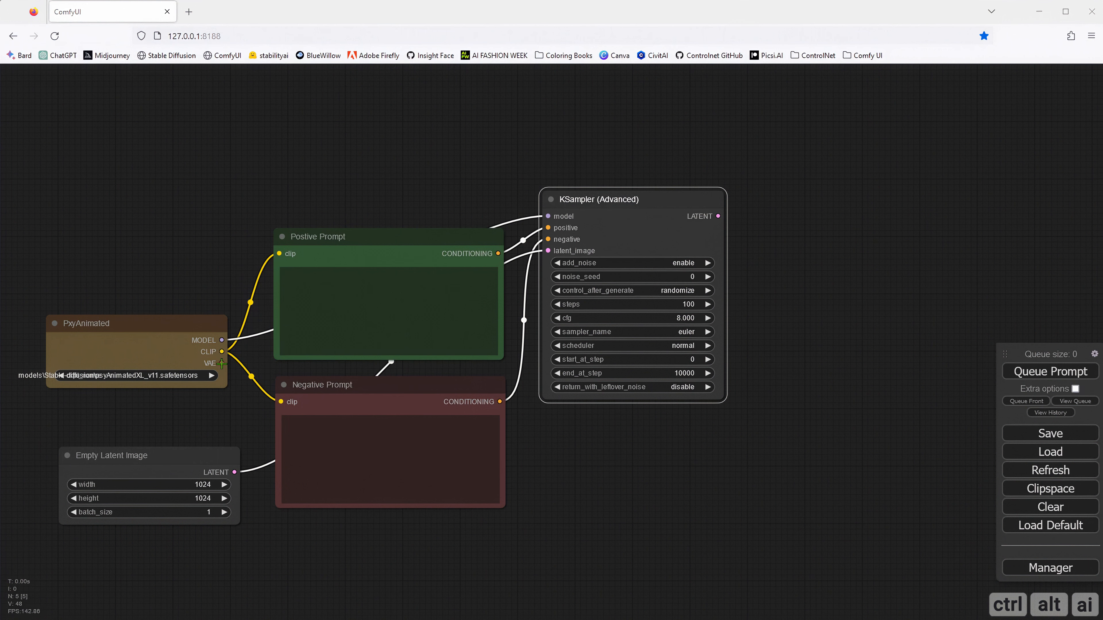
- Add a VAE Decode node fed by the checkpoint's VAE and the sampler's LATENT, and attach a Preview Image node to its IMAGE output
{"action": "scroll", "coordinate": [517, 392], "scroll_direction": "down", "scroll_amount": 1}
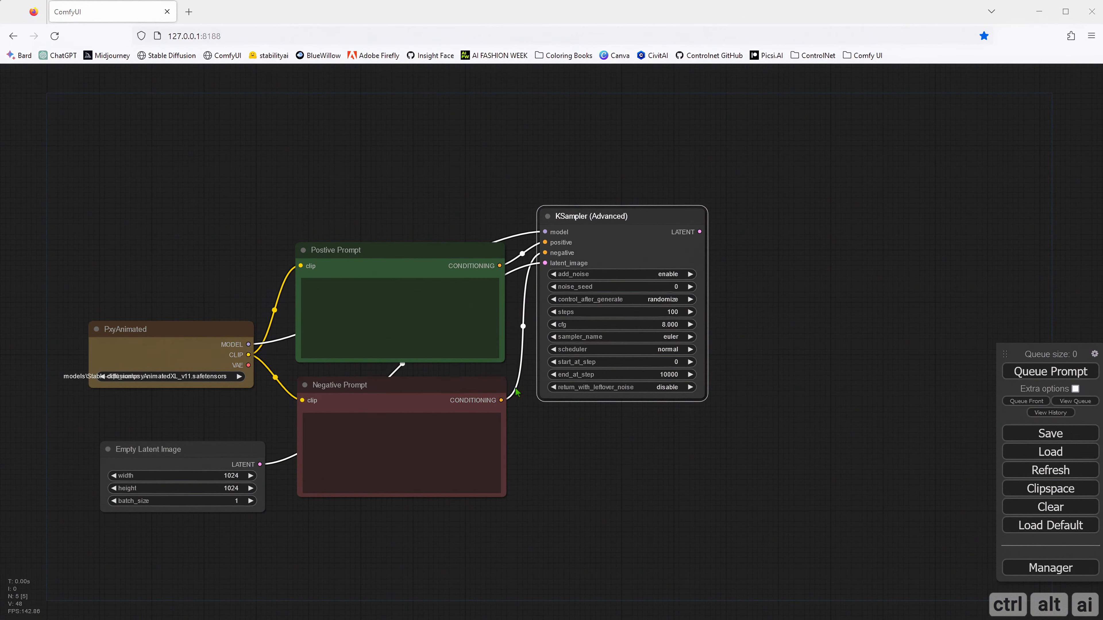
{"action": "scroll", "coordinate": [513, 394], "scroll_direction": "down", "scroll_amount": 1}
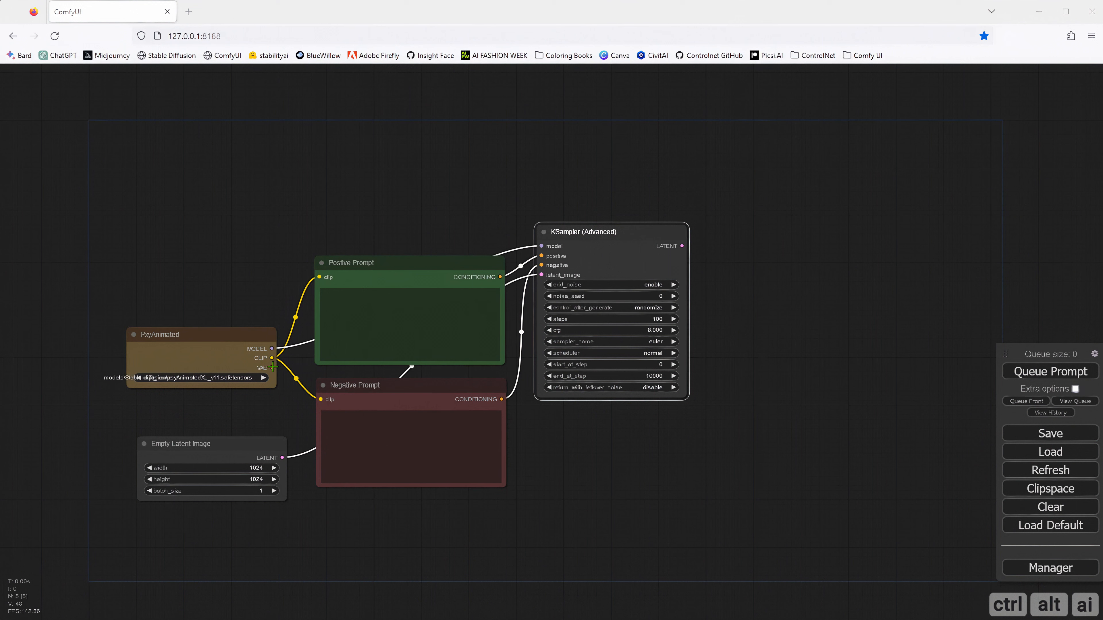
{"action": "left_click_drag", "start_coordinate": [272, 368], "coordinate": [575, 315]}
{"action": "left_click_drag", "start_coordinate": [699, 217], "coordinate": [712, 177]}
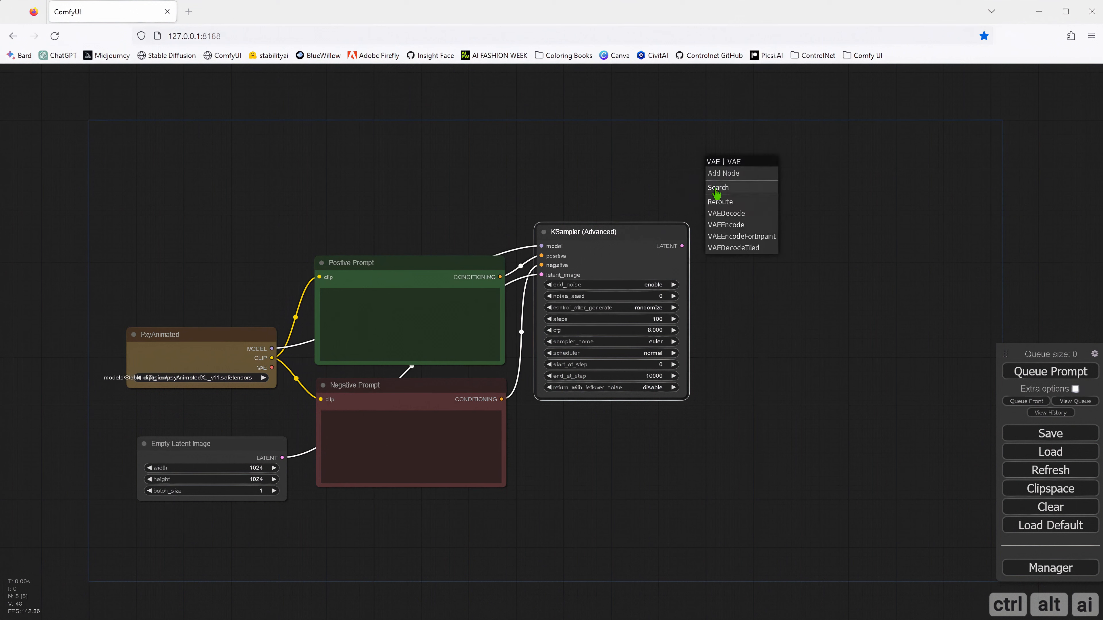
{"action": "left_click", "coordinate": [734, 214]}
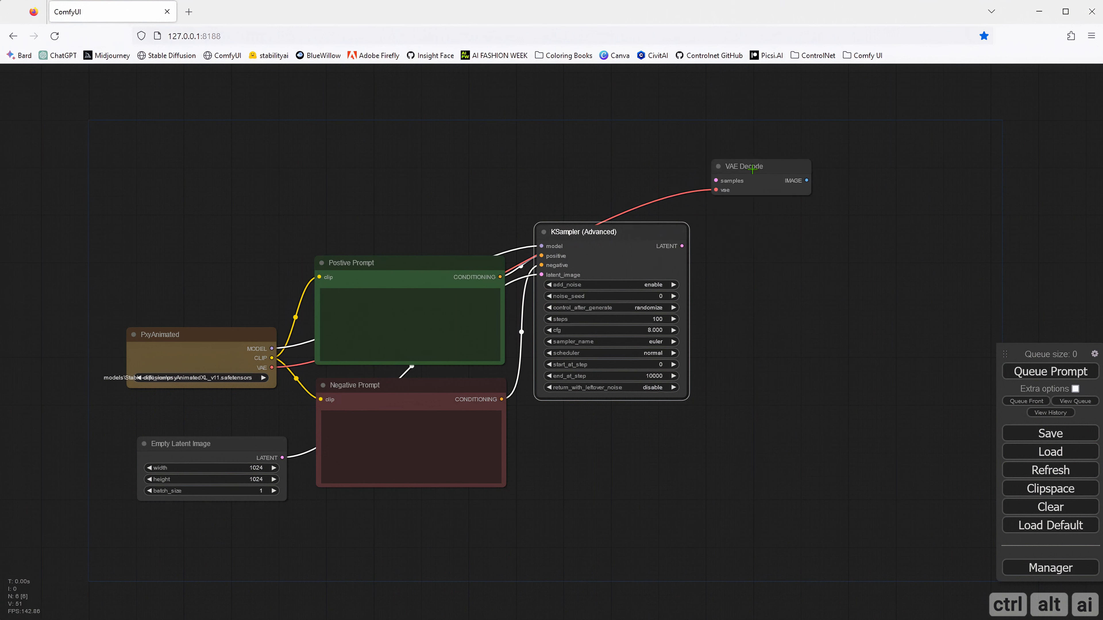
{"action": "left_click_drag", "start_coordinate": [752, 170], "coordinate": [785, 227]}
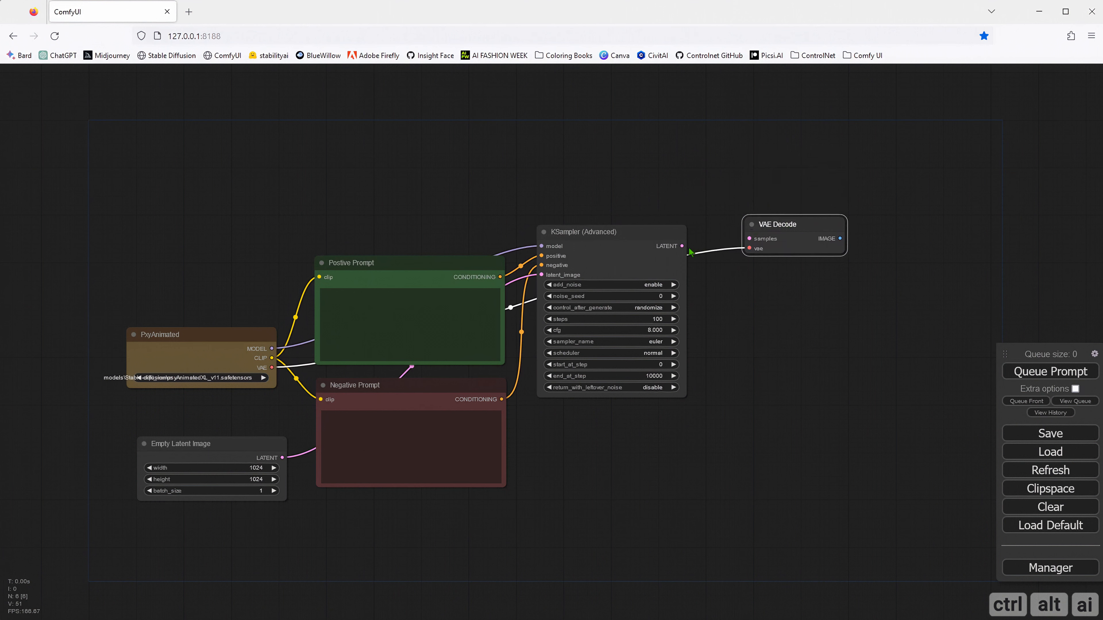
{"action": "left_click_drag", "start_coordinate": [682, 245], "coordinate": [873, 296]}
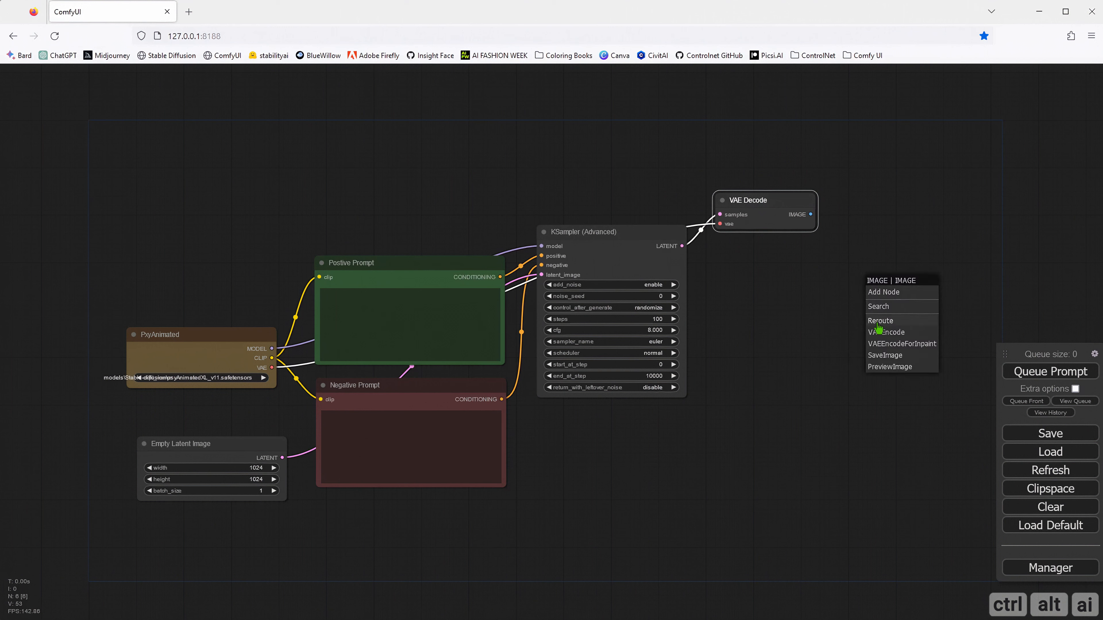
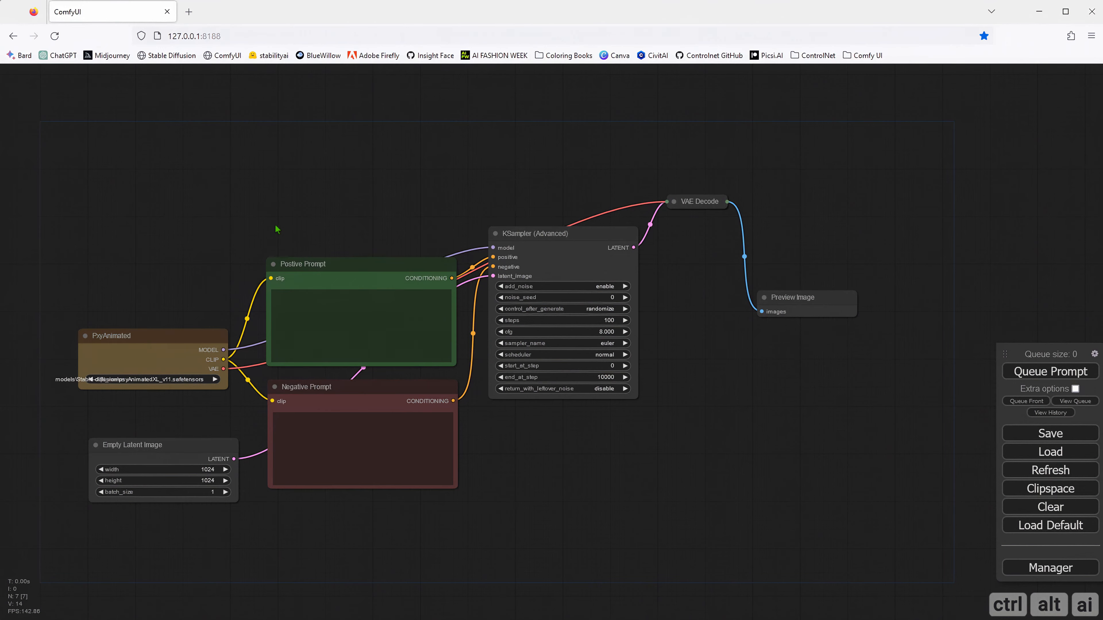
- Enter "Psychedelic style artwork, single cherry blossom tree with neon leaves flying, sharp, dark background, vector, flat, illustration" as positive prompt and queue the generation
{"action": "scroll", "coordinate": [277, 229], "scroll_direction": "up", "scroll_amount": 8}
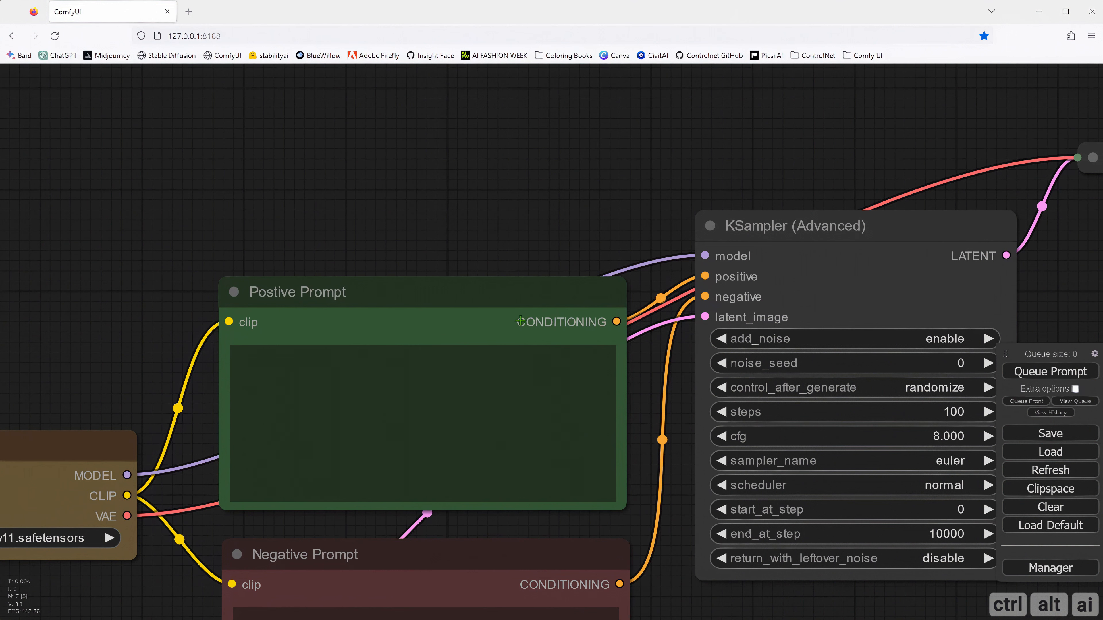
{"action": "left_click", "coordinate": [300, 371]}
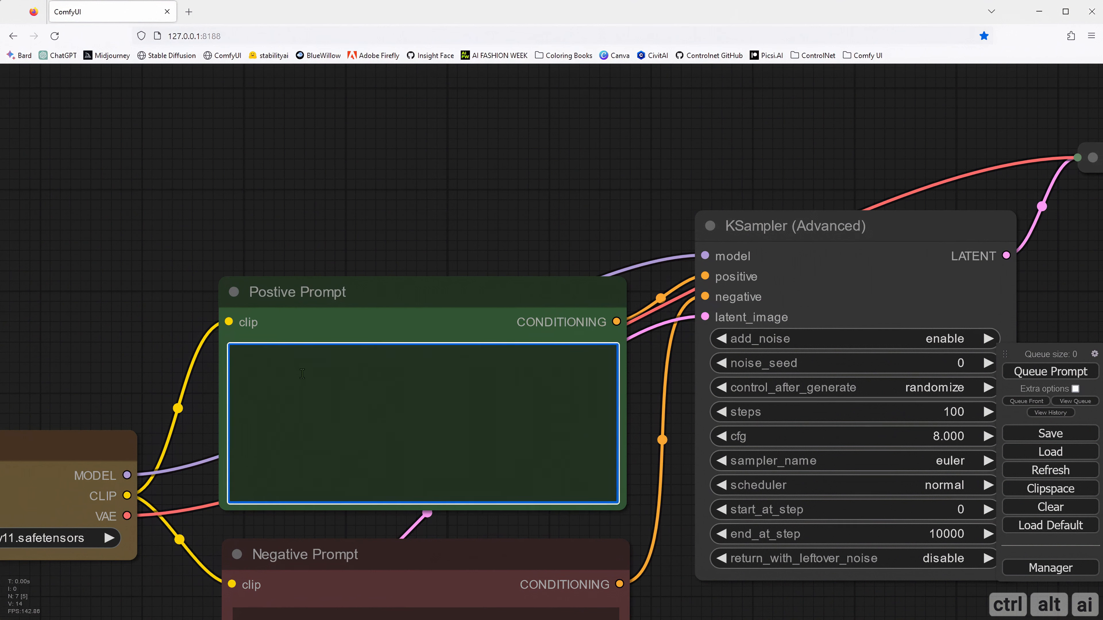
{"action": "type", "text": "Psychedelic style artwork, single cherry blossom tree with neon leaves flying, sharp, dark background, vector, flat, illustration"}
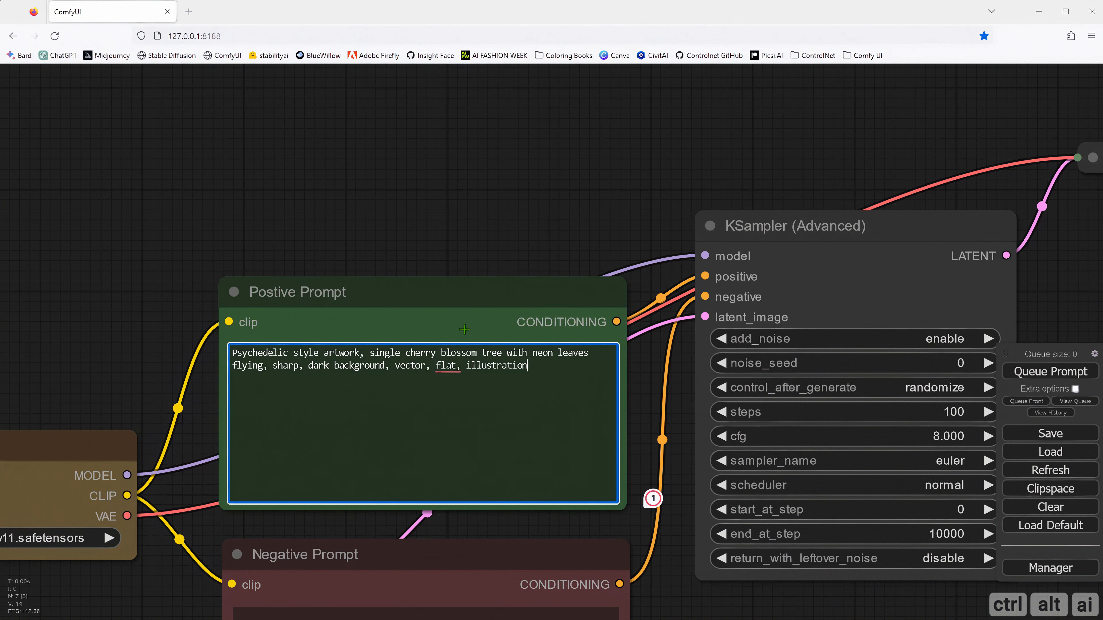
{"action": "scroll", "coordinate": [447, 239], "scroll_direction": "down", "scroll_amount": 8}
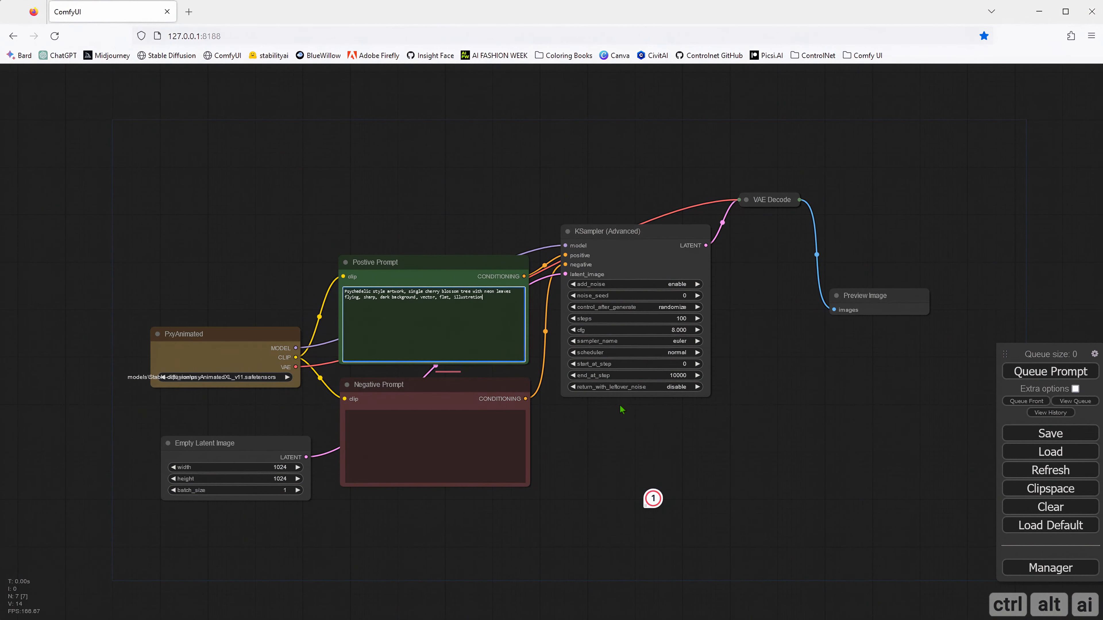
{"action": "scroll", "coordinate": [621, 410], "scroll_direction": "down", "scroll_amount": 1}
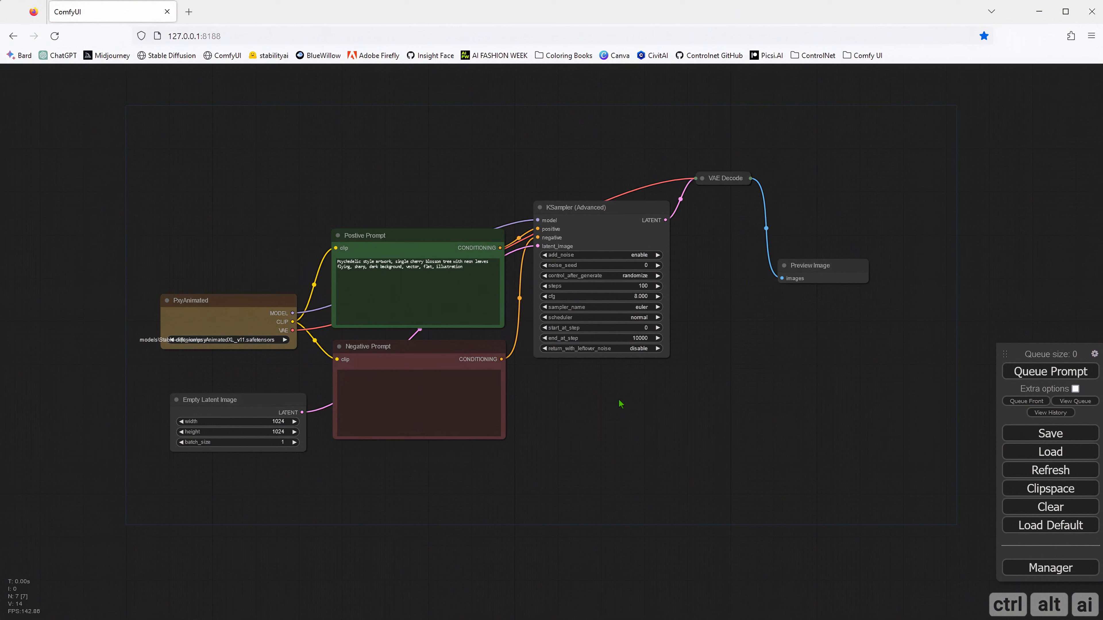
{"action": "left_click", "coordinate": [1033, 377]}
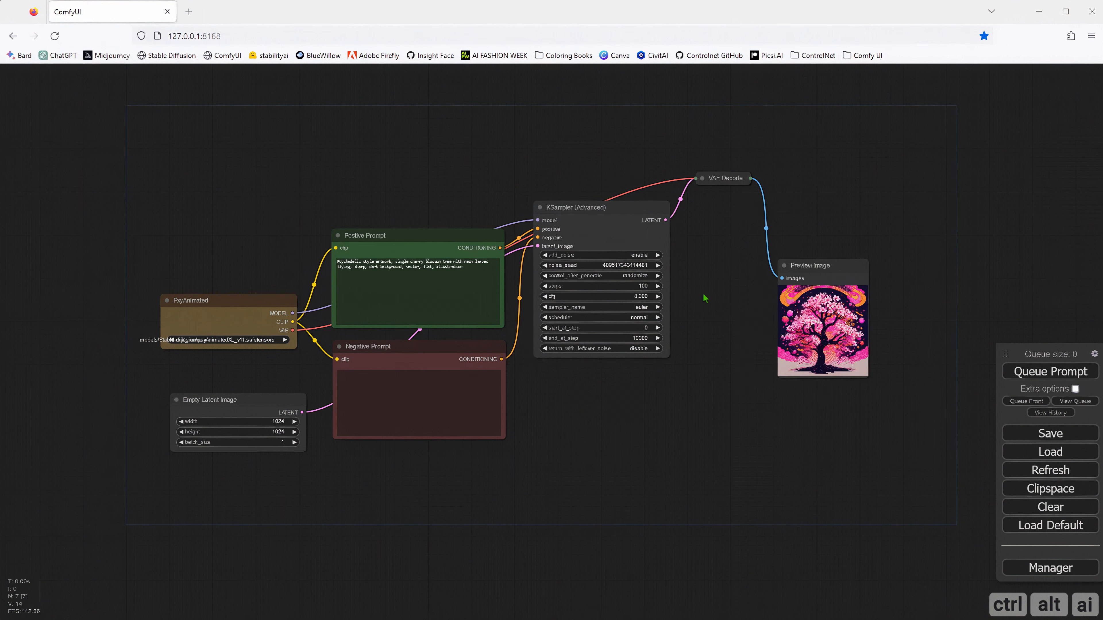
- Move the Preview Image node below VAE Decode and enlarge it to view the generated image in detail
{"action": "left_click_drag", "start_coordinate": [816, 293], "coordinate": [741, 261]}
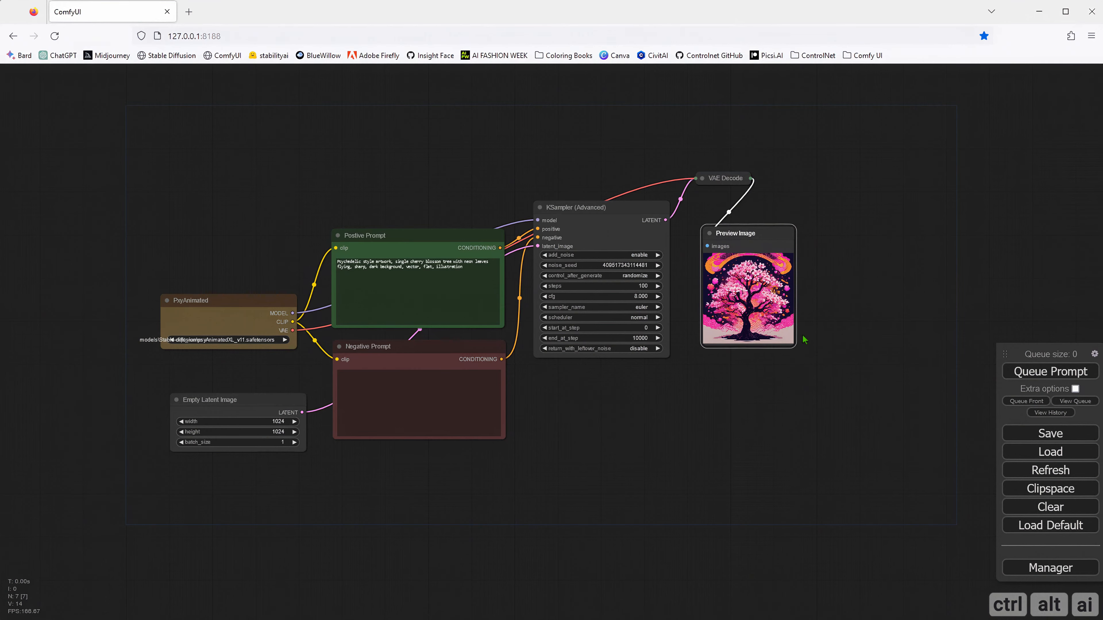
{"action": "left_click_drag", "start_coordinate": [794, 345], "coordinate": [961, 537]}
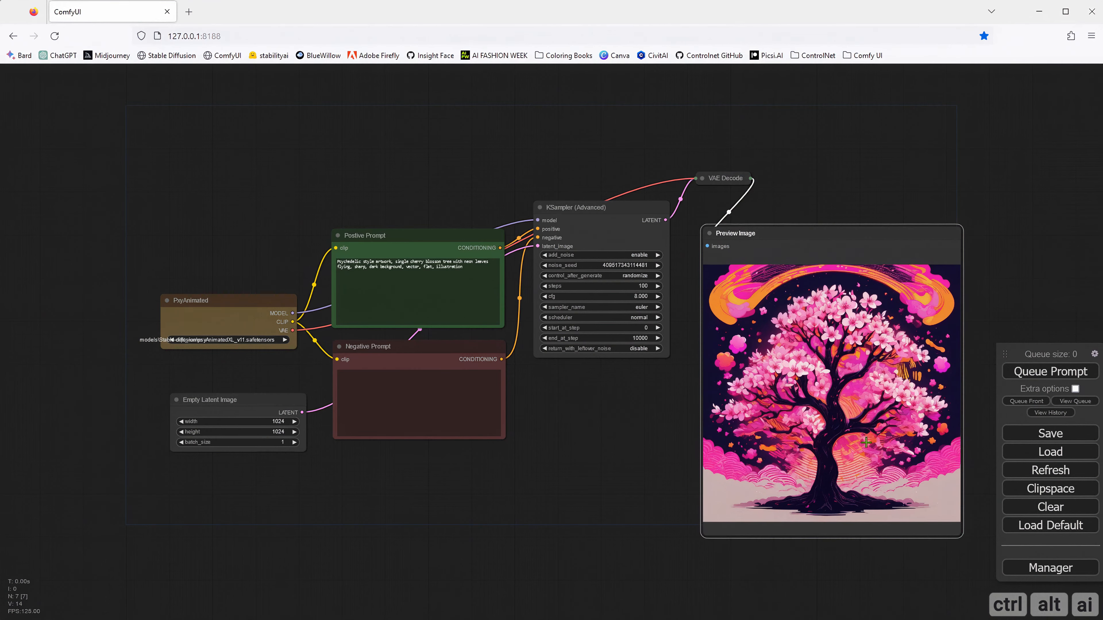
{"action": "scroll", "coordinate": [866, 442], "scroll_direction": "up", "scroll_amount": 6}
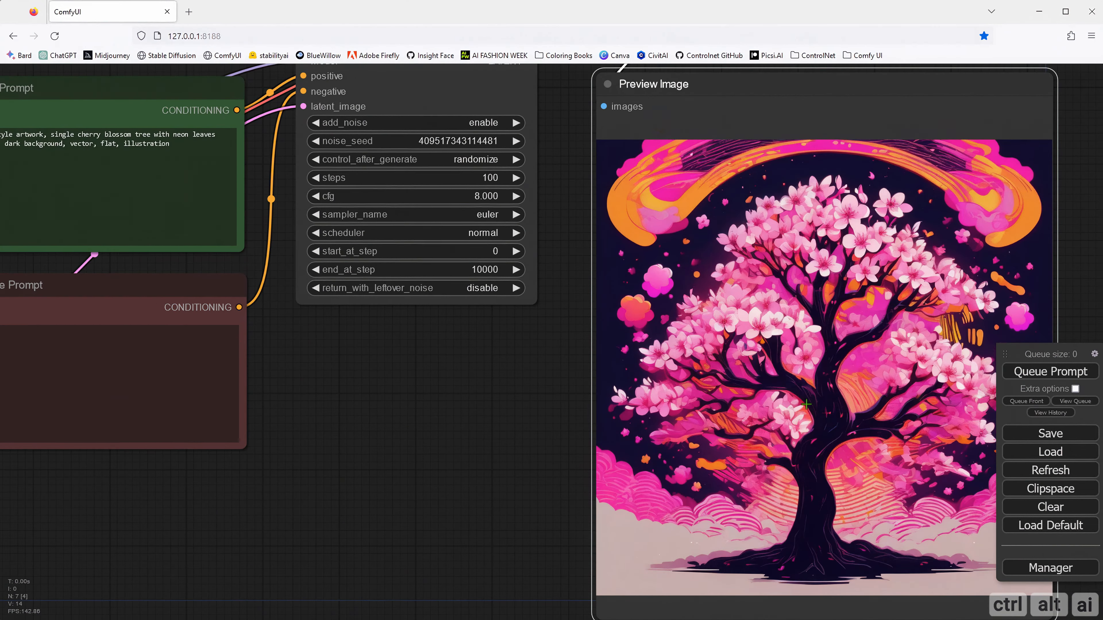
- Set the Empty Latent Image batch_size to 4
{"action": "scroll", "coordinate": [806, 405], "scroll_direction": "down", "scroll_amount": 4}
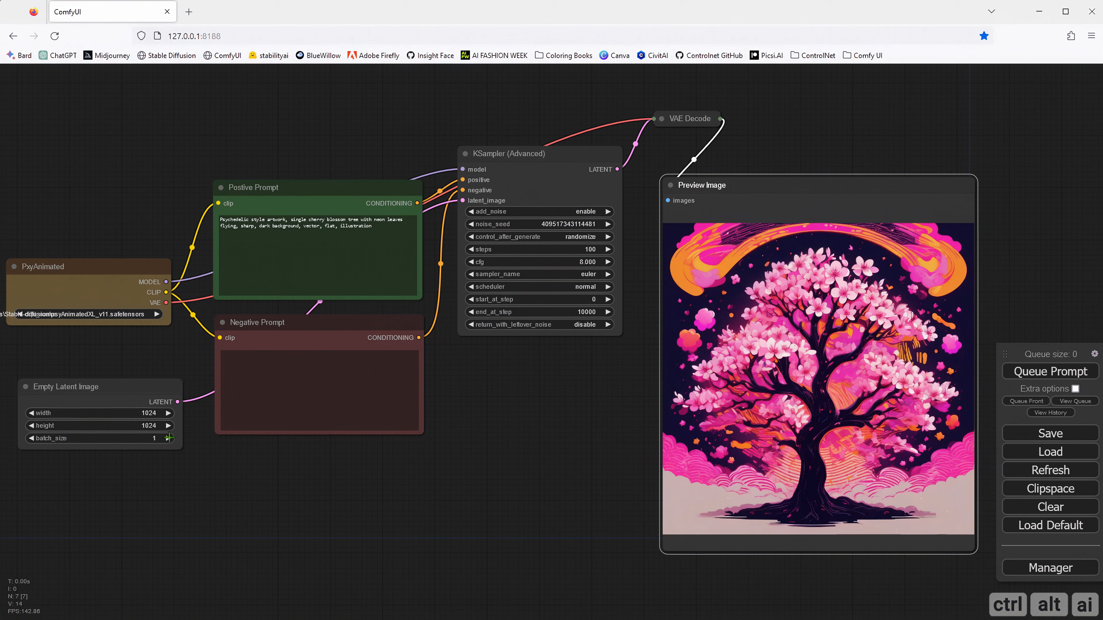
{"action": "left_click", "coordinate": [168, 439]}
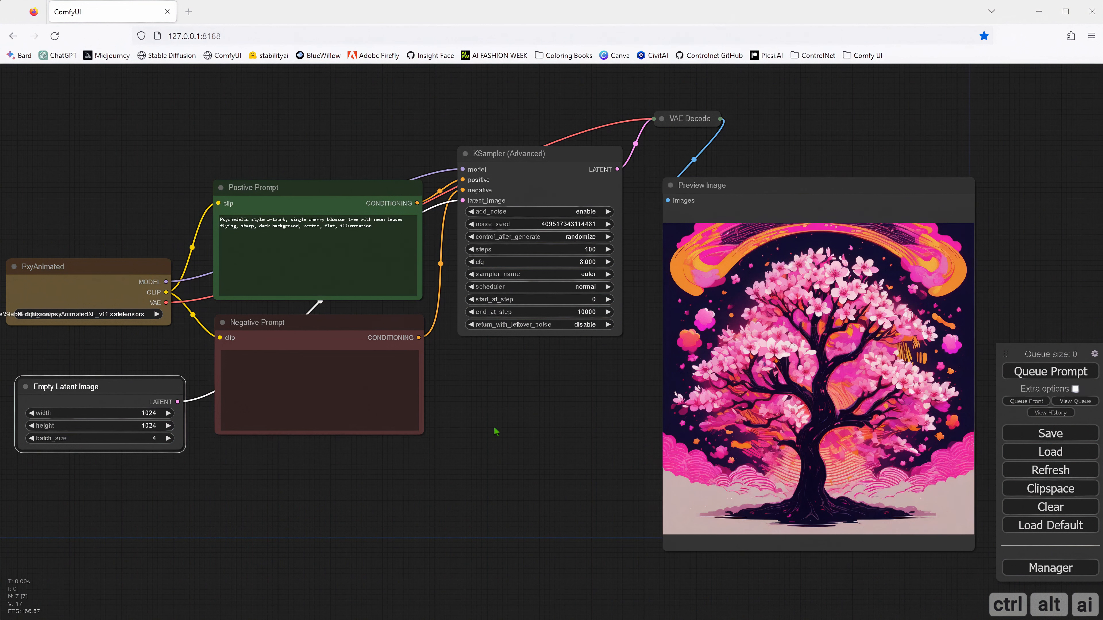
{"action": "scroll", "coordinate": [531, 388], "scroll_direction": "down", "scroll_amount": 1}
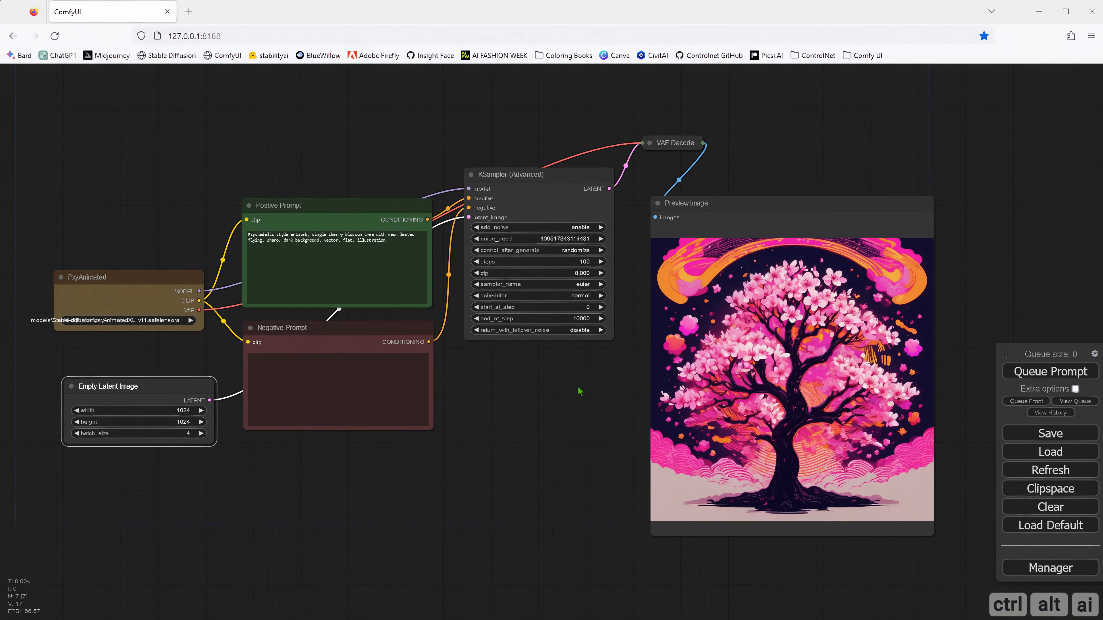
{"action": "scroll", "coordinate": [651, 367], "scroll_direction": "up", "scroll_amount": 2}
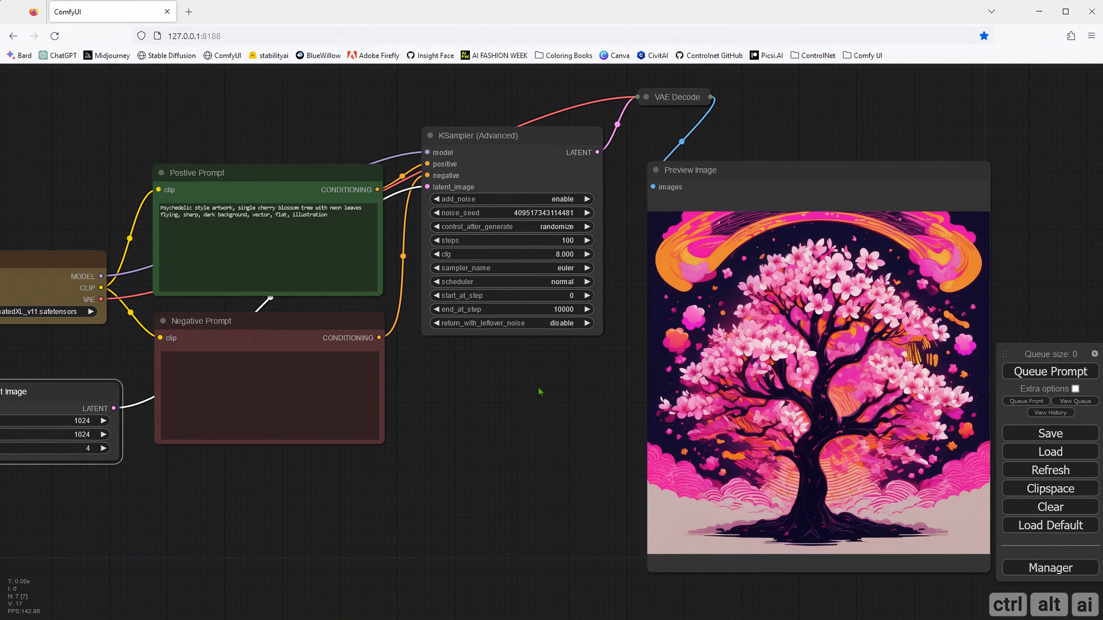
{"action": "scroll", "coordinate": [540, 393], "scroll_direction": "down", "scroll_amount": 1}
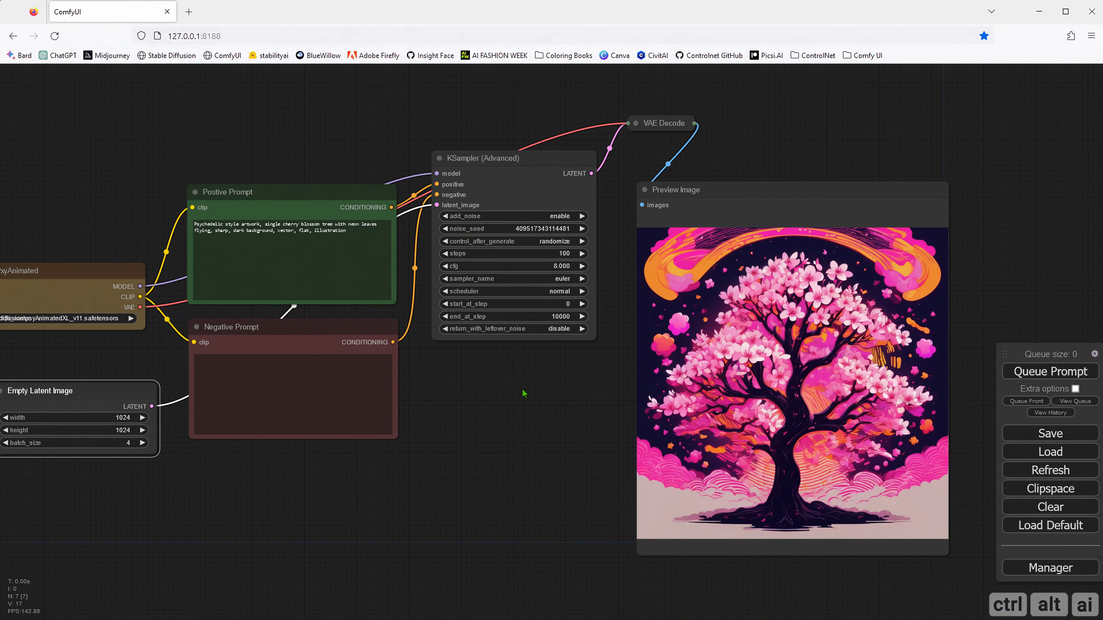
- Queue the prompt to generate the batch of four images
{"action": "left_click", "coordinate": [1030, 374]}
{"action": "left_click_drag", "start_coordinate": [393, 412], "coordinate": [319, 412]}
{"action": "scroll", "coordinate": [348, 326], "scroll_direction": "up", "scroll_amount": 1}
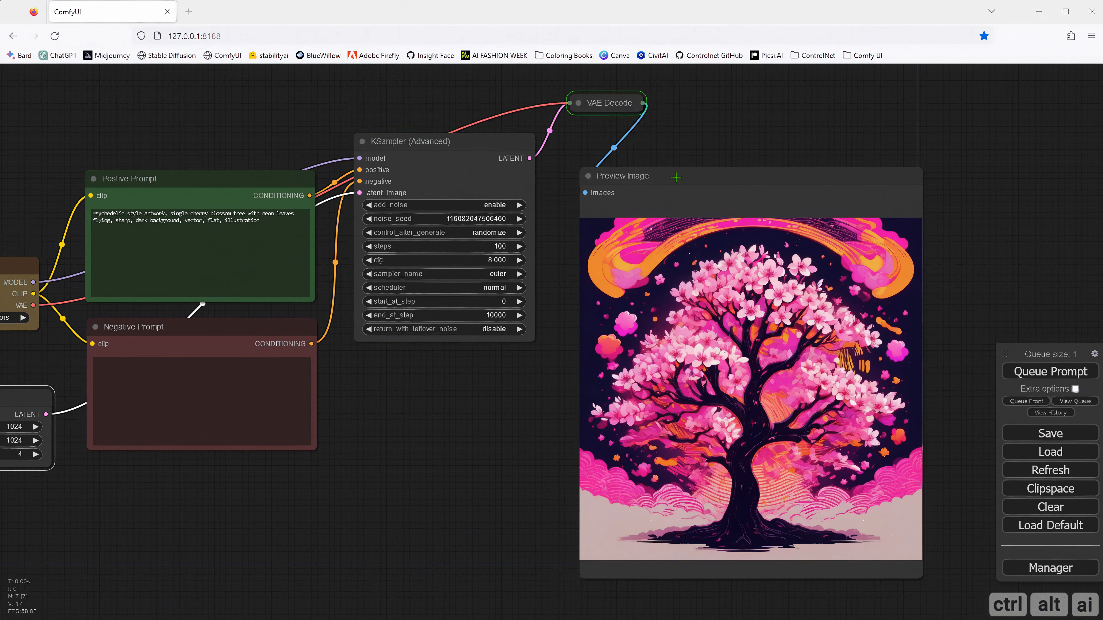
- View each of the four batch images enlarged in Preview Image, and move that node farther from the sampler
{"action": "left_click", "coordinate": [667, 204]}
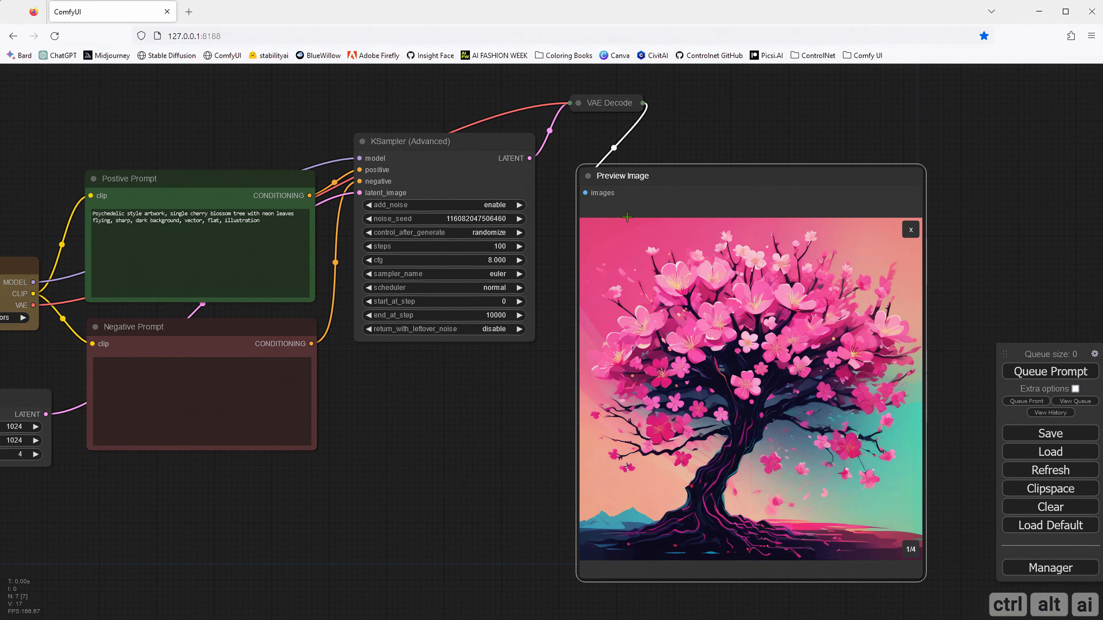
{"action": "left_click", "coordinate": [910, 230]}
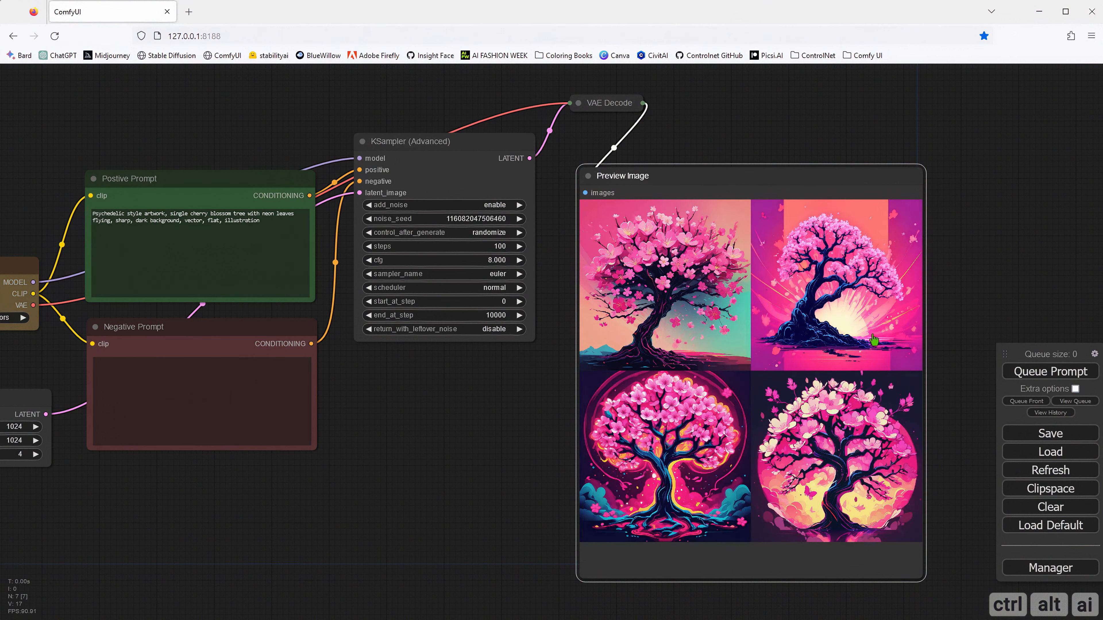
{"action": "left_click", "coordinate": [685, 303]}
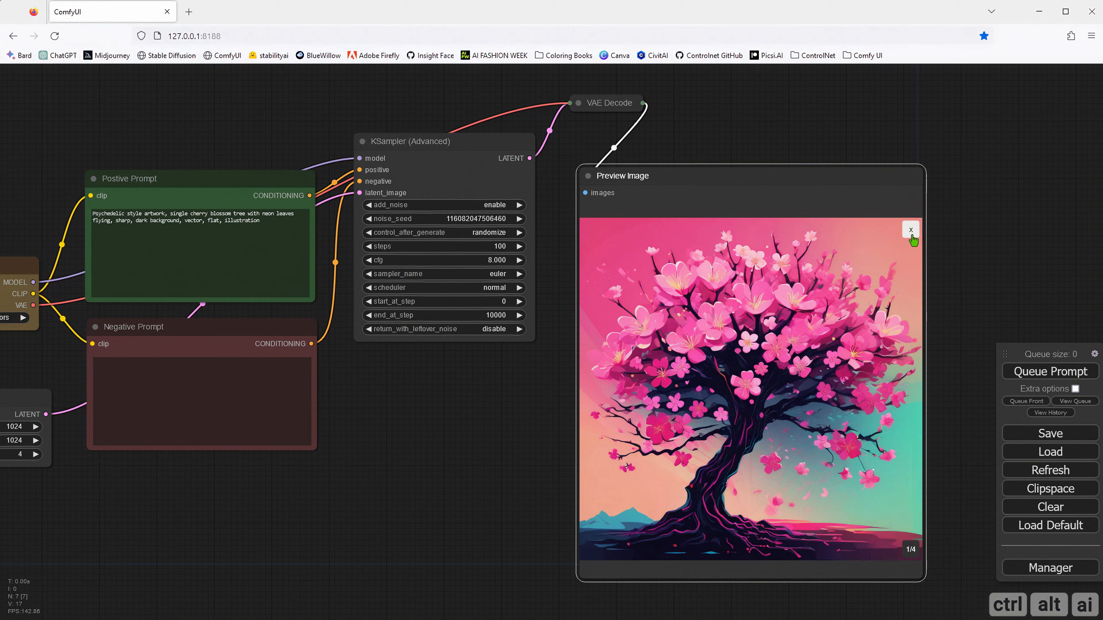
{"action": "left_click", "coordinate": [911, 230]}
{"action": "left_click", "coordinate": [722, 378]}
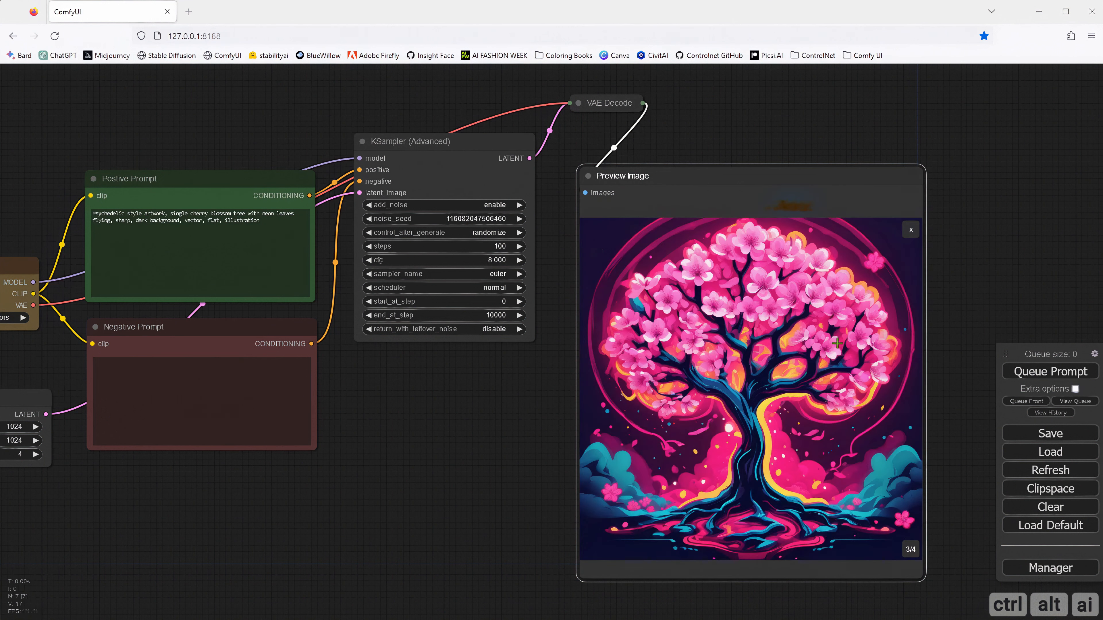
{"action": "left_click", "coordinate": [910, 229]}
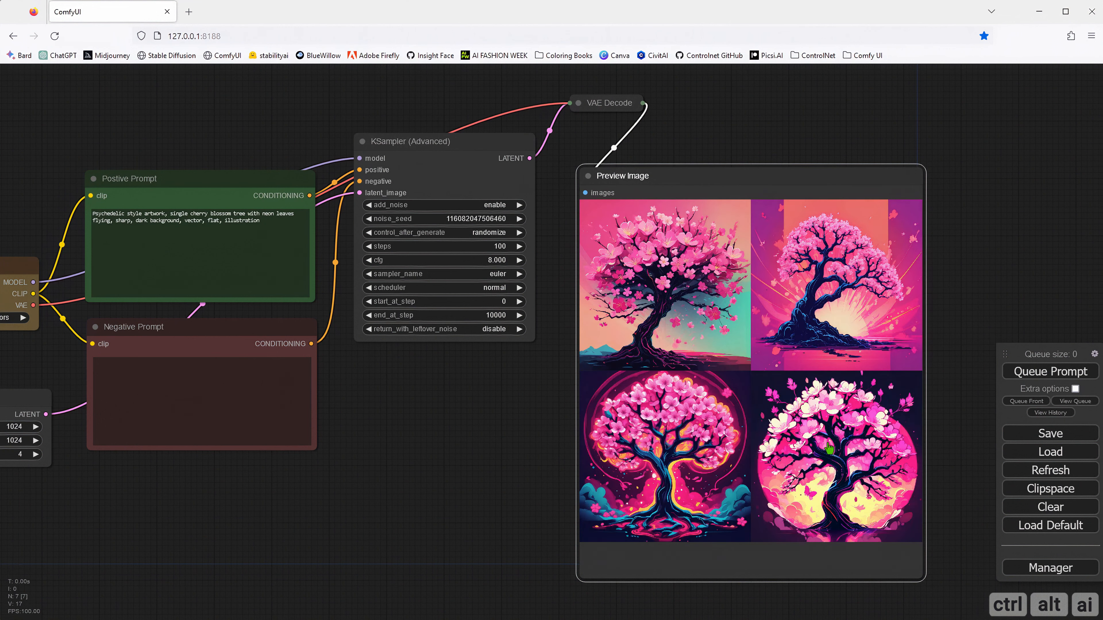
{"action": "left_click", "coordinate": [758, 406]}
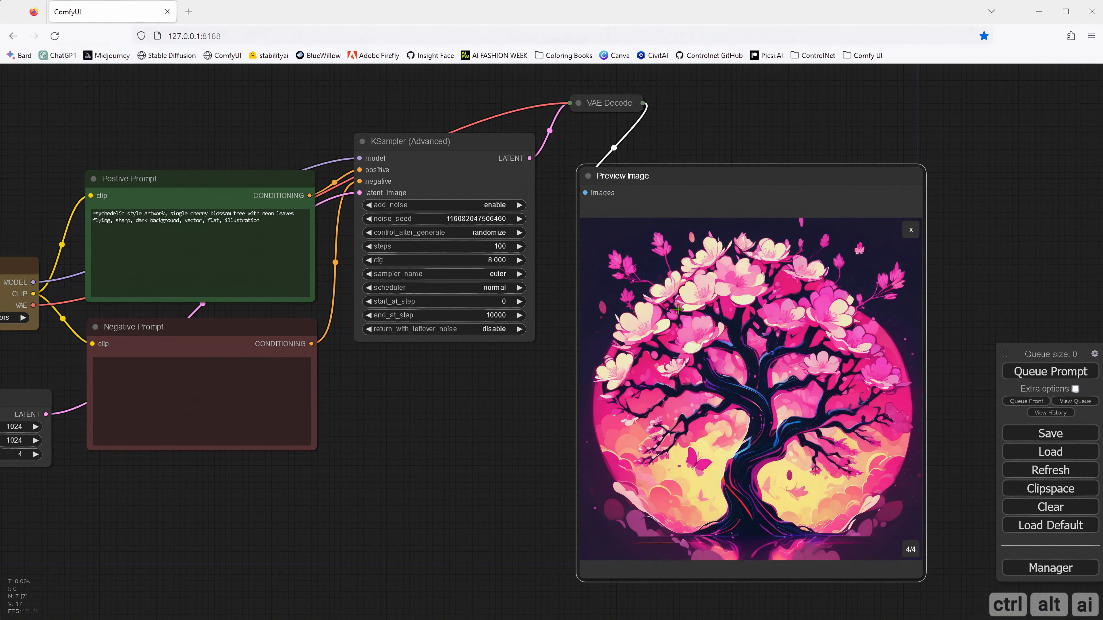
{"action": "left_click", "coordinate": [911, 230]}
{"action": "left_click", "coordinate": [845, 285]}
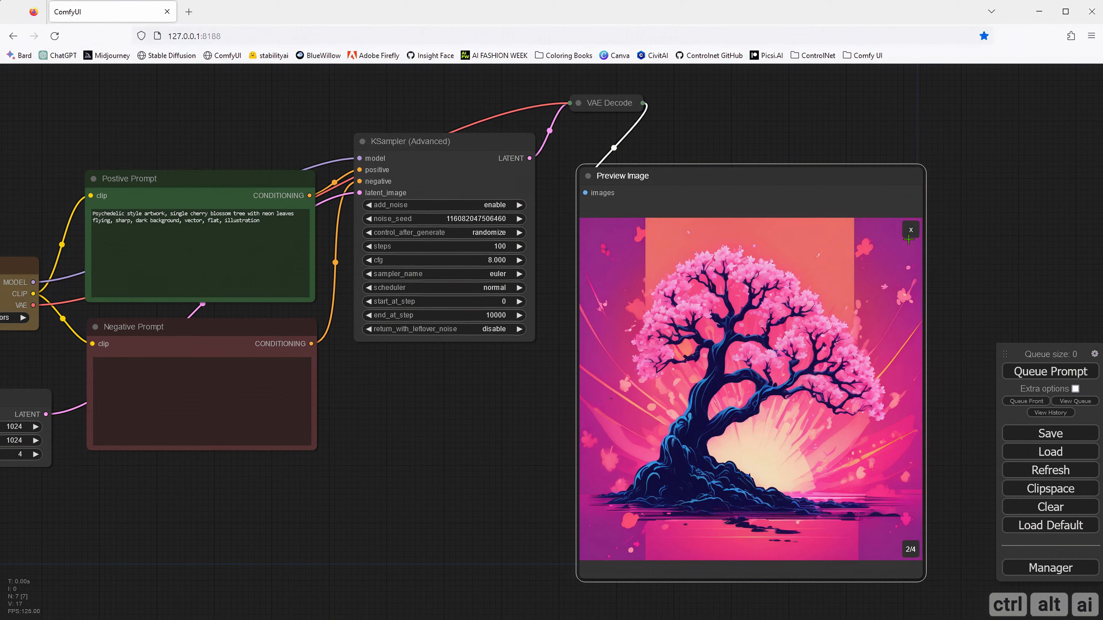
{"action": "left_click", "coordinate": [911, 229]}
{"action": "left_click_drag", "start_coordinate": [683, 178], "coordinate": [788, 156]}
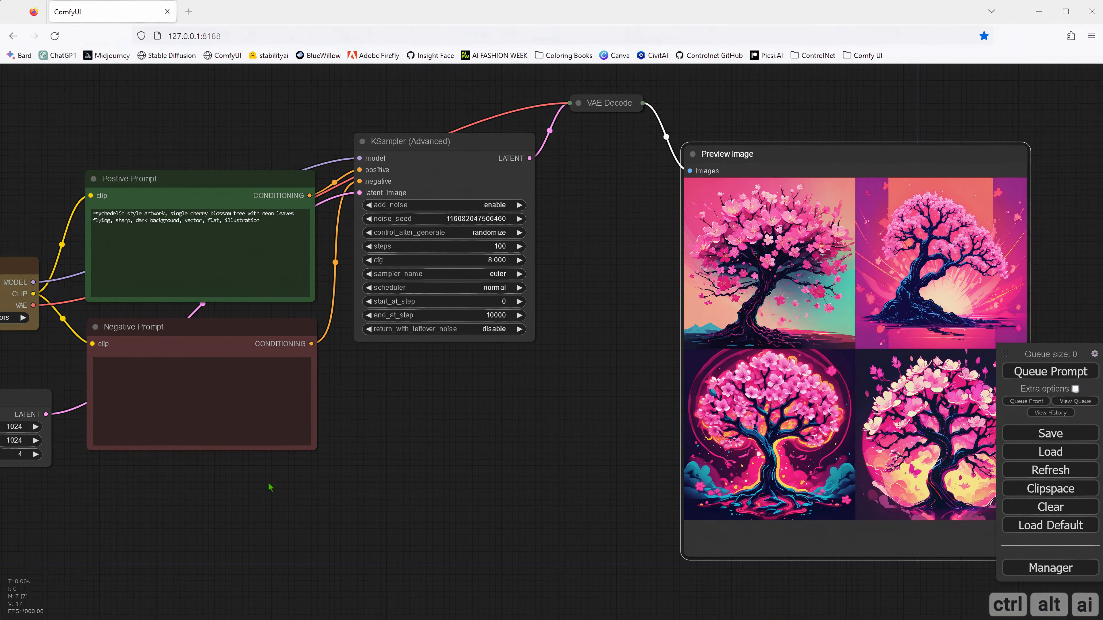
- Nest the positive and negative prompt nodes into one node named "Prompts", and enlarge it so both text boxes are readable
{"action": "left_click_drag", "start_coordinate": [272, 489], "coordinate": [296, 498]}
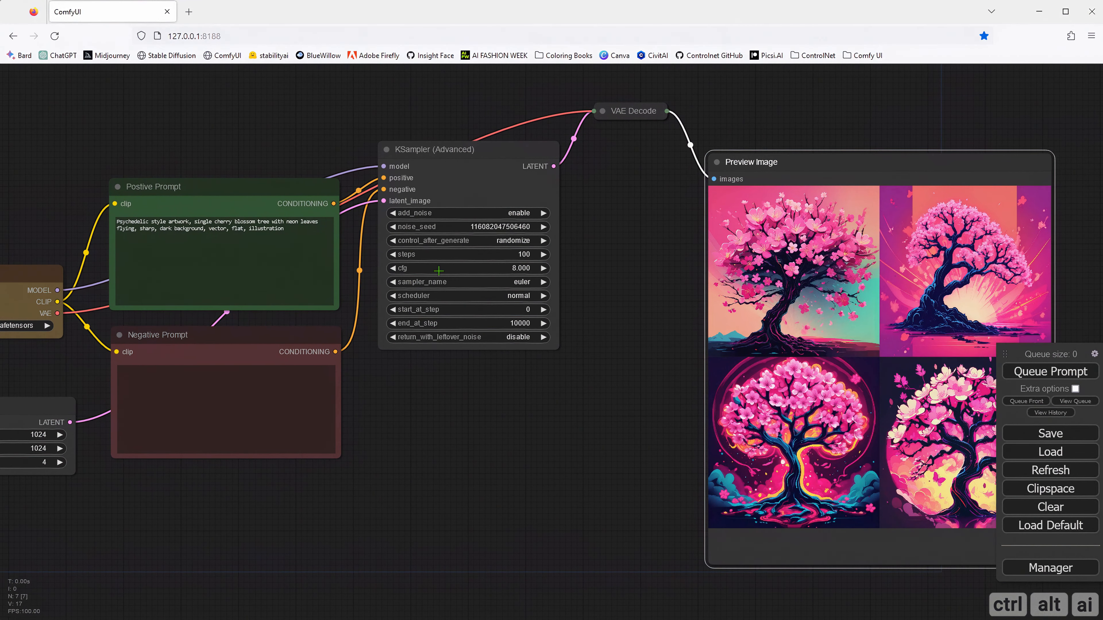
{"action": "left_click_drag", "start_coordinate": [435, 421], "coordinate": [588, 449]}
{"action": "left_click", "coordinate": [354, 226]}
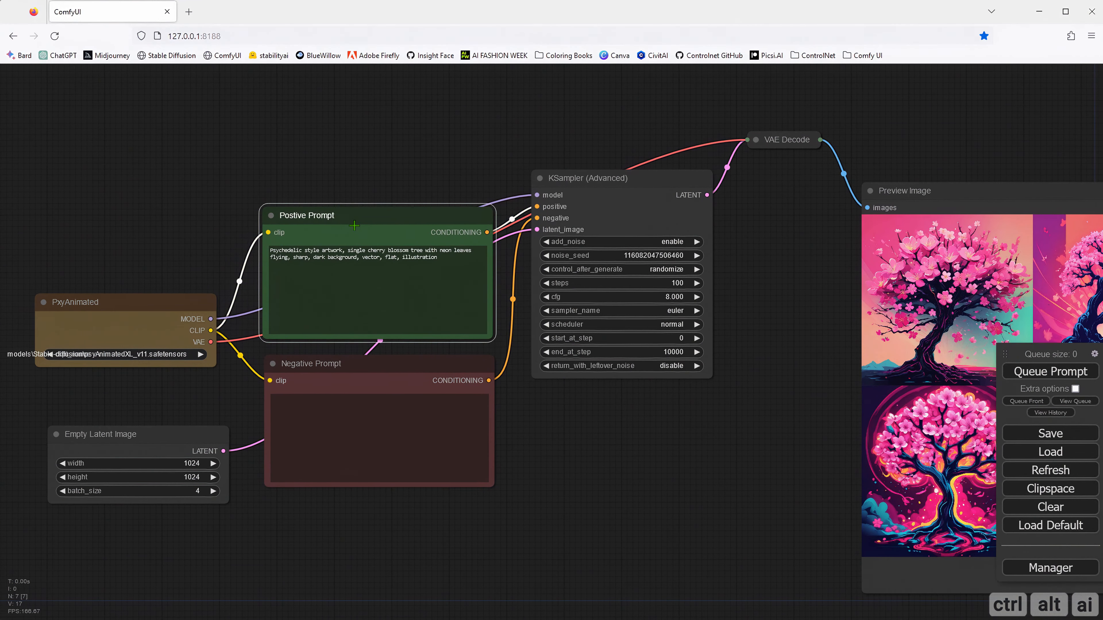
{"action": "left_click", "coordinate": [375, 372], "text": "shift"}
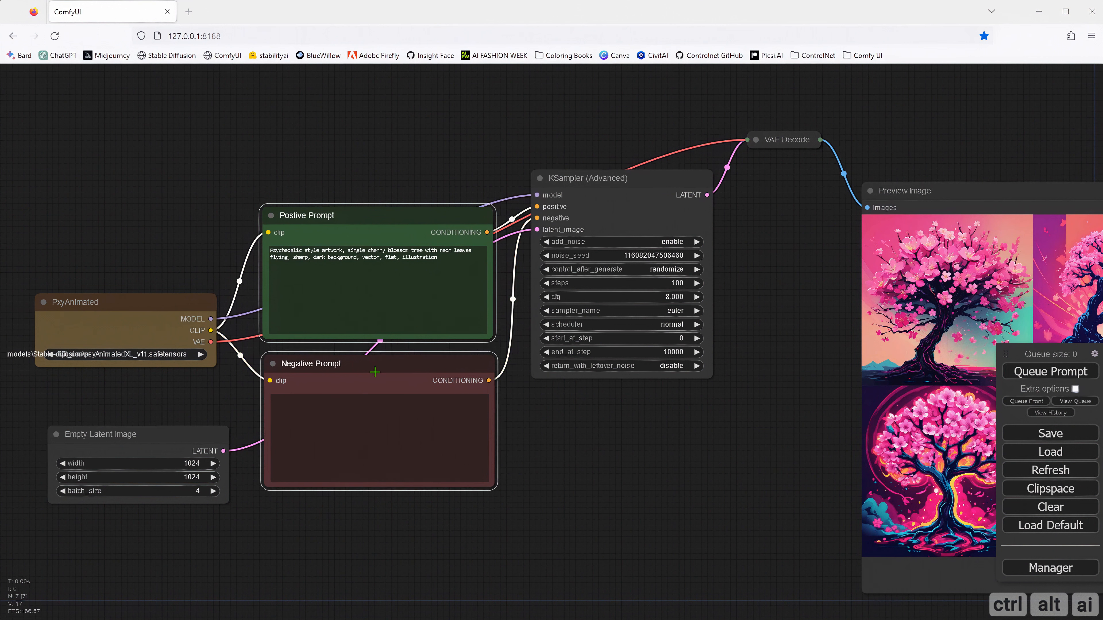
{"action": "right_click", "coordinate": [375, 372]}
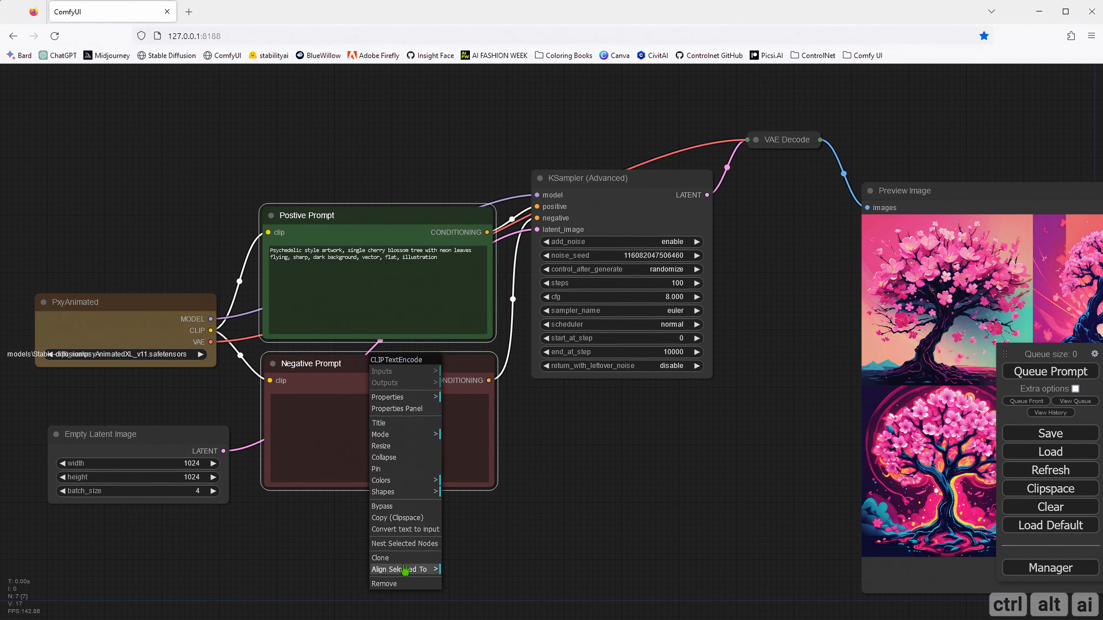
{"action": "left_click", "coordinate": [416, 551]}
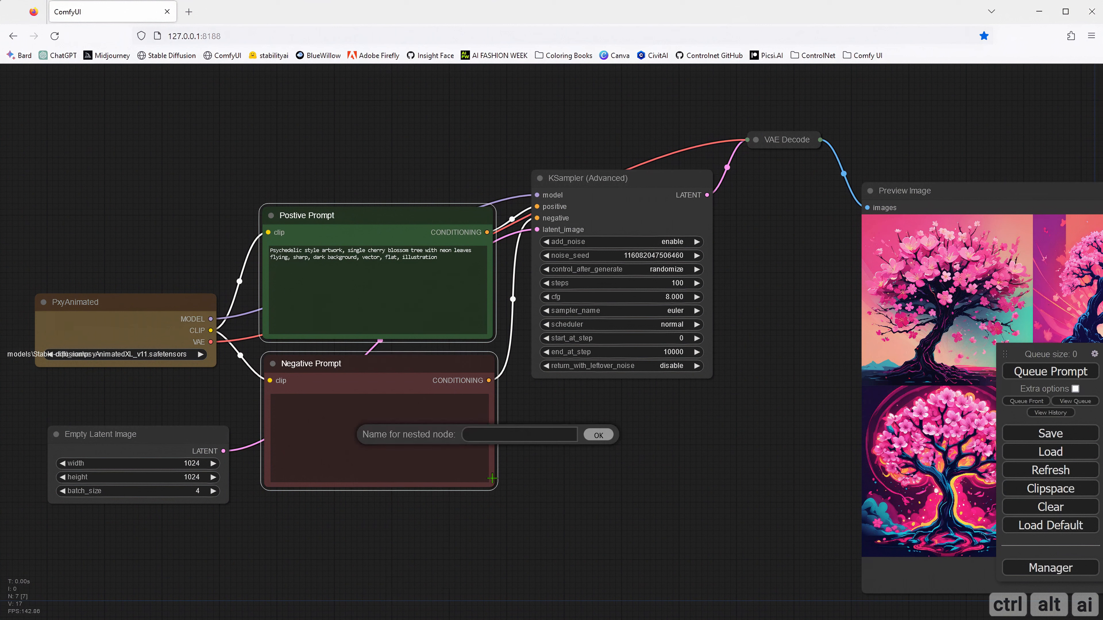
{"action": "type", "text": "Prompts"}
{"action": "left_click", "coordinate": [598, 435]}
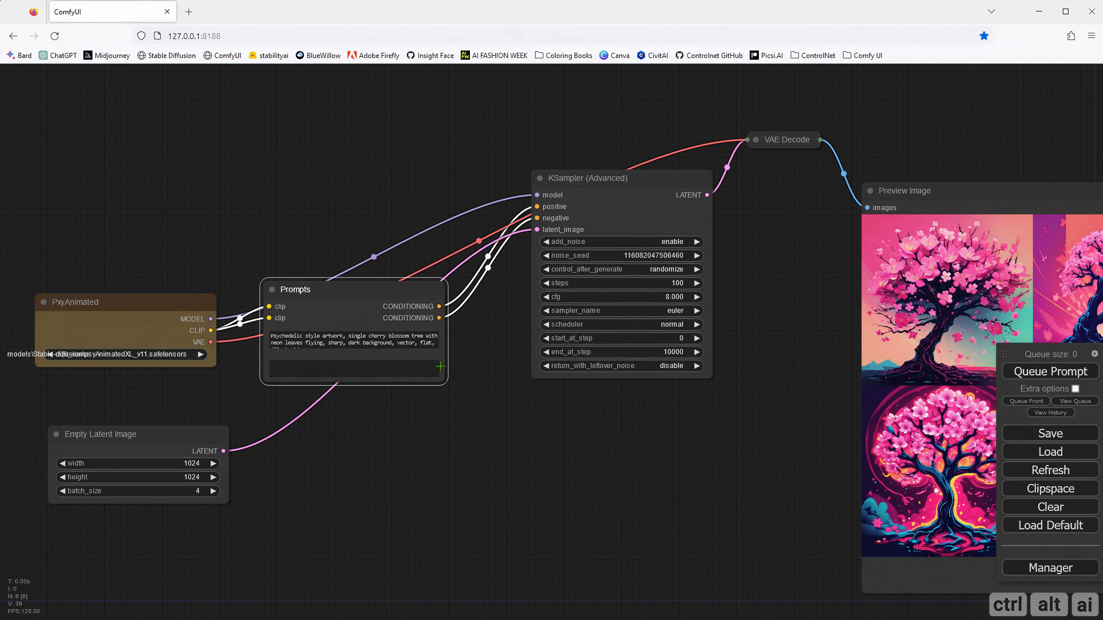
{"action": "left_click_drag", "start_coordinate": [445, 386], "coordinate": [486, 461]}
{"action": "left_click_drag", "start_coordinate": [358, 299], "coordinate": [348, 268]}
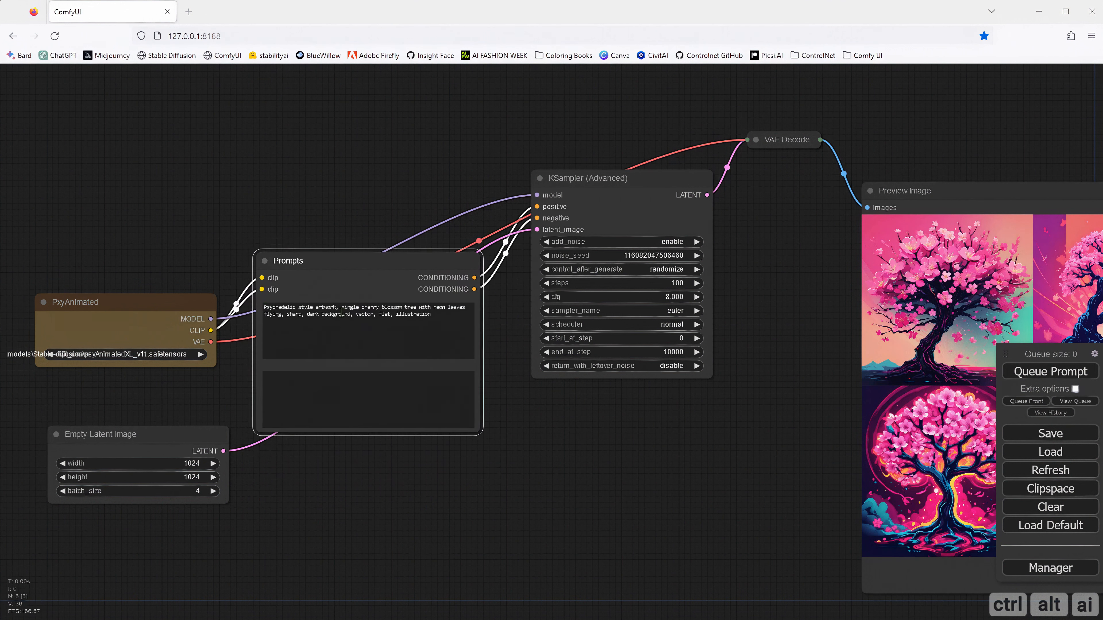
- Try out brown and green as the color of the nested Prompts node
{"action": "right_click", "coordinate": [353, 271]}
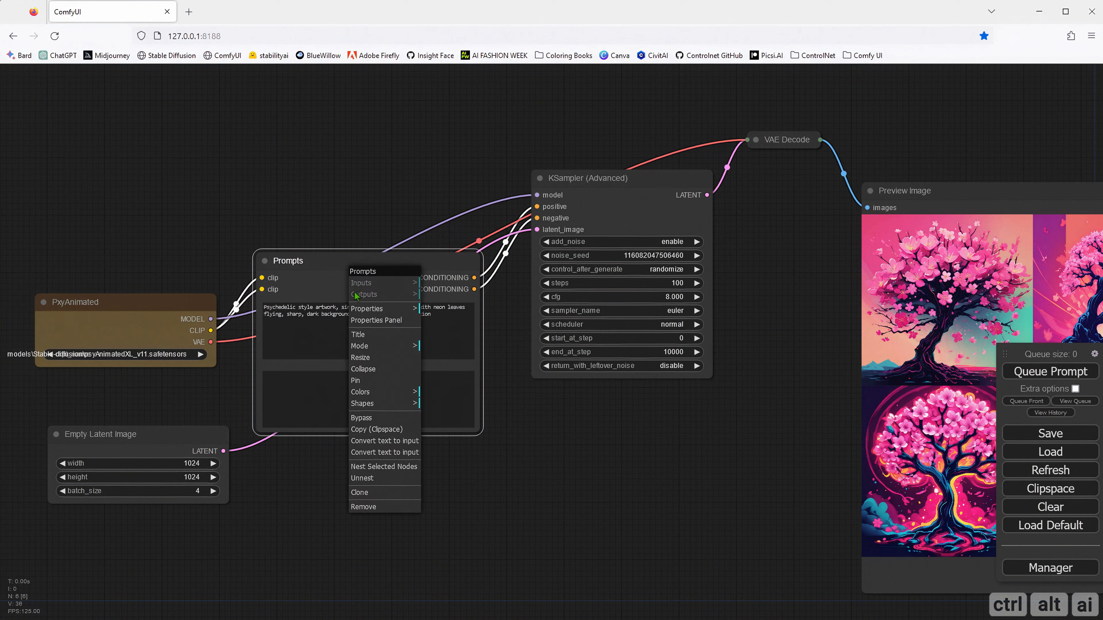
{"action": "left_click", "coordinate": [380, 393]}
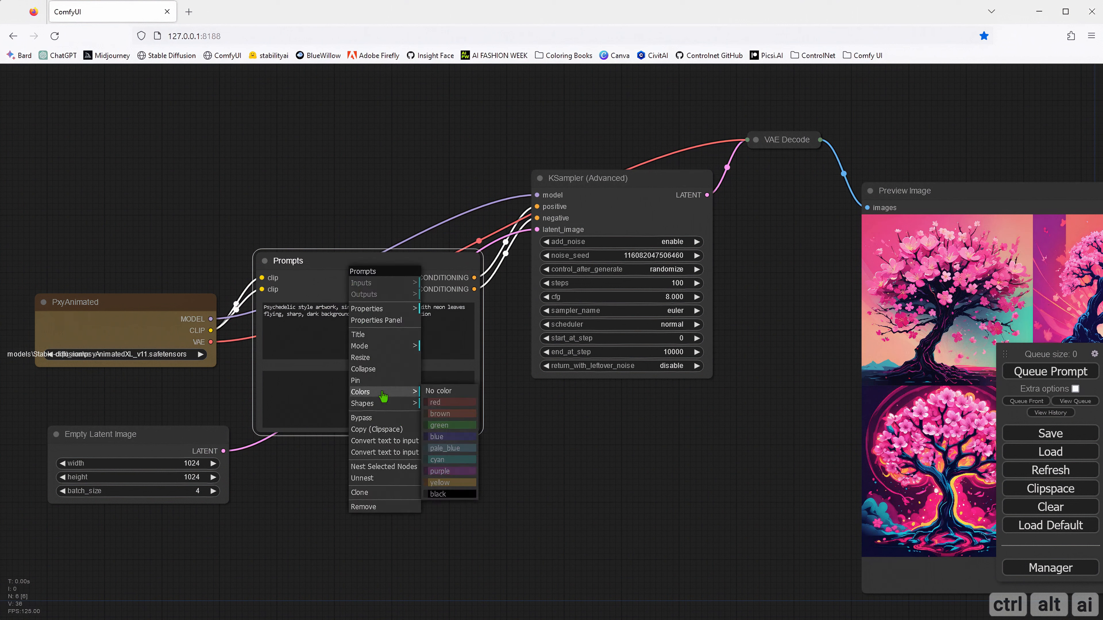
{"action": "left_click", "coordinate": [447, 415]}
{"action": "right_click", "coordinate": [345, 285]}
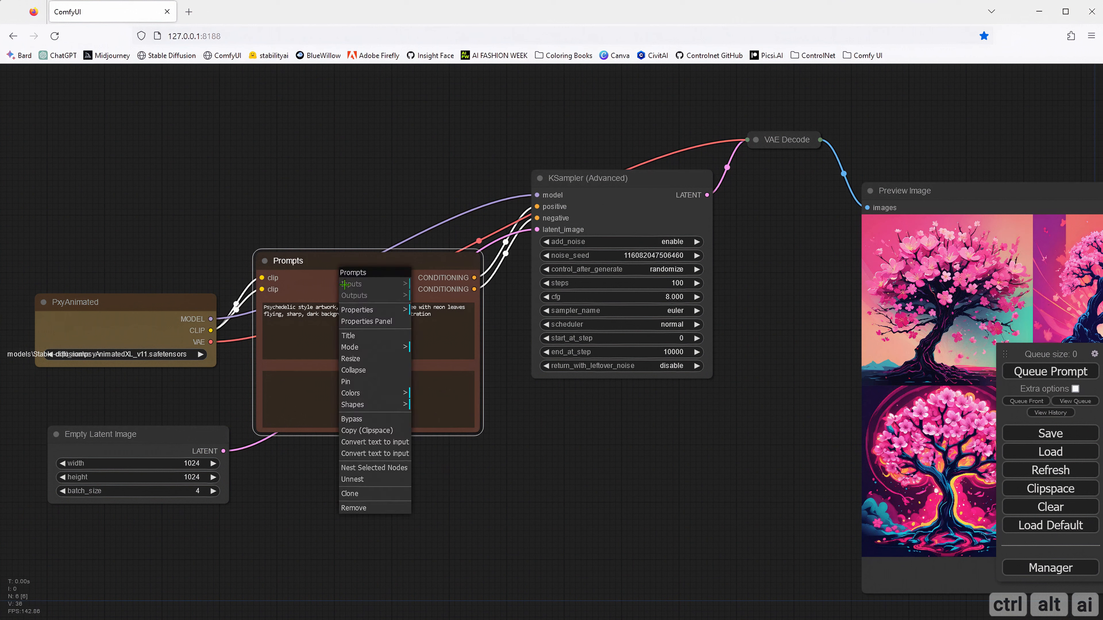
{"action": "left_click", "coordinate": [380, 393]}
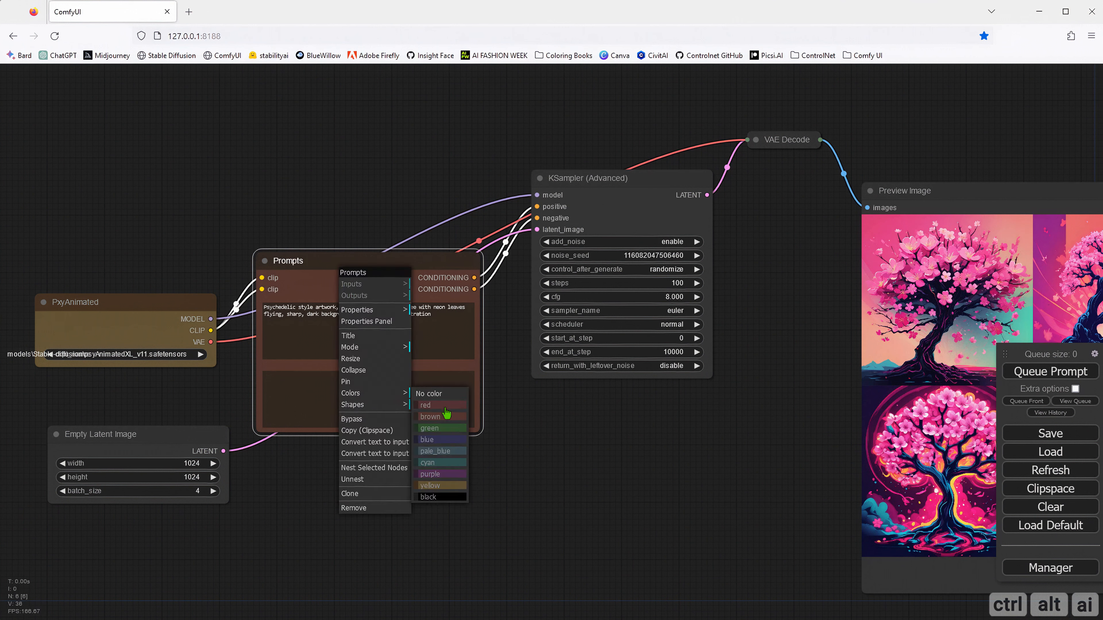
{"action": "left_click", "coordinate": [438, 428]}
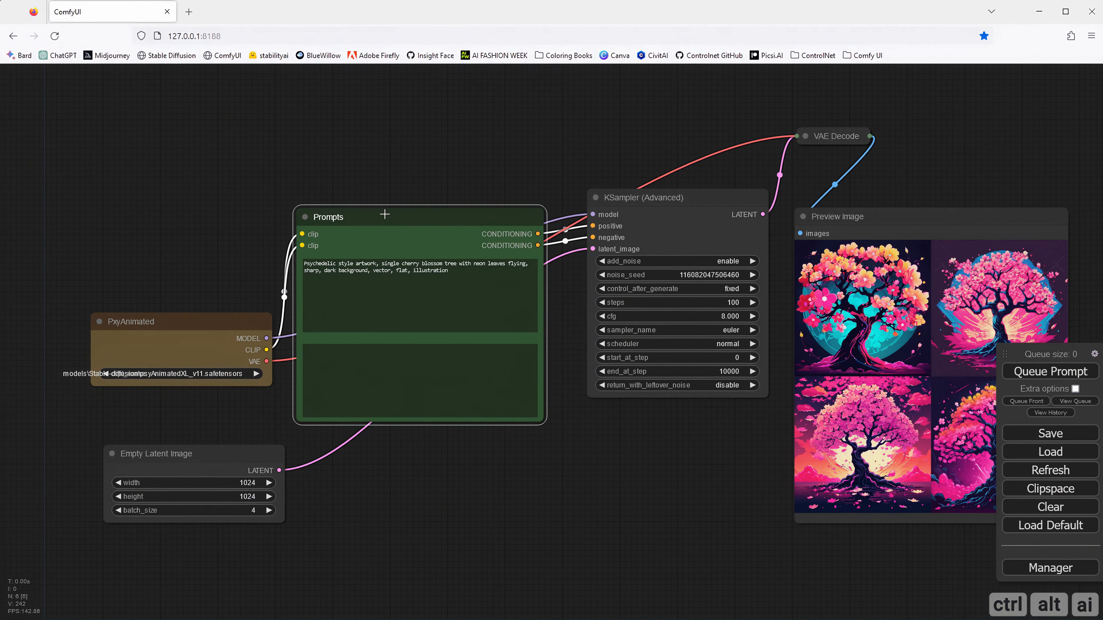
- Color the nested Prompts node yellow, and collapse it beside the PxyAnimated checkpoint node
{"action": "right_click", "coordinate": [381, 205]}
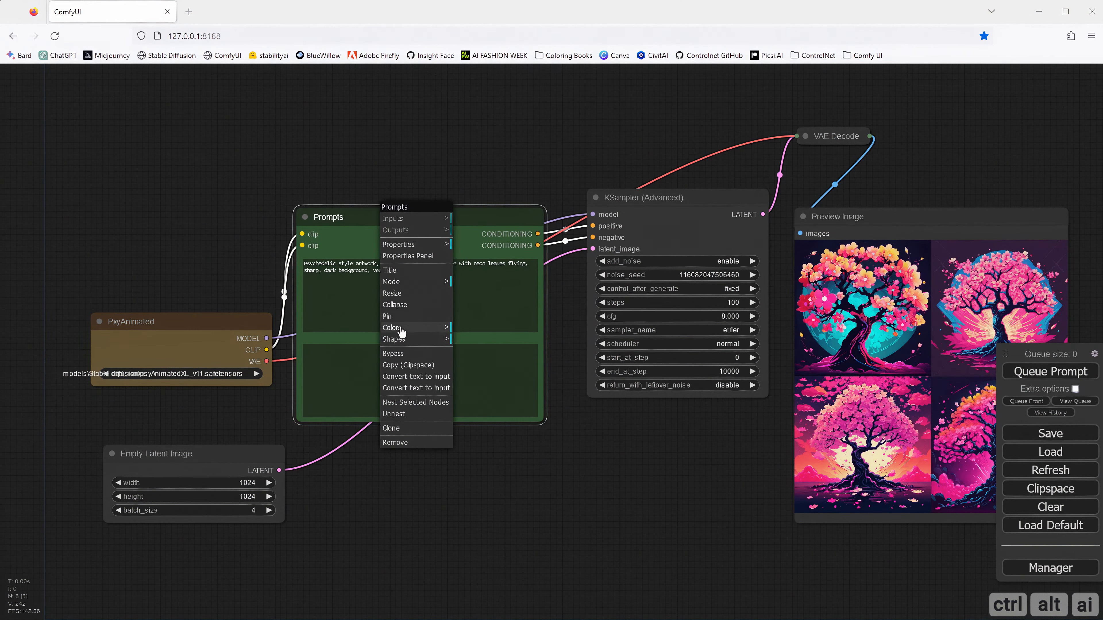
{"action": "left_click", "coordinate": [401, 332]}
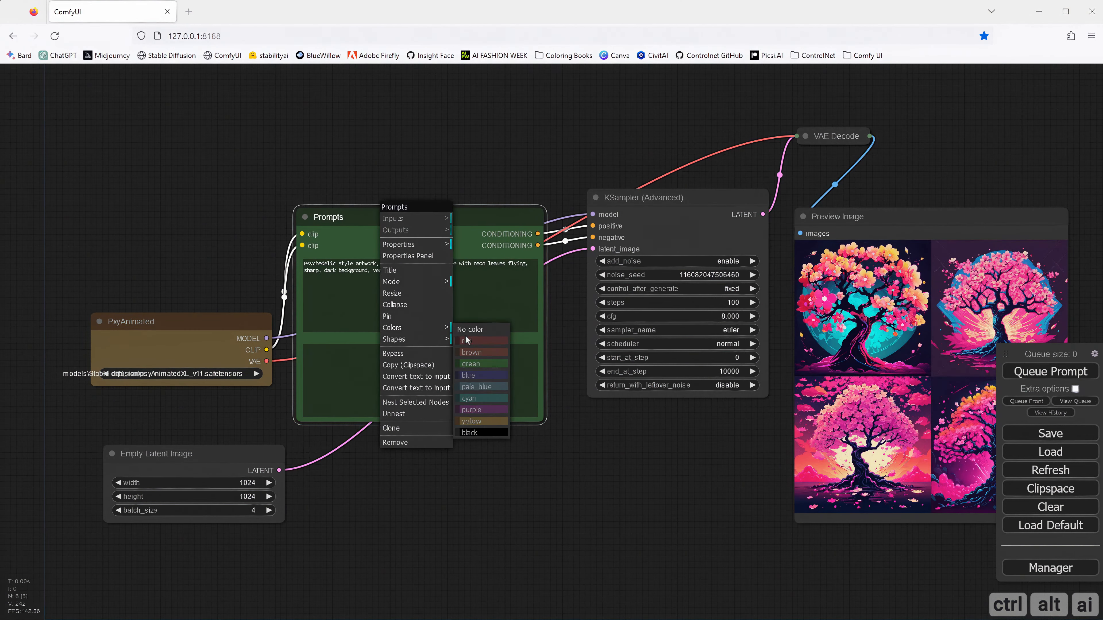
{"action": "left_click", "coordinate": [484, 419]}
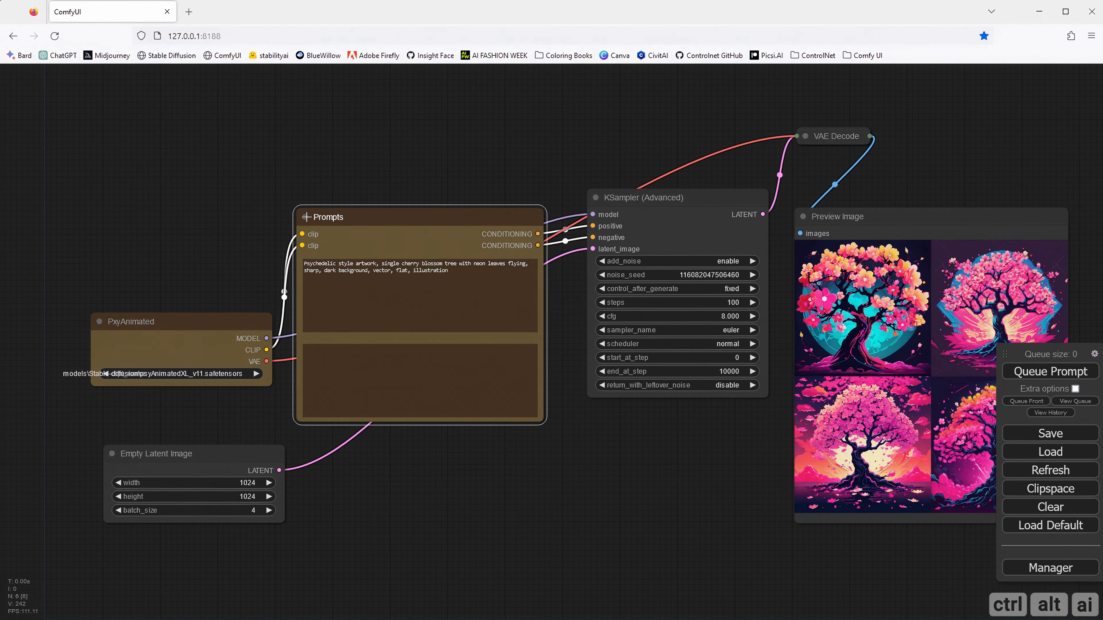
{"action": "left_click", "coordinate": [306, 218]}
{"action": "left_click_drag", "start_coordinate": [308, 222], "coordinate": [323, 386]}
- Move the KSampler (Advanced) node up beside VAE Decode and color it yellow
{"action": "left_click_drag", "start_coordinate": [630, 201], "coordinate": [627, 112]}
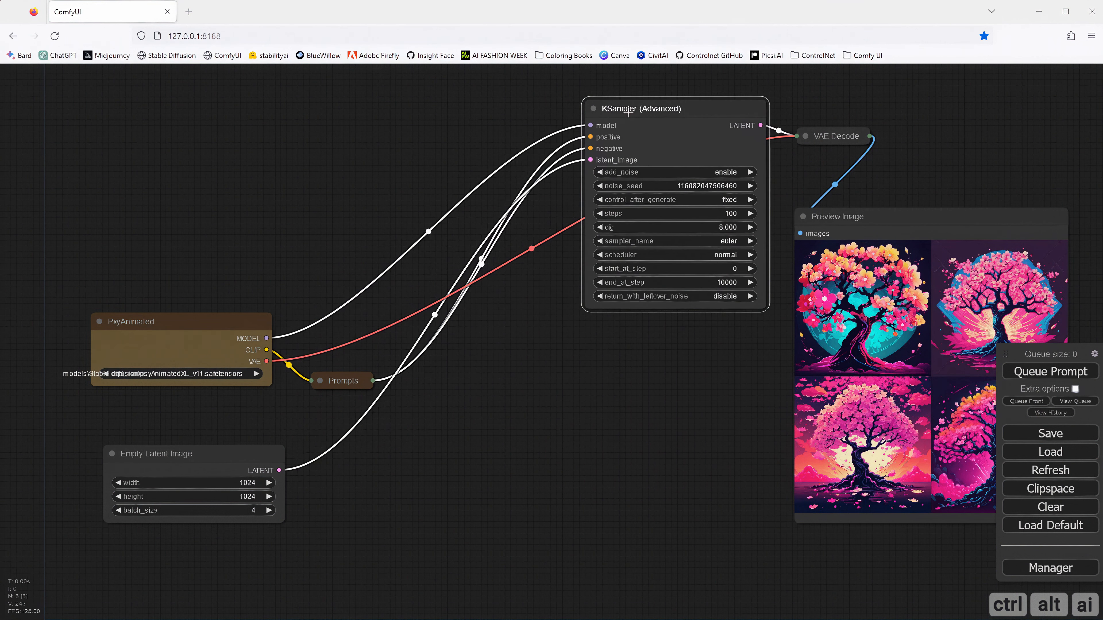
{"action": "right_click", "coordinate": [628, 104]}
{"action": "left_click", "coordinate": [661, 222]}
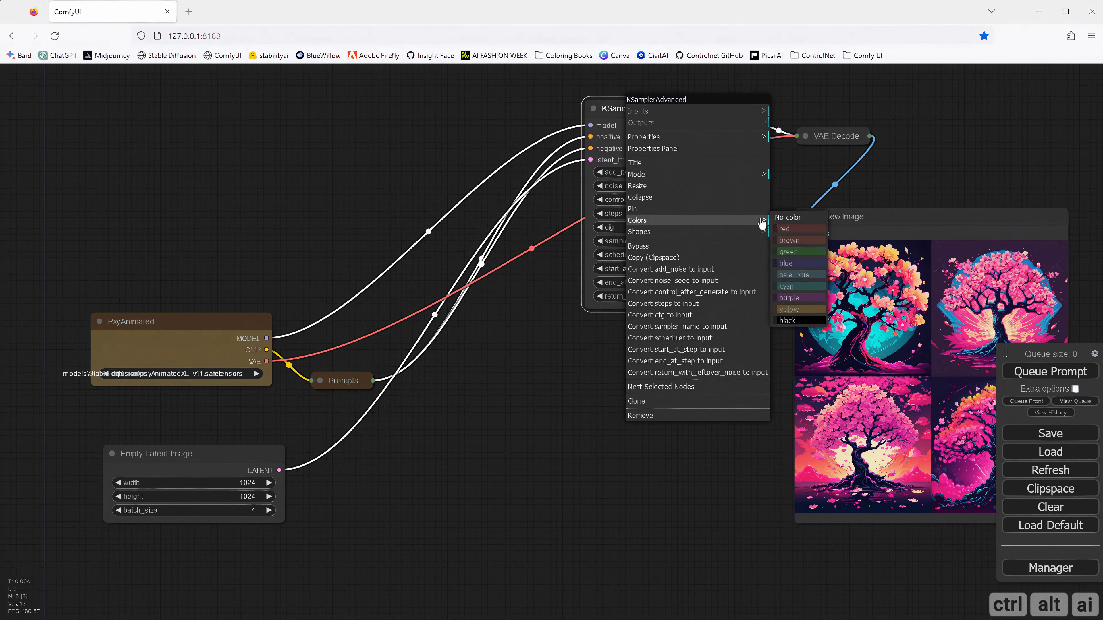
{"action": "left_click", "coordinate": [795, 311]}
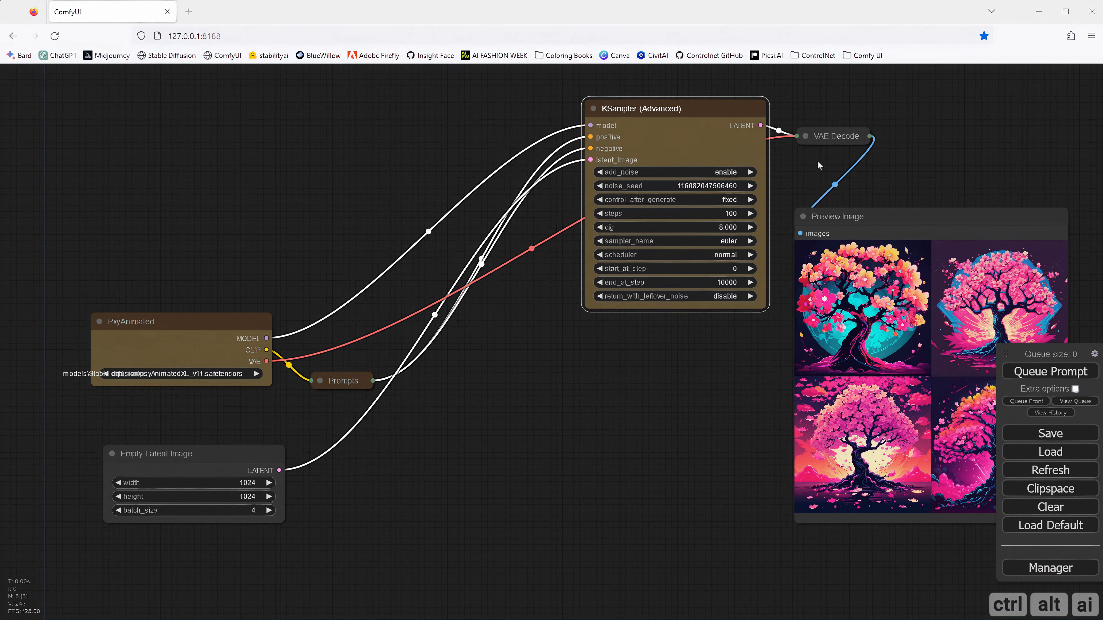
- Color the VAE Decode and Preview Image nodes yellow
{"action": "right_click", "coordinate": [821, 133]}
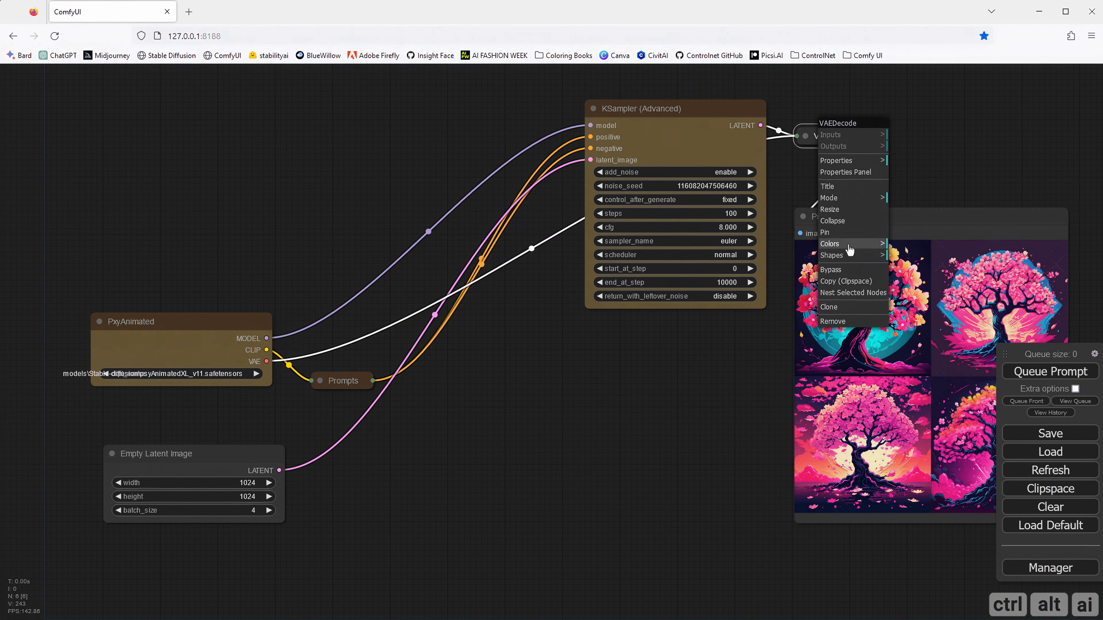
{"action": "left_click", "coordinate": [850, 256]}
{"action": "left_click", "coordinate": [909, 251]}
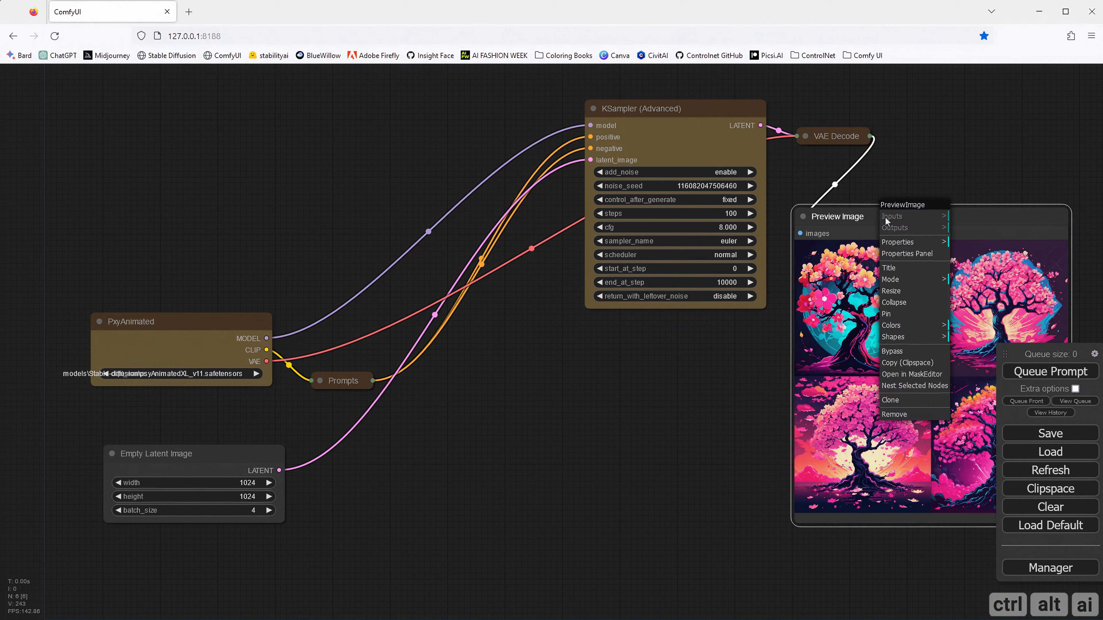
{"action": "right_click", "coordinate": [885, 208]}
{"action": "left_click", "coordinate": [945, 332]}
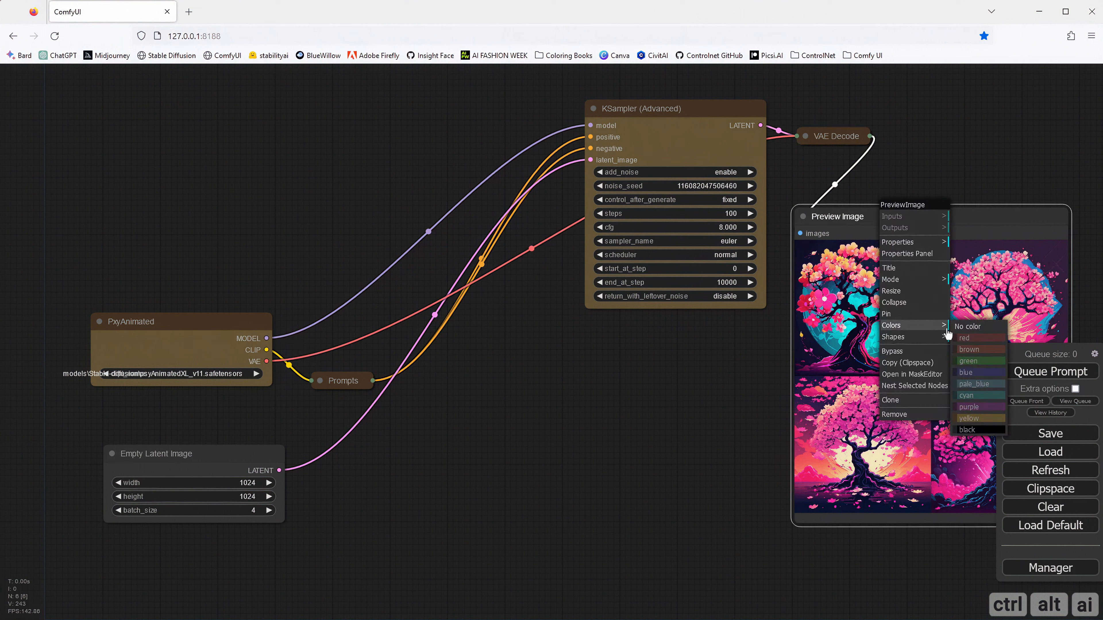
{"action": "left_click", "coordinate": [980, 418]}
- Tidy the layout with Preview Image lower, KSampler and the collapsed Prompts node near the checkpoint, and Empty Latent Image directly under it
{"action": "left_click_drag", "start_coordinate": [877, 221], "coordinate": [892, 243]}
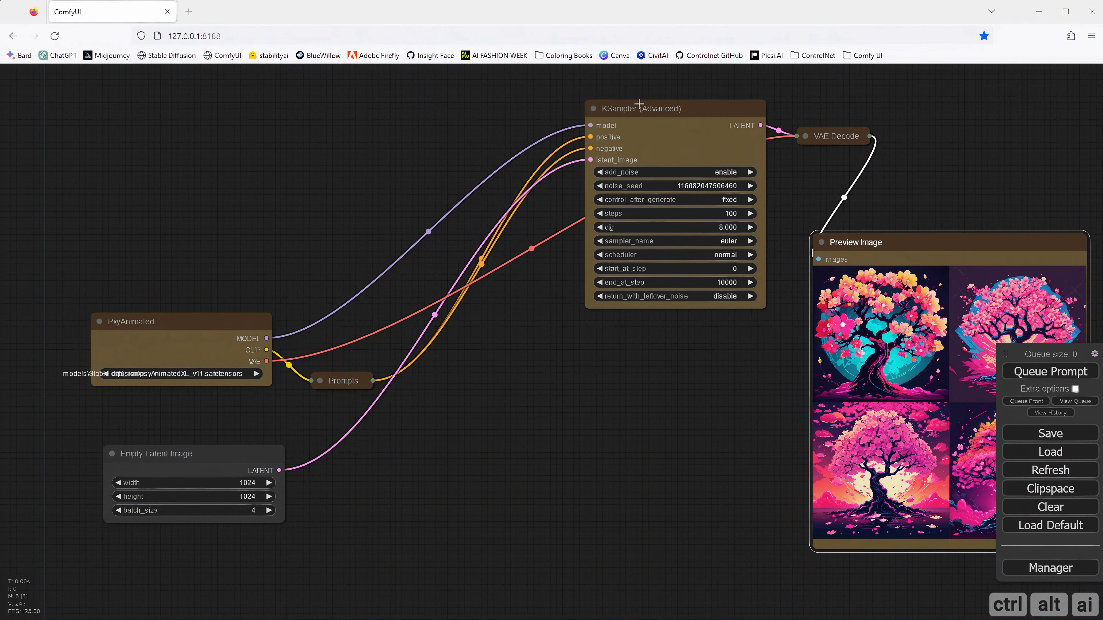
{"action": "left_click_drag", "start_coordinate": [625, 109], "coordinate": [431, 201]}
{"action": "left_click", "coordinate": [331, 390]}
{"action": "left_click_drag", "start_coordinate": [330, 390], "coordinate": [319, 420]}
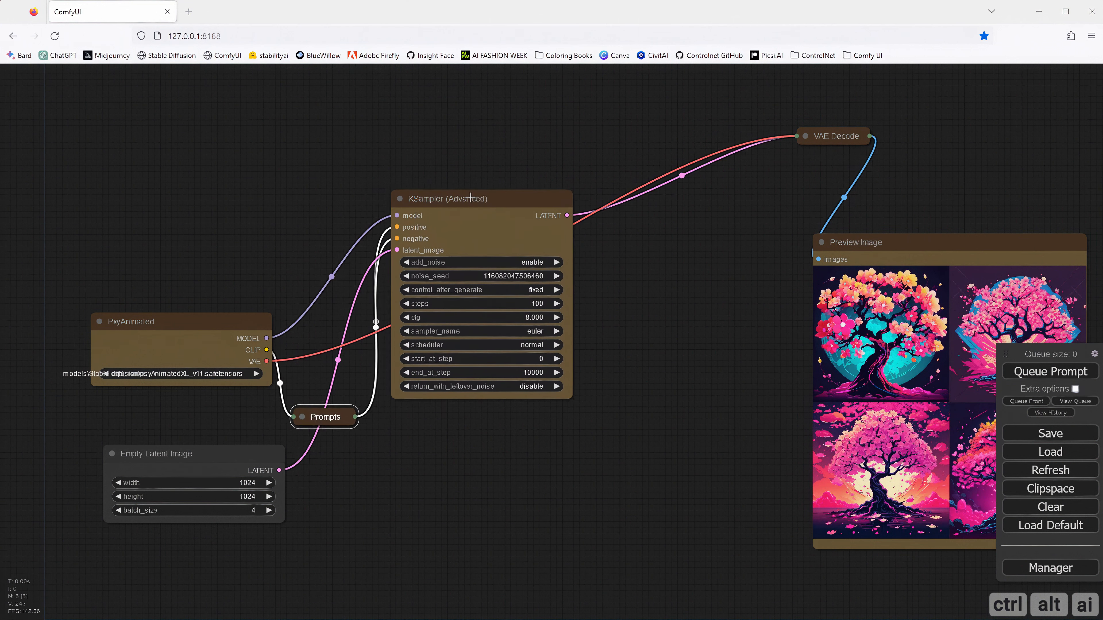
{"action": "left_click_drag", "start_coordinate": [470, 198], "coordinate": [450, 166]}
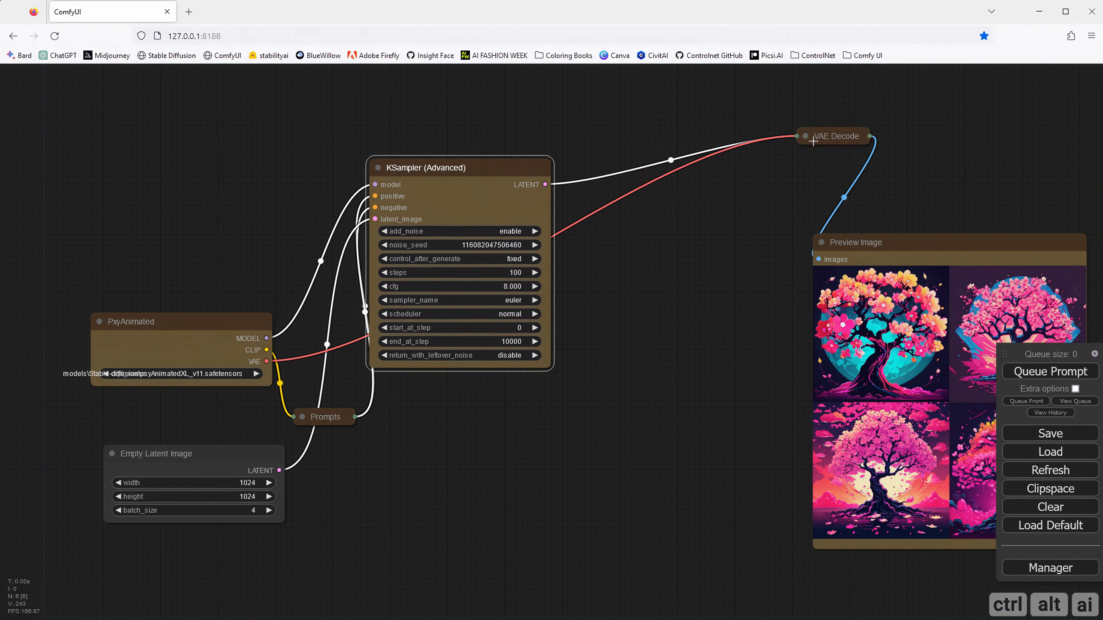
{"action": "left_click_drag", "start_coordinate": [207, 458], "coordinate": [175, 408]}
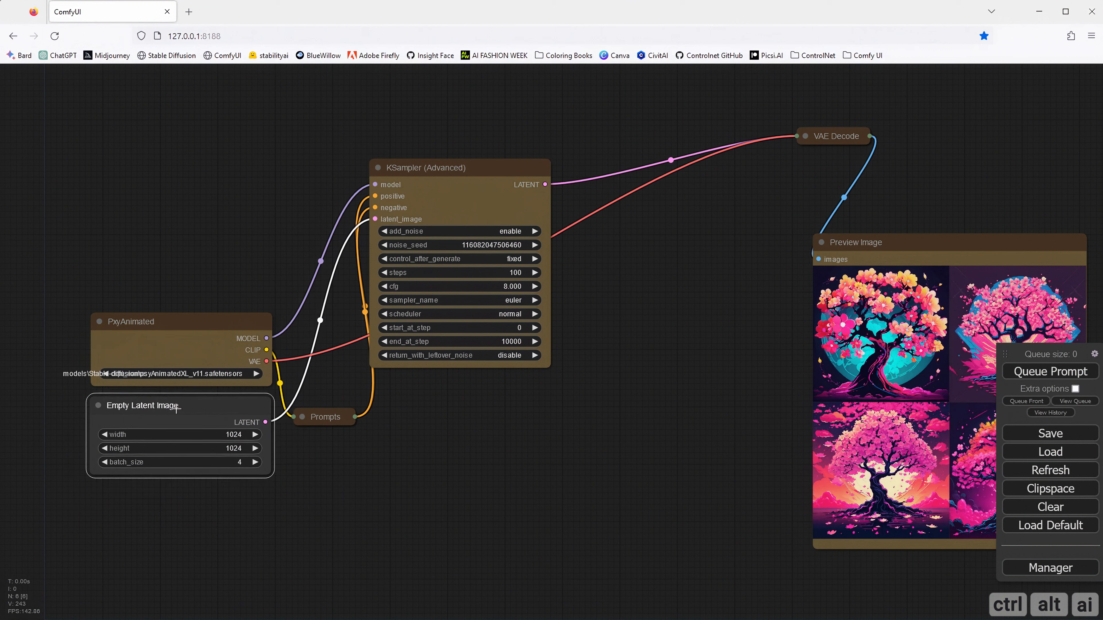
{"action": "left_click", "coordinate": [176, 335]}
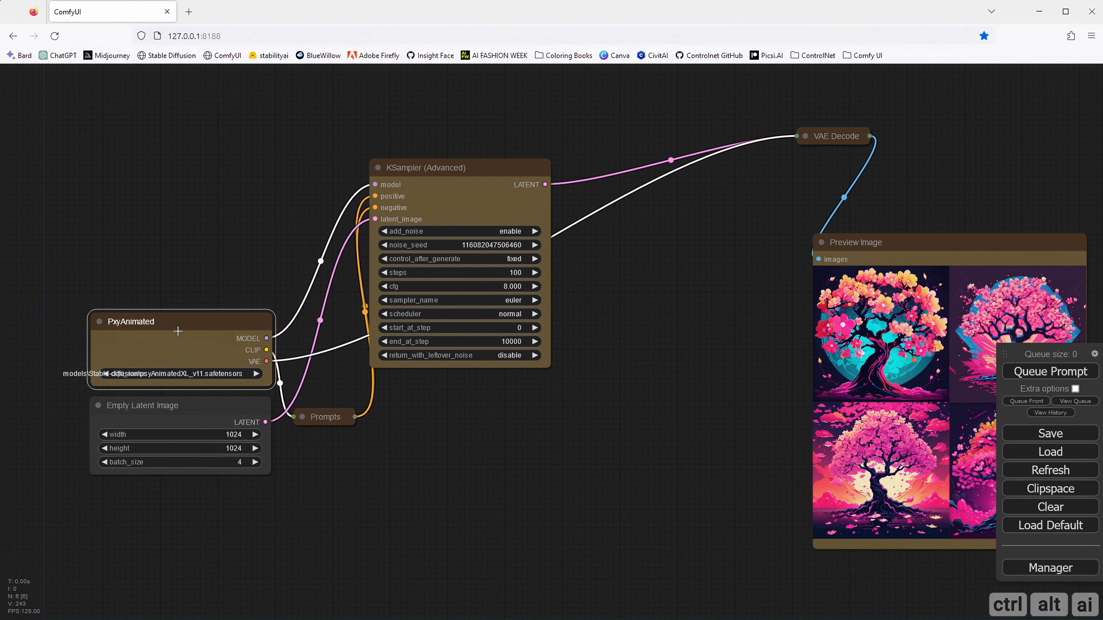
- Rename the collapsed Prompts node to Prompt 1
{"action": "left_click", "coordinate": [320, 418]}
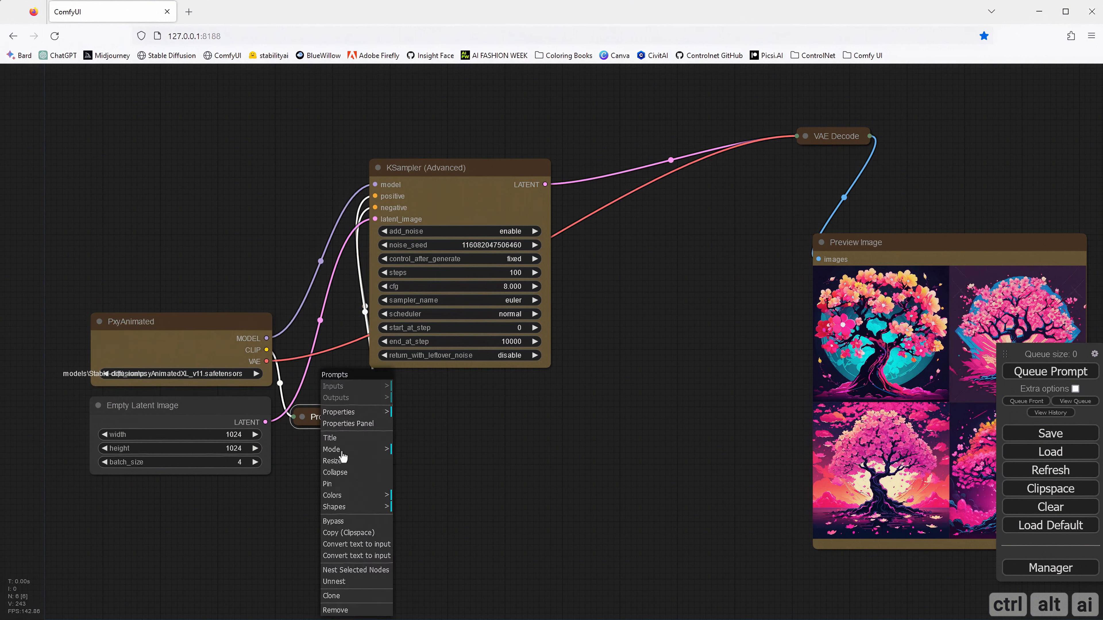
{"action": "left_click", "coordinate": [341, 438]}
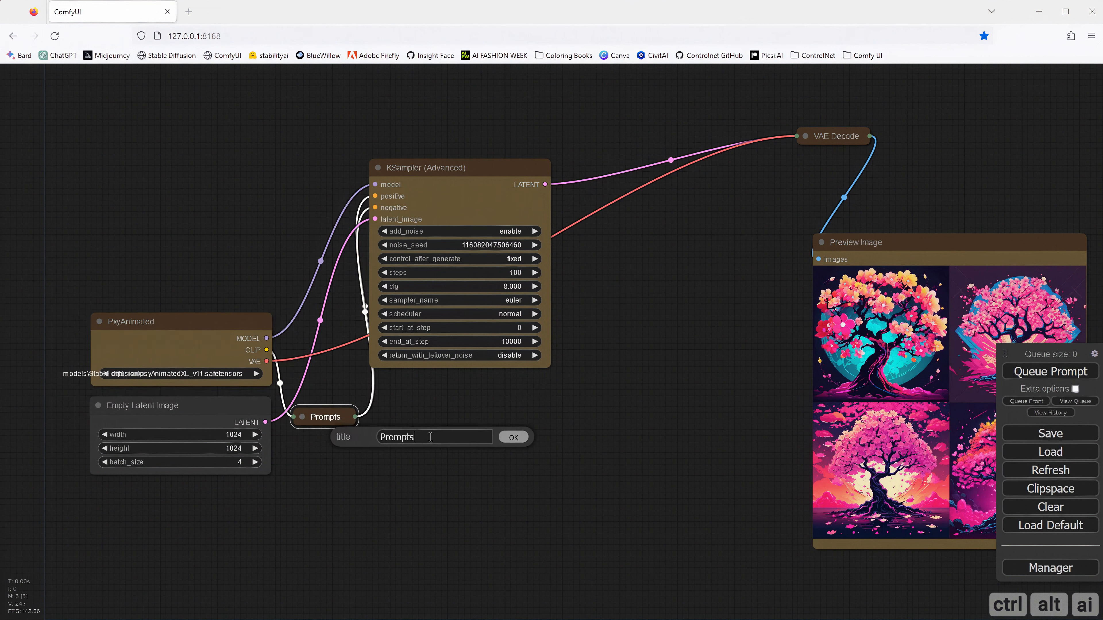
{"action": "type", "text": "2"}
{"action": "left_click", "coordinate": [505, 441]}
- Duplicate the PxyAnimated checkpoint node and place the copy directly below Empty Latent Image
{"action": "left_click", "coordinate": [158, 334]}
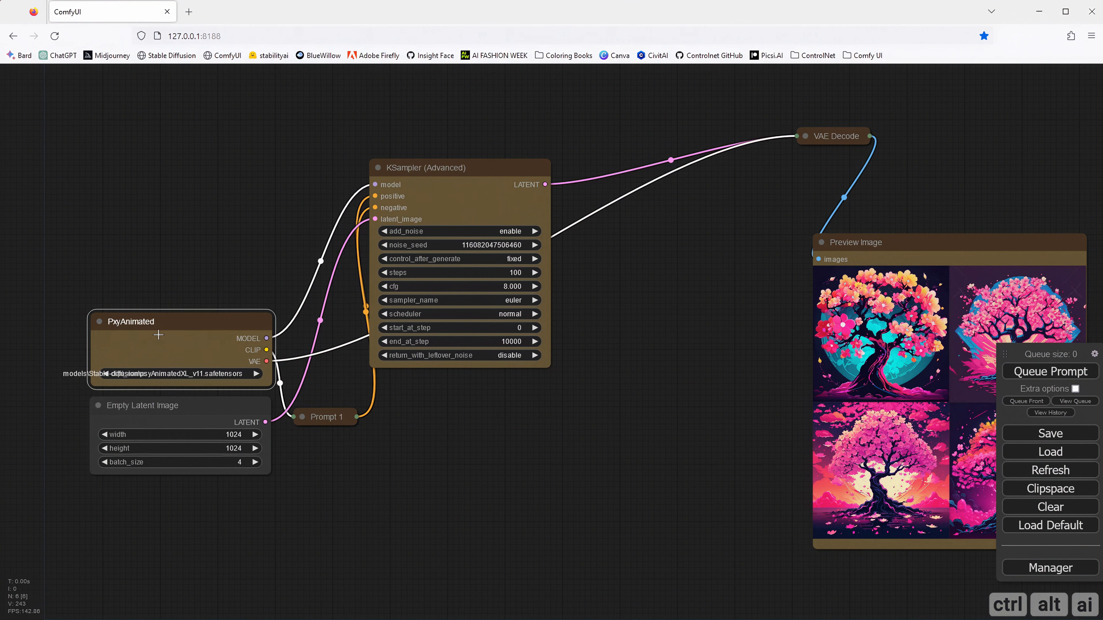
{"action": "right_click", "coordinate": [203, 518]}
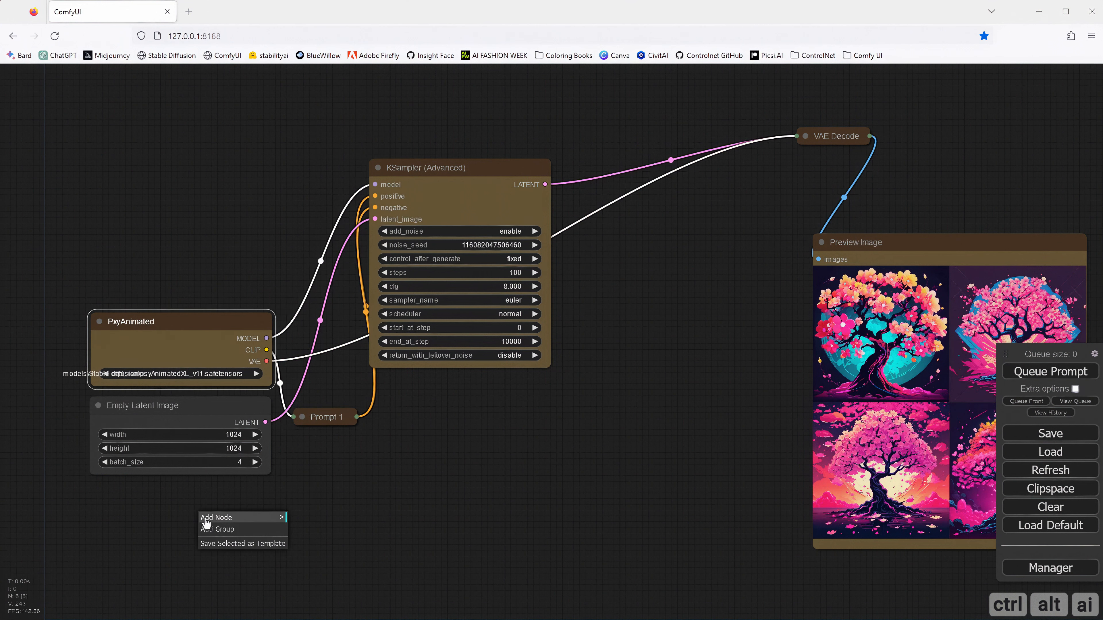
{"action": "left_click", "coordinate": [156, 506]}
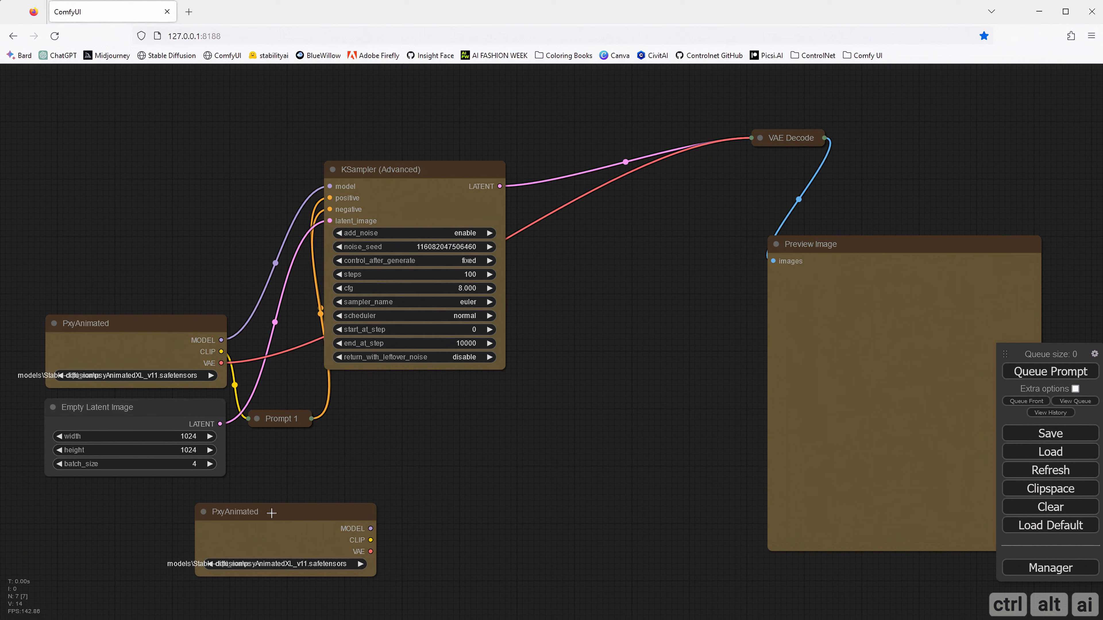
{"action": "left_click_drag", "start_coordinate": [257, 508], "coordinate": [106, 494]}
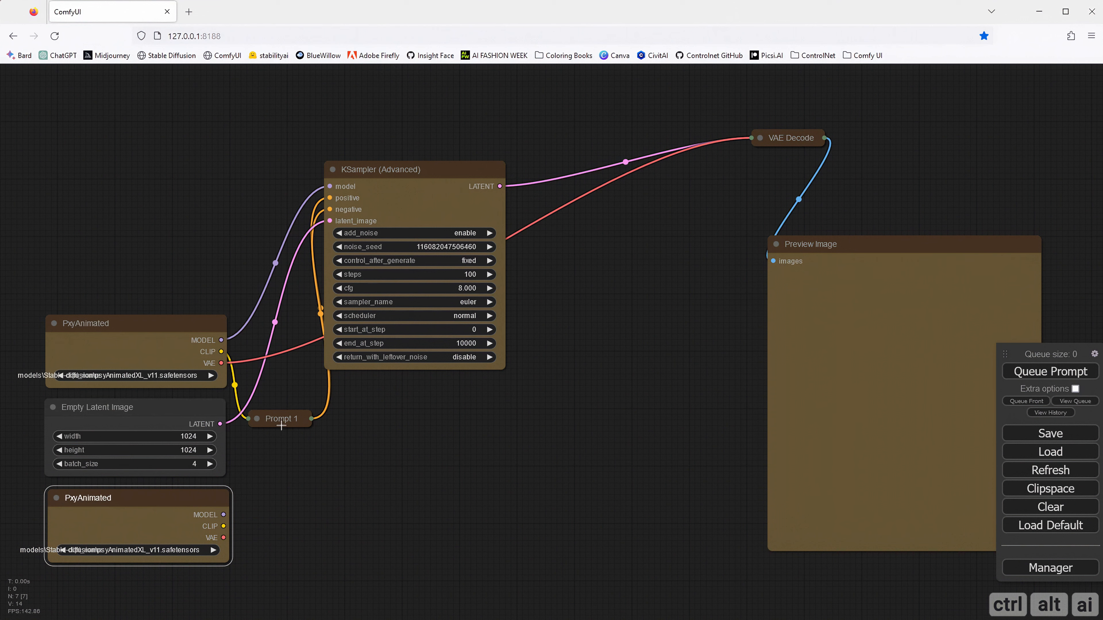
- Duplicate the Prompt 1 node and place the copy beside the second PxyAnimated node
{"action": "left_click", "coordinate": [285, 427]}
{"action": "key", "text": "ctrl+c"}
{"action": "left_click", "coordinate": [297, 464]}
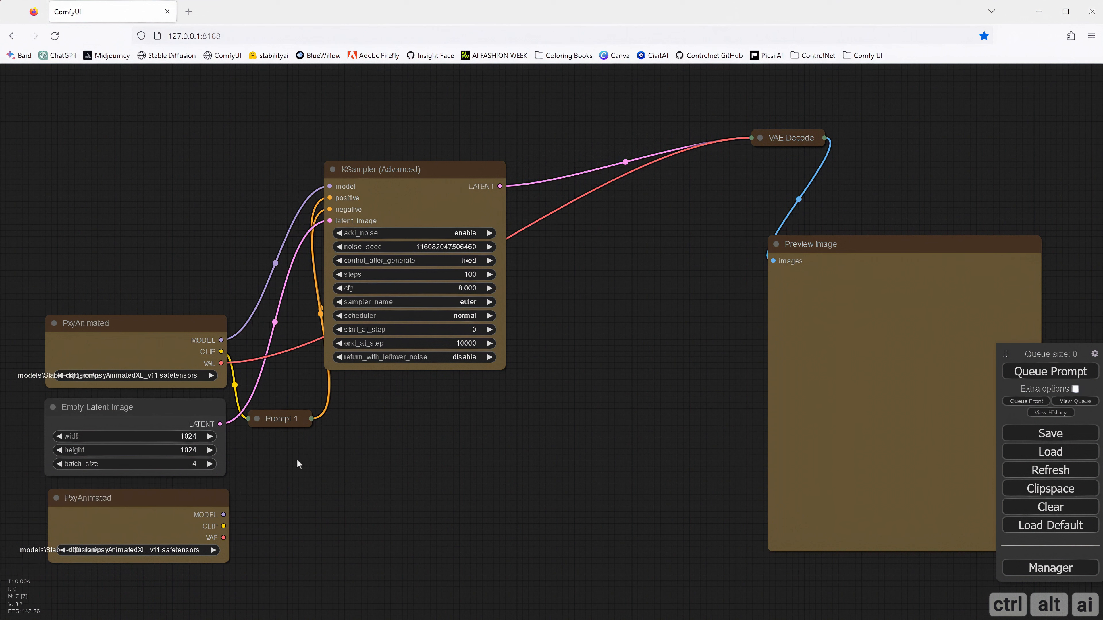
{"action": "key", "text": "ctrl+v"}
{"action": "left_click_drag", "start_coordinate": [322, 459], "coordinate": [304, 478]}
{"action": "left_click", "coordinate": [260, 456]}
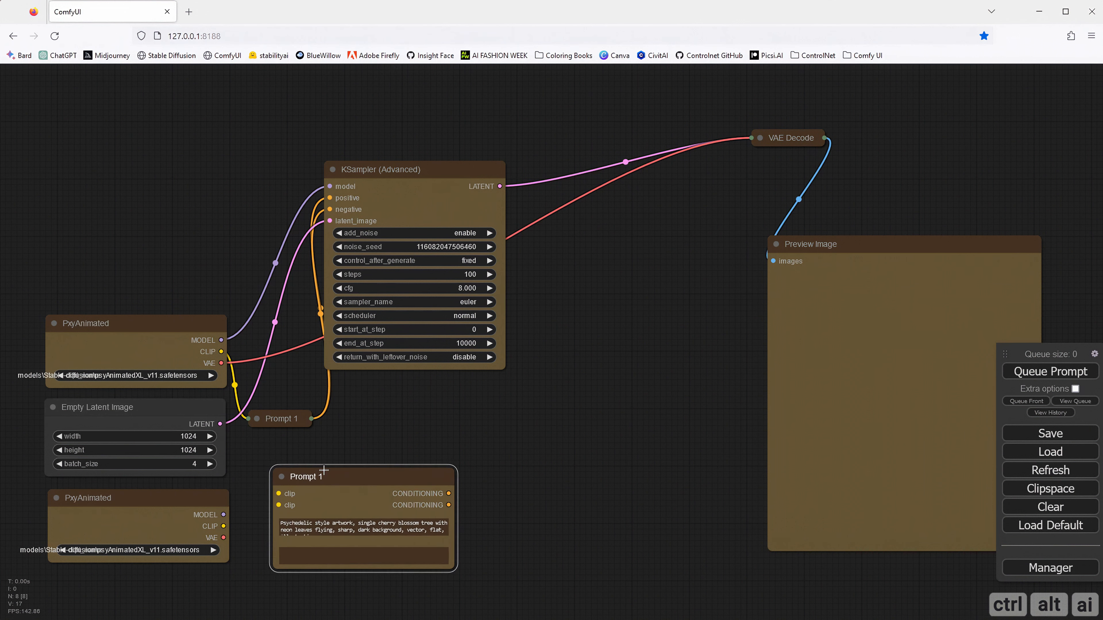
- Color the duplicated PxyAnimated checkpoint node cyan
{"action": "right_click", "coordinate": [149, 504]}
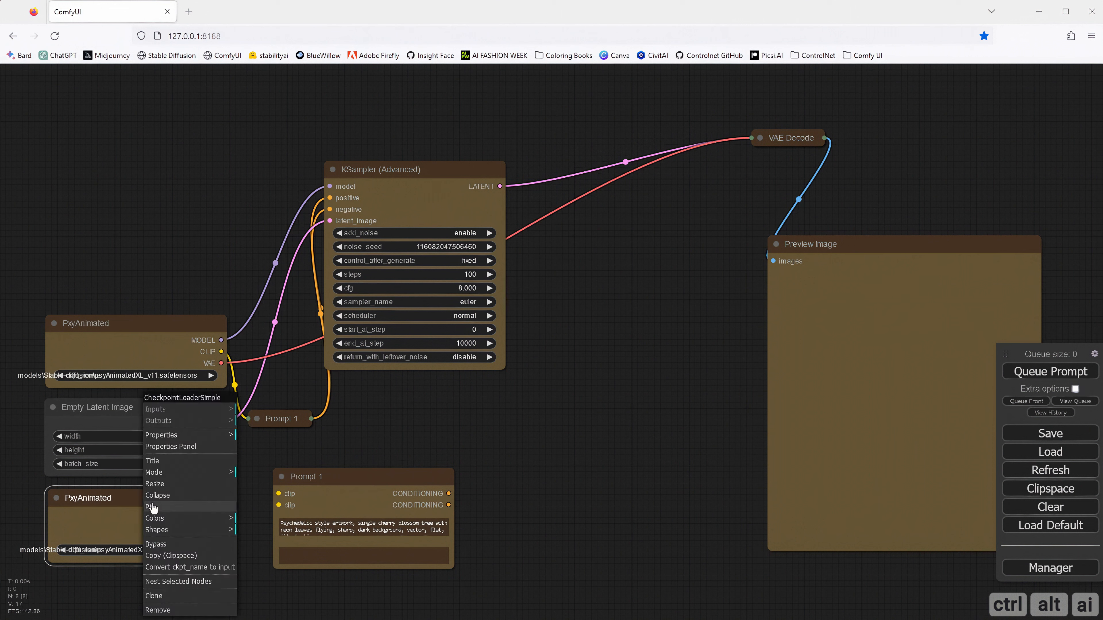
{"action": "left_click", "coordinate": [181, 519]}
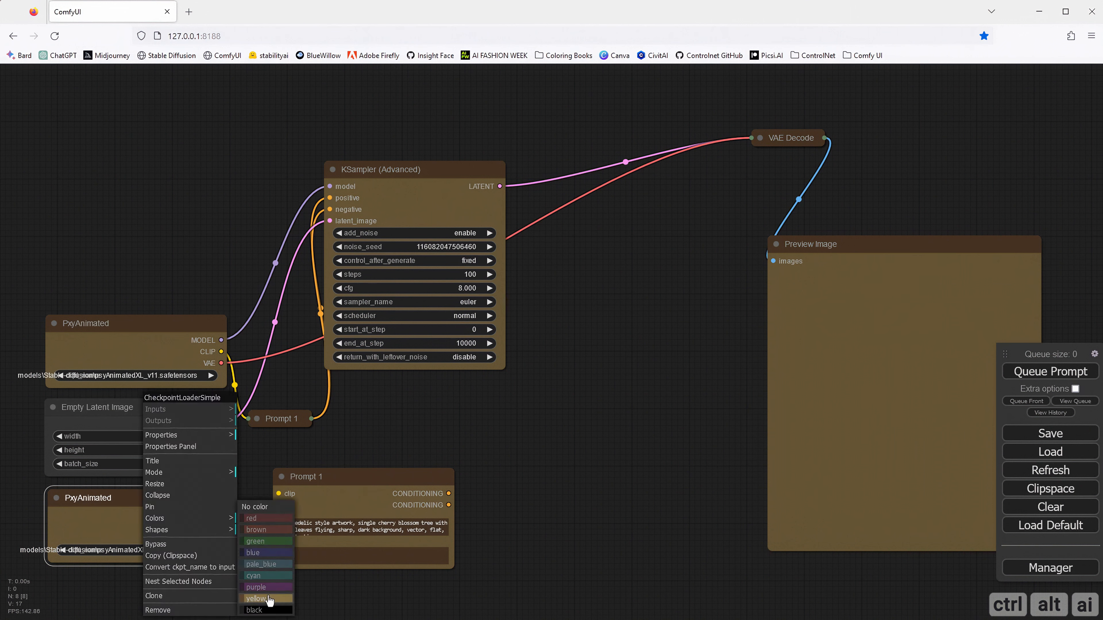
{"action": "left_click", "coordinate": [266, 576]}
- Rename the duplicated, expanded Prompt 1 node to Prompt 2
{"action": "left_click", "coordinate": [321, 480]}
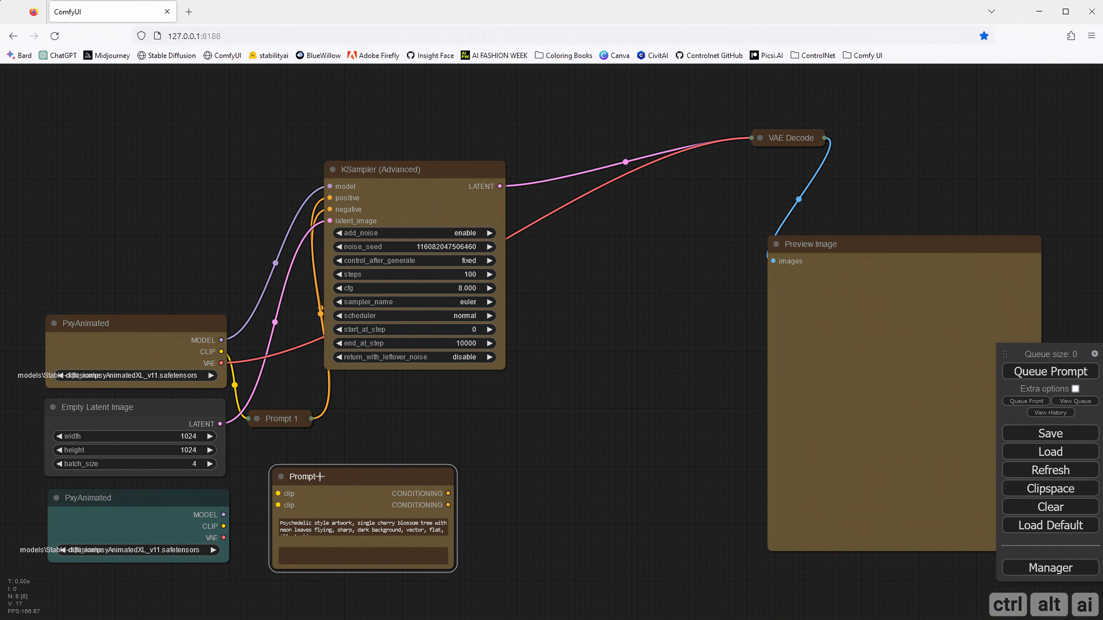
{"action": "right_click", "coordinate": [319, 479]}
{"action": "left_click", "coordinate": [339, 440]}
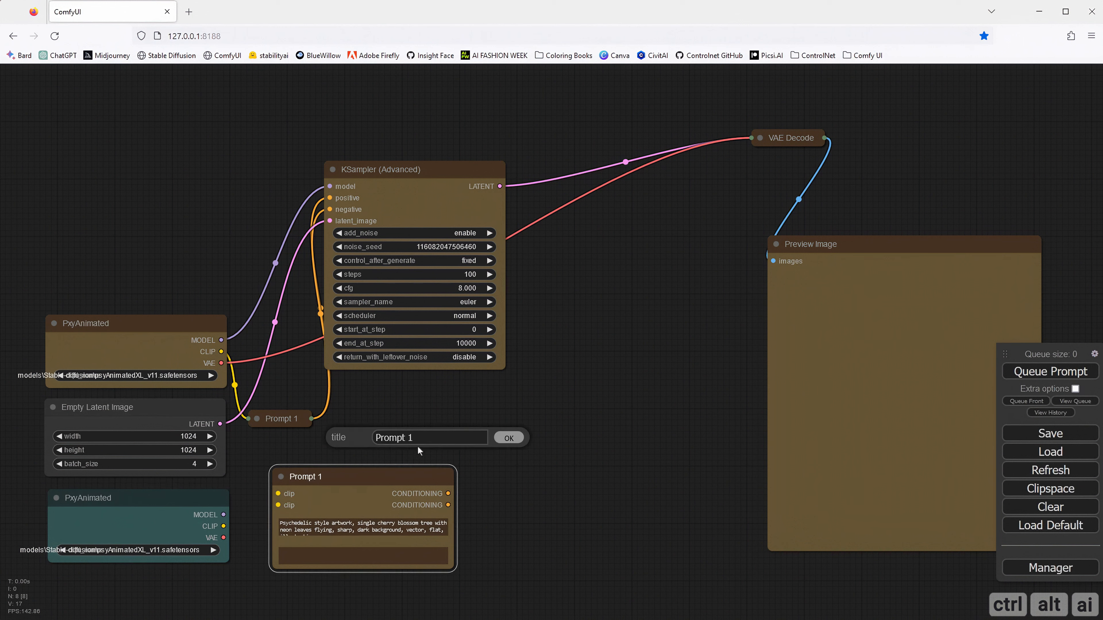
{"action": "type", "text": "2"}
{"action": "left_click", "coordinate": [509, 438]}
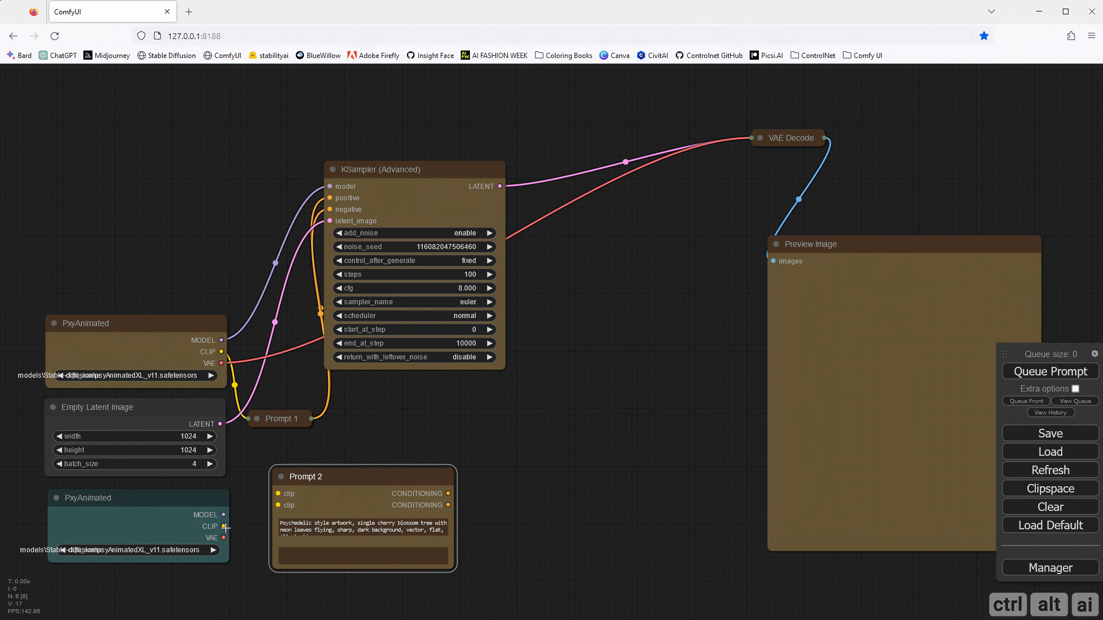
- Connect the cyan checkpoint's CLIP output to both clip inputs of Prompt 2 and shift Prompt 2 slightly down
{"action": "left_click_drag", "start_coordinate": [224, 527], "coordinate": [278, 493]}
{"action": "left_click_drag", "start_coordinate": [224, 527], "coordinate": [278, 505]}
{"action": "left_click_drag", "start_coordinate": [335, 476], "coordinate": [337, 488]}
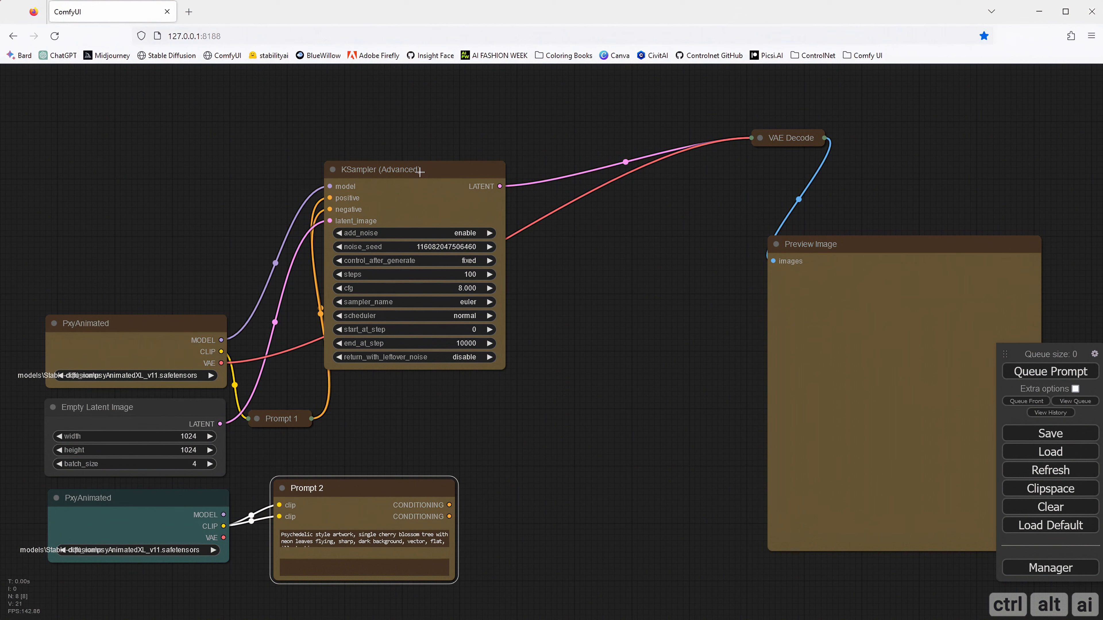
- Clone the KSampler (Advanced) node and place the copy between the original and Preview Image
{"action": "left_click_drag", "start_coordinate": [419, 171], "coordinate": [413, 174]}
{"action": "right_click", "coordinate": [411, 167]}
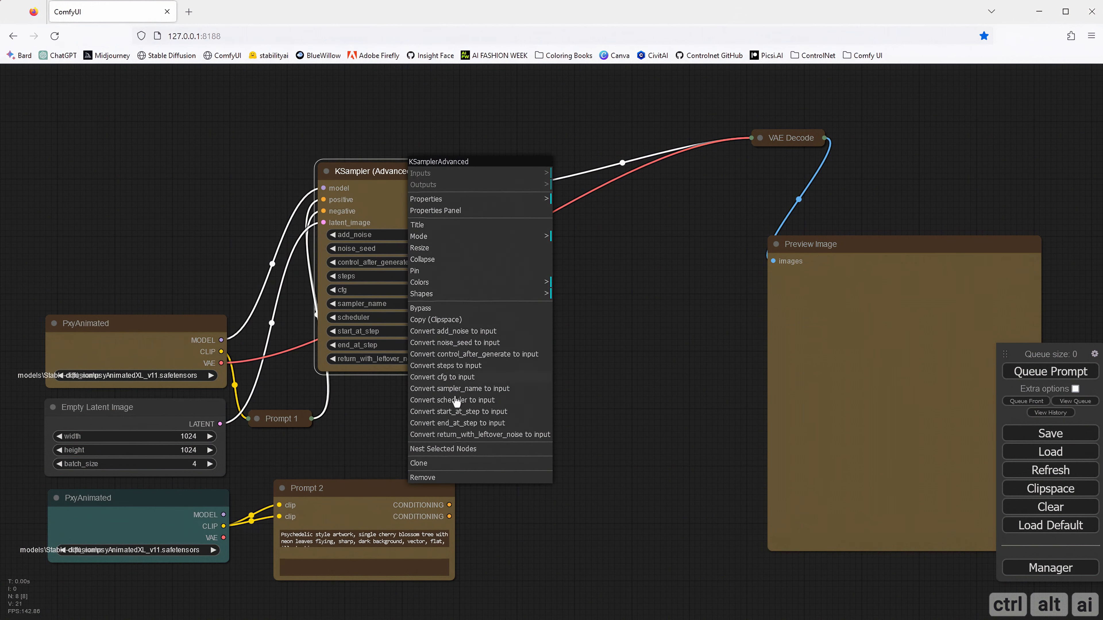
{"action": "left_click", "coordinate": [448, 463]}
{"action": "left_click", "coordinate": [415, 179]}
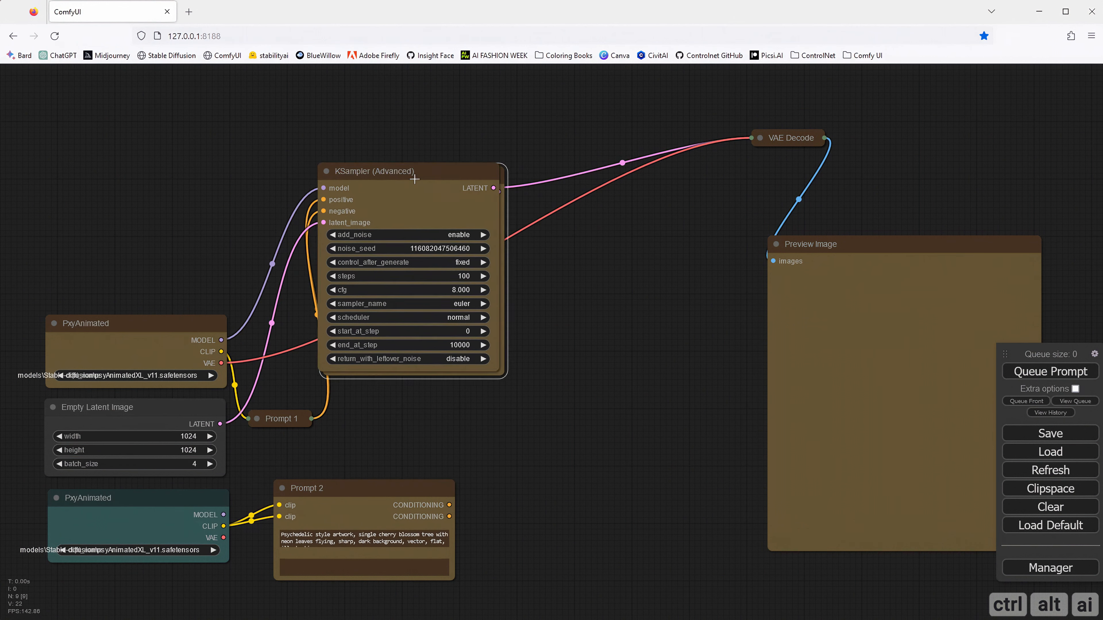
{"action": "mouse_move", "coordinate": [415, 179]}
{"action": "left_mouse_down"}
{"action": "mouse_move", "coordinate": [627, 231]}
{"action": "mouse_move", "coordinate": [630, 199]}
{"action": "mouse_move", "coordinate": [632, 261]}
{"action": "mouse_move", "coordinate": [606, 166]}
{"action": "mouse_move", "coordinate": [635, 238]}
{"action": "mouse_move", "coordinate": [620, 220]}
{"action": "left_mouse_up"}
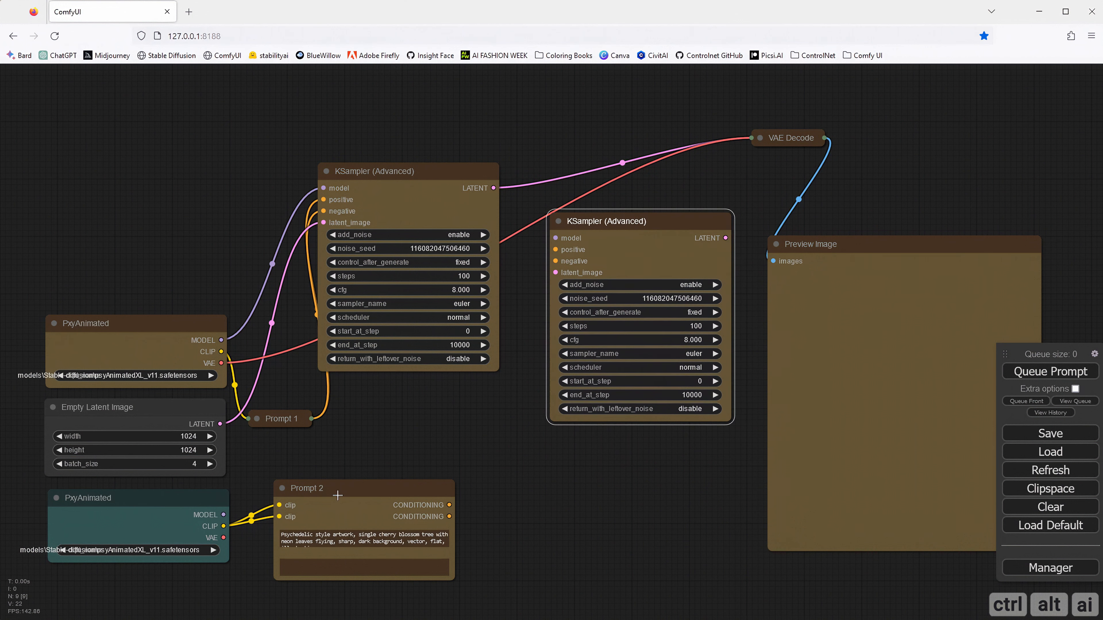
- Wire Prompt 2's conditioning outputs to the second KSampler's positive and negative inputs, and the first KSampler's LATENT to its latent_image
{"action": "left_click_drag", "start_coordinate": [339, 491], "coordinate": [329, 491]}
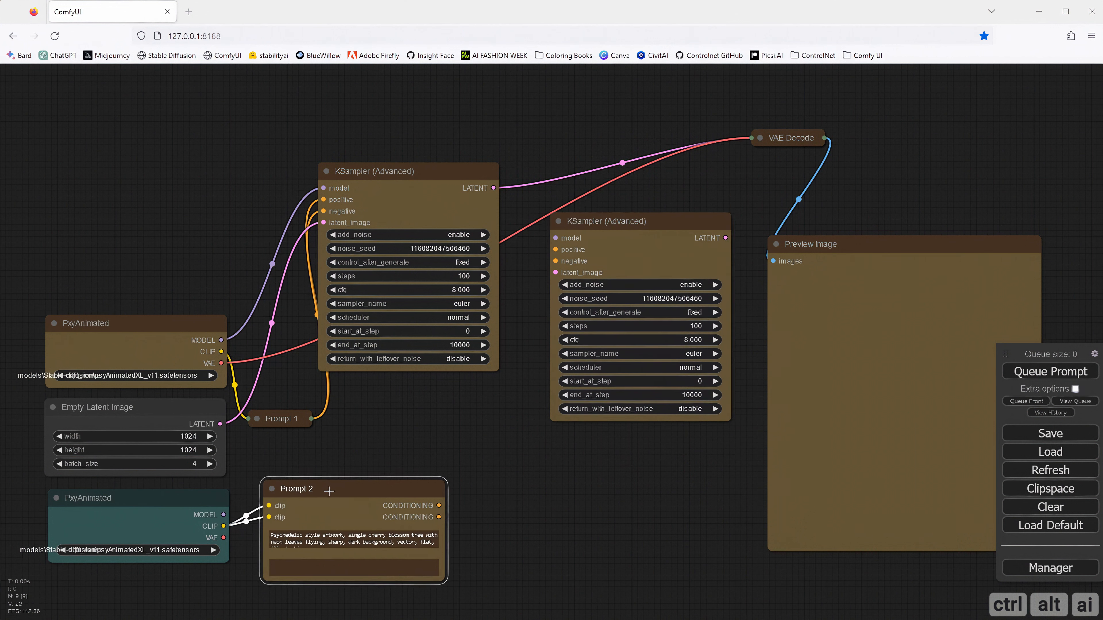
{"action": "left_click_drag", "start_coordinate": [439, 505], "coordinate": [556, 250]}
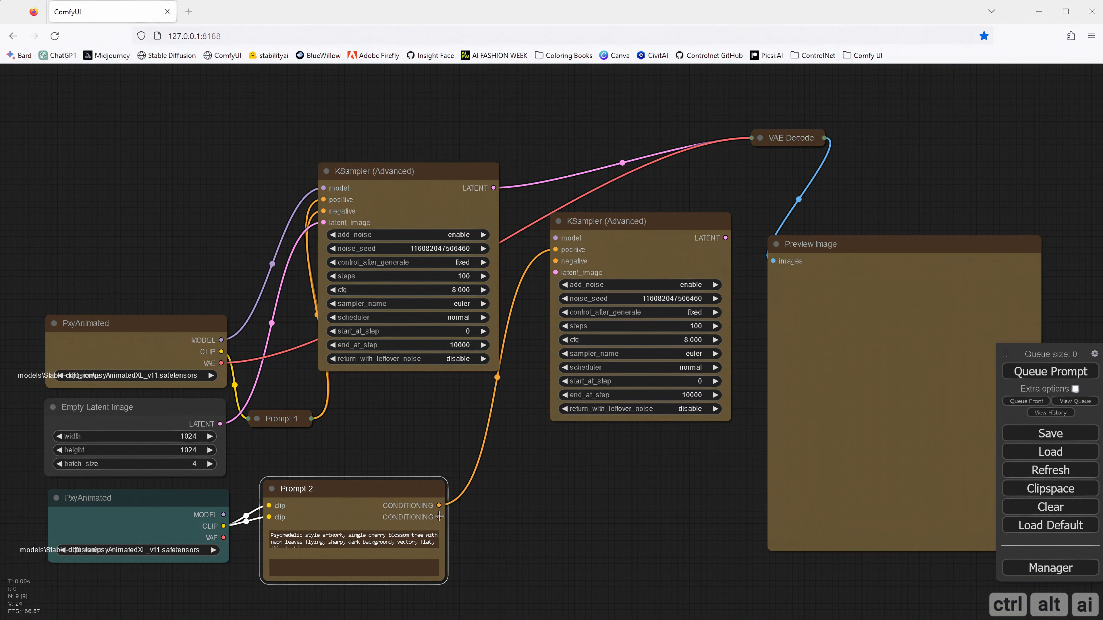
{"action": "left_click_drag", "start_coordinate": [440, 517], "coordinate": [556, 262]}
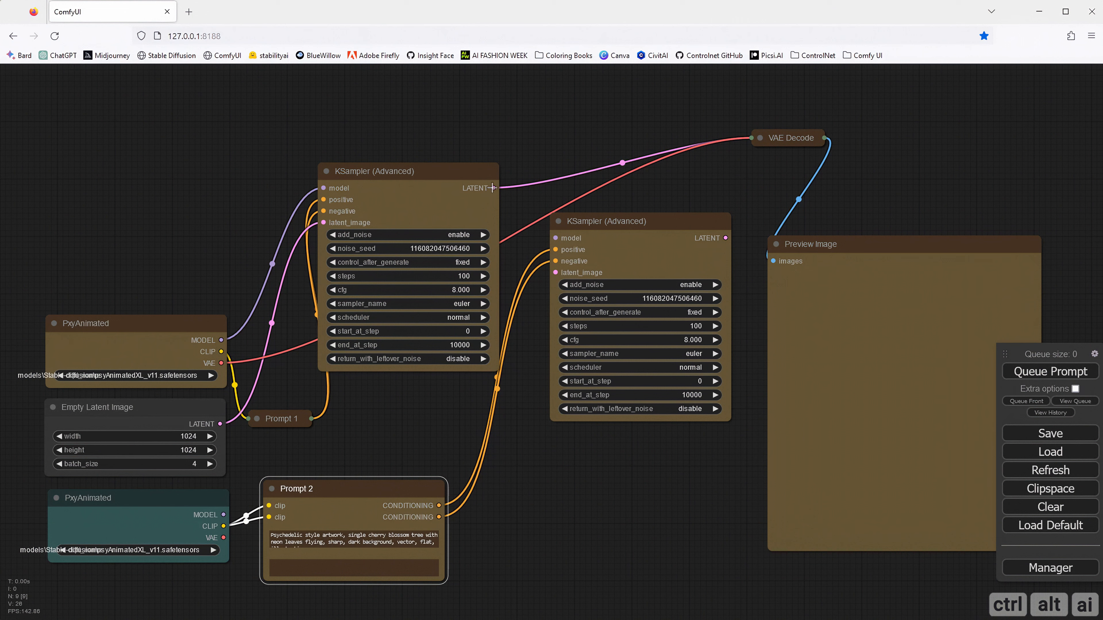
{"action": "left_click_drag", "start_coordinate": [493, 188], "coordinate": [552, 273]}
- Disconnect the samples input of the expanded VAE Decode node and move Preview Image slightly up and to the right
{"action": "left_click", "coordinate": [760, 138]}
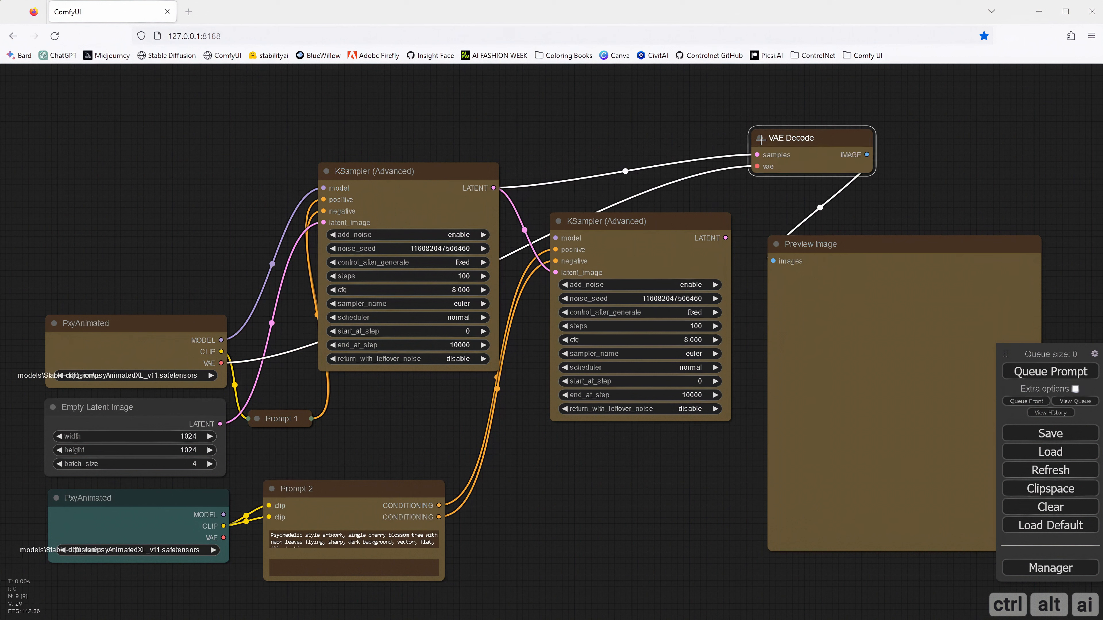
{"action": "left_click_drag", "start_coordinate": [494, 187], "coordinate": [515, 169]}
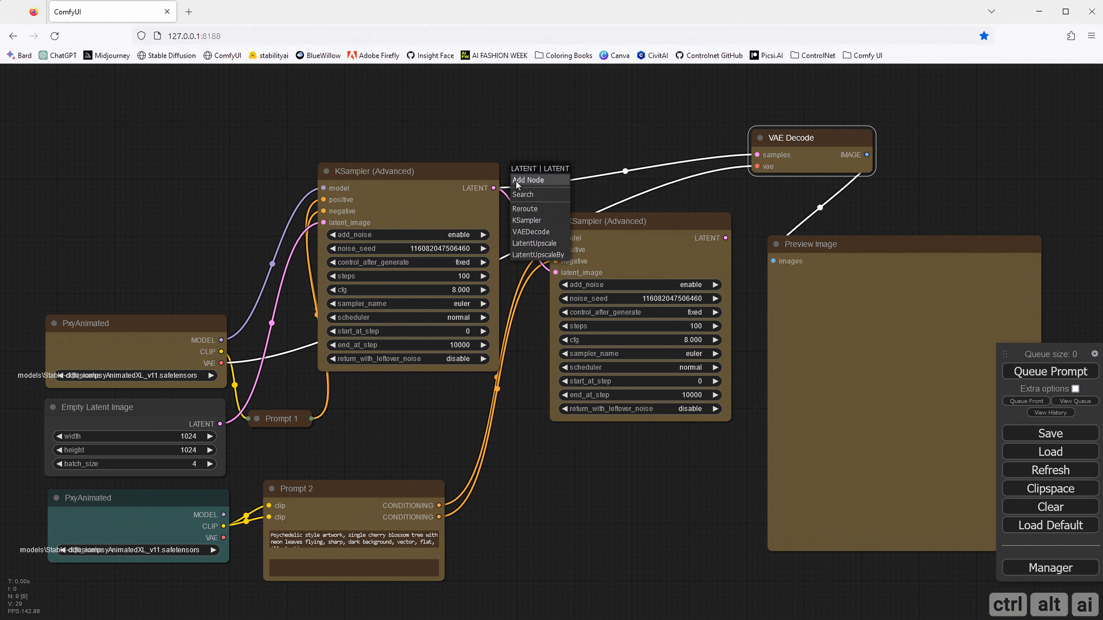
{"action": "left_click", "coordinate": [523, 120]}
{"action": "left_click_drag", "start_coordinate": [757, 154], "coordinate": [652, 140]}
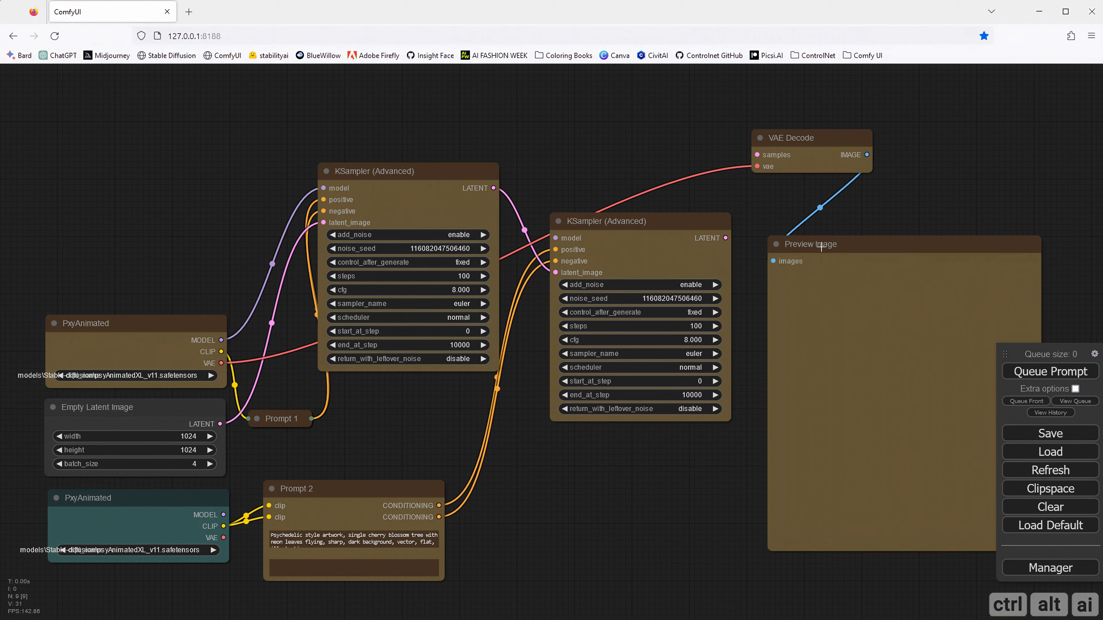
{"action": "left_click_drag", "start_coordinate": [820, 247], "coordinate": [854, 225]}
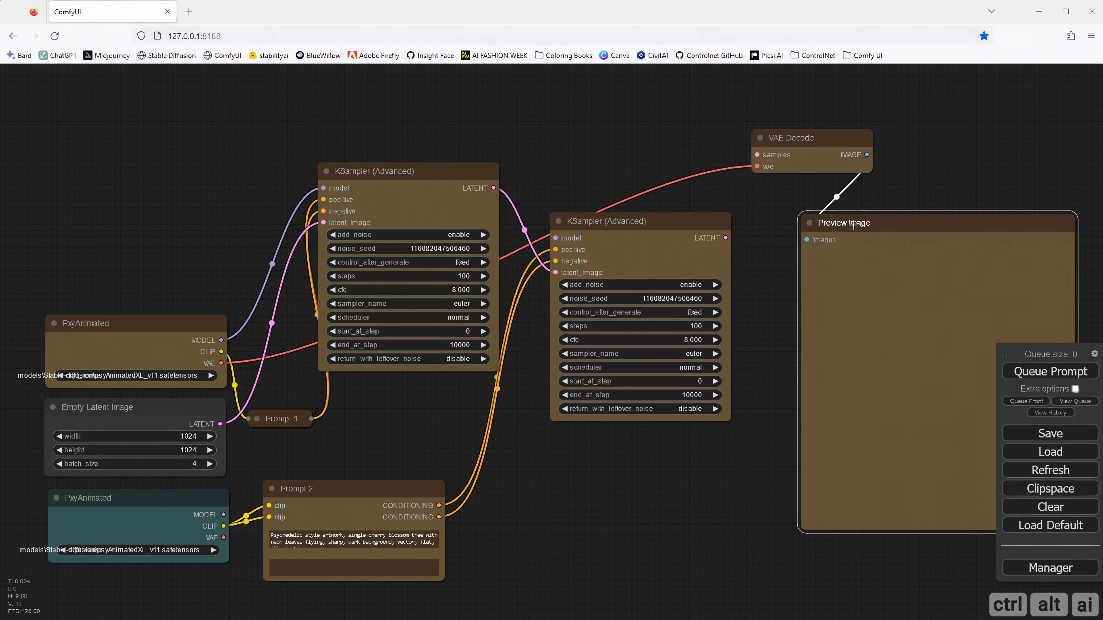
{"action": "left_click", "coordinate": [615, 234]}
{"action": "right_click", "coordinate": [614, 221]}
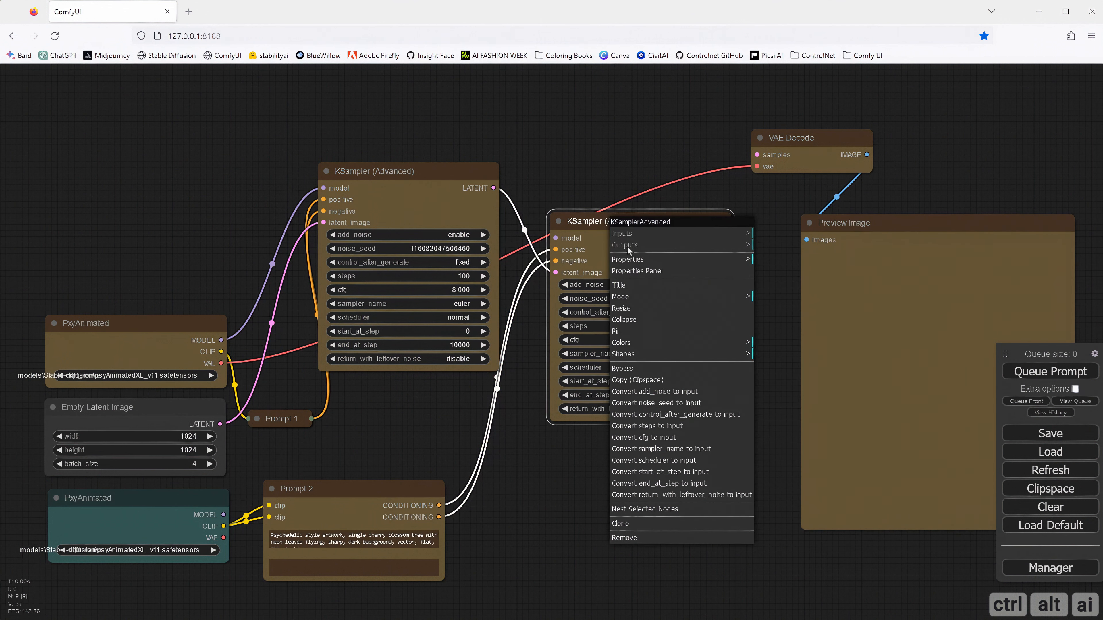
{"action": "left_click", "coordinate": [583, 181]}
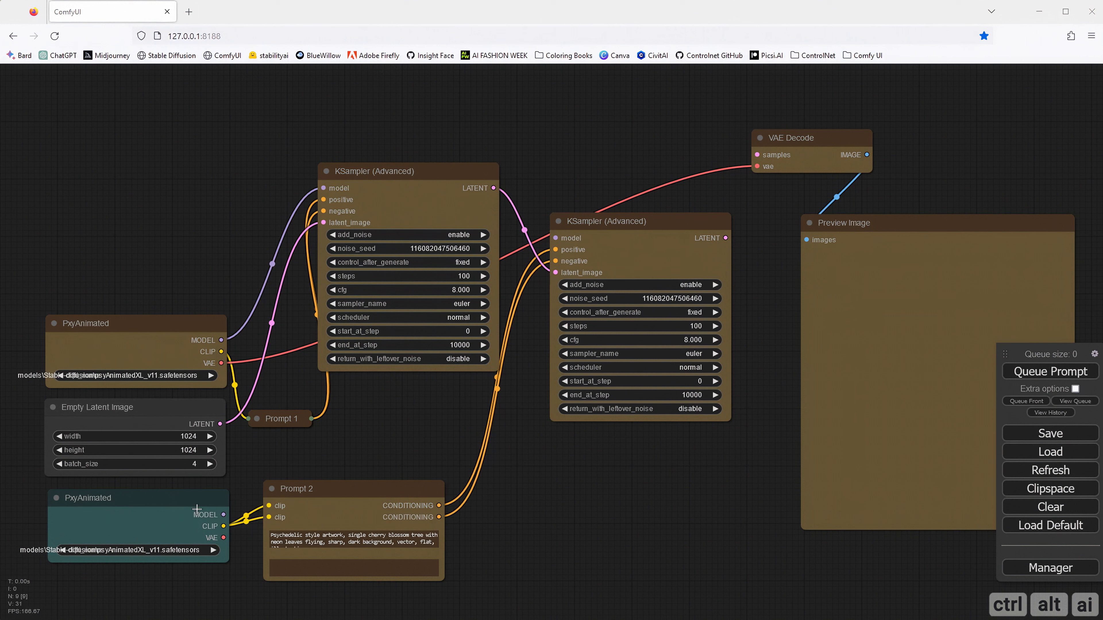
- Color the Prompt 2 node cyan, and collapse it directly beneath Prompt 1
{"action": "right_click", "coordinate": [327, 491]}
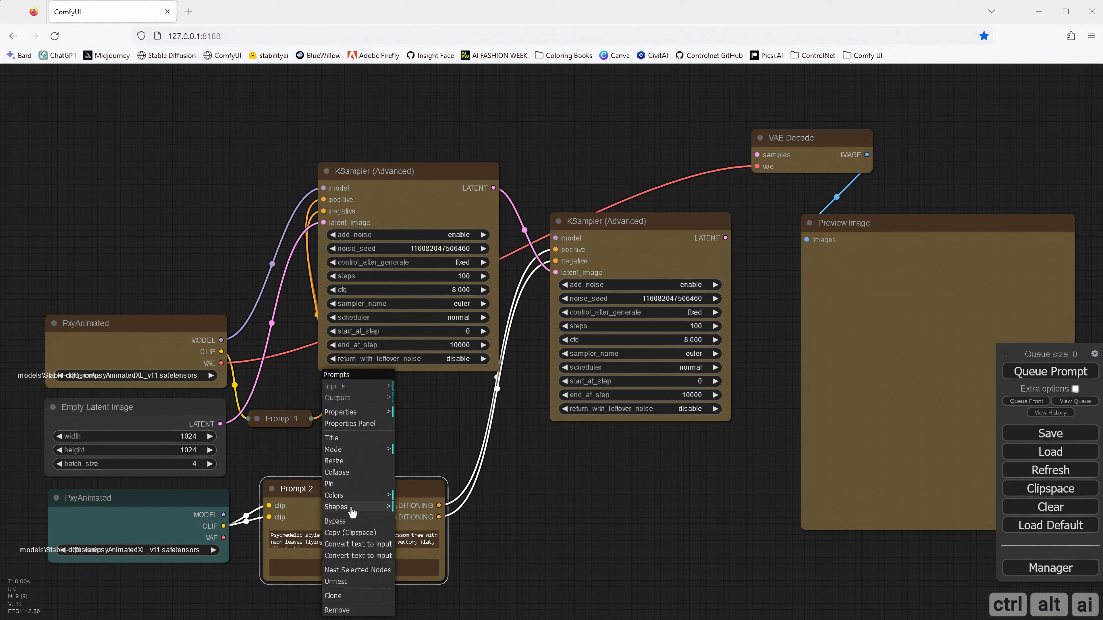
{"action": "left_click", "coordinate": [347, 495]}
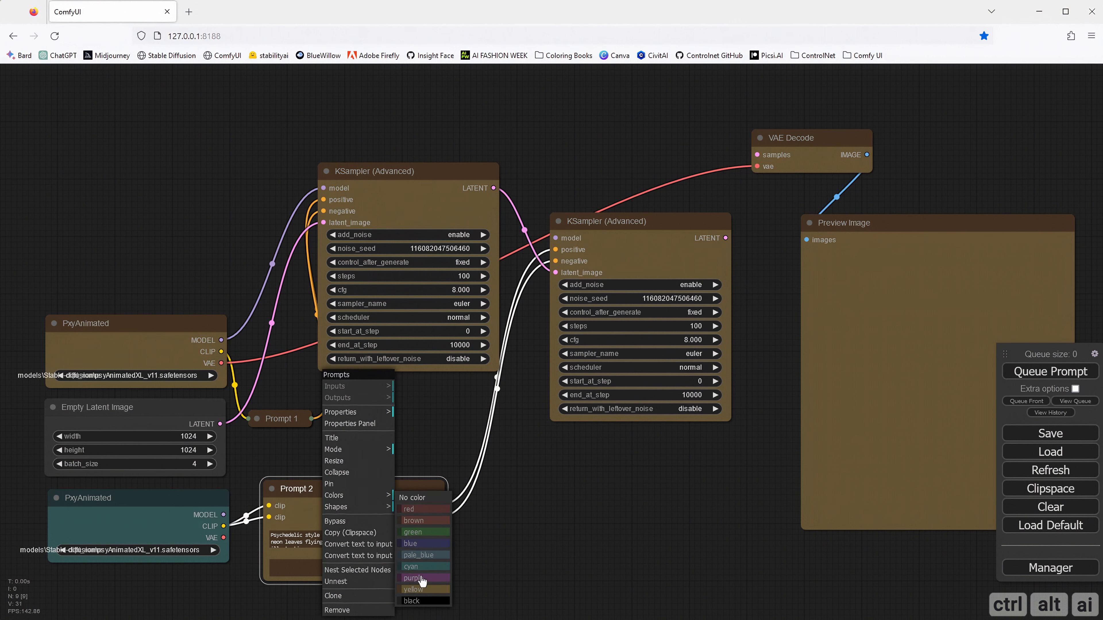
{"action": "left_click", "coordinate": [420, 568]}
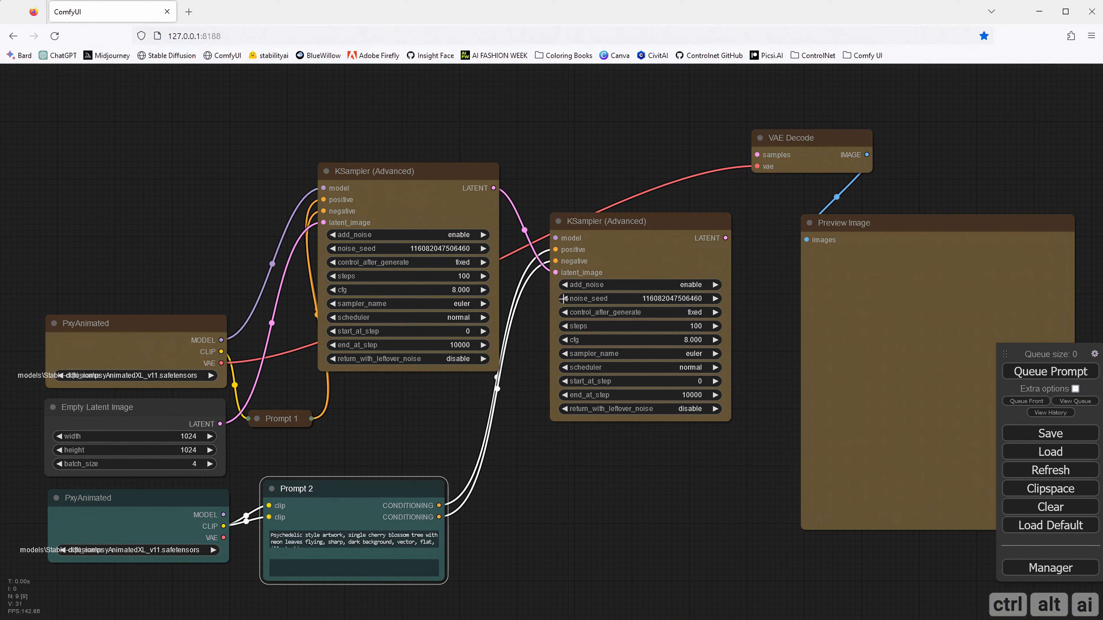
{"action": "left_click", "coordinate": [272, 489]}
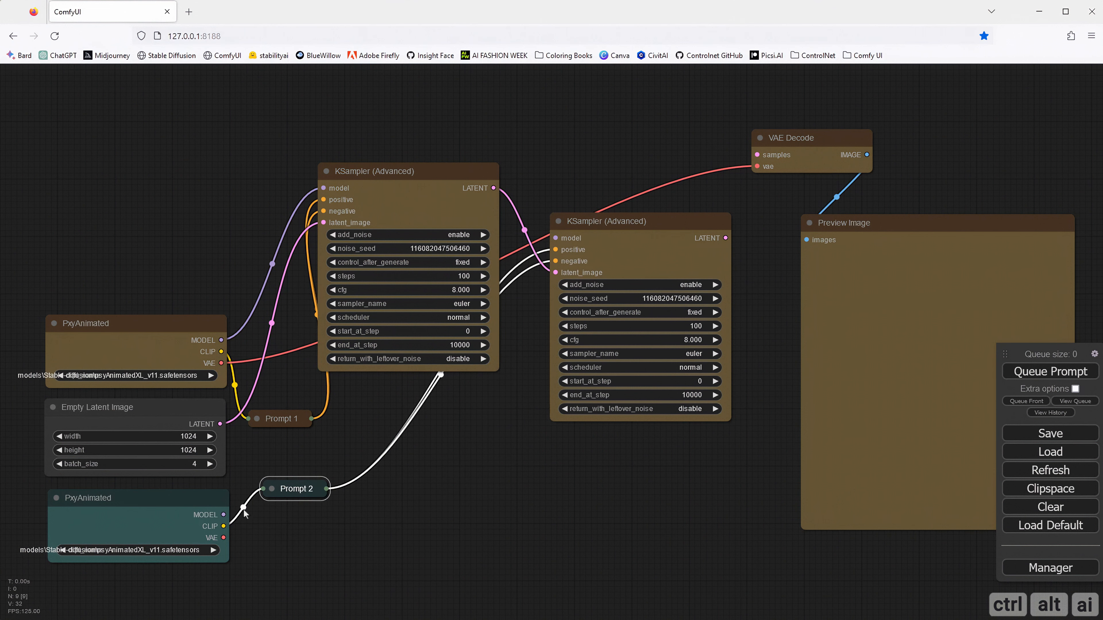
{"action": "left_click_drag", "start_coordinate": [283, 489], "coordinate": [267, 447]}
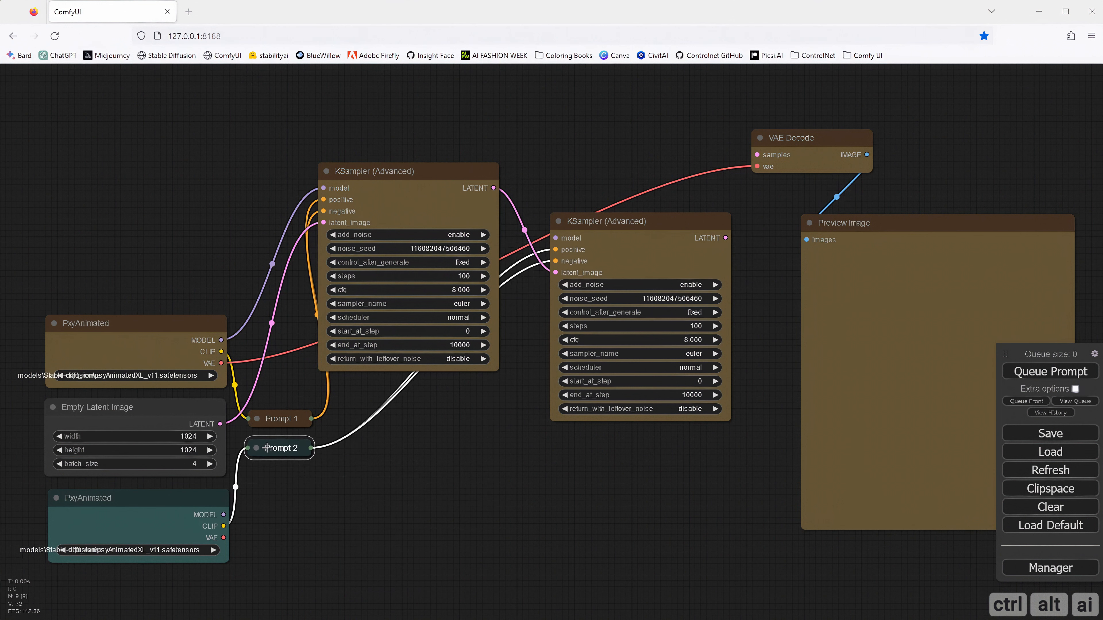
{"action": "left_click", "coordinate": [276, 419]}
{"action": "left_click", "coordinate": [300, 486]}
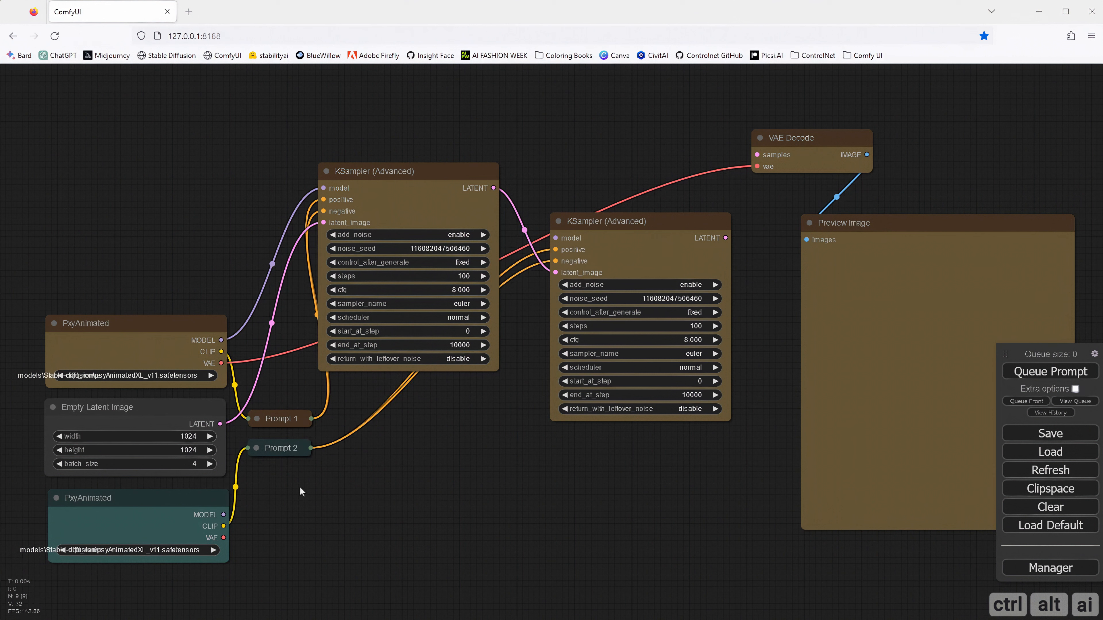
- Connect the cyan checkpoint's MODEL output to the second KSampler's model input and color that KSampler blue
{"action": "left_click_drag", "start_coordinate": [223, 515], "coordinate": [556, 238]}
{"action": "right_click", "coordinate": [616, 223]}
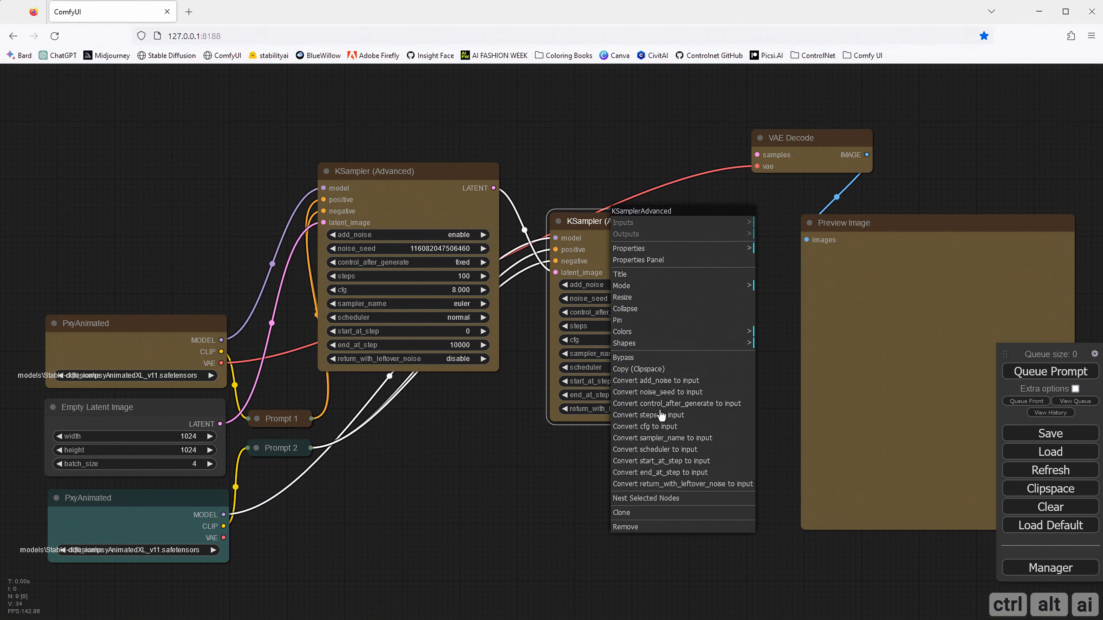
{"action": "left_click", "coordinate": [648, 332]}
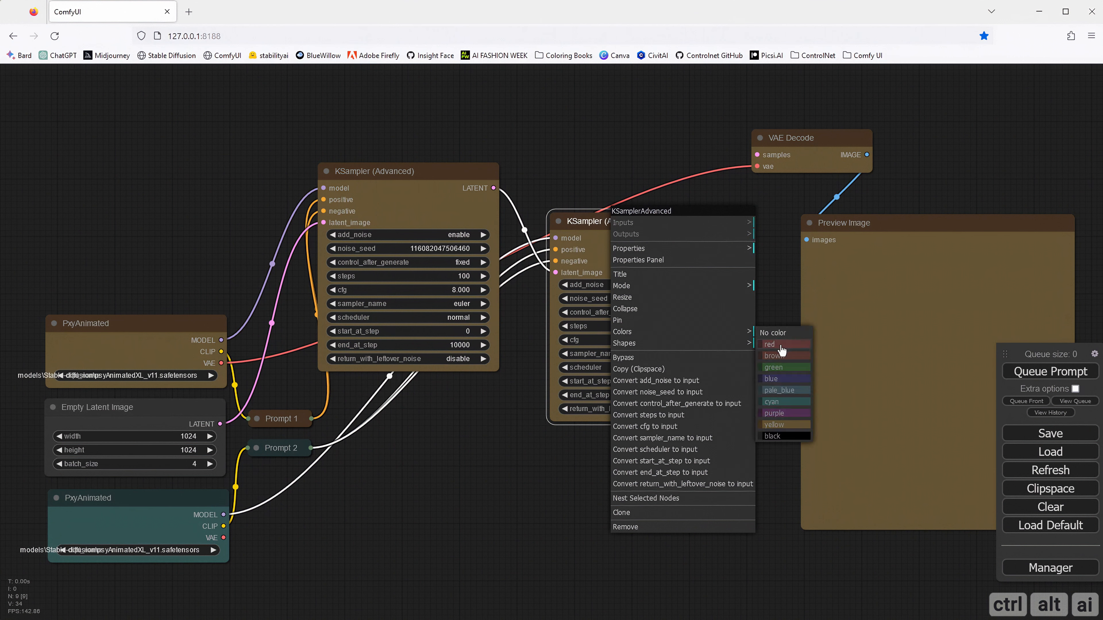
{"action": "left_click", "coordinate": [783, 380]}
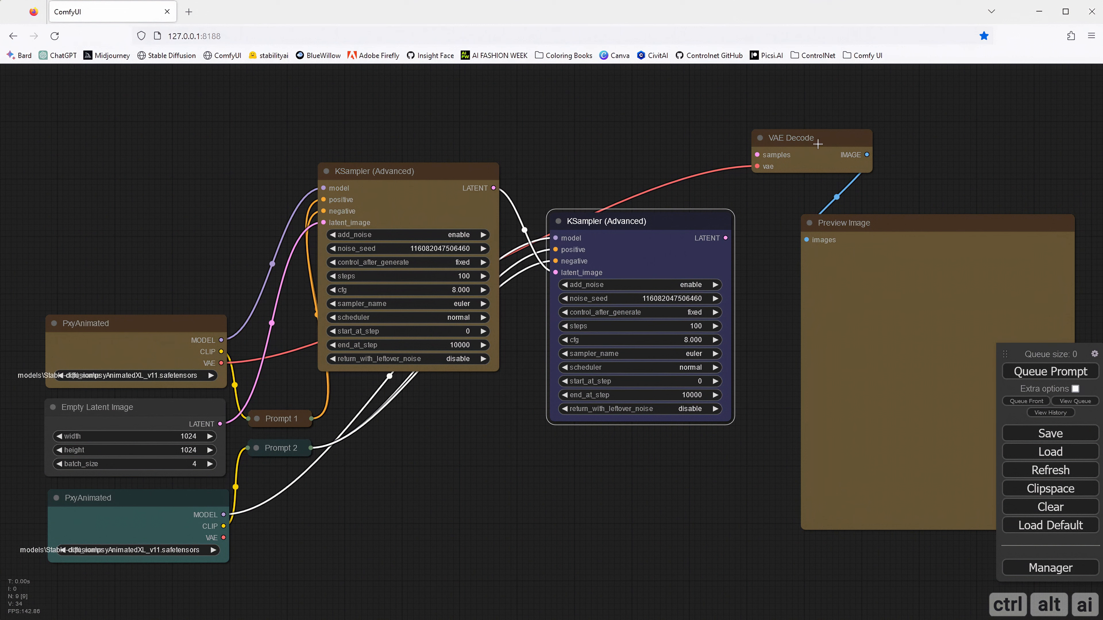
- Place VAE Decode beneath the first KSampler, feed that KSampler's LATENT into its samples input, and collapse it
{"action": "left_click_drag", "start_coordinate": [816, 140], "coordinate": [427, 433]}
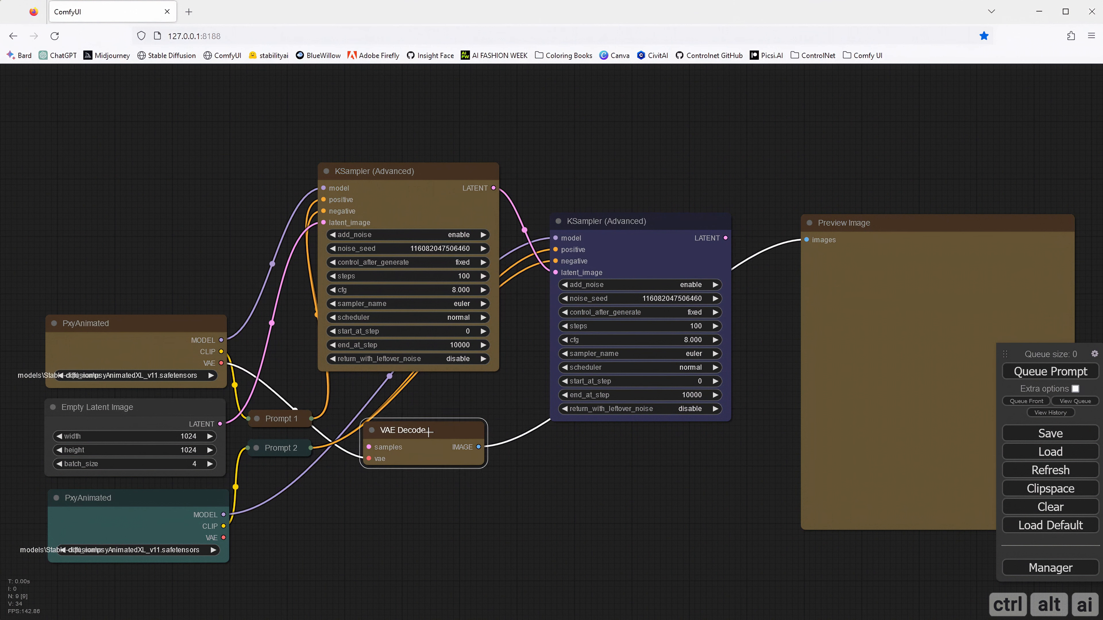
{"action": "left_click_drag", "start_coordinate": [494, 188], "coordinate": [389, 416]}
{"action": "left_click", "coordinate": [397, 431]}
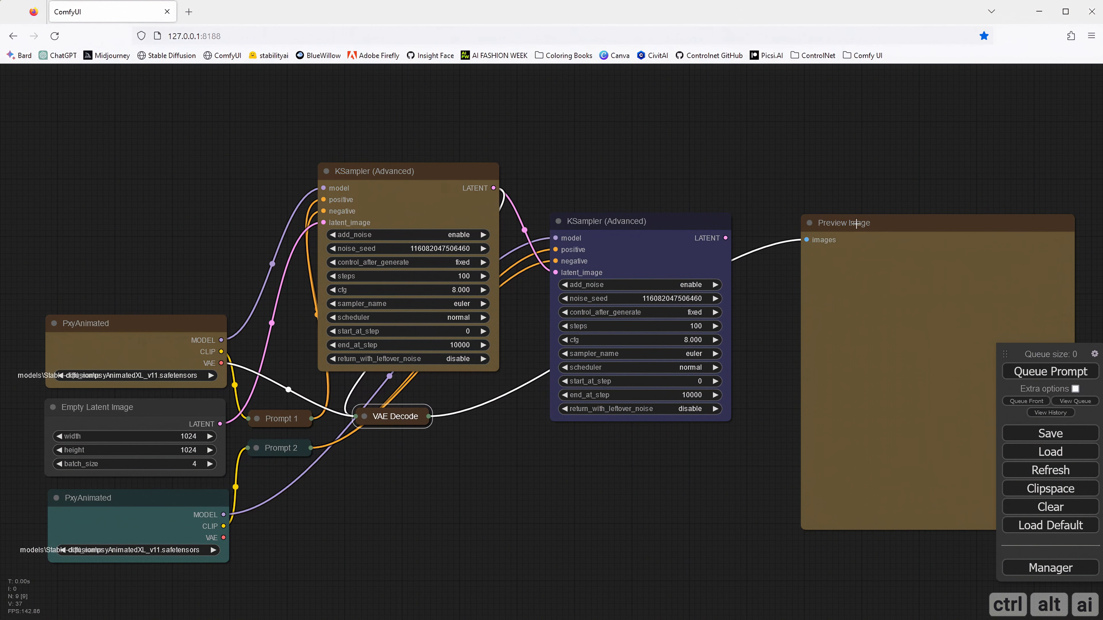
- Move Preview Image beneath the collapsed VAE Decode node and shrink it to a smaller, roughly square size
{"action": "left_click_drag", "start_coordinate": [856, 224], "coordinate": [432, 459]}
{"action": "scroll", "coordinate": [521, 343], "scroll_direction": "down", "scroll_amount": 3}
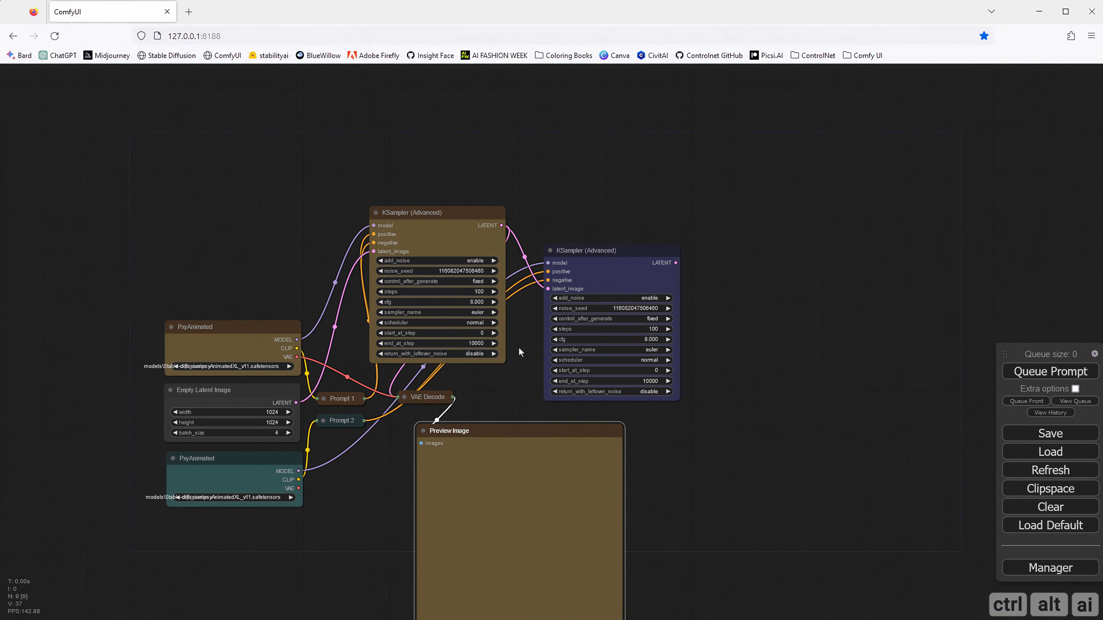
{"action": "left_click_drag", "start_coordinate": [702, 420], "coordinate": [686, 310]}
{"action": "scroll", "coordinate": [508, 351], "scroll_direction": "up", "scroll_amount": 2}
{"action": "left_click_drag", "start_coordinate": [629, 593], "coordinate": [536, 452]}
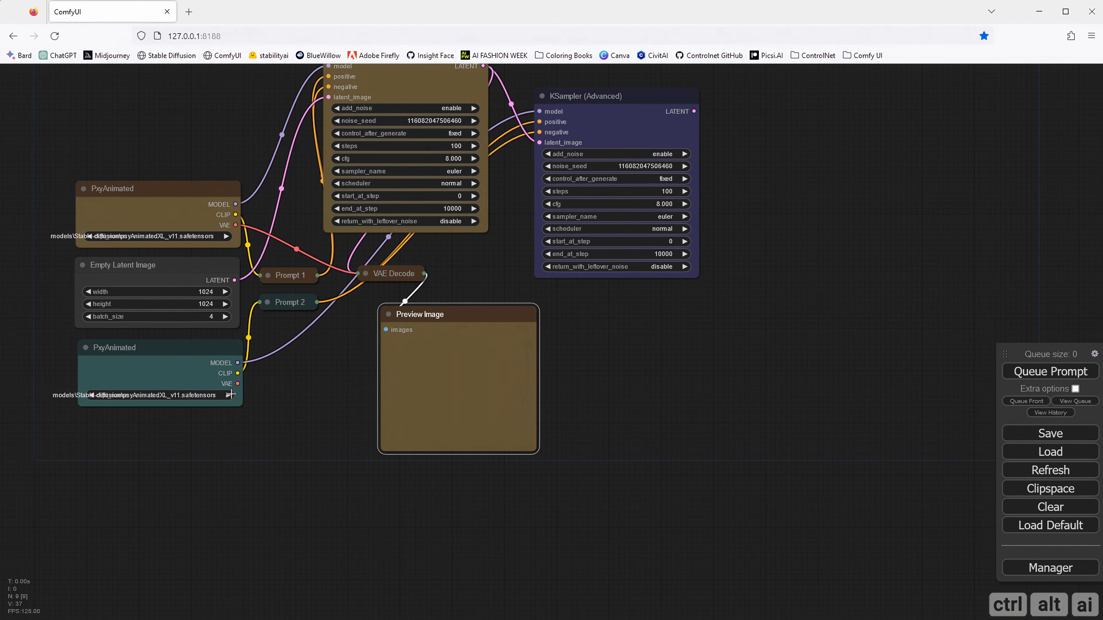
{"action": "left_click_drag", "start_coordinate": [649, 354], "coordinate": [626, 483]}
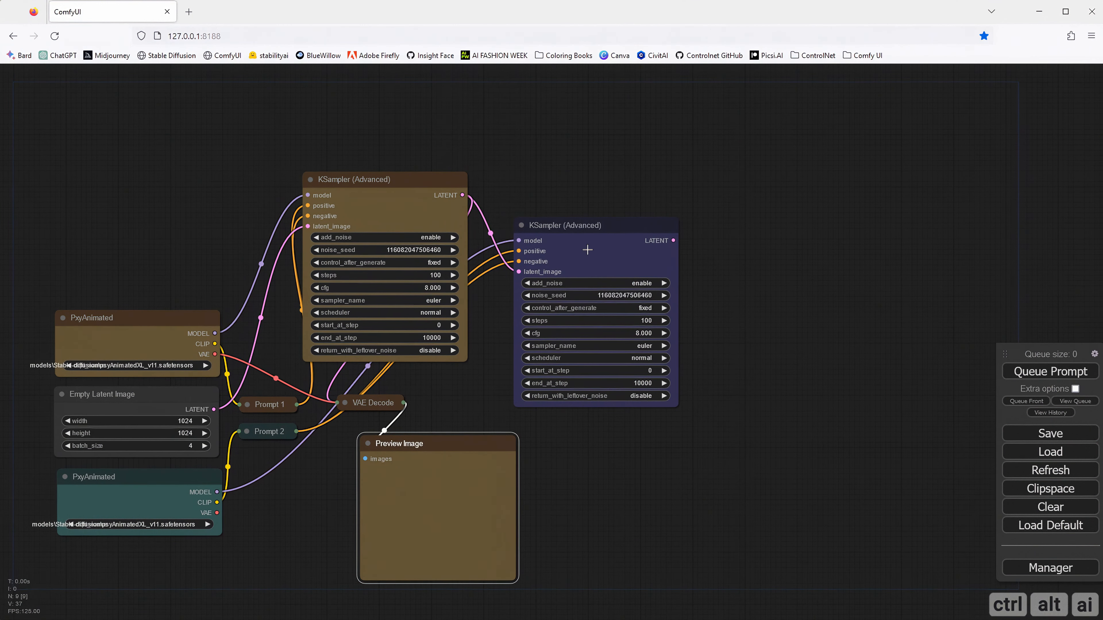
- Align the two KSamplers side by side and move Preview Image to the right of the collapsed VAE Decode
{"action": "left_click_drag", "start_coordinate": [569, 232], "coordinate": [577, 177]}
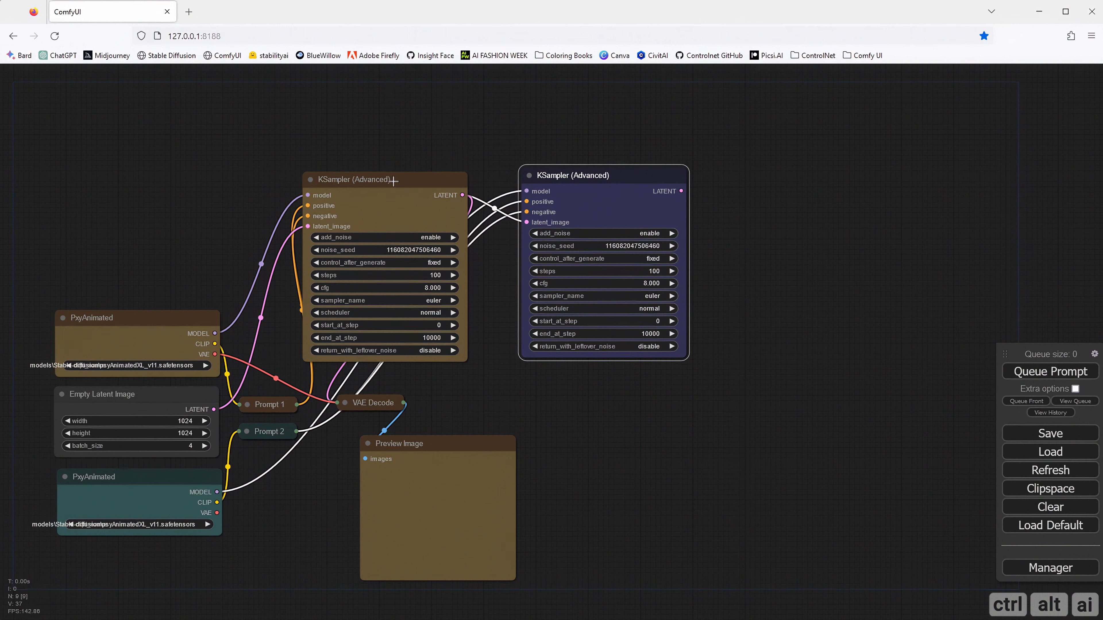
{"action": "left_click_drag", "start_coordinate": [394, 181], "coordinate": [441, 179]}
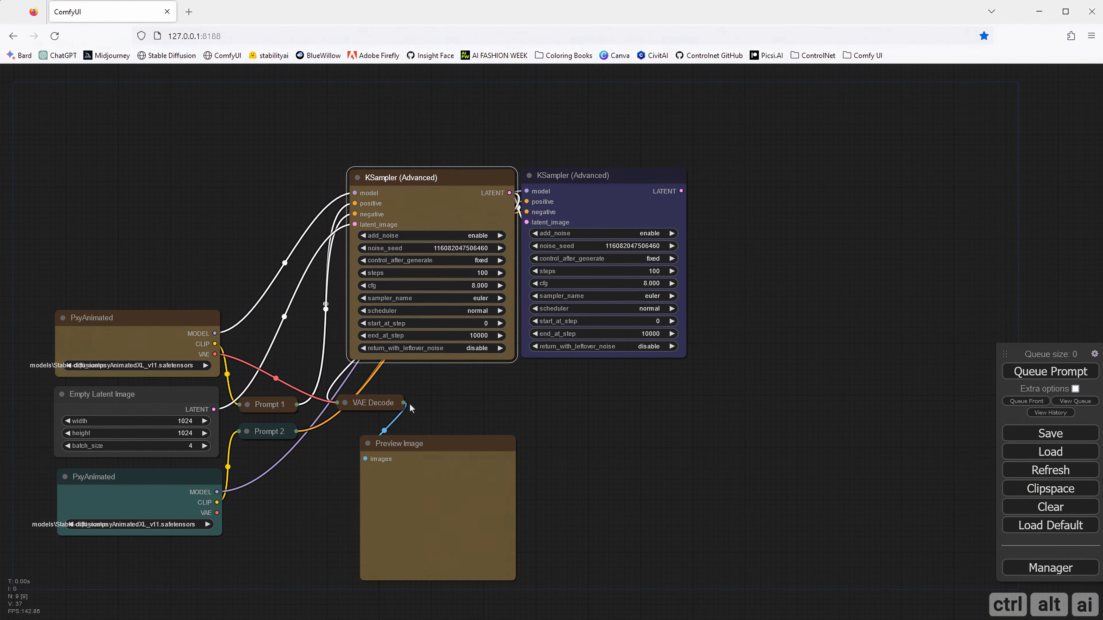
{"action": "left_click", "coordinate": [242, 524]}
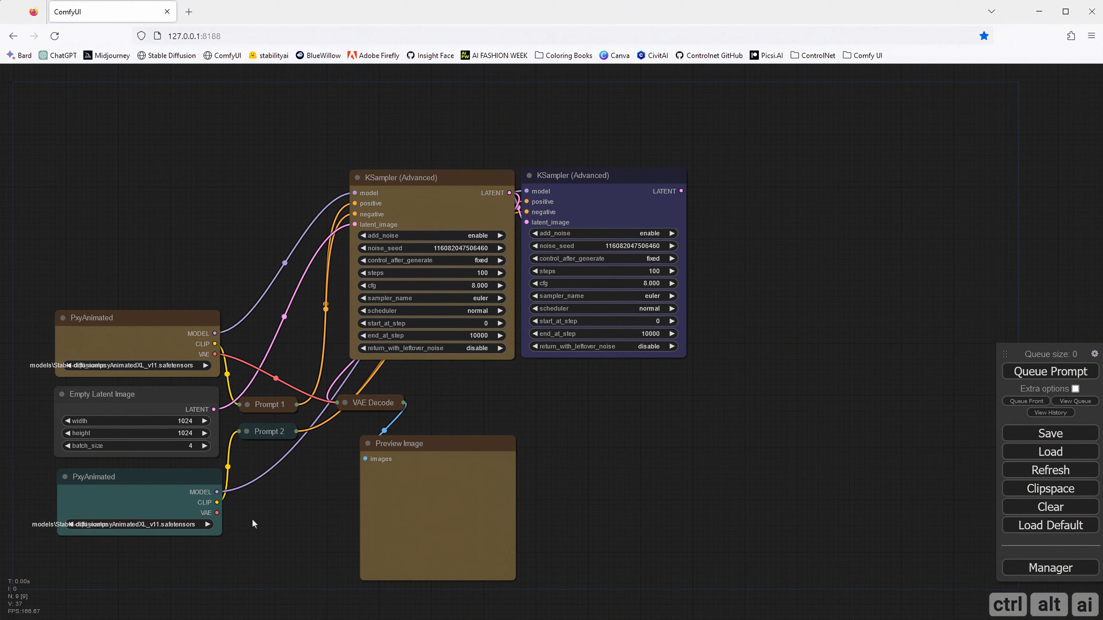
{"action": "left_click_drag", "start_coordinate": [410, 447], "coordinate": [491, 410]}
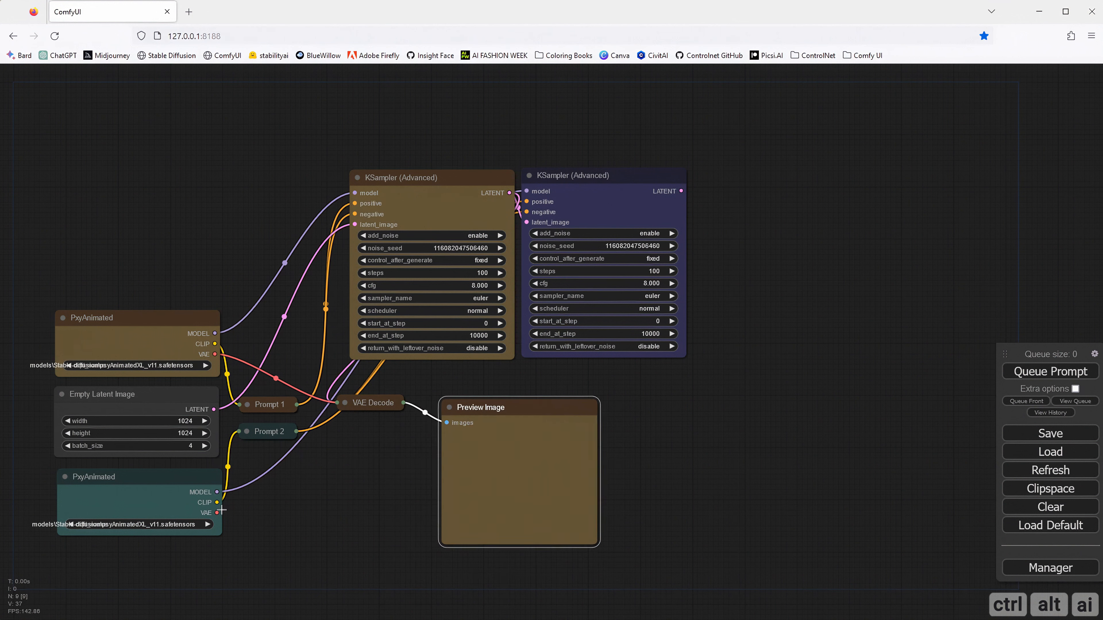
- Run the cyan checkpoint's VAE output through a Reroute into a new VAE Decode node above the KSamplers
{"action": "left_click_drag", "start_coordinate": [217, 512], "coordinate": [284, 125]}
{"action": "left_click_drag", "start_coordinate": [283, 126], "coordinate": [459, 117]}
{"action": "left_click", "coordinate": [295, 153]}
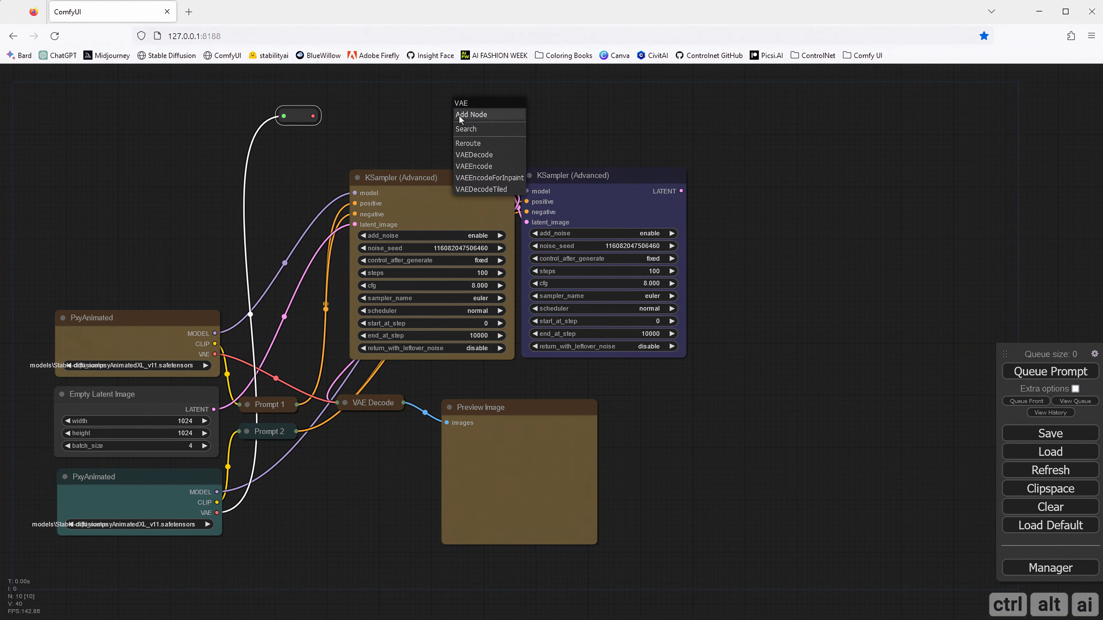
{"action": "left_click", "coordinate": [483, 157]}
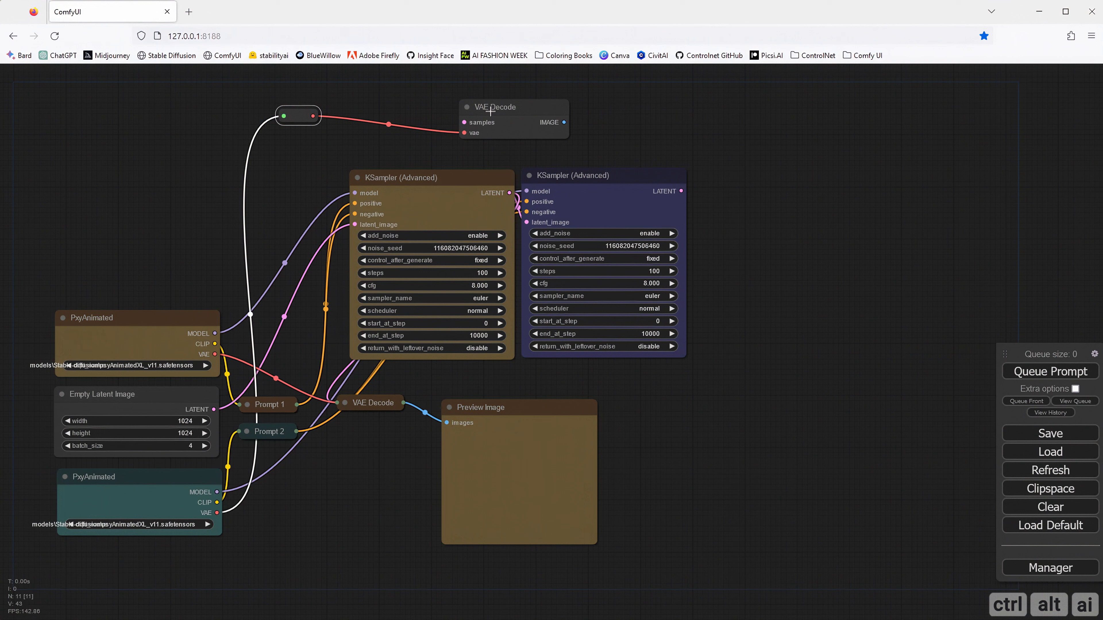
{"action": "mouse_move", "coordinate": [489, 108]}
{"action": "left_mouse_down"}
{"action": "mouse_move", "coordinate": [506, 104]}
{"action": "mouse_move", "coordinate": [485, 103]}
{"action": "left_mouse_up"}
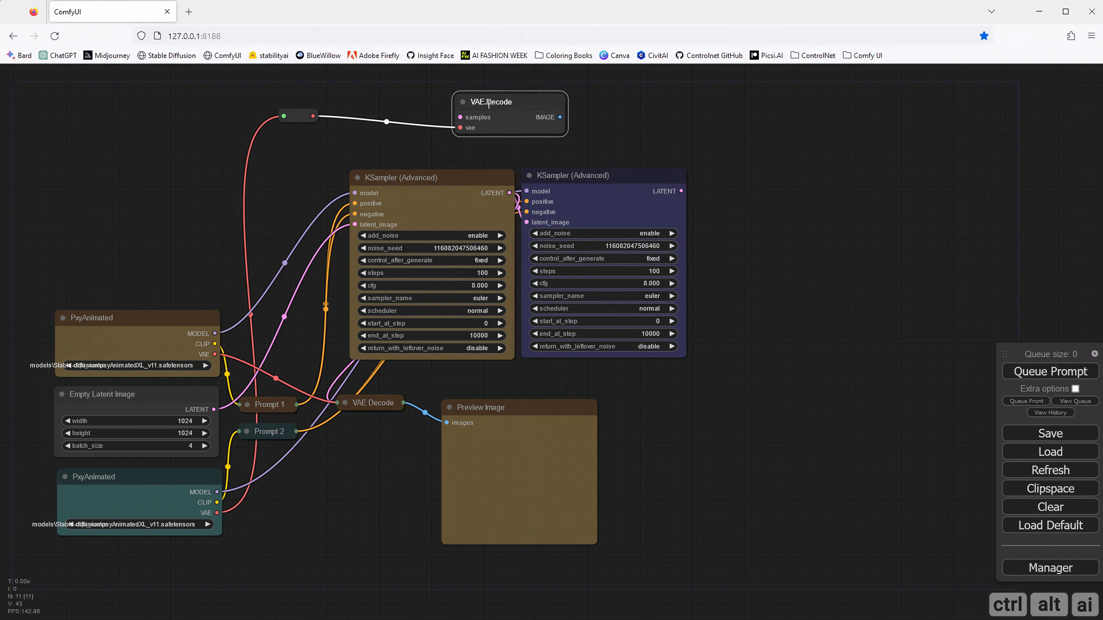
- Color the new VAE Decode node and the second KSampler cyan
{"action": "right_click", "coordinate": [487, 96]}
{"action": "left_click", "coordinate": [514, 214]}
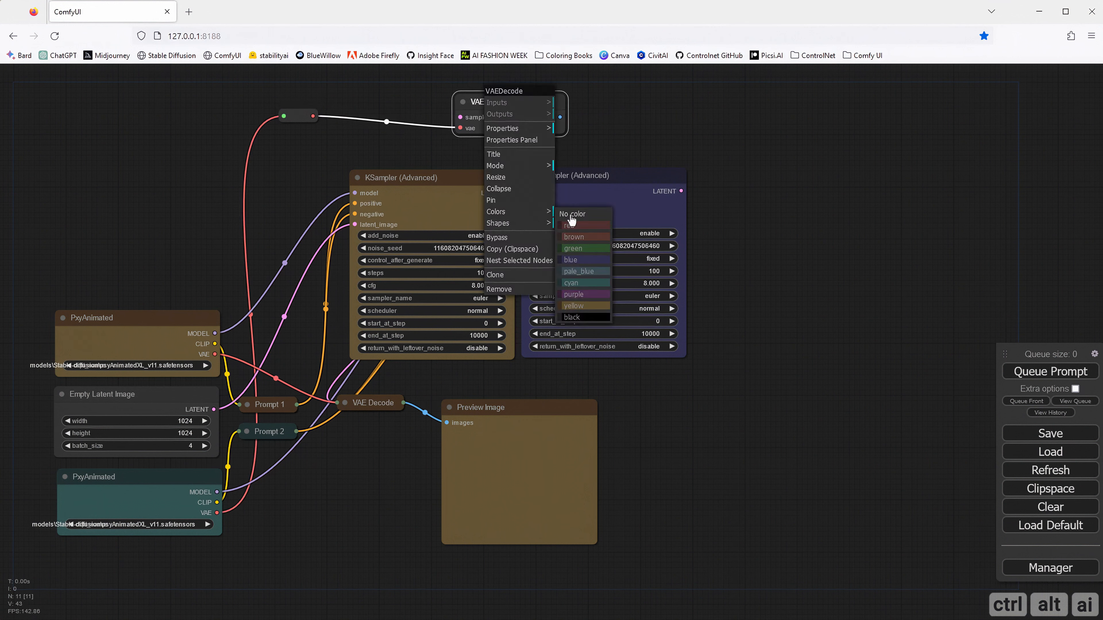
{"action": "left_click", "coordinate": [579, 283]}
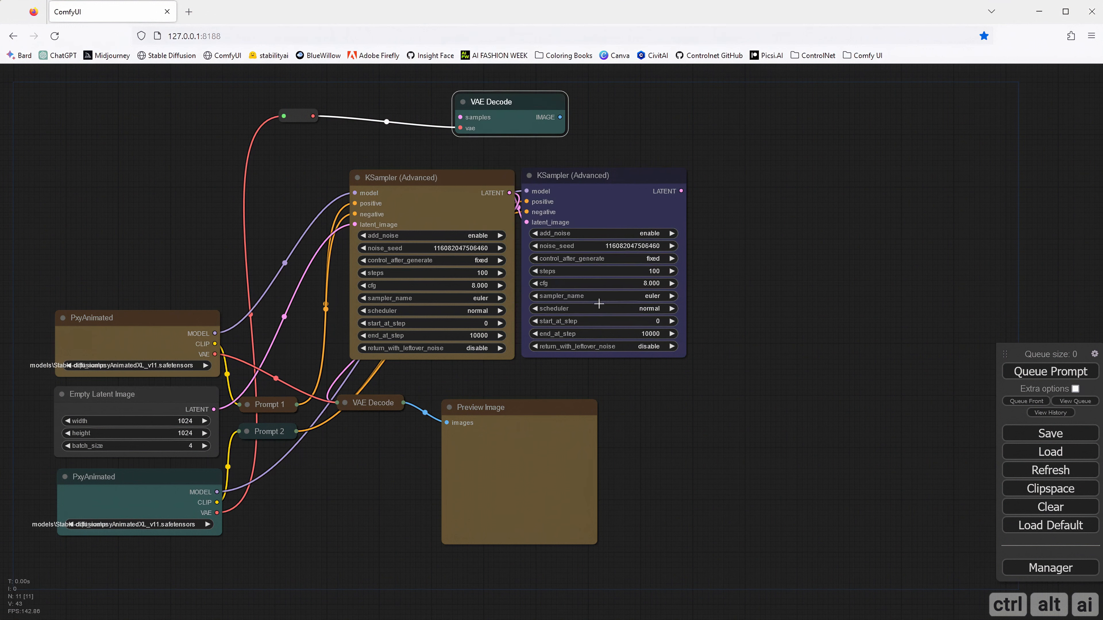
{"action": "right_click", "coordinate": [586, 192]}
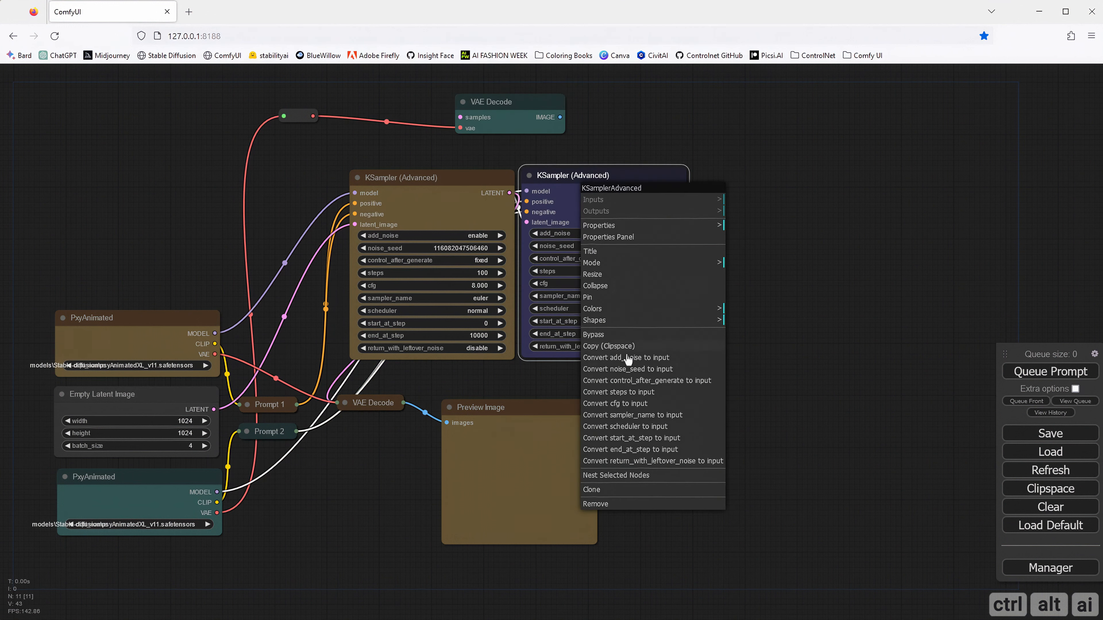
{"action": "left_click", "coordinate": [625, 314]}
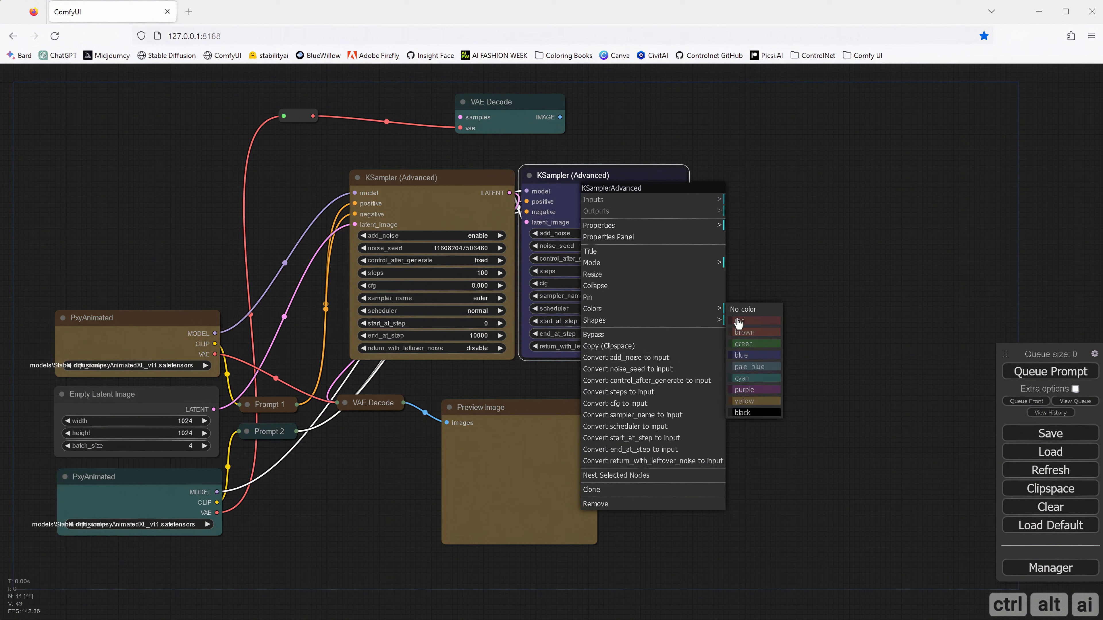
{"action": "left_click", "coordinate": [756, 382]}
{"action": "left_click_drag", "start_coordinate": [577, 178], "coordinate": [576, 178]}
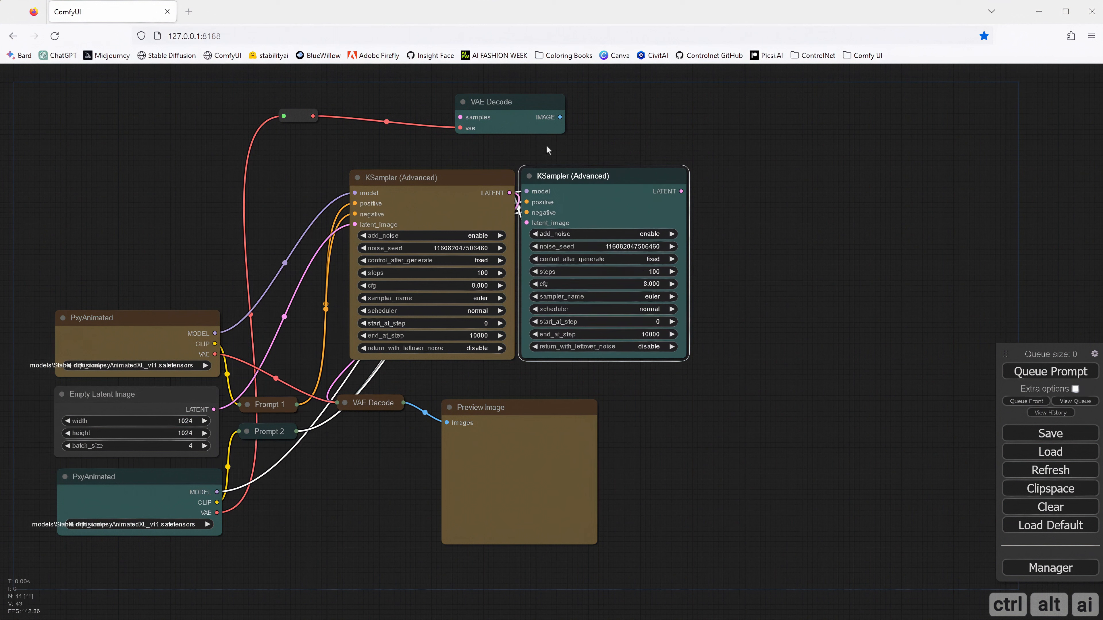
- Connect the second KSampler's LATENT to the cyan VAE Decode's samples, and add a Preview Image from its IMAGE output
{"action": "left_click_drag", "start_coordinate": [516, 106], "coordinate": [797, 99]}
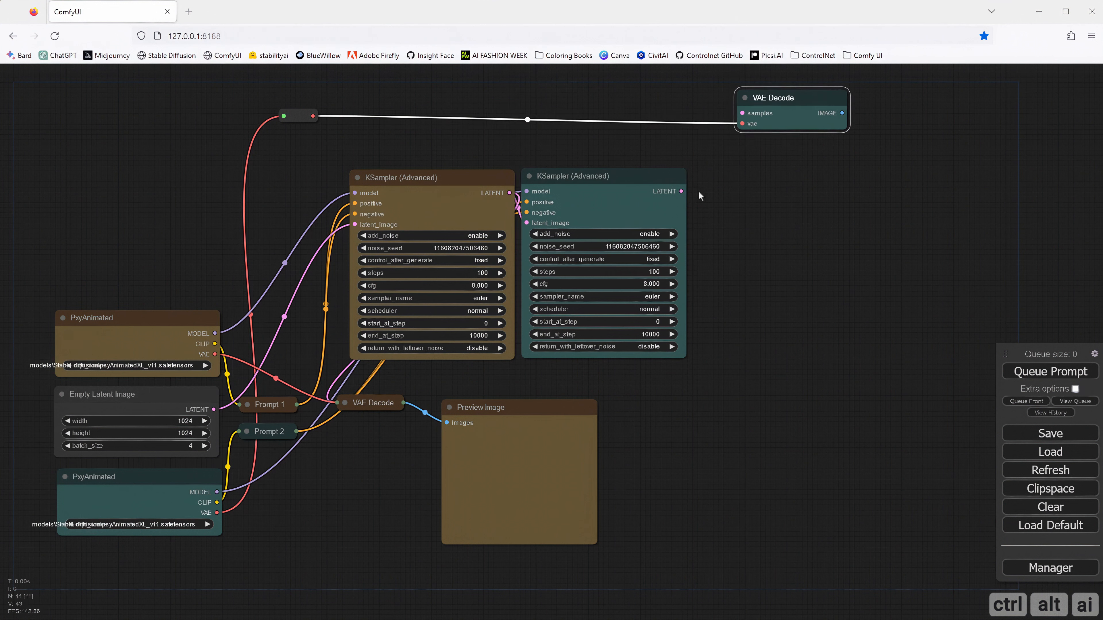
{"action": "left_click_drag", "start_coordinate": [682, 192], "coordinate": [743, 113]}
{"action": "left_click_drag", "start_coordinate": [842, 114], "coordinate": [753, 393]}
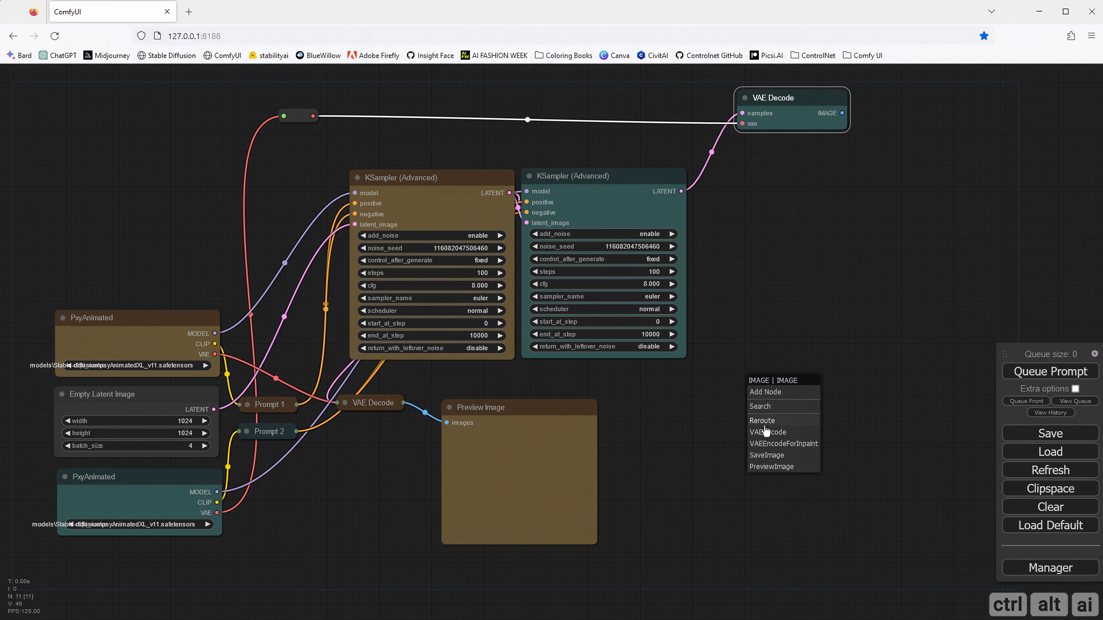
{"action": "left_click", "coordinate": [767, 469]}
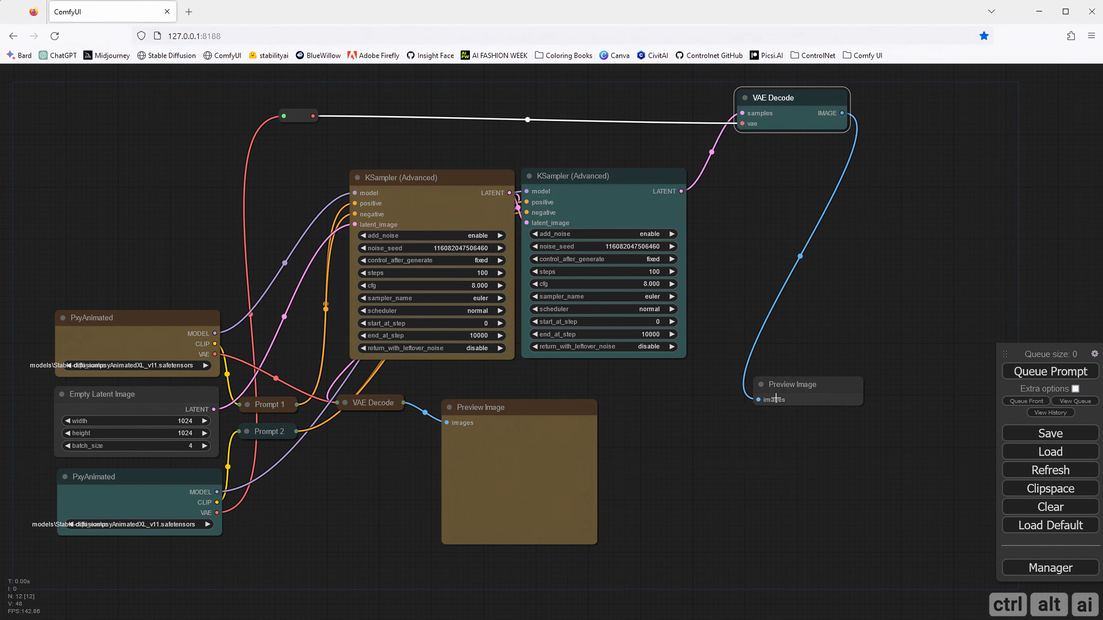
{"action": "left_click_drag", "start_coordinate": [786, 384], "coordinate": [865, 379]}
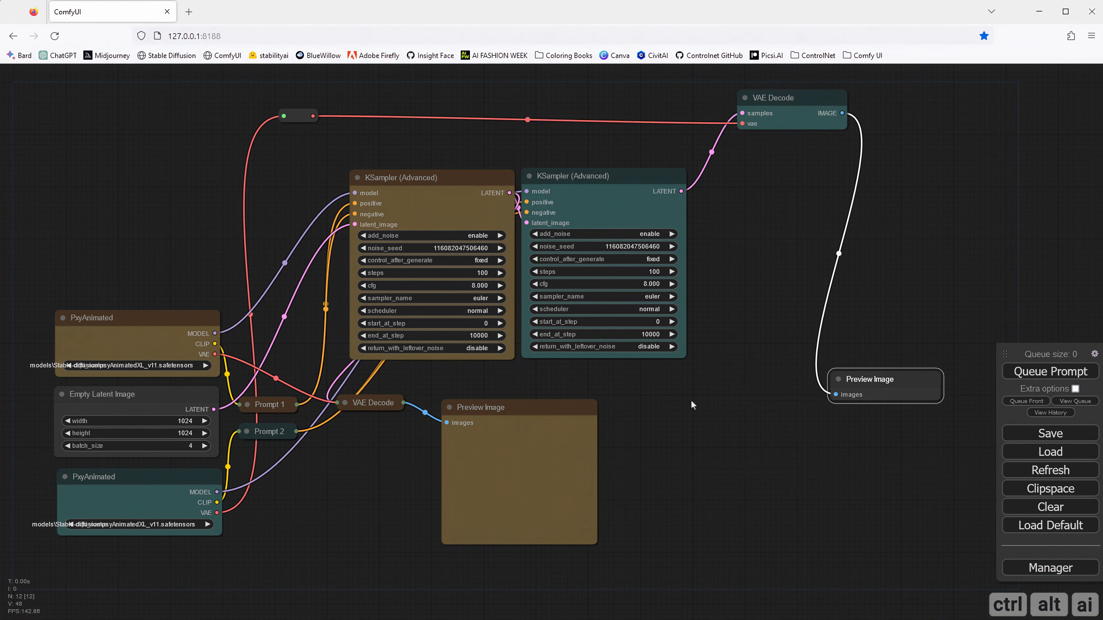
- Arrange the two Preview Image nodes side by side at the lower right of the graph and enlarge both to similar sizes
{"action": "left_click_drag", "start_coordinate": [521, 409], "coordinate": [743, 383]}
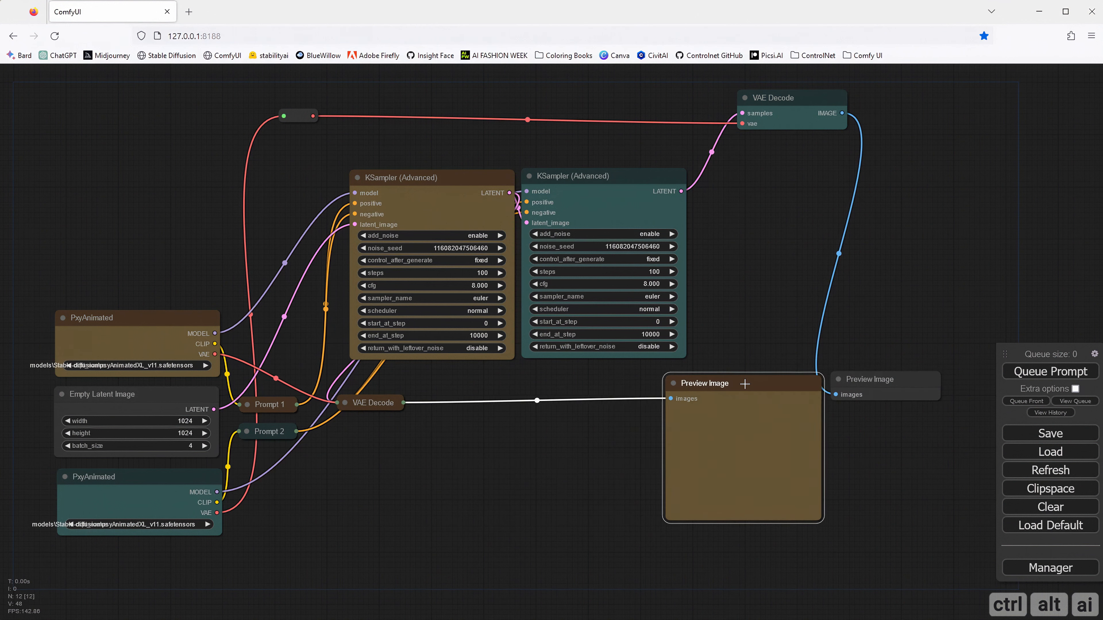
{"action": "left_click", "coordinate": [859, 377]}
{"action": "left_click_drag", "start_coordinate": [859, 375], "coordinate": [853, 378]}
{"action": "left_click_drag", "start_coordinate": [815, 518], "coordinate": [848, 579]}
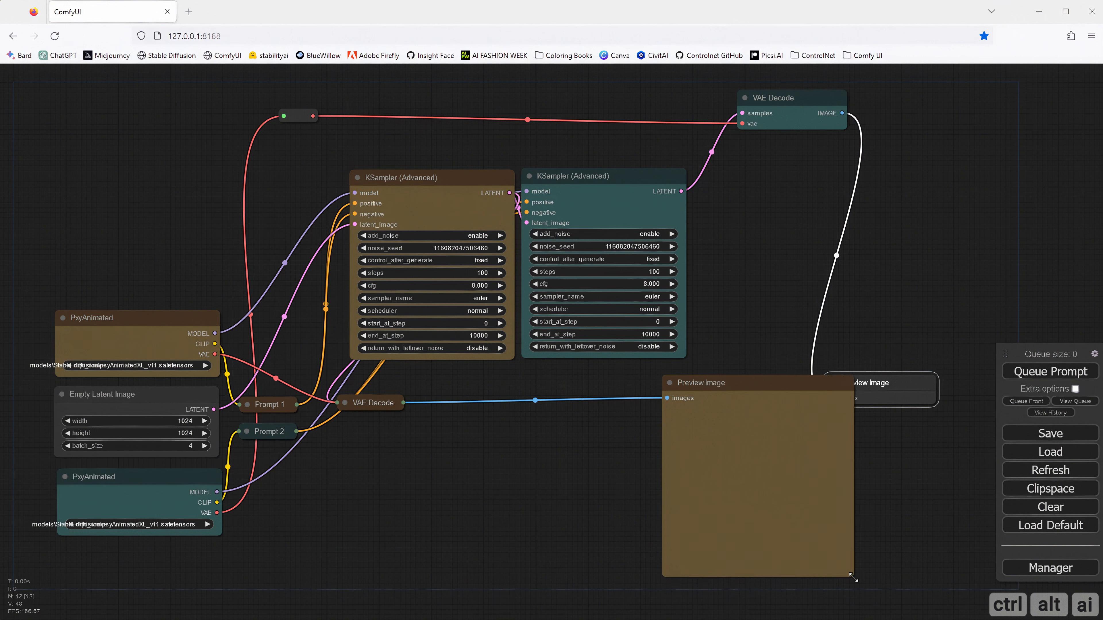
{"action": "left_click_drag", "start_coordinate": [748, 387], "coordinate": [685, 384]}
{"action": "left_click_drag", "start_coordinate": [862, 383], "coordinate": [840, 381]}
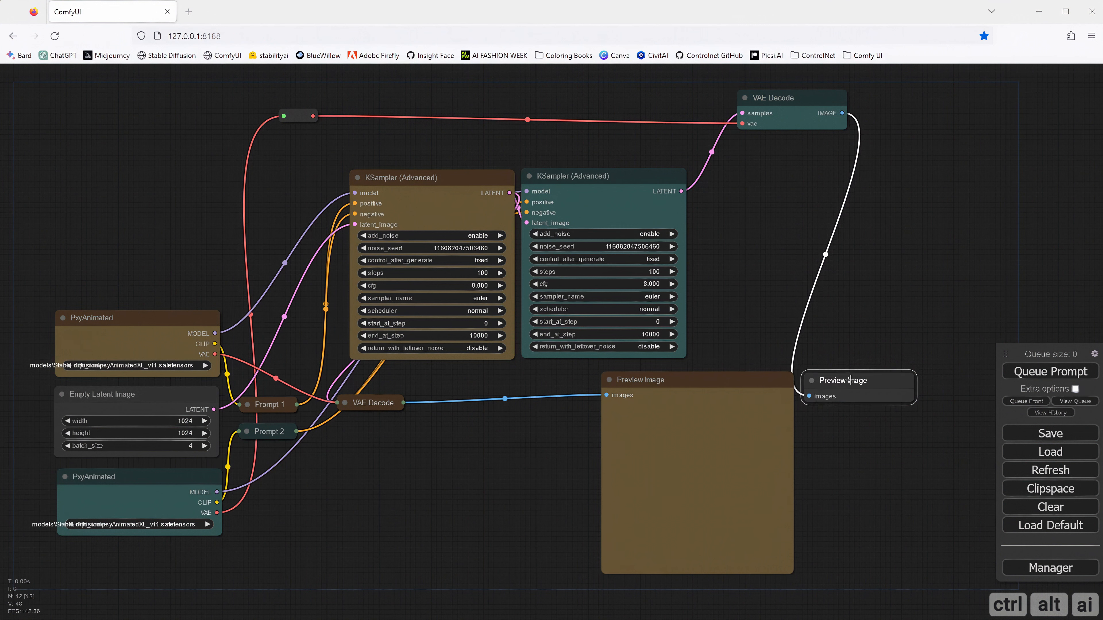
{"action": "left_click_drag", "start_coordinate": [915, 406], "coordinate": [985, 573]}
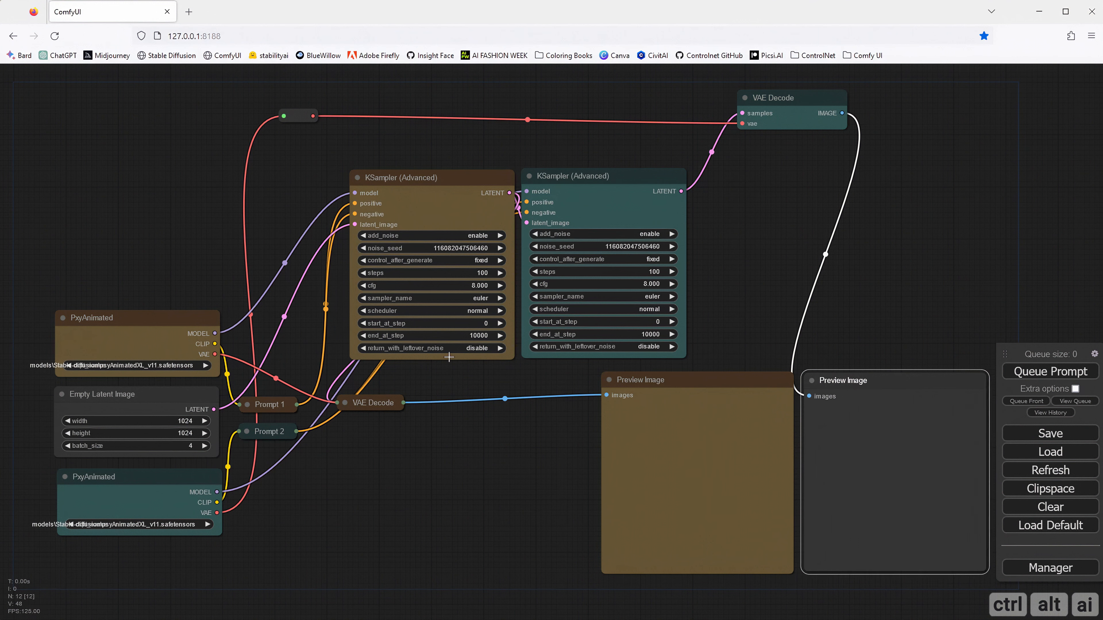
{"action": "left_click", "coordinate": [454, 470]}
- Trace the brown and cyan node chains from checkpoint through sampling and VAE Decode to their Preview Image nodes
{"action": "left_click", "coordinate": [119, 336]}
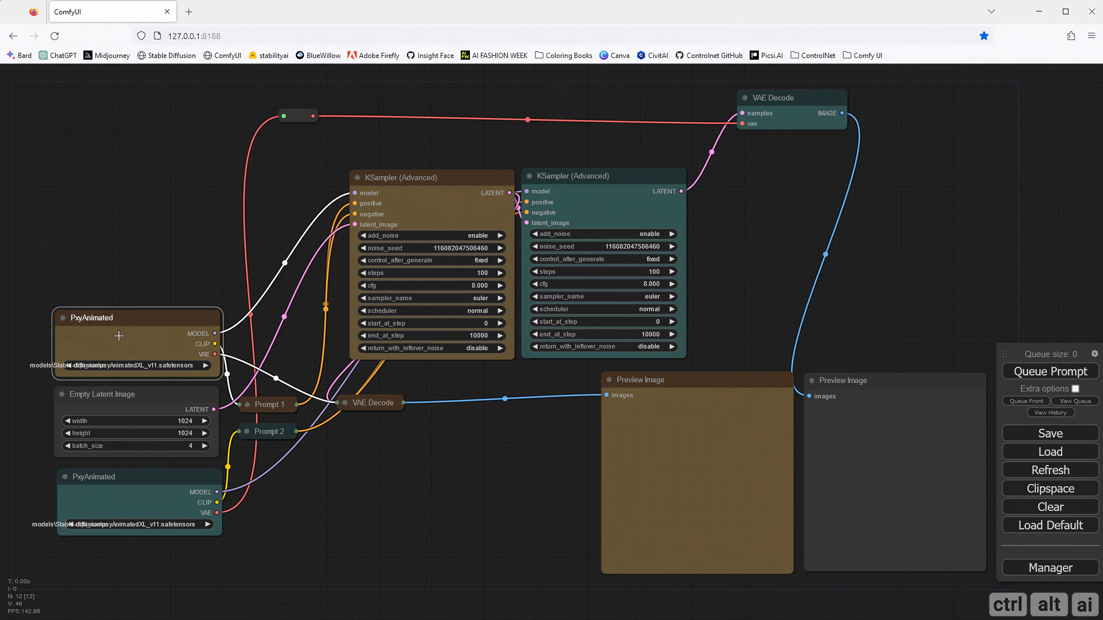
{"action": "left_click", "coordinate": [254, 405]}
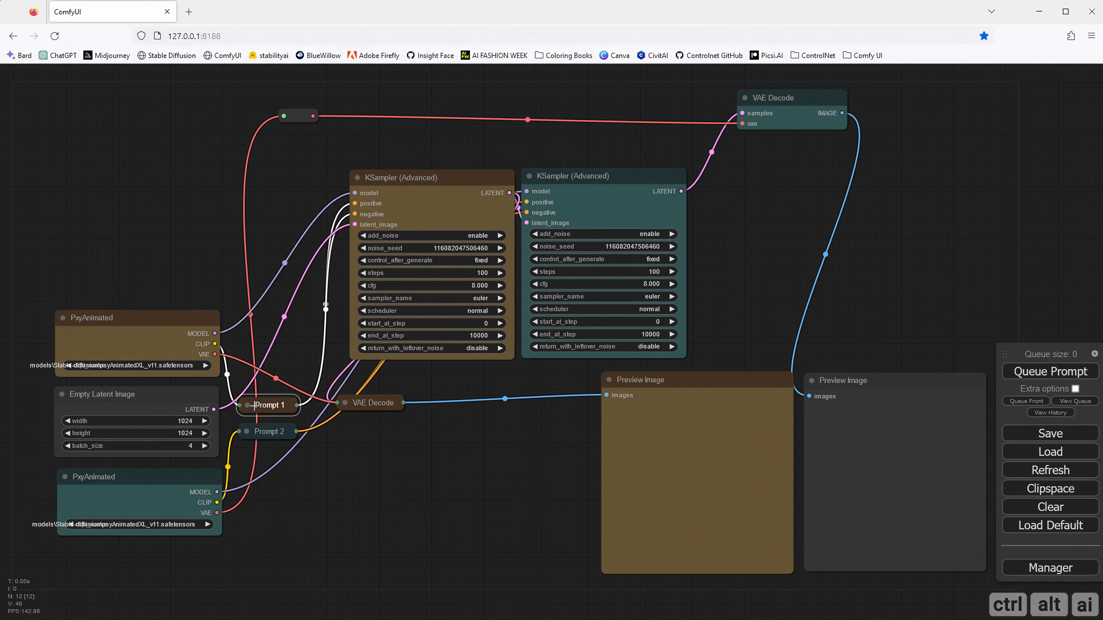
{"action": "left_click", "coordinate": [400, 201]}
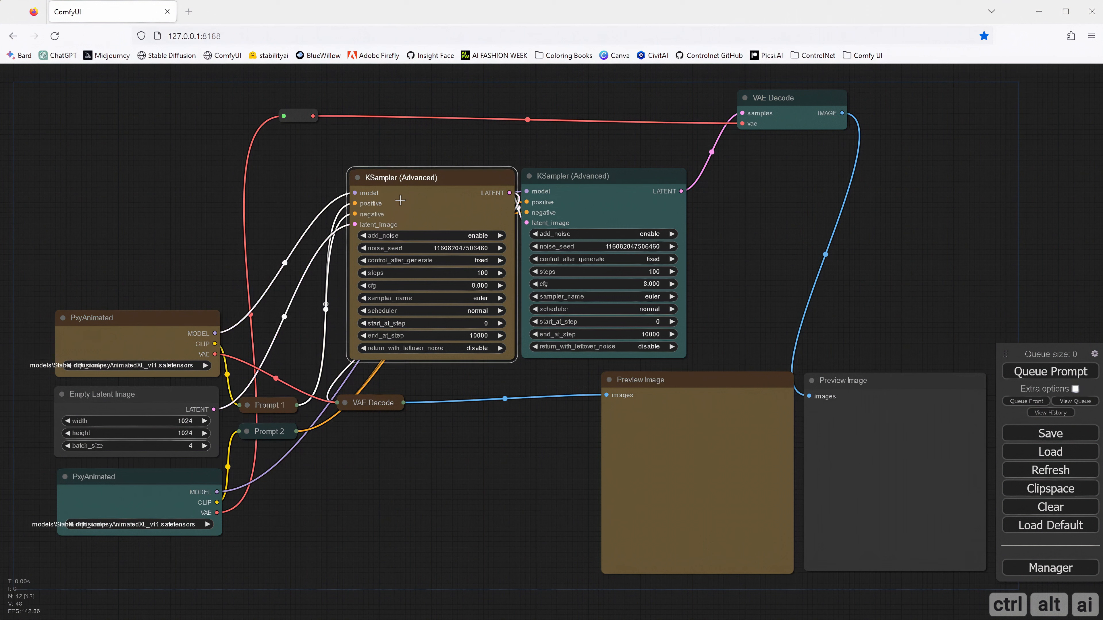
{"action": "left_click", "coordinate": [370, 402]}
{"action": "left_click", "coordinate": [664, 407]}
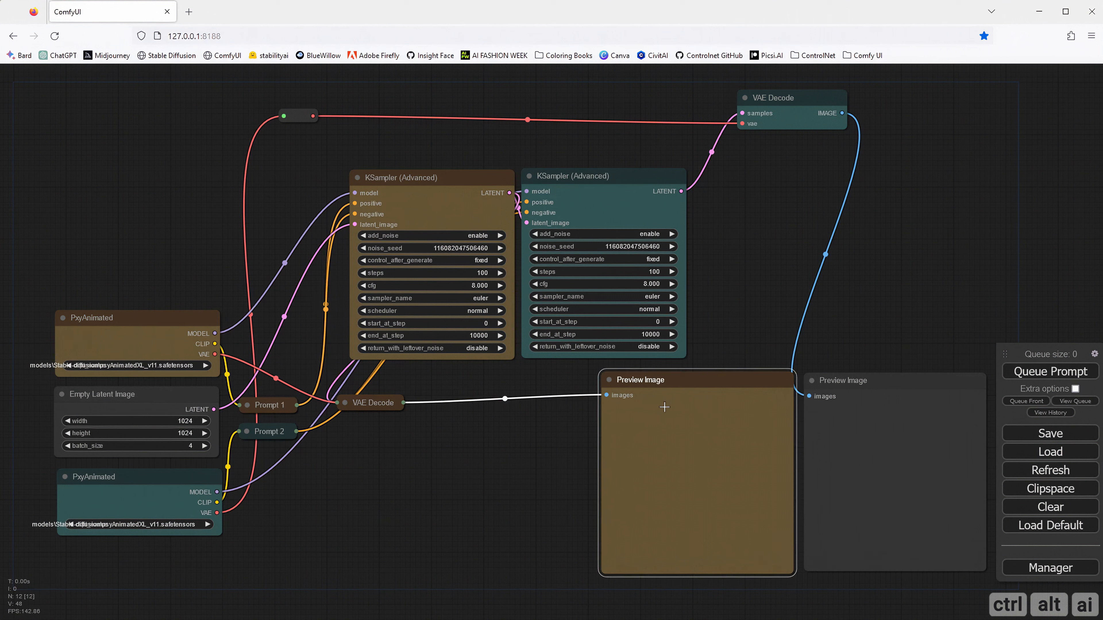
{"action": "left_click", "coordinate": [130, 490]}
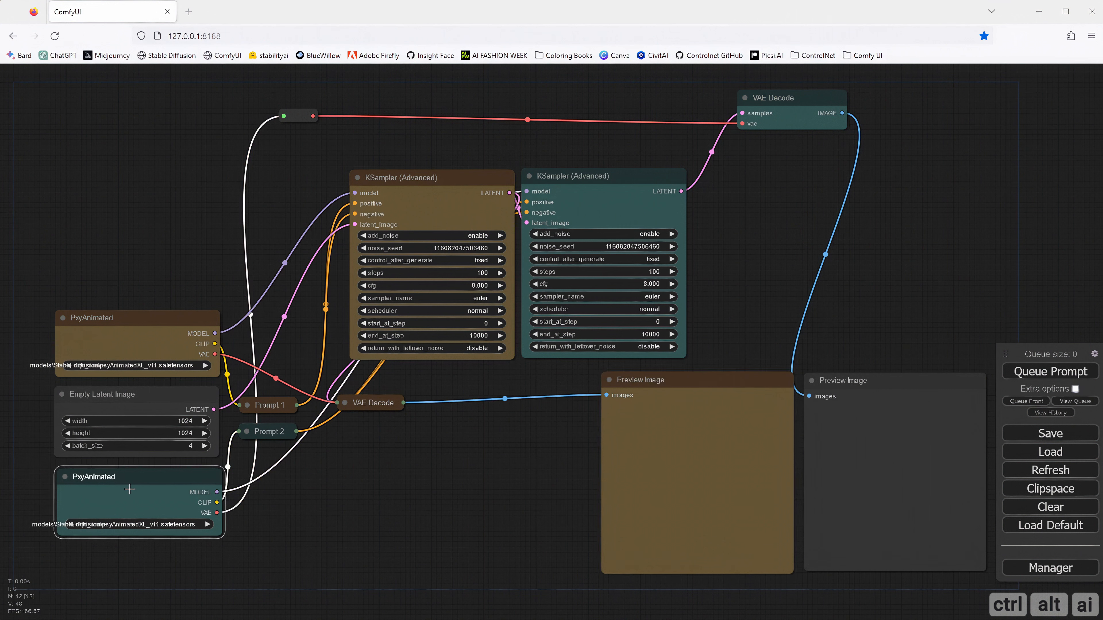
{"action": "left_click", "coordinate": [567, 198]}
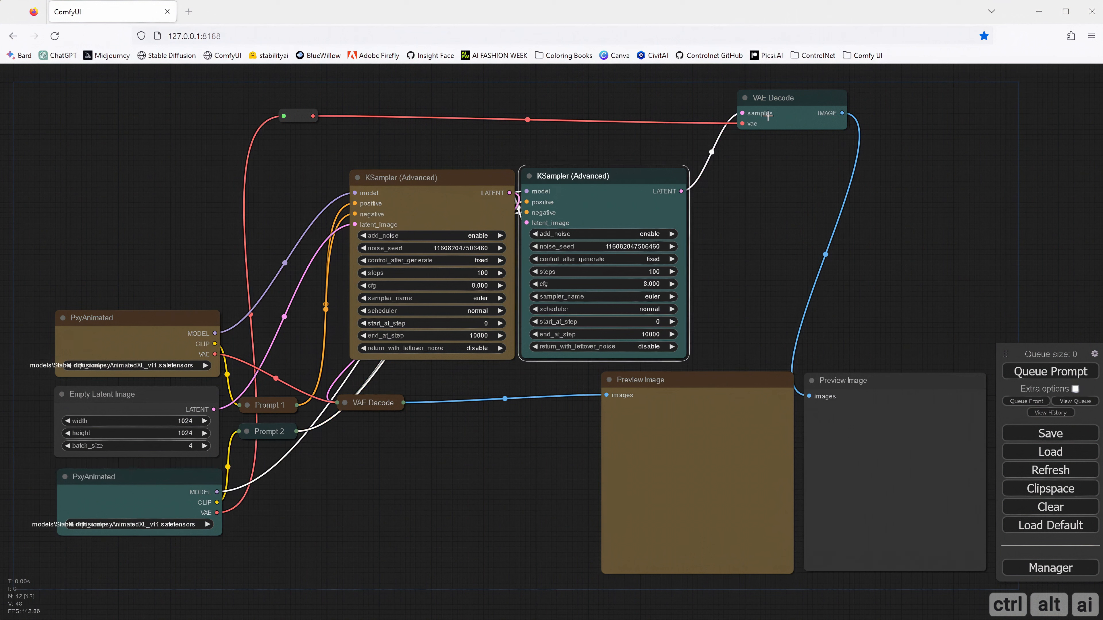
{"action": "left_click", "coordinate": [777, 113]}
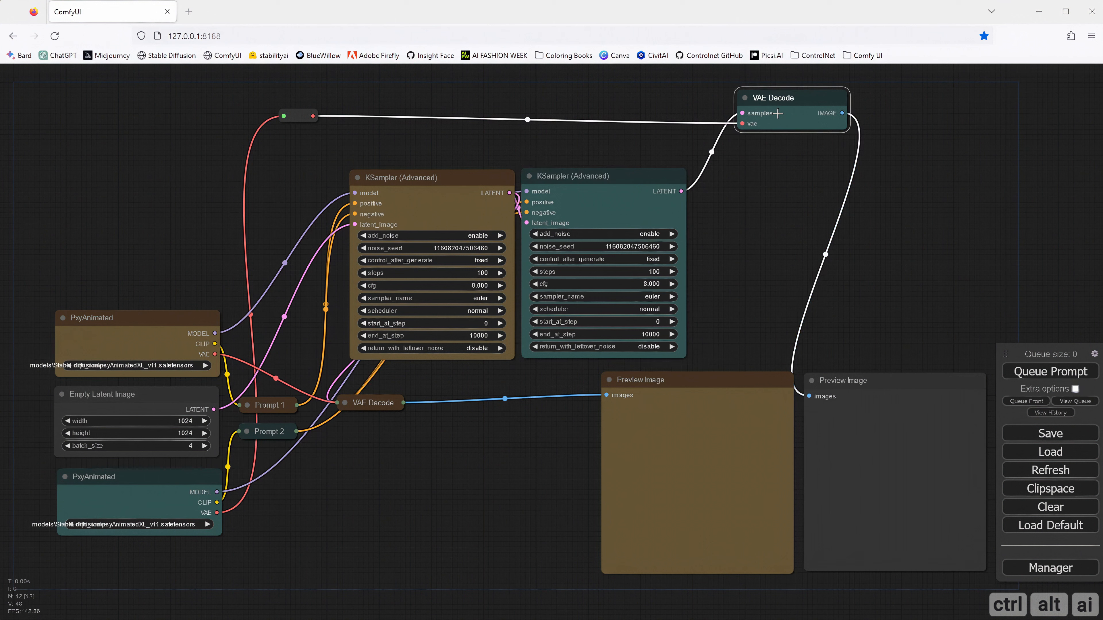
{"action": "left_click", "coordinate": [890, 406]}
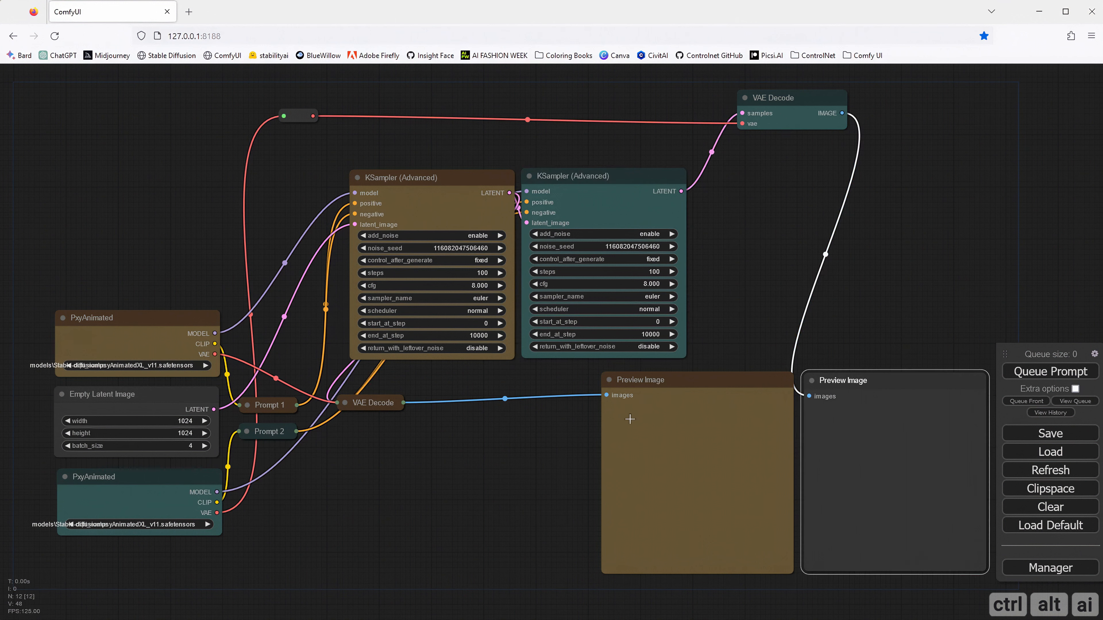
- Set the brown KSampler (Advanced) node's steps to 50
{"action": "left_click", "coordinate": [423, 472]}
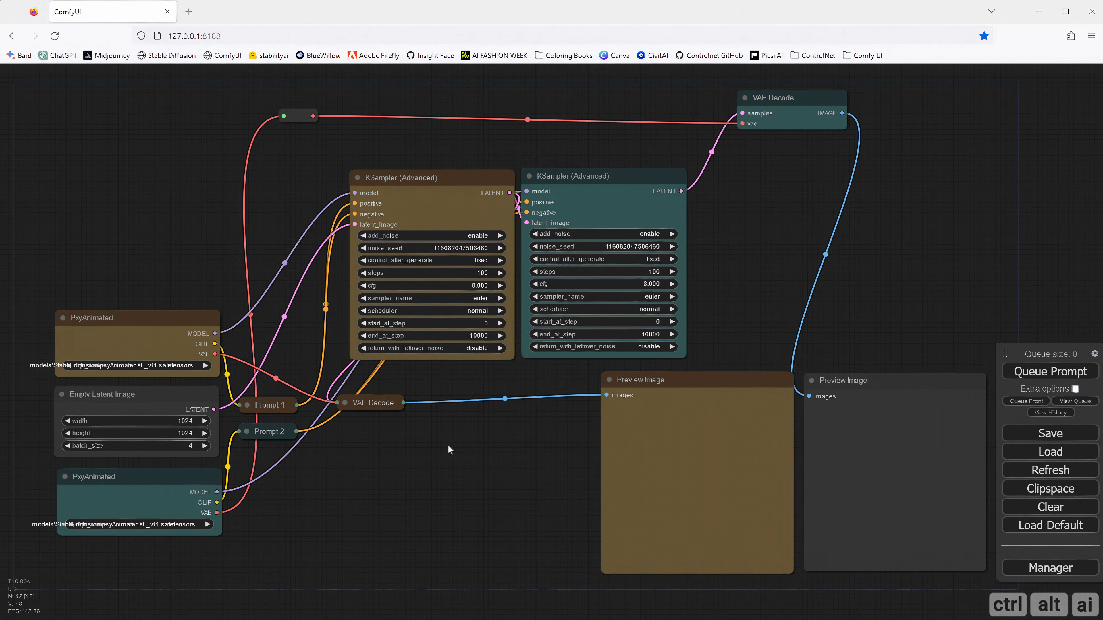
{"action": "scroll", "coordinate": [473, 320], "scroll_direction": "up", "scroll_amount": 5}
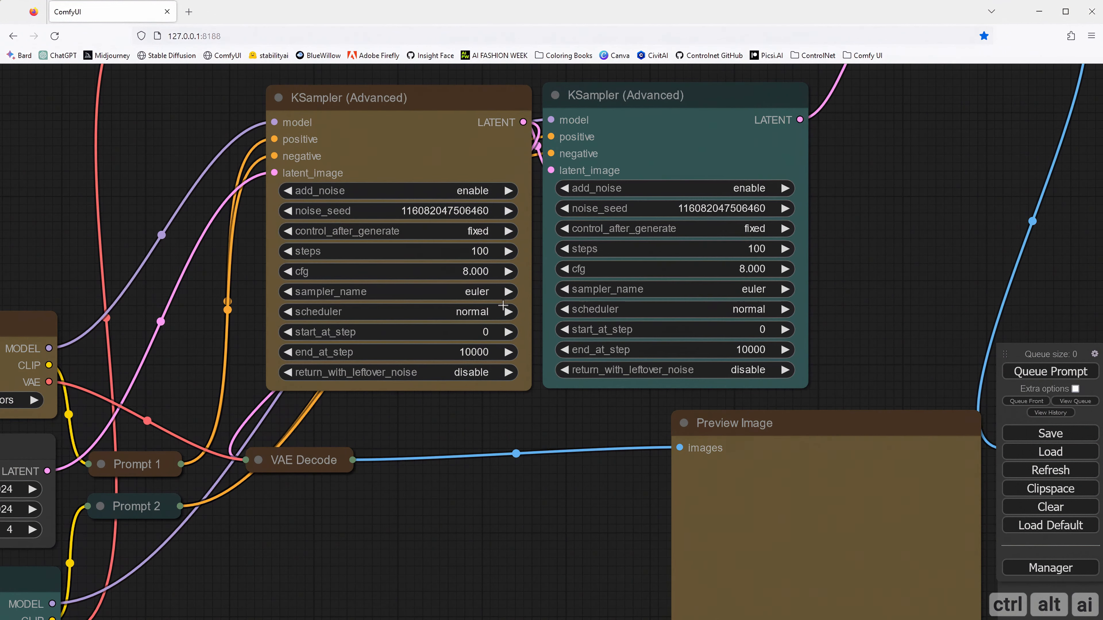
{"action": "left_click", "coordinate": [489, 332]}
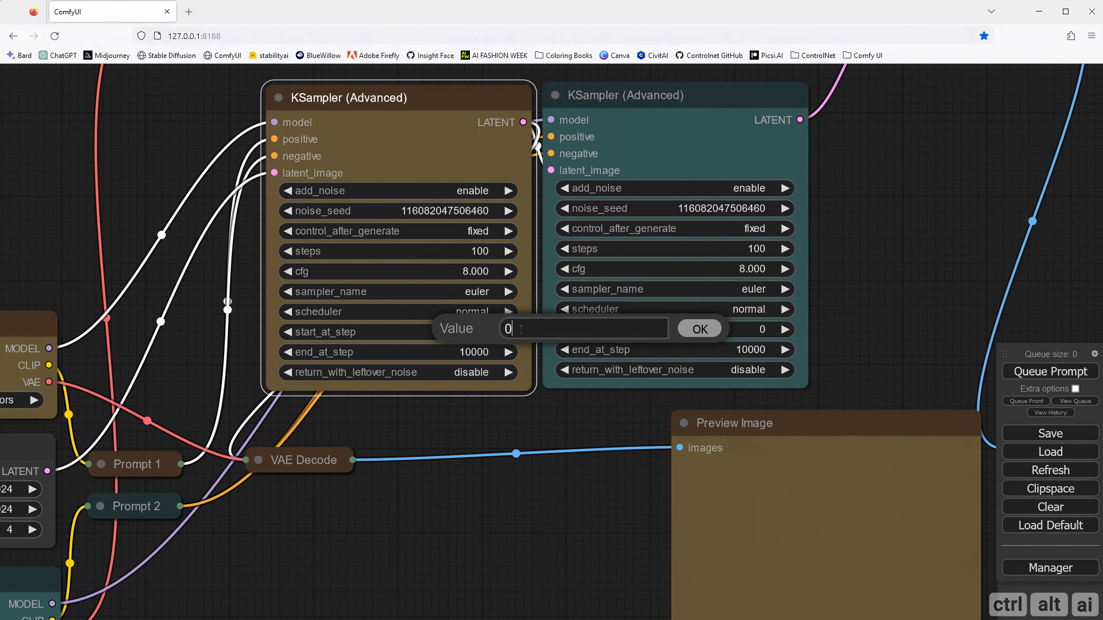
{"action": "left_click", "coordinate": [698, 333]}
{"action": "left_click", "coordinate": [490, 250]}
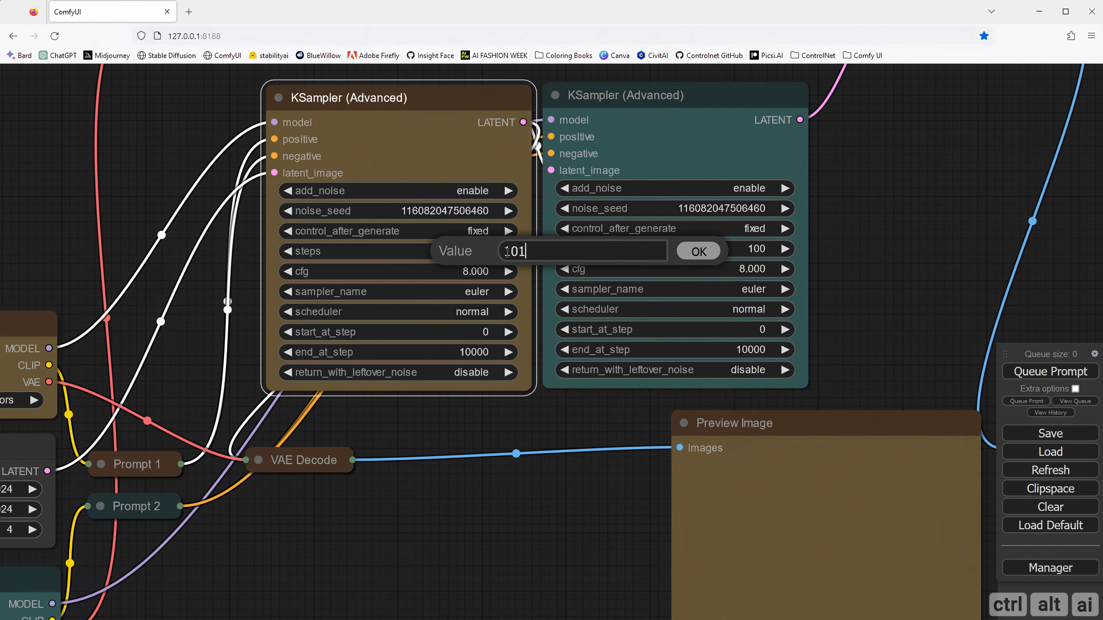
{"action": "key", "text": "ctrl+a"}
{"action": "key", "text": "BackSpace"}
{"action": "type", "text": "50"}
{"action": "key", "text": "Return"}
- Set the teal KSampler (Advanced) node's start_at_step to 50 and its sampler to dpmpp_2m_sde_gpu
{"action": "left_click", "coordinate": [766, 331]}
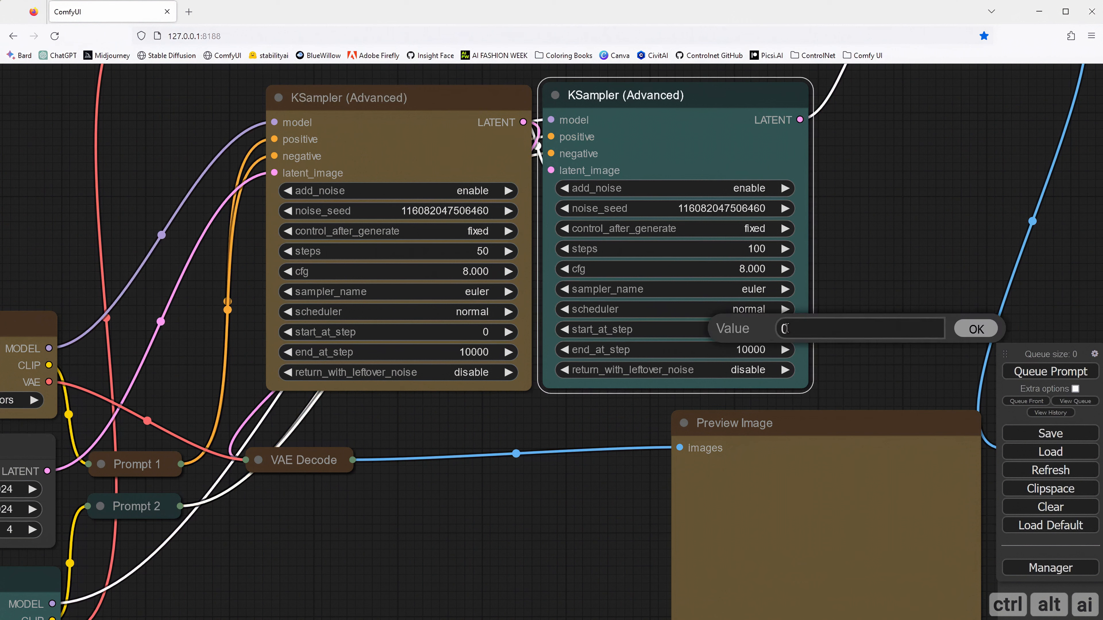
{"action": "type", "text": "50"}
{"action": "key", "text": "Return"}
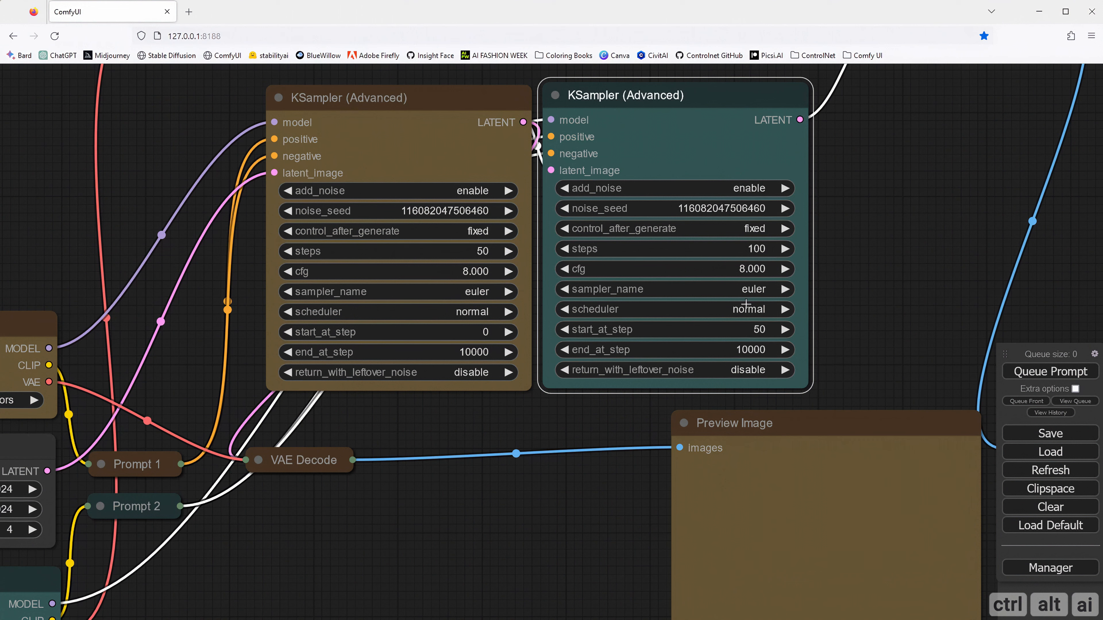
{"action": "left_click", "coordinate": [757, 290]}
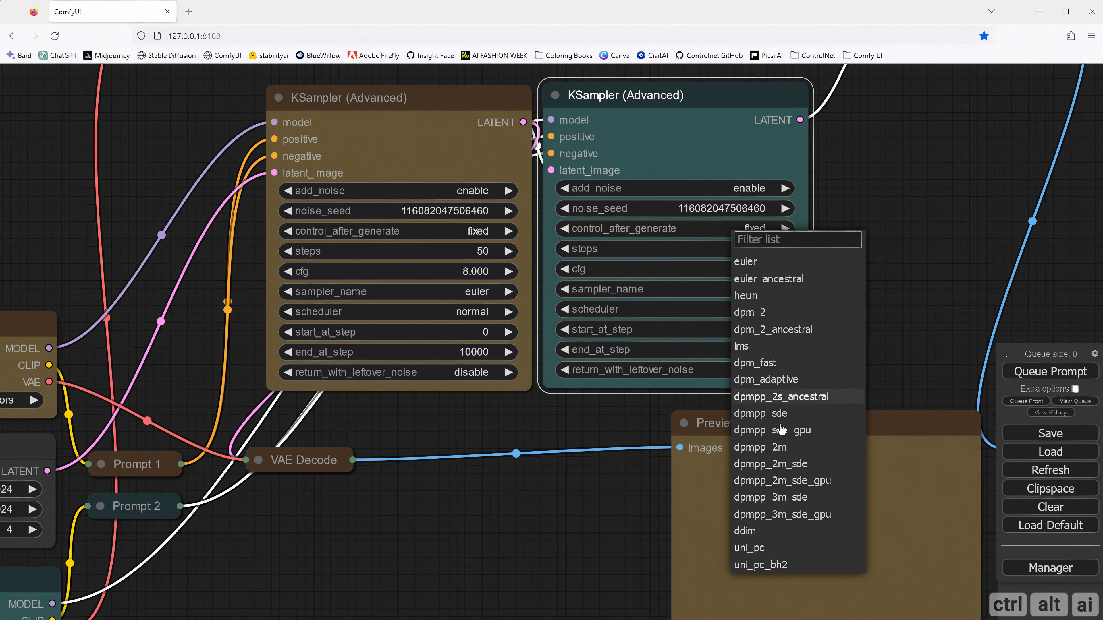
{"action": "left_click", "coordinate": [793, 482]}
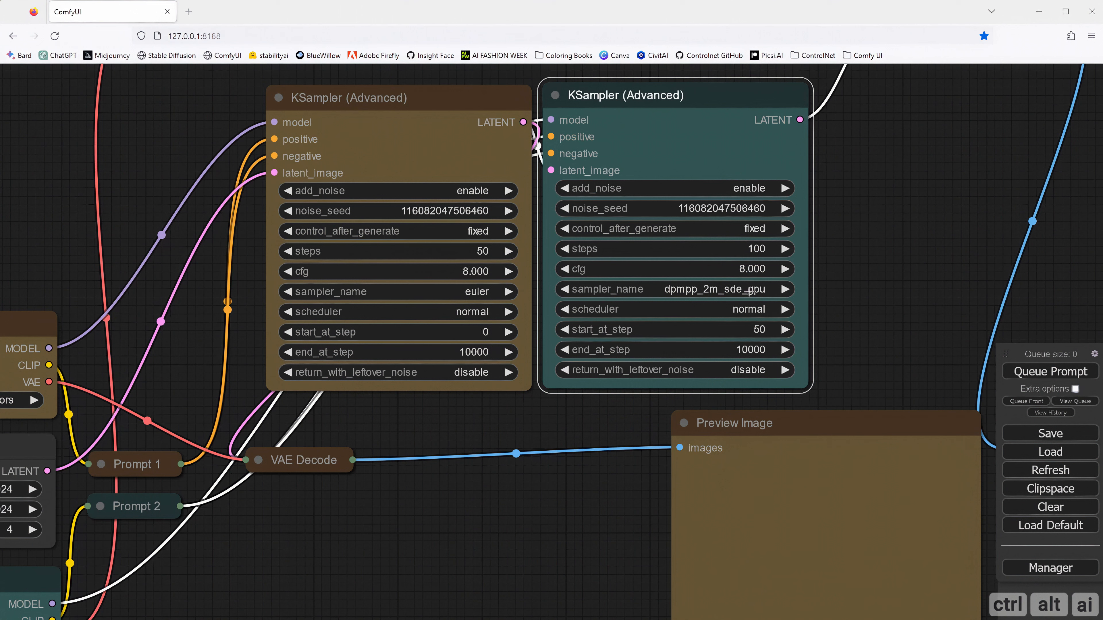
{"action": "left_click", "coordinate": [745, 288]}
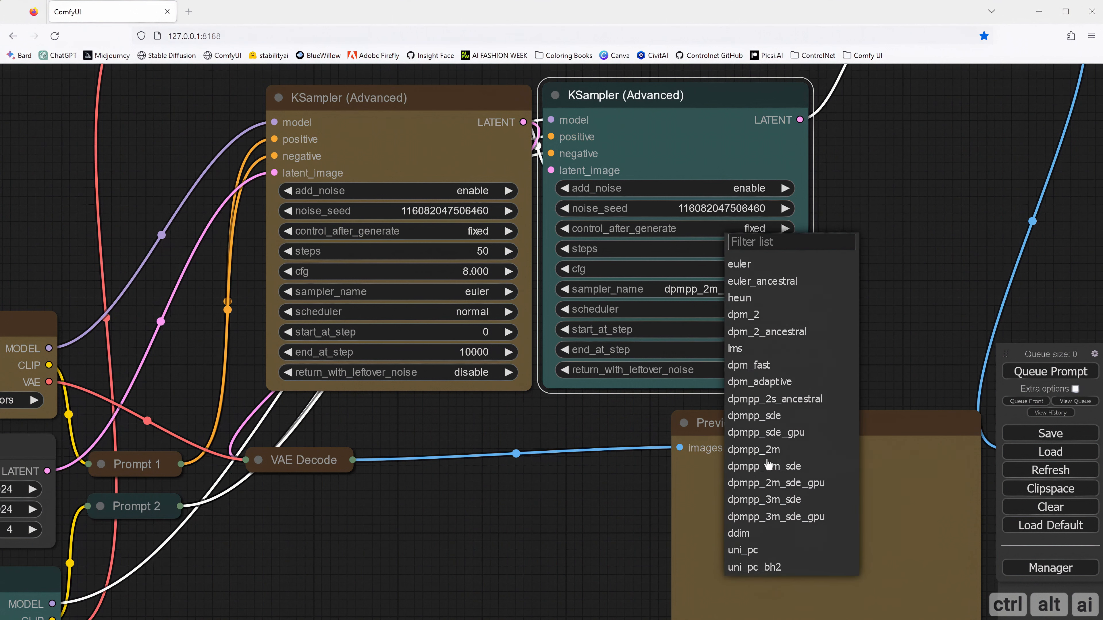
{"action": "left_click", "coordinate": [580, 527]}
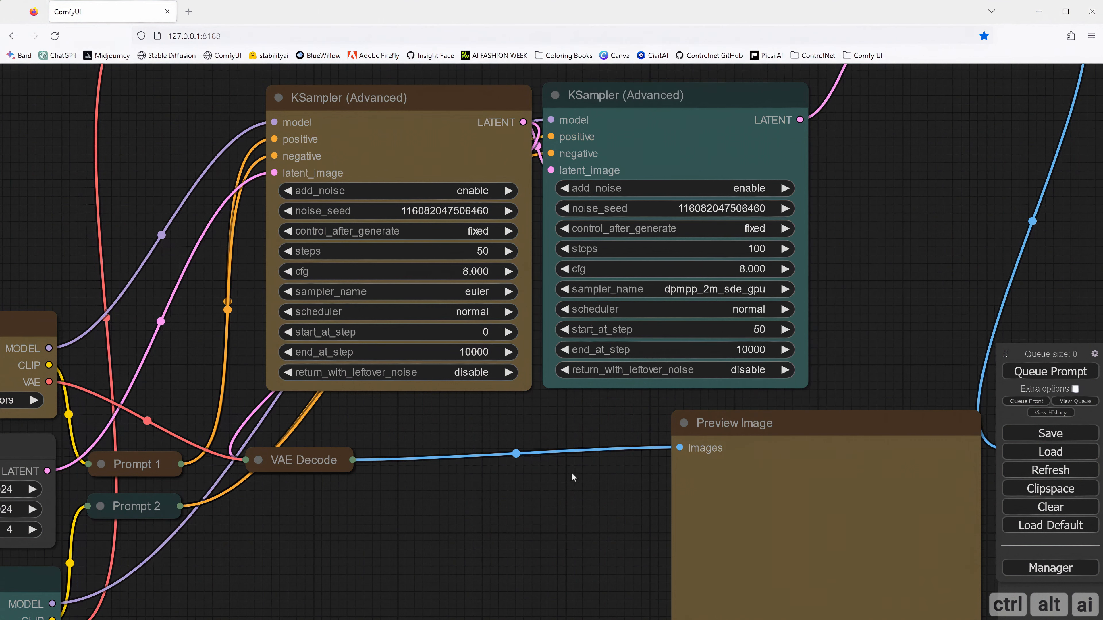
- Queue the prompt to generate the image batch with both samplers
{"action": "scroll", "coordinate": [578, 401], "scroll_direction": "down", "scroll_amount": 7}
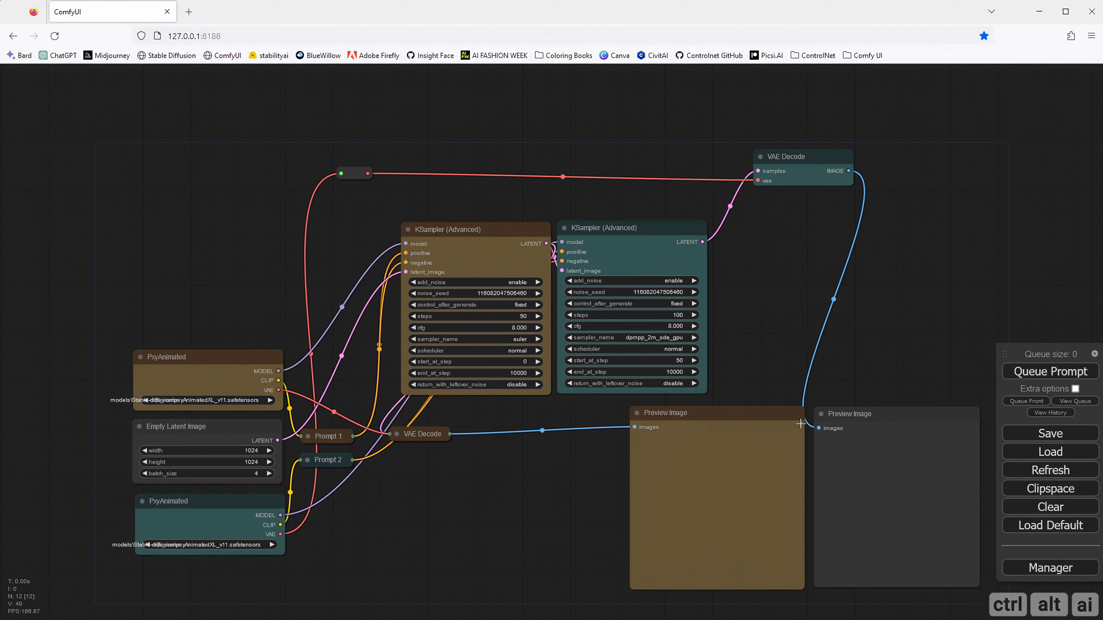
{"action": "left_click", "coordinate": [1049, 372]}
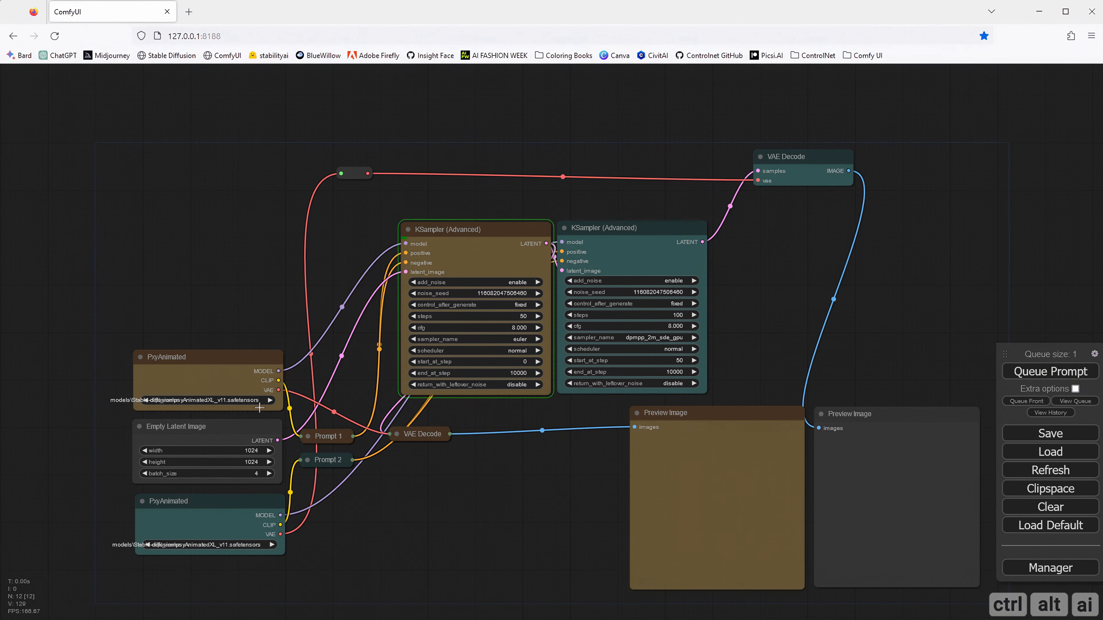
{"action": "left_click_drag", "start_coordinate": [453, 500], "coordinate": [410, 455]}
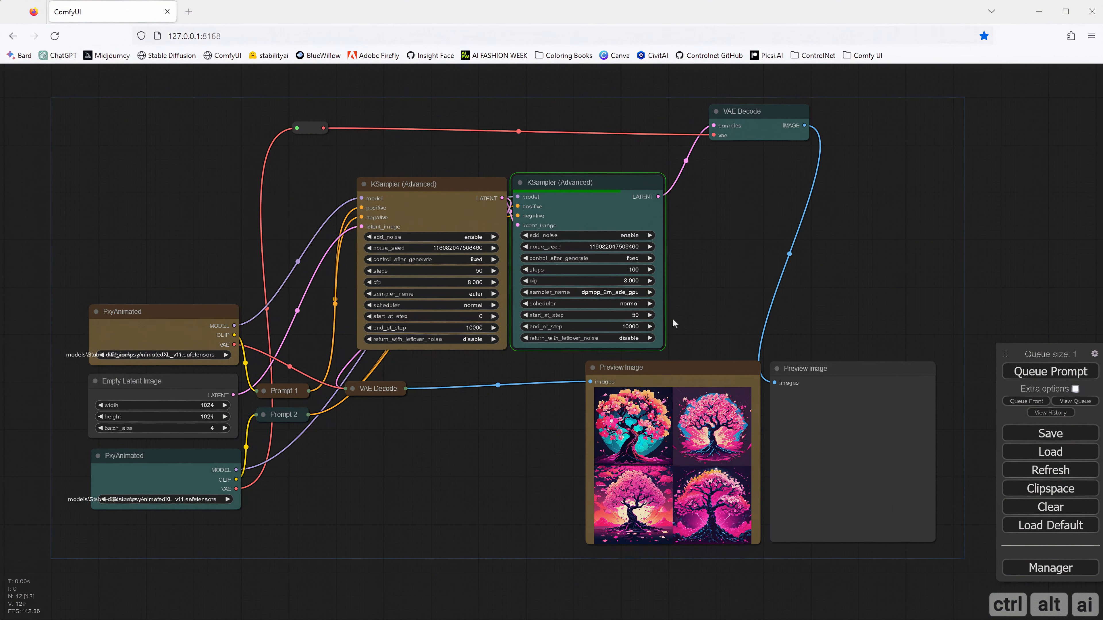
- Enlarge the third tree image in the gray Preview Image node and compare it with the brown preview
{"action": "left_click", "coordinate": [820, 490]}
{"action": "scroll", "coordinate": [834, 447], "scroll_direction": "up", "scroll_amount": 11}
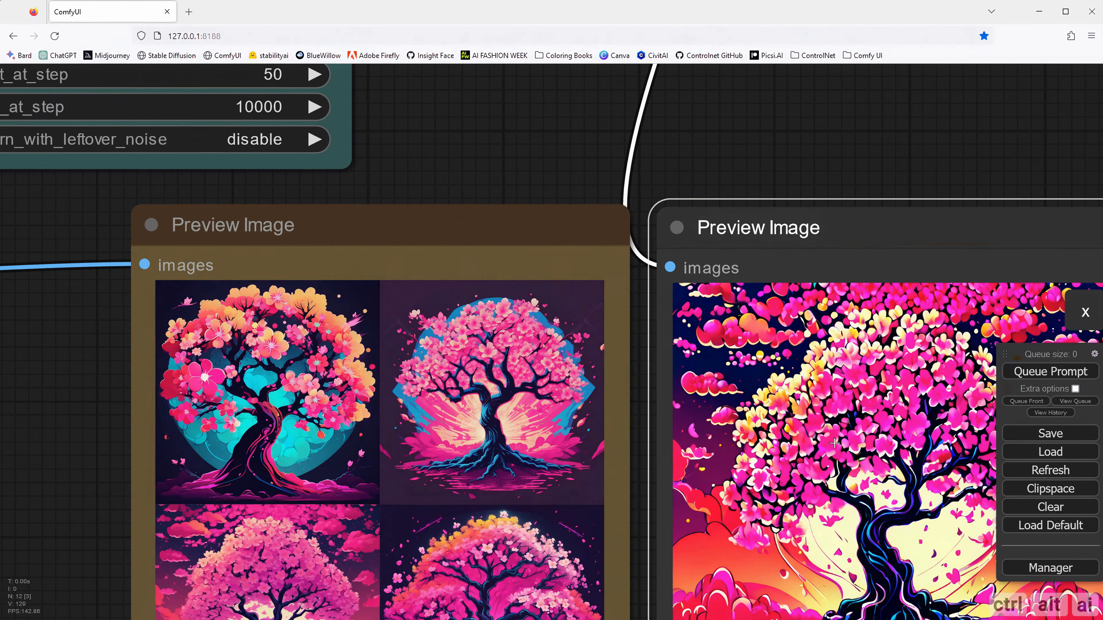
{"action": "left_click", "coordinate": [543, 478]}
{"action": "scroll", "coordinate": [818, 417], "scroll_direction": "down", "scroll_amount": 7}
{"action": "scroll", "coordinate": [819, 383], "scroll_direction": "up", "scroll_amount": 5}
{"action": "scroll", "coordinate": [764, 376], "scroll_direction": "down", "scroll_amount": 11}
{"action": "scroll", "coordinate": [858, 366], "scroll_direction": "up", "scroll_amount": 2}
- Enlarge the fourth tree image in the gray preview, compare it with the brown preview's version, and close the enlarged view
{"action": "left_click", "coordinate": [765, 382]}
{"action": "left_click", "coordinate": [852, 366]}
{"action": "left_click", "coordinate": [800, 460]}
{"action": "scroll", "coordinate": [800, 460], "scroll_direction": "up", "scroll_amount": 8}
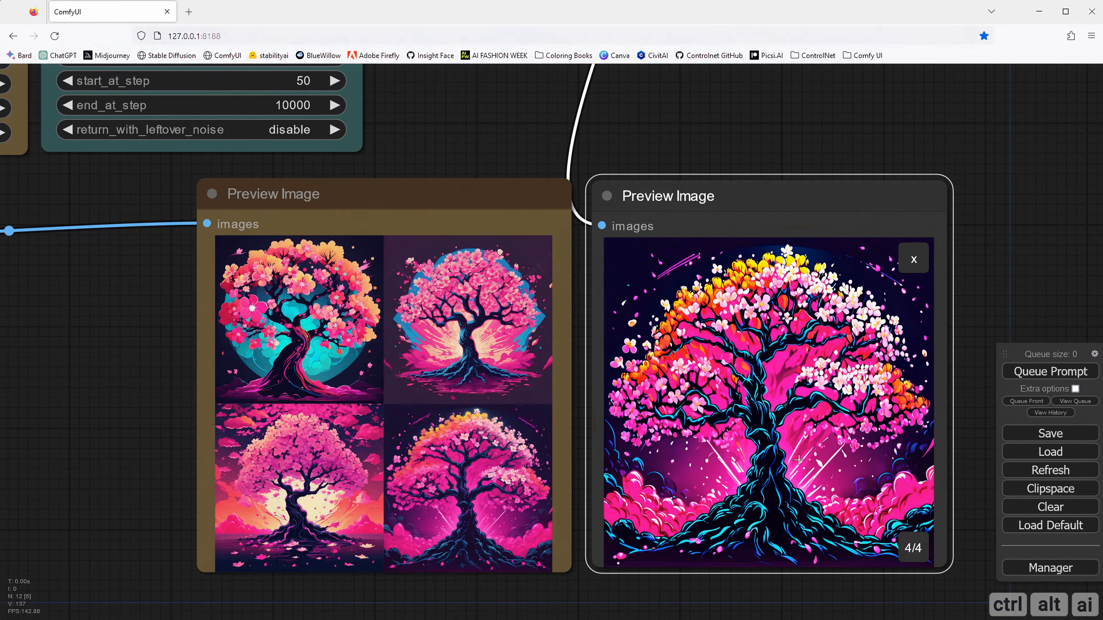
{"action": "left_click", "coordinate": [529, 344]}
{"action": "left_click", "coordinate": [532, 258]}
{"action": "left_click", "coordinate": [914, 260]}
{"action": "left_click", "coordinate": [313, 482]}
{"action": "left_click", "coordinate": [532, 258]}
{"action": "scroll", "coordinate": [673, 328], "scroll_direction": "down", "scroll_amount": 3}
- Set the Empty Latent Image node's batch_size to 1
{"action": "left_click_drag", "start_coordinate": [504, 139], "coordinate": [606, 317]}
{"action": "scroll", "coordinate": [482, 285], "scroll_direction": "up", "scroll_amount": 2}
{"action": "left_click", "coordinate": [481, 285]}
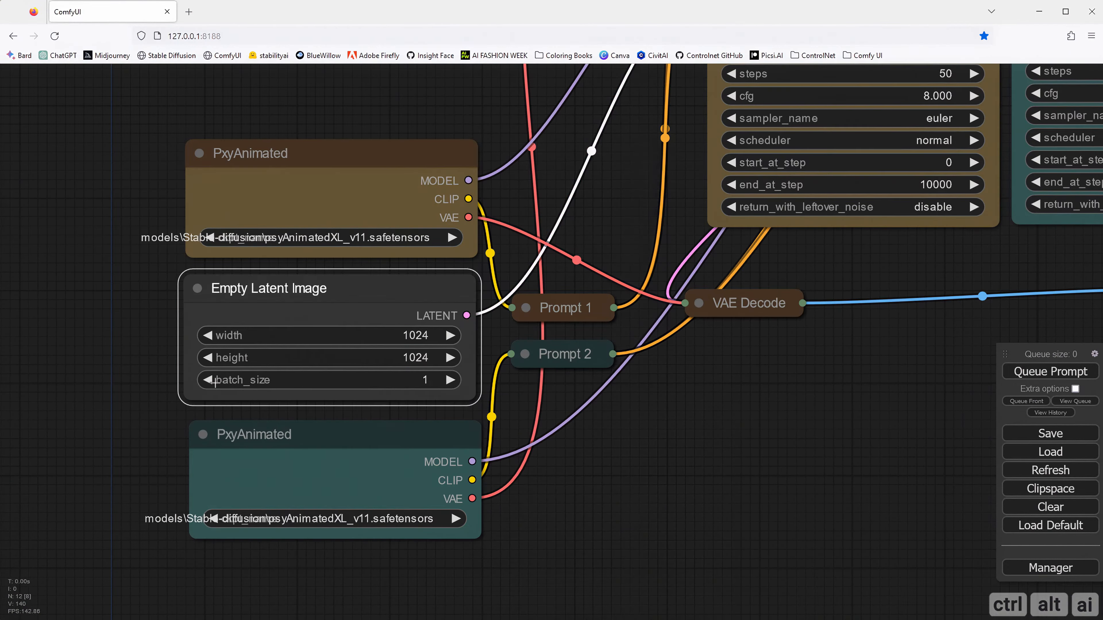
{"action": "scroll", "coordinate": [760, 204], "scroll_direction": "down", "scroll_amount": 5}
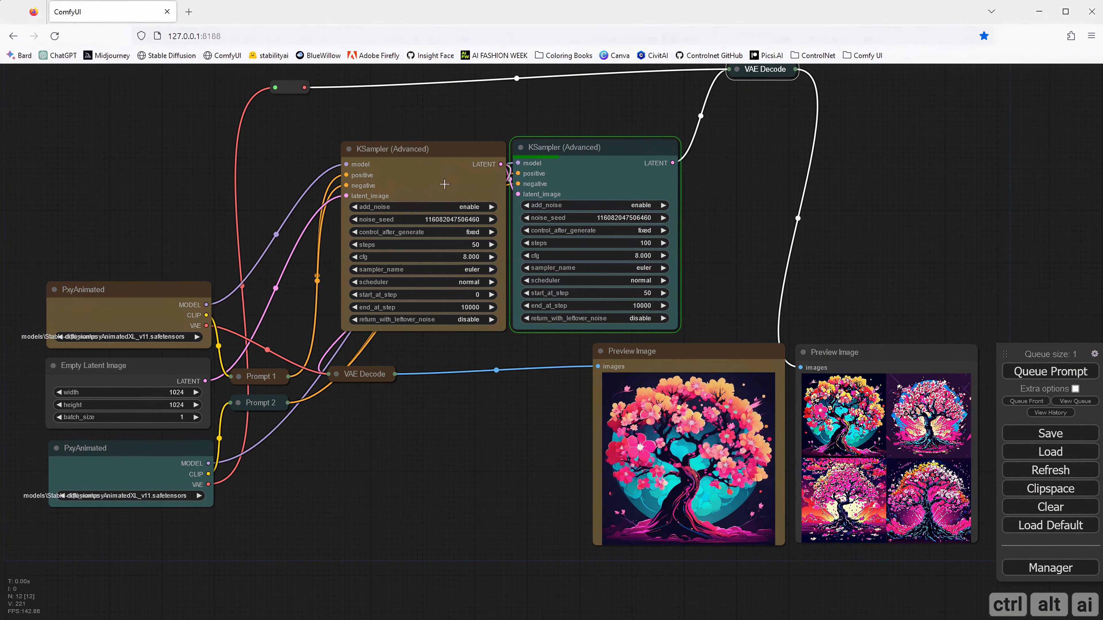
- Compare the two single-image previews and change the teal KSampler's sampler to dpmpp_sde_gpu
{"action": "left_click", "coordinate": [947, 537]}
{"action": "scroll", "coordinate": [947, 541], "scroll_direction": "up", "scroll_amount": 8}
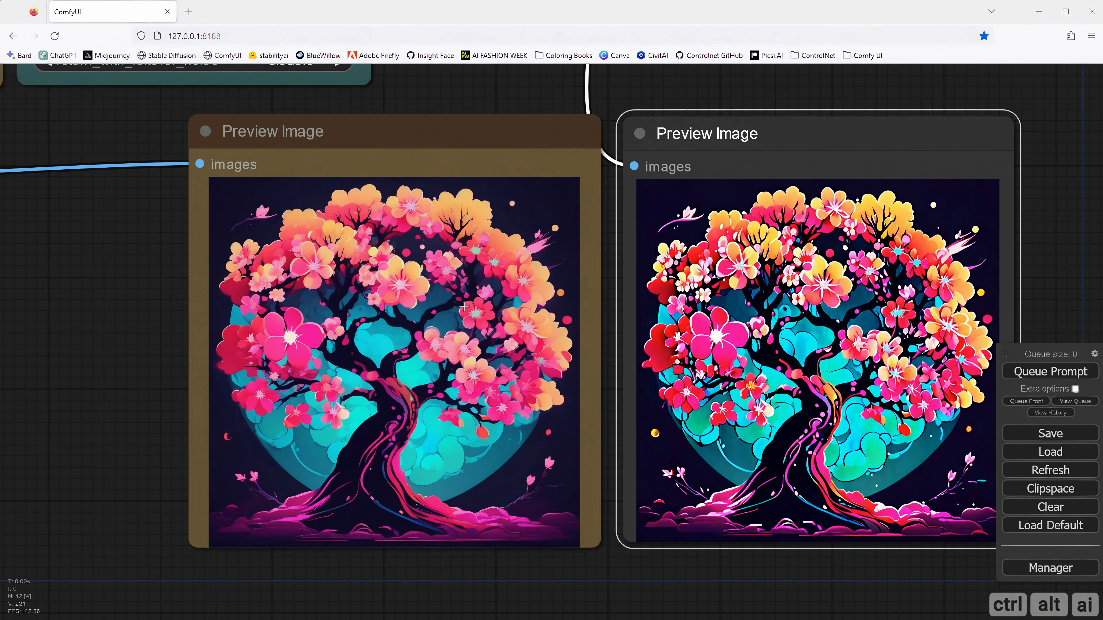
{"action": "scroll", "coordinate": [947, 541], "scroll_direction": "down", "scroll_amount": 3}
{"action": "left_click_drag", "start_coordinate": [269, 305], "coordinate": [436, 447]}
{"action": "left_click", "coordinate": [655, 346]}
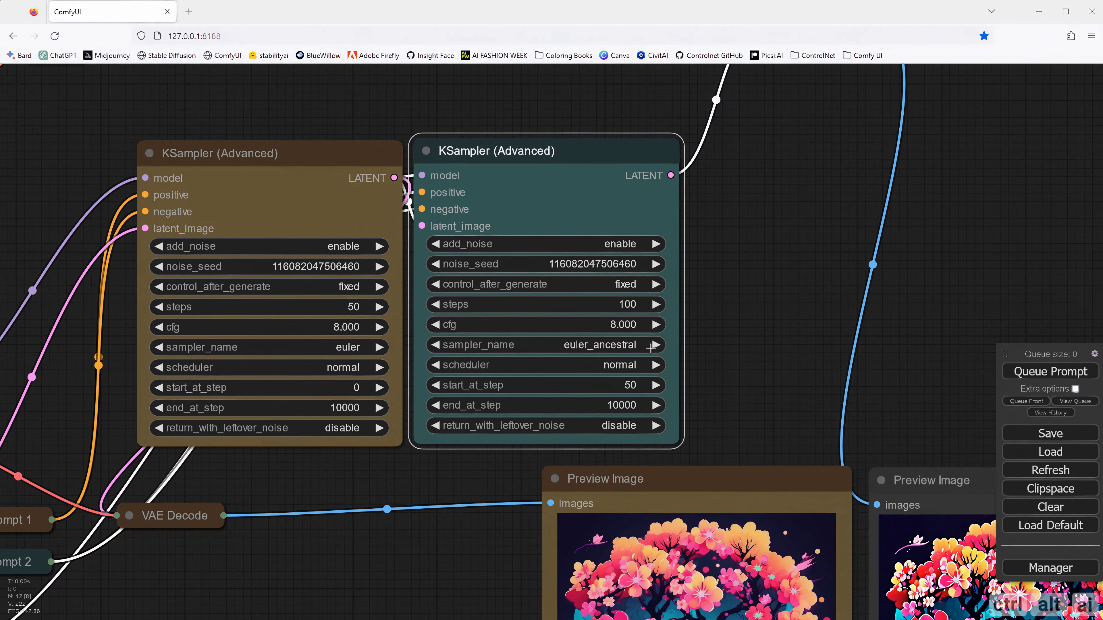
{"action": "left_click", "coordinate": [593, 345]}
{"action": "scroll", "coordinate": [644, 494], "scroll_direction": "up", "scroll_amount": 1}
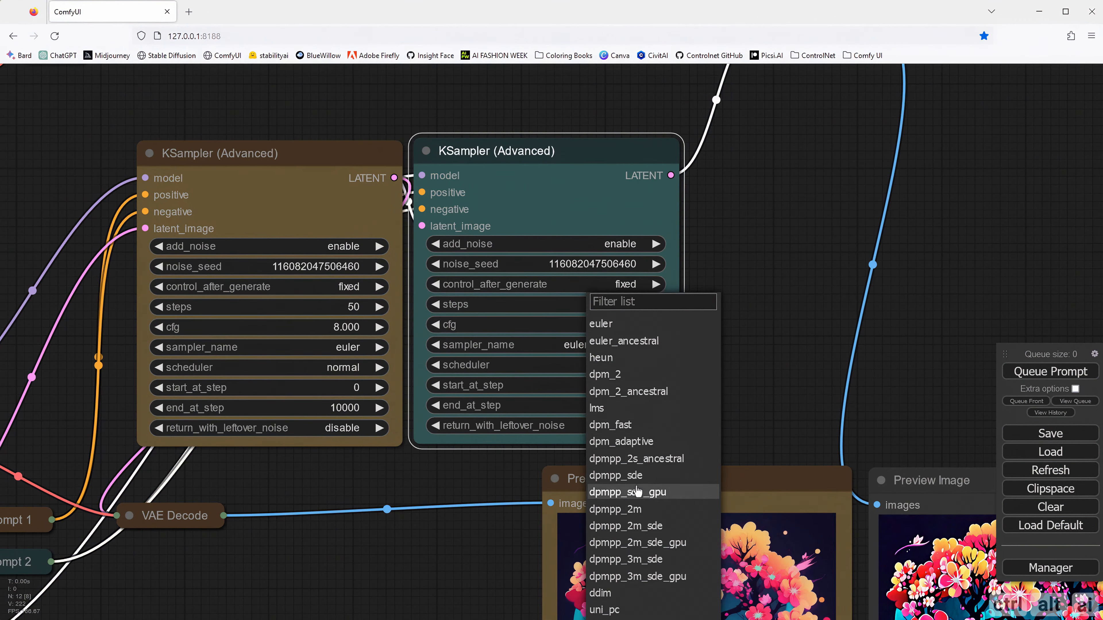
{"action": "scroll", "coordinate": [641, 487], "scroll_direction": "down", "scroll_amount": 6}
{"action": "left_click", "coordinate": [640, 437]}
- Set the brown KSampler's steps to 30 and the teal KSampler's steps to 70 with start_at_step 30
{"action": "left_click", "coordinate": [625, 304]}
{"action": "type", "text": "2100"}
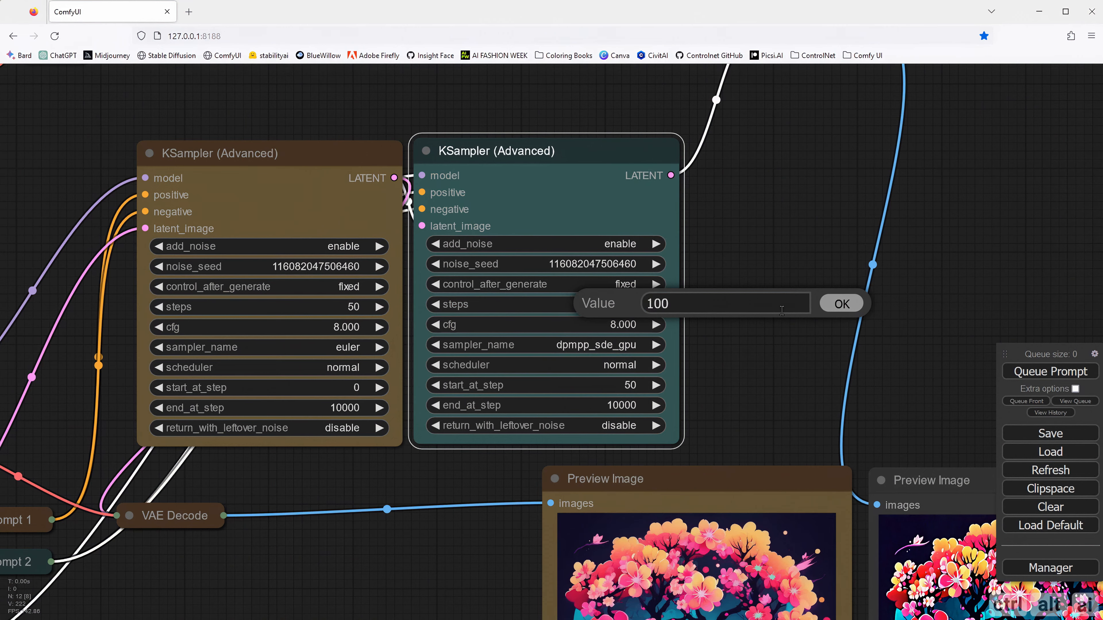
{"action": "left_click", "coordinate": [841, 305]}
{"action": "left_click", "coordinate": [353, 307]}
{"action": "type", "text": "30"}
{"action": "left_click", "coordinate": [577, 316]}
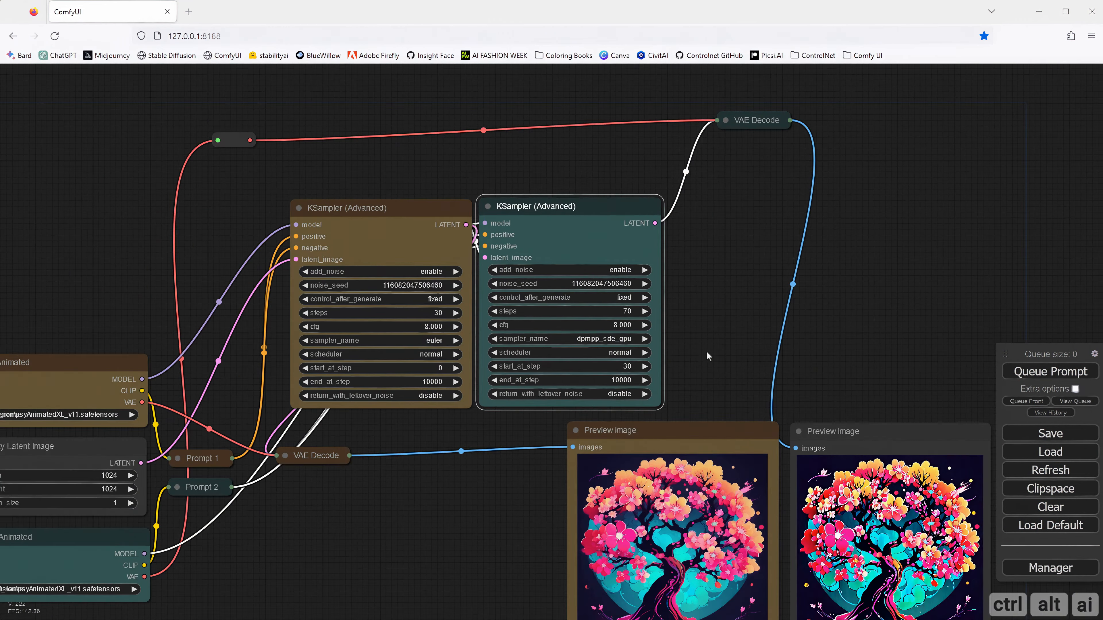
- Set the brown KSampler to 10 steps and the teal KSampler to dpmpp_3m_sde_gpu with 50 steps and start_at_step 10
{"action": "scroll", "coordinate": [707, 351], "scroll_direction": "down", "scroll_amount": 2}
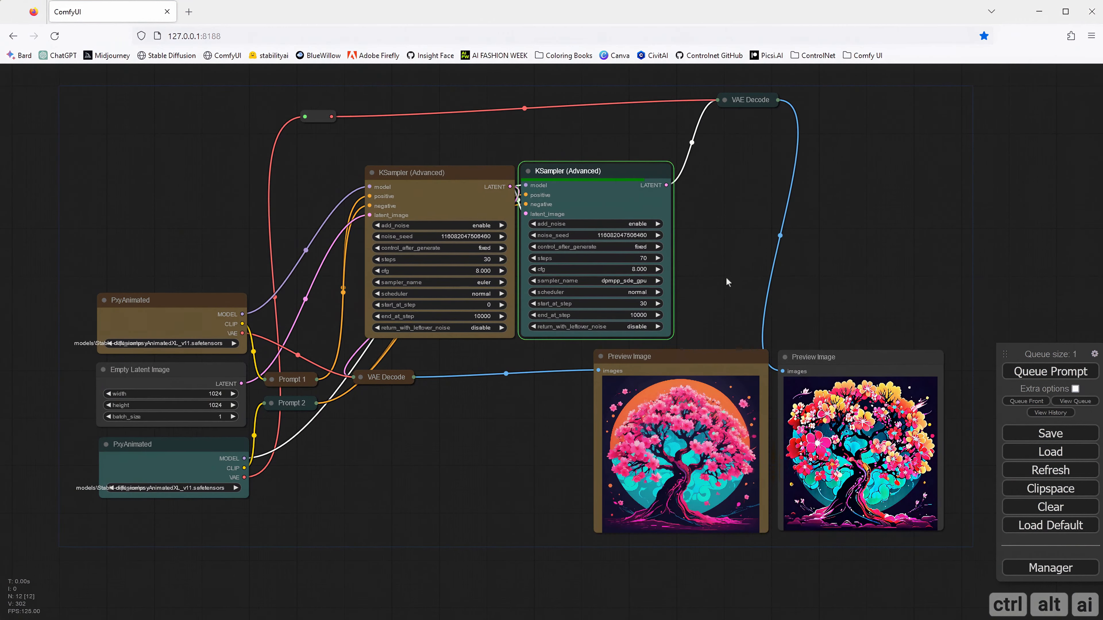
{"action": "scroll", "coordinate": [842, 456], "scroll_direction": "up", "scroll_amount": 8}
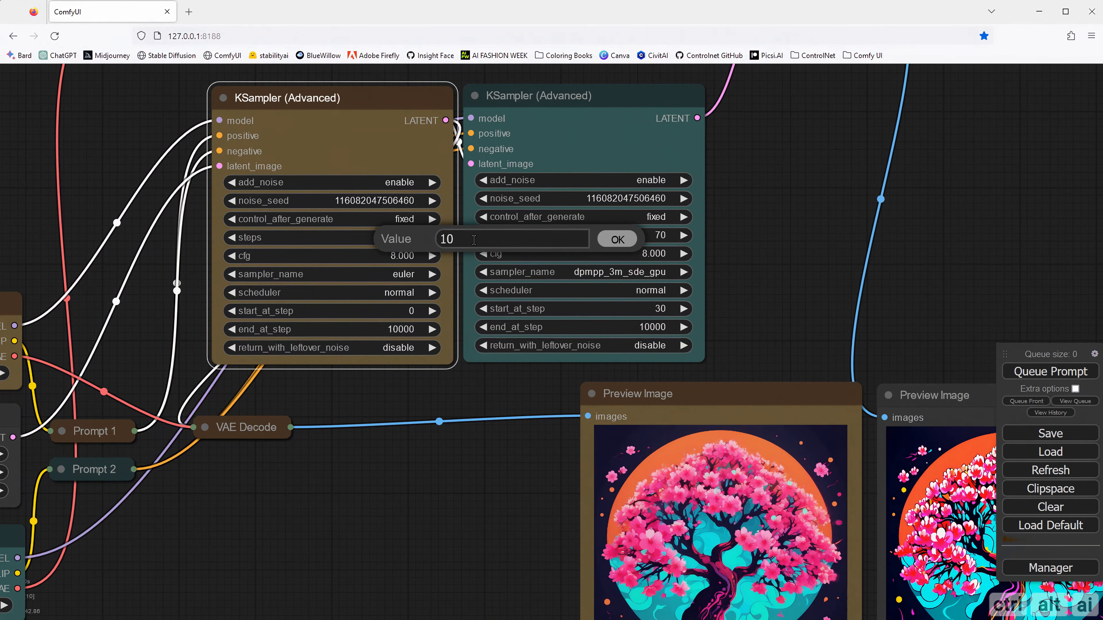
{"action": "key", "text": "Return"}
{"action": "scroll", "coordinate": [664, 308], "scroll_direction": "down", "scroll_amount": 6}
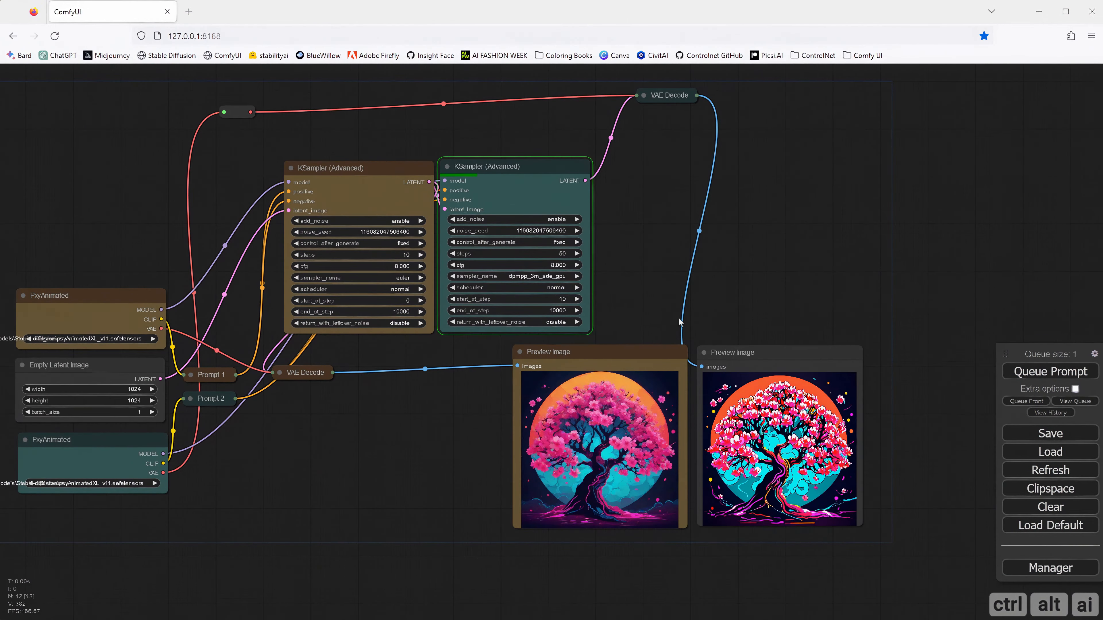
- Change the teal KSampler's sampler to dpmpp_2m_sde_gpu
{"action": "scroll", "coordinate": [771, 440], "scroll_direction": "up", "scroll_amount": 5}
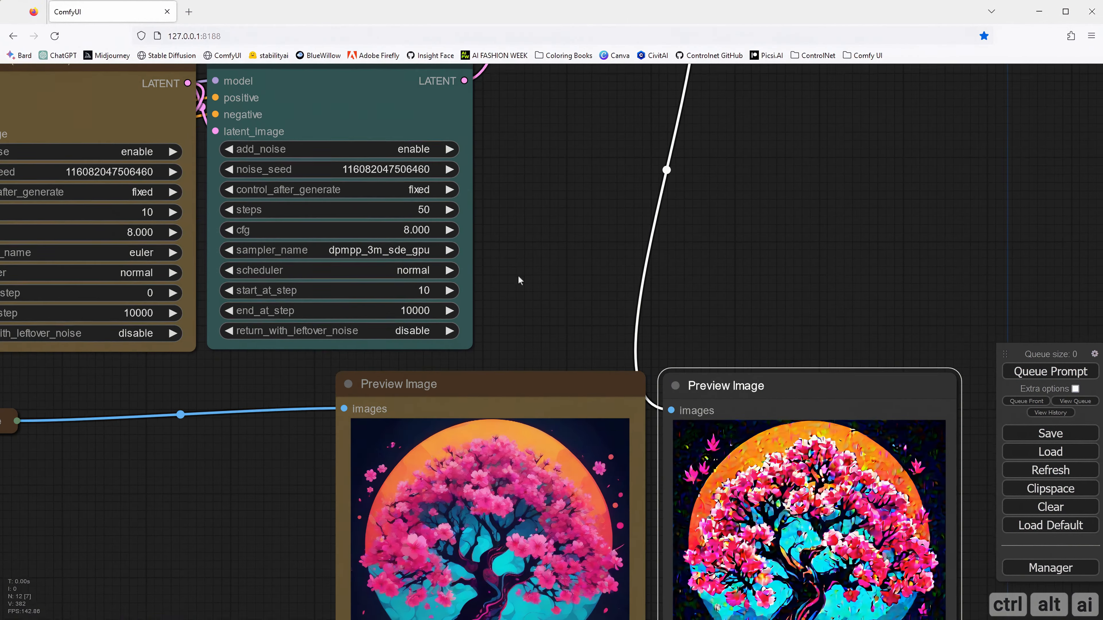
{"action": "left_click", "coordinate": [435, 243]}
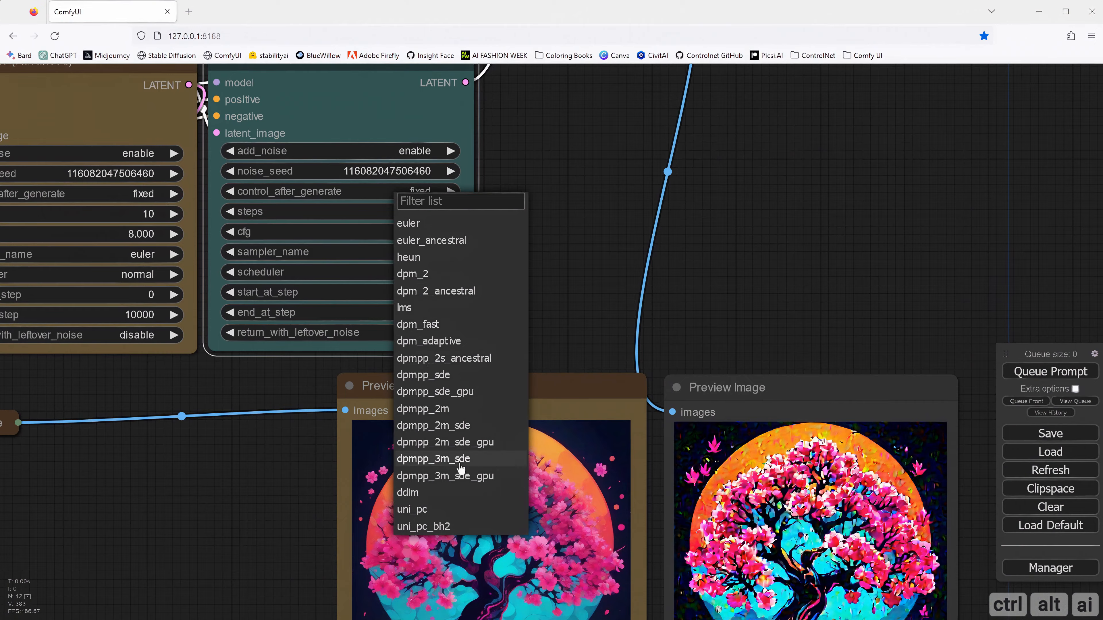
{"action": "left_click", "coordinate": [430, 450]}
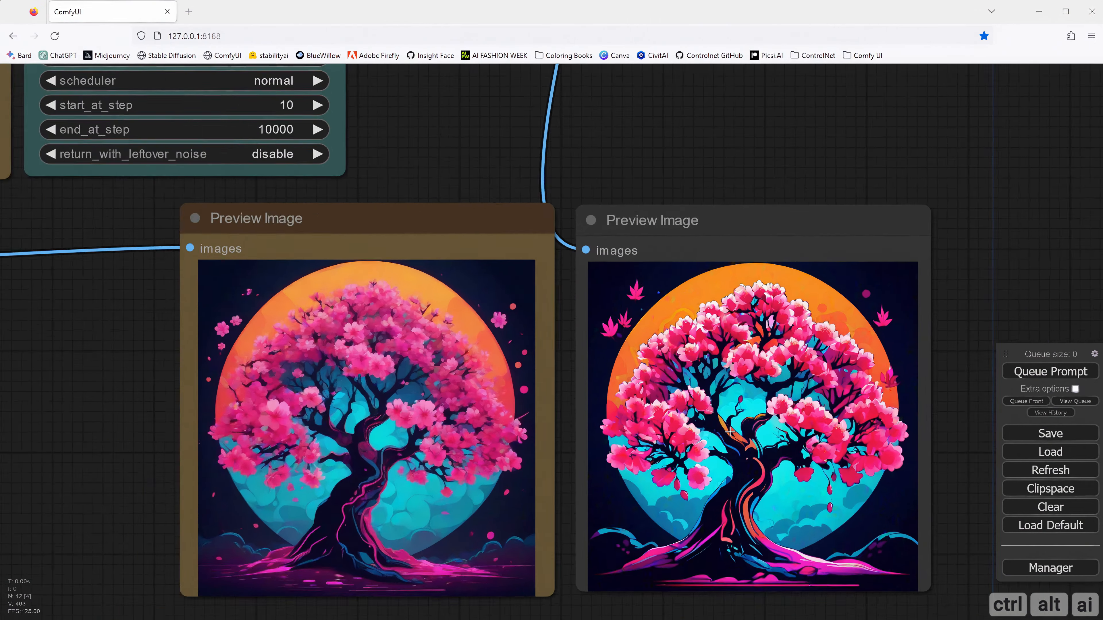
- Set the teal KSampler's steps to 100 and the brown KSampler's steps to 50
{"action": "left_click", "coordinate": [527, 243]}
{"action": "type", "text": "100"}
{"action": "key", "text": "Return"}
{"action": "left_click", "coordinate": [343, 244]}
{"action": "type", "text": "50"}
{"action": "key", "text": "Return"}
- Set the teal KSampler's start_at_step to 50 and queue the prompt
{"action": "left_click", "coordinate": [516, 293]}
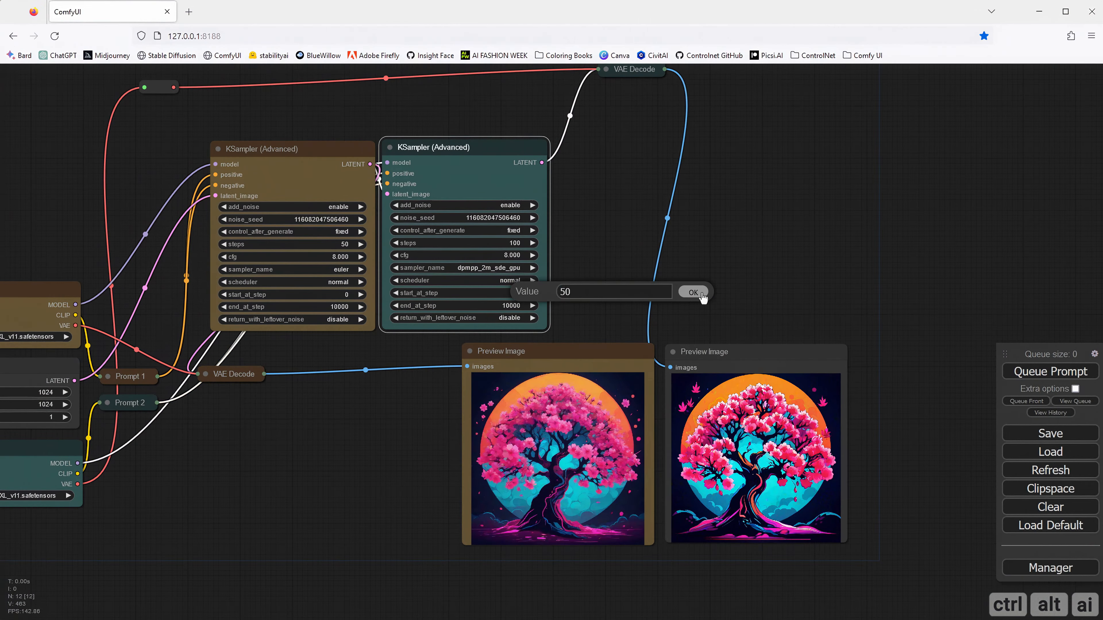
{"action": "type", "text": "50"}
{"action": "key", "text": "Return"}
{"action": "key", "text": "ctrl+Return"}
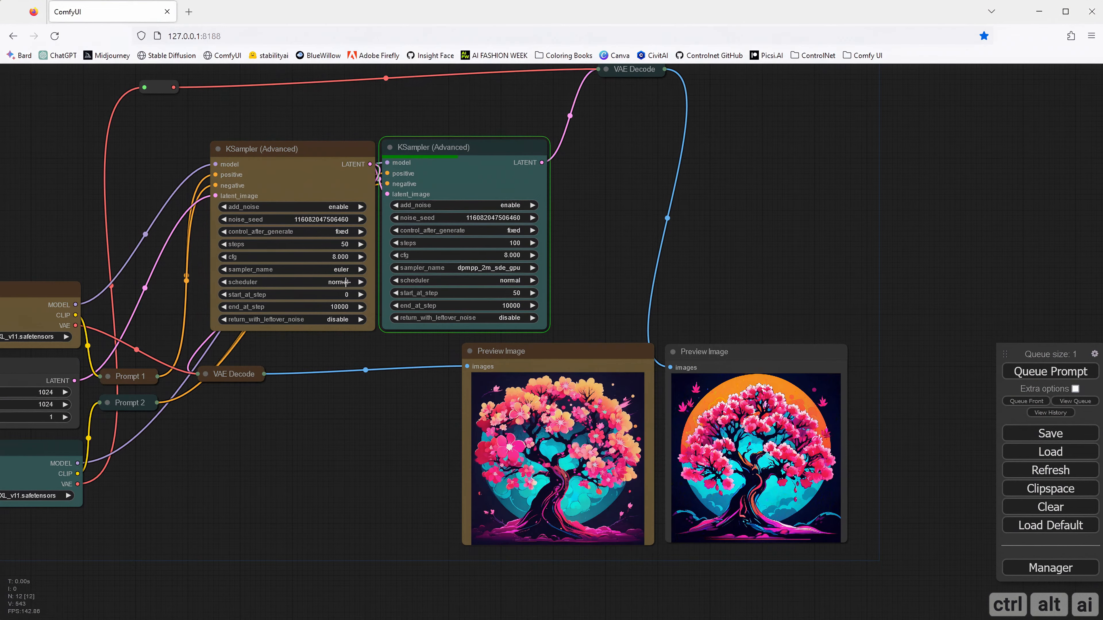
- Set cfg to 7 on both KSamplers and the teal one's scheduler to karras, and queue the prompt
{"action": "left_click", "coordinate": [750, 443]}
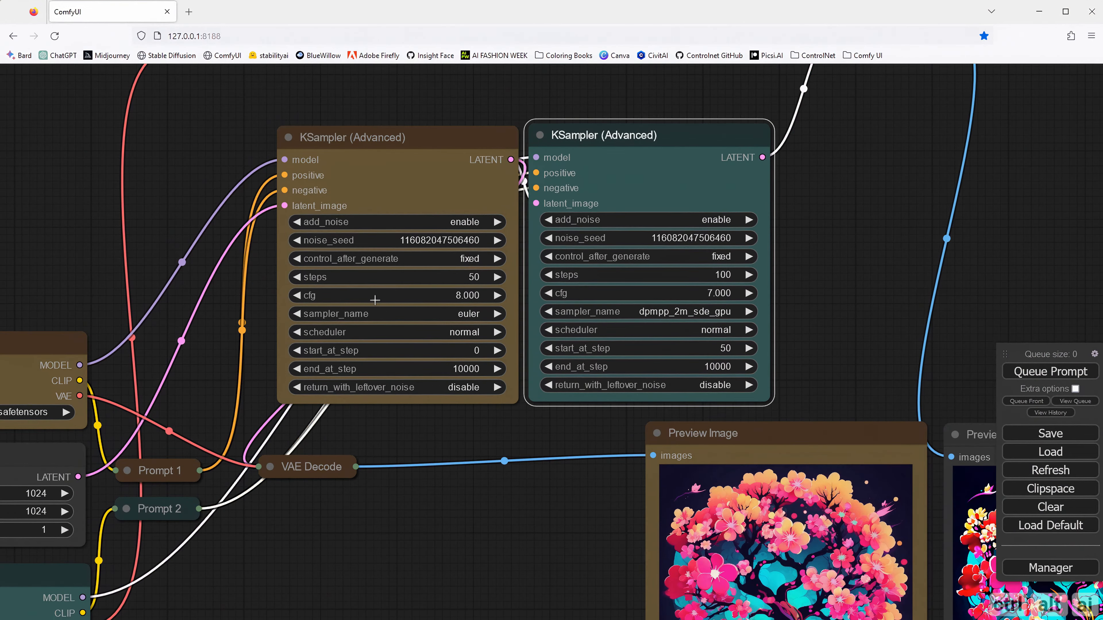
{"action": "left_click", "coordinate": [712, 330]}
{"action": "left_click", "coordinate": [731, 342]}
{"action": "left_click", "coordinate": [834, 347]}
{"action": "scroll", "coordinate": [580, 348], "scroll_direction": "down", "scroll_amount": 5}
{"action": "left_click", "coordinate": [1018, 374]}
- Compare the brown and gray preview images from the run with the karras scheduler
{"action": "scroll", "coordinate": [482, 261], "scroll_direction": "up", "scroll_amount": 3}
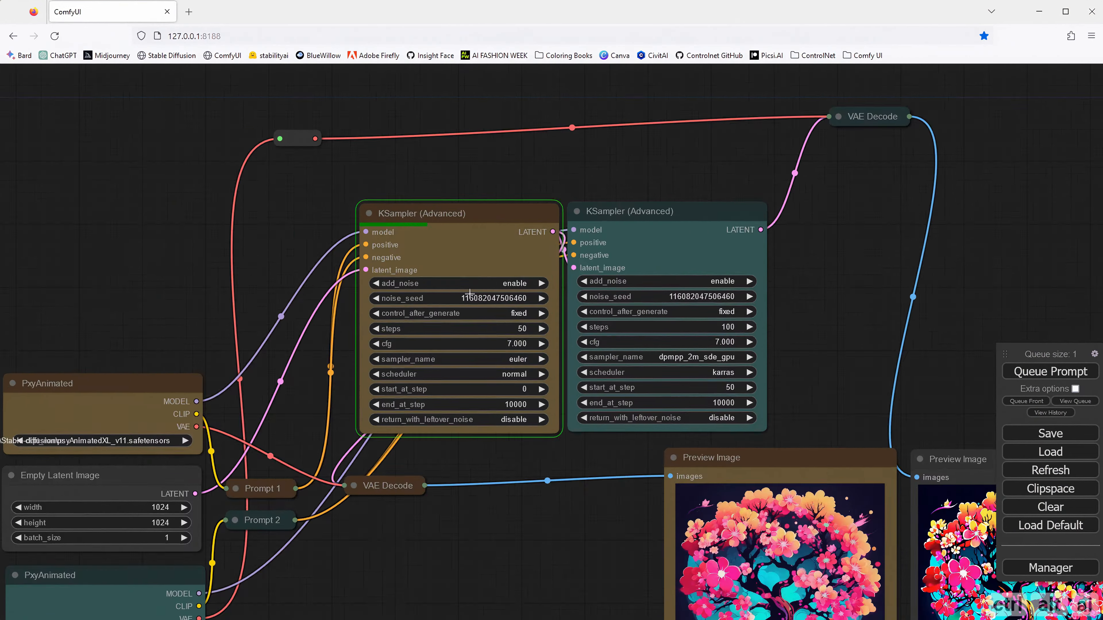
{"action": "scroll", "coordinate": [590, 370], "scroll_direction": "down", "scroll_amount": 11}
{"action": "scroll", "coordinate": [637, 410], "scroll_direction": "up", "scroll_amount": 4}
{"action": "scroll", "coordinate": [652, 413], "scroll_direction": "up", "scroll_amount": 3}
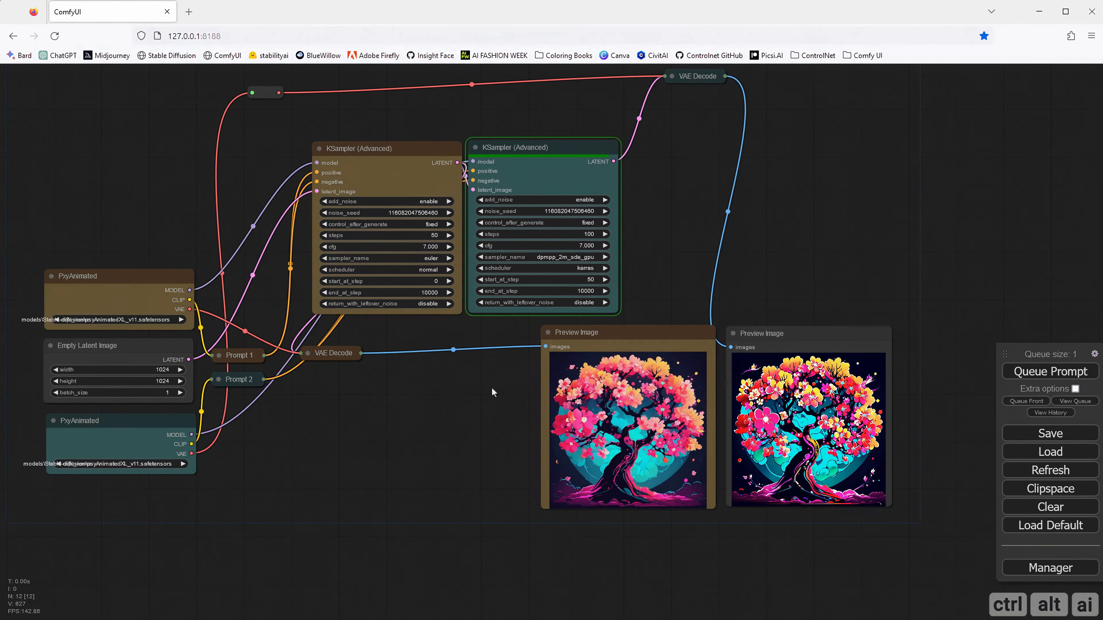
{"action": "scroll", "coordinate": [762, 402], "scroll_direction": "up", "scroll_amount": 8}
{"action": "scroll", "coordinate": [232, 359], "scroll_direction": "down", "scroll_amount": 2}
{"action": "scroll", "coordinate": [232, 359], "scroll_direction": "down", "scroll_amount": 3}
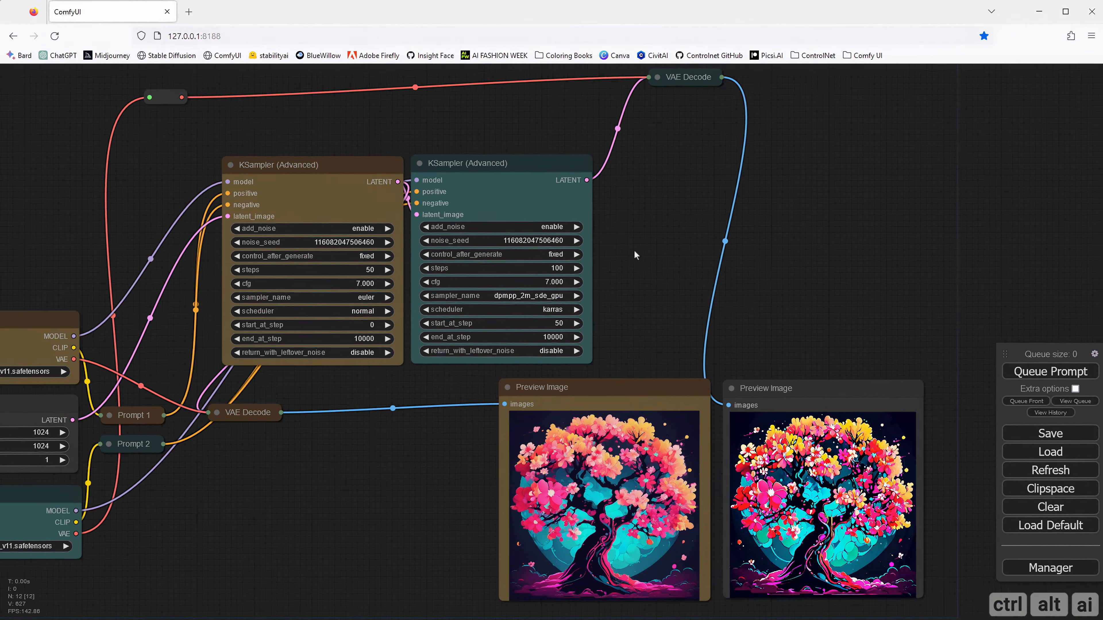
- Set the teal KSampler's steps to 70 and the brown KSampler's steps to 40
{"action": "scroll", "coordinate": [351, 323], "scroll_direction": "up", "scroll_amount": 3}
{"action": "left_click", "coordinate": [558, 265]}
{"action": "type", "text": "70"}
{"action": "left_click", "coordinate": [783, 265]}
{"action": "left_click", "coordinate": [395, 266]}
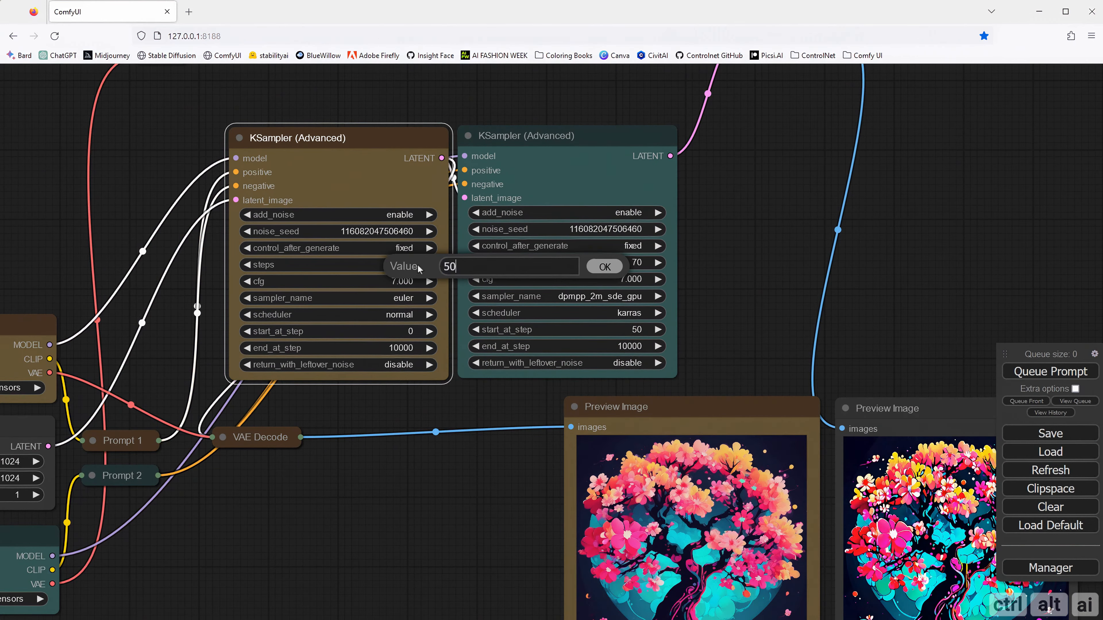
{"action": "type", "text": "40"}
- Set the teal KSampler's start_at_step to 40 and queue the prompt
{"action": "left_click", "coordinate": [625, 327]}
{"action": "type", "text": "40"}
{"action": "left_click", "coordinate": [1042, 372]}
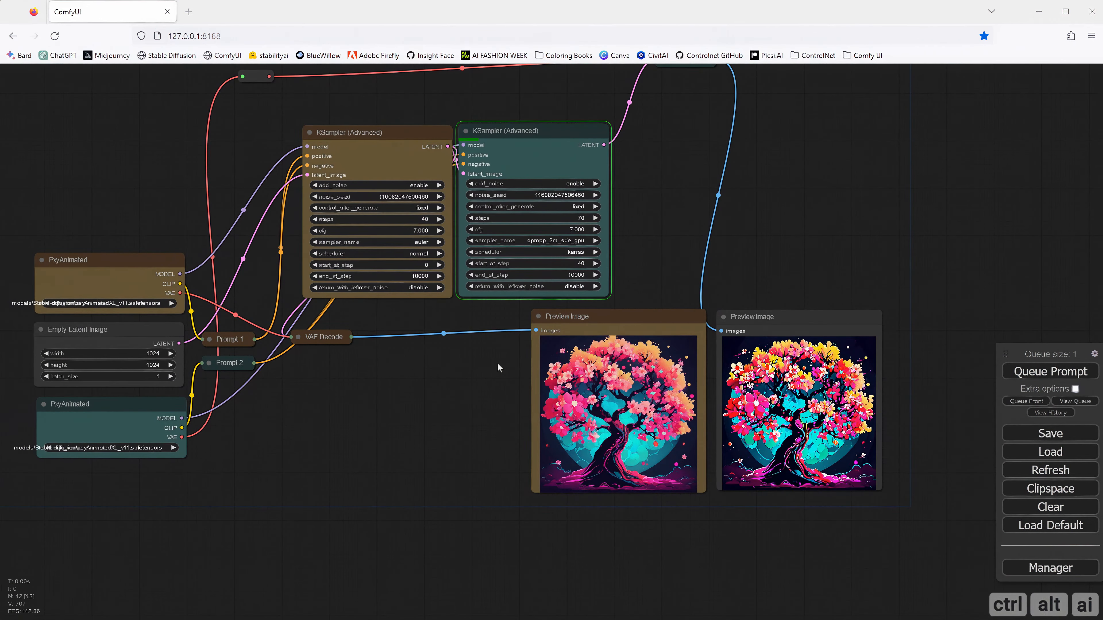
- Examine the new tree image in the gray Preview Image node up close
{"action": "scroll", "coordinate": [786, 412], "scroll_direction": "up", "scroll_amount": 8}
{"action": "left_click", "coordinate": [709, 340]}
{"action": "scroll", "coordinate": [709, 340], "scroll_direction": "down", "scroll_amount": 8}
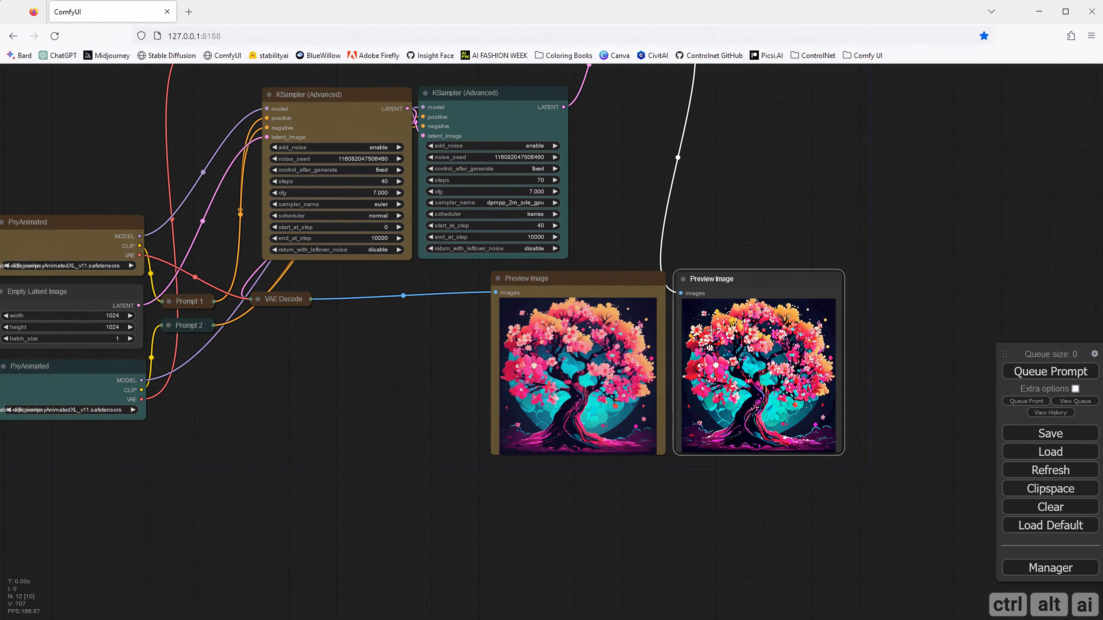
- Expand the teal VAE Decode node and attach a new Save Image node to its IMAGE output
{"action": "left_click_drag", "start_coordinate": [704, 242], "coordinate": [687, 337]}
{"action": "left_click_drag", "start_coordinate": [707, 251], "coordinate": [686, 261]}
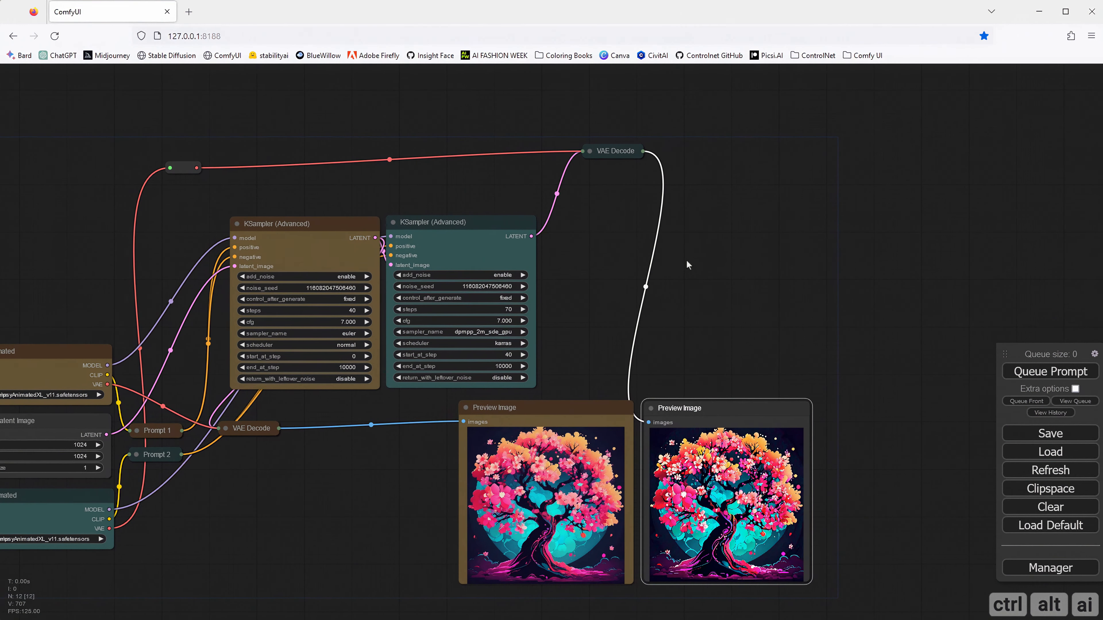
{"action": "left_click", "coordinate": [589, 151]}
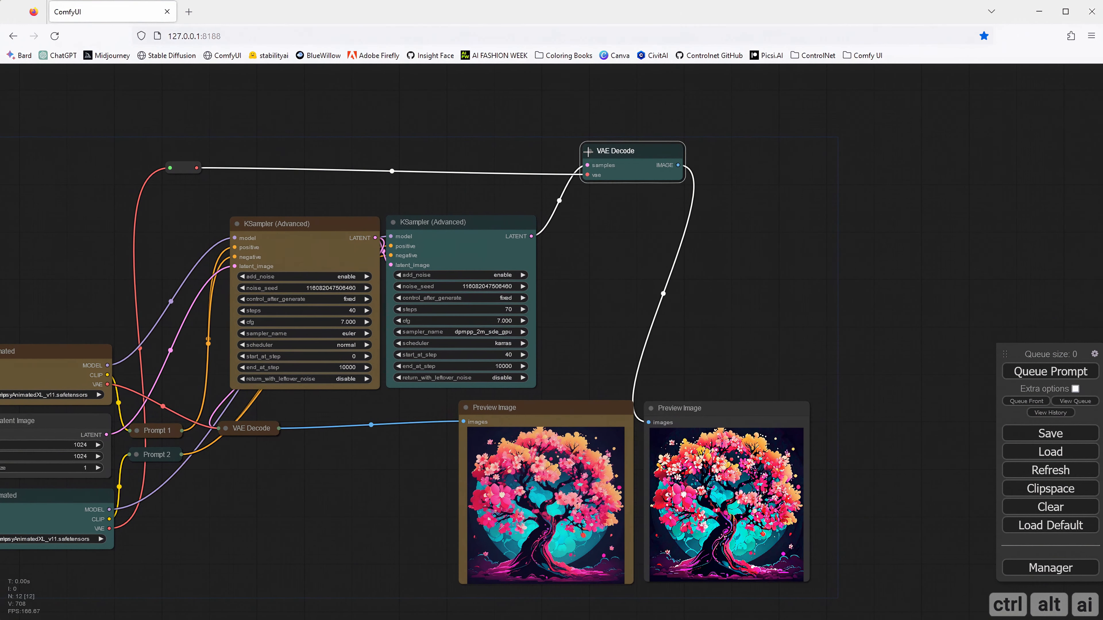
{"action": "left_click_drag", "start_coordinate": [680, 165], "coordinate": [678, 166]}
{"action": "left_click_drag", "start_coordinate": [719, 237], "coordinate": [717, 240]}
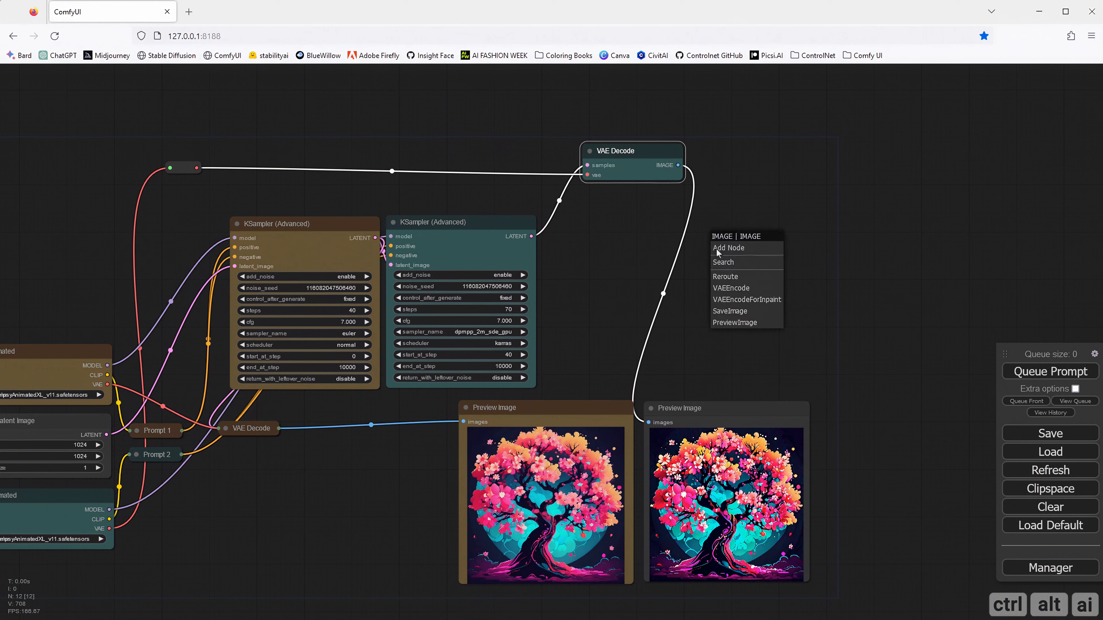
{"action": "left_click", "coordinate": [732, 311]}
- Set the Save Image node's filename_prefix to Image and move the node up beside the teal VAE Decode node
{"action": "left_click", "coordinate": [831, 266]}
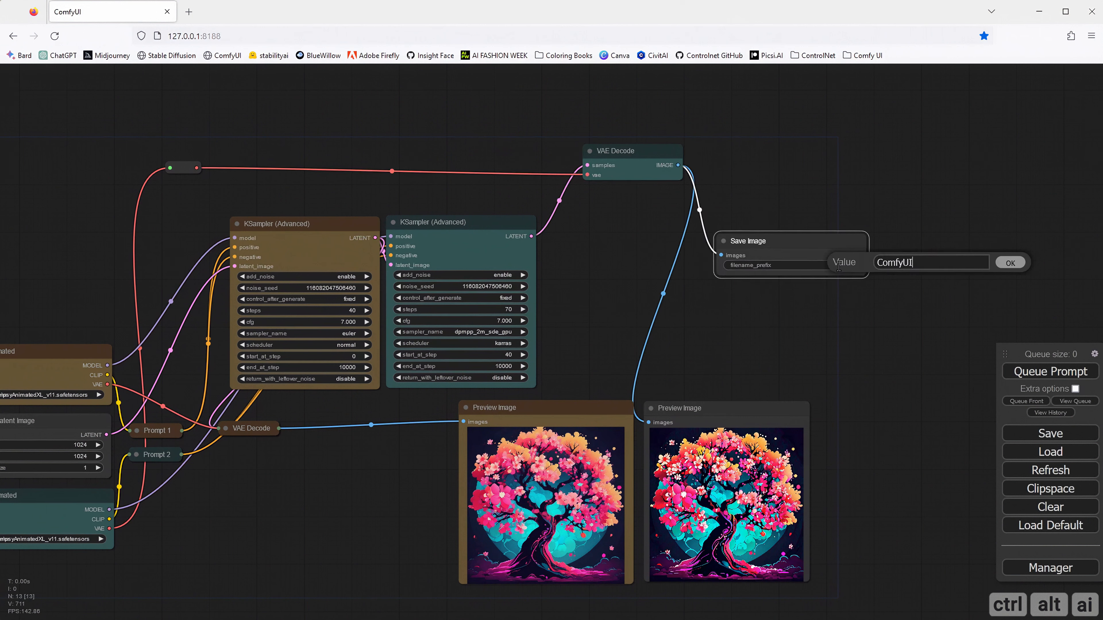
{"action": "left_click_drag", "start_coordinate": [919, 263], "coordinate": [852, 263]}
{"action": "type", "text": "Imga"}
{"action": "type", "text": "e"}
{"action": "key", "text": "BackSpace"}
{"action": "key", "text": "BackSpace"}
{"action": "type", "text": "e"}
{"action": "key", "text": "BackSpace"}
{"action": "key", "text": "BackSpace"}
{"action": "type", "text": "age"}
{"action": "left_click", "coordinate": [1010, 262]}
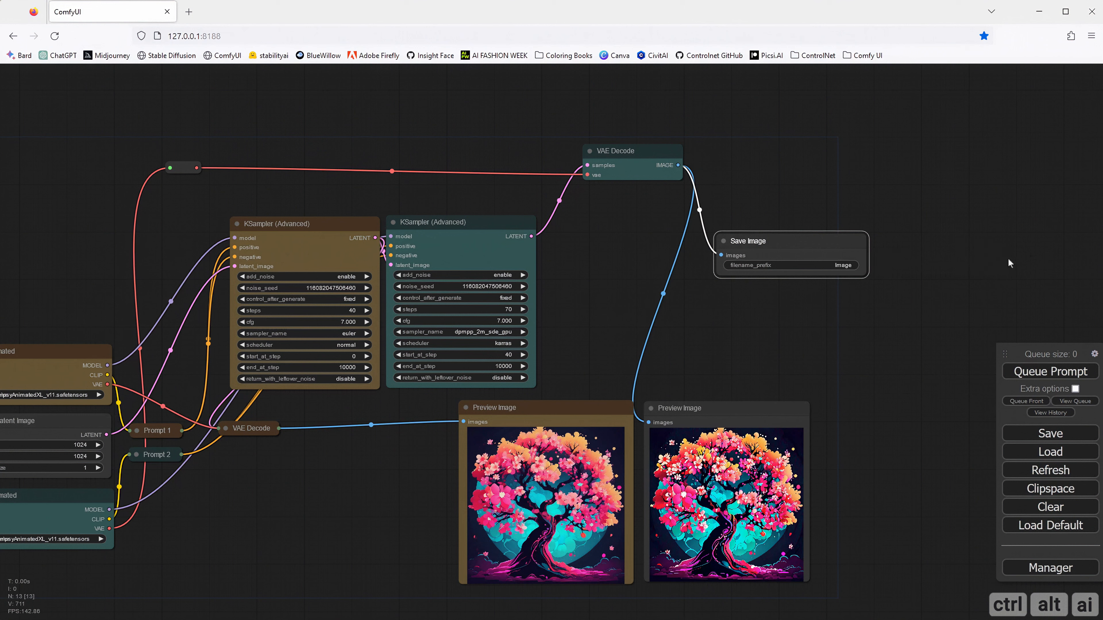
{"action": "left_click_drag", "start_coordinate": [771, 243], "coordinate": [759, 151]}
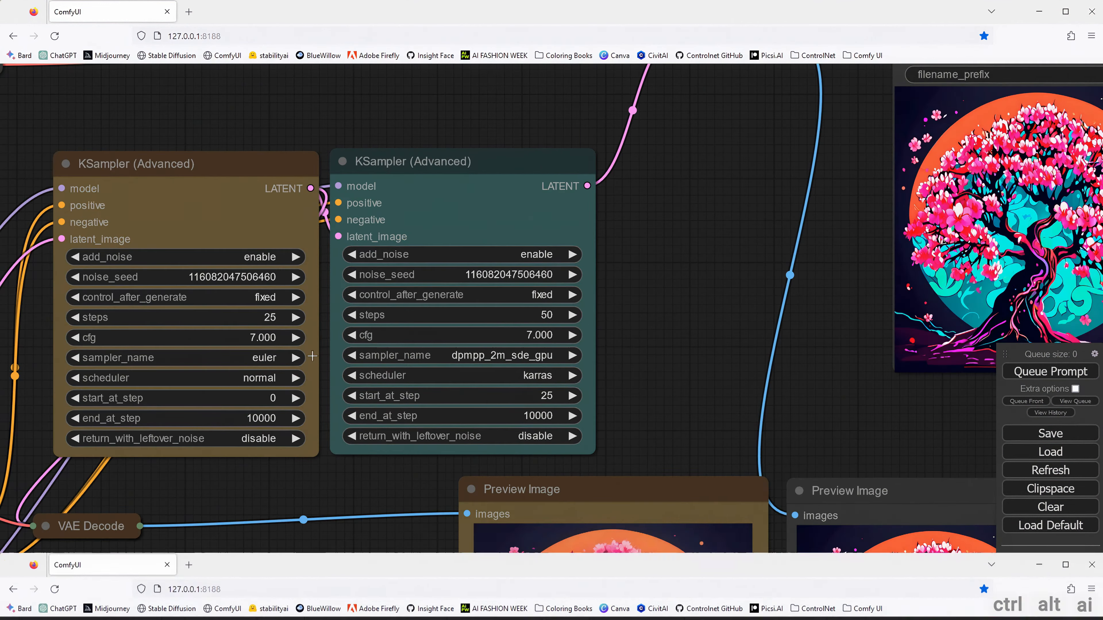
- Set the brown KSampler's steps to 40 and the teal one's steps to 70 with start_at_step 40, and queue the prompt
{"action": "left_click", "coordinate": [258, 315]}
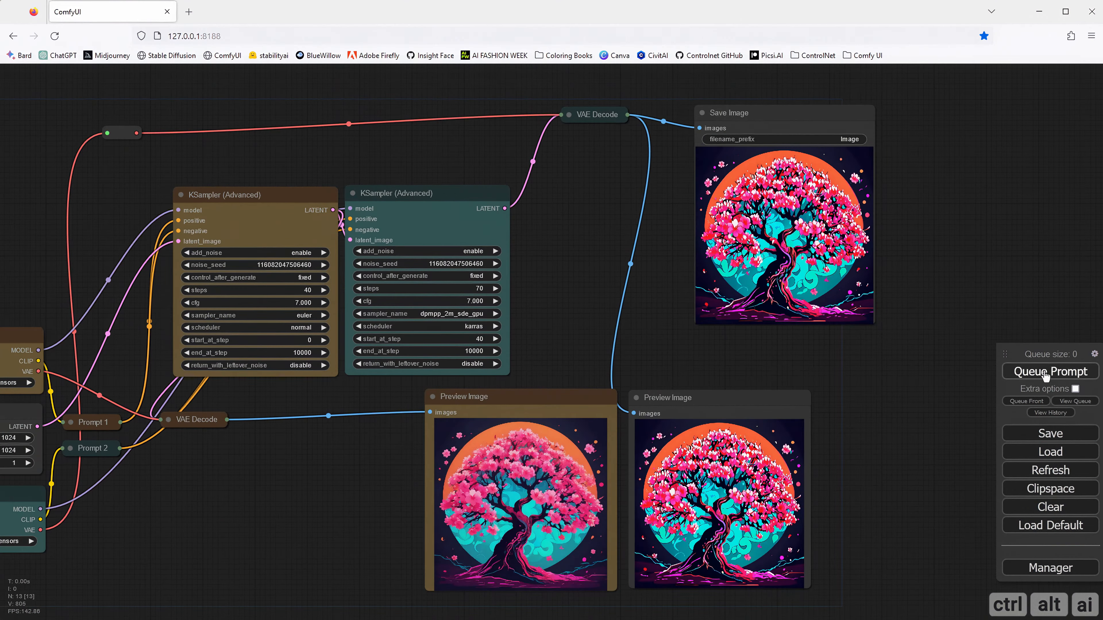
{"action": "left_click", "coordinate": [1045, 372]}
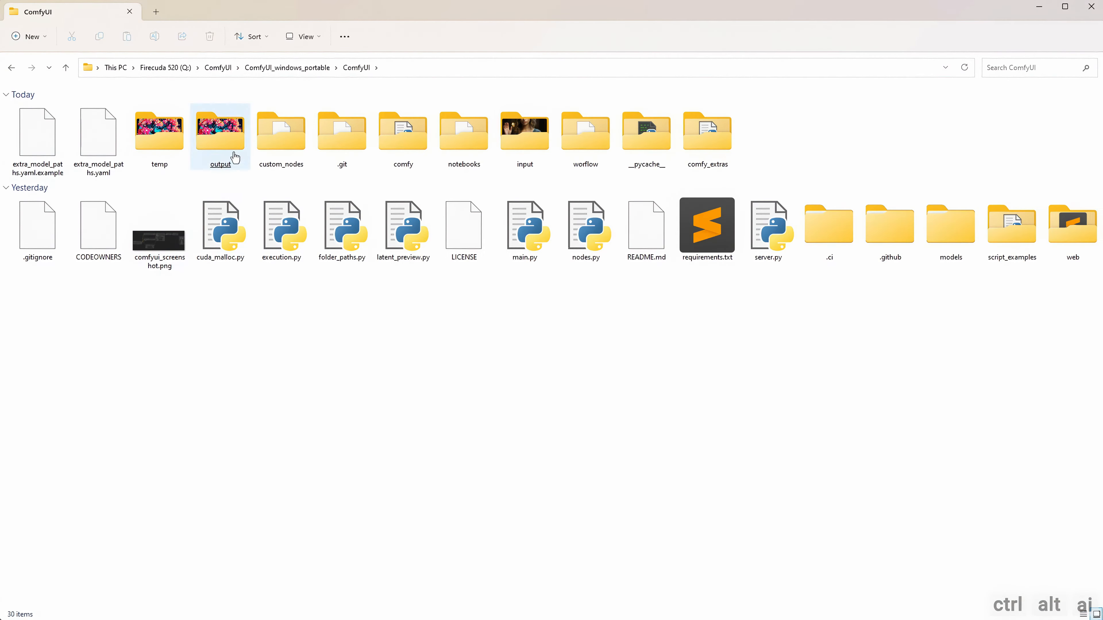
- Switch to File Explorer, open ComfyUI's output folder, view the saved tree image Image_00002_.png, and return to the workflow
{"action": "left_click", "coordinate": [235, 157]}
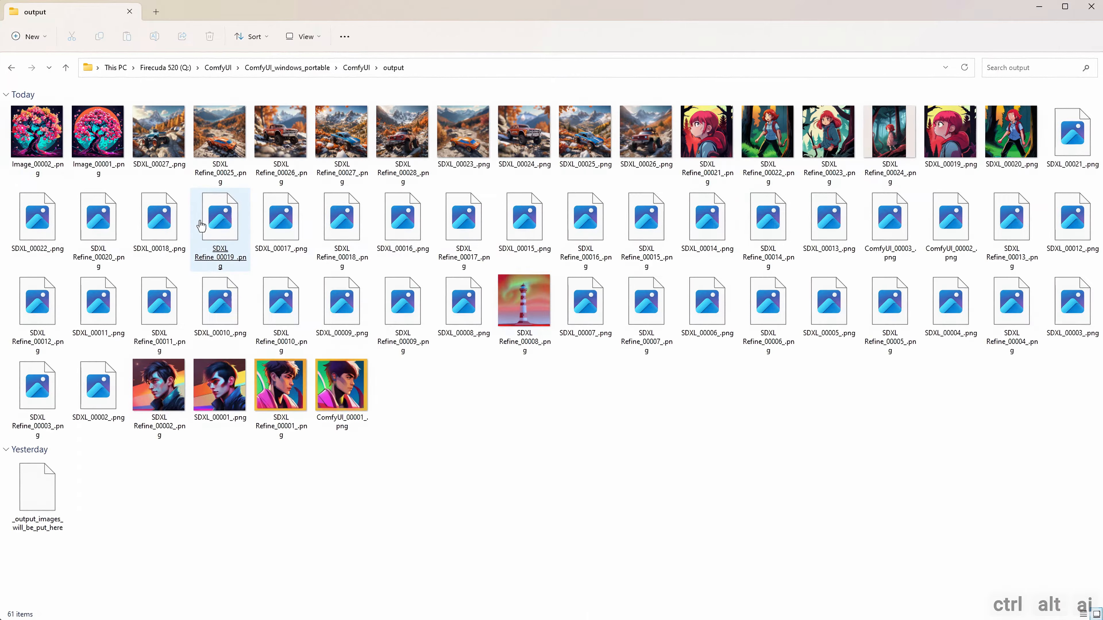
{"action": "left_click", "coordinate": [99, 142]}
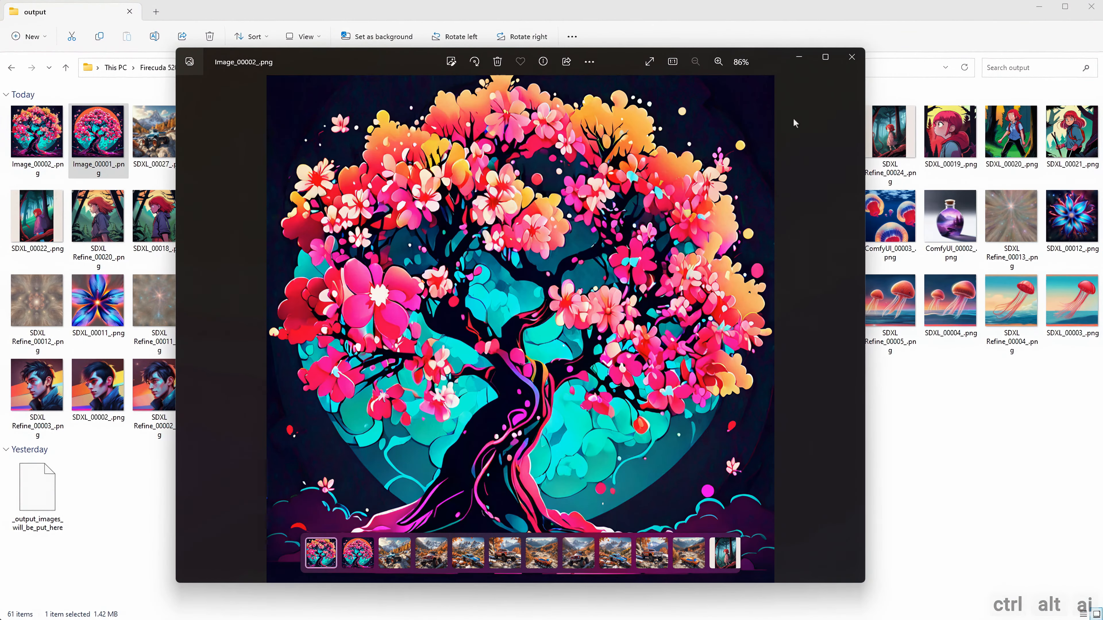
{"action": "left_click", "coordinate": [852, 57]}
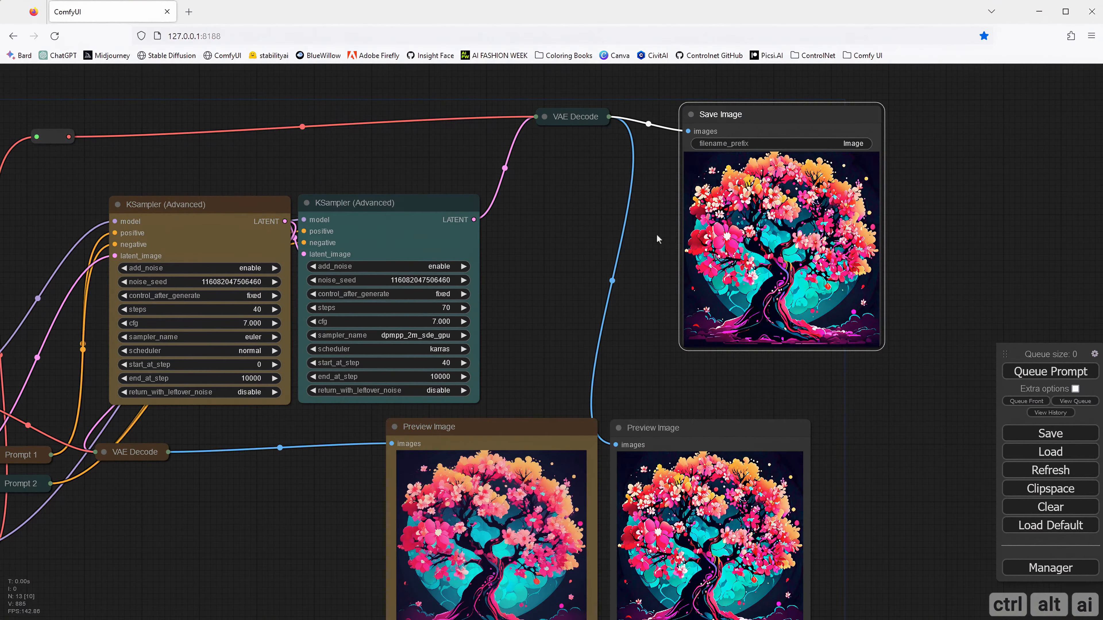
{"action": "left_click_drag", "start_coordinate": [242, 264], "coordinate": [515, 220]}
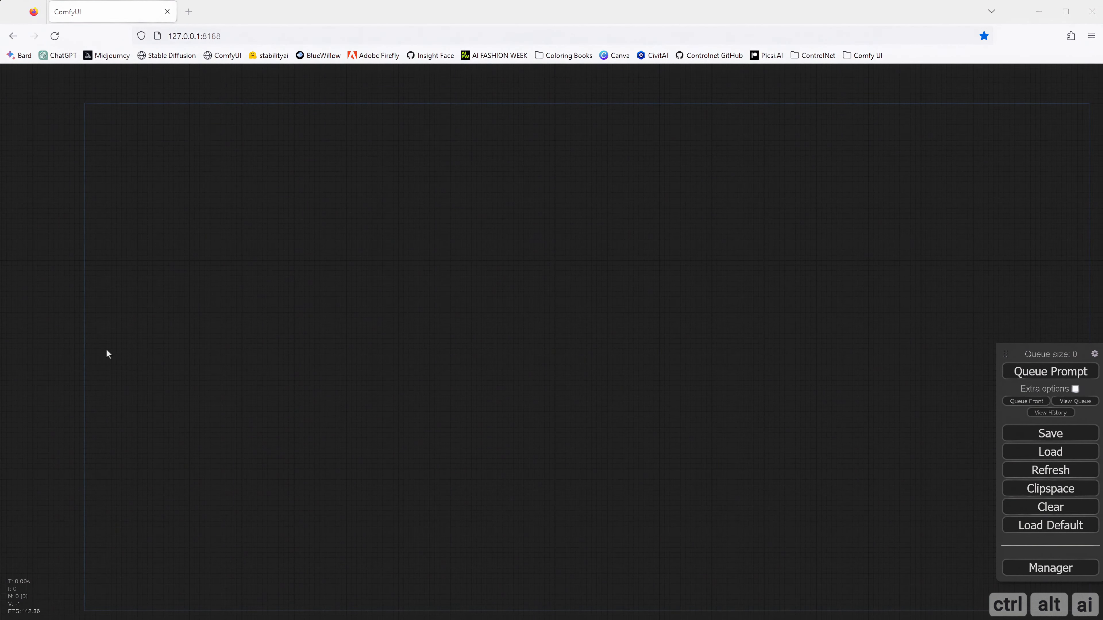
- Add a Load Checkpoint node to the empty canvas
{"action": "right_click", "coordinate": [111, 367]}
{"action": "left_click", "coordinate": [124, 367]}
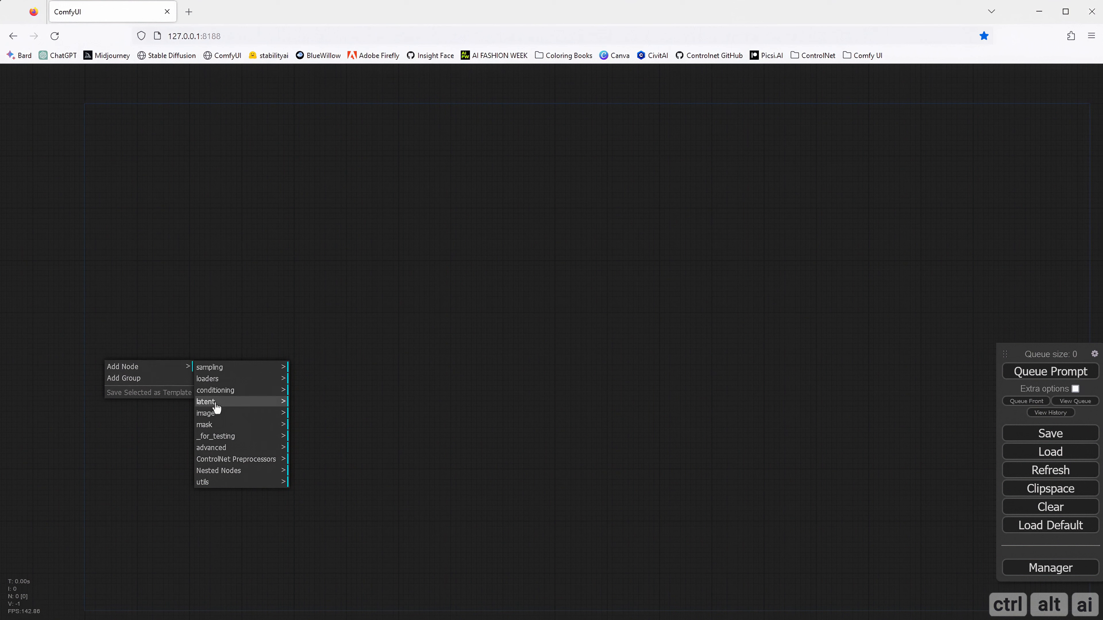
{"action": "left_click", "coordinate": [216, 382]}
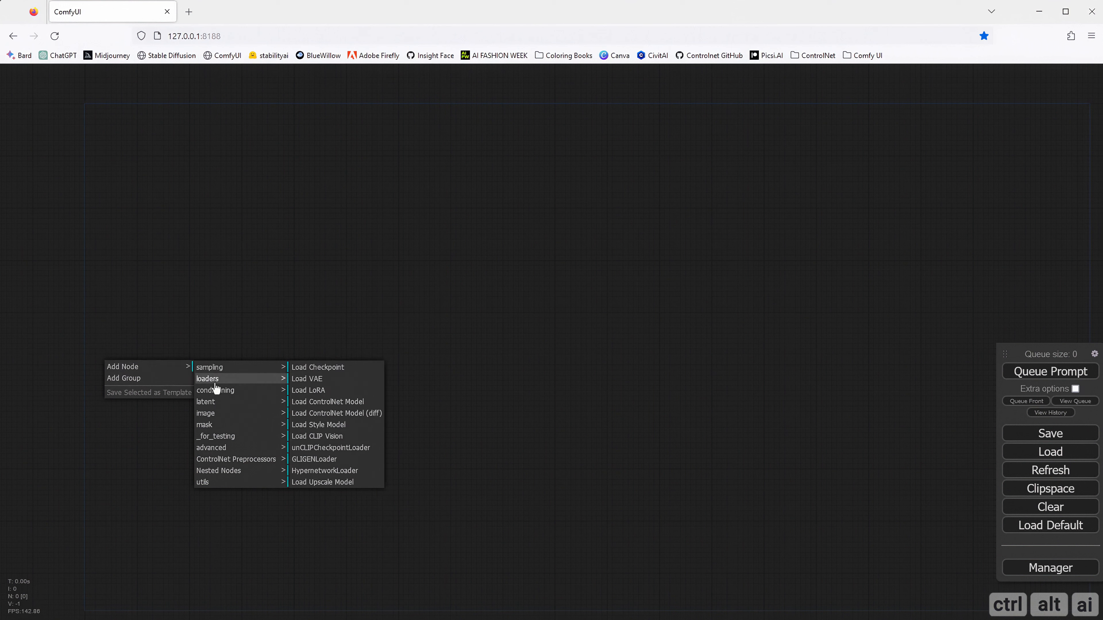
{"action": "left_click", "coordinate": [296, 368]}
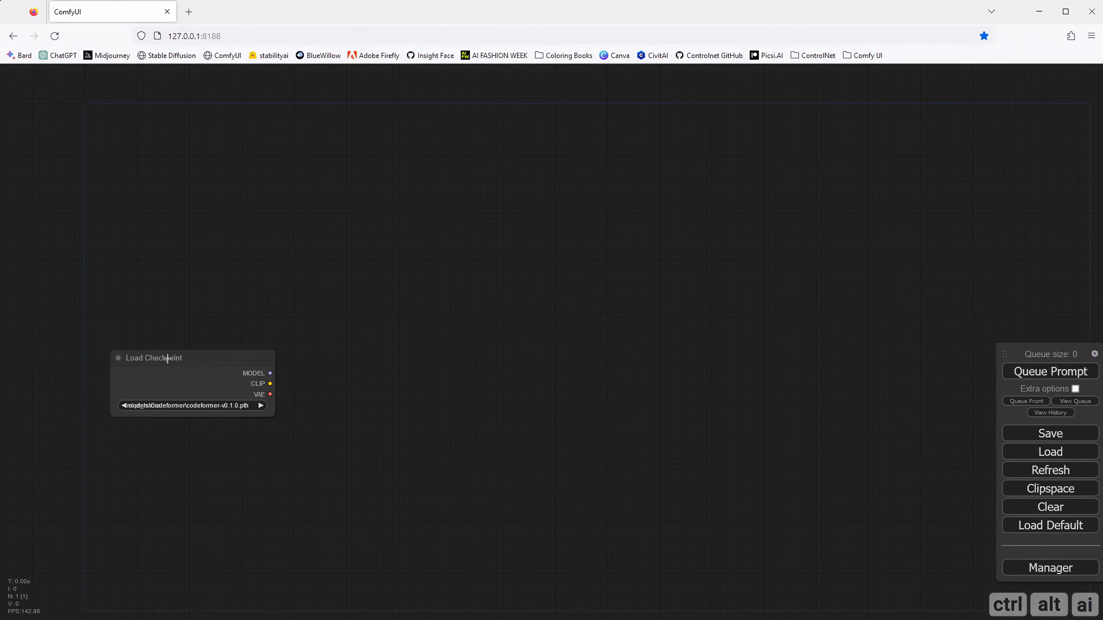
- Set the Load Checkpoint node's model to sdXL_v10VAEFix.safetensors
{"action": "left_click", "coordinate": [224, 405]}
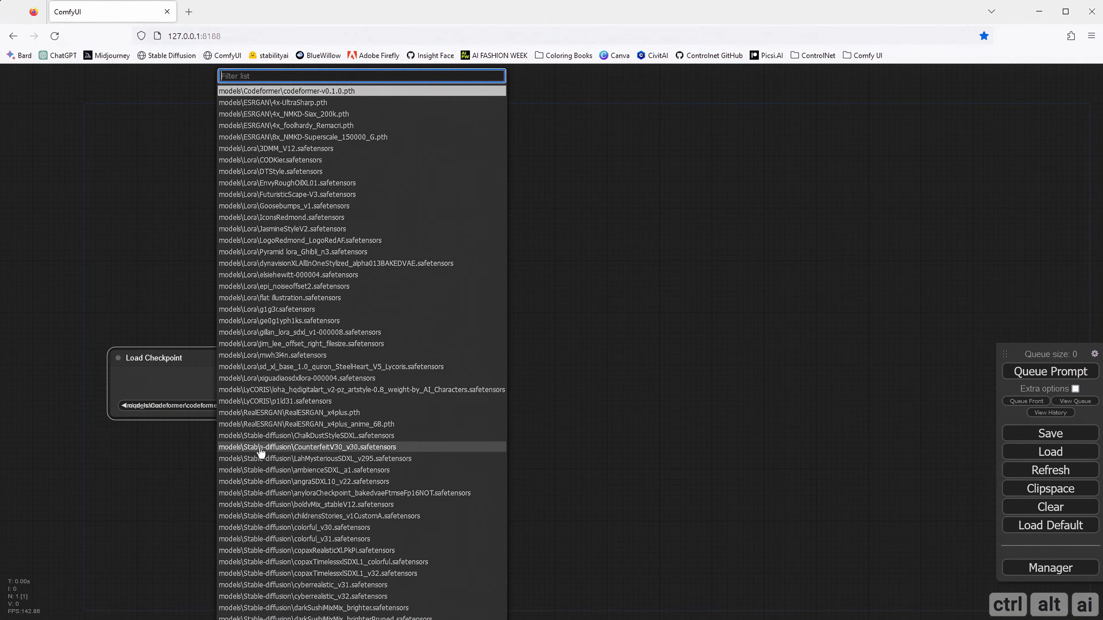
{"action": "scroll", "coordinate": [265, 454], "scroll_direction": "down", "scroll_amount": 5}
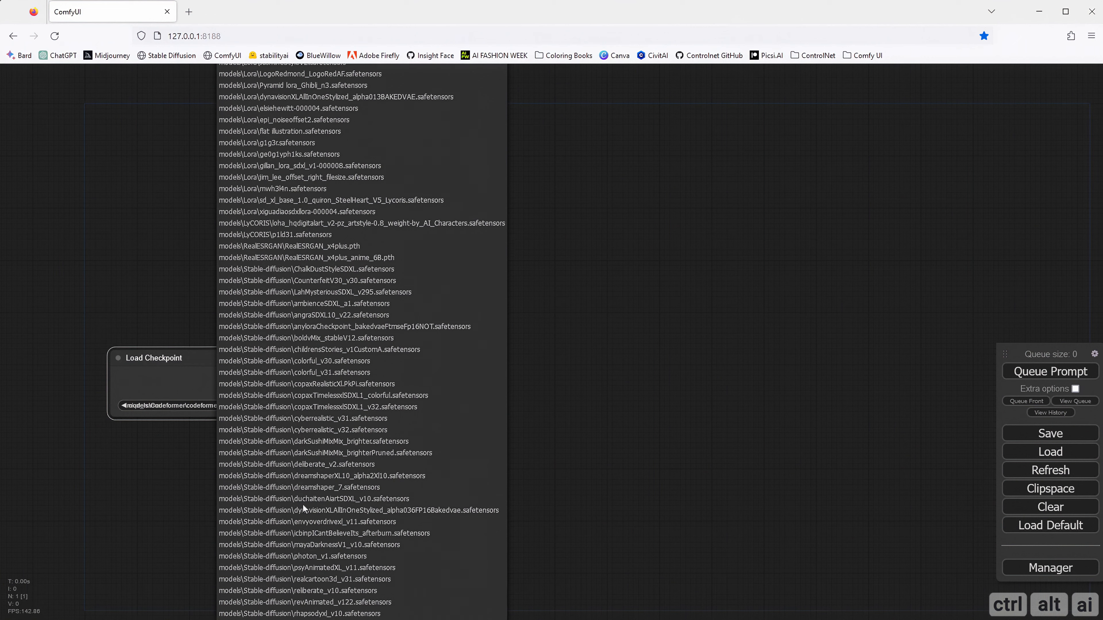
{"action": "scroll", "coordinate": [308, 508], "scroll_direction": "down", "scroll_amount": 2}
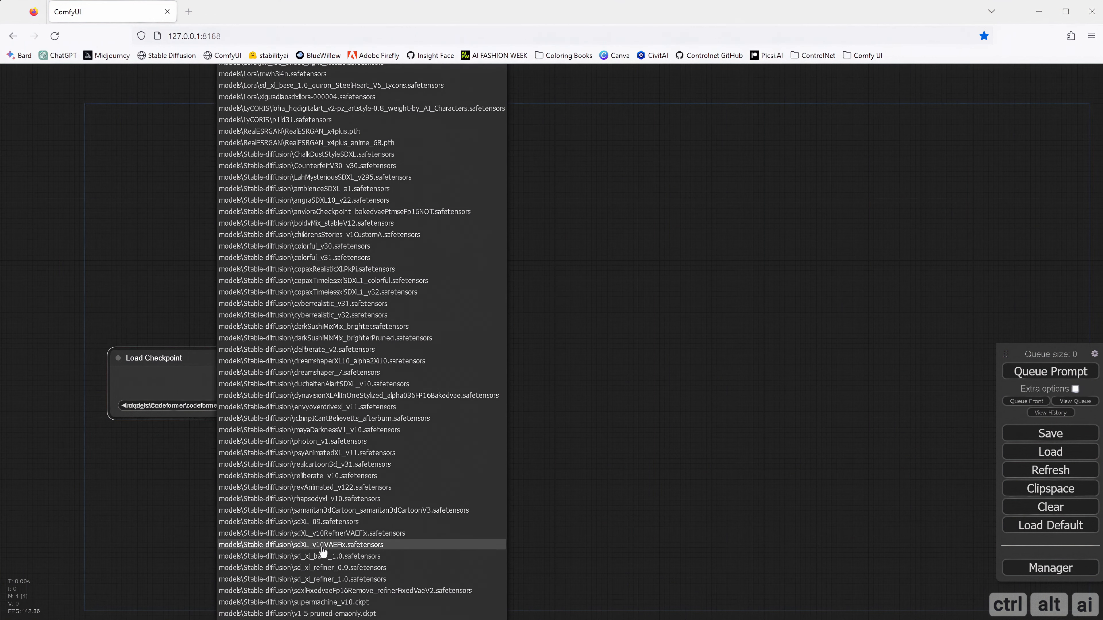
{"action": "left_click", "coordinate": [322, 546]}
- Retitle the checkpoint node as SDXL VAE FIX
{"action": "right_click", "coordinate": [157, 358]}
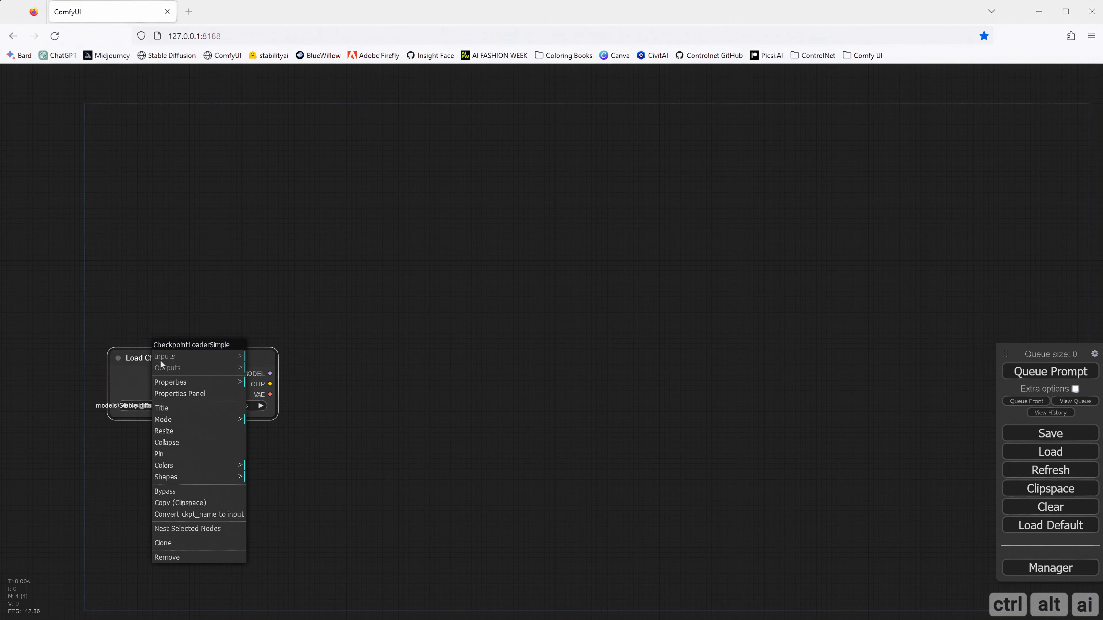
{"action": "left_click", "coordinate": [190, 404]}
{"action": "type", "text": "SDXL VAE FFIX"}
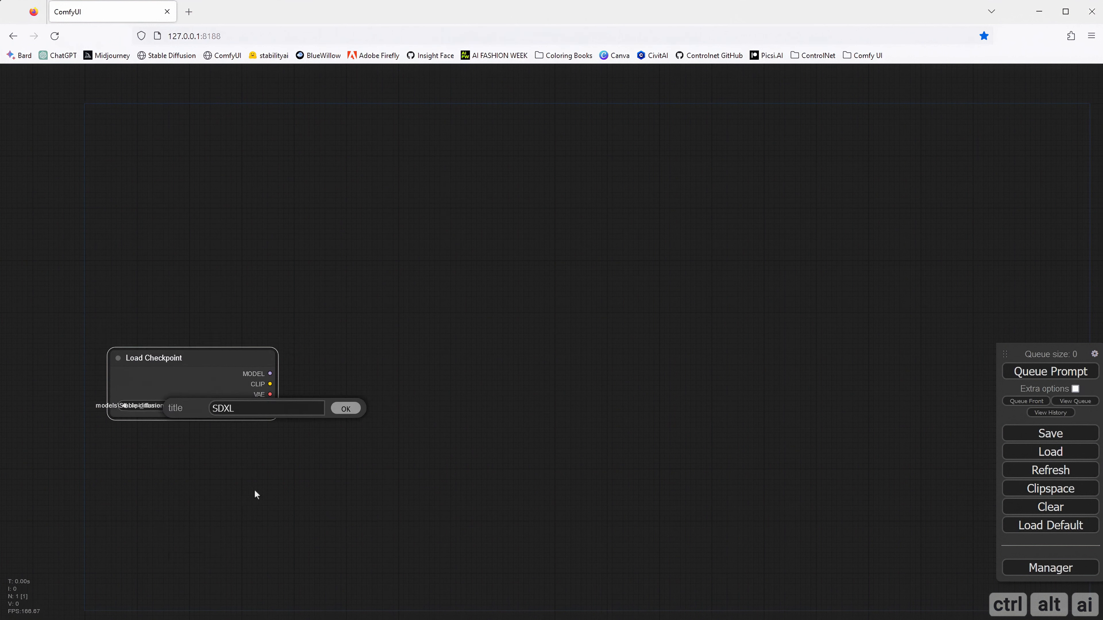
{"action": "key", "text": "BackSpace"}
{"action": "key", "text": "BackSpace"}
{"action": "key", "text": "BackSpace"}
{"action": "type", "text": "IX"}
{"action": "key", "text": "Return"}
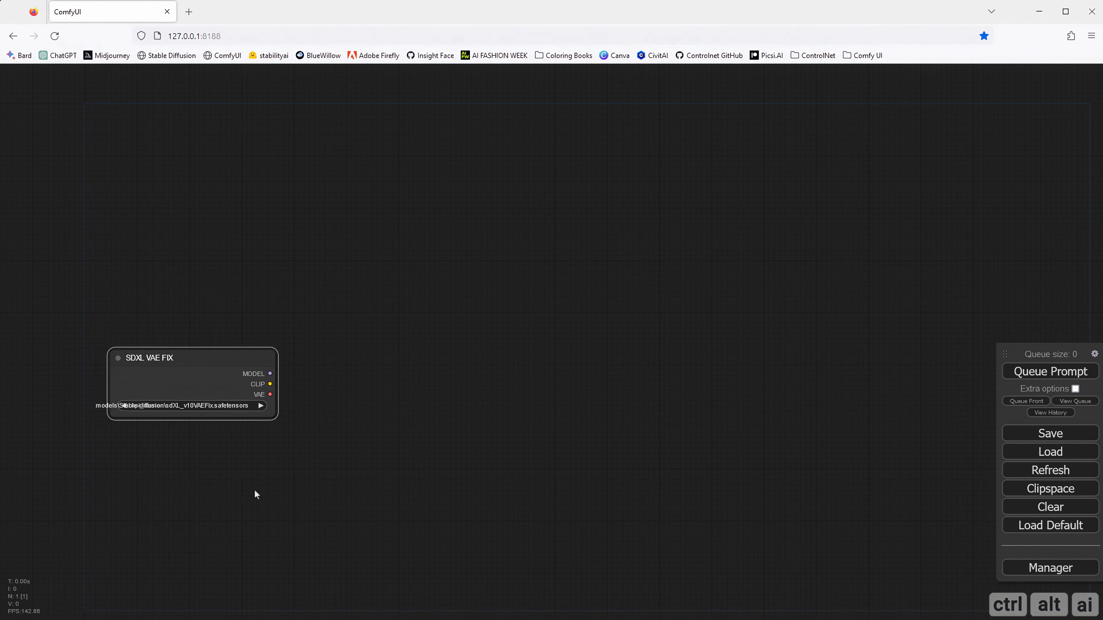
- Color the SDXL VAE FIX node purple
{"action": "right_click", "coordinate": [186, 355]}
{"action": "left_click", "coordinate": [210, 468]}
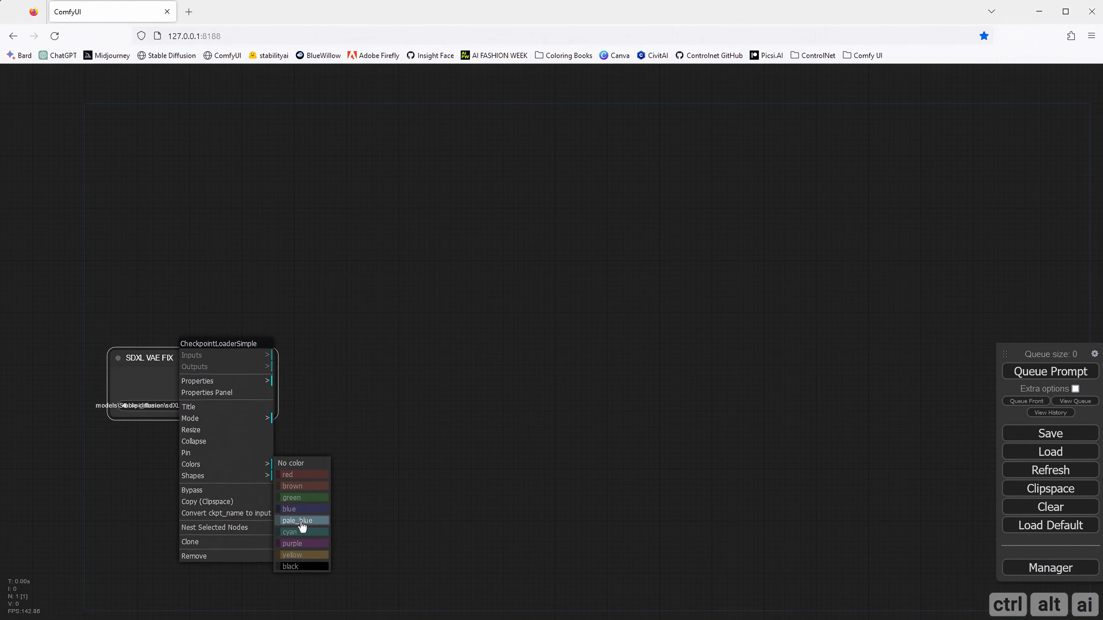
{"action": "left_click", "coordinate": [303, 544]}
- Place a copy of the SDXL VAE FIX node above the original and set its model to sdXL_v10RefinerVAEFix.safetensors
{"action": "left_click_drag", "start_coordinate": [185, 375], "coordinate": [185, 287]}
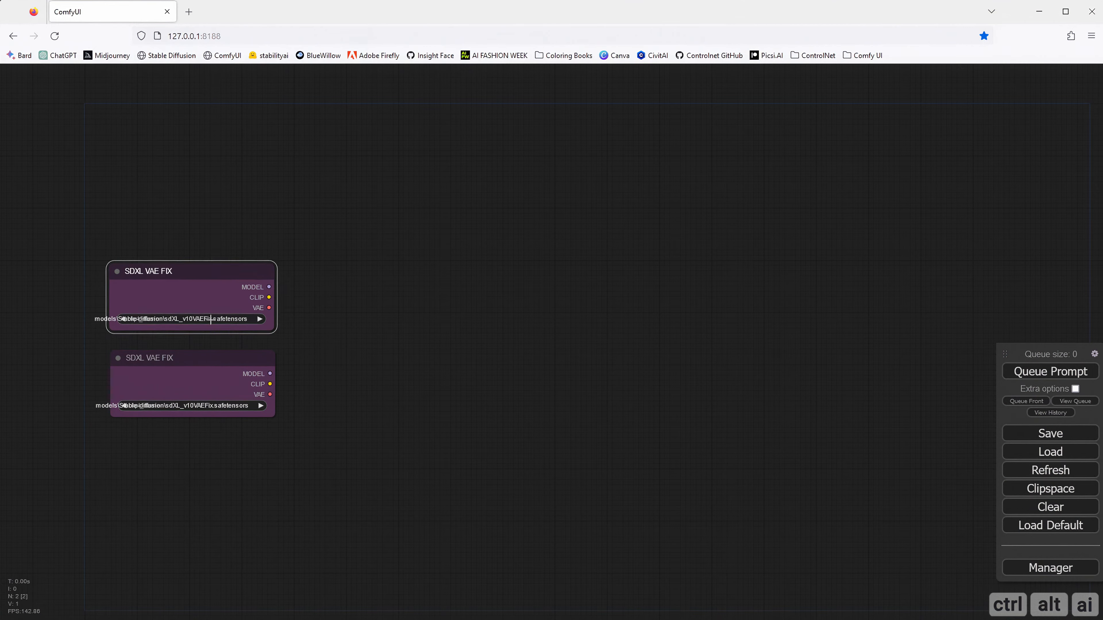
{"action": "left_click", "coordinate": [191, 319]}
{"action": "scroll", "coordinate": [221, 350], "scroll_direction": "down", "scroll_amount": 5}
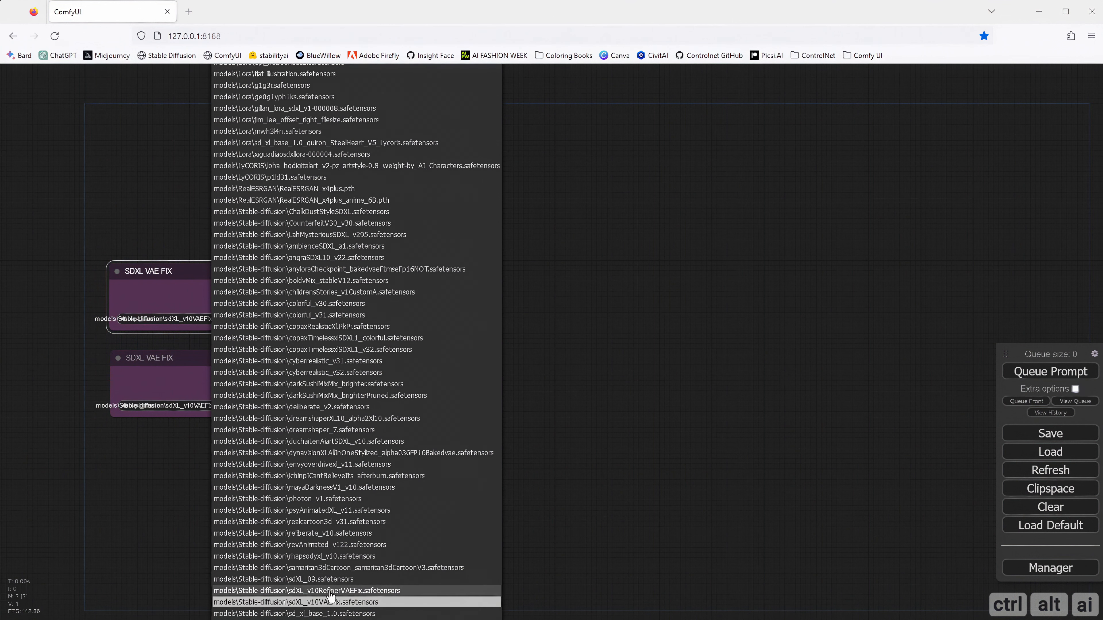
{"action": "left_click", "coordinate": [330, 601]}
- Retitle the upper checkpoint node as SDXL REFINER VAE FIX and deselect it
{"action": "right_click", "coordinate": [154, 270]}
{"action": "left_click", "coordinate": [174, 322]}
{"action": "key", "text": "ctrl+Left"}
{"action": "key", "text": "ctrl+Left"}
{"action": "type", "text": "R"}
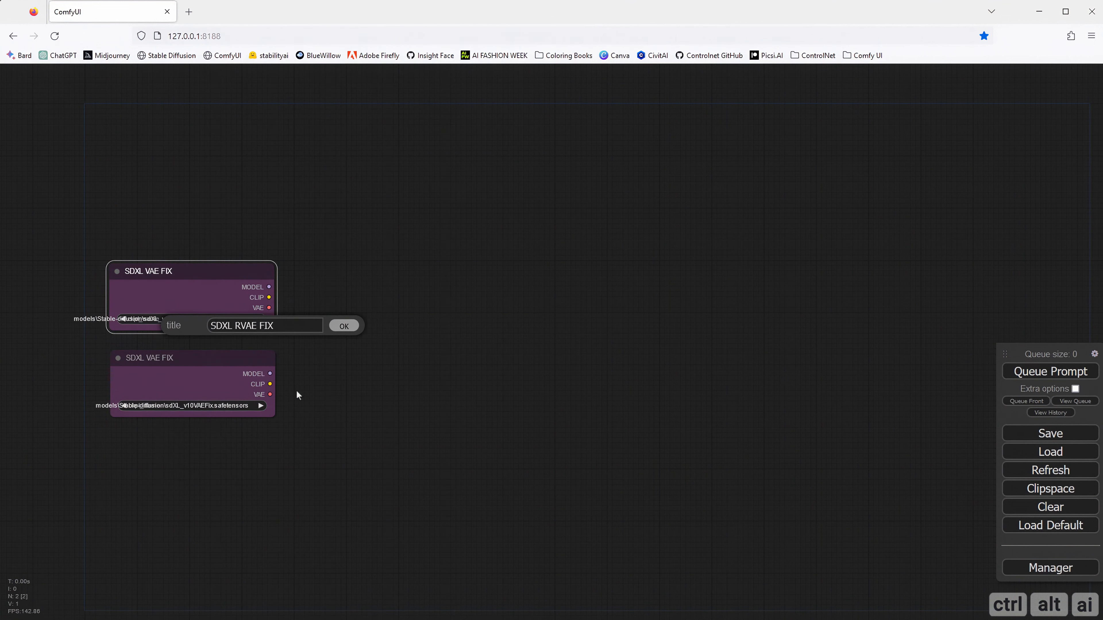
{"action": "type", "text": "EFINER"}
{"action": "key", "text": "Return"}
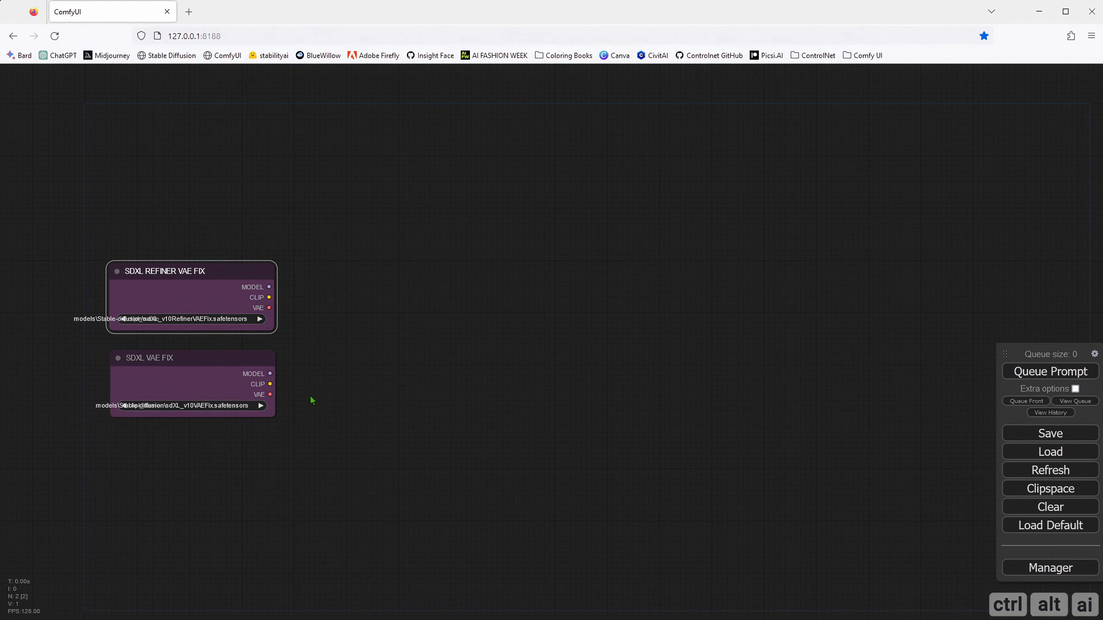
{"action": "left_click", "coordinate": [197, 447]}
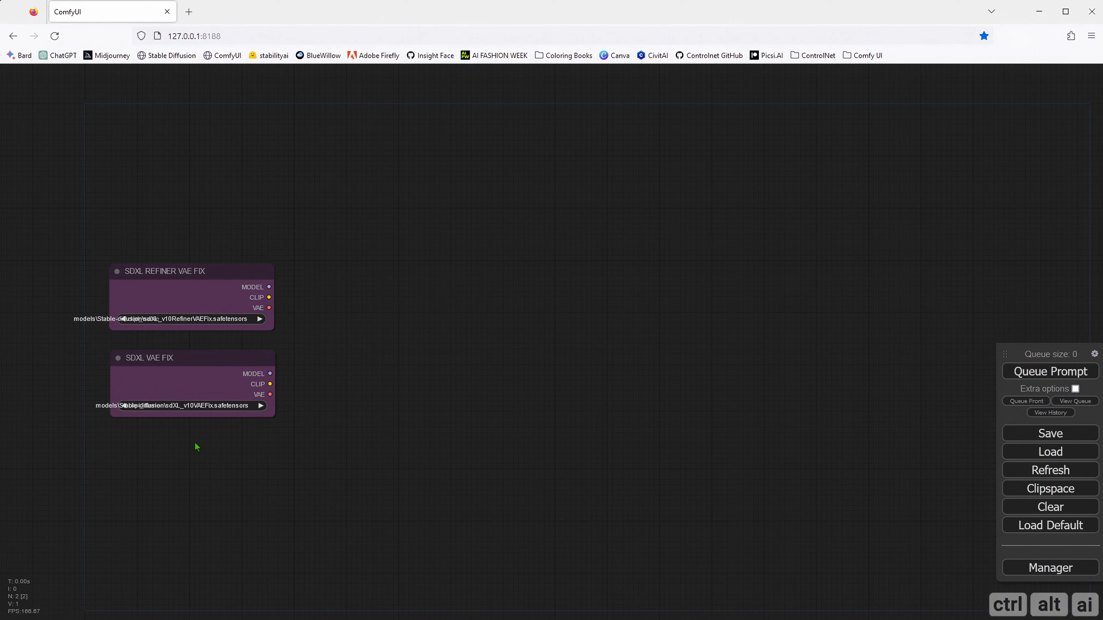
- Search for sdxl nodes, add a CLIPTextEncodeSDXL node and place it beside the SDXL VAE FIX node
{"action": "double_click", "coordinate": [363, 376]}
{"action": "type", "text": "sdxl"}
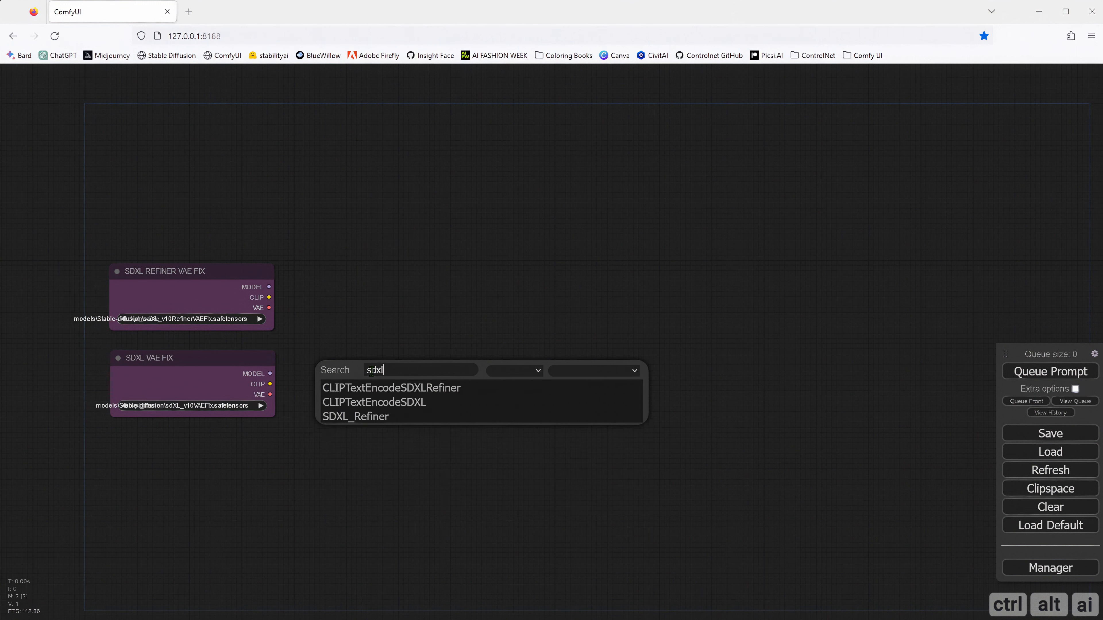
{"action": "left_click", "coordinate": [389, 403]}
{"action": "left_click_drag", "start_coordinate": [412, 366], "coordinate": [376, 346]}
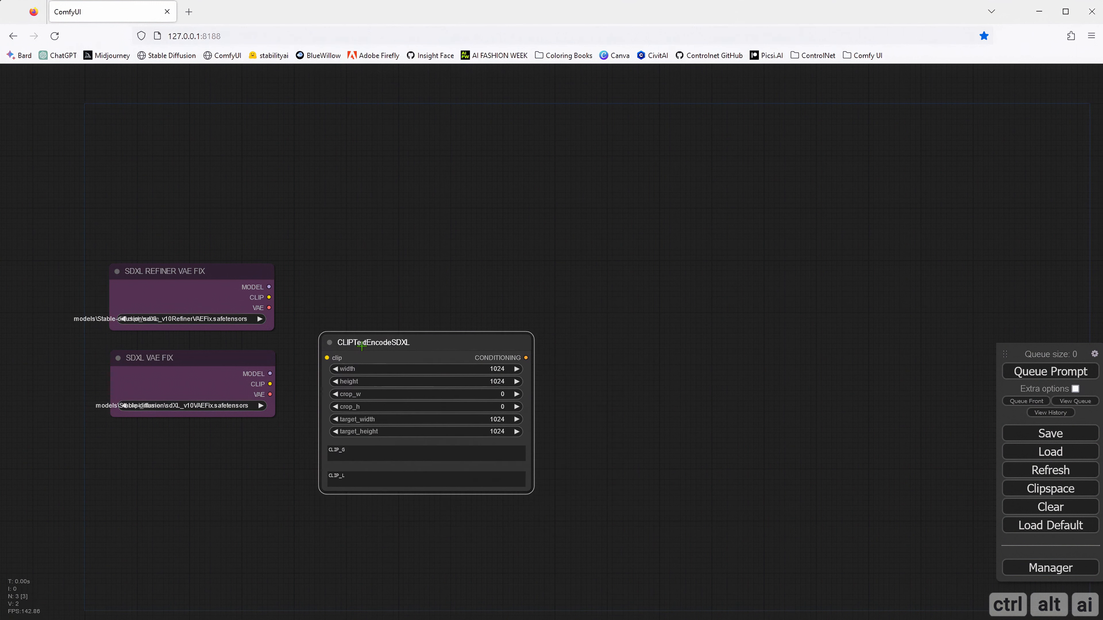
- Color the CLIPTextEncodeSDXL node green
{"action": "right_click", "coordinate": [378, 344]}
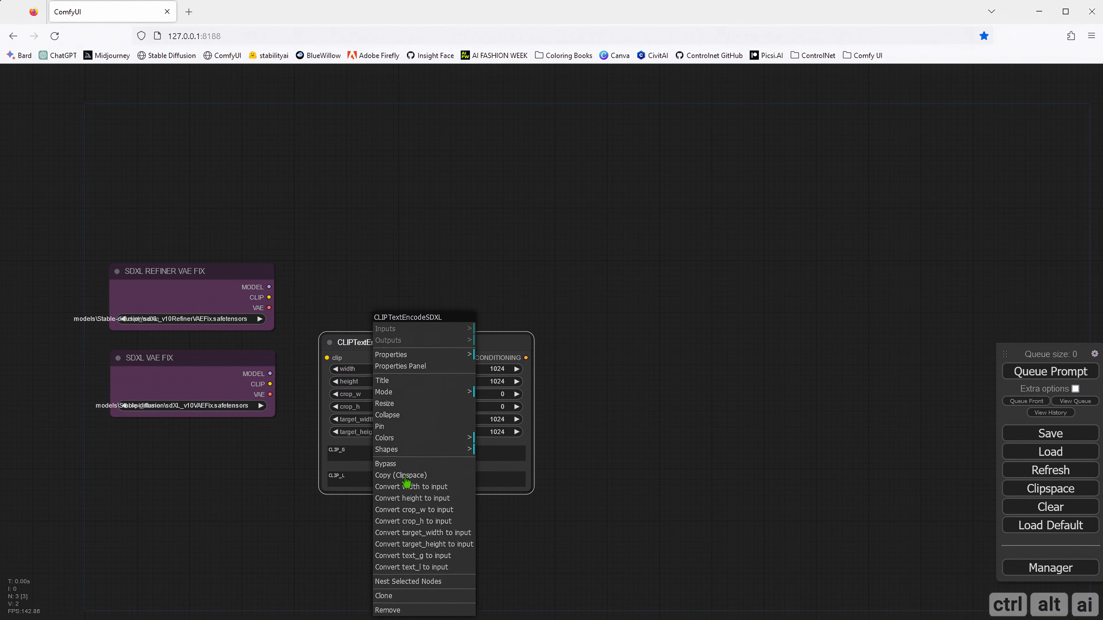
{"action": "left_click", "coordinate": [404, 439]}
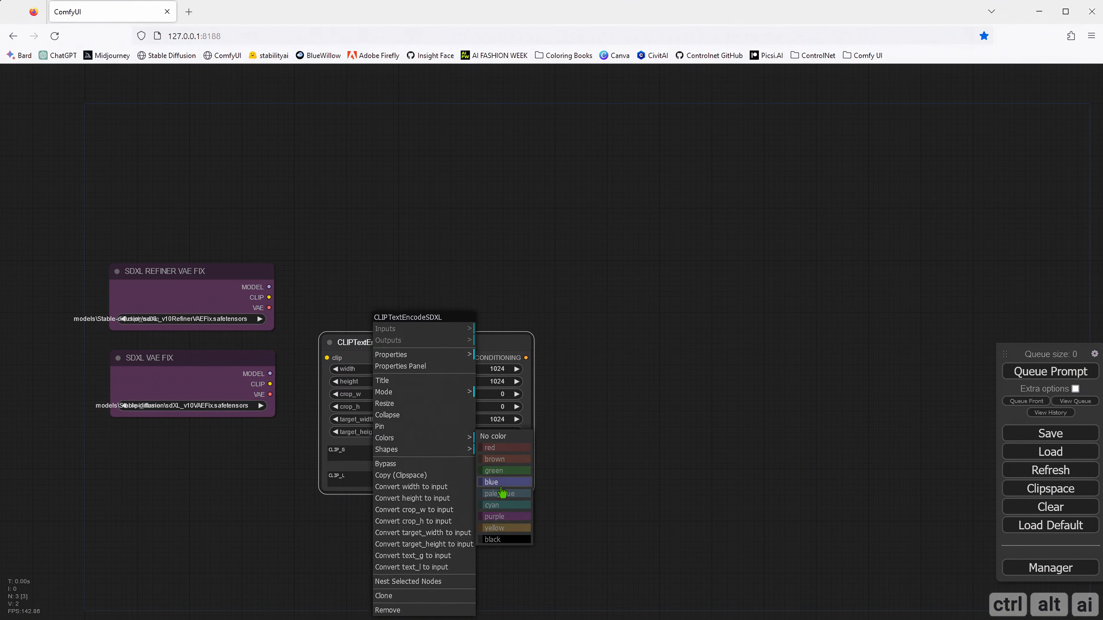
{"action": "left_click", "coordinate": [502, 475]}
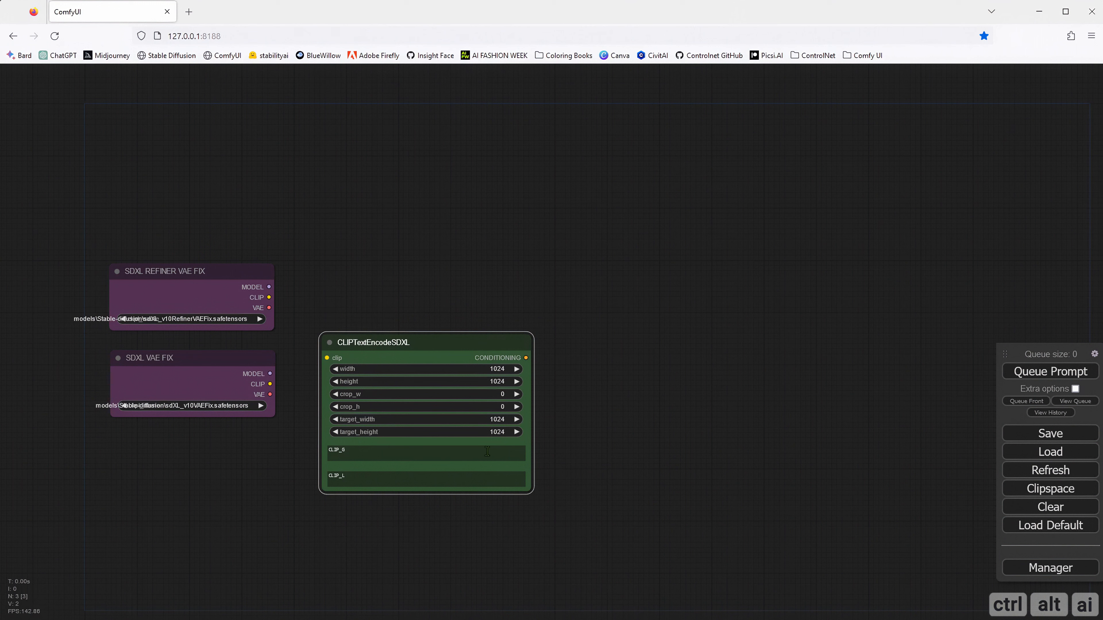
- Retitle the CLIPTextEncodeSDXL node as SDXL Positive
{"action": "right_click", "coordinate": [398, 344]}
{"action": "left_click", "coordinate": [419, 385]}
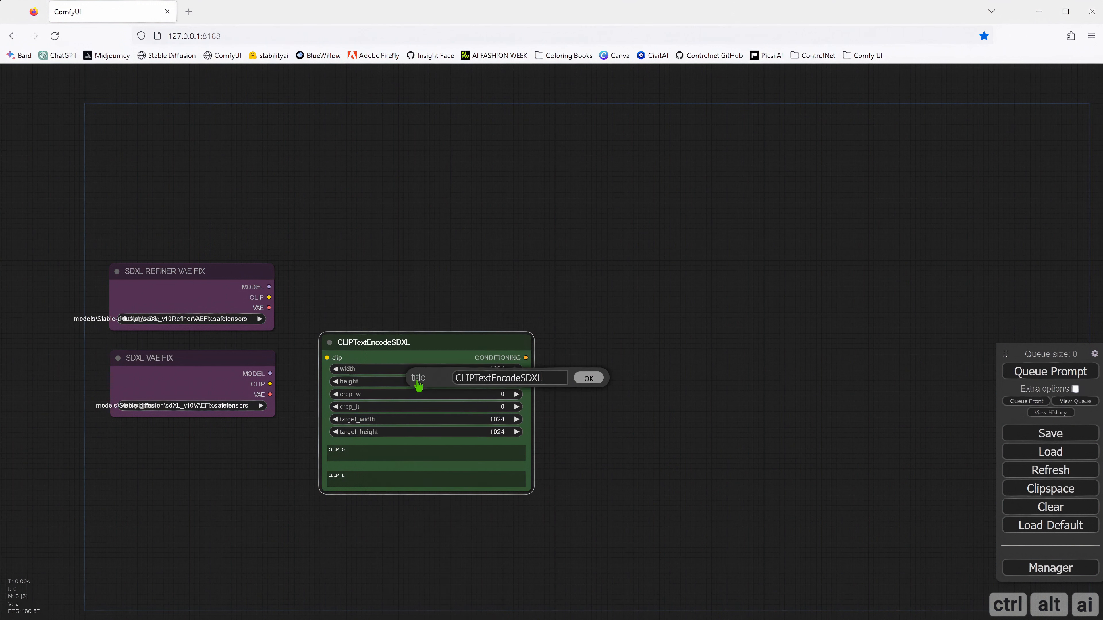
{"action": "left_click_drag", "start_coordinate": [520, 374], "coordinate": [400, 376]}
{"action": "key", "text": "BackSpace"}
{"action": "key", "text": "Return"}
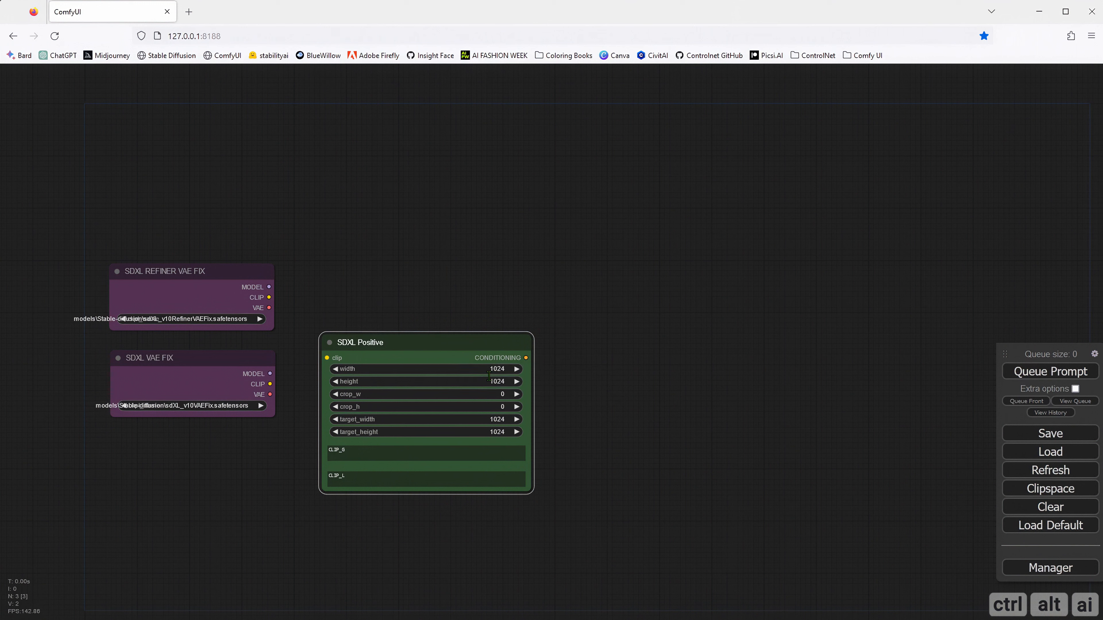
- Convert text_g and text_l to inputs on the SDXL Positive node and move it slightly away from the checkpoint nodes
{"action": "right_click", "coordinate": [392, 346]}
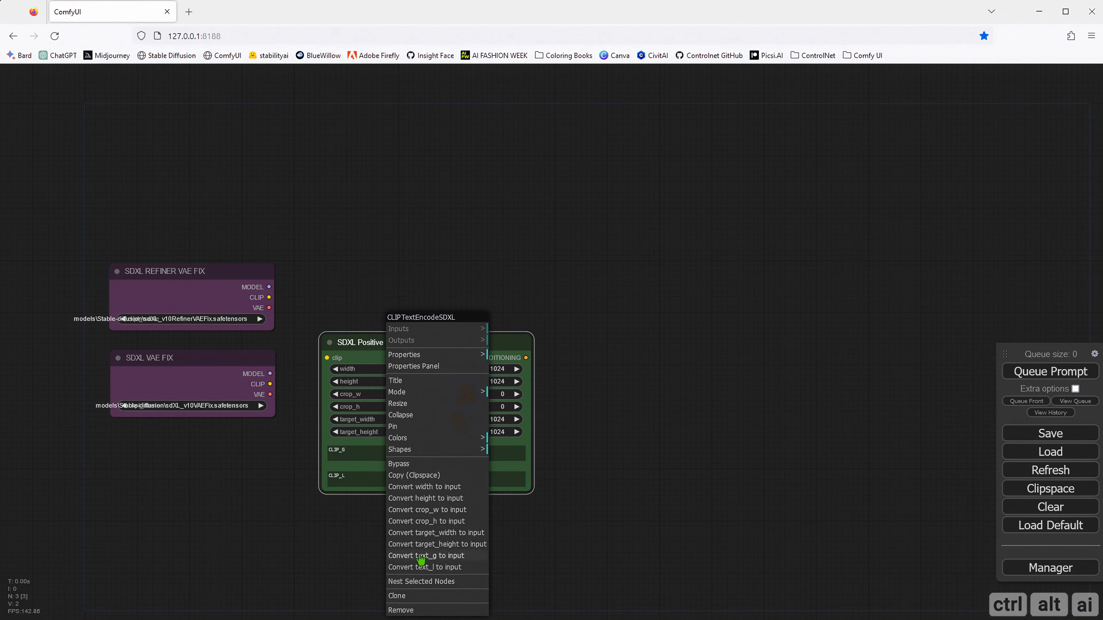
{"action": "left_click", "coordinate": [428, 557]}
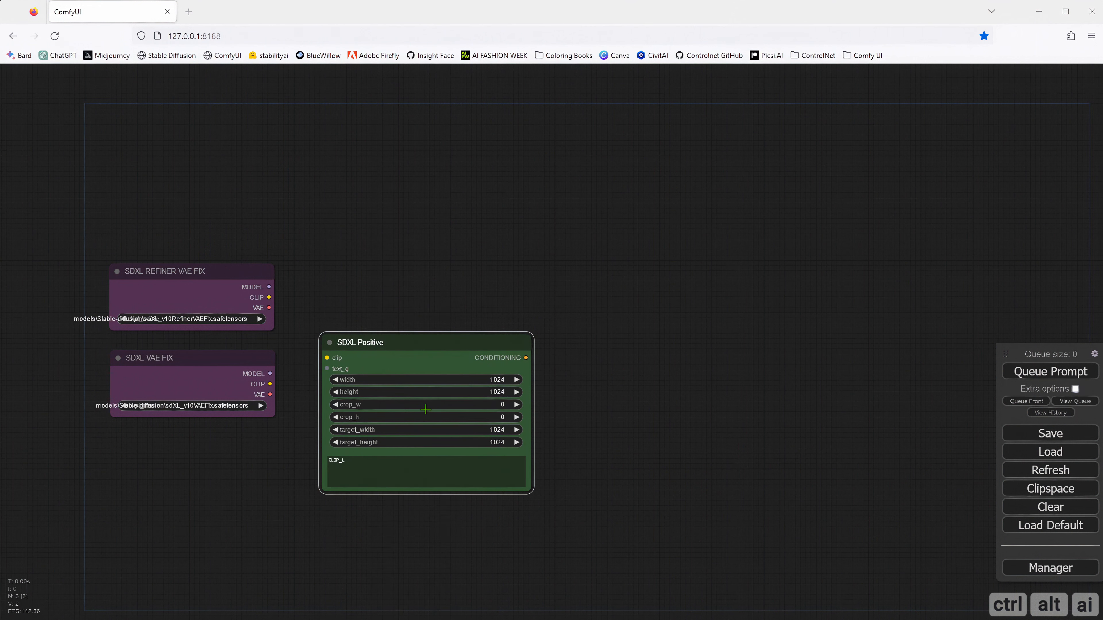
{"action": "right_click", "coordinate": [402, 346]}
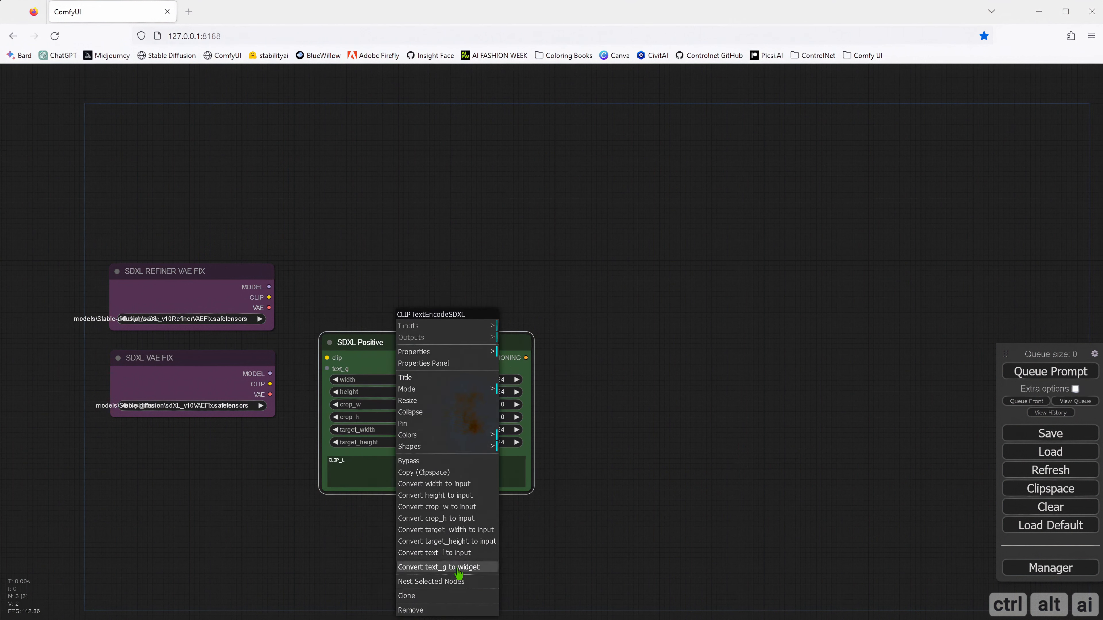
{"action": "left_click", "coordinate": [454, 552]}
{"action": "left_click_drag", "start_coordinate": [385, 347], "coordinate": [408, 346]}
- Add a Primitive node beneath the SDXL VAE FIX node, connected to the text_g input of SDXL Positive
{"action": "left_click_drag", "start_coordinate": [350, 368], "coordinate": [126, 456]}
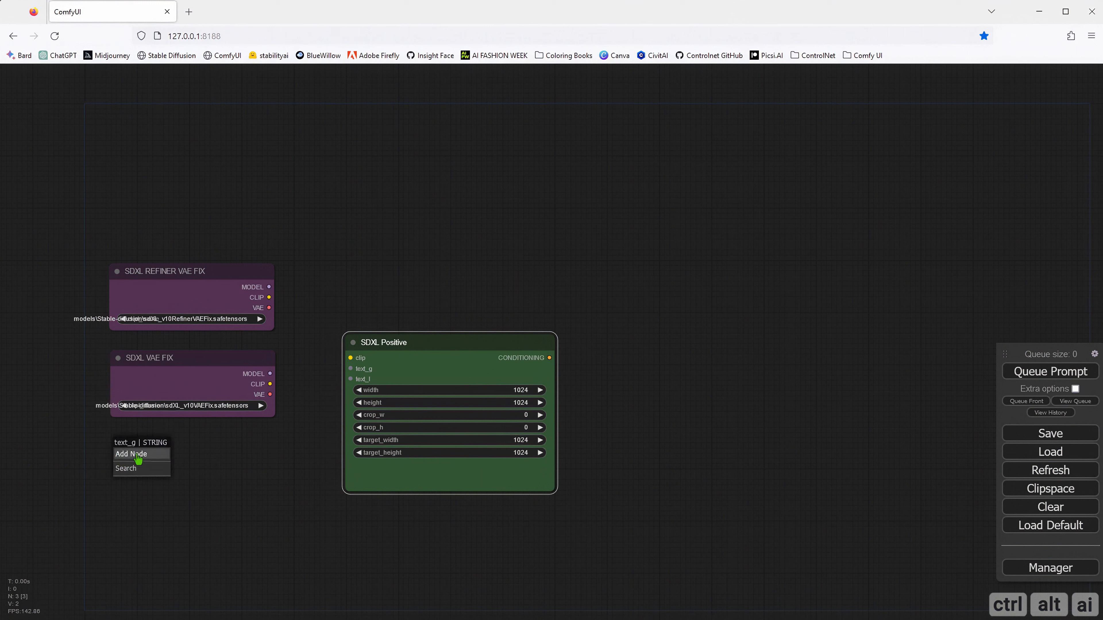
{"action": "left_click", "coordinate": [137, 455]}
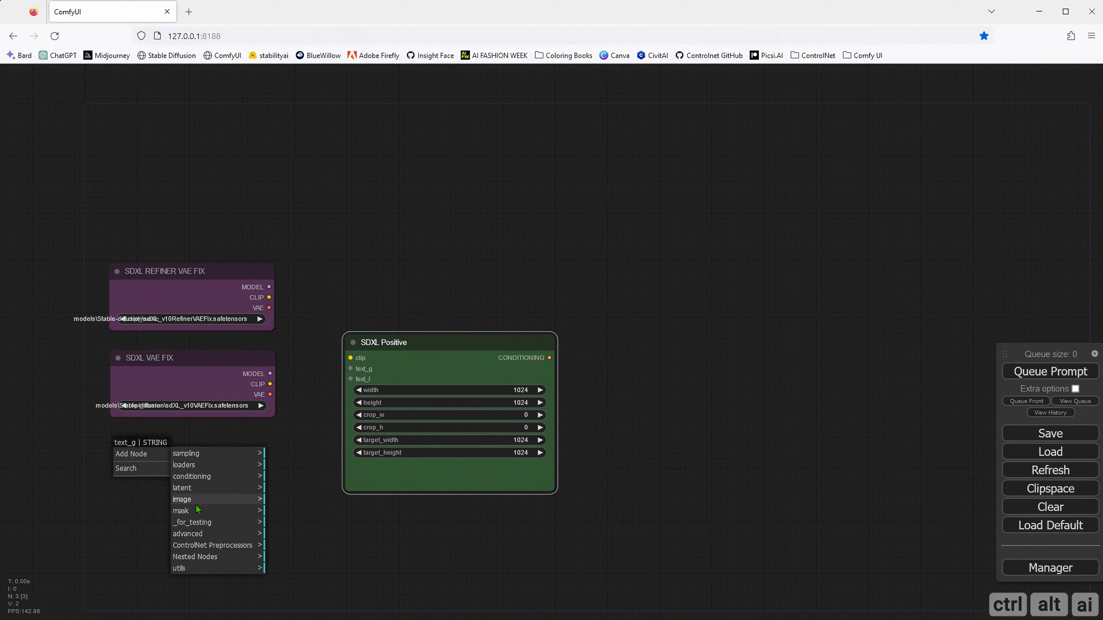
{"action": "left_click", "coordinate": [199, 569]}
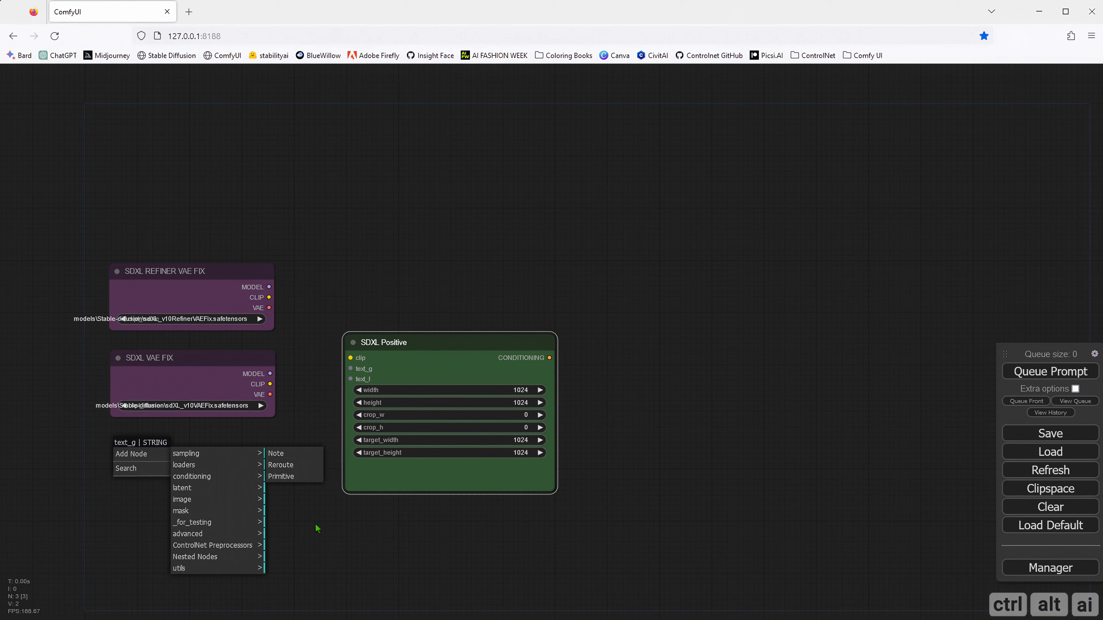
{"action": "left_click", "coordinate": [295, 482]}
- Color the Primitive node green
{"action": "left_click", "coordinate": [152, 445]}
{"action": "right_click", "coordinate": [153, 445]}
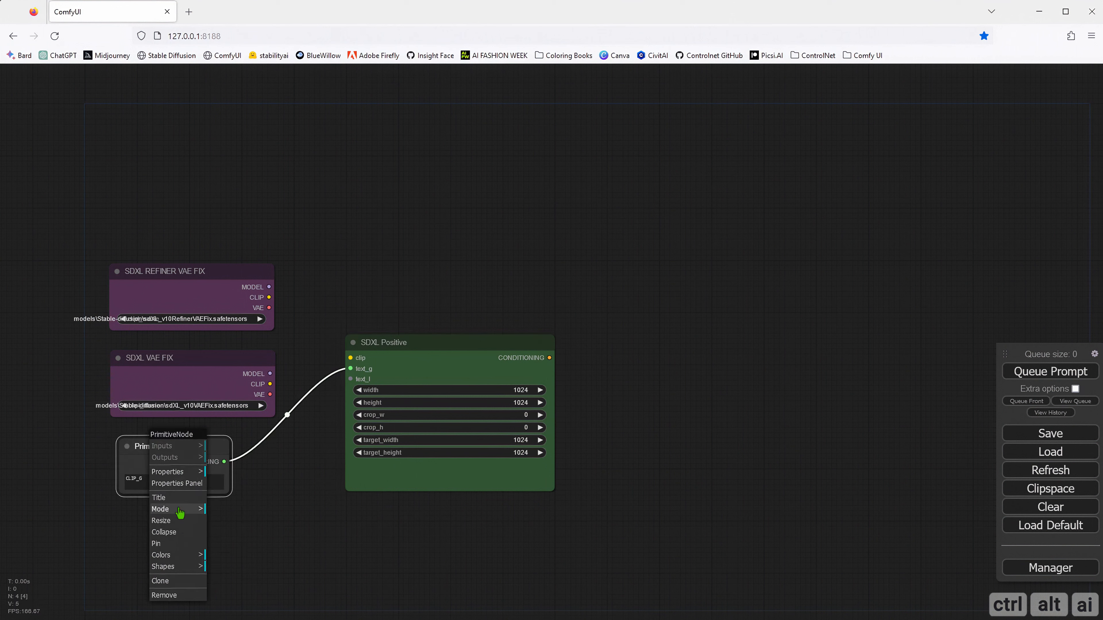
{"action": "left_click", "coordinate": [180, 513]}
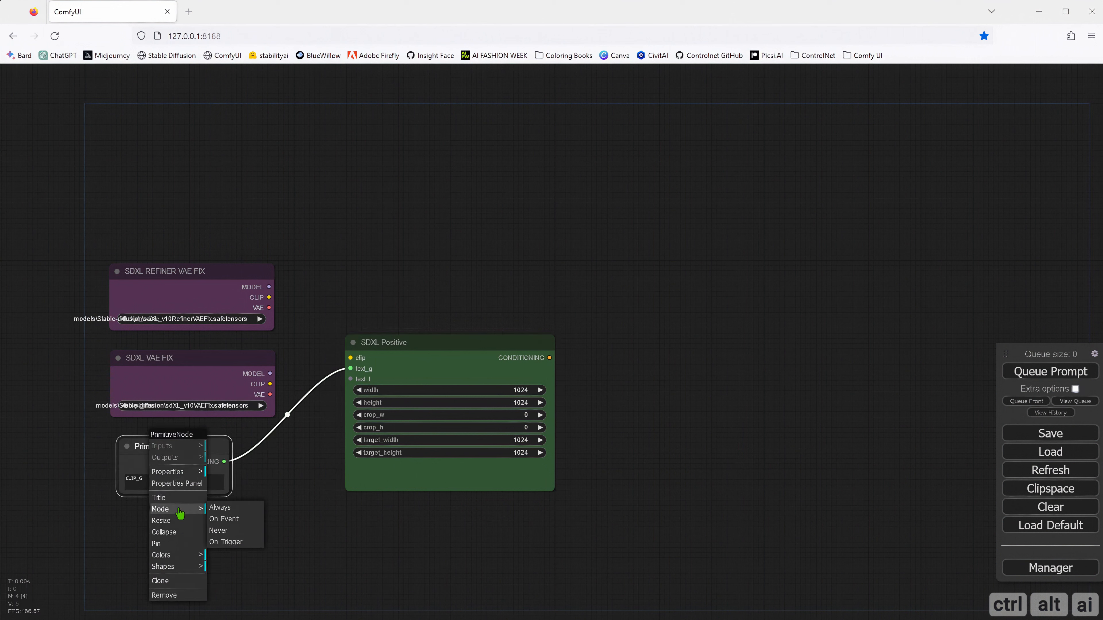
{"action": "left_click", "coordinate": [173, 556]}
{"action": "left_click", "coordinate": [226, 539]}
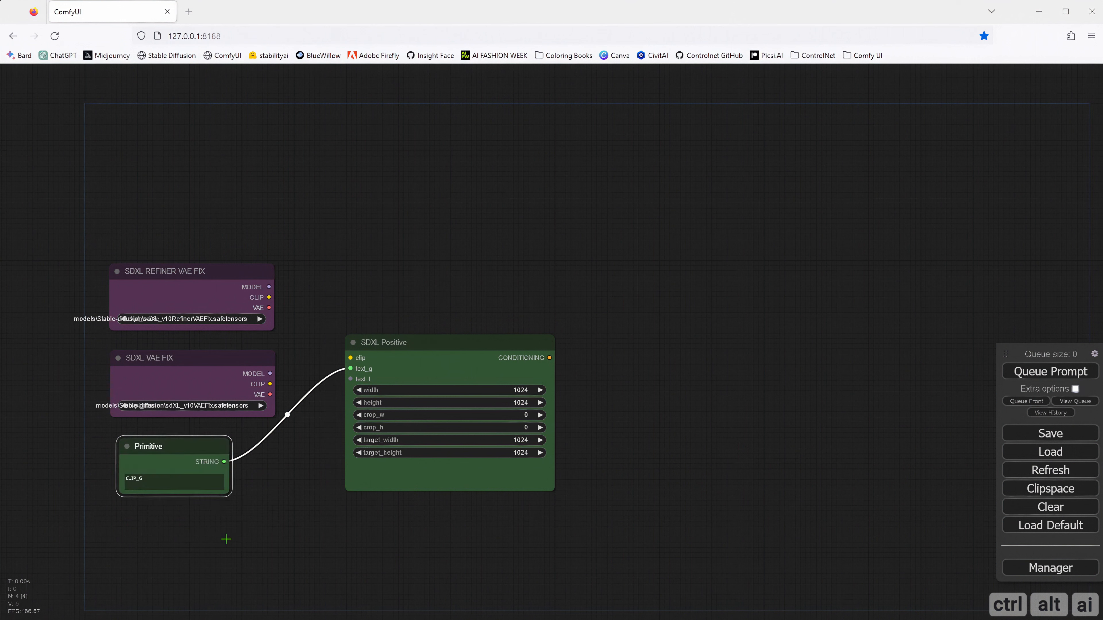
- Retitle the Primitive node as Positive Prompt
{"action": "right_click", "coordinate": [161, 448]}
{"action": "left_click", "coordinate": [174, 497]}
{"action": "type", "text": "Positive Prompt"}
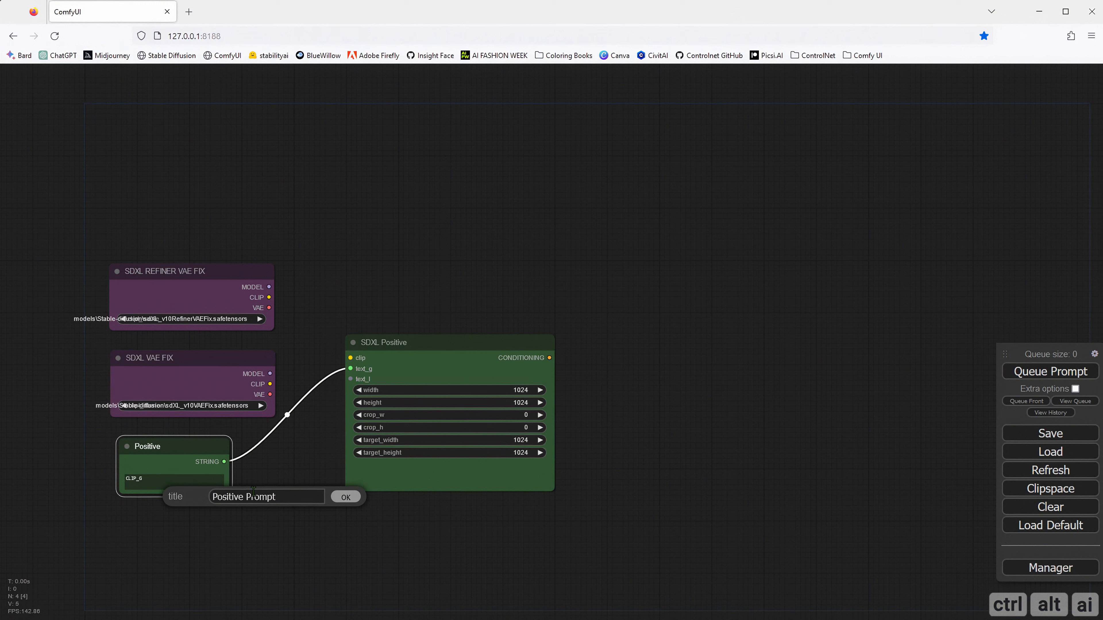
{"action": "key", "text": "Return"}
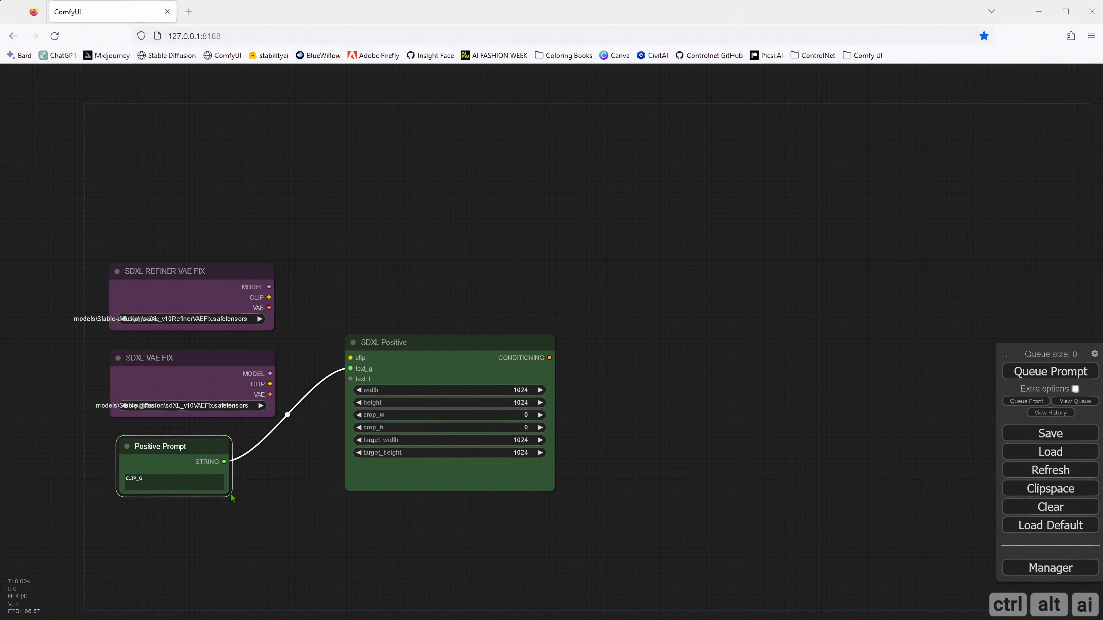
- Enlarge the Positive Prompt node to the checkpoint nodes' width and connect its STRING output to text_l on SDXL Positive
{"action": "left_click_drag", "start_coordinate": [233, 497], "coordinate": [277, 515]}
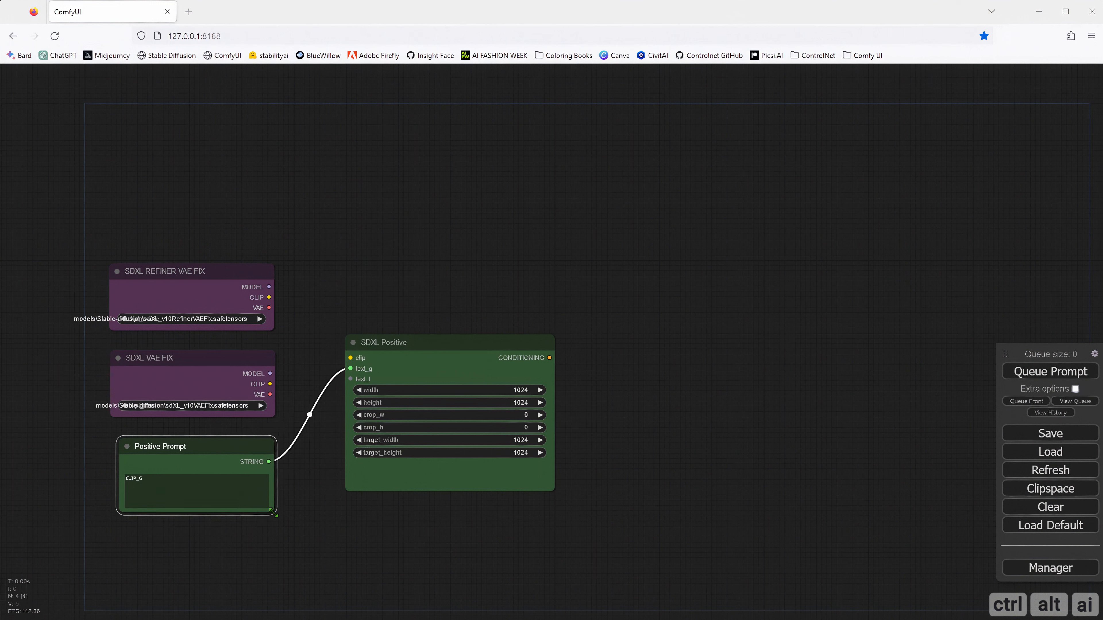
{"action": "left_click_drag", "start_coordinate": [269, 462], "coordinate": [351, 379]}
{"action": "left_click_drag", "start_coordinate": [390, 344], "coordinate": [380, 342]}
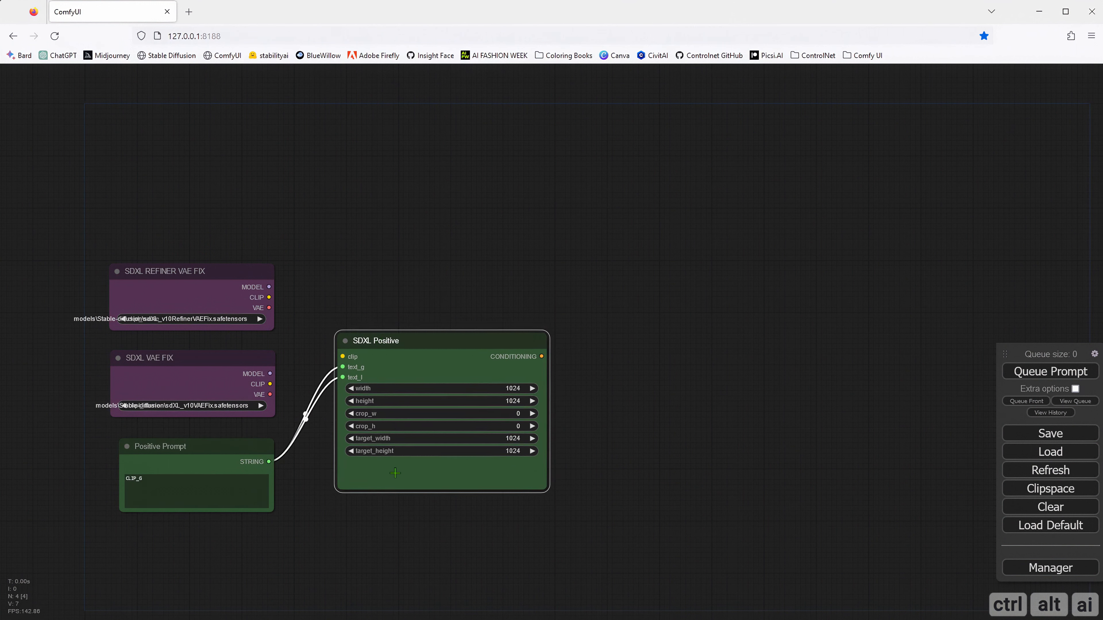
- Place a copy of the SDXL Positive node below the original and color the copy red
{"action": "scroll", "coordinate": [391, 520], "scroll_direction": "down", "scroll_amount": 1}
{"action": "left_click_drag", "start_coordinate": [391, 537], "coordinate": [386, 441]}
{"action": "scroll", "coordinate": [386, 440], "scroll_direction": "up", "scroll_amount": 2}
{"action": "left_click_drag", "start_coordinate": [397, 367], "coordinate": [396, 551]}
{"action": "right_click", "coordinate": [385, 437]}
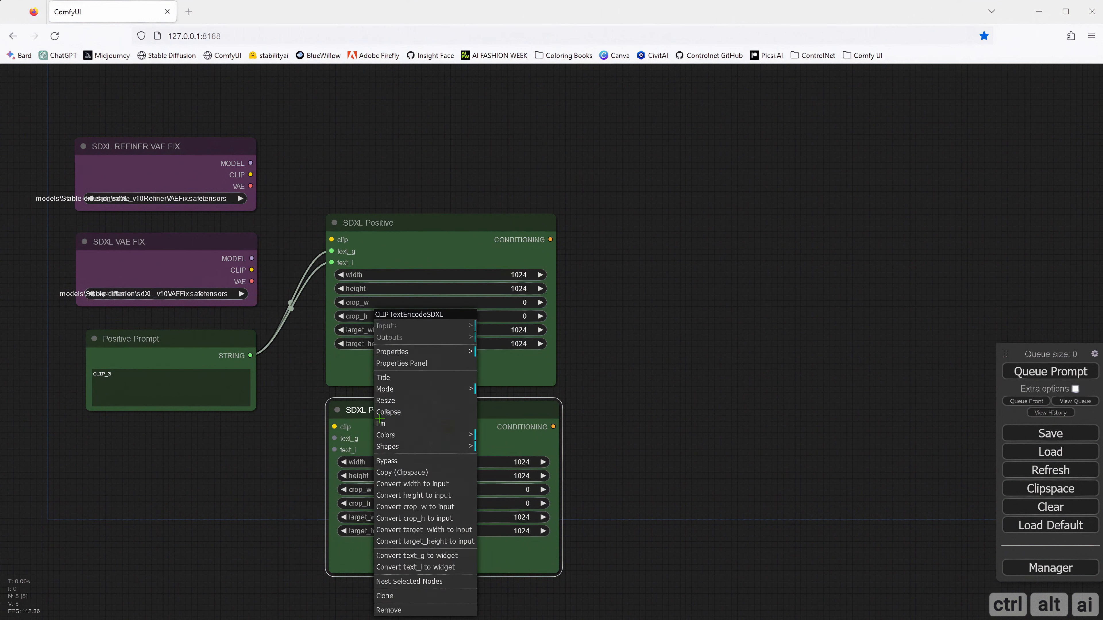
{"action": "left_click", "coordinate": [413, 436]}
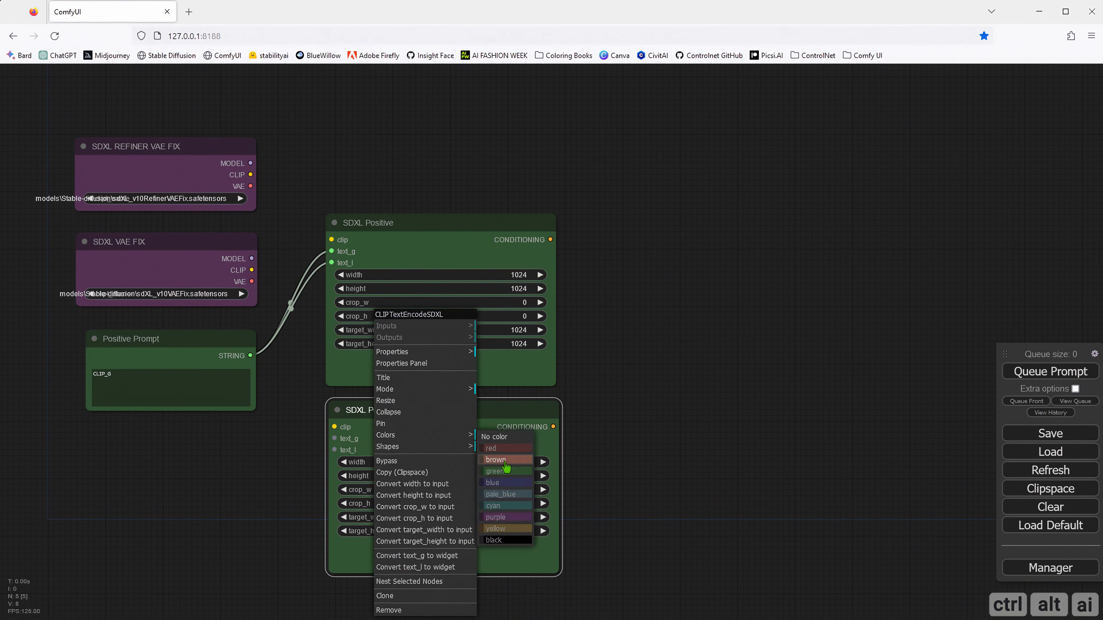
{"action": "left_click", "coordinate": [503, 451]}
- Retitle the red text encode node as SDXL Negative
{"action": "right_click", "coordinate": [385, 410]}
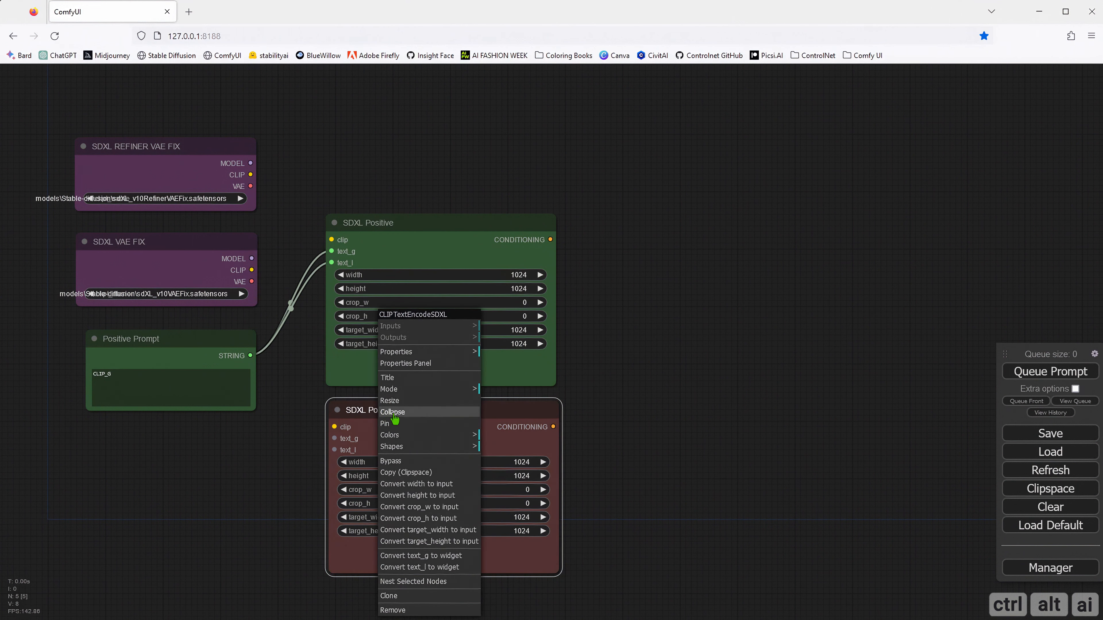
{"action": "left_click", "coordinate": [389, 378]}
{"action": "left_click_drag", "start_coordinate": [493, 380], "coordinate": [458, 381]}
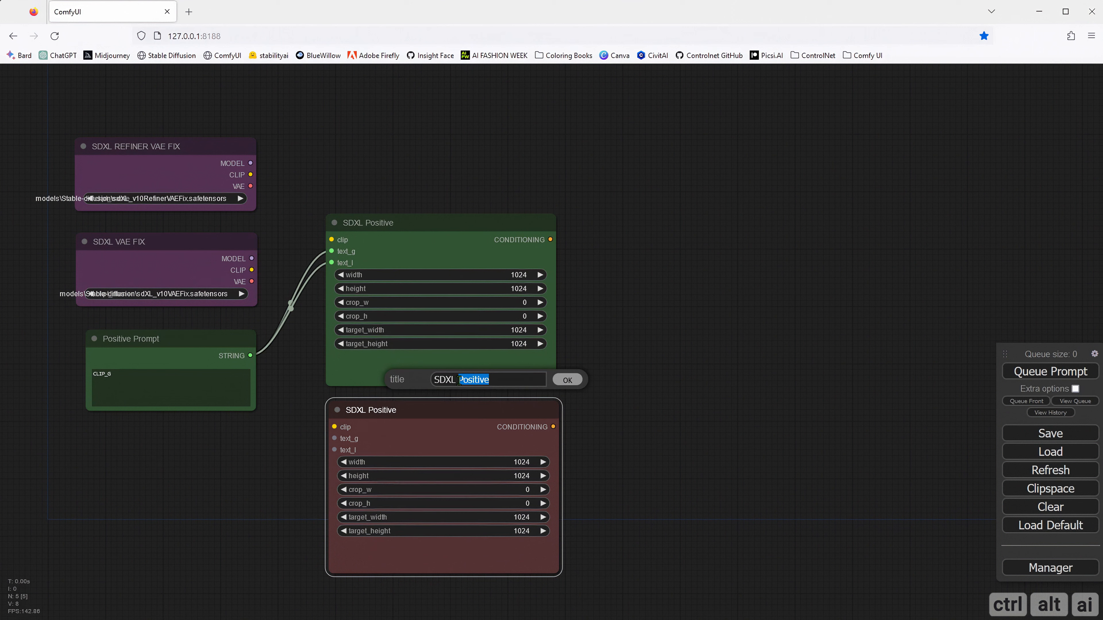
{"action": "type", "text": "Negat"}
{"action": "key", "text": "Return"}
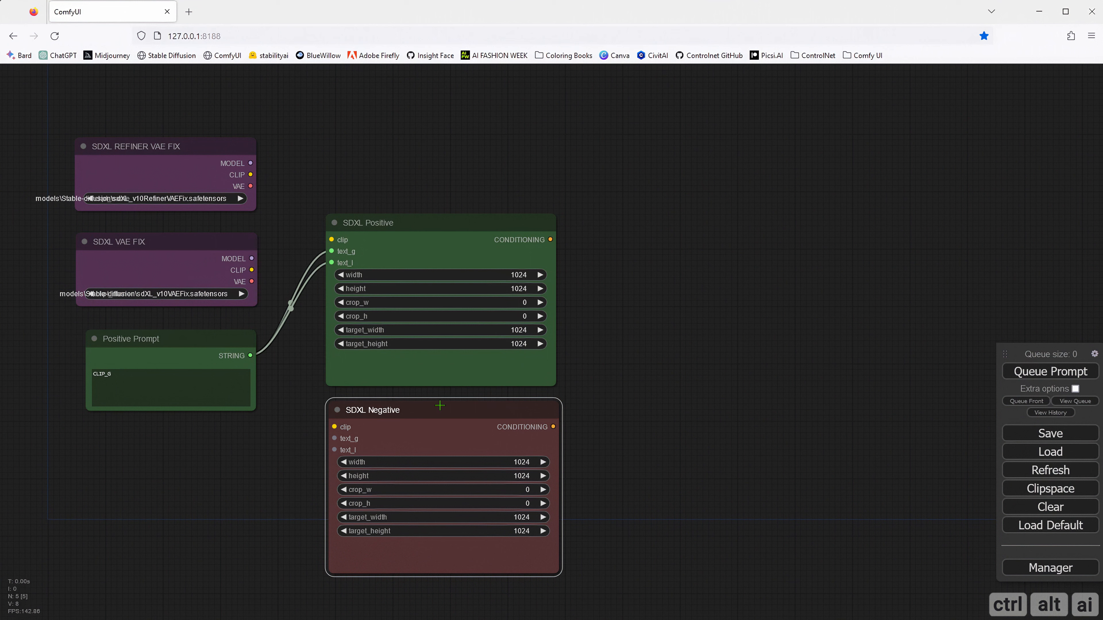
- Set the width and height of the SDXL Positive node to 4096
{"action": "left_click", "coordinate": [514, 275]}
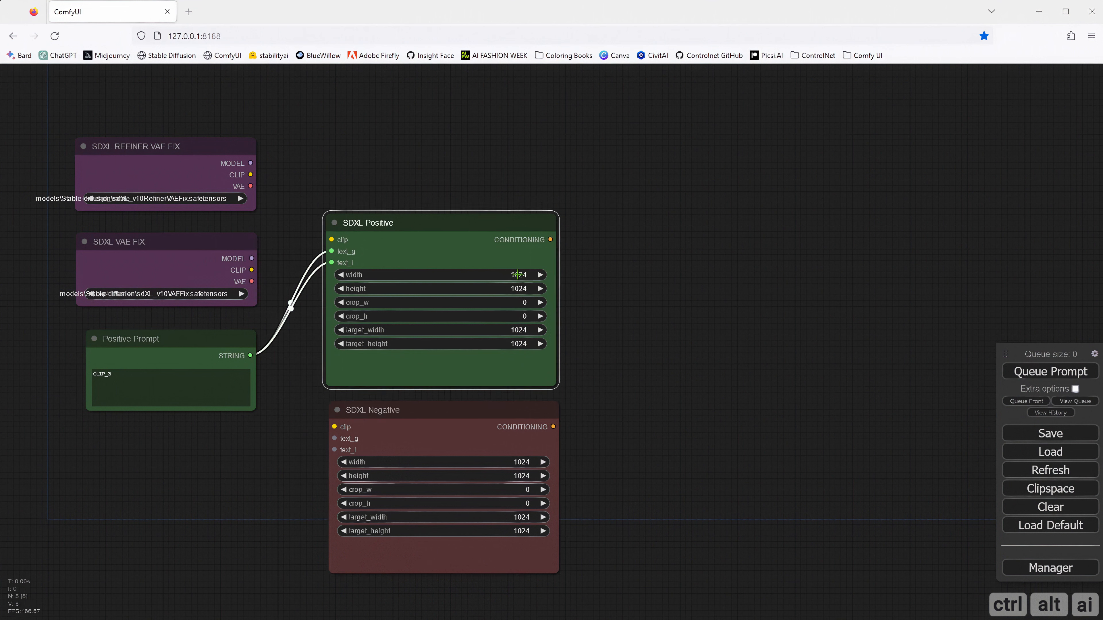
{"action": "type", "text": "4096"}
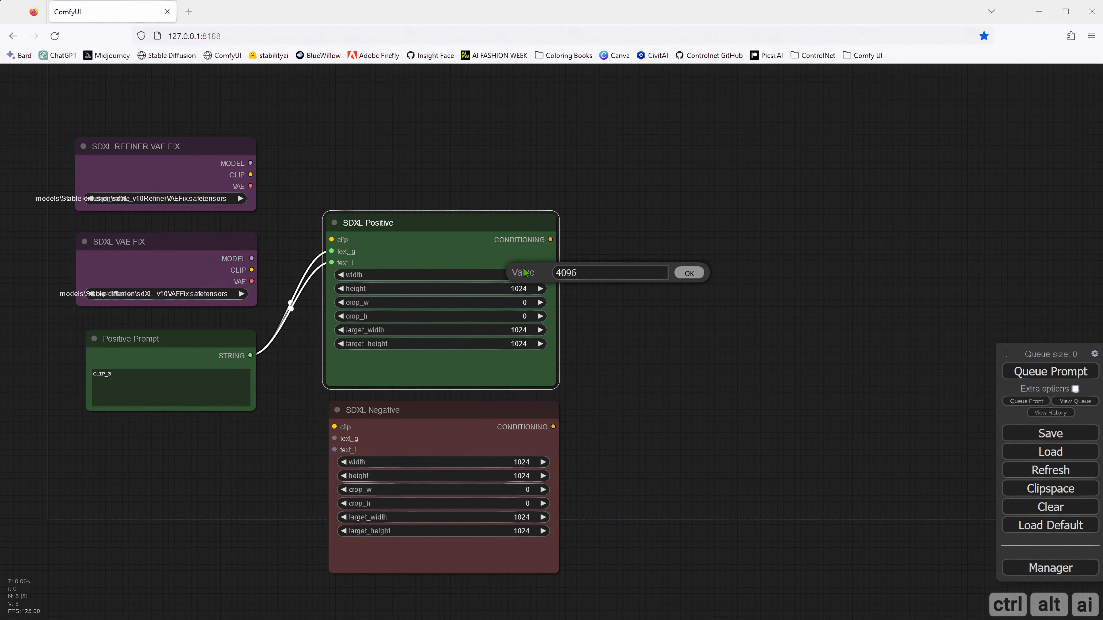
{"action": "key", "text": "Return"}
{"action": "left_click", "coordinate": [522, 285]}
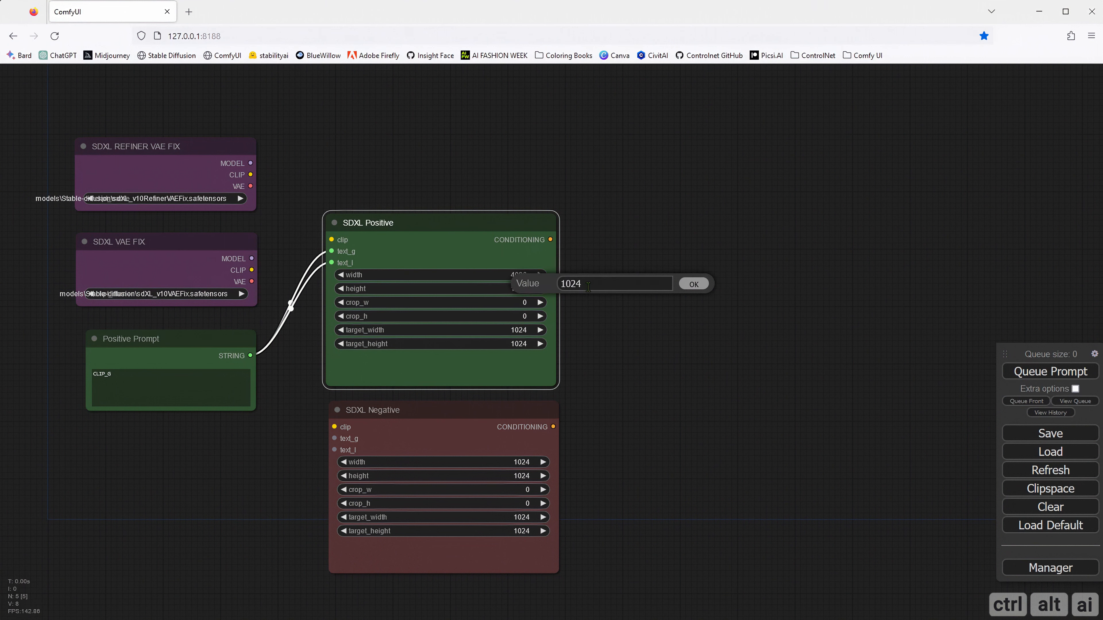
{"action": "type", "text": "4096"}
{"action": "key", "text": "Return"}
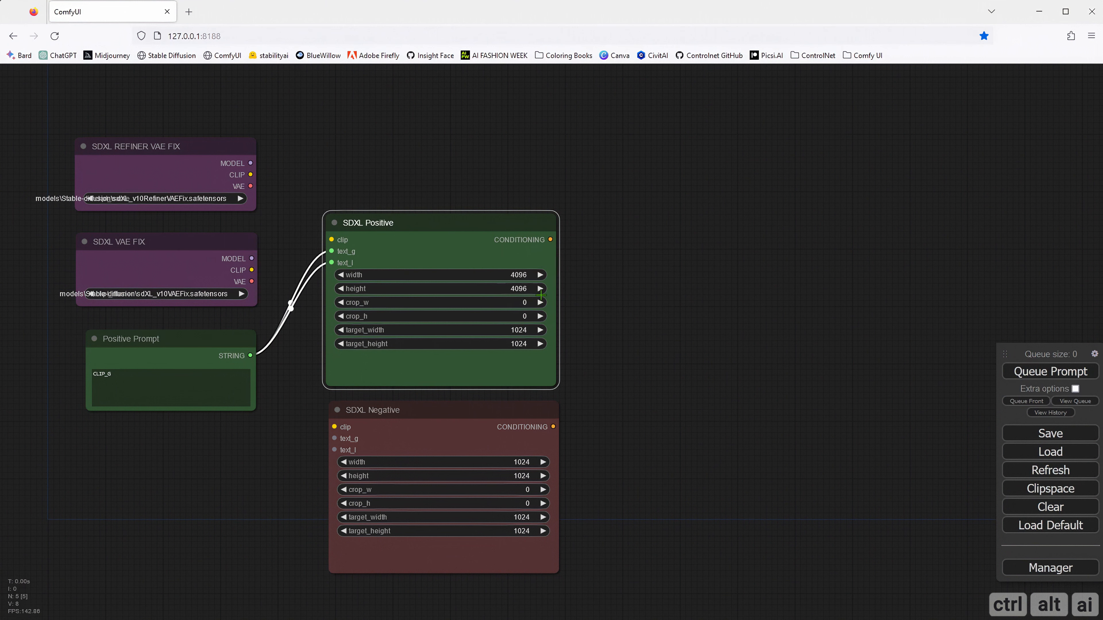
- Set the width and height of the SDXL Negative node to 4096
{"action": "left_click", "coordinate": [525, 462]}
{"action": "key", "text": "ctrl+a"}
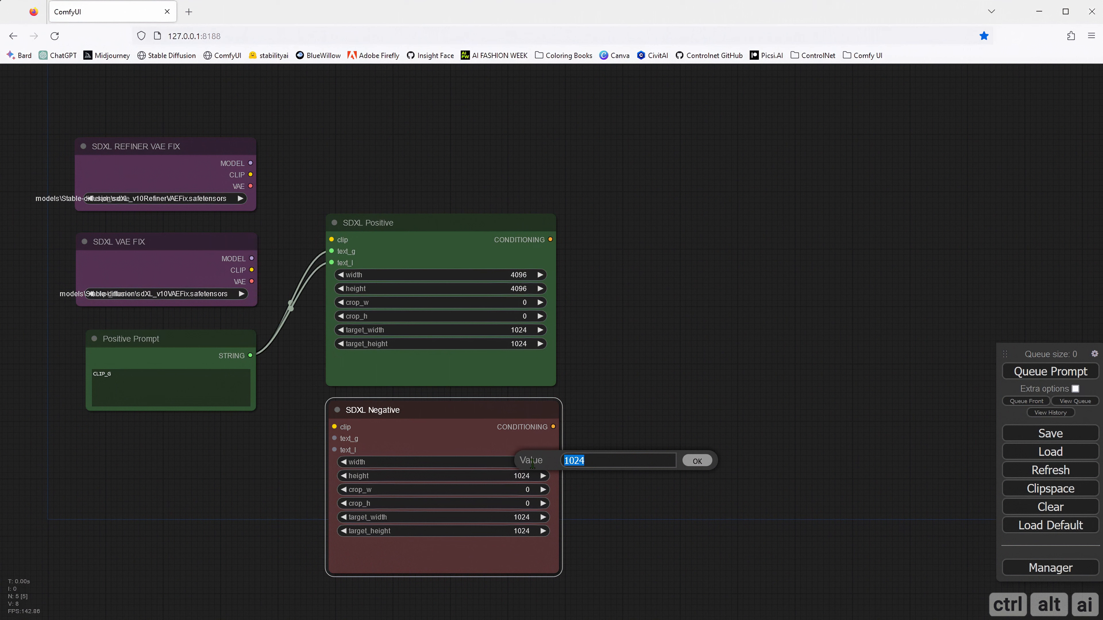
{"action": "type", "text": "4096"}
{"action": "key", "text": "Return"}
{"action": "left_click", "coordinate": [530, 477]}
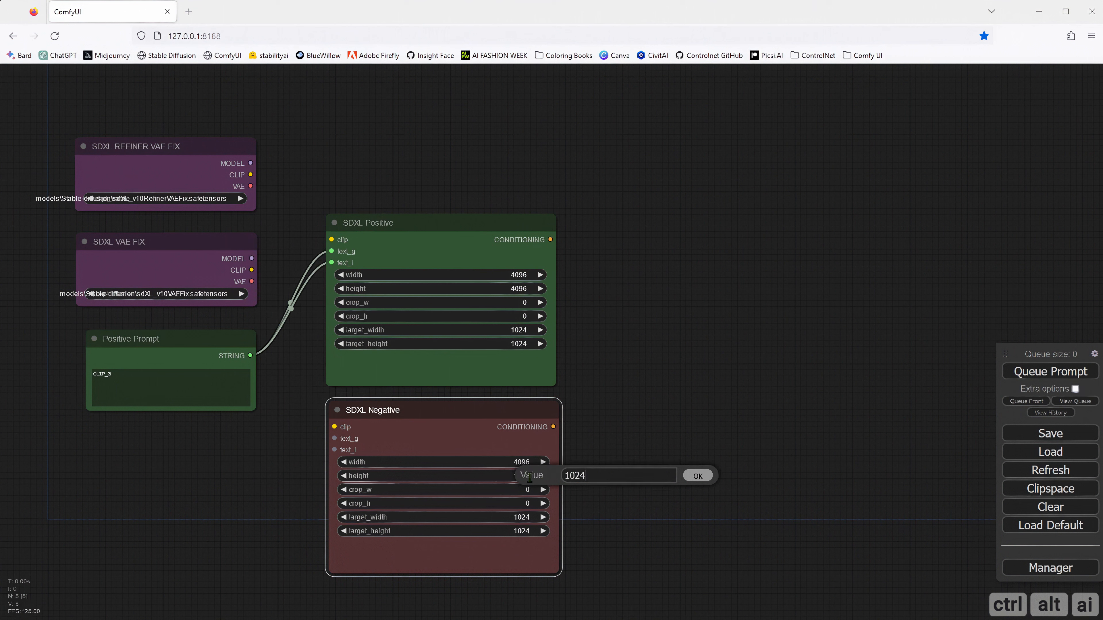
{"action": "key", "text": "ctrl+a"}
{"action": "type", "text": "4096"}
{"action": "key", "text": "Return"}
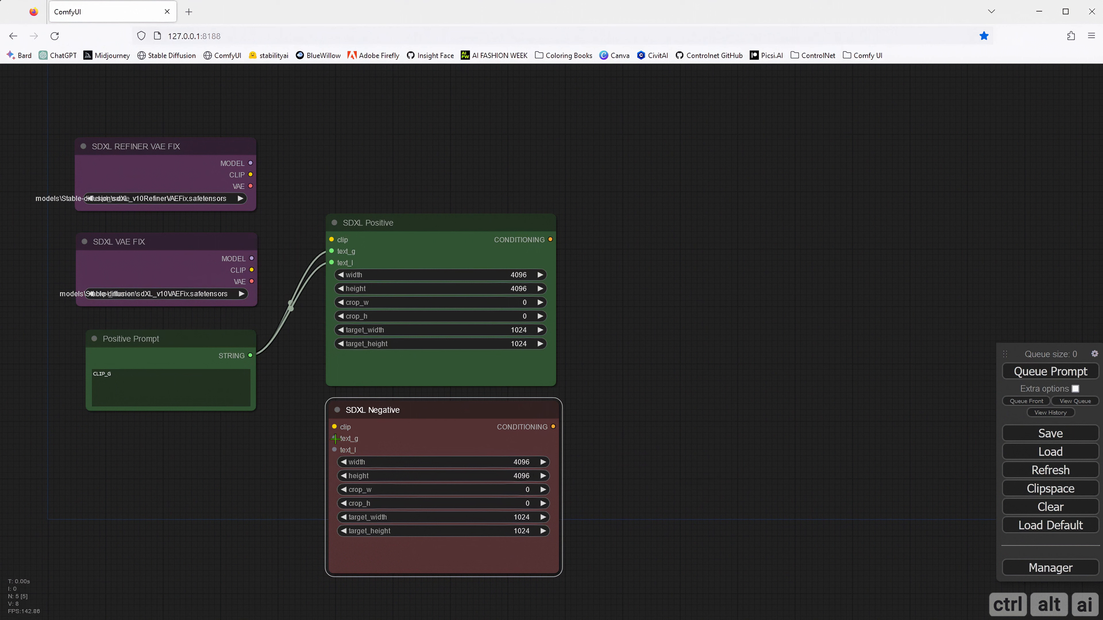
- Place a copy of the Positive Prompt node below the original and retitle the copy as Negative Prompt
{"action": "left_click_drag", "start_coordinate": [334, 438], "coordinate": [205, 448]}
{"action": "left_click", "coordinate": [152, 411]}
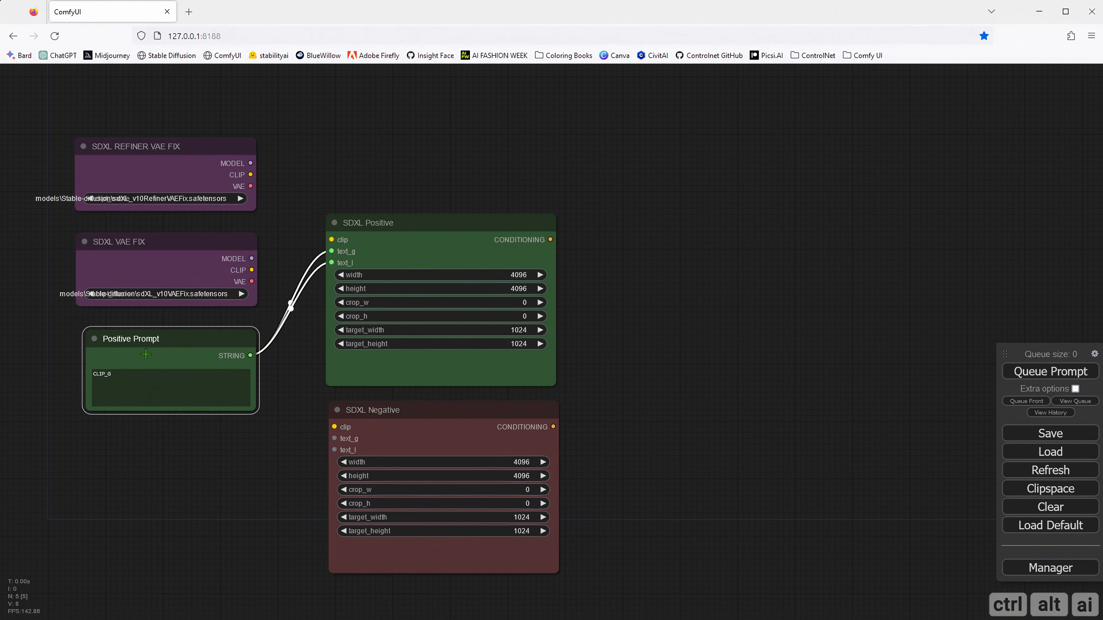
{"action": "left_click_drag", "start_coordinate": [145, 342], "coordinate": [143, 440], "text": "alt"}
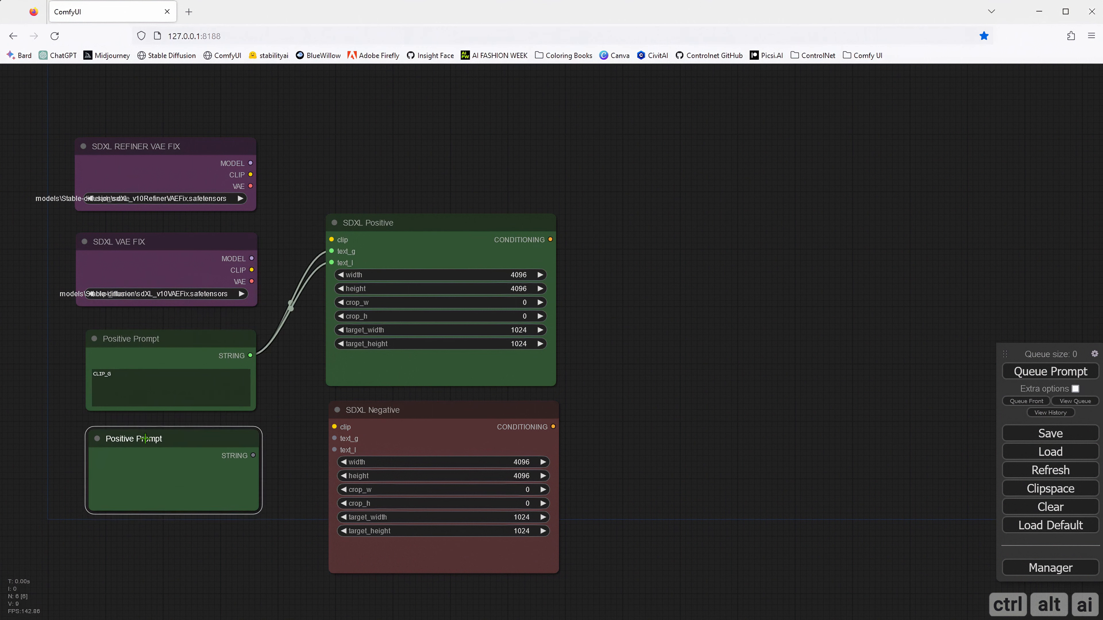
{"action": "right_click", "coordinate": [143, 440]}
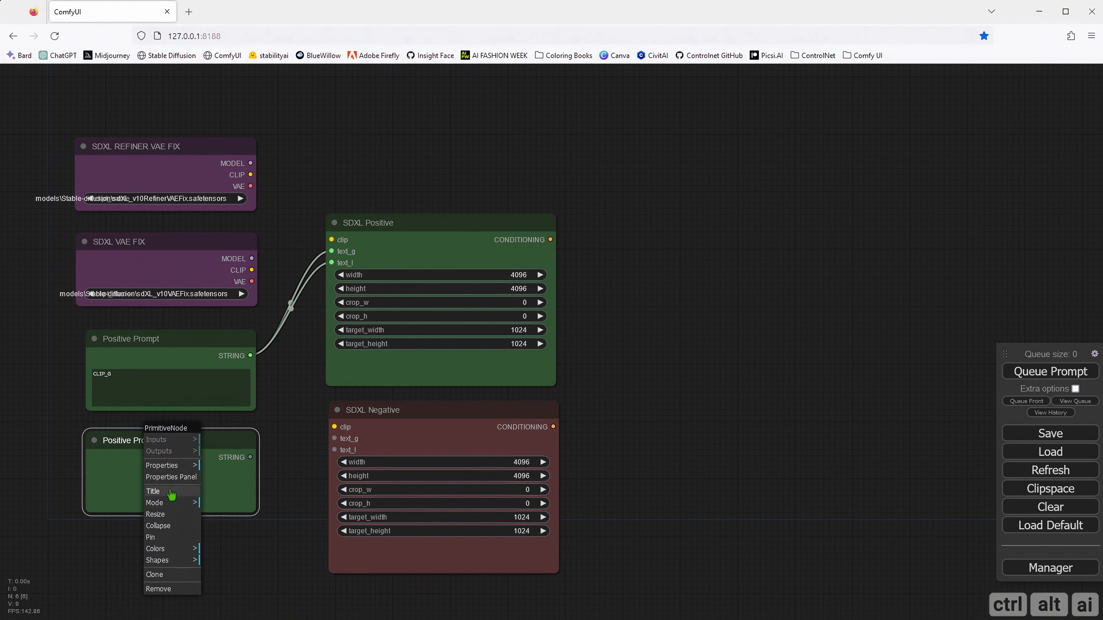
{"action": "left_click", "coordinate": [174, 494]}
{"action": "left_click_drag", "start_coordinate": [275, 485], "coordinate": [144, 489]}
{"action": "type", "text": "Negative Prompt"}
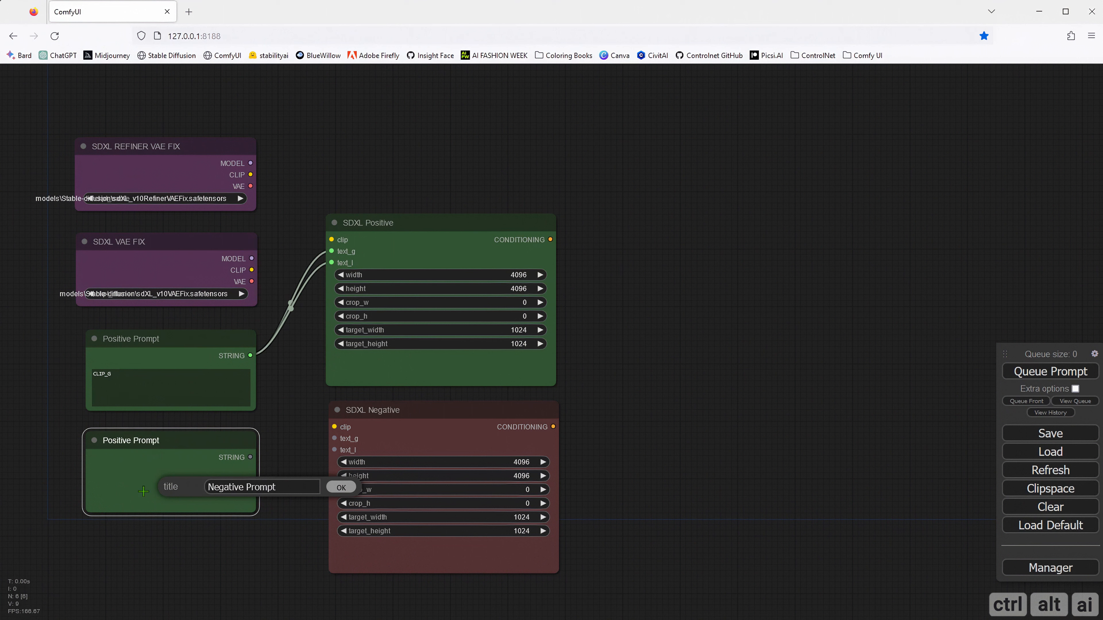
{"action": "key", "text": "Return"}
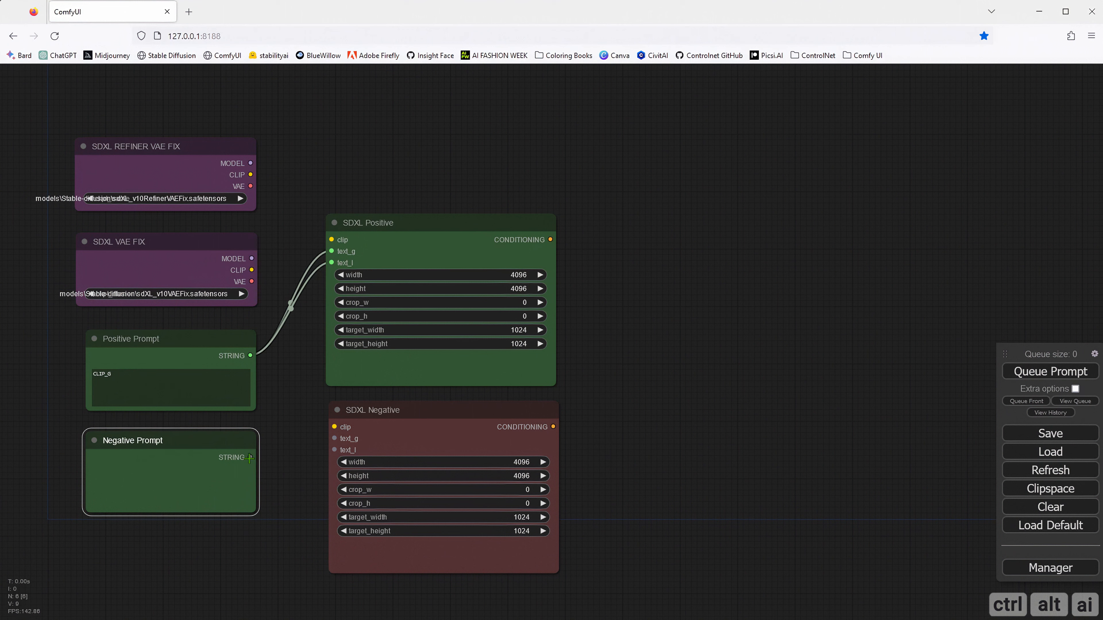
- Color the Negative Prompt node red
{"action": "right_click", "coordinate": [168, 437]}
{"action": "left_click", "coordinate": [174, 513]}
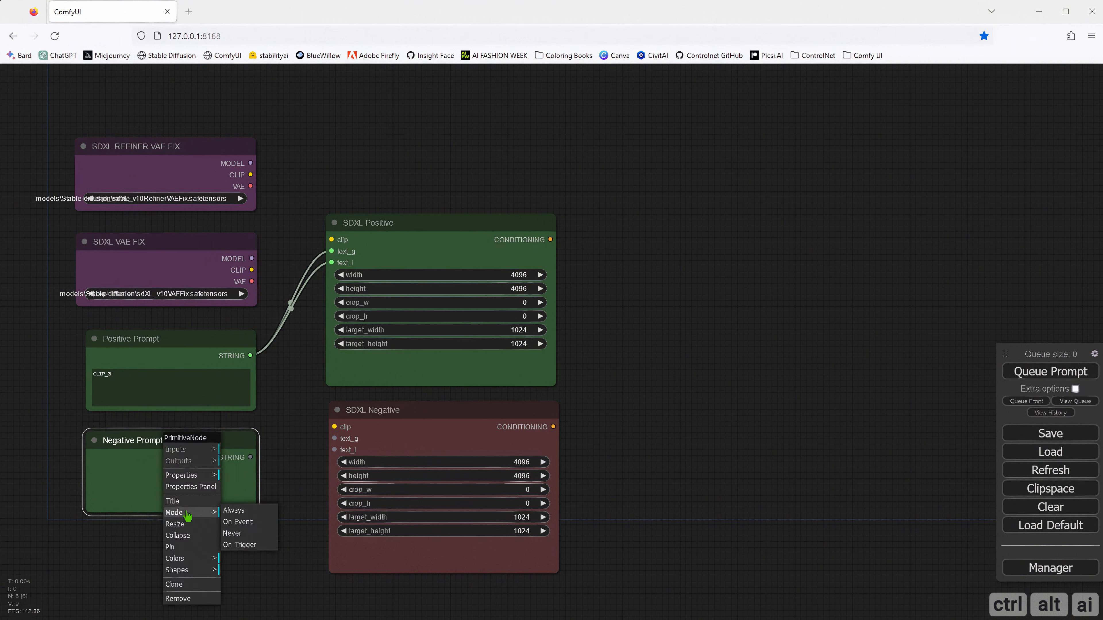
{"action": "left_click", "coordinate": [182, 560]}
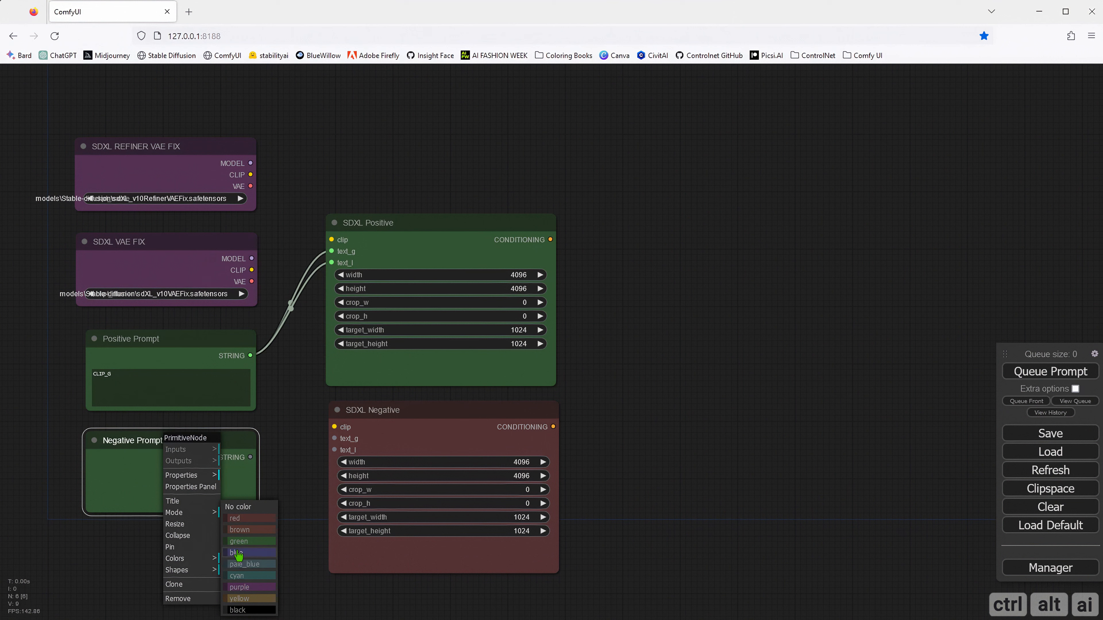
{"action": "left_click", "coordinate": [241, 518]}
- Connect the Negative Prompt's STRING output to text_g and text_l on the SDXL Negative node, and select SDXL Negative
{"action": "left_click_drag", "start_coordinate": [248, 461], "coordinate": [334, 438]}
{"action": "left_click_drag", "start_coordinate": [242, 460], "coordinate": [335, 451]}
{"action": "left_click_drag", "start_coordinate": [308, 484], "coordinate": [308, 561]}
{"action": "left_click", "coordinate": [365, 487]}
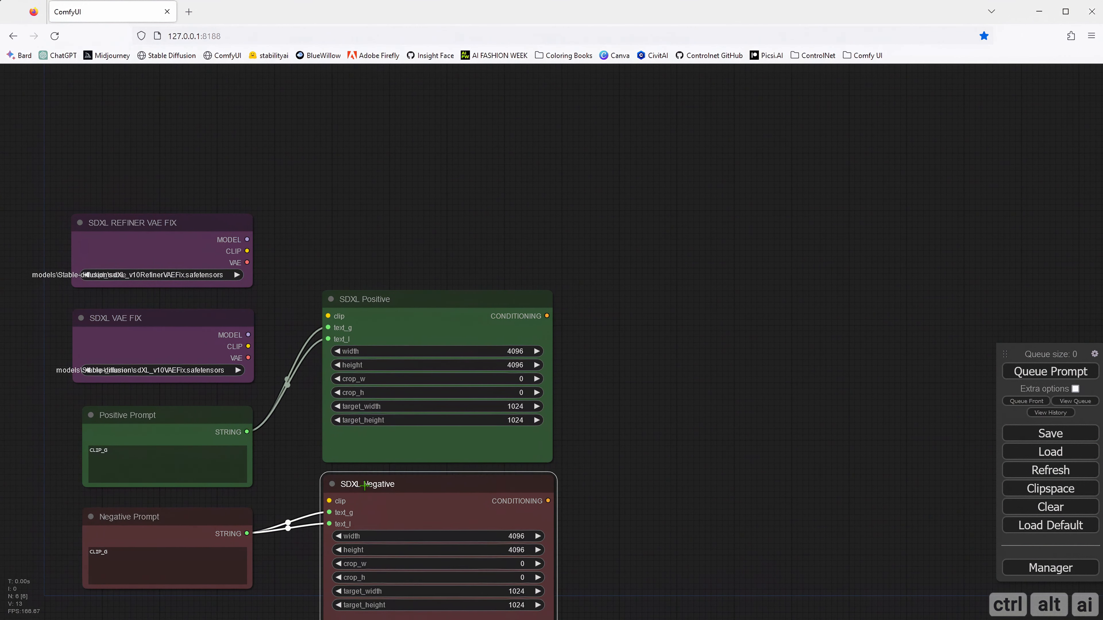
- Connect the CLIP output of SDXL VAE FIX to the clip inputs of both SDXL Positive and SDXL Negative
{"action": "left_click_drag", "start_coordinate": [282, 455], "coordinate": [274, 531]}
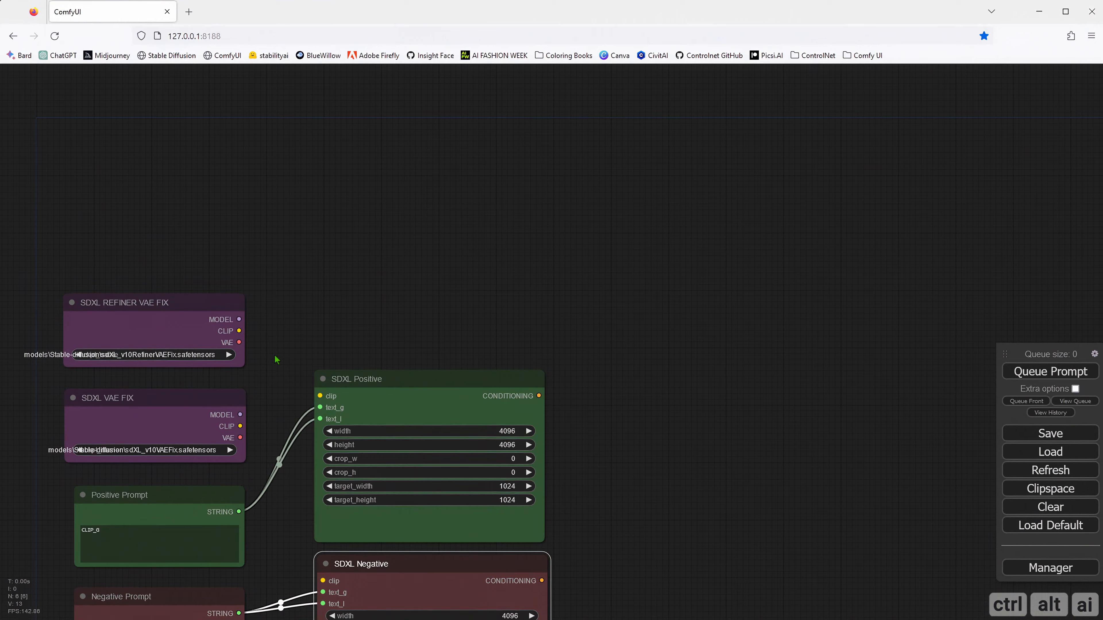
{"action": "left_click_drag", "start_coordinate": [277, 359], "coordinate": [289, 318]}
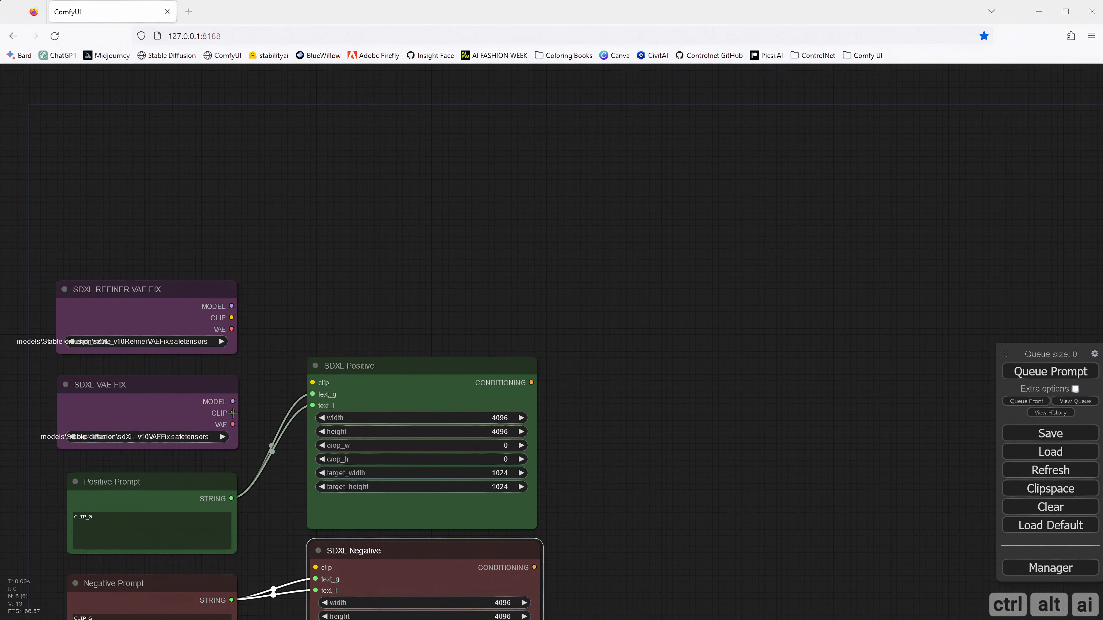
{"action": "left_click_drag", "start_coordinate": [233, 413], "coordinate": [313, 383]}
{"action": "left_click_drag", "start_coordinate": [233, 413], "coordinate": [316, 567]}
{"action": "left_click", "coordinate": [260, 548]}
- Add a CLIPTextEncodeSDXLRefiner node and place it above the SDXL Positive node
{"action": "left_click_drag", "start_coordinate": [287, 484], "coordinate": [290, 529]}
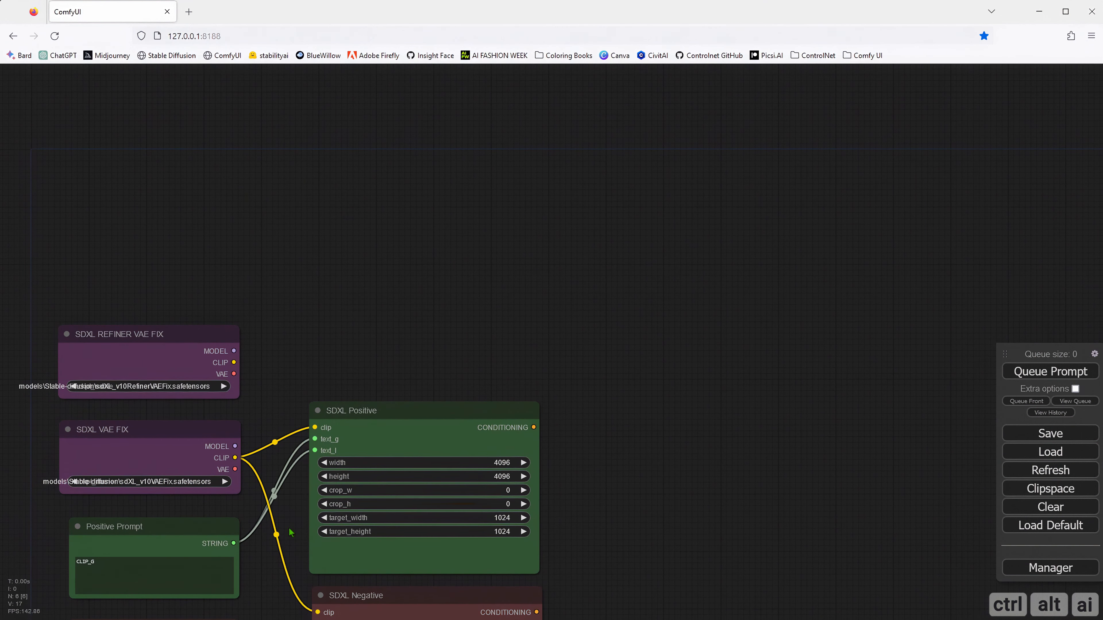
{"action": "left_click_drag", "start_coordinate": [320, 315], "coordinate": [302, 347]}
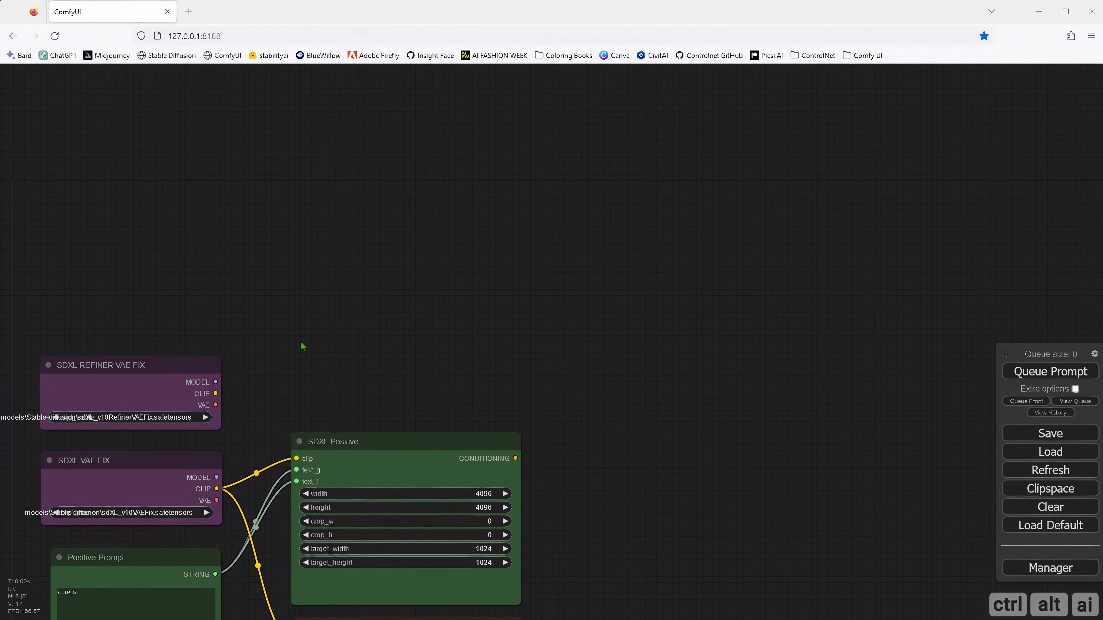
{"action": "double_click", "coordinate": [335, 308]}
{"action": "type", "text": "sdxl"}
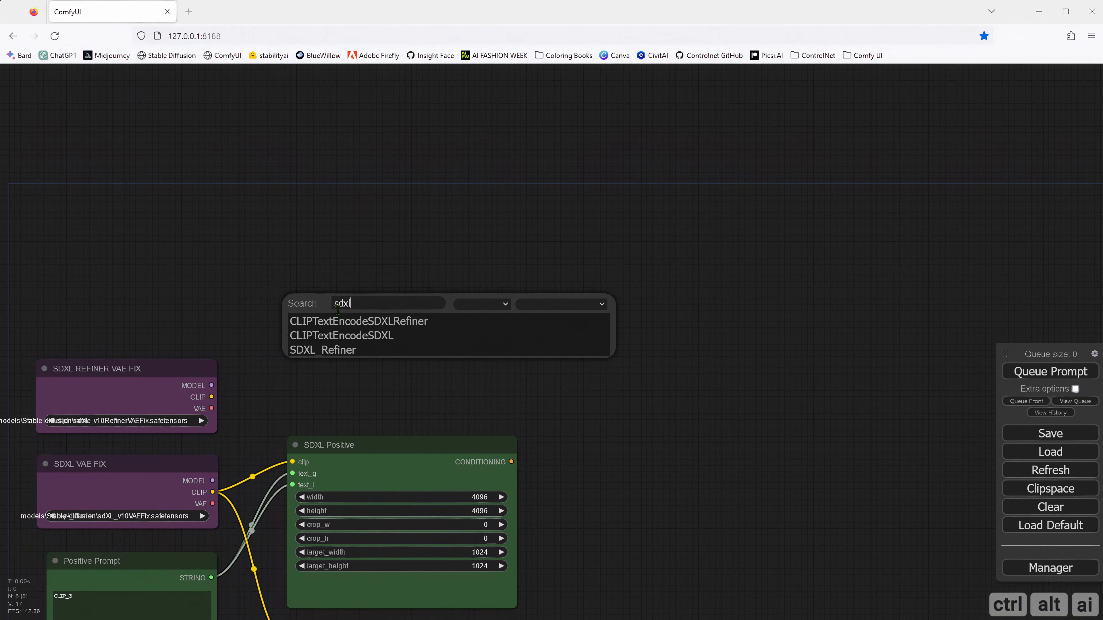
{"action": "left_click", "coordinate": [369, 323]}
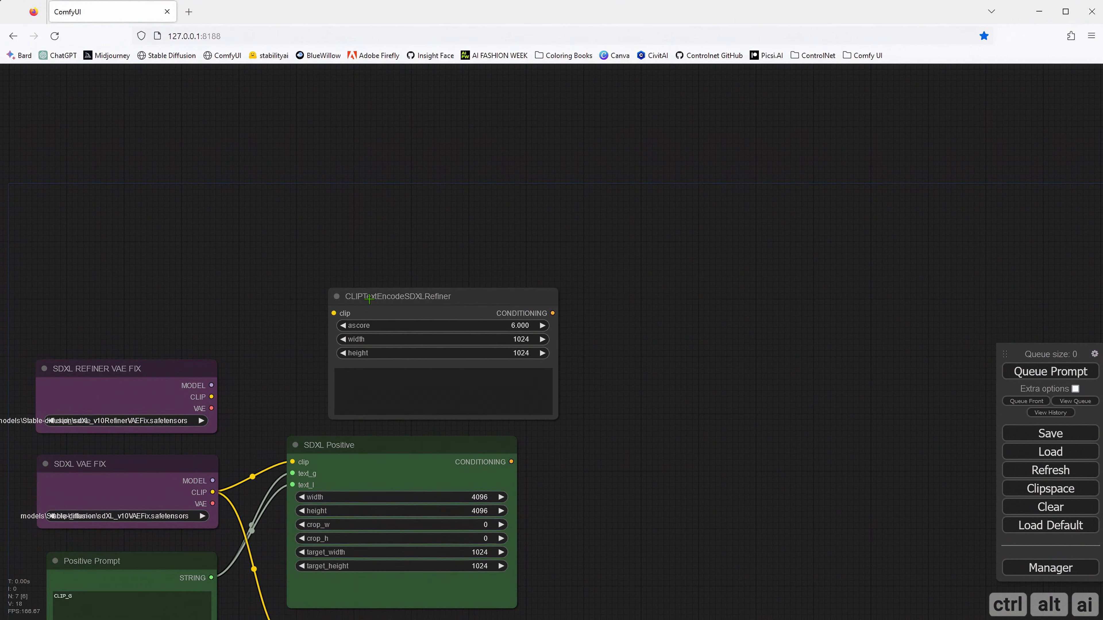
{"action": "left_click_drag", "start_coordinate": [368, 299], "coordinate": [325, 193]}
- Color the SDXL REFINER VAE FIX node pale blue
{"action": "left_click", "coordinate": [112, 380]}
{"action": "right_click", "coordinate": [109, 368]}
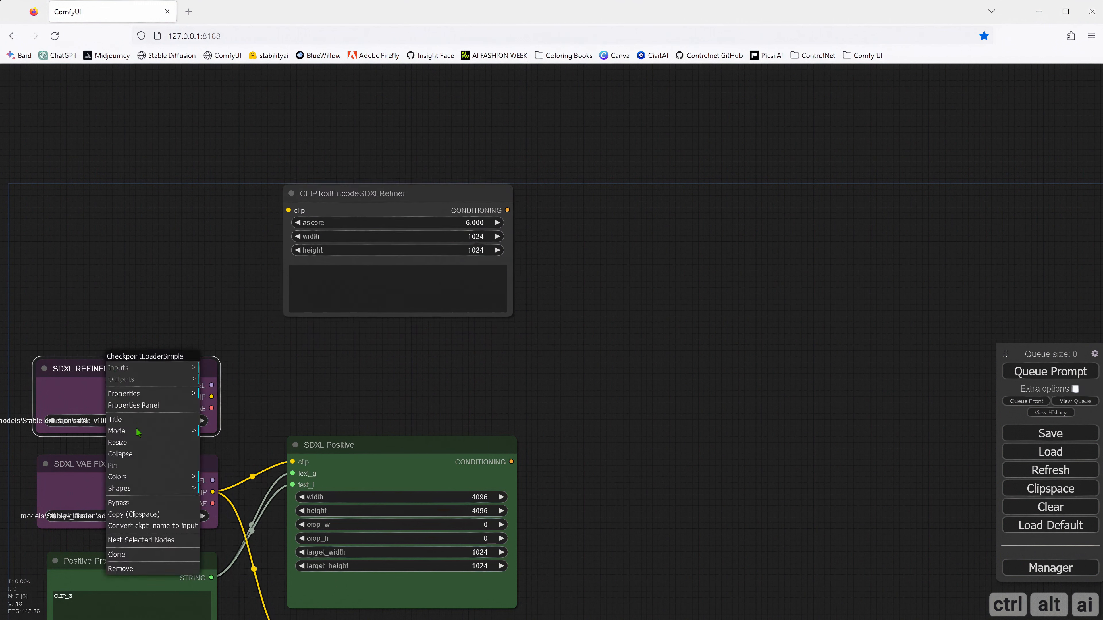
{"action": "left_click", "coordinate": [138, 481]}
{"action": "left_click", "coordinate": [230, 546]}
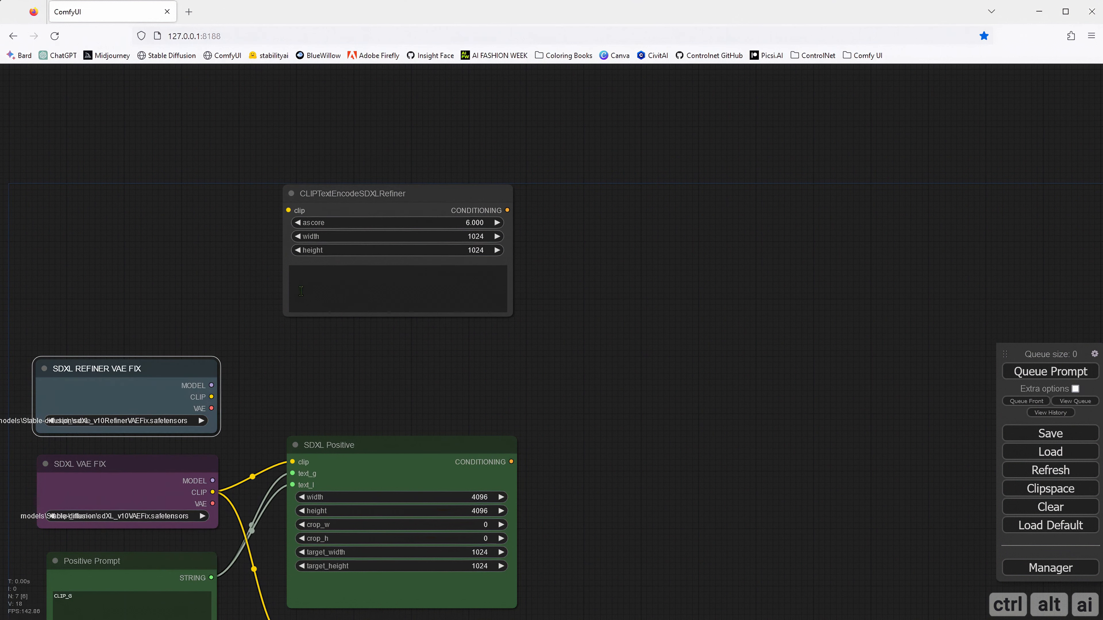
- Retitle the CLIPTextEncodeSDXLRefiner node as SDXLRefiner Positive
{"action": "right_click", "coordinate": [338, 194]}
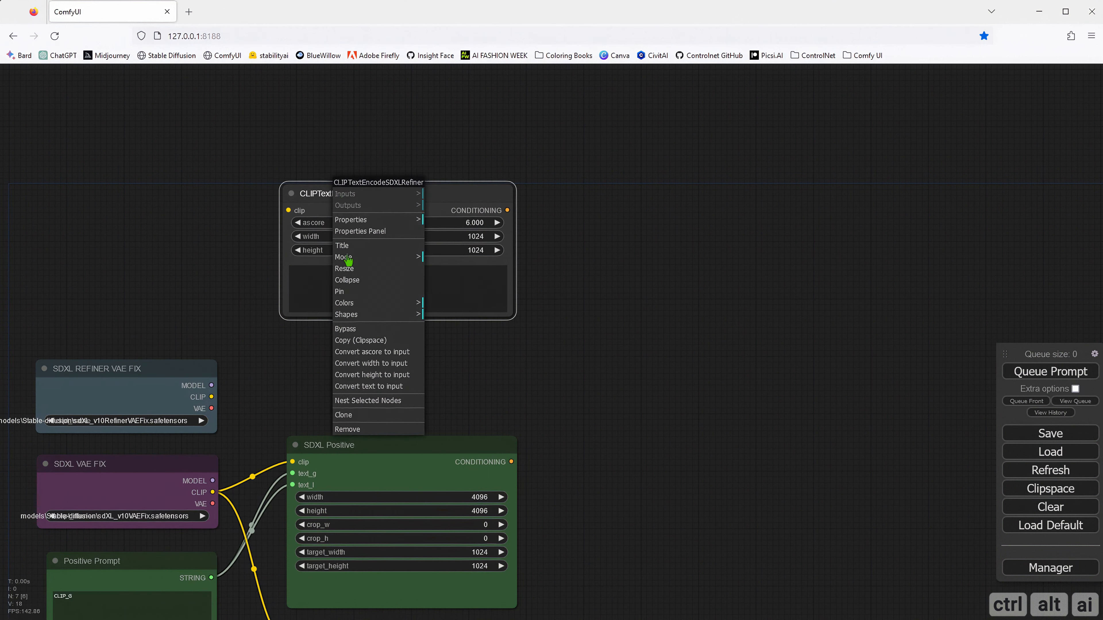
{"action": "left_click", "coordinate": [346, 246]}
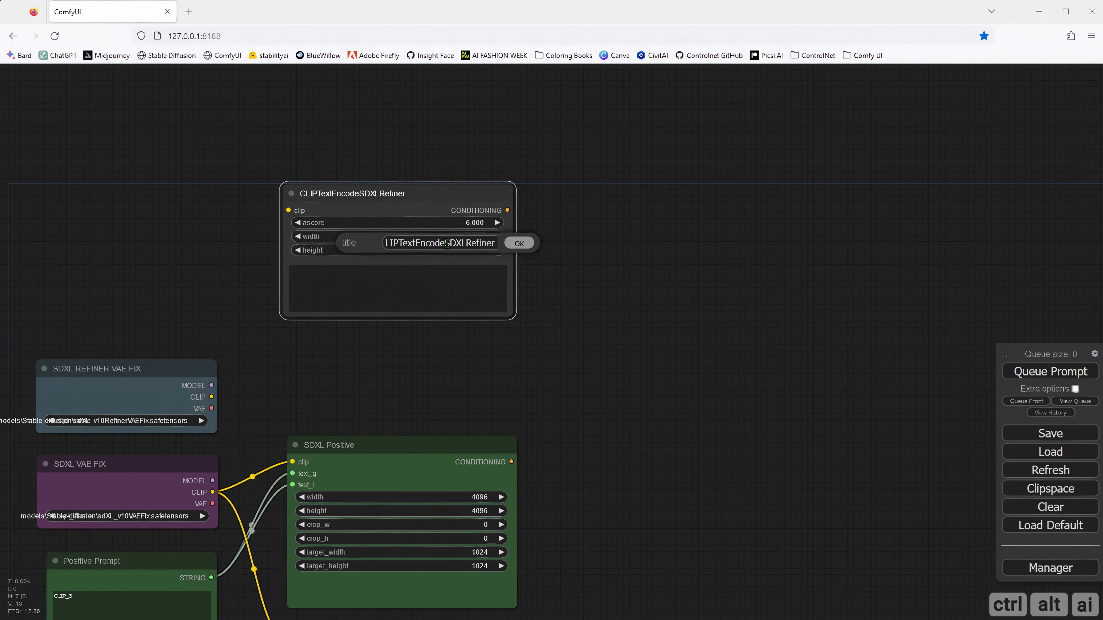
{"action": "left_click_drag", "start_coordinate": [447, 244], "coordinate": [386, 243]}
{"action": "key", "text": "BackSpace"}
{"action": "key", "text": "Return"}
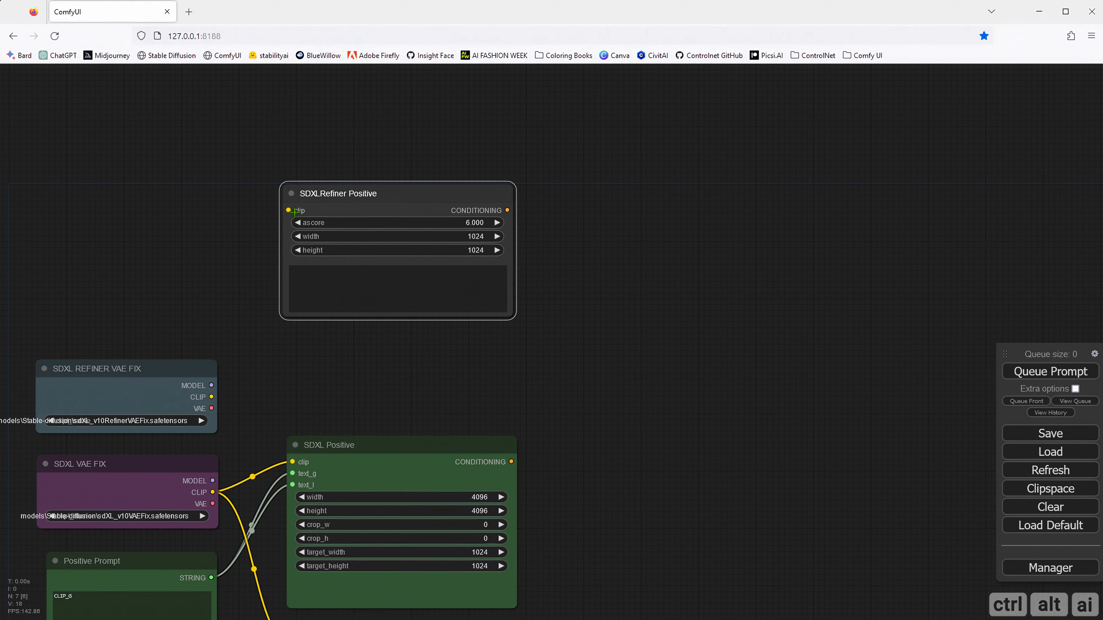
- Convert the text of SDXLRefiner Positive to an input and connect the Positive Prompt's STRING output to it
{"action": "right_click", "coordinate": [360, 209]}
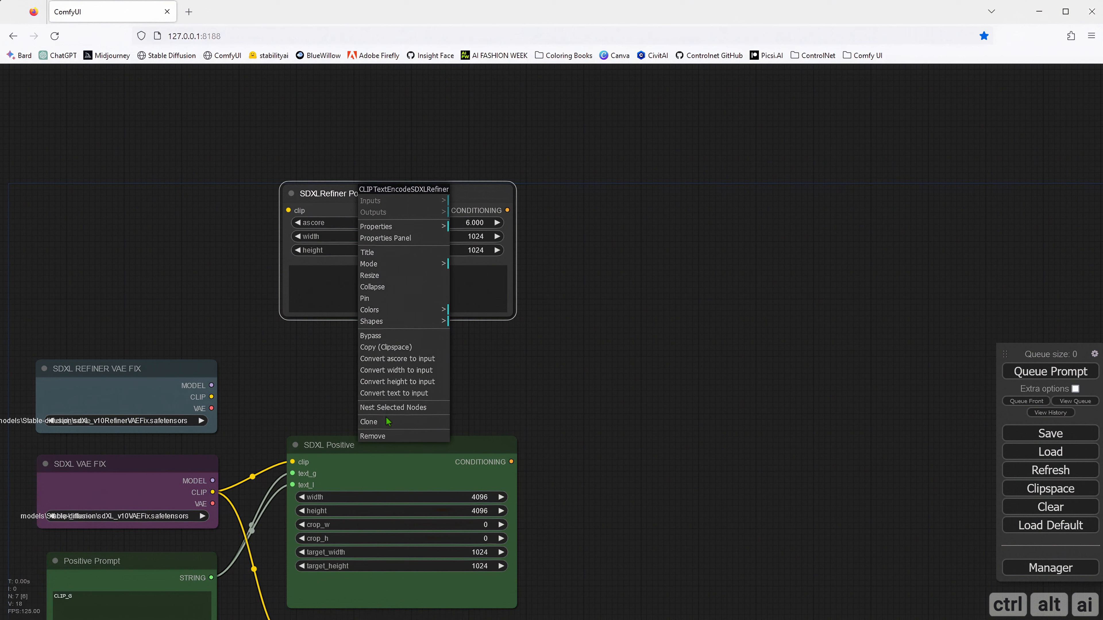
{"action": "left_click", "coordinate": [394, 394]}
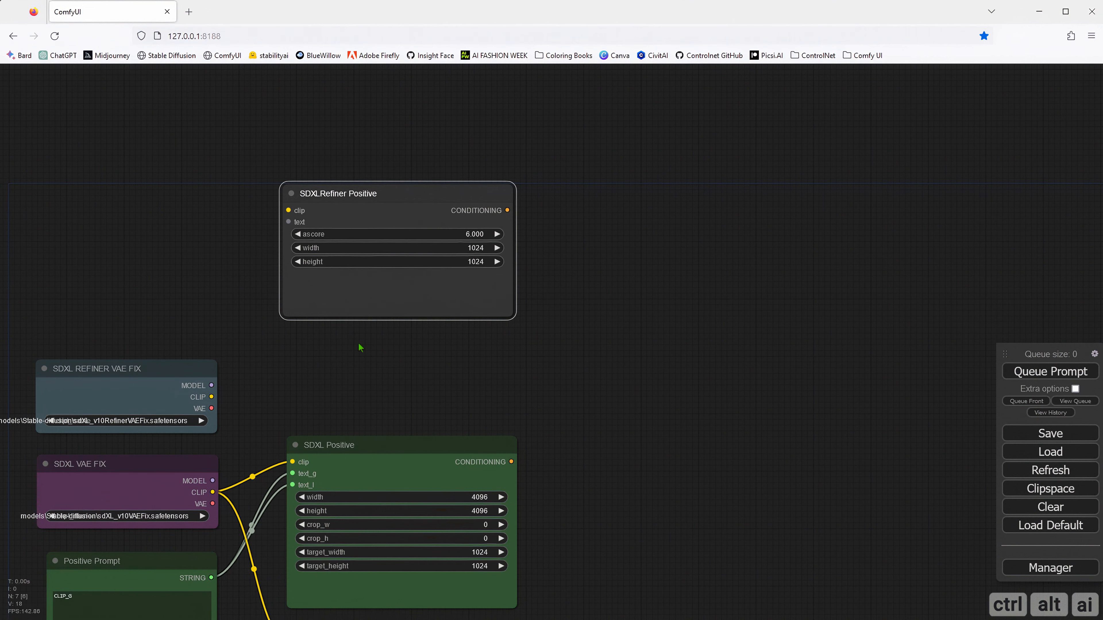
{"action": "left_click_drag", "start_coordinate": [260, 396], "coordinate": [261, 333]}
{"action": "mouse_move", "coordinate": [214, 516]}
{"action": "left_mouse_down"}
{"action": "mouse_move", "coordinate": [230, 391]}
{"action": "mouse_move", "coordinate": [290, 159]}
{"action": "left_mouse_up"}
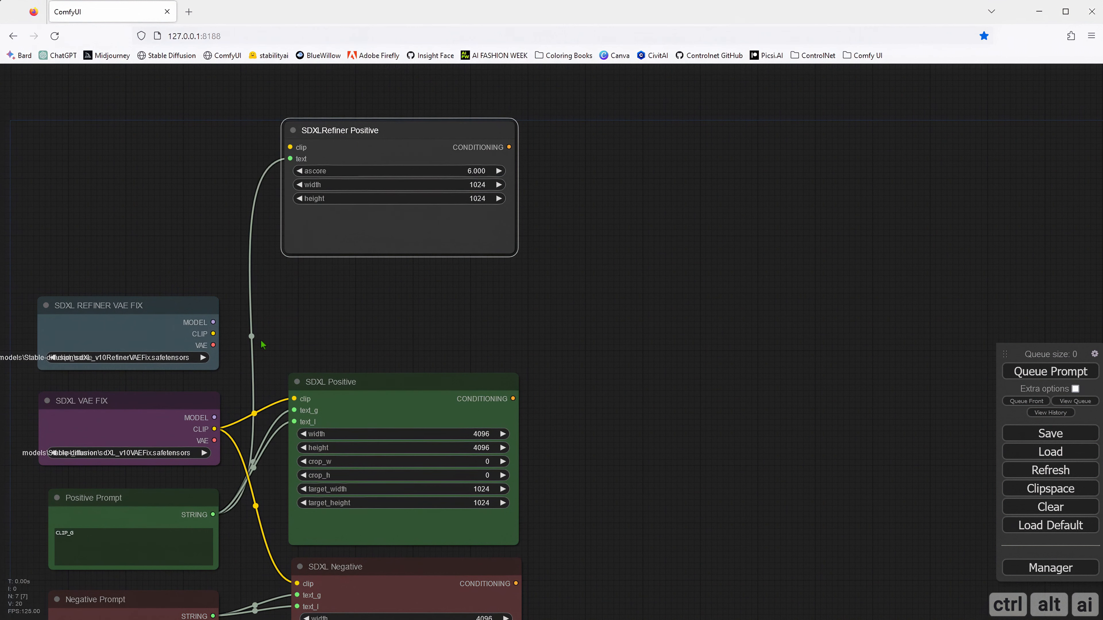
- Color the SDXLRefiner Positive node green
{"action": "left_click_drag", "start_coordinate": [291, 325], "coordinate": [296, 368]}
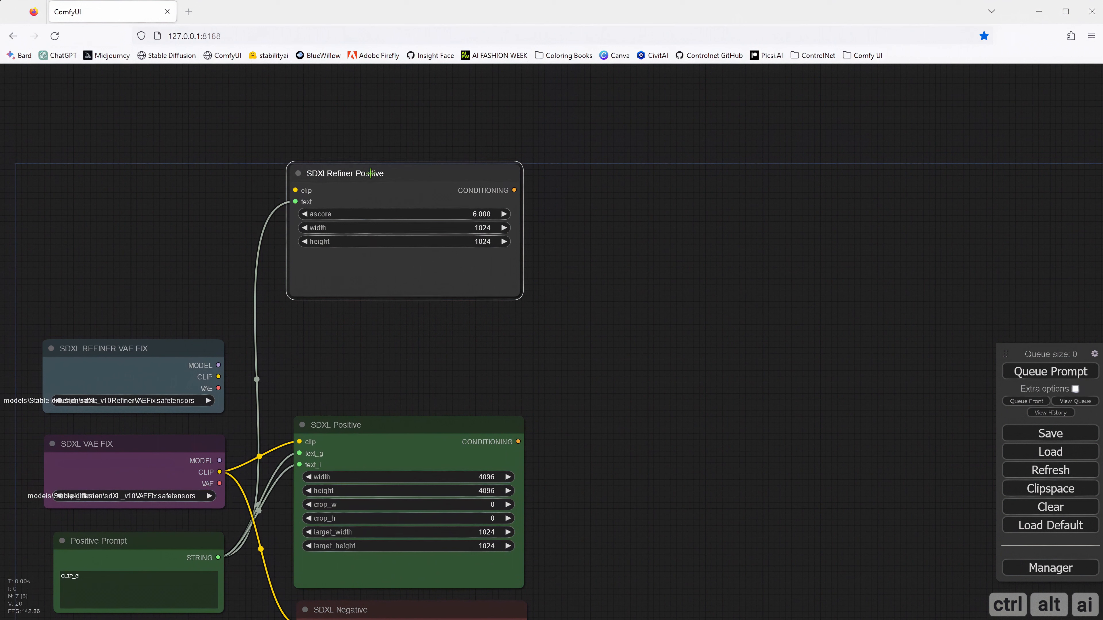
{"action": "right_click", "coordinate": [370, 174]}
{"action": "left_click", "coordinate": [398, 287]}
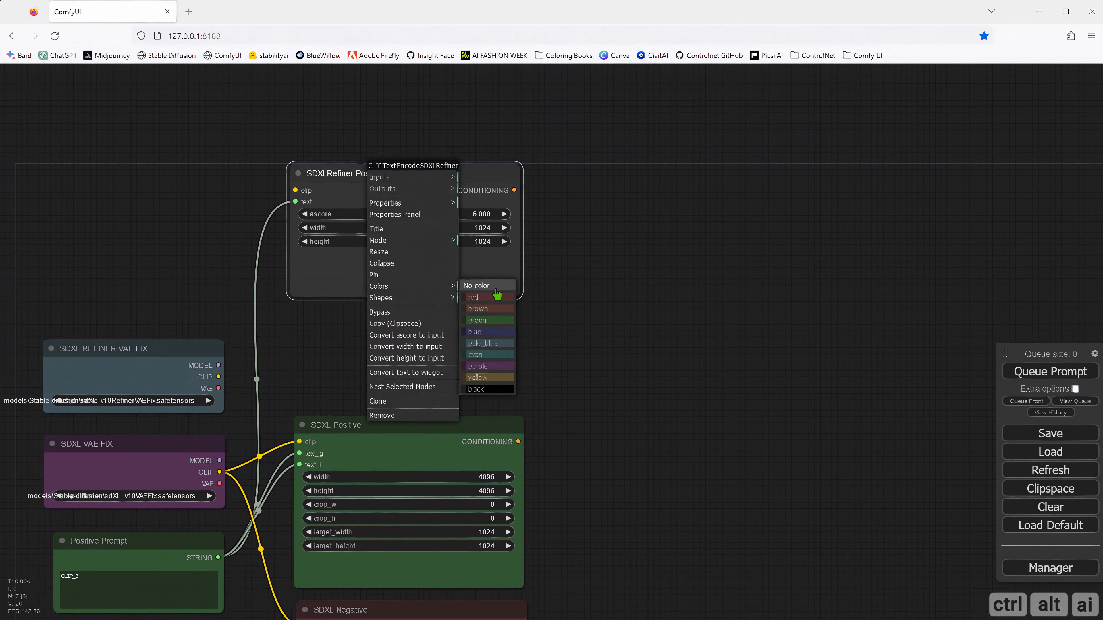
{"action": "left_click", "coordinate": [481, 320]}
- Place a copy of SDXLRefiner Positive below the original and set the copy's ascore to 4
{"action": "mouse_move", "coordinate": [386, 178]}
{"action": "left_mouse_down"}
{"action": "mouse_move", "coordinate": [385, 144]}
{"action": "mouse_move", "coordinate": [372, 177]}
{"action": "mouse_move", "coordinate": [373, 283]}
{"action": "left_mouse_up"}
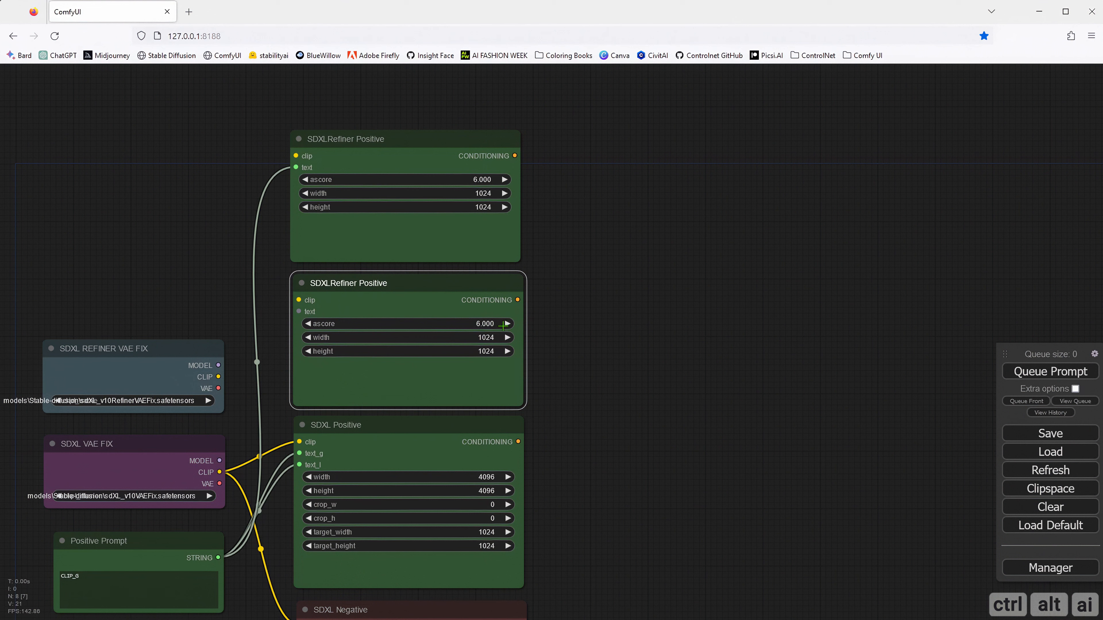
{"action": "left_click", "coordinate": [477, 324]}
{"action": "left_click_drag", "start_coordinate": [534, 324], "coordinate": [471, 325]}
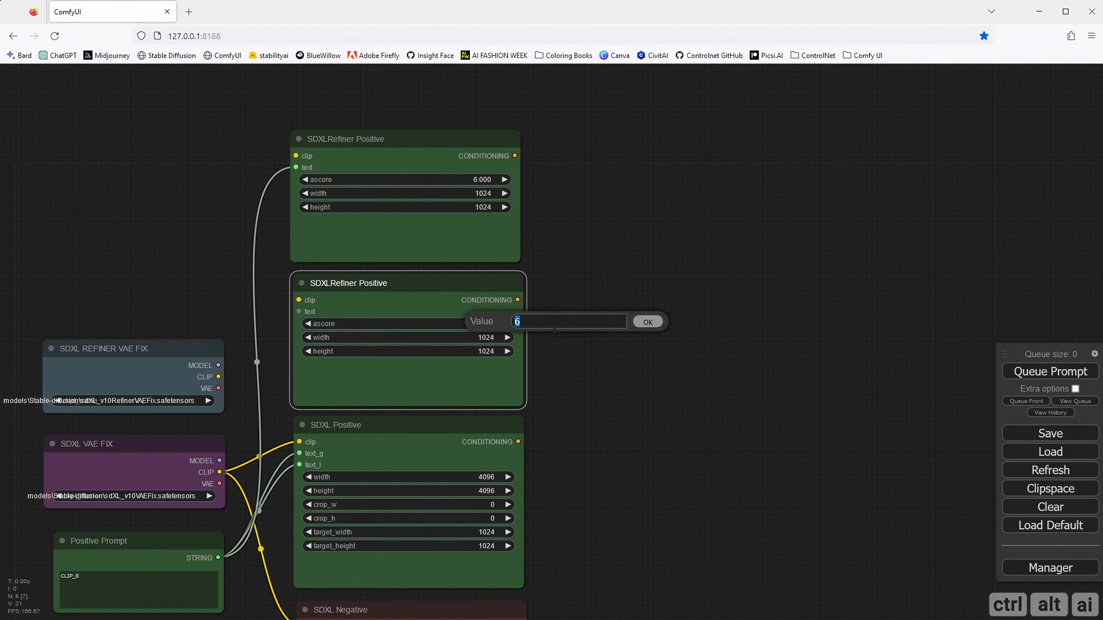
{"action": "type", "text": "4"}
{"action": "left_click", "coordinate": [647, 322]}
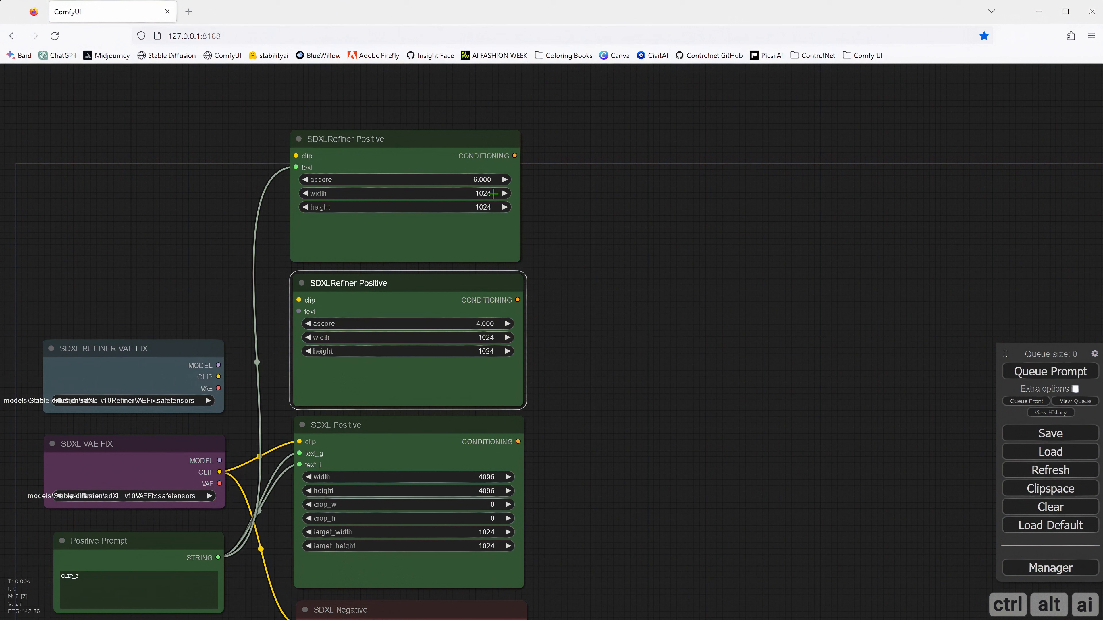
{"action": "left_click", "coordinate": [493, 194]}
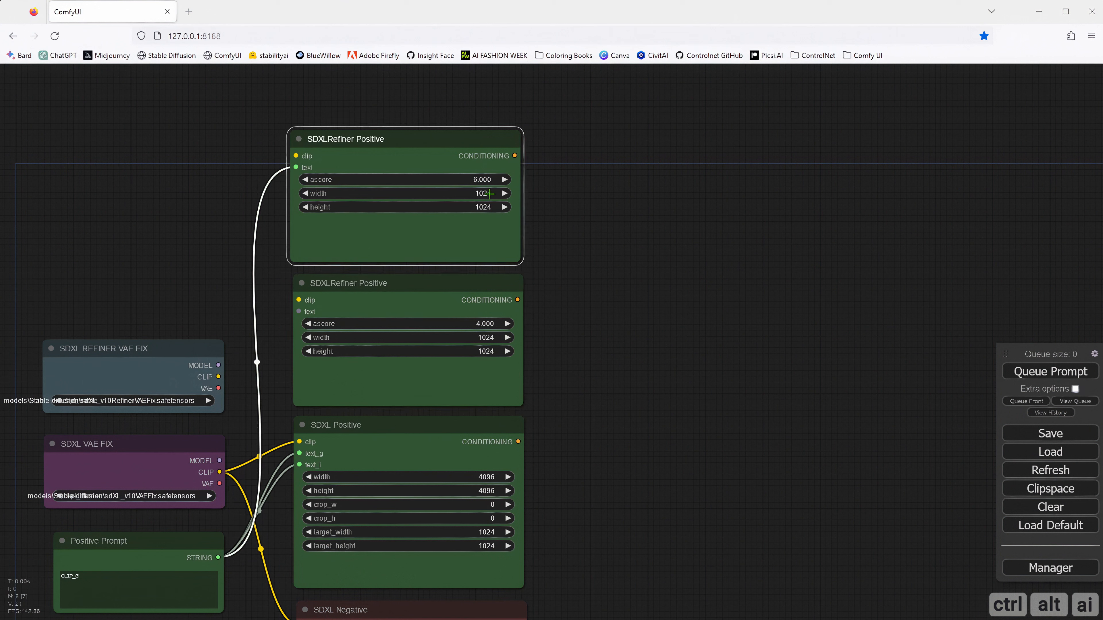
{"action": "left_click", "coordinate": [490, 194]}
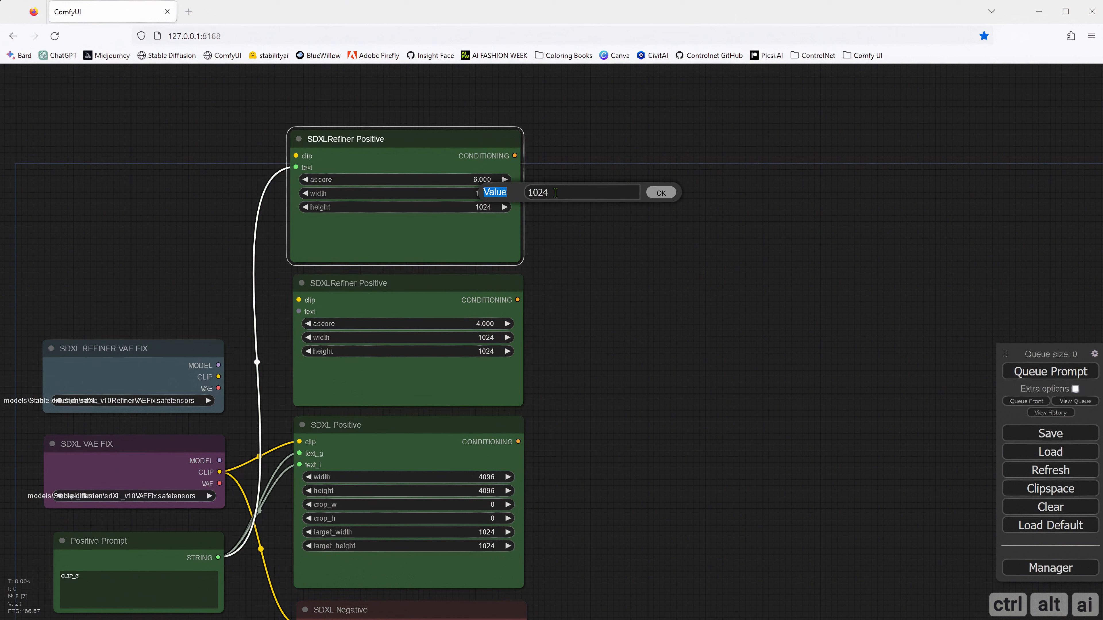
{"action": "left_click", "coordinate": [659, 194]}
- Retitle the copied refiner encoder node as SDXLRefiner Negative
{"action": "right_click", "coordinate": [347, 299]}
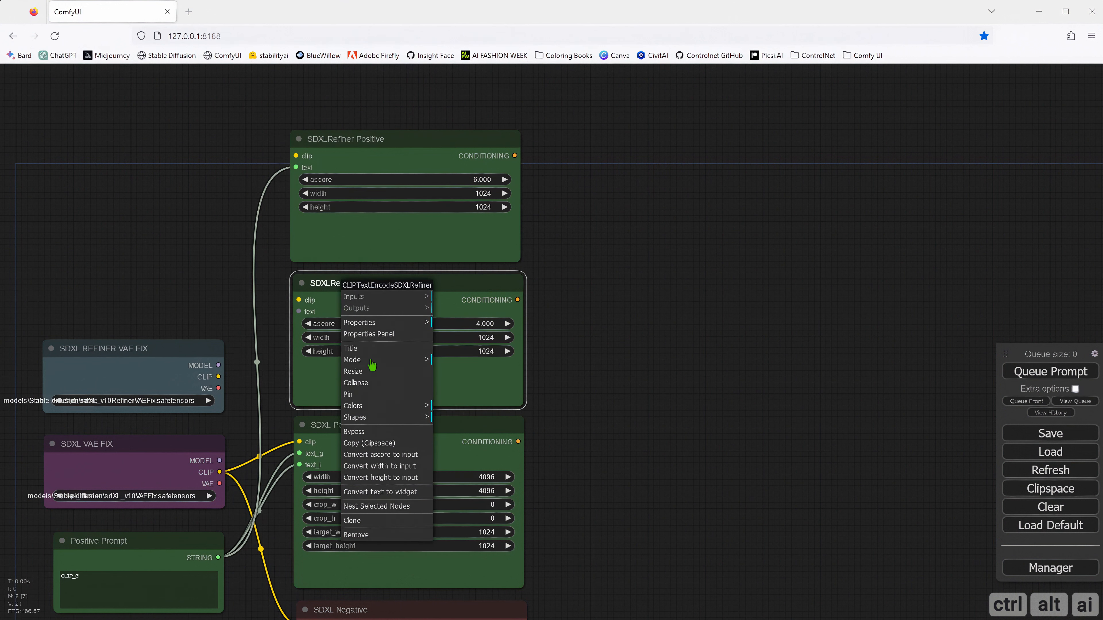
{"action": "left_click", "coordinate": [367, 350]}
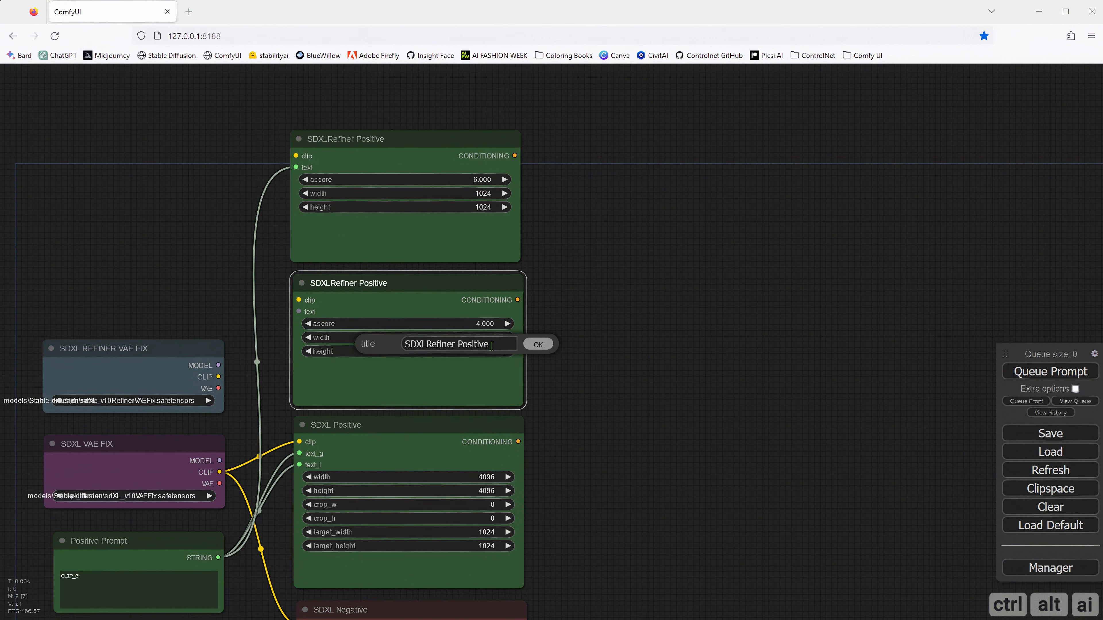
{"action": "double_click", "coordinate": [479, 343]}
{"action": "type", "text": "Negative"}
{"action": "key", "text": "Return"}
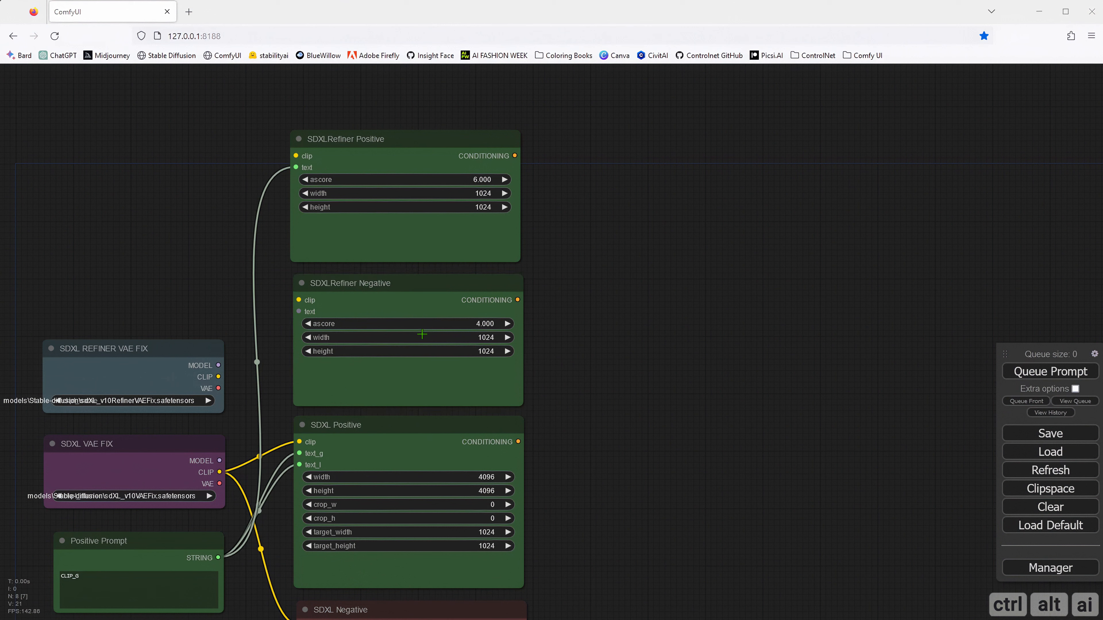
- Color the SDXLRefiner Negative node red
{"action": "right_click", "coordinate": [370, 287]}
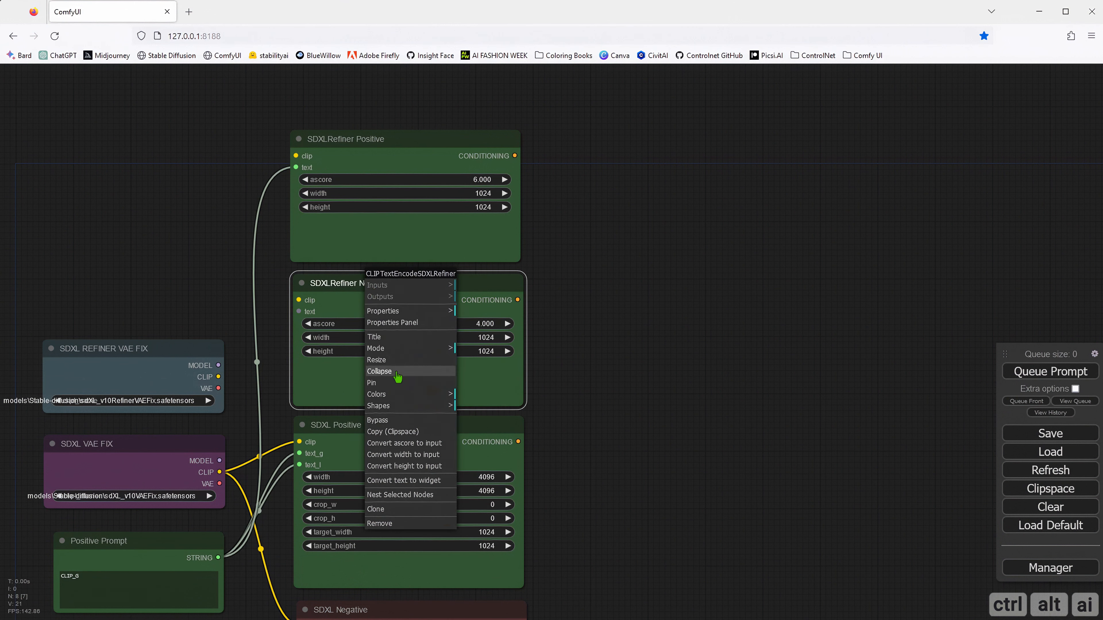
{"action": "left_click", "coordinate": [388, 394]}
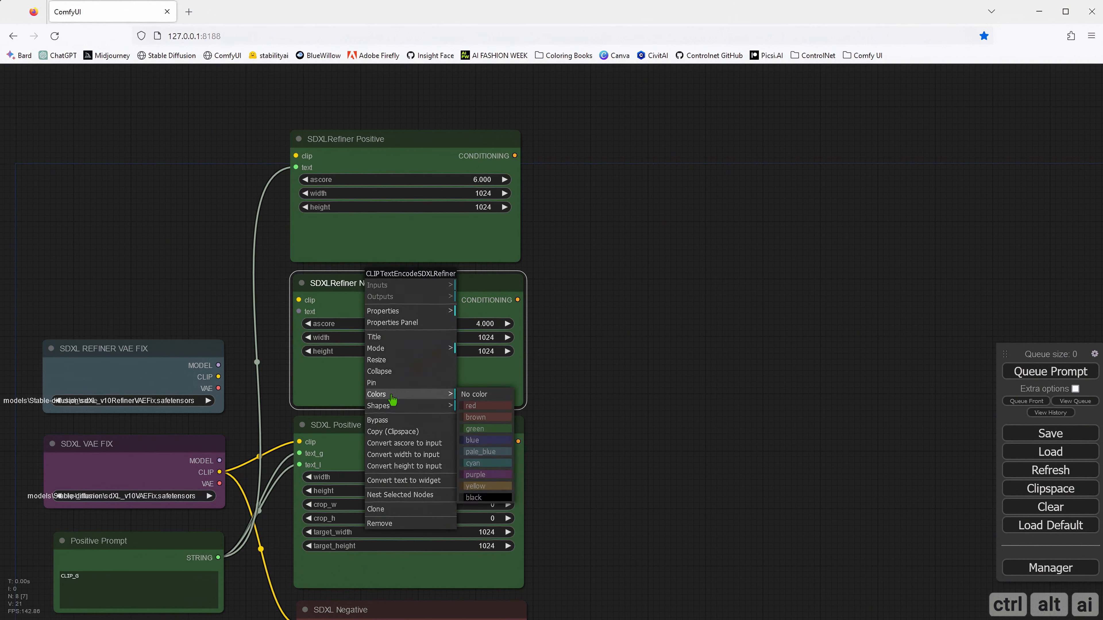
{"action": "left_click", "coordinate": [476, 410]}
{"action": "left_click", "coordinate": [564, 388]}
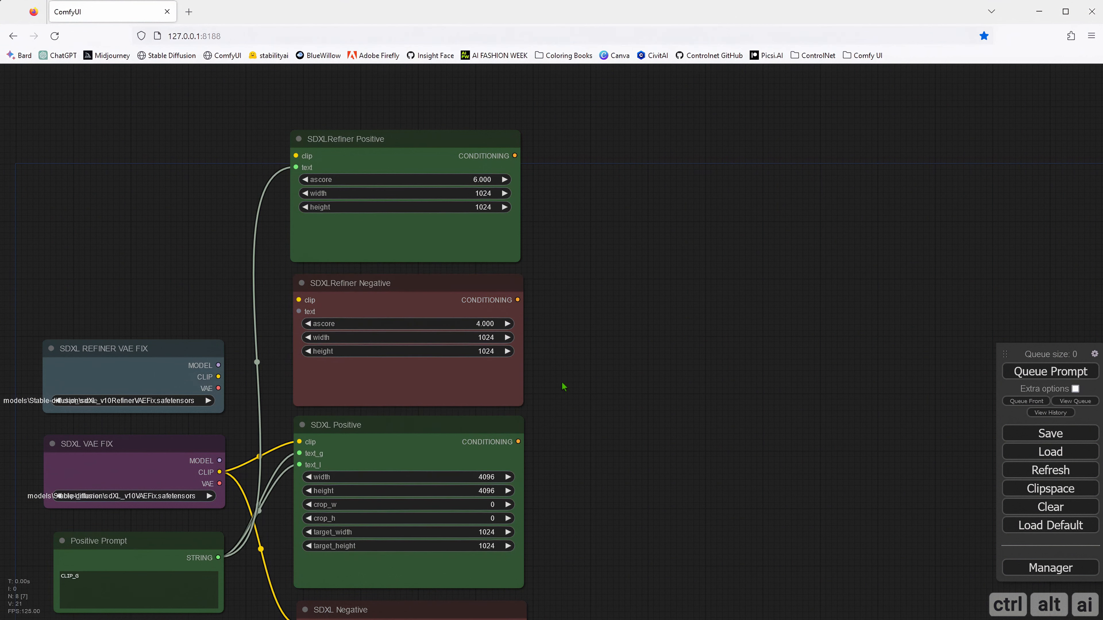
- Connect Negative Prompt's STRING to SDXLRefiner Negative's text, and SDXL REFINER VAE FIX's CLIP to the clip inputs of both SDXLRefiner nodes
{"action": "left_click_drag", "start_coordinate": [554, 377], "coordinate": [548, 303]}
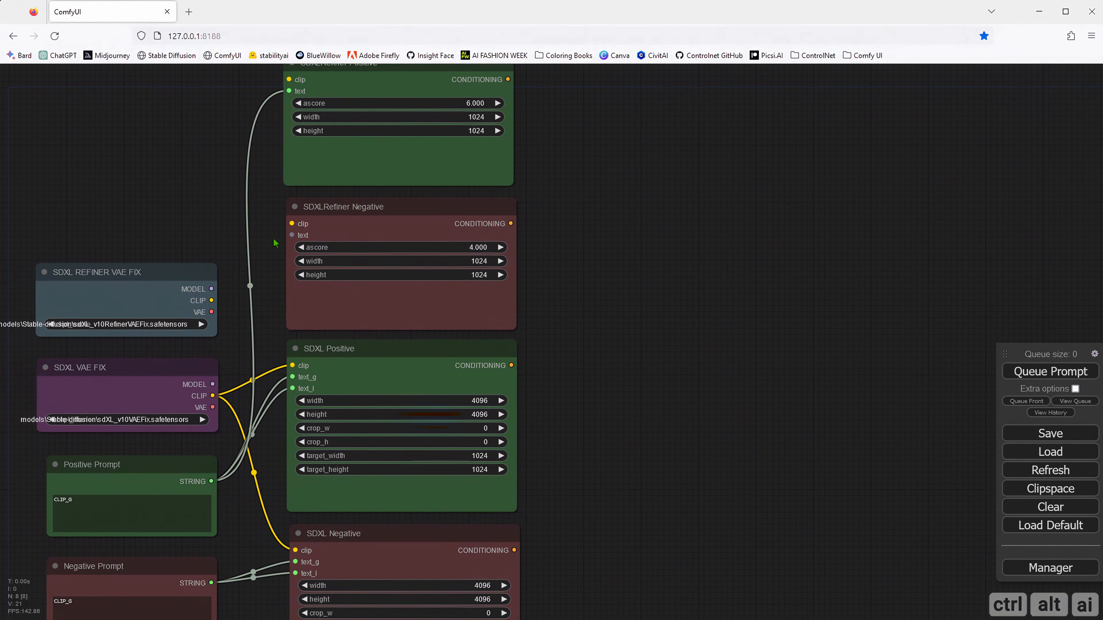
{"action": "left_click_drag", "start_coordinate": [292, 237], "coordinate": [215, 583]}
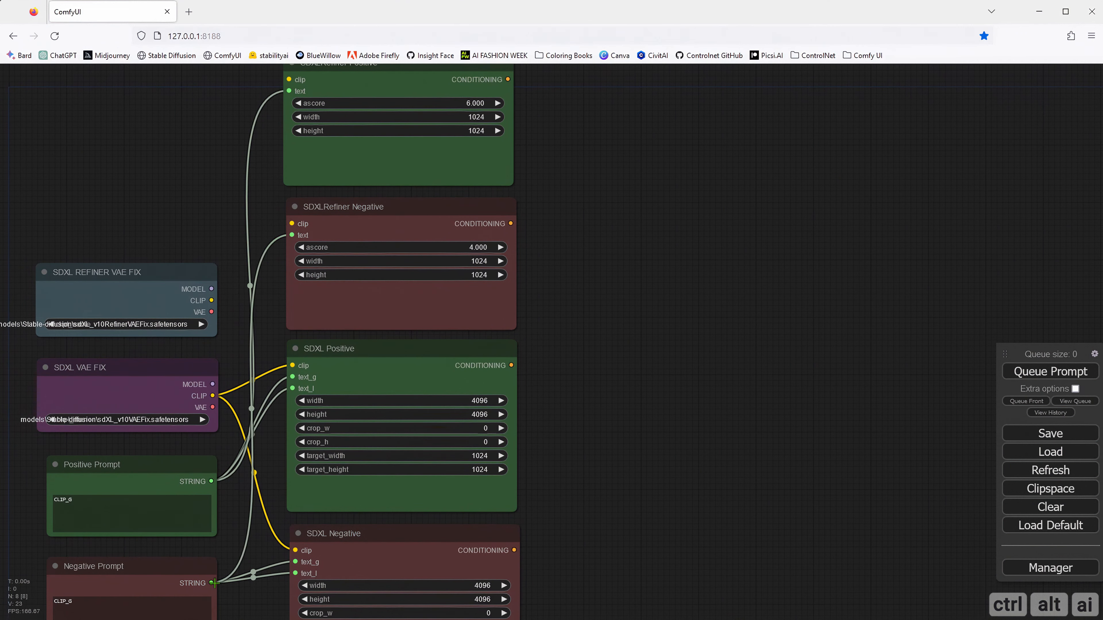
{"action": "left_click_drag", "start_coordinate": [239, 520], "coordinate": [234, 462]}
{"action": "scroll", "coordinate": [245, 456], "scroll_direction": "down", "scroll_amount": 3}
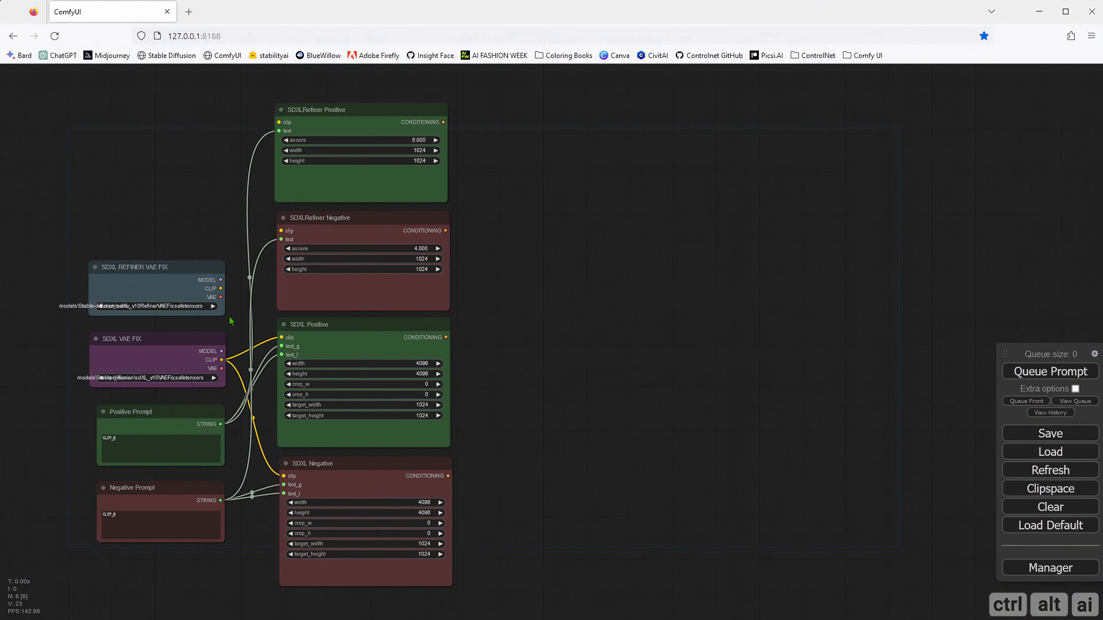
{"action": "scroll", "coordinate": [224, 235], "scroll_direction": "up", "scroll_amount": 4}
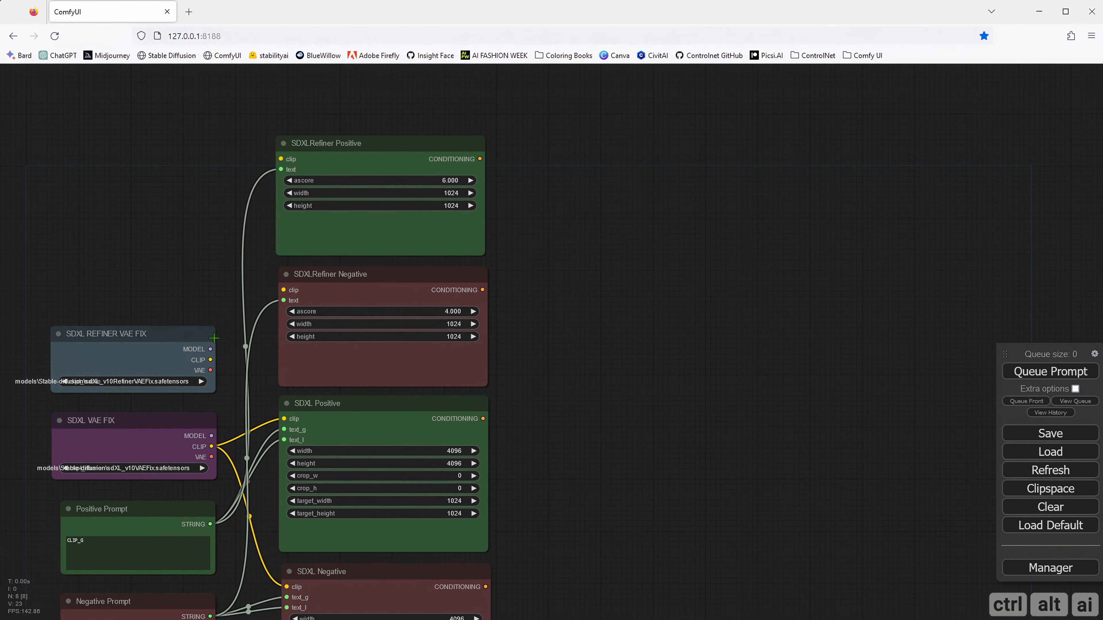
{"action": "left_click_drag", "start_coordinate": [210, 364], "coordinate": [299, 280]}
{"action": "left_click_drag", "start_coordinate": [209, 364], "coordinate": [295, 120]}
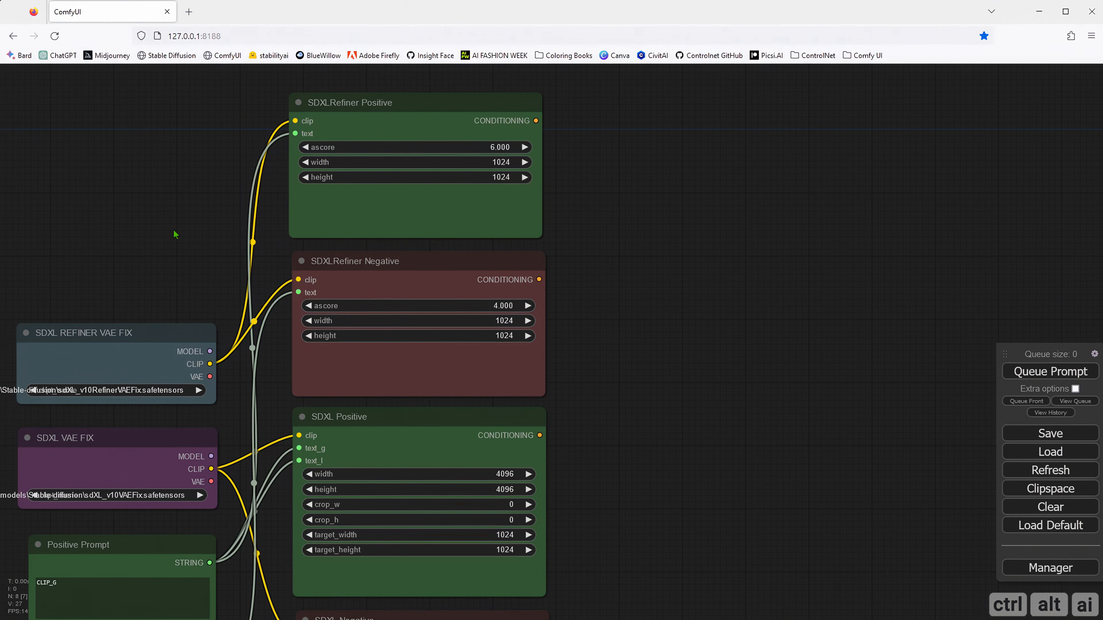
{"action": "left_click_drag", "start_coordinate": [622, 433], "coordinate": [593, 304]}
{"action": "scroll", "coordinate": [601, 373], "scroll_direction": "down", "scroll_amount": 1}
{"action": "scroll", "coordinate": [597, 382], "scroll_direction": "up", "scroll_amount": 1}
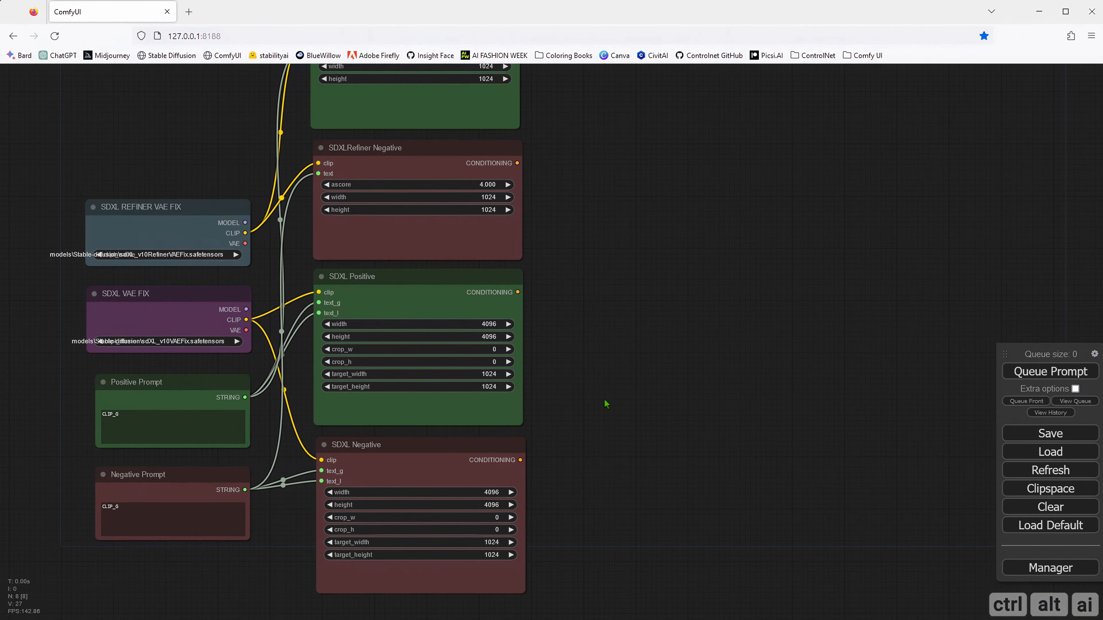
{"action": "left_click_drag", "start_coordinate": [604, 399], "coordinate": [585, 383]}
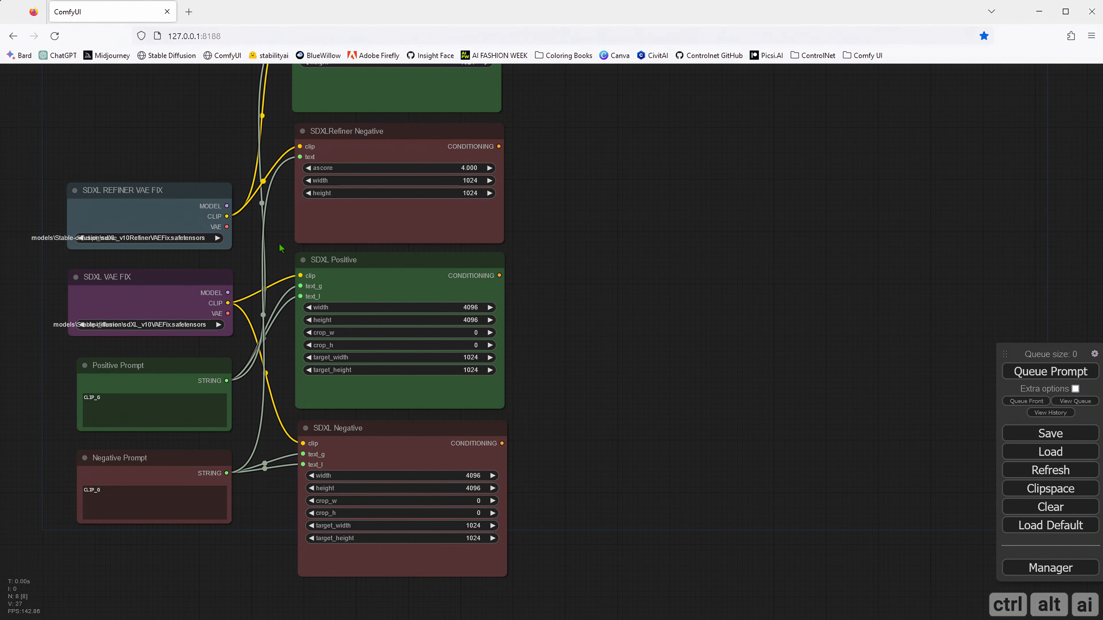
{"action": "left_click_drag", "start_coordinate": [277, 255], "coordinate": [249, 349]}
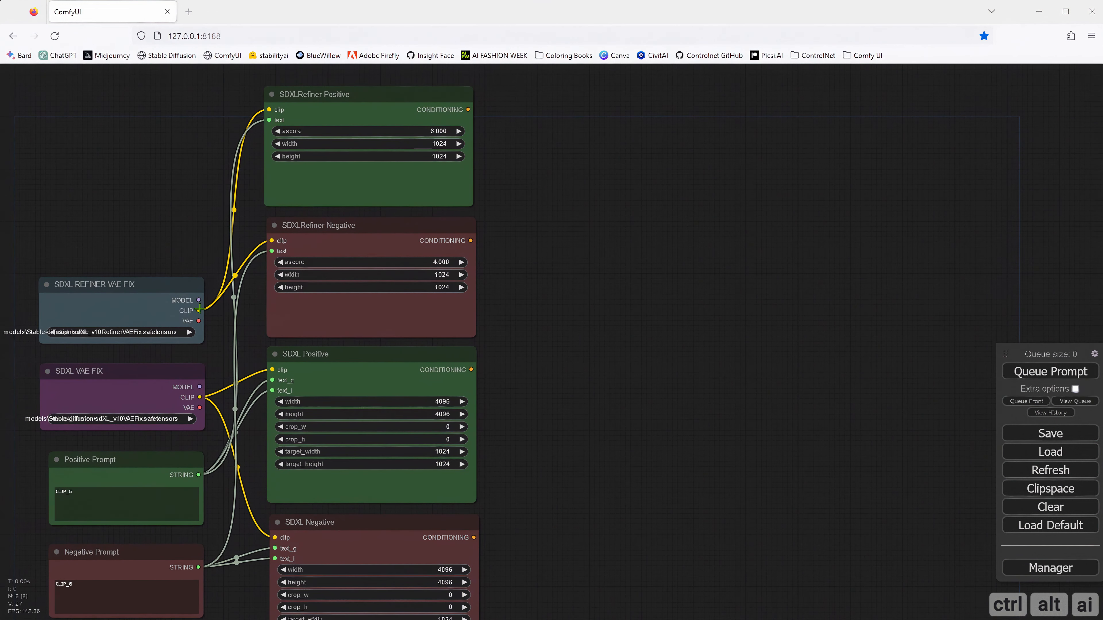
- Add a KSampler (Advanced) node from SDXL Negative's CONDITIONING output, to the side of the SDXL encoder nodes
{"action": "left_click_drag", "start_coordinate": [579, 296], "coordinate": [528, 235]}
{"action": "left_click_drag", "start_coordinate": [364, 453], "coordinate": [421, 332]}
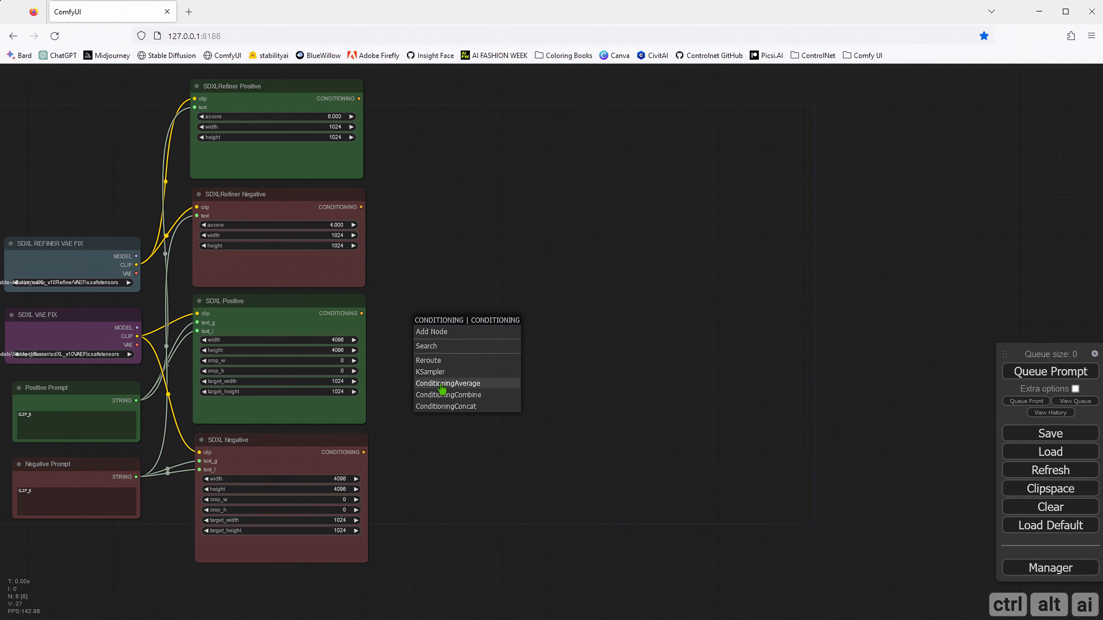
{"action": "left_click", "coordinate": [434, 335]}
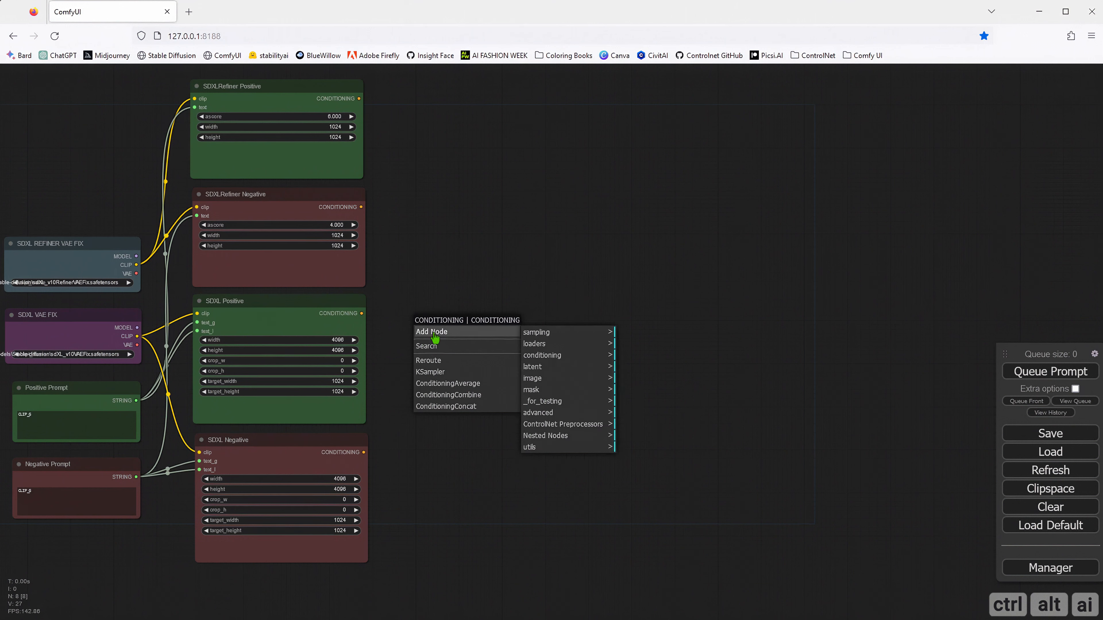
{"action": "left_click", "coordinate": [538, 333]}
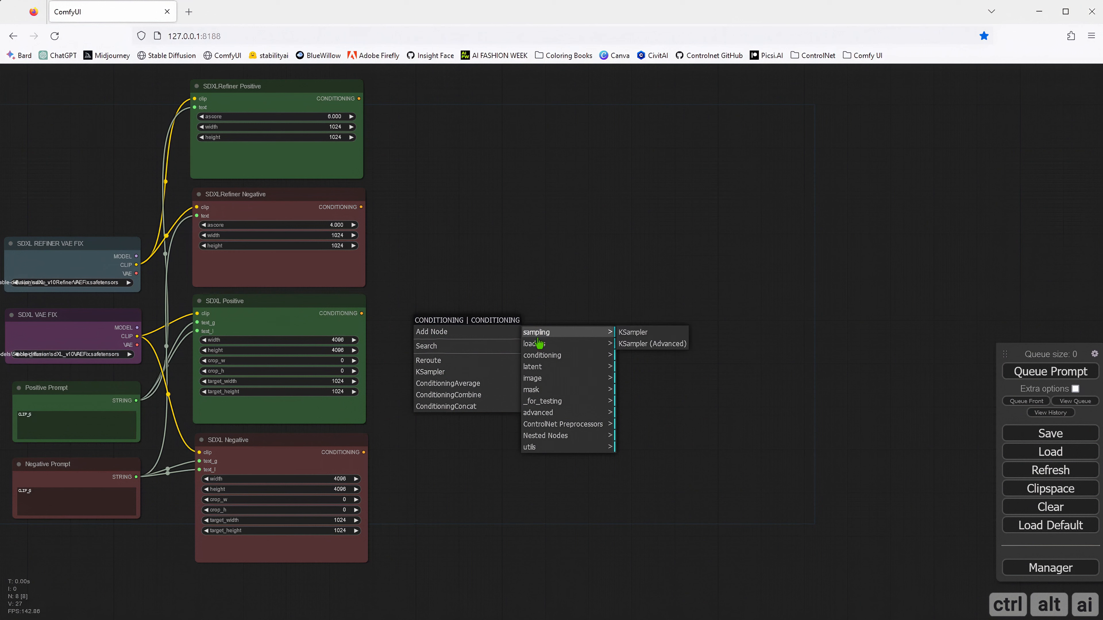
{"action": "left_click", "coordinate": [646, 344]}
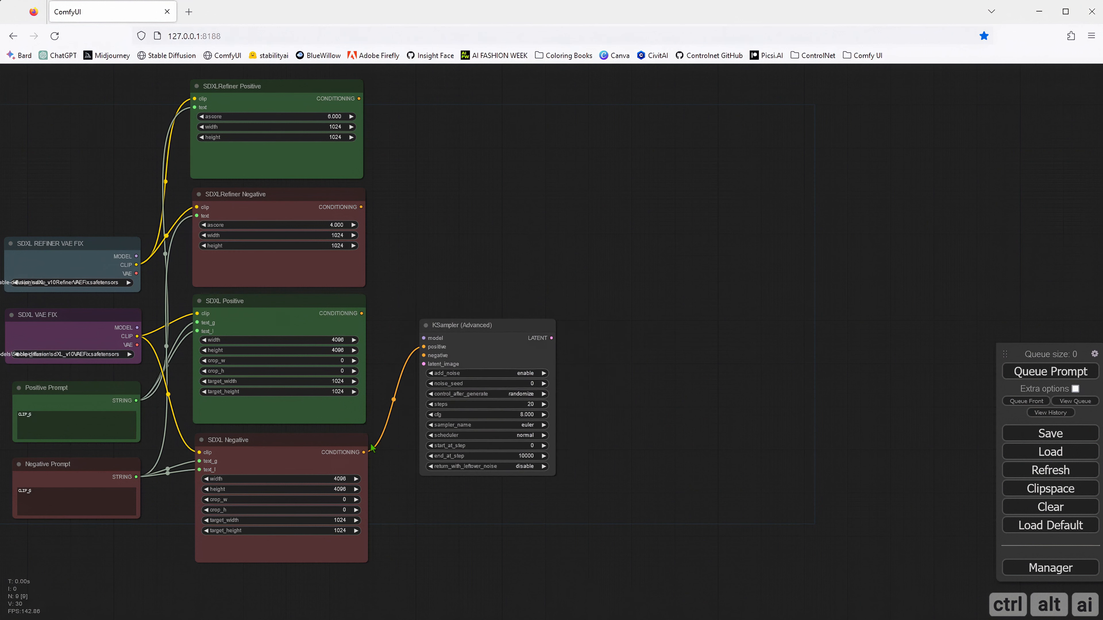
- Connect SDXL Negative's CONDITIONING to the sampler's negative input and color the KSampler (Advanced) node purple
{"action": "left_click_drag", "start_coordinate": [365, 452], "coordinate": [367, 360]}
{"action": "left_click_drag", "start_coordinate": [361, 314], "coordinate": [425, 346]}
{"action": "right_click", "coordinate": [474, 335]}
{"action": "left_click", "coordinate": [500, 424]}
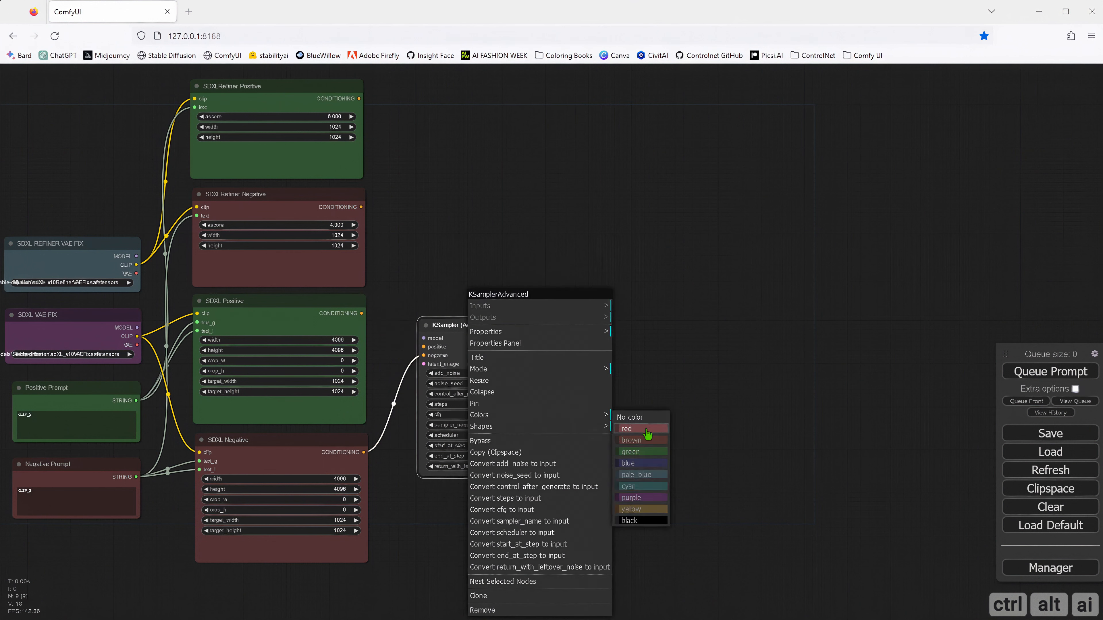
{"action": "left_click", "coordinate": [638, 498]}
- Connect SDXL Positive's CONDITIONING to the sampler's positive input and SDXL VAE FIX's MODEL to its model input
{"action": "left_click_drag", "start_coordinate": [479, 333], "coordinate": [478, 342]}
{"action": "left_click_drag", "start_coordinate": [361, 313], "coordinate": [415, 365]}
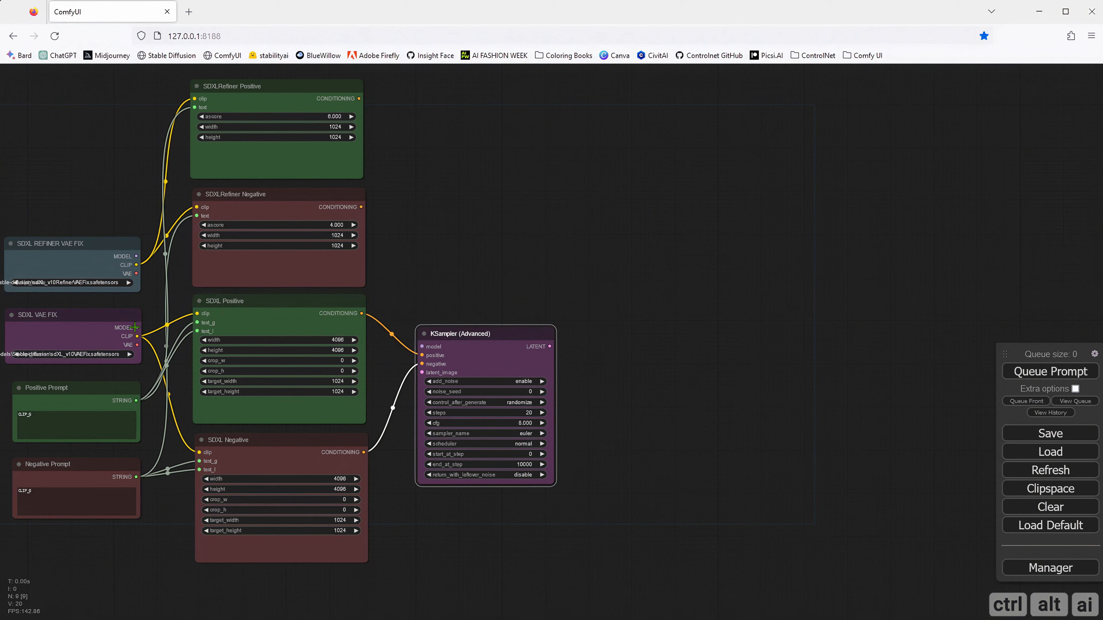
{"action": "left_click_drag", "start_coordinate": [136, 327], "coordinate": [421, 347]}
{"action": "mouse_move", "coordinate": [389, 530]}
{"action": "left_mouse_down"}
{"action": "mouse_move", "coordinate": [401, 473]}
{"action": "mouse_move", "coordinate": [386, 569]}
{"action": "mouse_move", "coordinate": [388, 537]}
{"action": "left_mouse_up"}
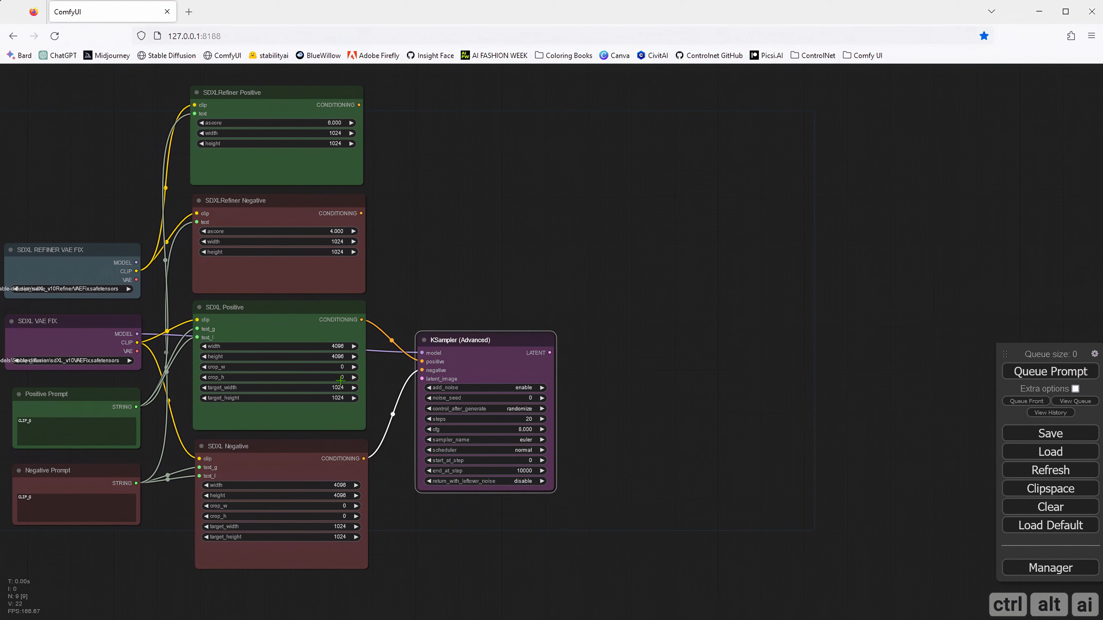
- Nest the SDXL Positive and SDXL Negative nodes into a single node named SDXL Prompts
{"action": "left_click", "coordinate": [272, 319]}
{"action": "left_click", "coordinate": [265, 459], "text": "shift"}
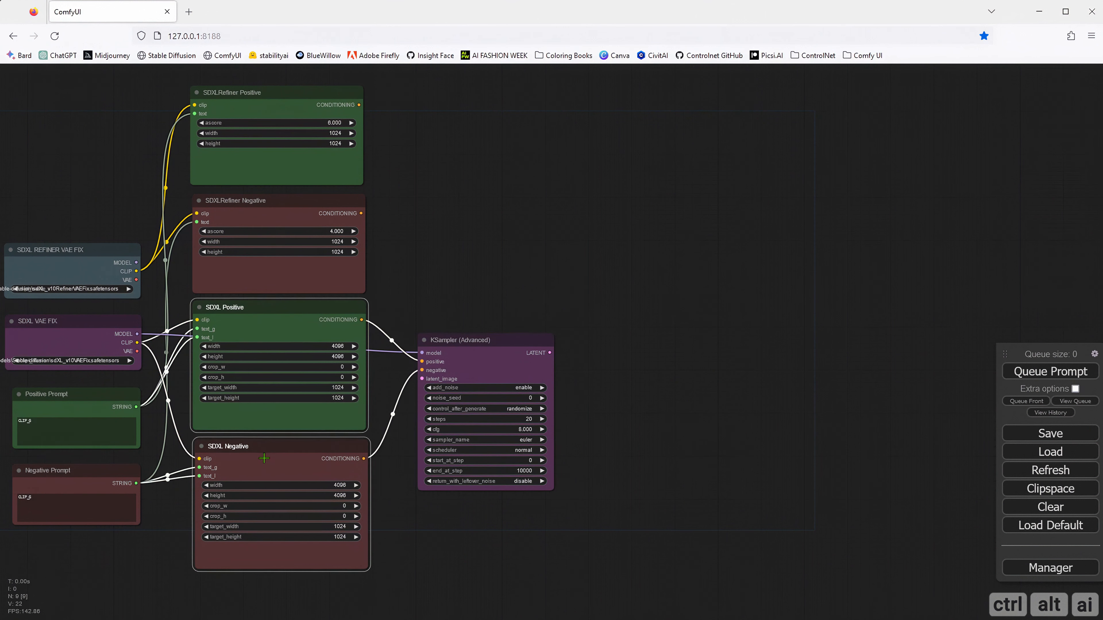
{"action": "right_click", "coordinate": [265, 461]}
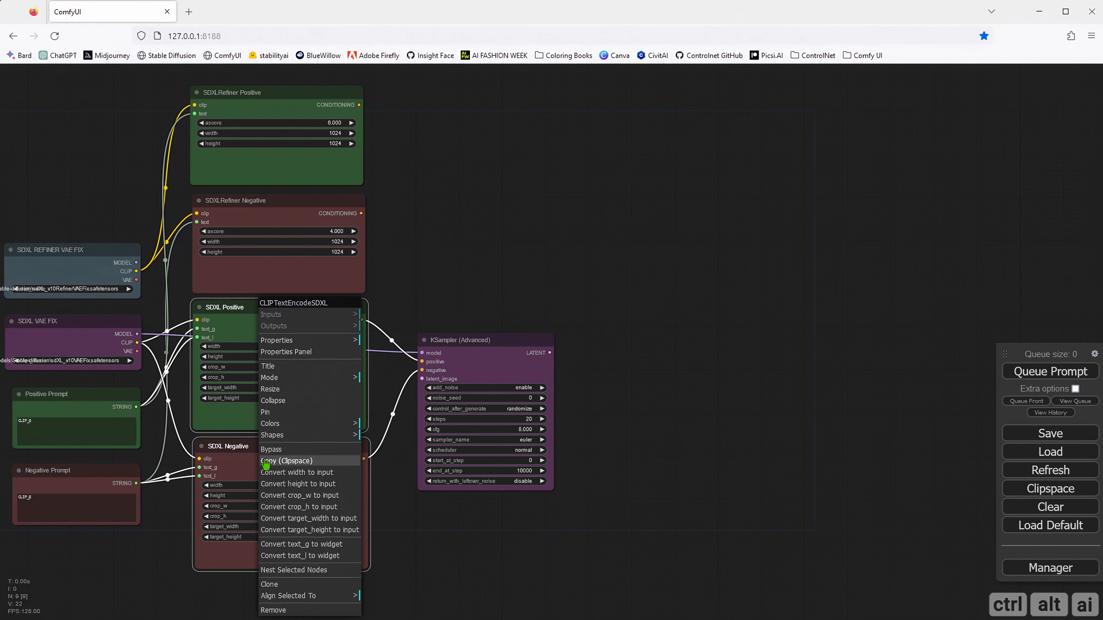
{"action": "left_click", "coordinate": [298, 570]}
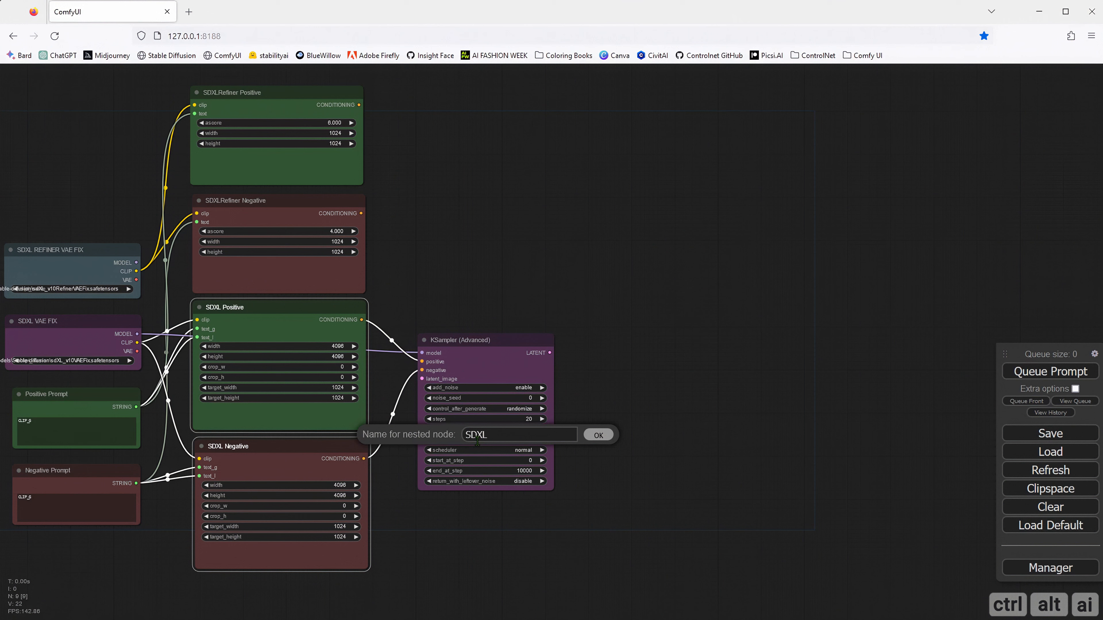
{"action": "type", "text": "Prompts"}
{"action": "key", "text": "Return"}
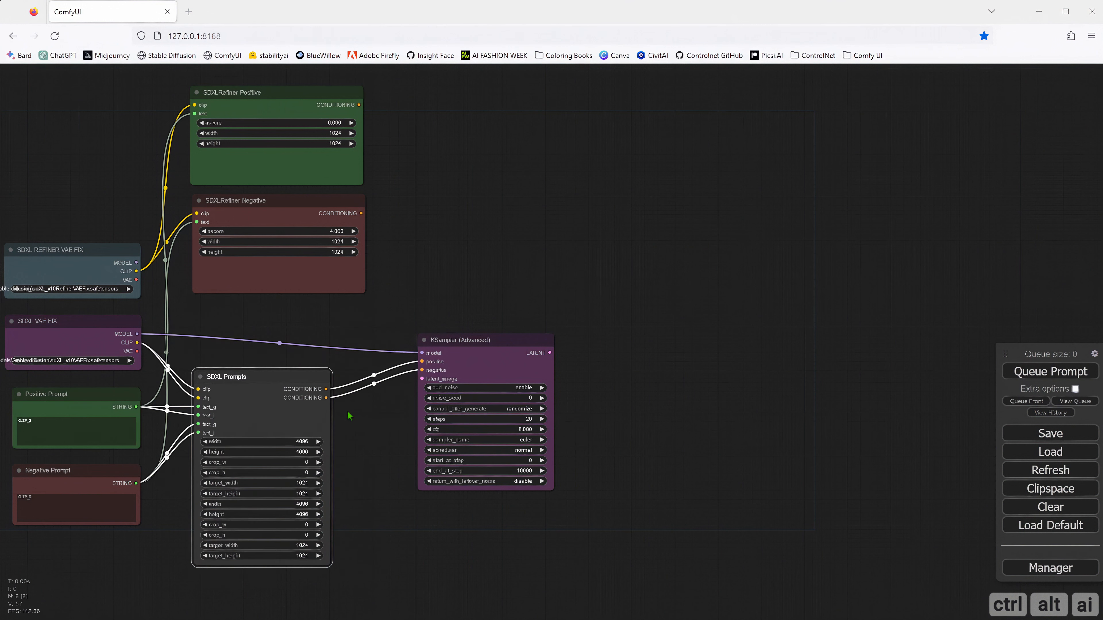
- Color the SDXL Prompts node purple, then collapse and place it between the SDXL loader and the sampler
{"action": "left_click_drag", "start_coordinate": [259, 382], "coordinate": [274, 337]}
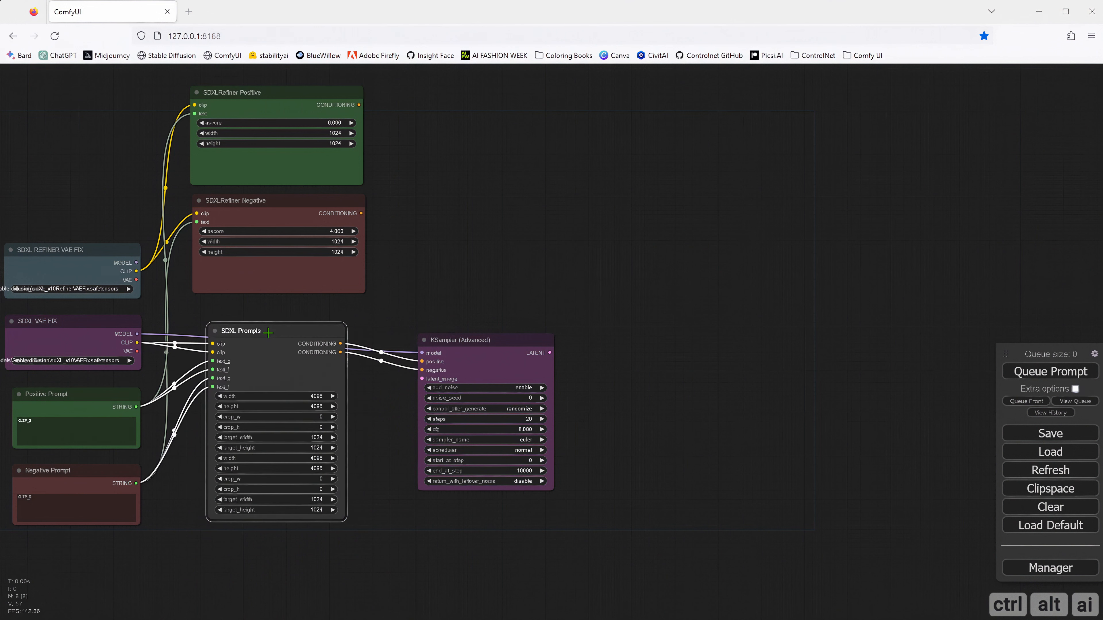
{"action": "right_click", "coordinate": [270, 335]}
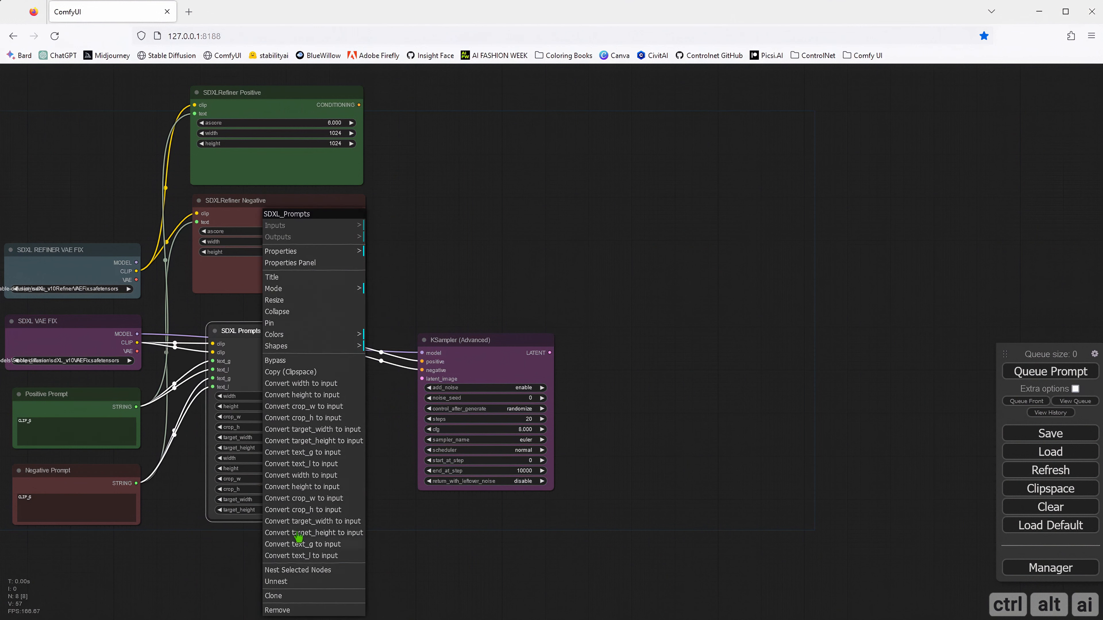
{"action": "left_click", "coordinate": [293, 338]}
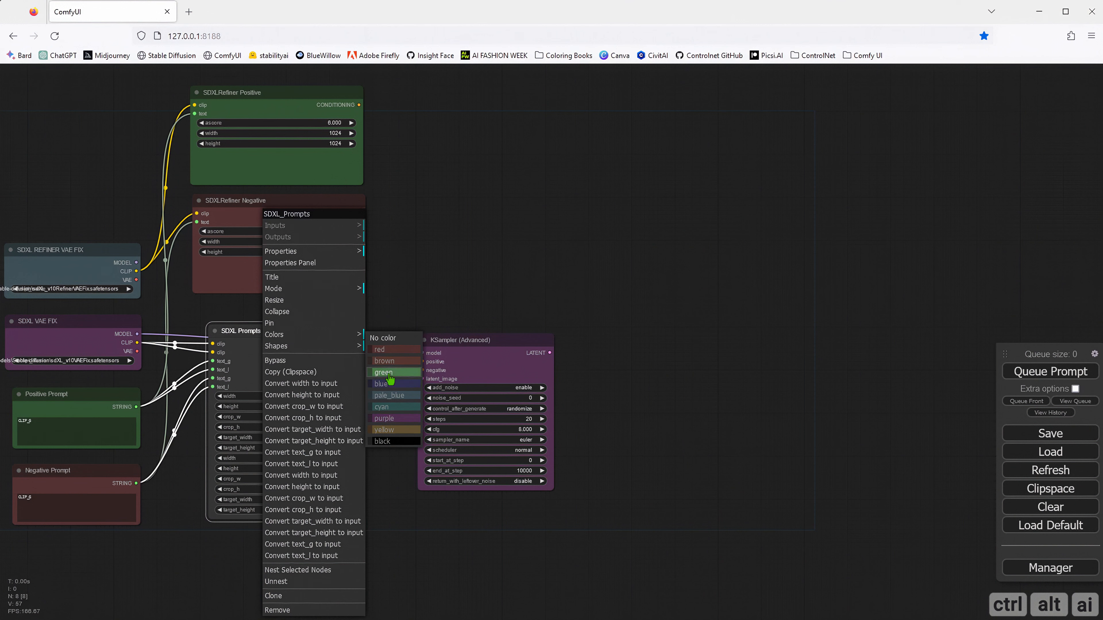
{"action": "left_click", "coordinate": [385, 421]}
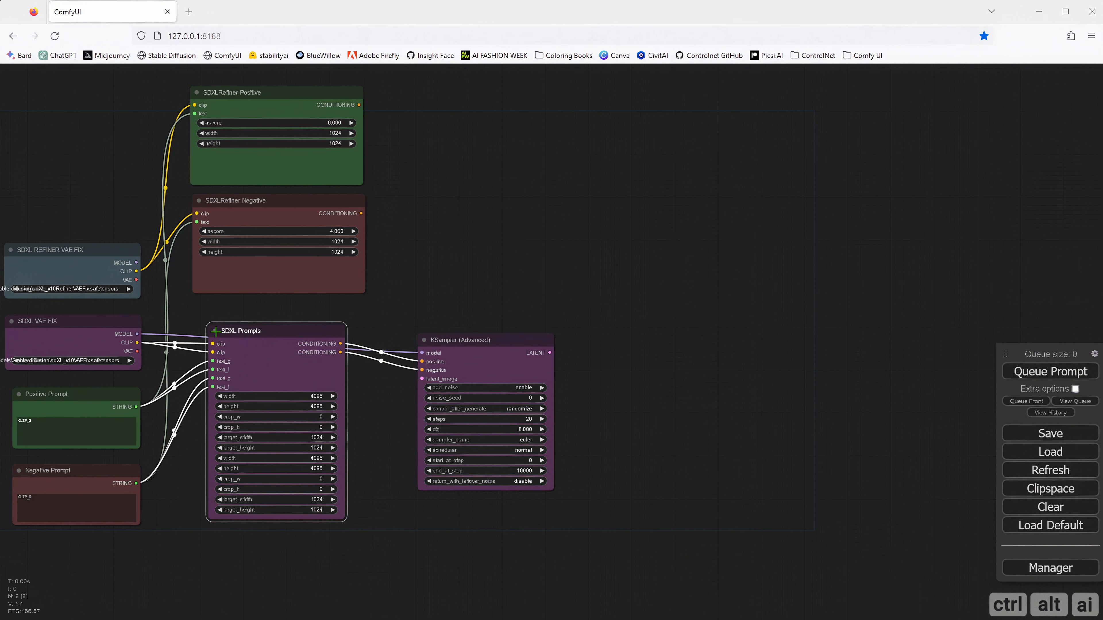
{"action": "left_click", "coordinate": [214, 332]}
{"action": "left_click_drag", "start_coordinate": [230, 332], "coordinate": [265, 372]}
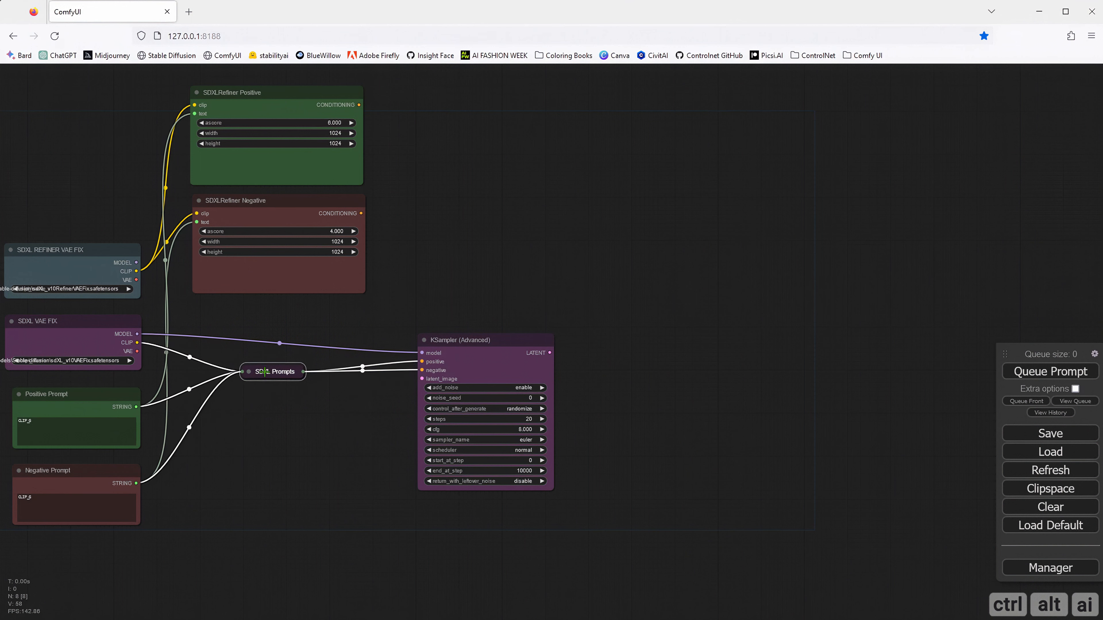
- Add an Empty Latent Image node feeding the sampler's latent_image input and place it below SDXL Prompts
{"action": "left_click", "coordinate": [274, 435]}
{"action": "left_click_drag", "start_coordinate": [422, 379], "coordinate": [266, 440]}
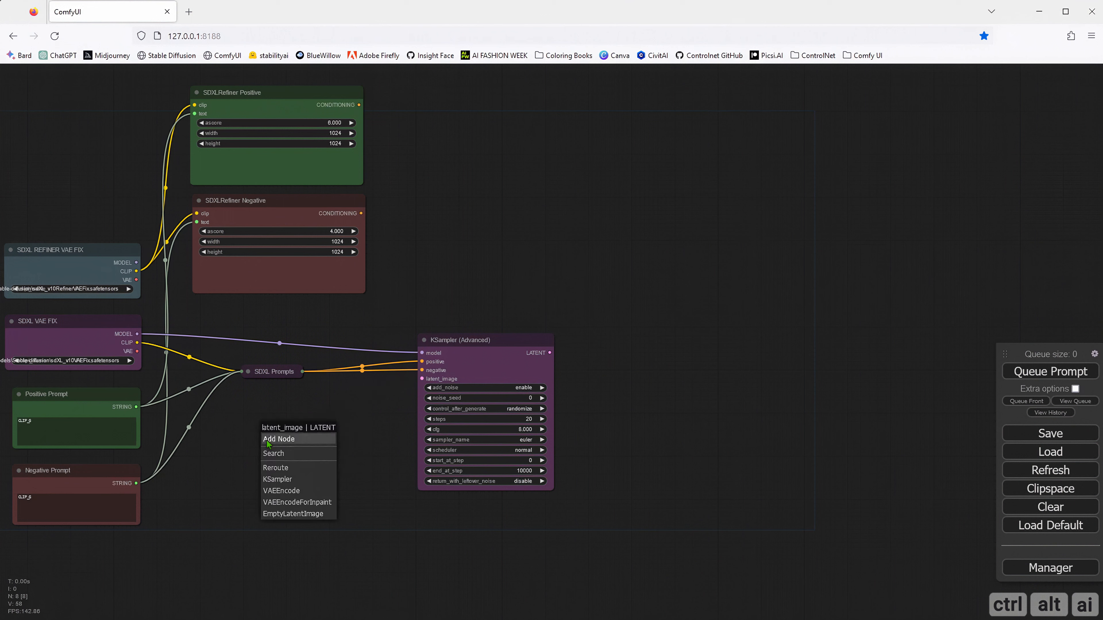
{"action": "left_click", "coordinate": [288, 514]}
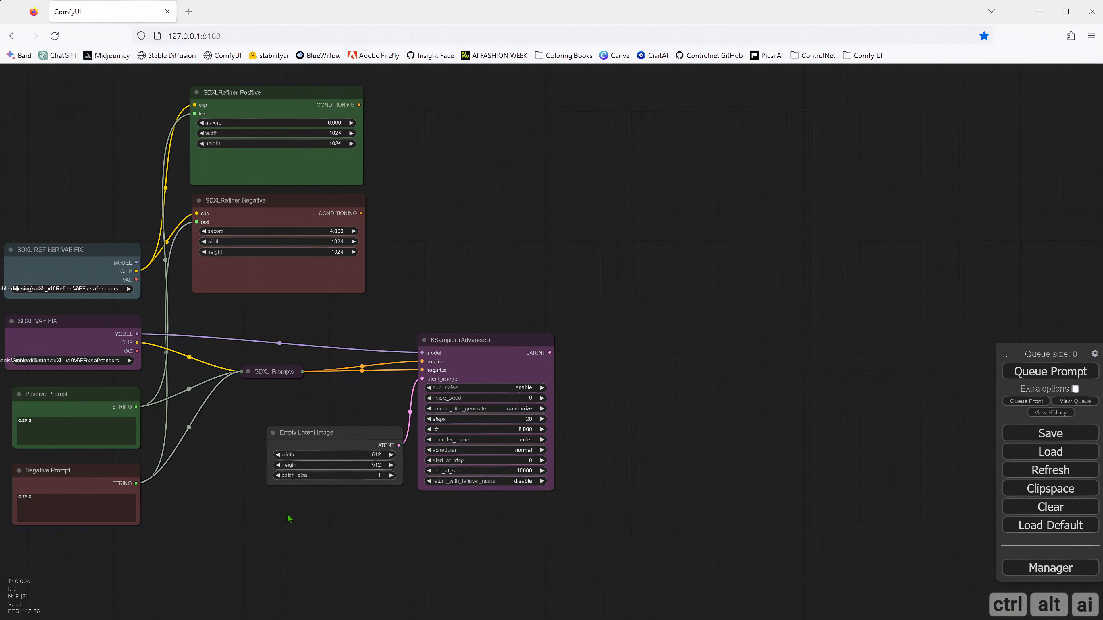
{"action": "left_click_drag", "start_coordinate": [303, 434], "coordinate": [249, 432]}
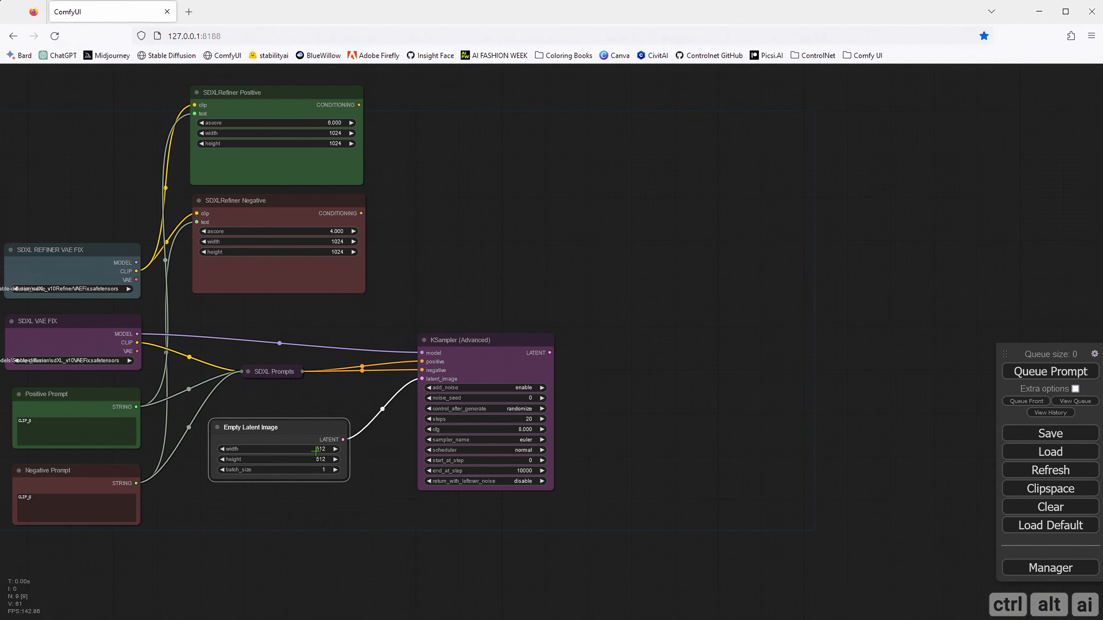
{"action": "left_click_drag", "start_coordinate": [248, 427], "coordinate": [249, 432]}
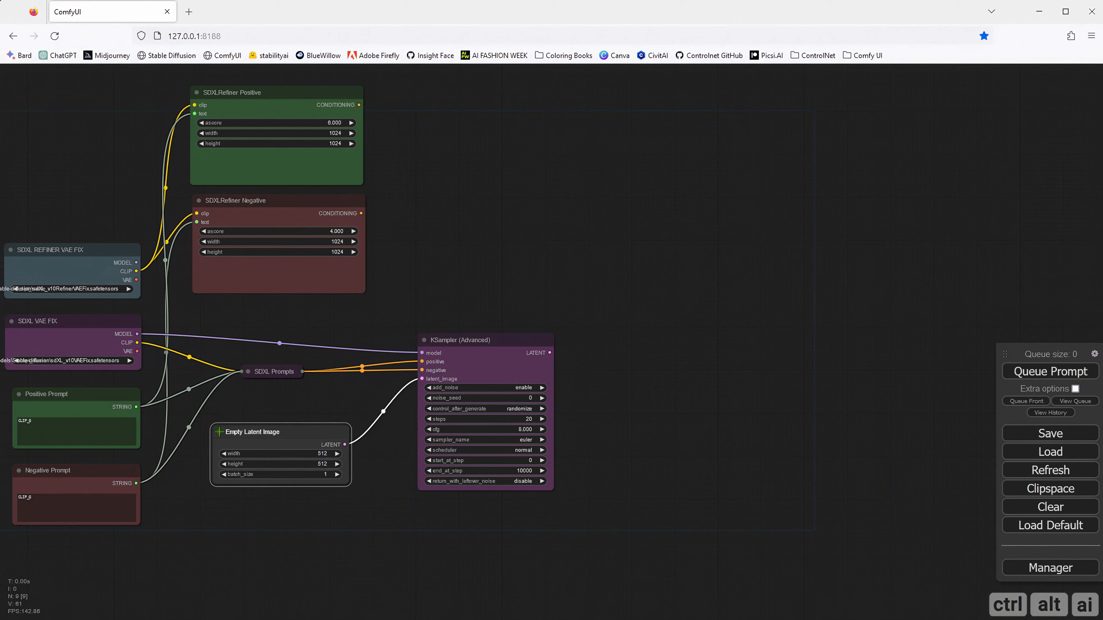
- Set the Empty Latent Image's width and height to 1024
{"action": "left_click", "coordinate": [323, 454]}
{"action": "left_click_drag", "start_coordinate": [383, 451], "coordinate": [330, 452]}
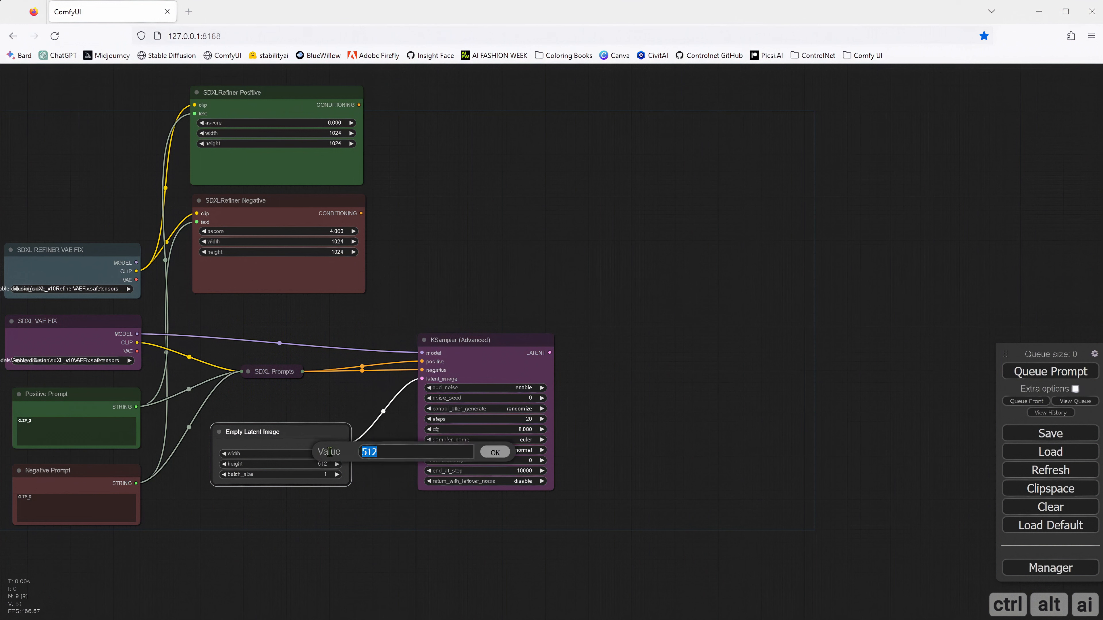
{"action": "type", "text": "1024"}
{"action": "left_click", "coordinate": [495, 453]}
{"action": "left_click", "coordinate": [325, 464]}
{"action": "key", "text": "ctrl+a"}
{"action": "type", "text": "1024"}
{"action": "left_click", "coordinate": [486, 469]}
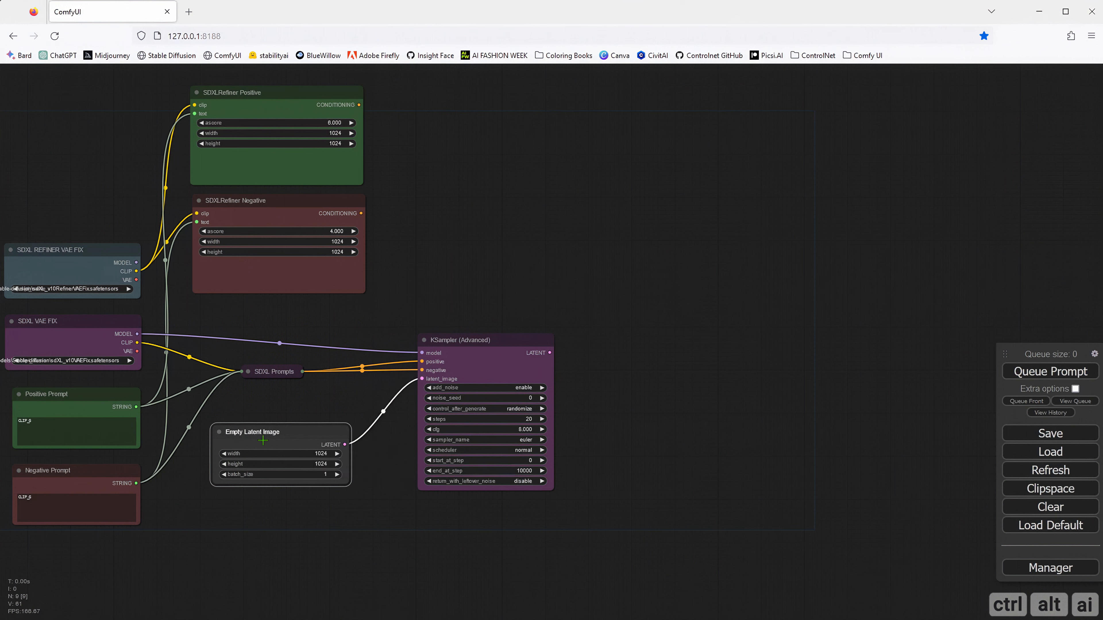
- Collapse the Empty Latent Image node and position it directly below SDXL Prompts
{"action": "left_click", "coordinate": [220, 432]}
{"action": "left_click_drag", "start_coordinate": [226, 433], "coordinate": [261, 435]}
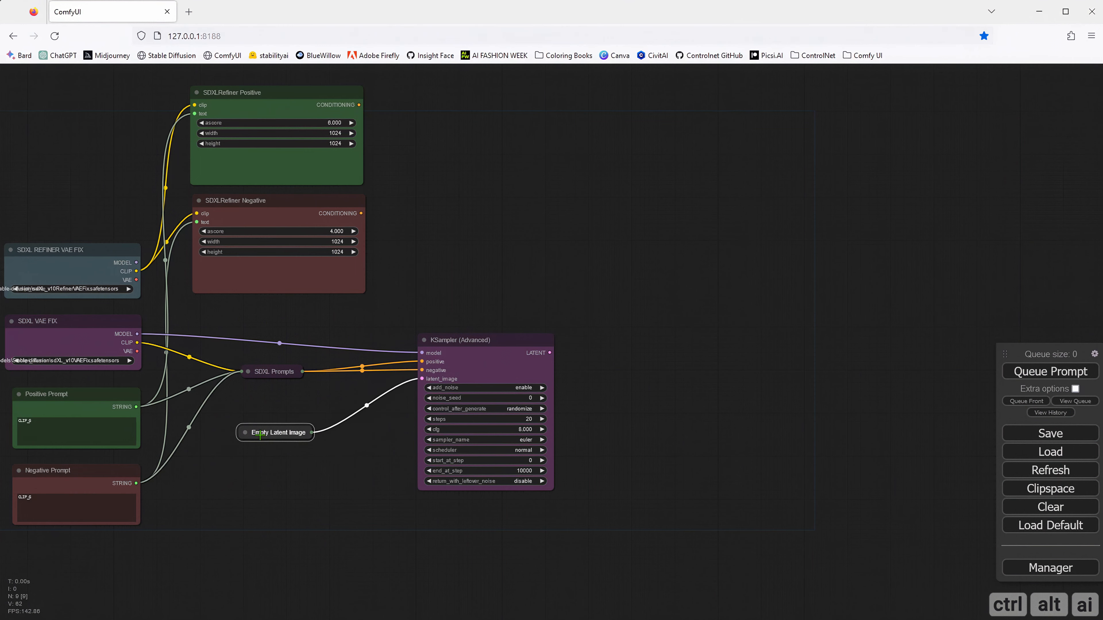
{"action": "left_click", "coordinate": [317, 465]}
- Place a copy of KSampler (Advanced) beside the SDXLRefiner nodes and connect their CONDITIONING outputs to its positive and negative inputs
{"action": "left_click_drag", "start_coordinate": [316, 461], "coordinate": [317, 520]}
{"action": "left_click_drag", "start_coordinate": [414, 310], "coordinate": [411, 358]}
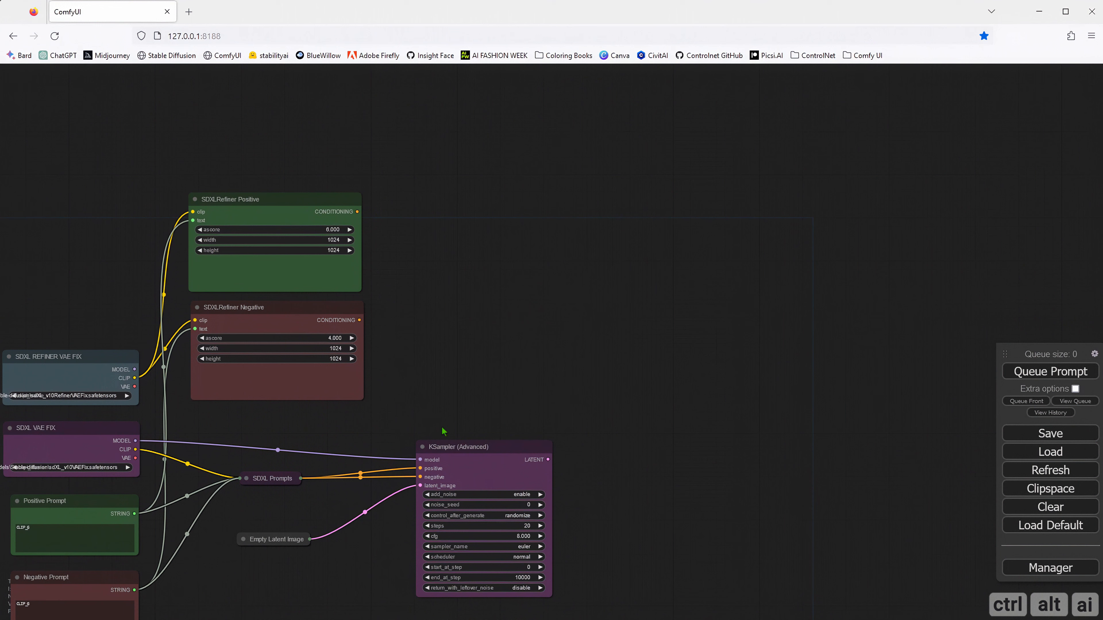
{"action": "left_click", "coordinate": [457, 467]}
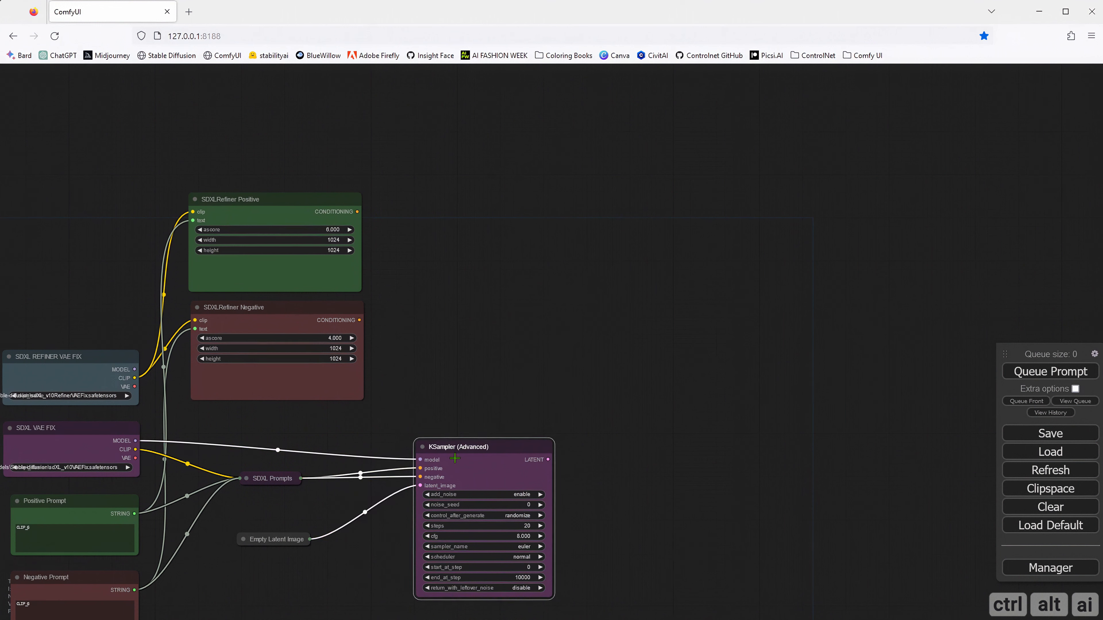
{"action": "key", "text": "alt"}
{"action": "key", "text": "alt"}
{"action": "mouse_move", "coordinate": [457, 471]}
{"action": "left_mouse_down"}
{"action": "mouse_move", "coordinate": [452, 263]}
{"action": "mouse_move", "coordinate": [455, 282]}
{"action": "mouse_move", "coordinate": [386, 324]}
{"action": "left_mouse_up"}
{"action": "left_click", "coordinate": [395, 302]}
{"action": "left_click_drag", "start_coordinate": [353, 249], "coordinate": [415, 320]}
{"action": "left_click_drag", "start_coordinate": [353, 357], "coordinate": [416, 329]}
- Color the copied refiner sampler pale_blue and move the purple base sampler up closer beneath it
{"action": "left_click", "coordinate": [456, 303]}
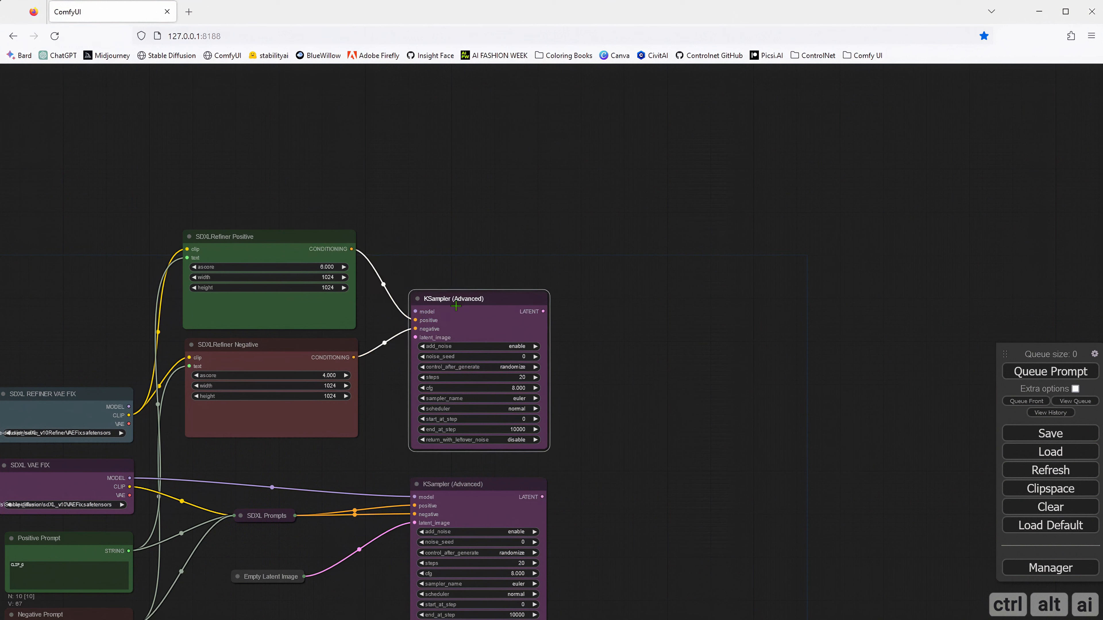
{"action": "right_click", "coordinate": [455, 300]}
{"action": "left_click", "coordinate": [482, 416]}
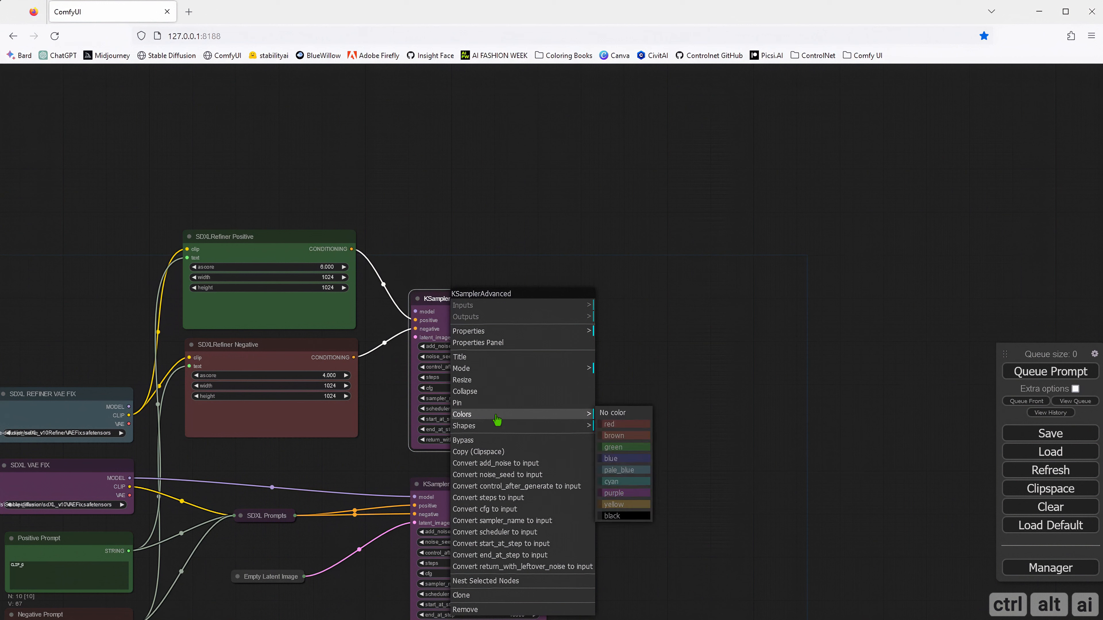
{"action": "left_click", "coordinate": [626, 472]}
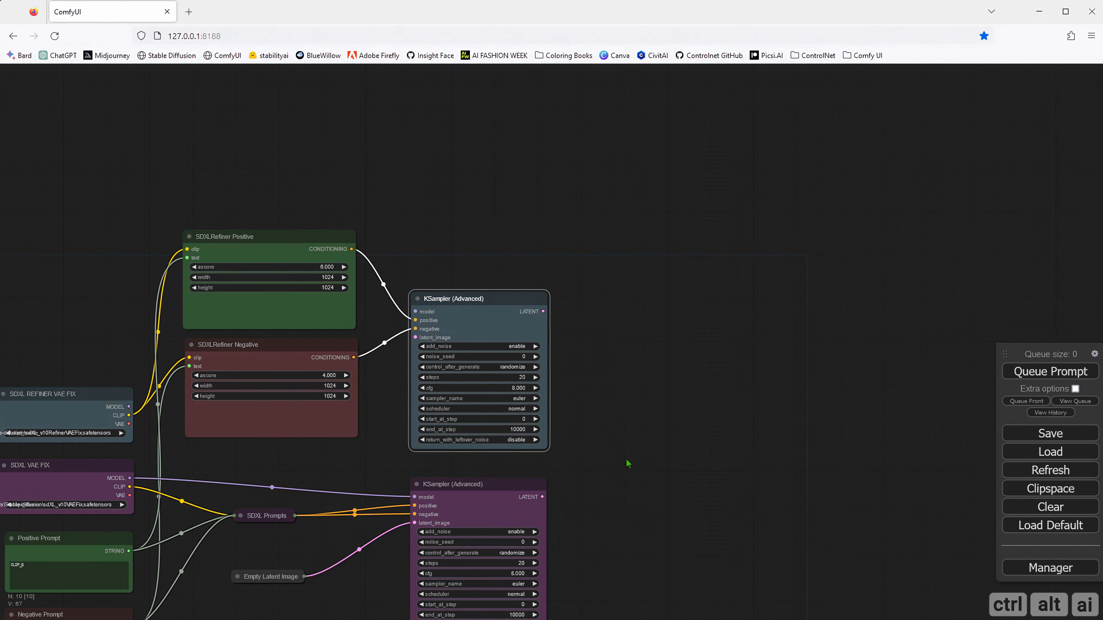
{"action": "left_click", "coordinate": [615, 434]}
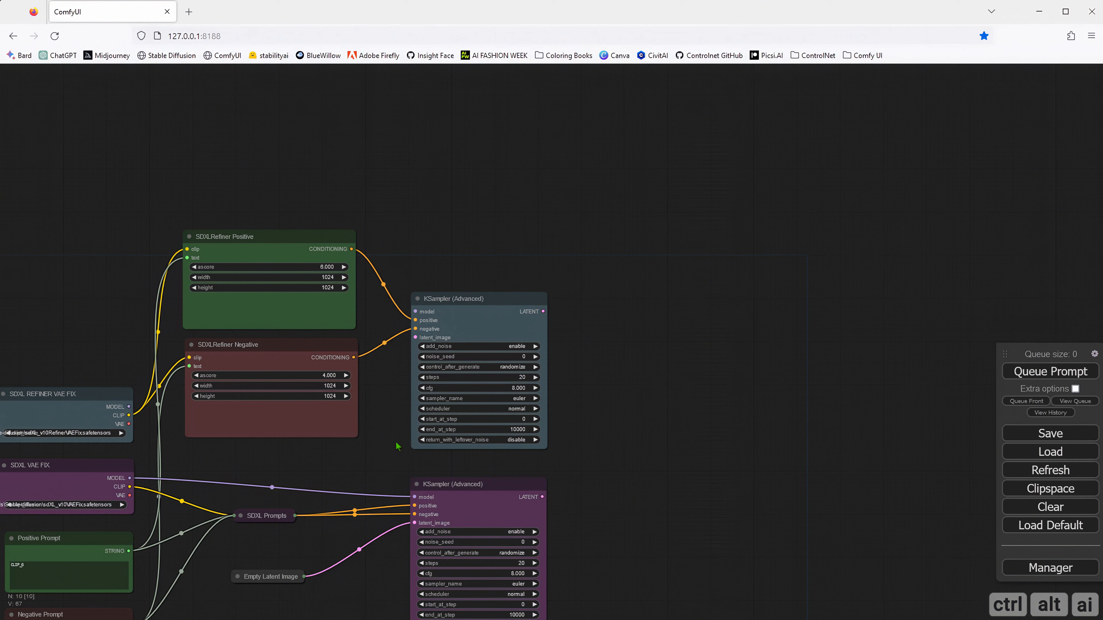
{"action": "left_click_drag", "start_coordinate": [453, 485], "coordinate": [455, 468]}
{"action": "left_click", "coordinate": [369, 455]}
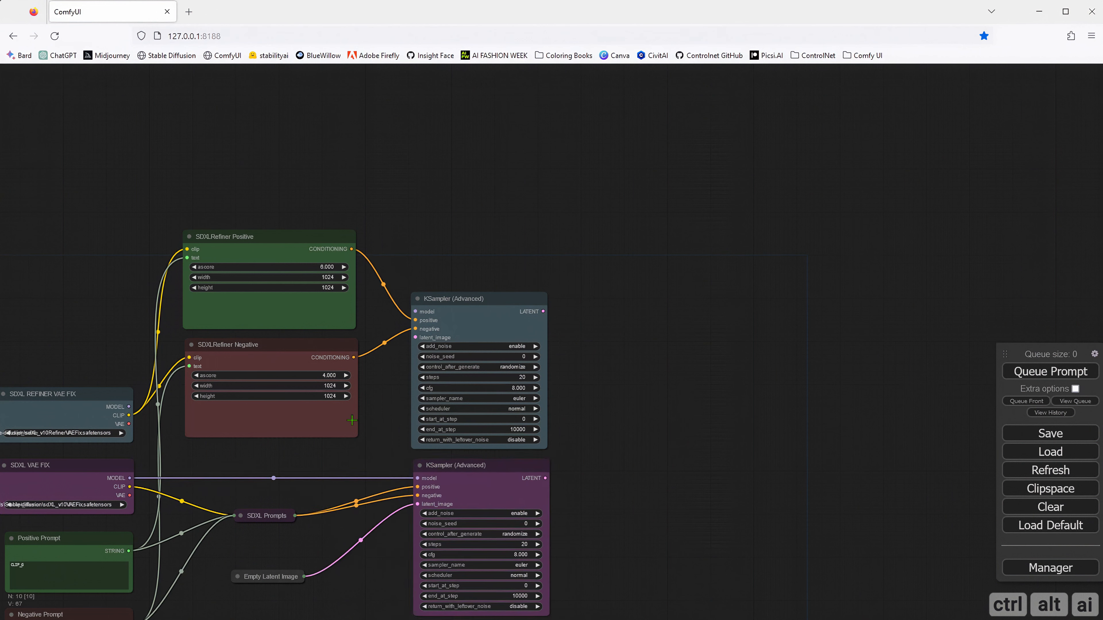
- Nest the SDXLRefiner Positive and SDXLRefiner Negative nodes into a single node named SDXL Refiner Prompts
{"action": "left_click", "coordinate": [252, 352]}
{"action": "left_click", "coordinate": [266, 300], "text": "shift"}
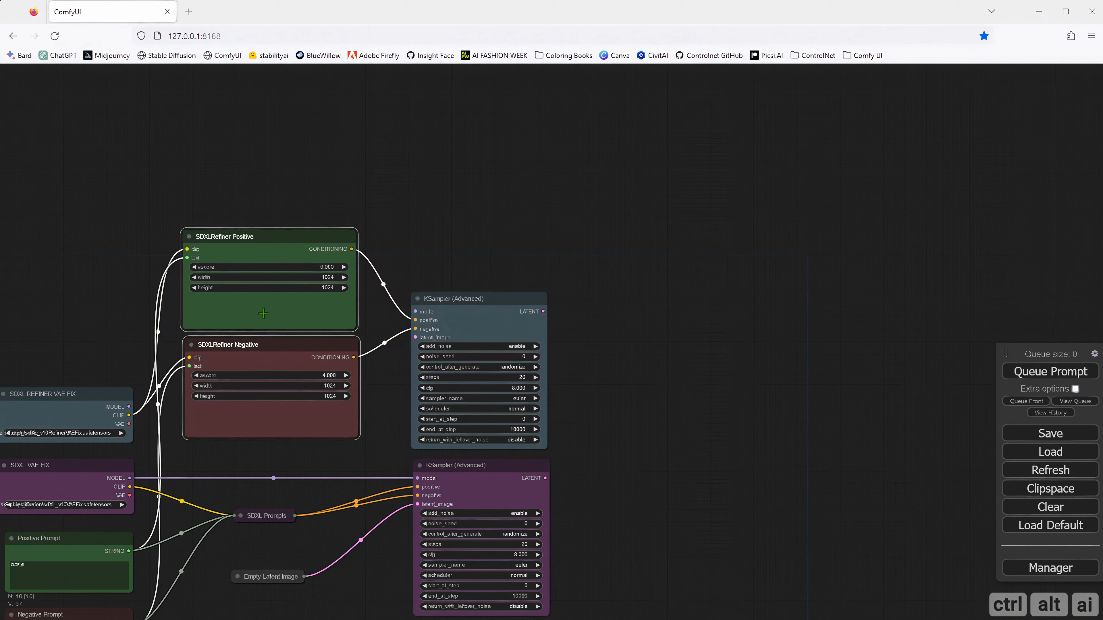
{"action": "right_click", "coordinate": [263, 300]}
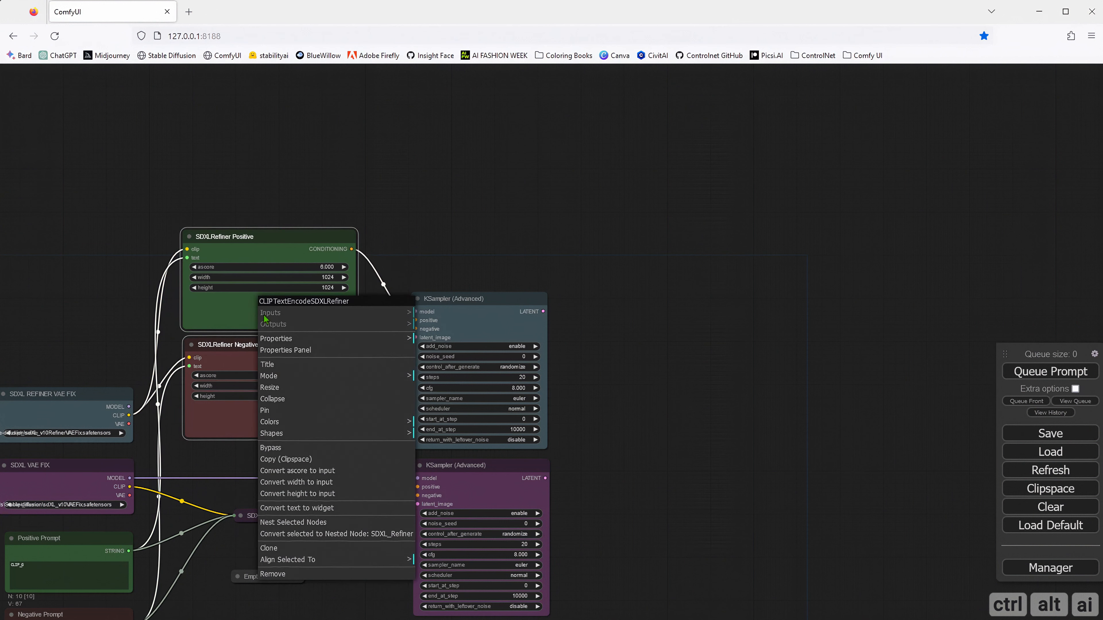
{"action": "left_click", "coordinate": [293, 523]}
{"action": "type", "text": "SDXL Refiner "}
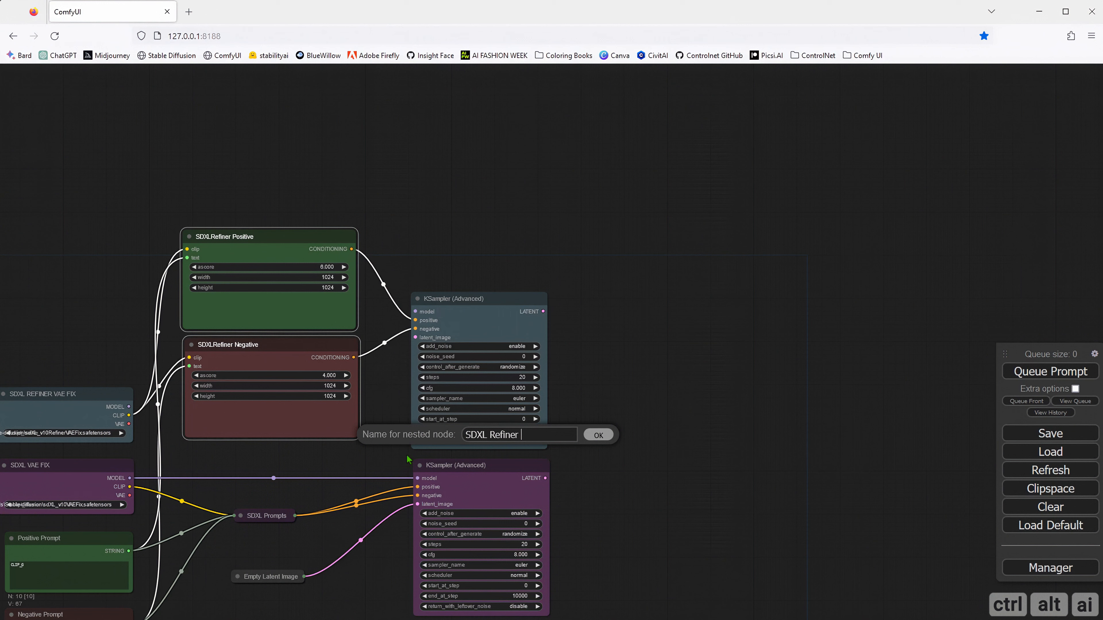
{"action": "type", "text": "Prompts"}
{"action": "key", "text": "Return"}
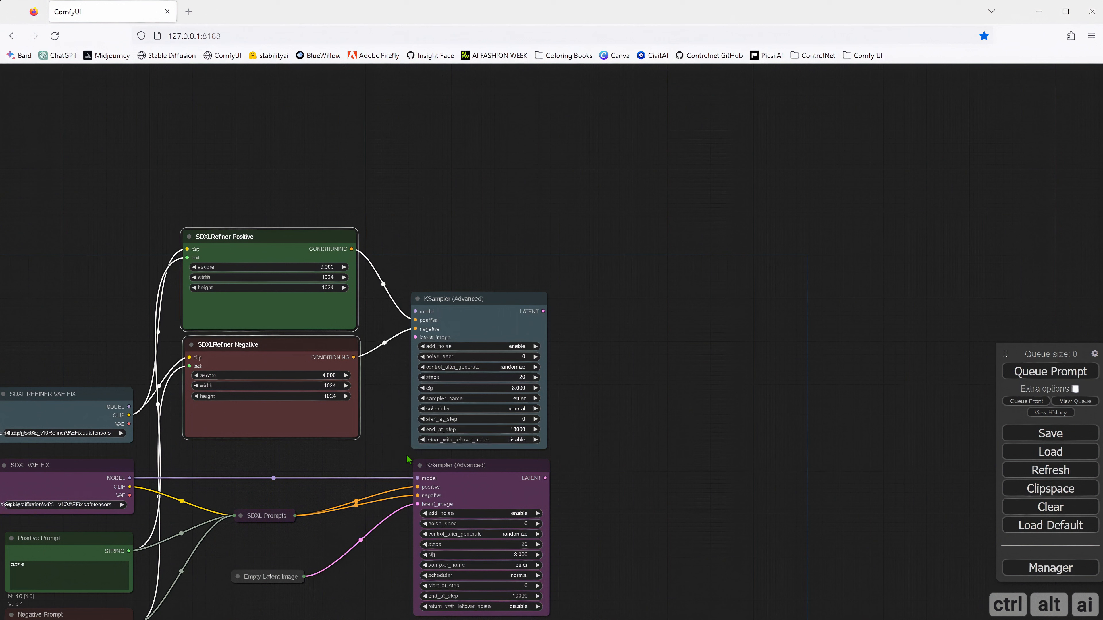
- Color the SDXL Refiner Prompts node pale_blue, collapse it, and place it directly above SDXL Prompts
{"action": "right_click", "coordinate": [241, 309]}
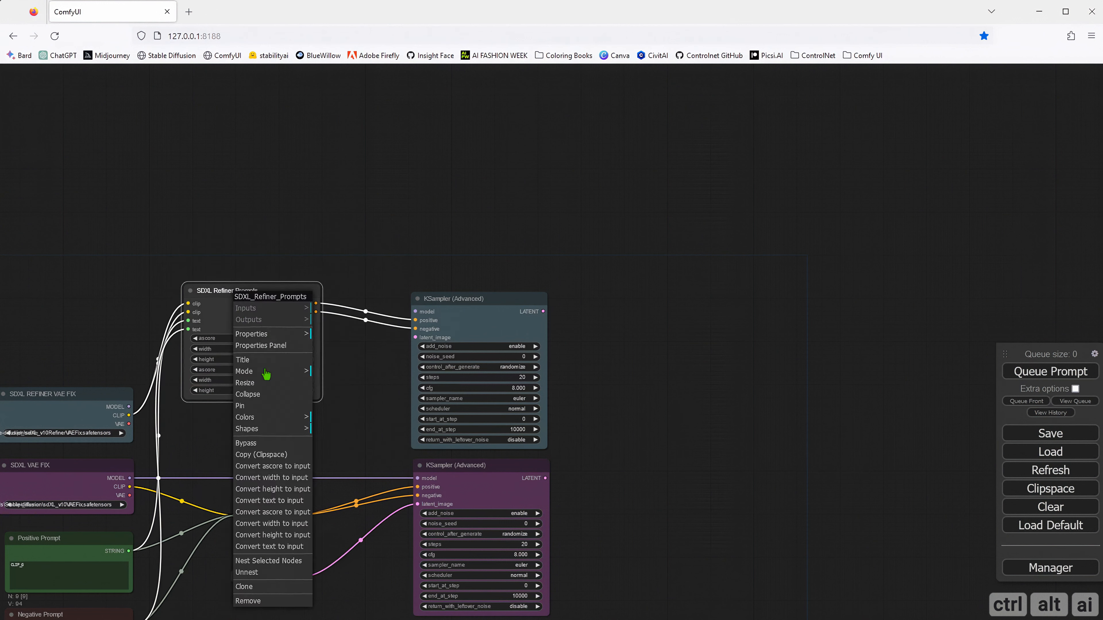
{"action": "left_click", "coordinate": [256, 417]}
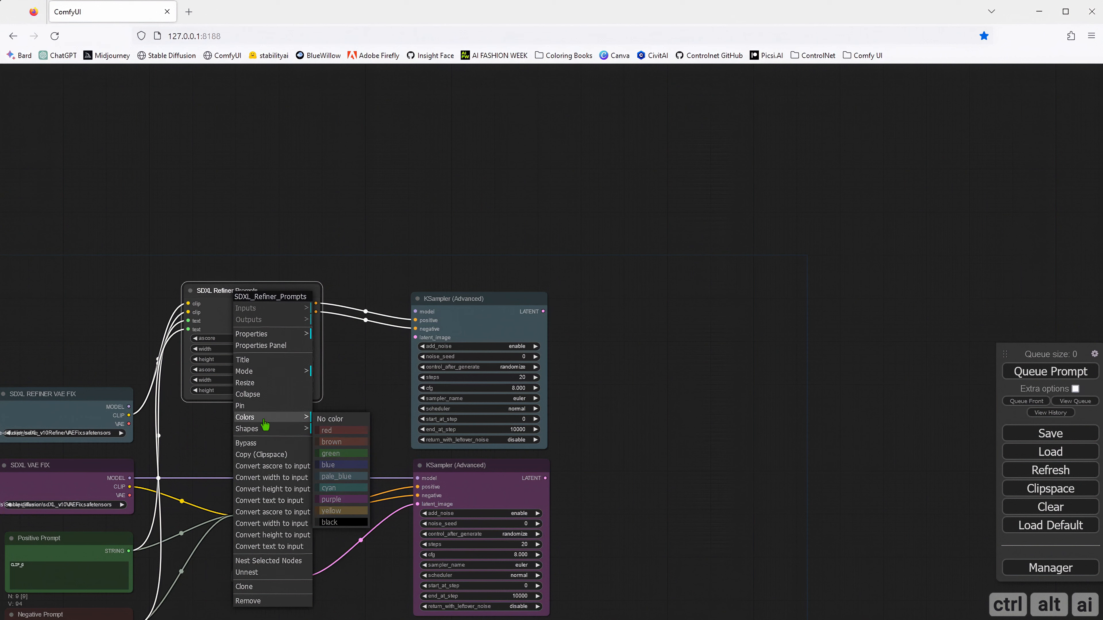
{"action": "left_click", "coordinate": [339, 487]}
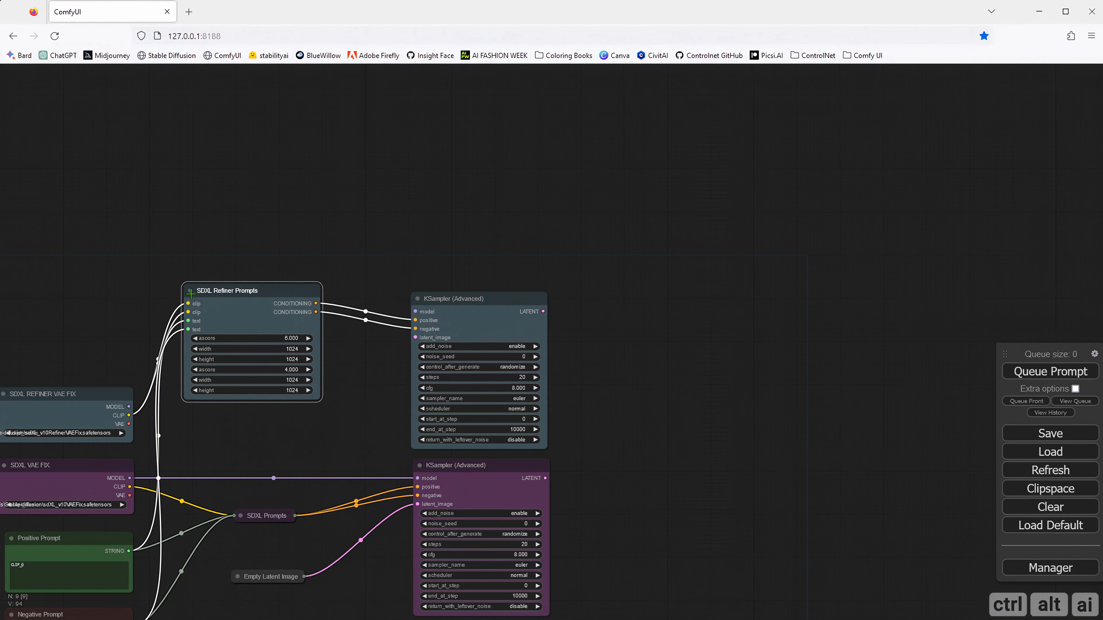
{"action": "left_click", "coordinate": [191, 294]}
{"action": "left_click_drag", "start_coordinate": [241, 291], "coordinate": [259, 495]}
{"action": "left_click", "coordinate": [256, 444]}
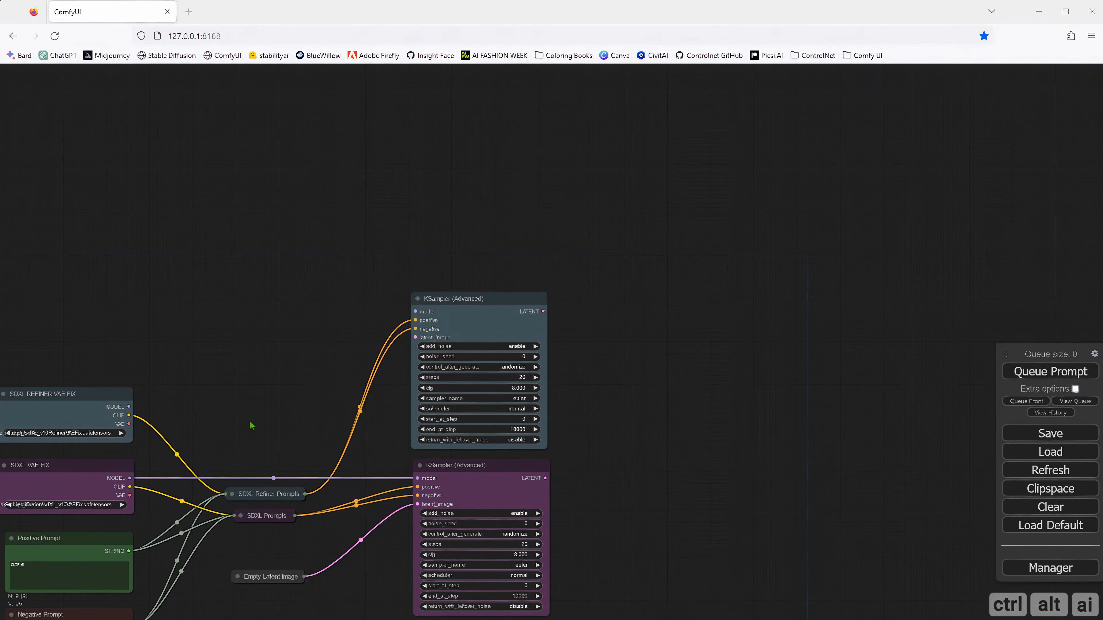
- Arrange the two samplers side by side, with the purple base sampler nearer the prompt nodes and the pale blue refiner sampler to its right
{"action": "left_click_drag", "start_coordinate": [249, 421], "coordinate": [249, 381]}
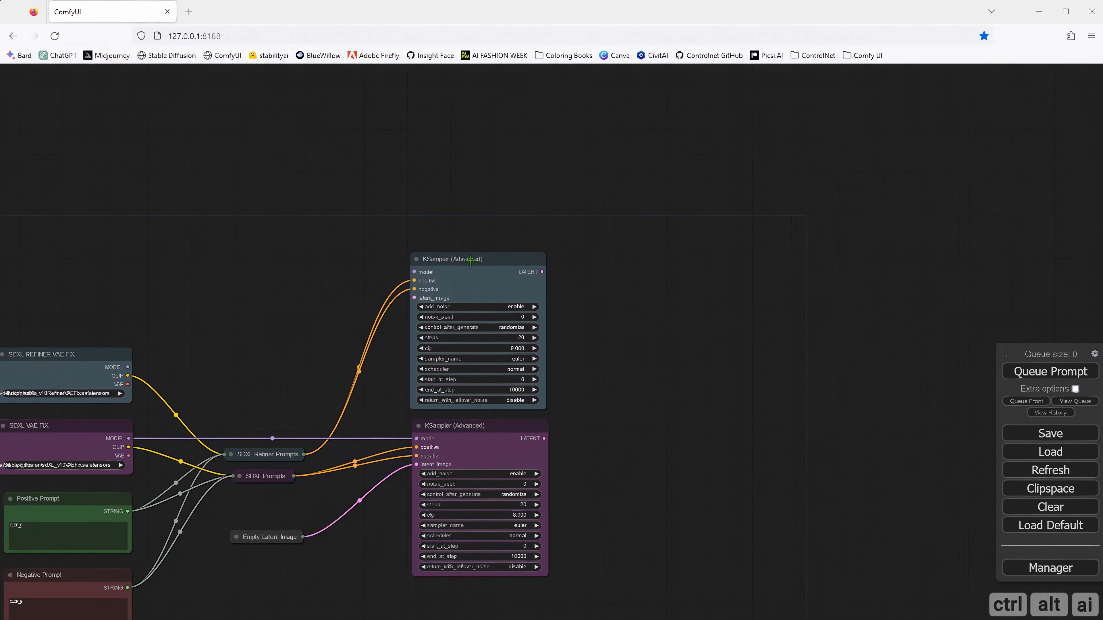
{"action": "left_click_drag", "start_coordinate": [457, 261], "coordinate": [616, 287]}
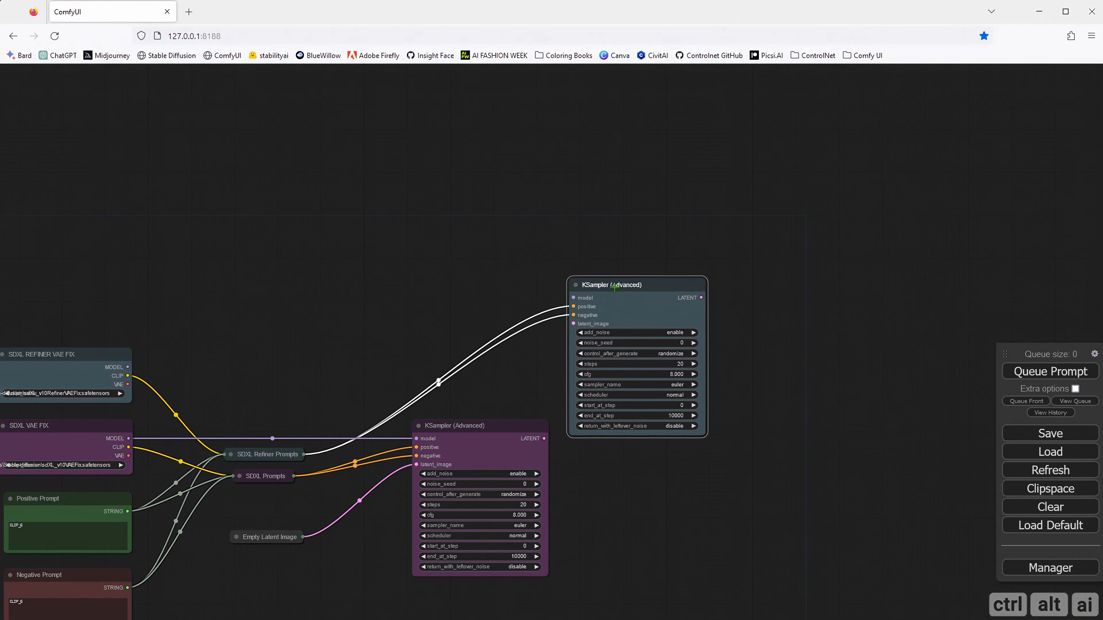
{"action": "left_click_drag", "start_coordinate": [460, 425], "coordinate": [386, 348]}
{"action": "left_click_drag", "start_coordinate": [605, 288], "coordinate": [517, 354]}
{"action": "left_click", "coordinate": [438, 541]}
{"action": "scroll", "coordinate": [437, 539], "scroll_direction": "up", "scroll_amount": 2}
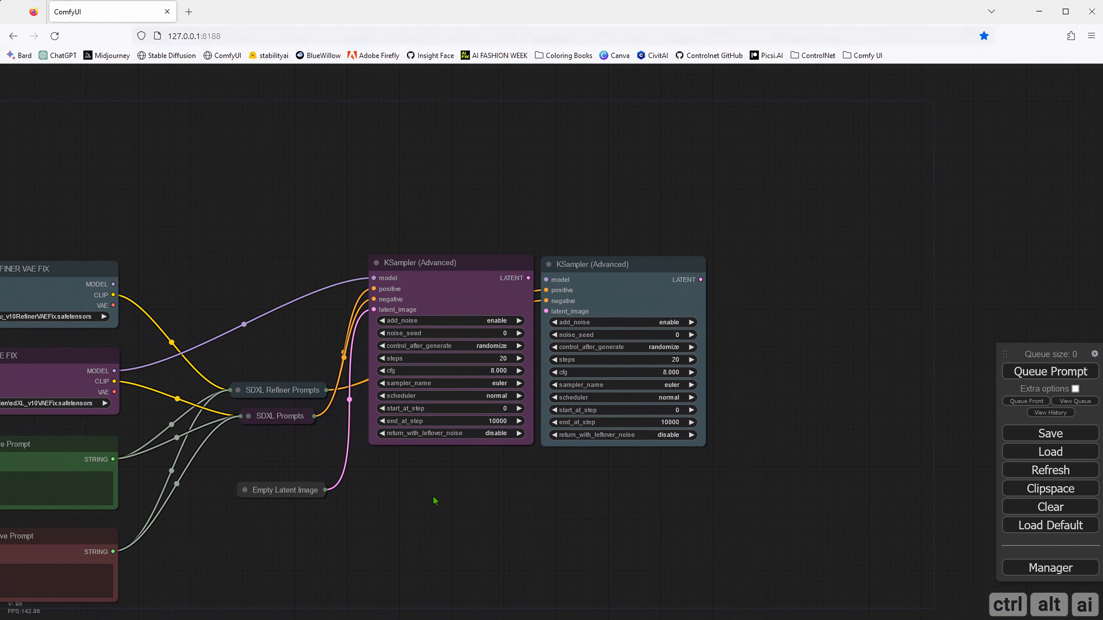
- Align the Negative Prompt node beneath Positive Prompt and resize it to about the same width
{"action": "left_click_drag", "start_coordinate": [411, 520], "coordinate": [479, 520]}
{"action": "left_click_drag", "start_coordinate": [470, 505], "coordinate": [473, 506]}
{"action": "left_click_drag", "start_coordinate": [125, 455], "coordinate": [118, 449]}
{"action": "left_click_drag", "start_coordinate": [171, 493], "coordinate": [116, 530]}
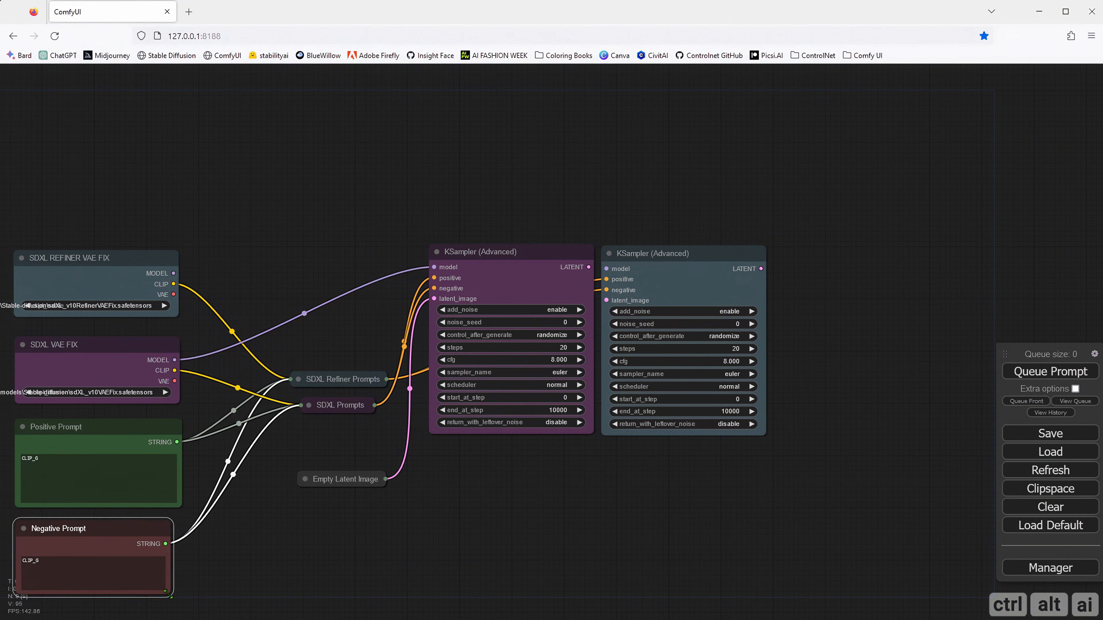
{"action": "left_click_drag", "start_coordinate": [171, 597], "coordinate": [183, 606]}
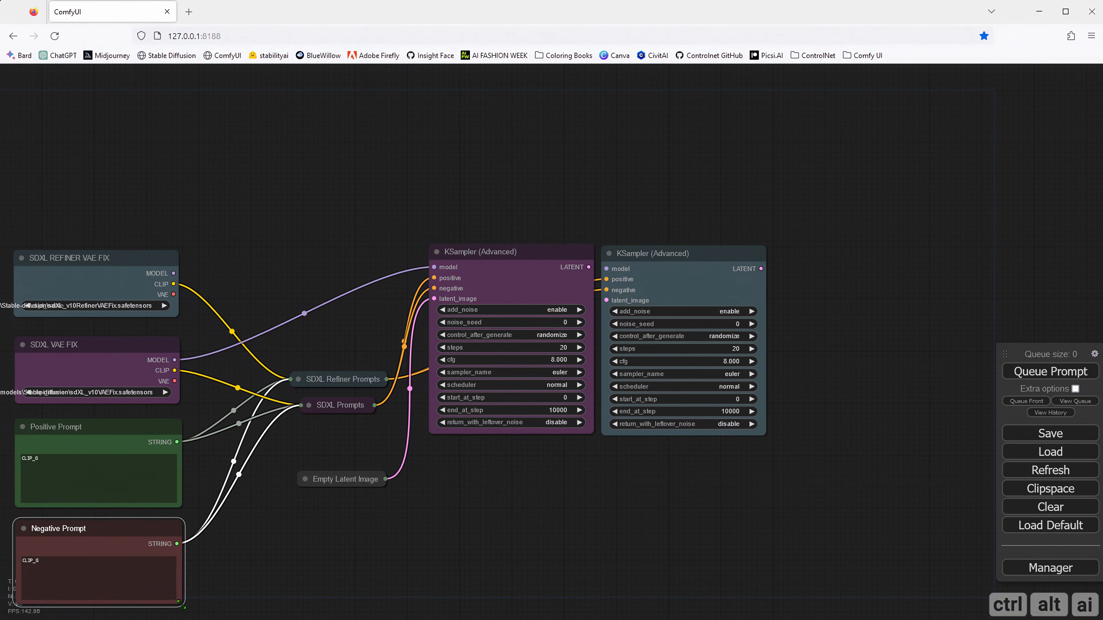
{"action": "left_click", "coordinate": [331, 579]}
{"action": "left_click_drag", "start_coordinate": [396, 567], "coordinate": [446, 522]}
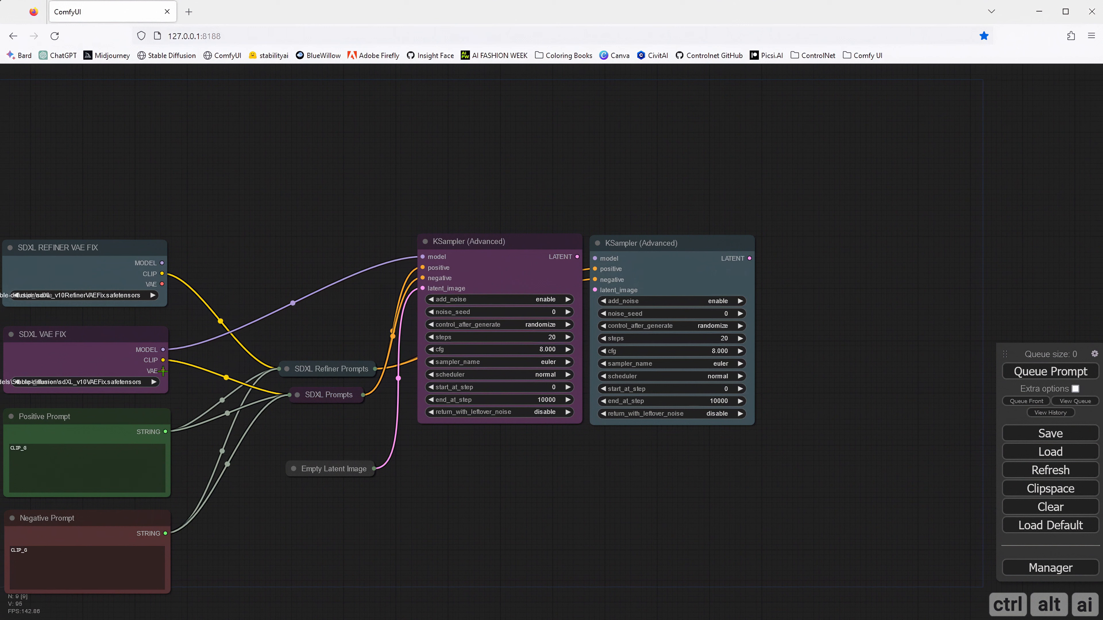
- Add a VAE Decode node from the SDXL VAE FIX VAE output below the base sampler, and space the refiner sampler further right
{"action": "left_click_drag", "start_coordinate": [163, 371], "coordinate": [283, 549]}
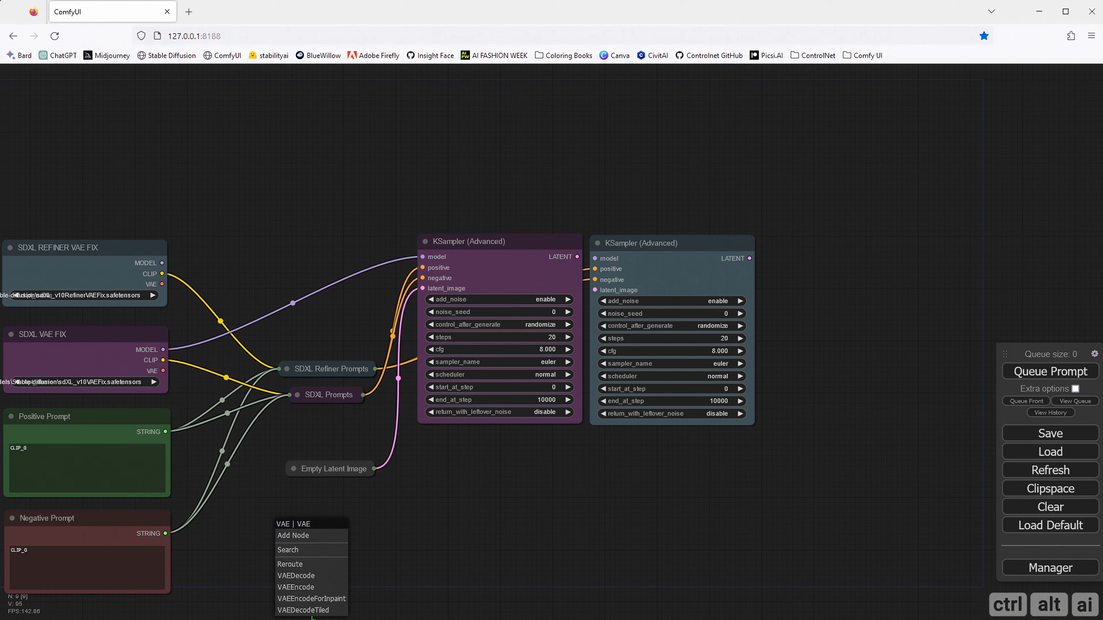
{"action": "left_click", "coordinate": [304, 575]}
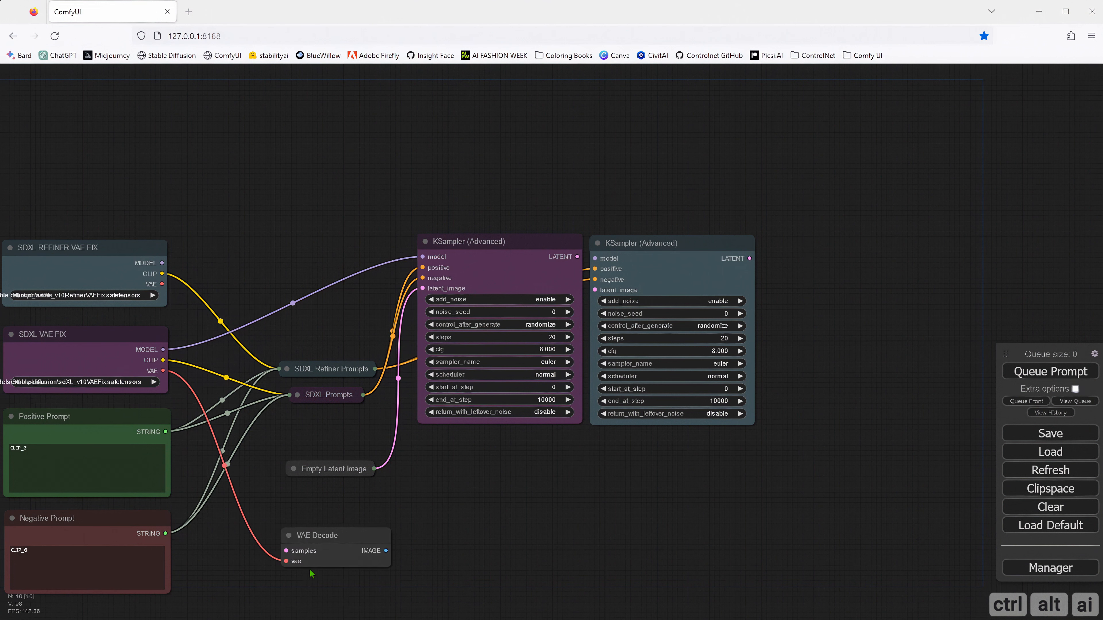
{"action": "mouse_move", "coordinate": [324, 533]}
{"action": "left_mouse_down"}
{"action": "mouse_move", "coordinate": [643, 144]}
{"action": "mouse_move", "coordinate": [770, 150]}
{"action": "mouse_move", "coordinate": [800, 179]}
{"action": "mouse_move", "coordinate": [654, 197]}
{"action": "mouse_move", "coordinate": [430, 524]}
{"action": "mouse_move", "coordinate": [452, 537]}
{"action": "mouse_move", "coordinate": [322, 537]}
{"action": "left_mouse_up"}
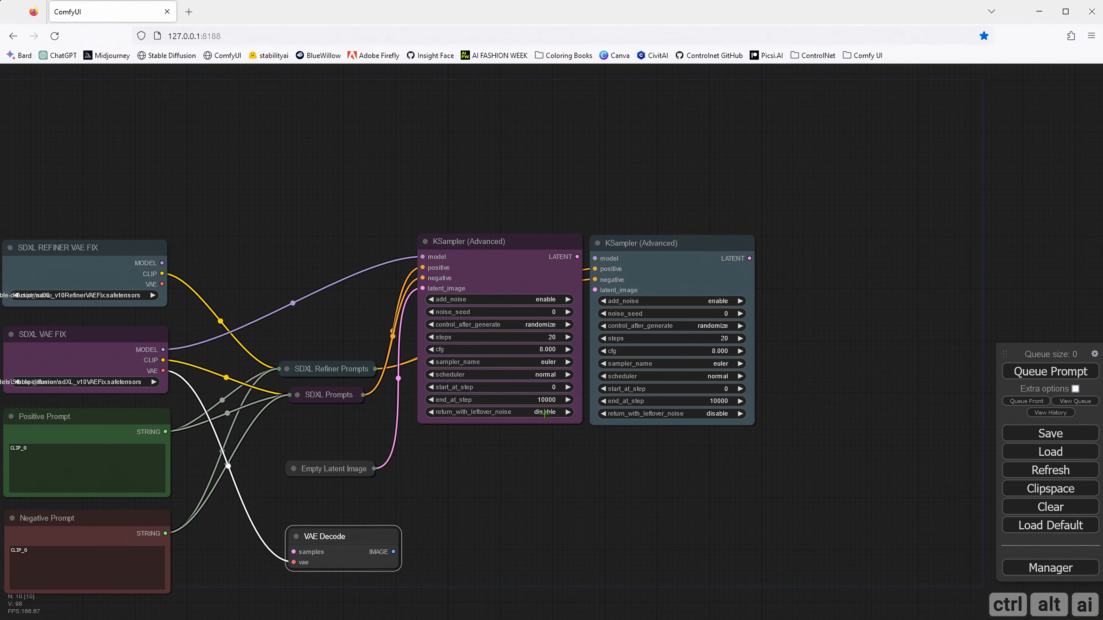
{"action": "left_click_drag", "start_coordinate": [643, 250], "coordinate": [680, 244]}
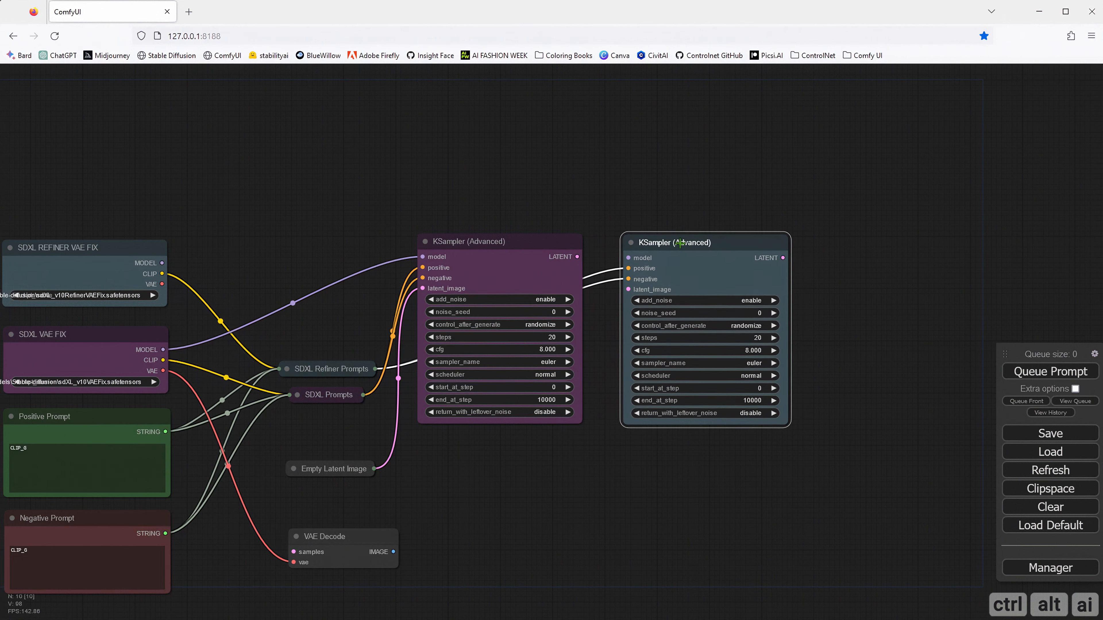
{"action": "left_click_drag", "start_coordinate": [330, 541], "coordinate": [478, 539]}
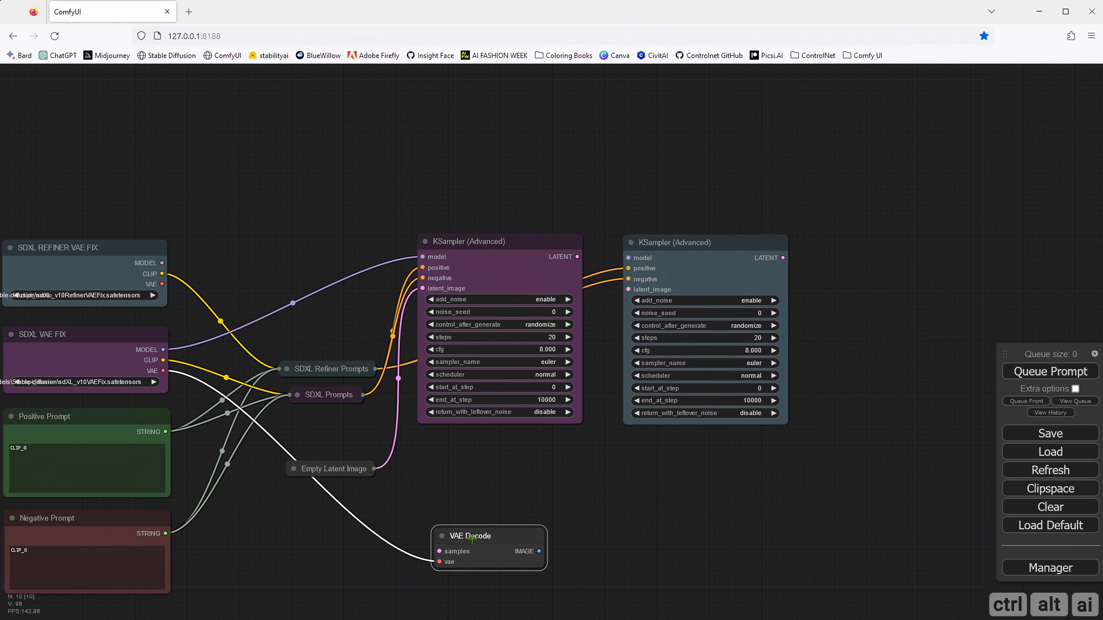
- Color the VAE Decode node below the base sampler purple
{"action": "right_click", "coordinate": [472, 539]}
{"action": "left_click", "coordinate": [482, 532]}
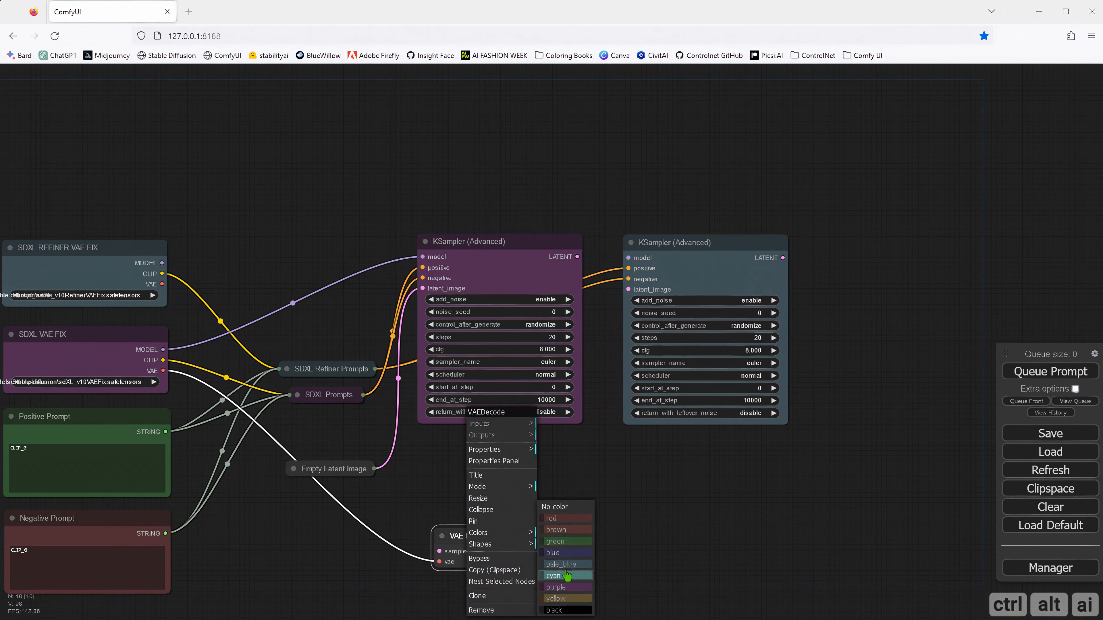
{"action": "left_click", "coordinate": [564, 587]}
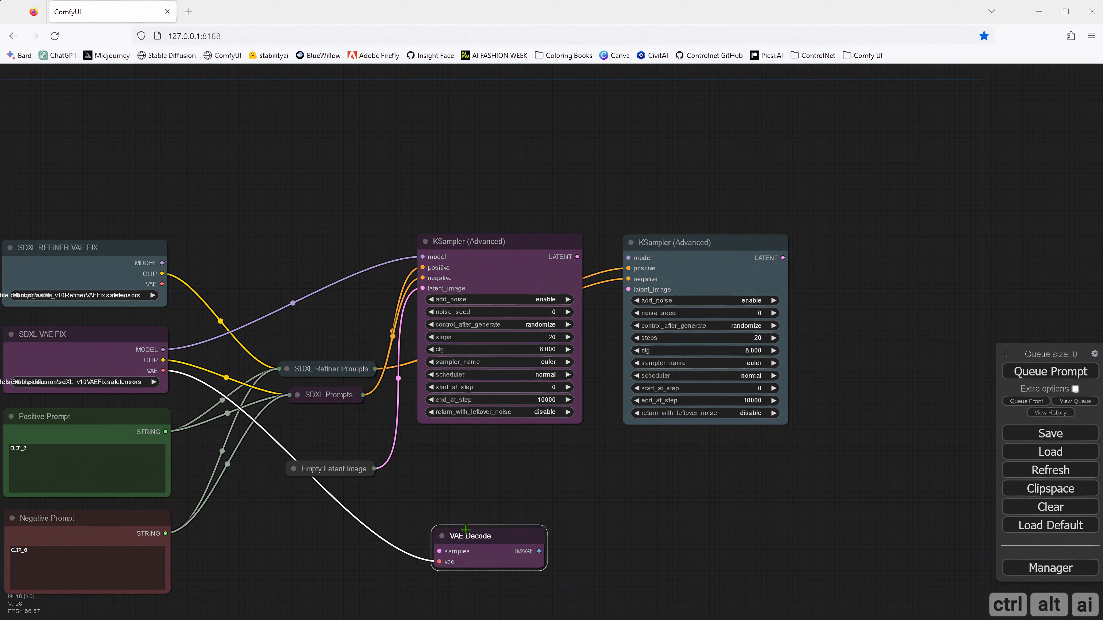
- Connect the base sampler's LATENT output to the purple VAE Decode's samples input and move the decoder slightly closer beneath the sampler
{"action": "left_click_drag", "start_coordinate": [440, 551], "coordinate": [420, 288]}
{"action": "key", "text": "ctrl+z"}
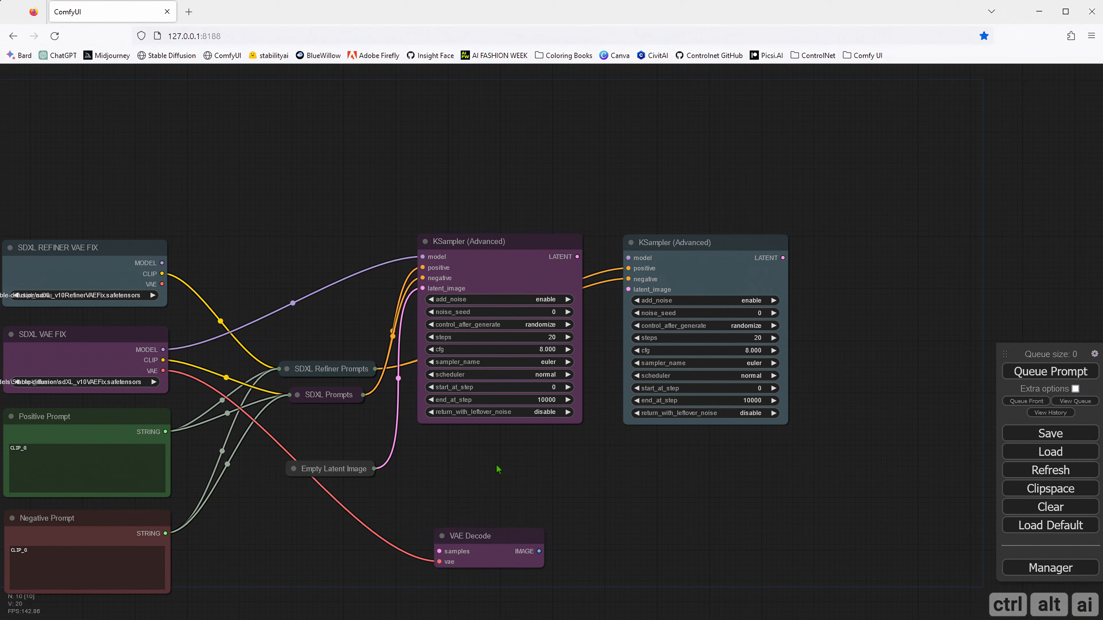
{"action": "left_click_drag", "start_coordinate": [439, 551], "coordinate": [578, 258]}
{"action": "left_click_drag", "start_coordinate": [452, 537], "coordinate": [451, 523]}
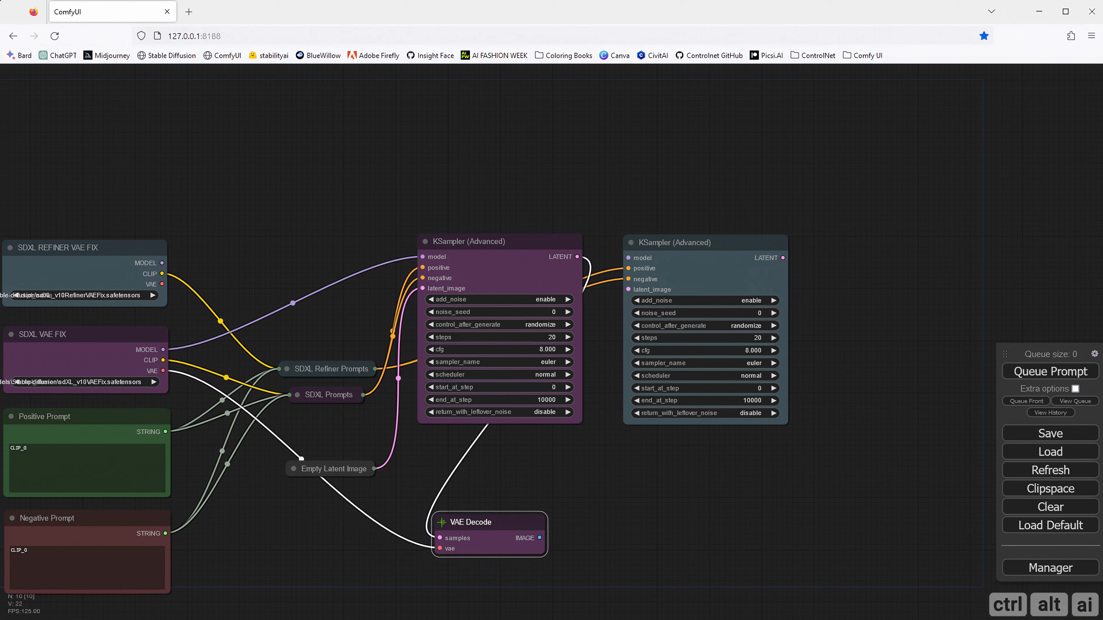
{"action": "left_click", "coordinate": [442, 522]}
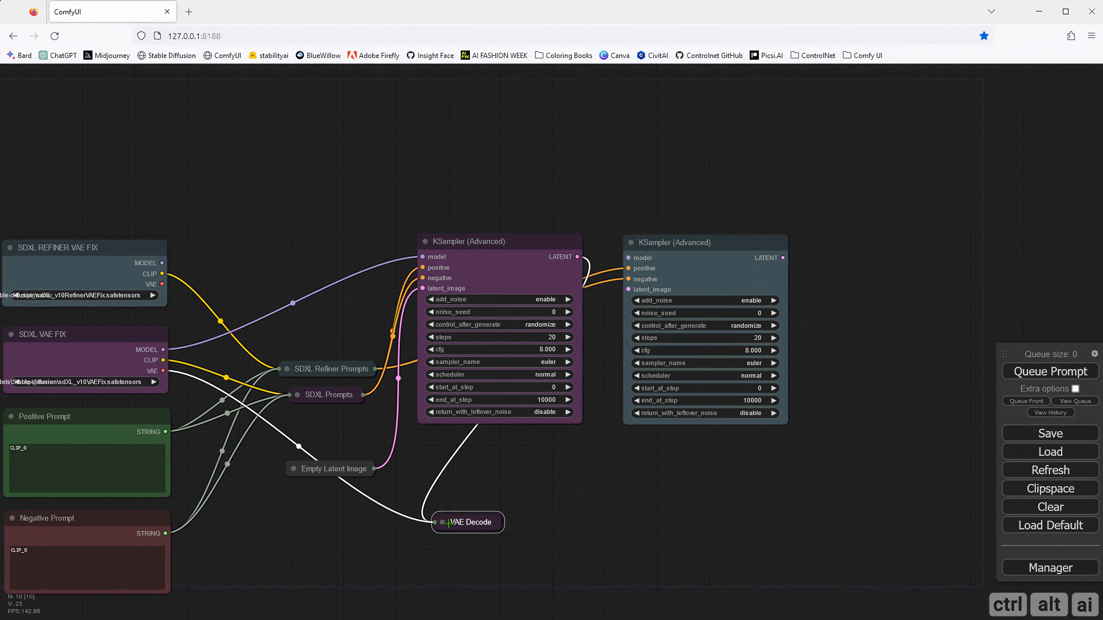
{"action": "left_click", "coordinate": [443, 523]}
{"action": "left_click_drag", "start_coordinate": [464, 523], "coordinate": [470, 512]}
- Feed the refiner sampler by linking the base sampler's LATENT to its latent_image and the SDXL REFINER VAE FIX MODEL to its model input
{"action": "left_click_drag", "start_coordinate": [577, 256], "coordinate": [628, 290]}
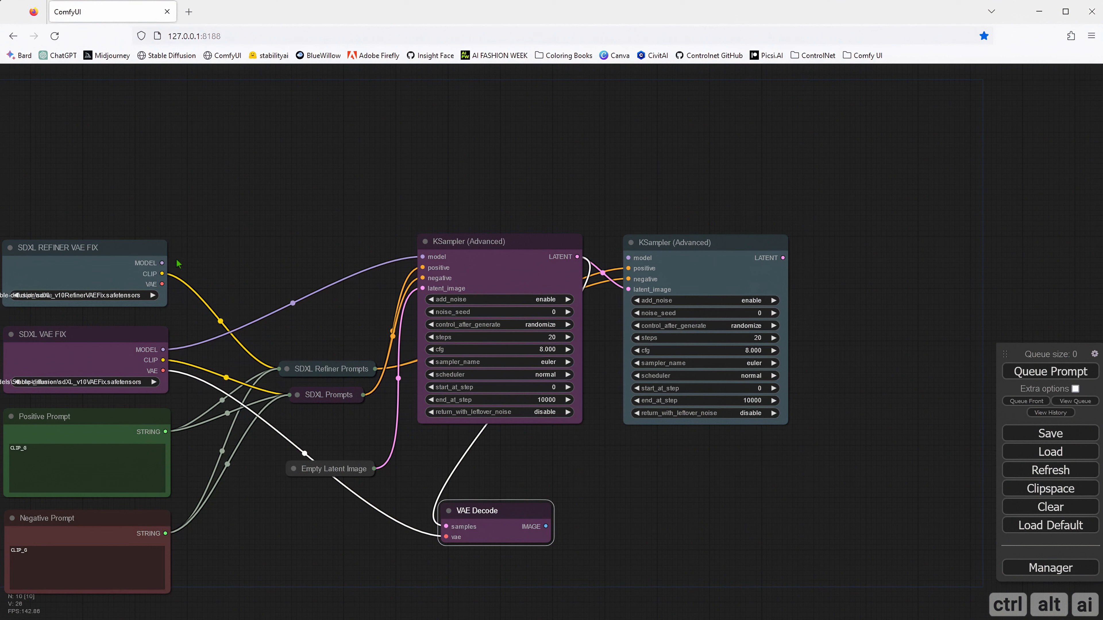
{"action": "left_click_drag", "start_coordinate": [162, 263], "coordinate": [630, 258]}
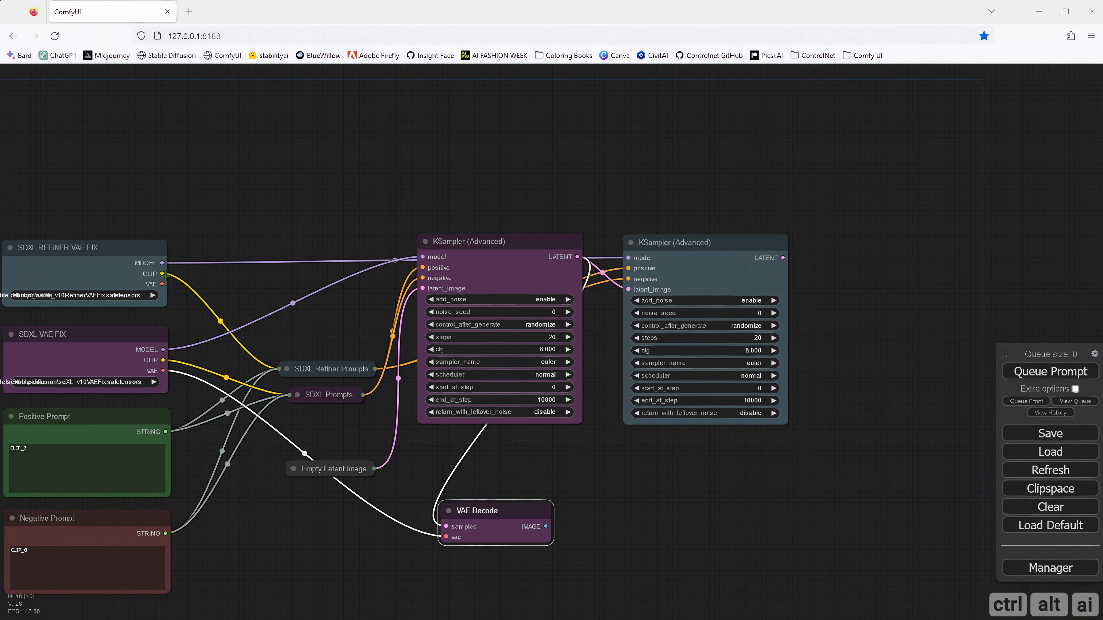
- Add a second VAE Decode from the SDXL REFINER VAE FIX VAE output and connect its samples input to the refiner sampler's LATENT
{"action": "left_click_drag", "start_coordinate": [162, 284], "coordinate": [636, 514]}
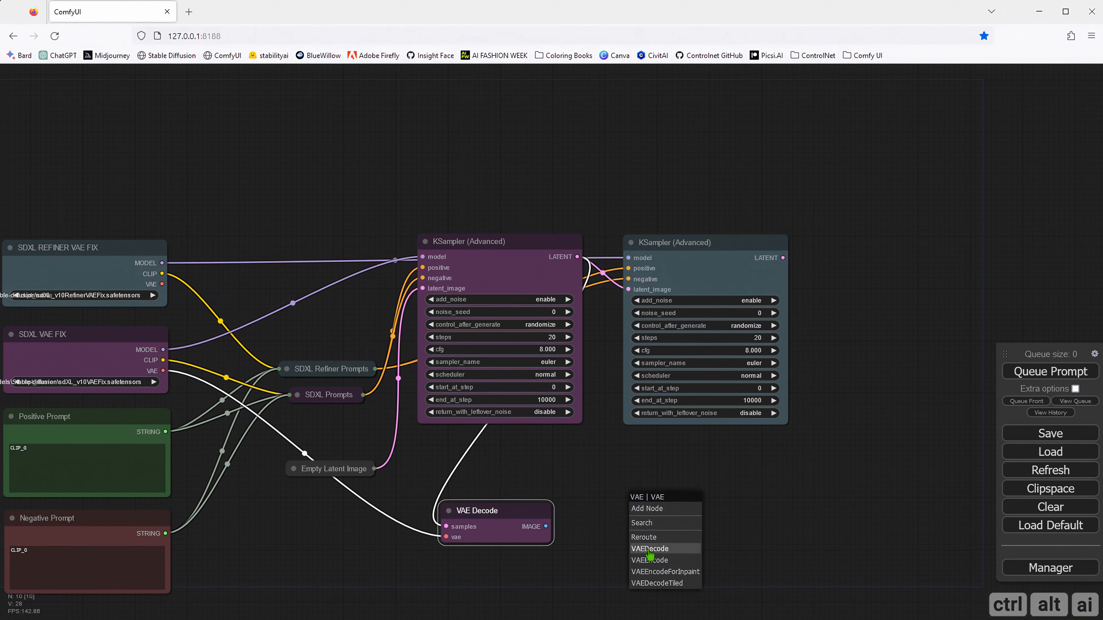
{"action": "left_click", "coordinate": [650, 548]}
{"action": "left_click_drag", "start_coordinate": [665, 501], "coordinate": [784, 257]}
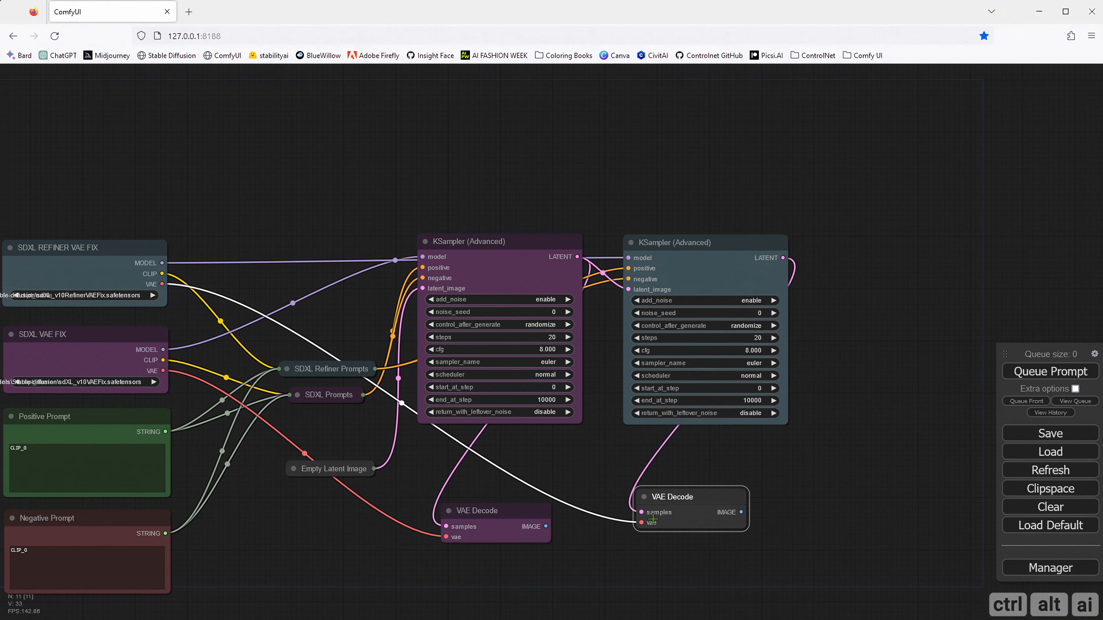
- Color the refiner's VAE Decode node pale_blue
{"action": "right_click", "coordinate": [658, 497]}
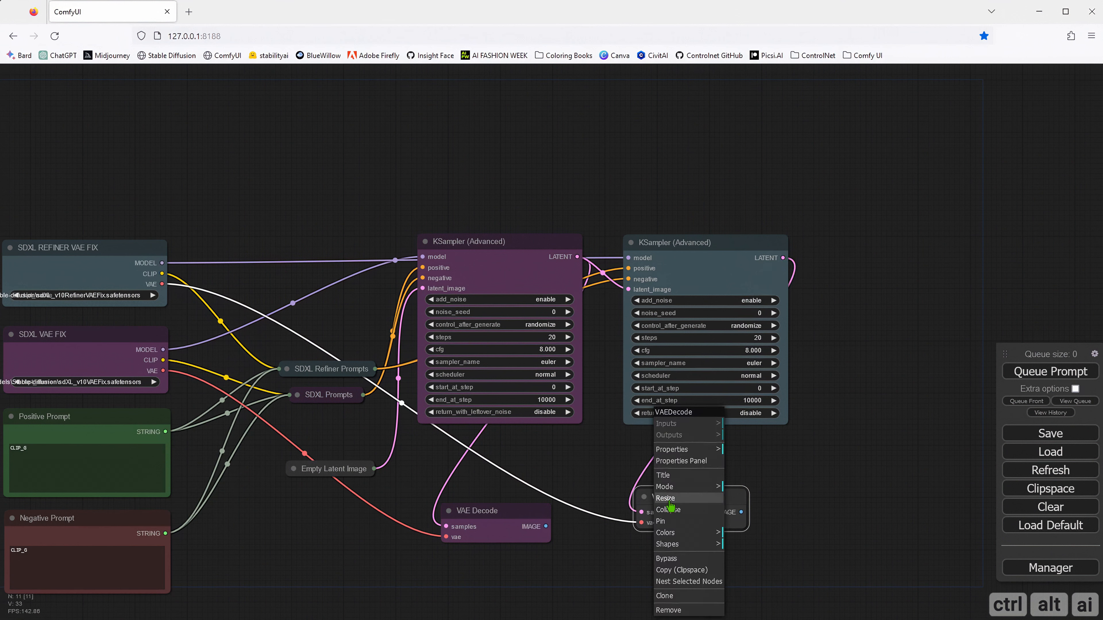
{"action": "left_click", "coordinate": [677, 487]}
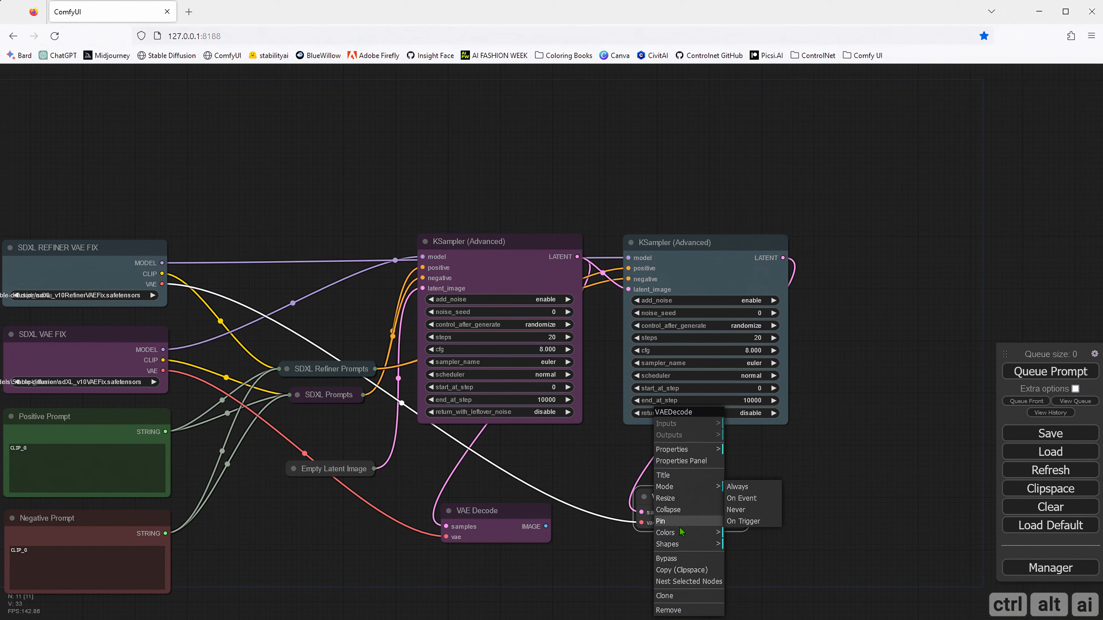
{"action": "left_click", "coordinate": [684, 533]}
{"action": "left_click", "coordinate": [750, 565]}
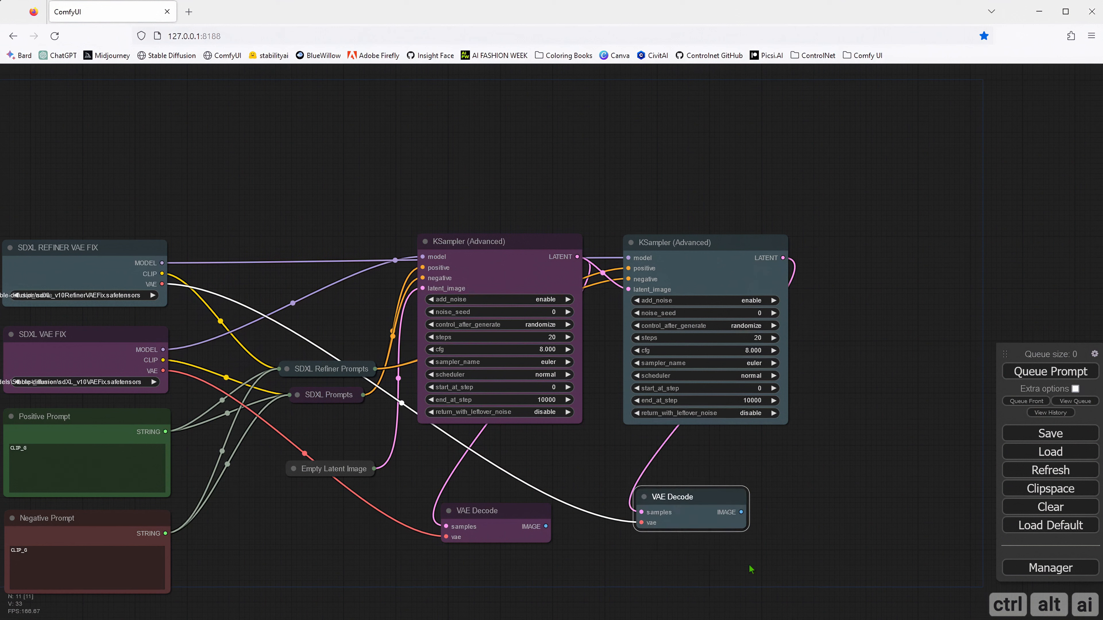
- Position each VAE Decode node directly beneath its matching sampler, keeping both decoders level with each other
{"action": "left_click", "coordinate": [643, 497]}
{"action": "left_click_drag", "start_coordinate": [653, 497], "coordinate": [674, 478]}
{"action": "left_click", "coordinate": [666, 479]}
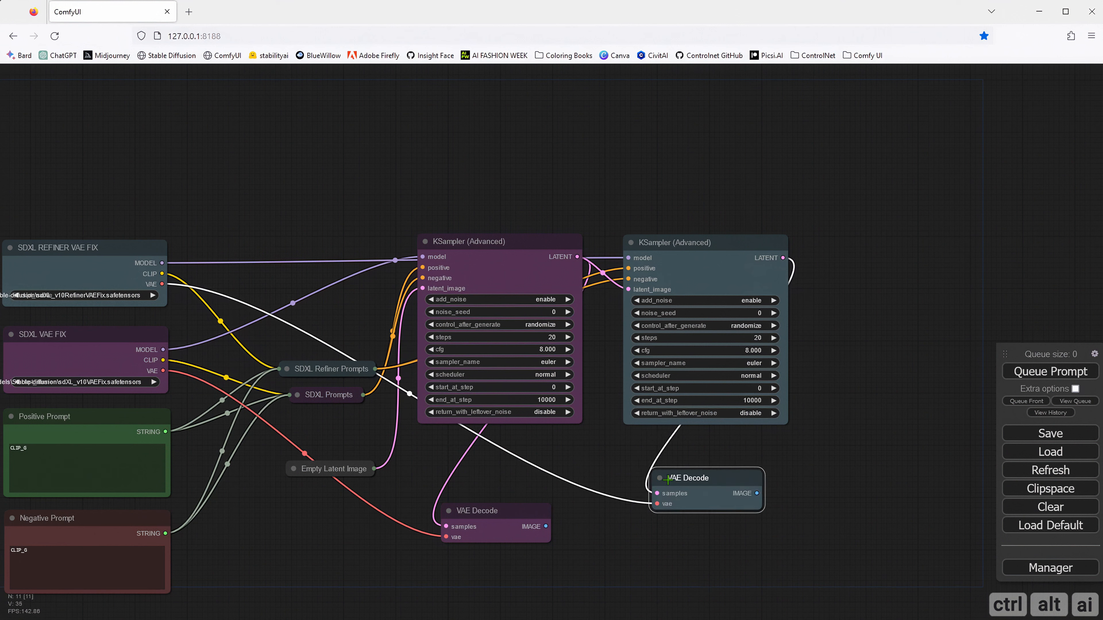
{"action": "left_click_drag", "start_coordinate": [501, 513], "coordinate": [480, 466]}
{"action": "left_click_drag", "start_coordinate": [652, 483], "coordinate": [659, 456]}
{"action": "left_click_drag", "start_coordinate": [492, 470], "coordinate": [494, 441]}
{"action": "left_click_drag", "start_coordinate": [698, 454], "coordinate": [705, 445]}
{"action": "left_click", "coordinate": [582, 469]}
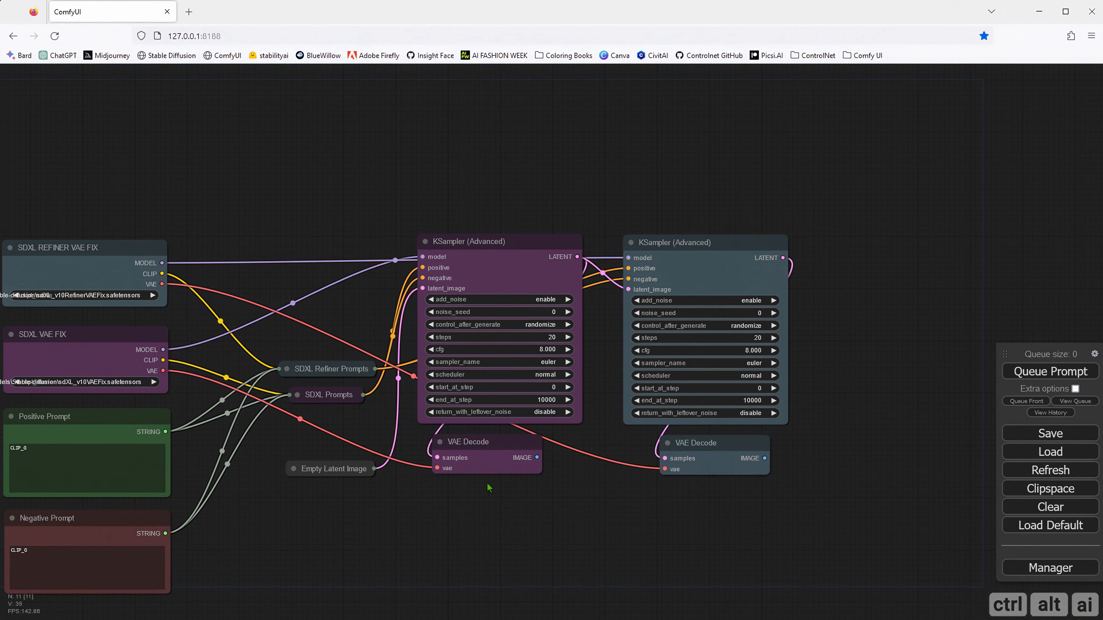
- Move the collapsed Empty Latent Image node clear of the purple VAE Decode and nudge SDXL Prompts slightly left
{"action": "left_click", "coordinate": [294, 469]}
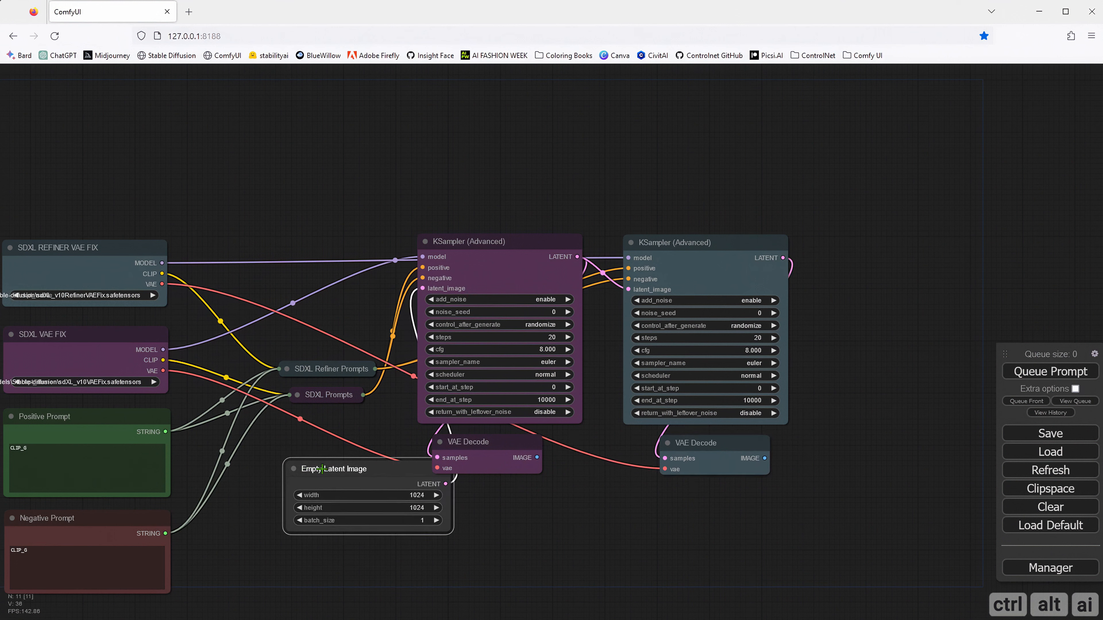
{"action": "left_click_drag", "start_coordinate": [322, 469], "coordinate": [276, 456]}
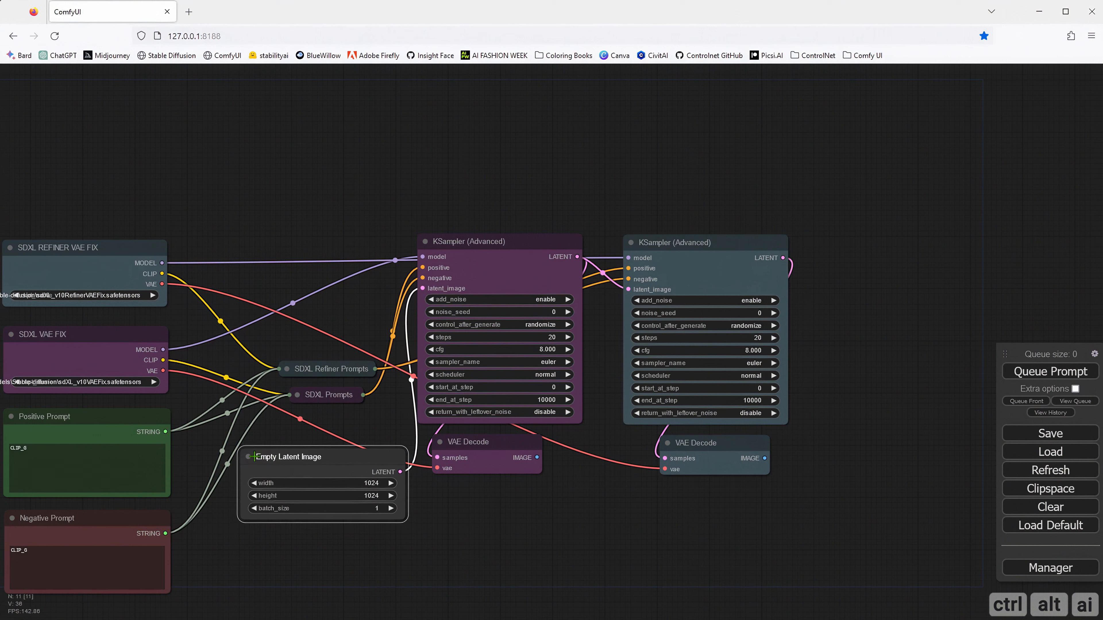
{"action": "left_click", "coordinate": [248, 457]}
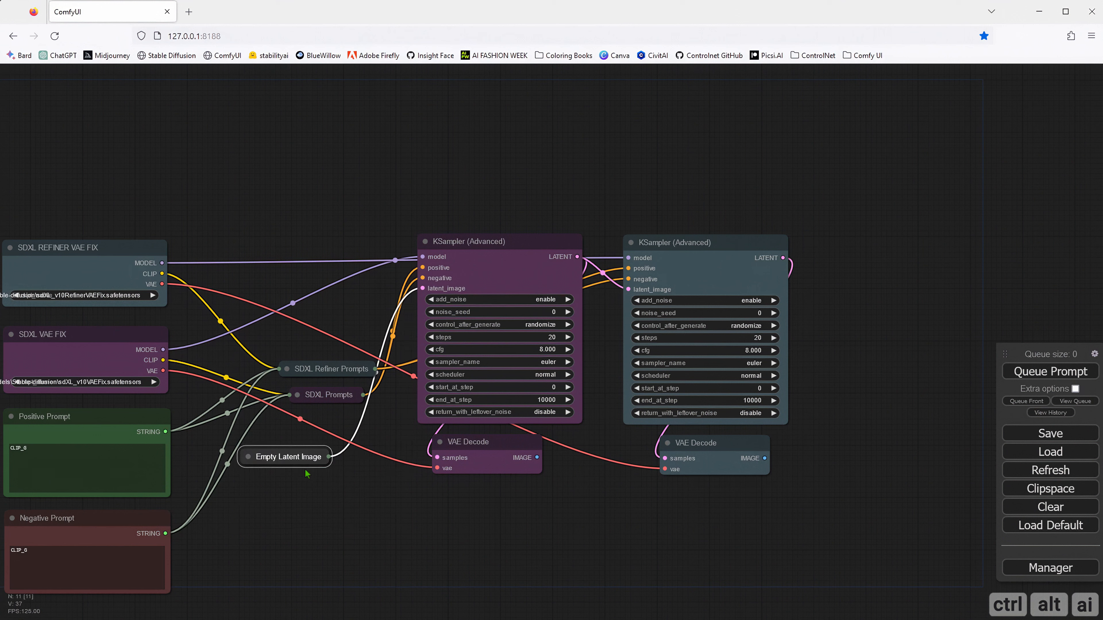
{"action": "left_click_drag", "start_coordinate": [320, 399], "coordinate": [316, 399]}
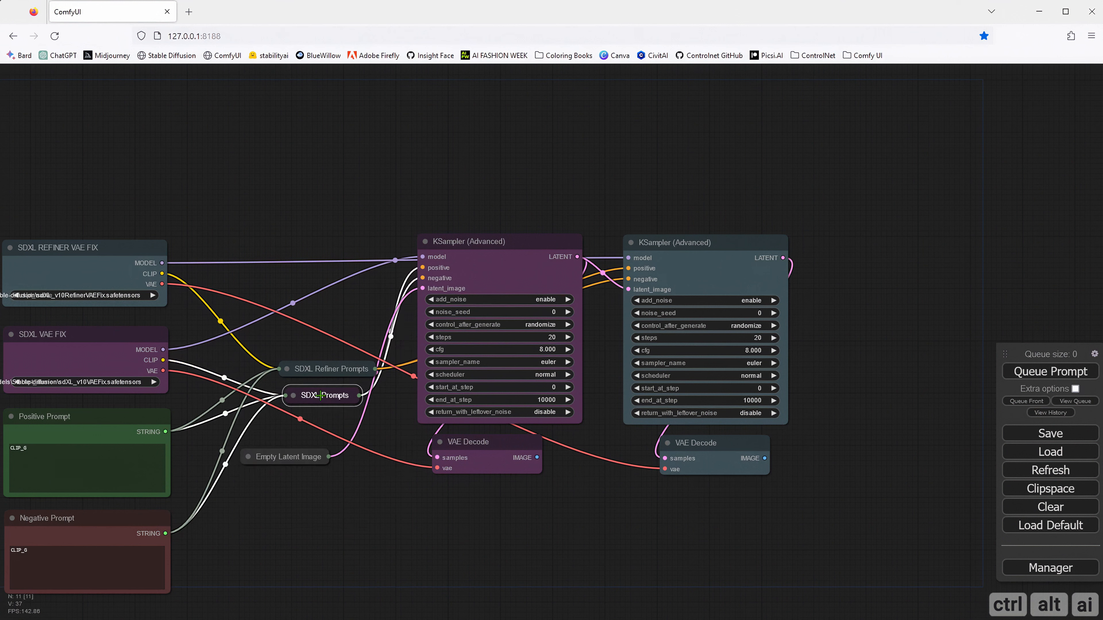
{"action": "left_click_drag", "start_coordinate": [278, 456], "coordinate": [293, 455]}
- Set return_with_leftover_noise to enable on the purple base sampler
{"action": "scroll", "coordinate": [385, 463], "scroll_direction": "up", "scroll_amount": 3}
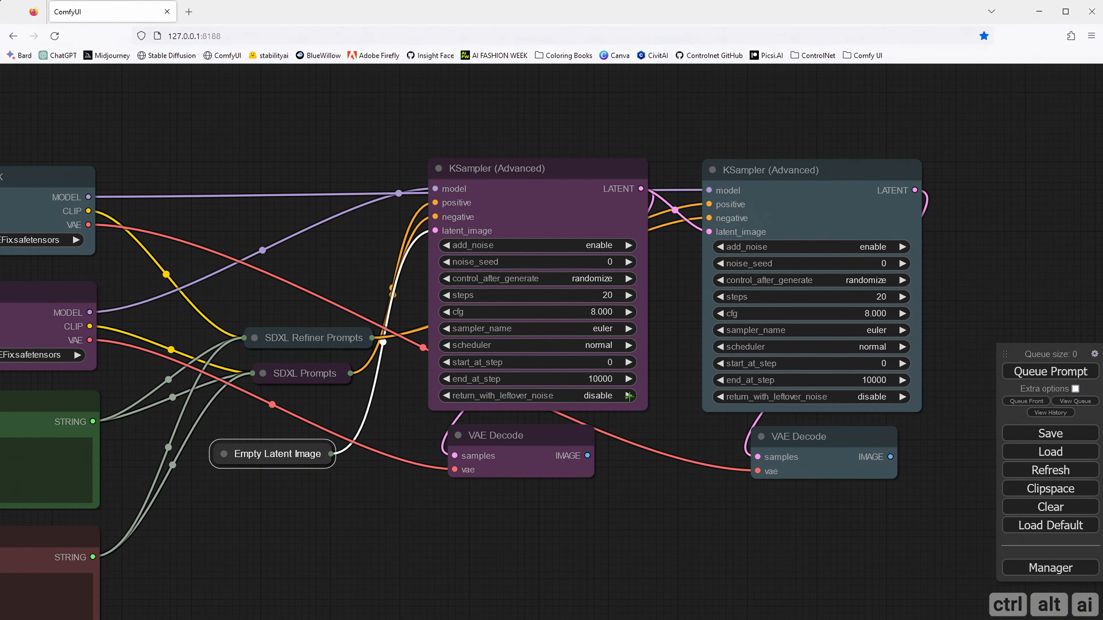
{"action": "left_click", "coordinate": [629, 396]}
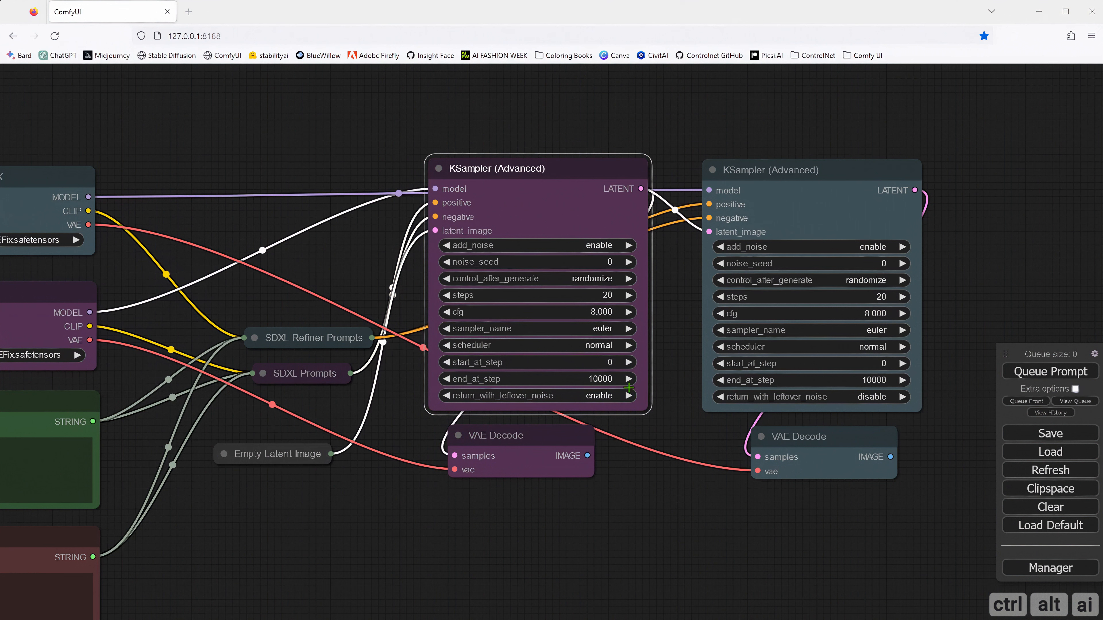
{"action": "left_click", "coordinate": [616, 296]}
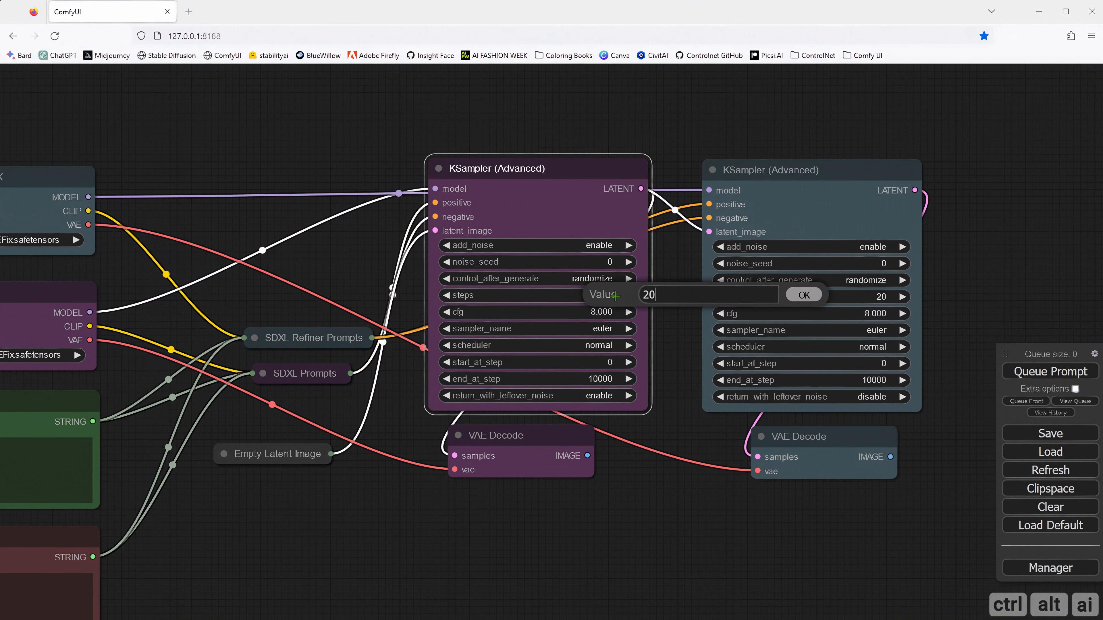
{"action": "left_click_drag", "start_coordinate": [666, 295], "coordinate": [607, 298]}
{"action": "left_click", "coordinate": [803, 296]}
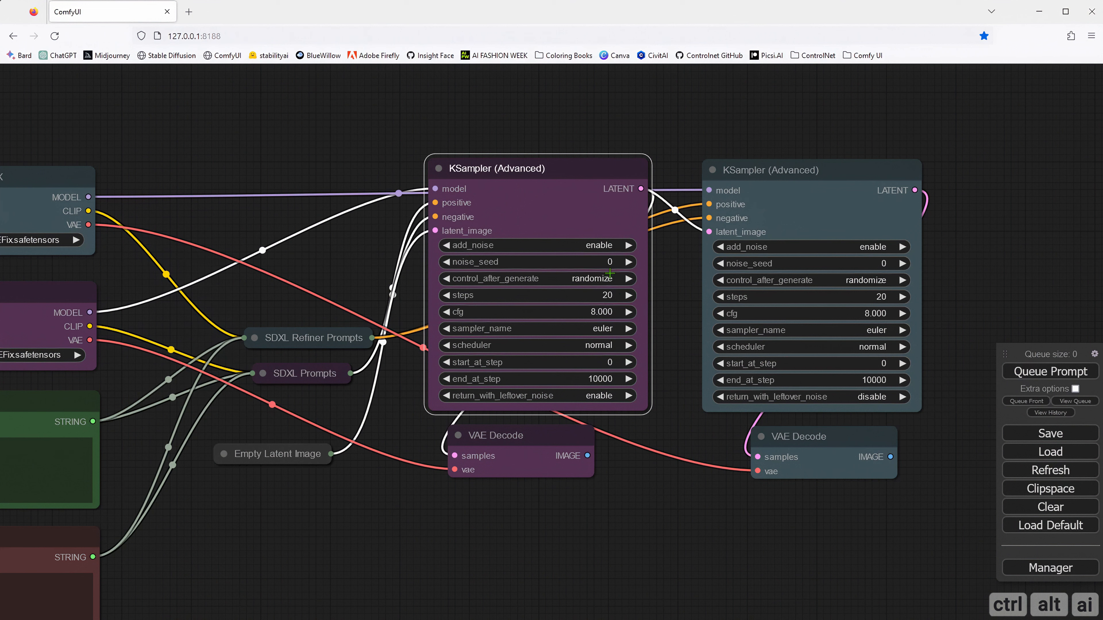
- Set noise_seed to 4 on both the purple base sampler and the blue refiner sampler
{"action": "left_click_drag", "start_coordinate": [617, 261], "coordinate": [620, 262]}
{"action": "left_click", "coordinate": [900, 263]}
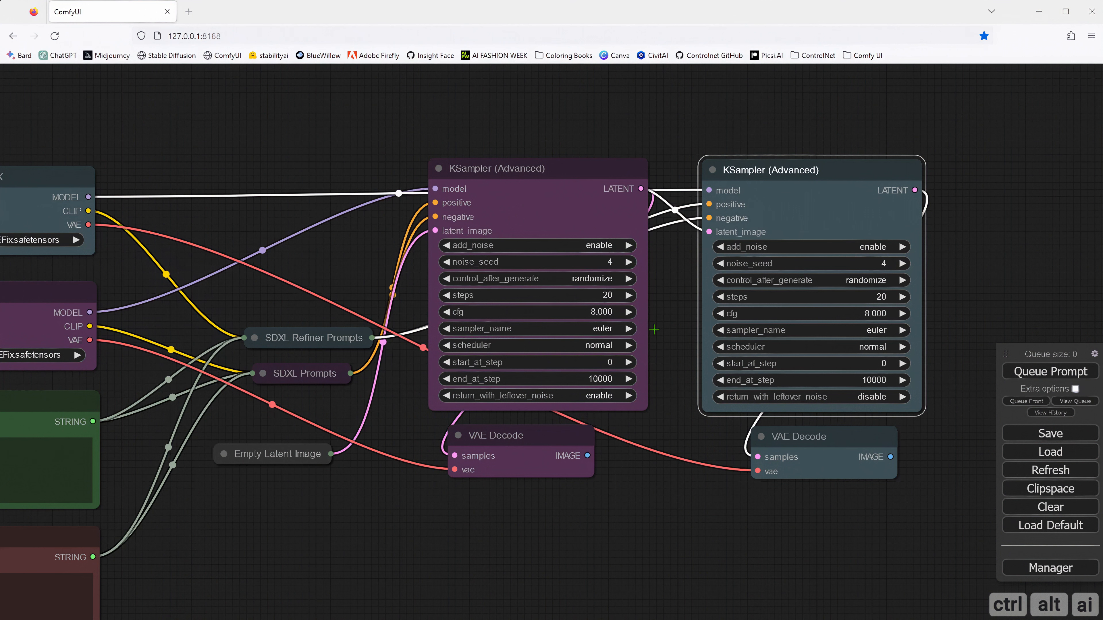
- Set the refiner sampler's scheduler to karras and its start_at_step to 20
{"action": "left_click", "coordinate": [902, 347]}
{"action": "left_click", "coordinate": [886, 364]}
{"action": "double_click", "coordinate": [931, 361]}
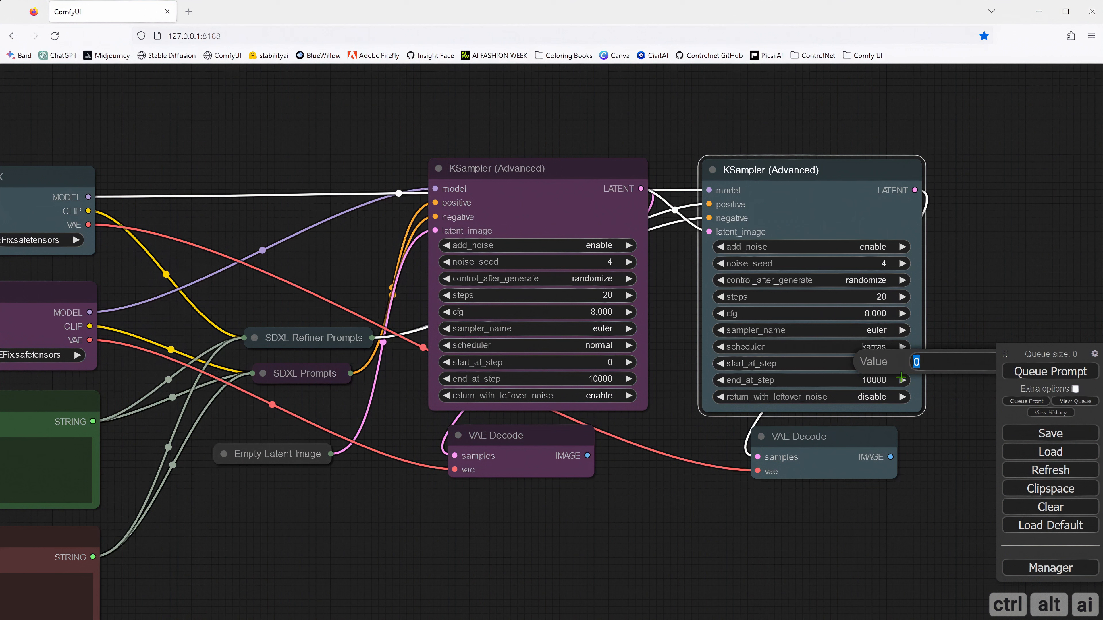
{"action": "type", "text": "20"}
{"action": "key", "text": "Return"}
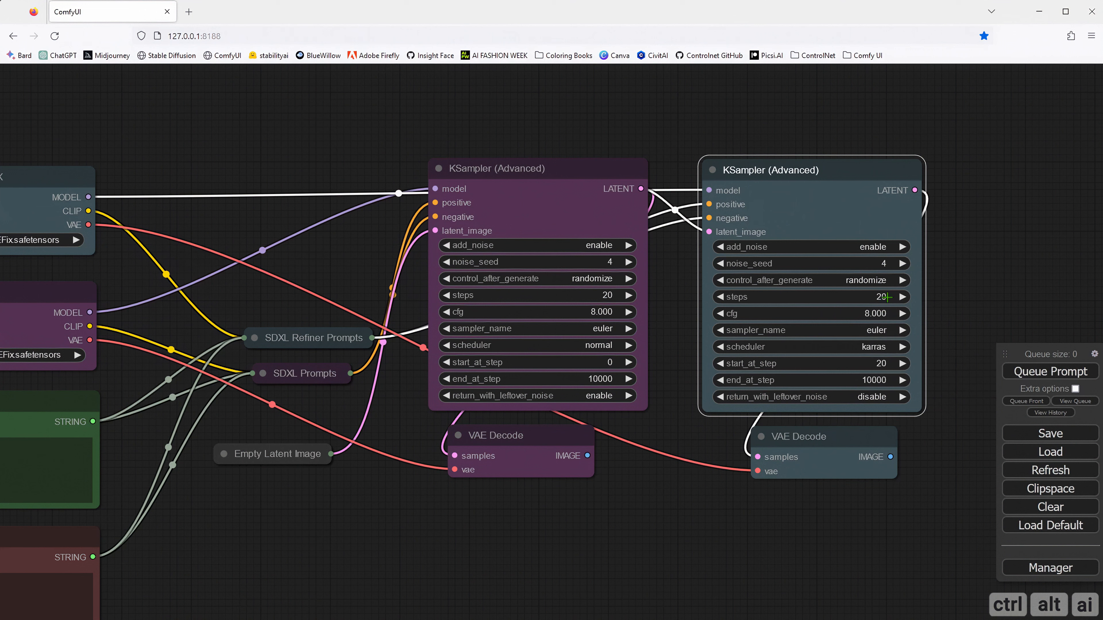
- Set the refiner sampler's steps to 50 and its start_at_step to 25
{"action": "left_click", "coordinate": [883, 298]}
{"action": "type", "text": "50"}
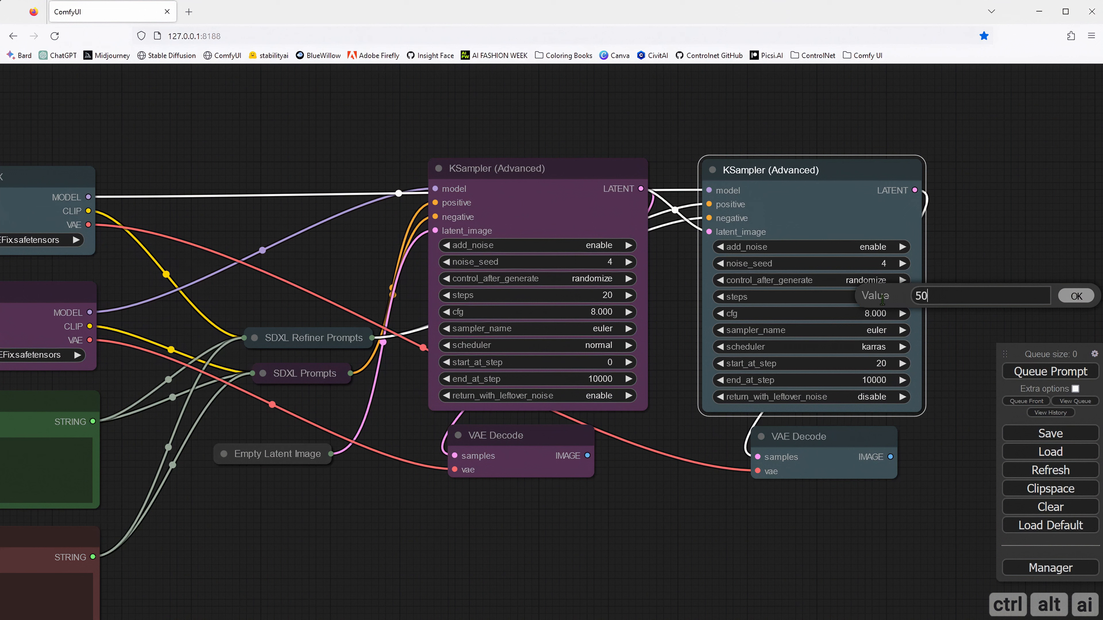
{"action": "key", "text": "Return"}
{"action": "left_click", "coordinate": [914, 365]}
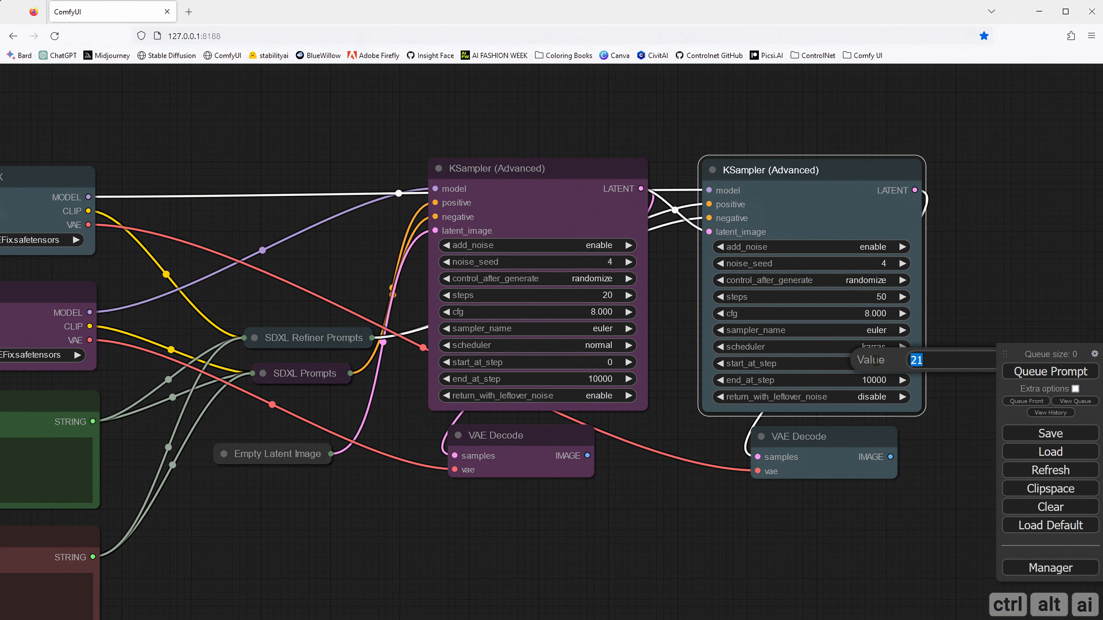
{"action": "key", "text": "BackSpace"}
{"action": "type", "text": "5"}
{"action": "key", "text": "Return"}
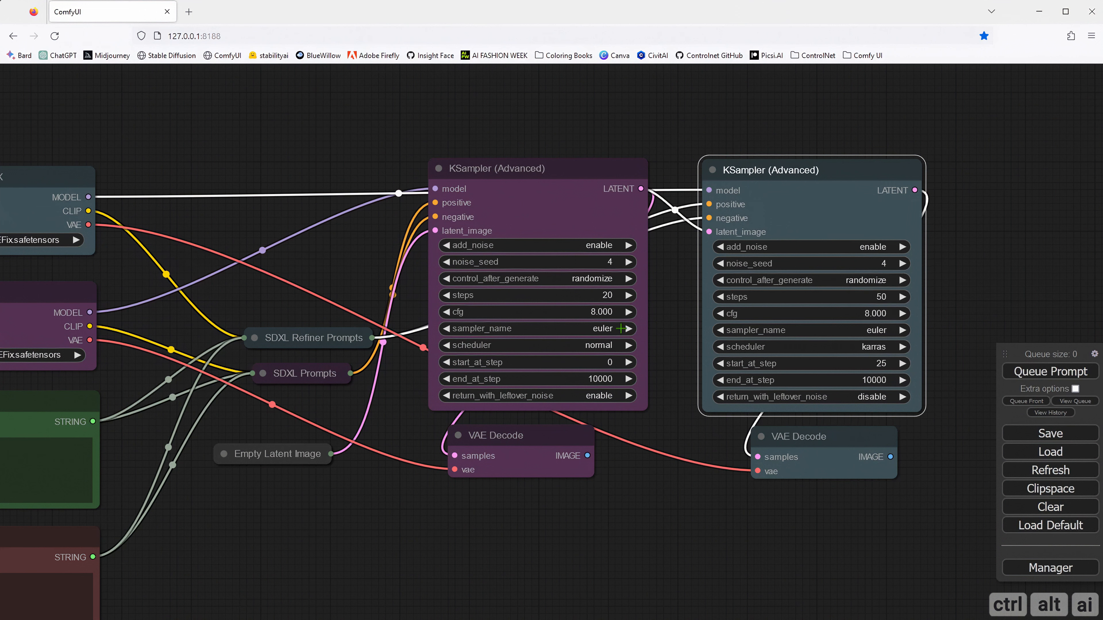
- Set the purple base sampler's steps to 25
{"action": "left_click", "coordinate": [611, 295]}
{"action": "type", "text": "25"}
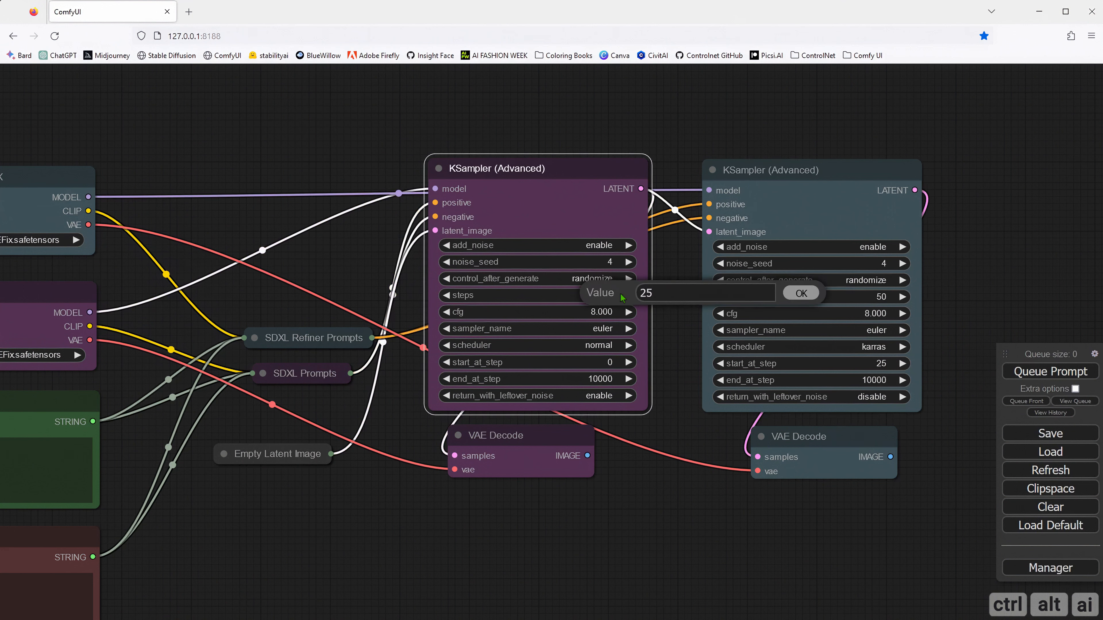
{"action": "key", "text": "Return"}
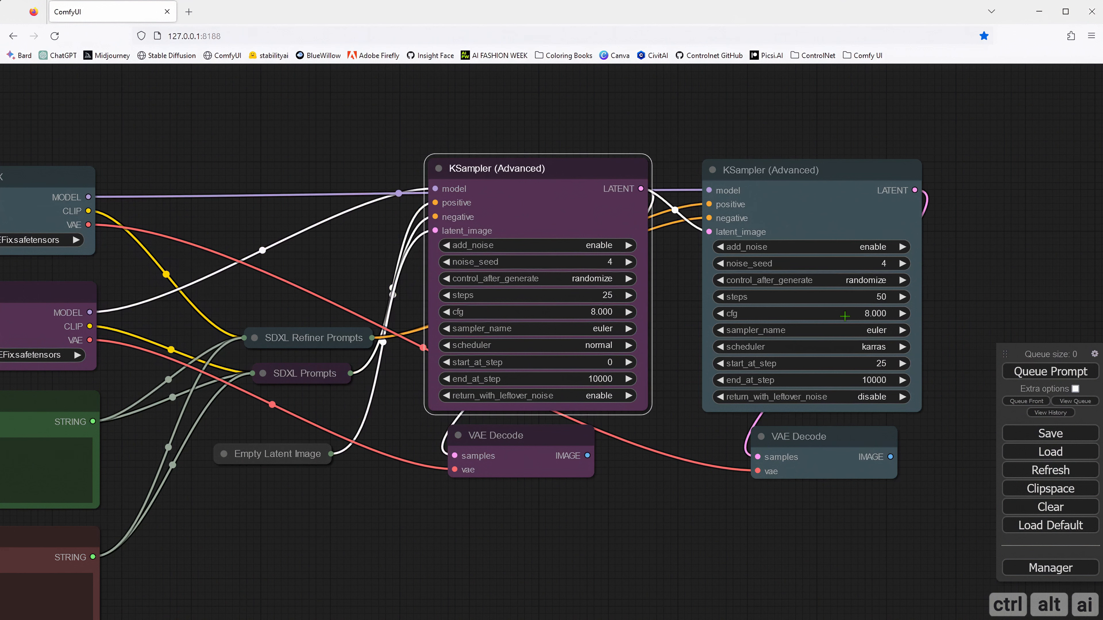
- Set the refiner sampler's sampler_name to dpmpp_2m_sde_gpu
{"action": "left_click", "coordinate": [902, 330]}
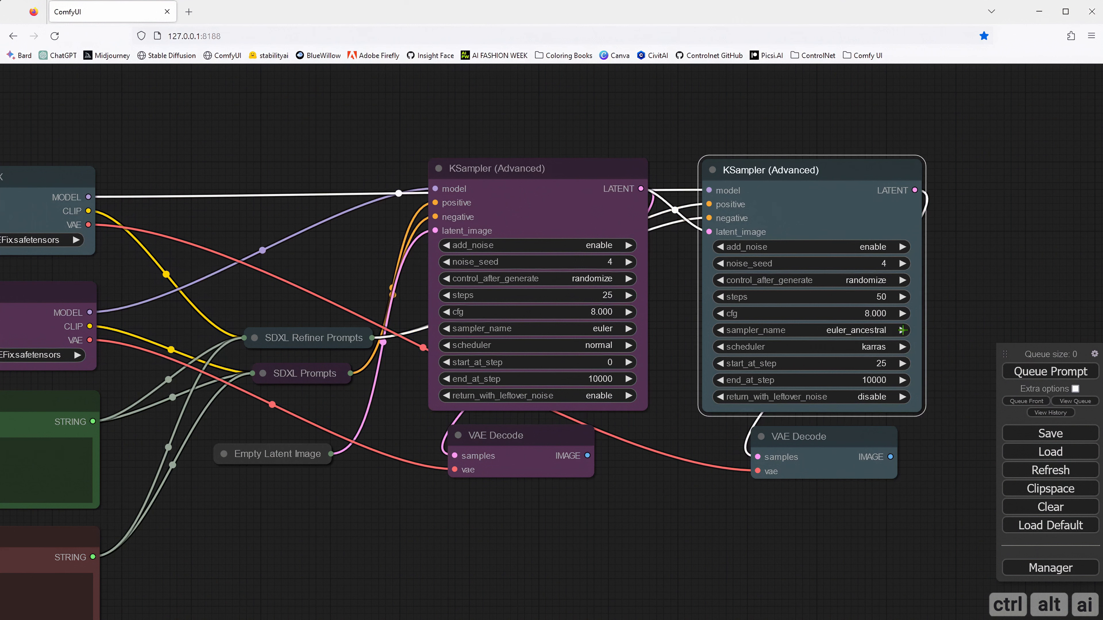
{"action": "right_click", "coordinate": [902, 330]}
{"action": "left_click", "coordinate": [860, 334]}
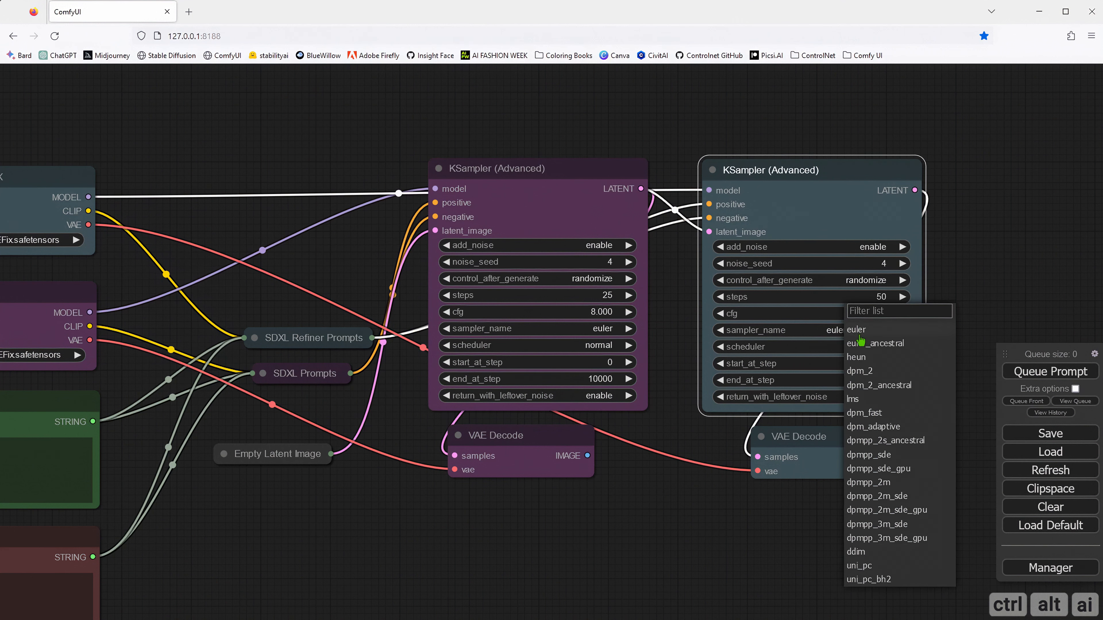
{"action": "left_click", "coordinate": [903, 510]}
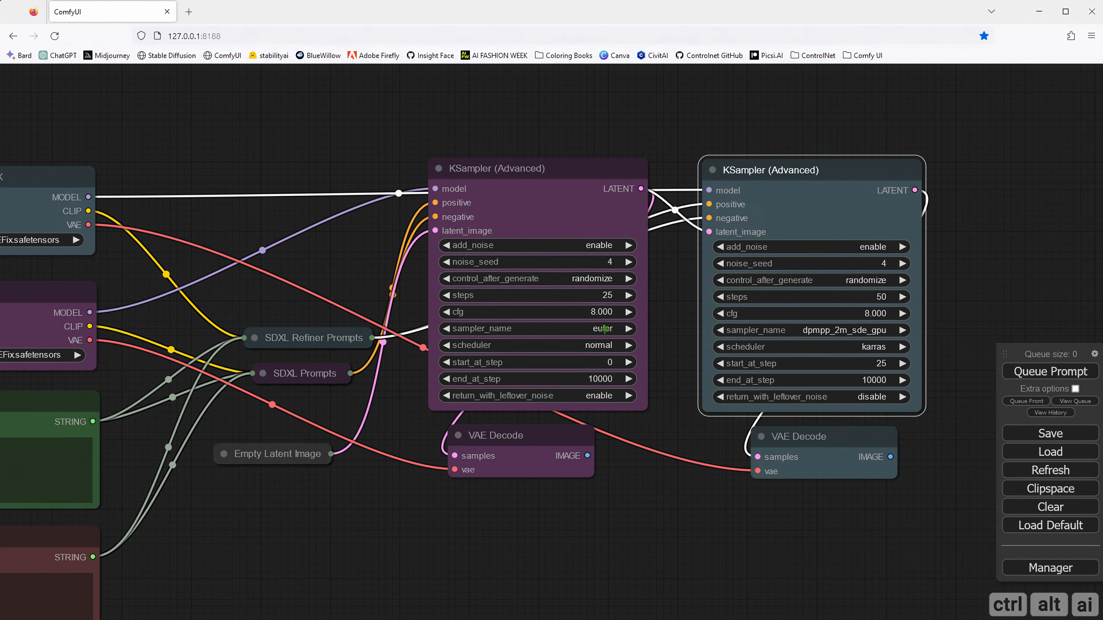
{"action": "left_click", "coordinate": [672, 323]}
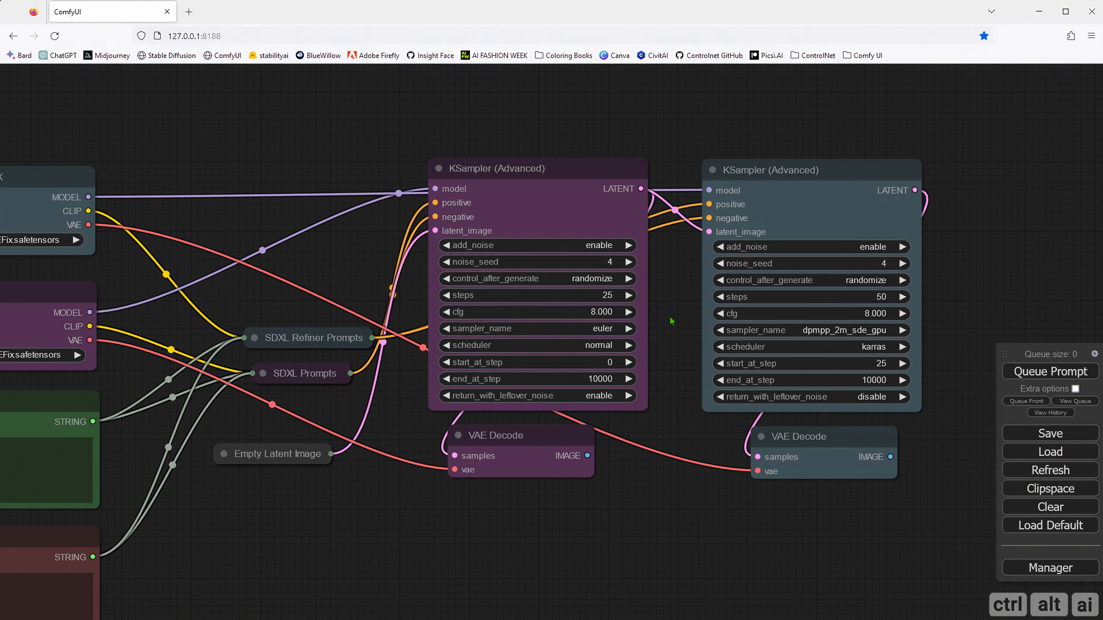
- Add a Preview Image node from the purple VAE Decode's IMAGE output and collapse that decoder
{"action": "scroll", "coordinate": [672, 321], "scroll_direction": "down", "scroll_amount": 3}
{"action": "left_click_drag", "start_coordinate": [445, 287], "coordinate": [365, 253]}
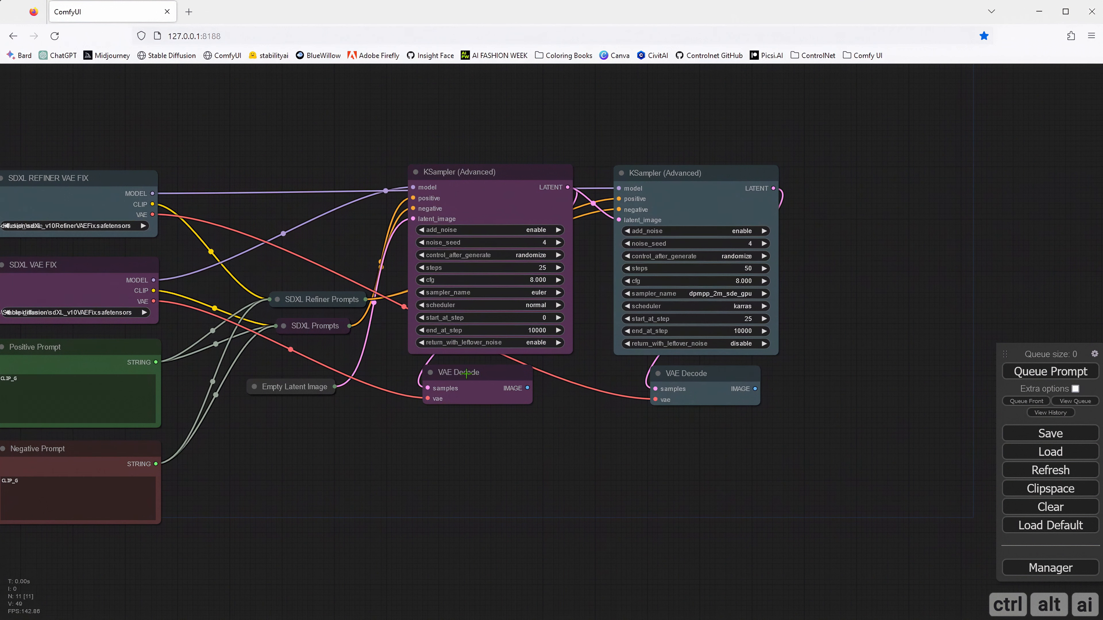
{"action": "mouse_move", "coordinate": [532, 390]}
{"action": "left_mouse_down"}
{"action": "mouse_move", "coordinate": [567, 426]}
{"action": "mouse_move", "coordinate": [563, 407]}
{"action": "mouse_move", "coordinate": [590, 407]}
{"action": "mouse_move", "coordinate": [566, 418]}
{"action": "mouse_move", "coordinate": [539, 399]}
{"action": "mouse_move", "coordinate": [545, 375]}
{"action": "left_mouse_up"}
{"action": "left_click", "coordinate": [584, 494]}
{"action": "left_click", "coordinate": [431, 373]}
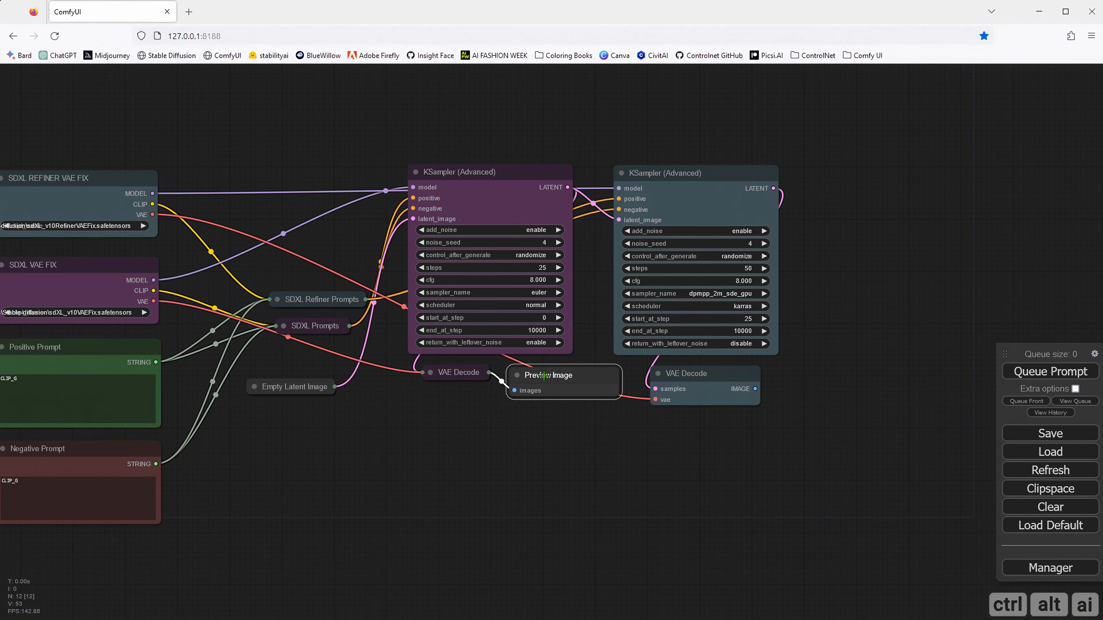
- Color the base decoder's Preview Image node purple
{"action": "right_click", "coordinate": [545, 375]}
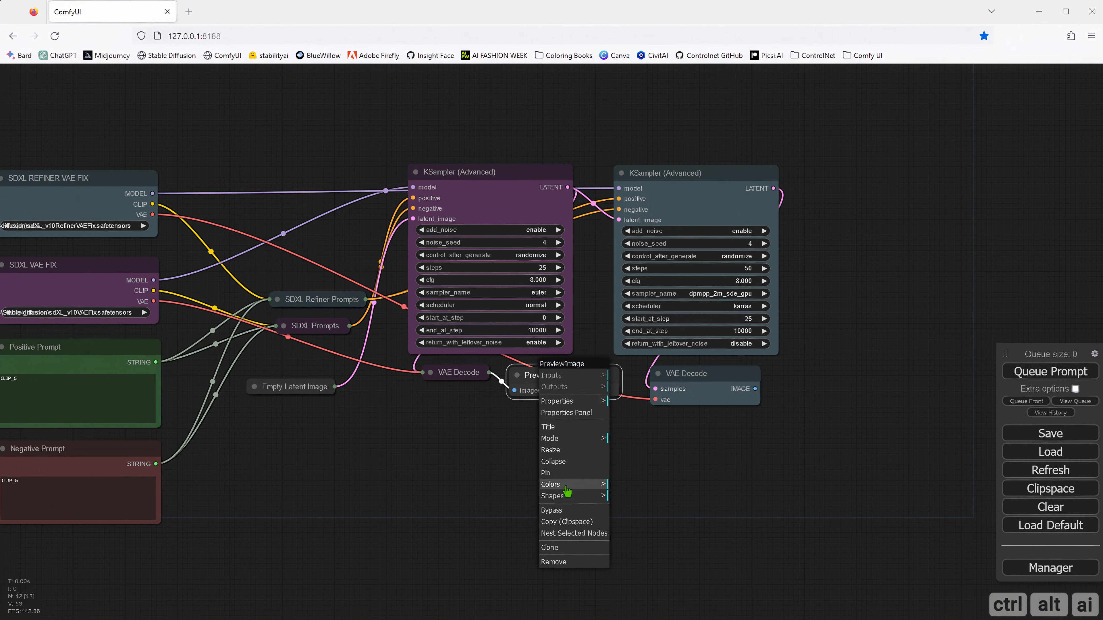
{"action": "mouse_move", "coordinate": [567, 490]}
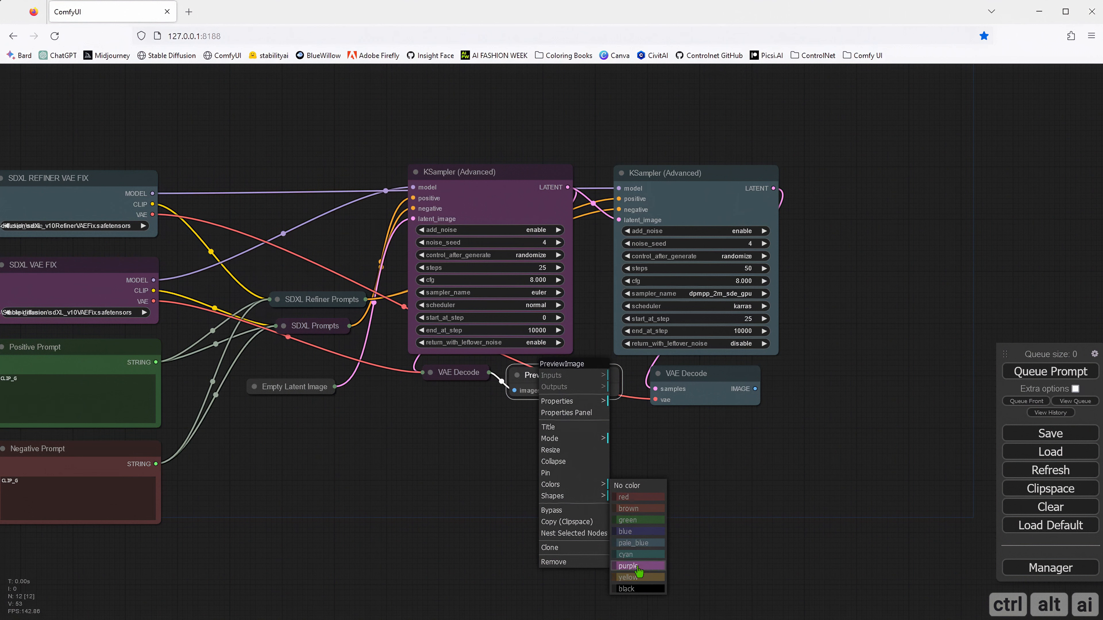
{"action": "left_click", "coordinate": [637, 564]}
- Collapse the refiner's VAE Decode node and move it directly below the collapsed purple VAE Decode
{"action": "left_click_drag", "start_coordinate": [686, 373], "coordinate": [683, 372]}
{"action": "left_click_drag", "start_coordinate": [747, 388], "coordinate": [780, 381]}
{"action": "left_click", "coordinate": [654, 372]}
{"action": "left_click_drag", "start_coordinate": [655, 372], "coordinate": [441, 397]}
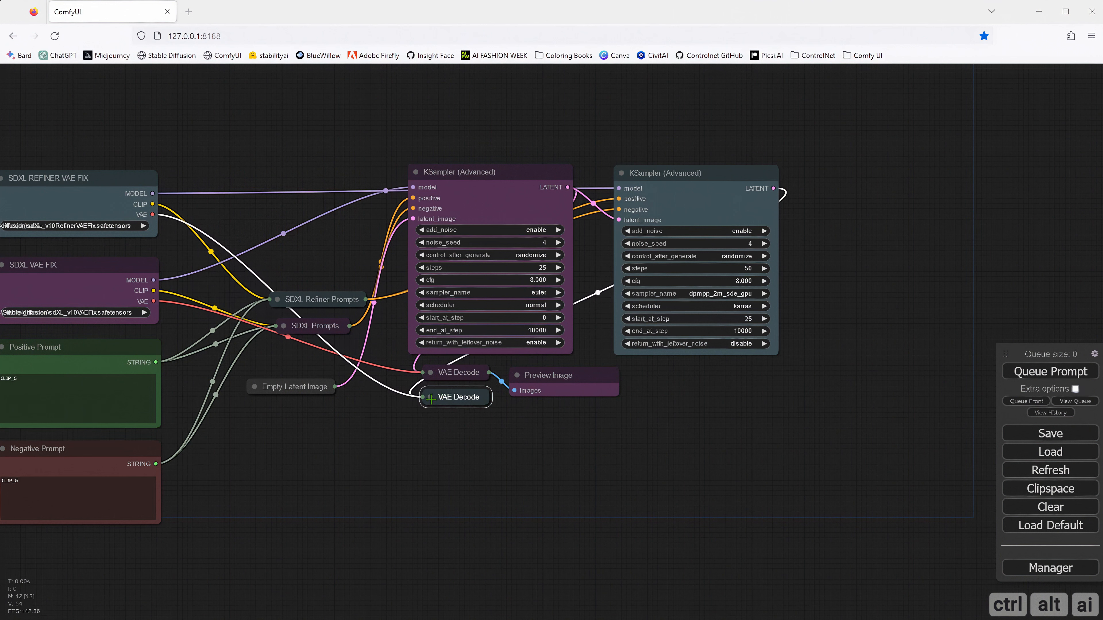
- Expand the refiner's VAE Decode, connect its IMAGE output to a new Preview Image node, and collapse the decoder again
{"action": "left_click", "coordinate": [431, 398]}
{"action": "left_click_drag", "start_coordinate": [527, 412], "coordinate": [703, 370]}
{"action": "left_click", "coordinate": [724, 458]}
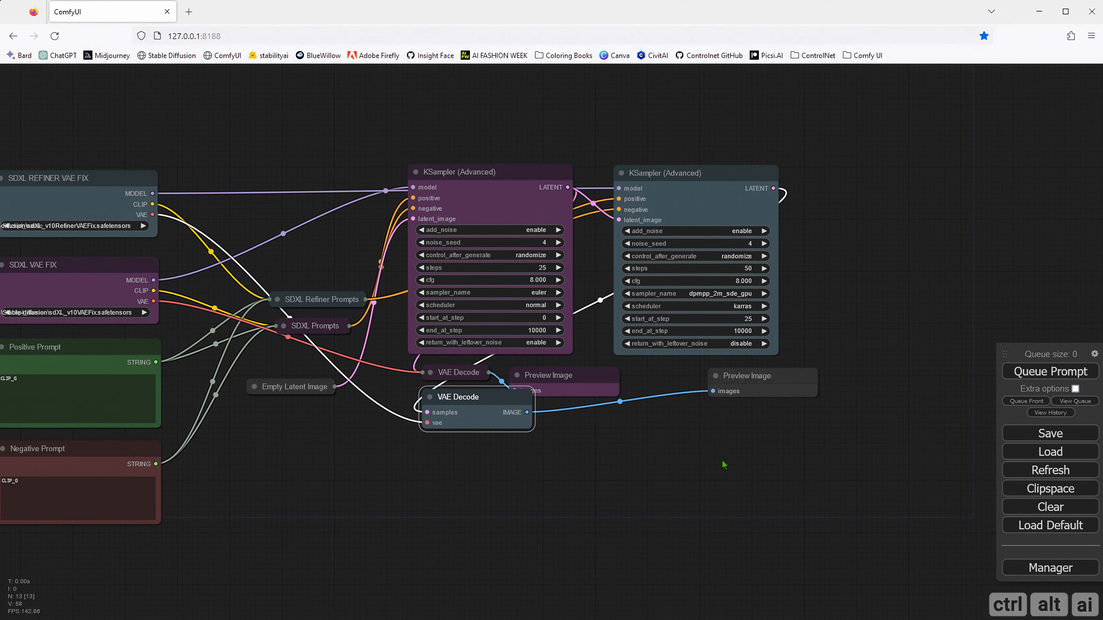
{"action": "left_click", "coordinate": [431, 397]}
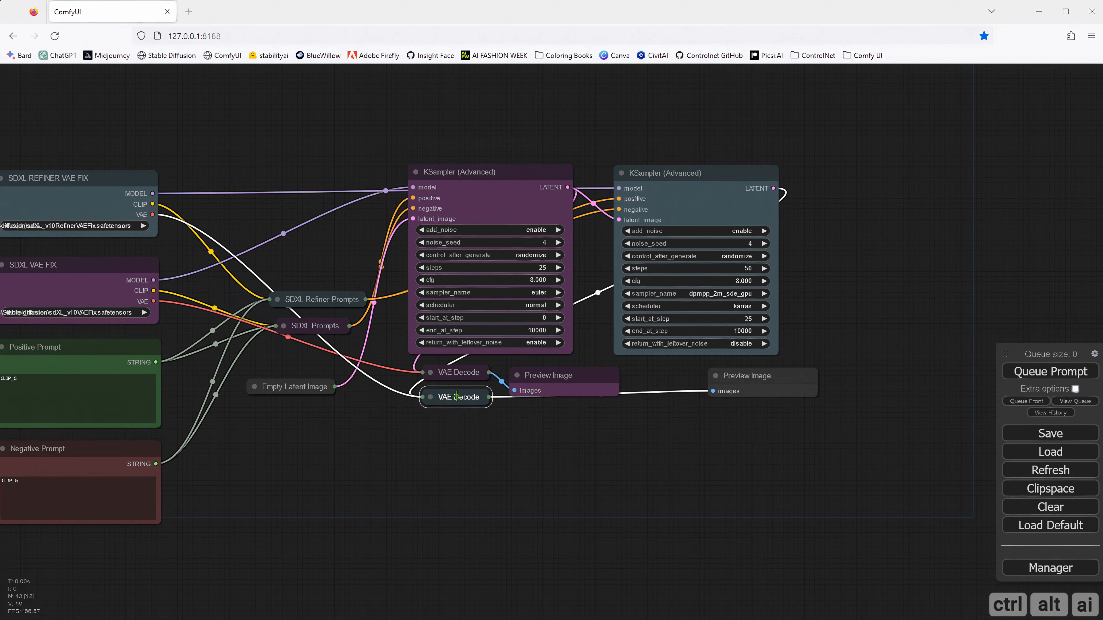
- Stack the refiner's VAE Decode above the purple one and move the uncolored Preview Image beside the purple preview
{"action": "left_click_drag", "start_coordinate": [455, 396], "coordinate": [455, 373]}
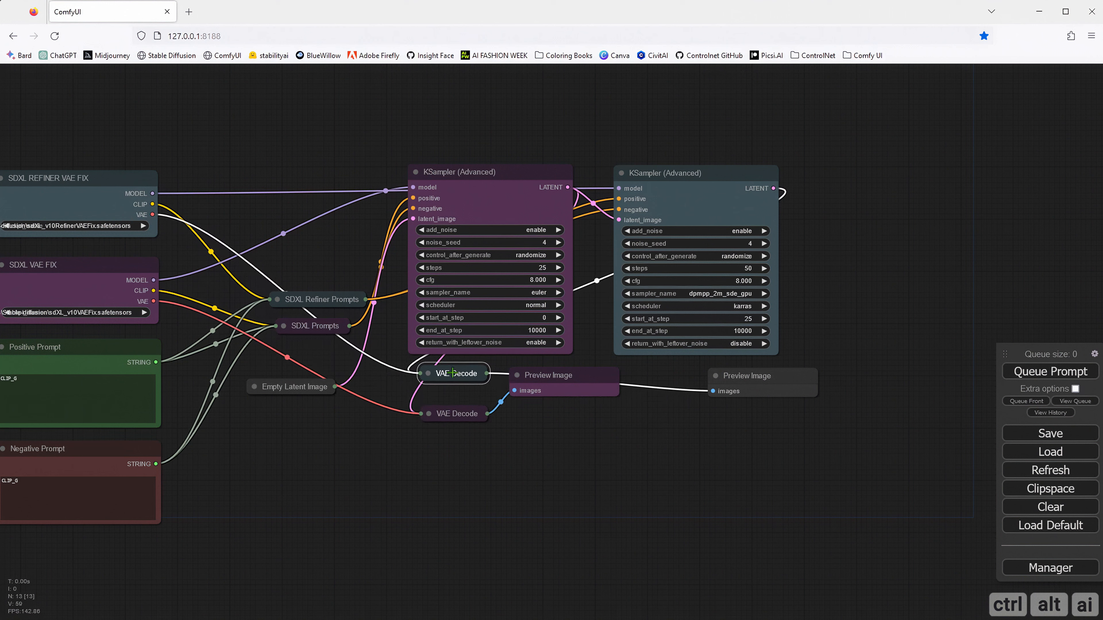
{"action": "left_click_drag", "start_coordinate": [454, 412], "coordinate": [455, 401]}
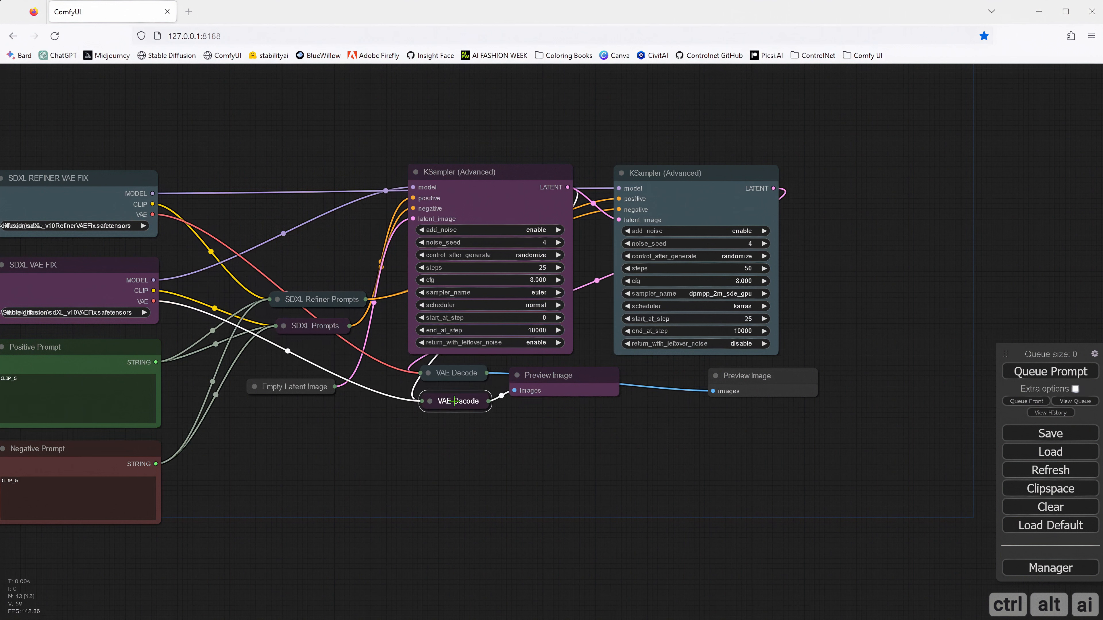
{"action": "left_click_drag", "start_coordinate": [769, 377], "coordinate": [694, 378]}
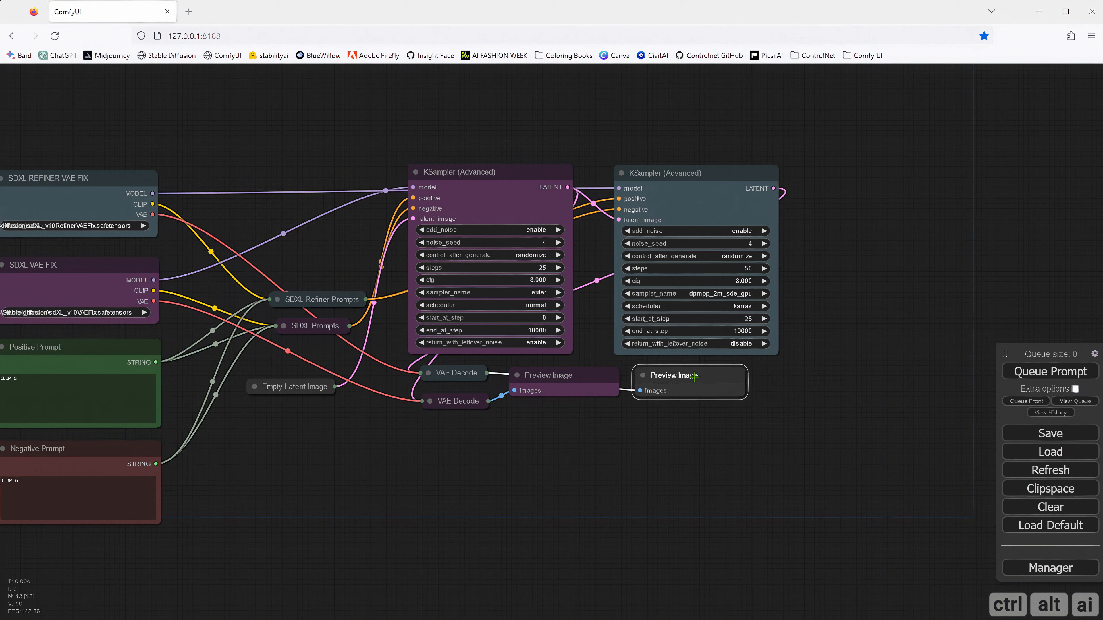
- Color the refiner's Preview Image node pale_blue
{"action": "right_click", "coordinate": [693, 370]}
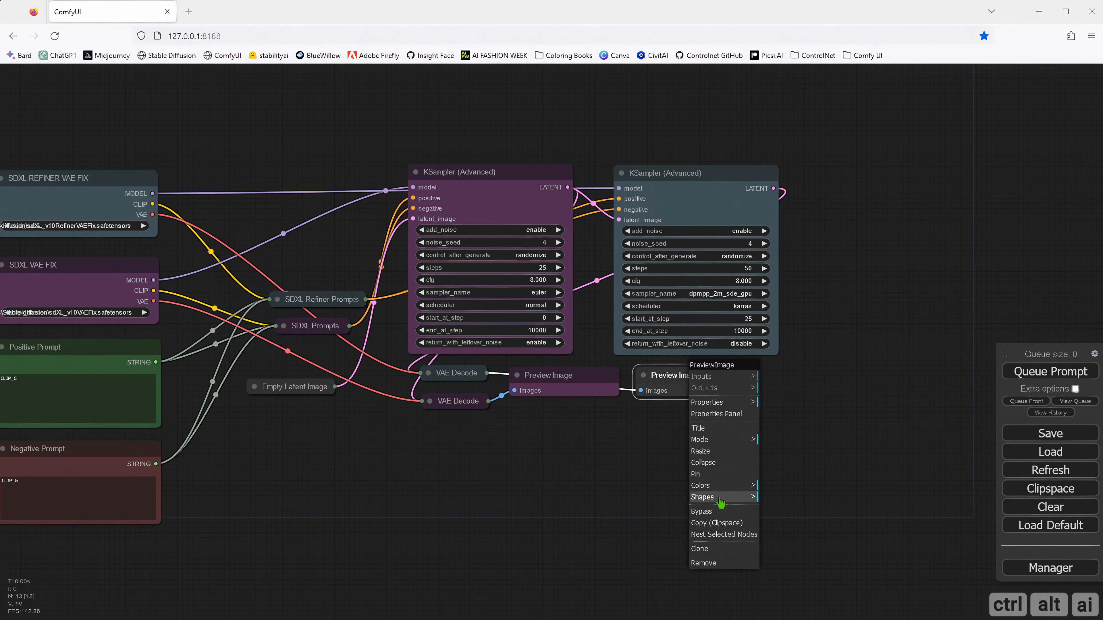
{"action": "left_click", "coordinate": [725, 491]}
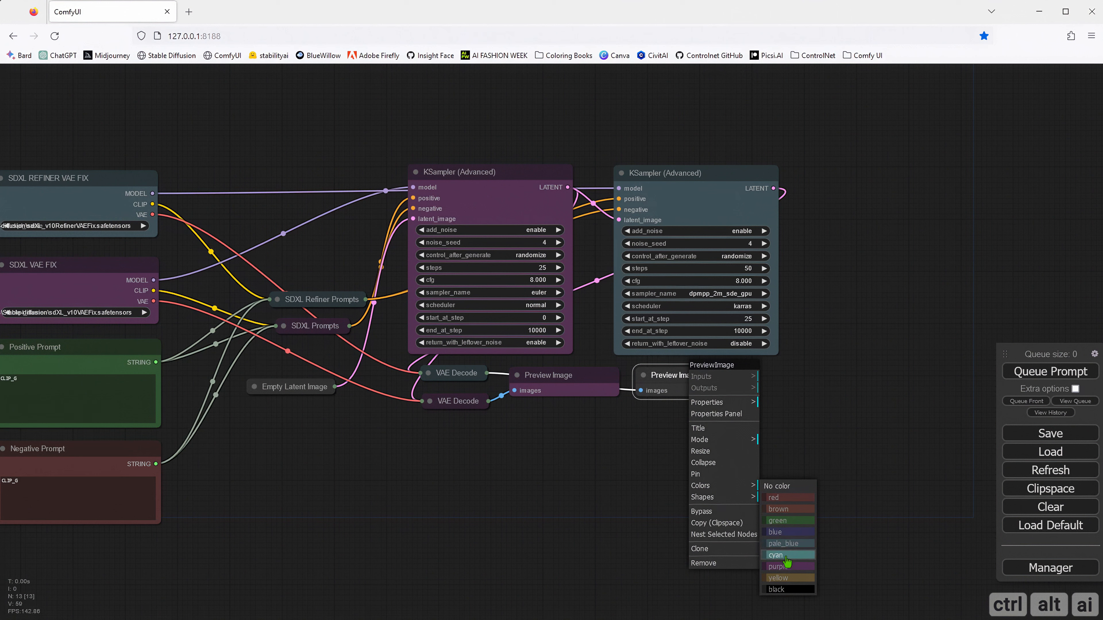
{"action": "left_click", "coordinate": [788, 542]}
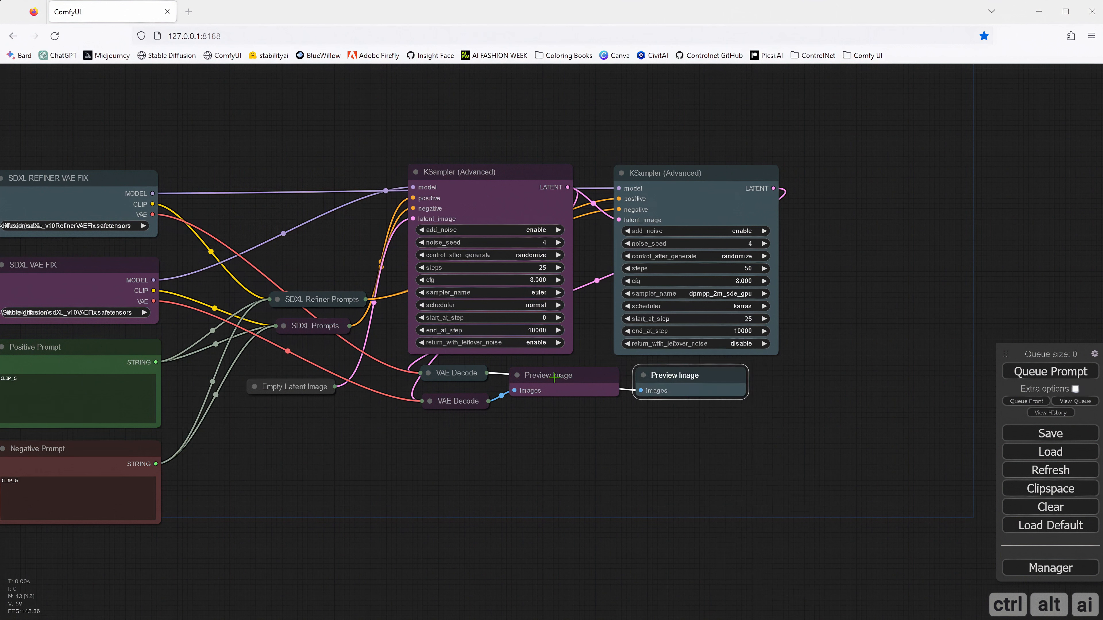
- Retitle the purple preview node as "Preview Image SDXL"
{"action": "left_click", "coordinate": [542, 376]}
{"action": "right_click", "coordinate": [542, 377]}
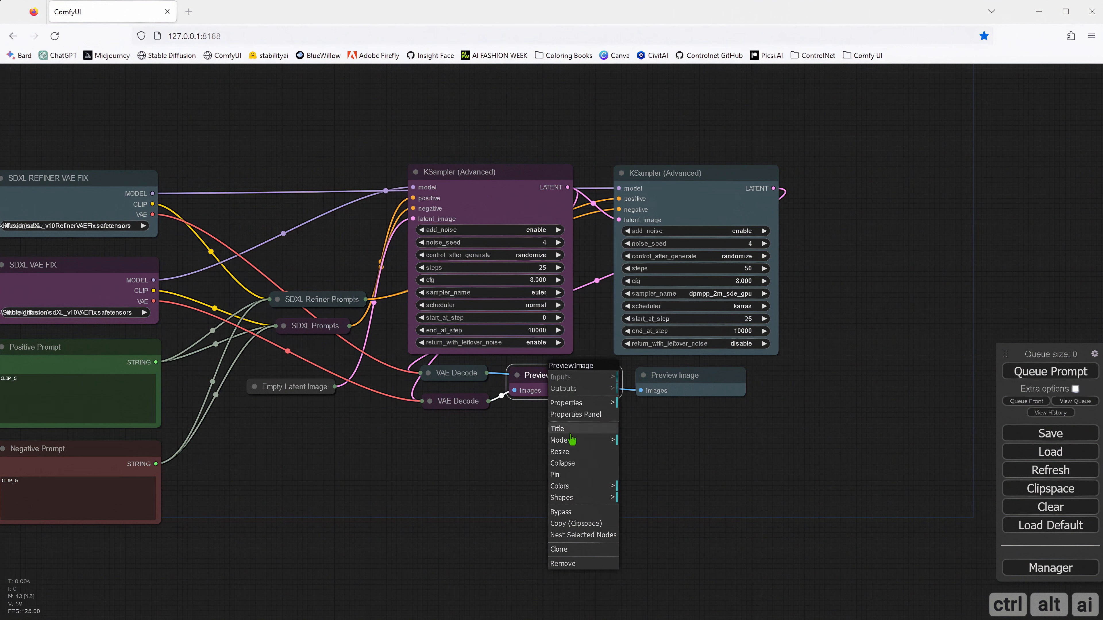
{"action": "left_click", "coordinate": [565, 429]}
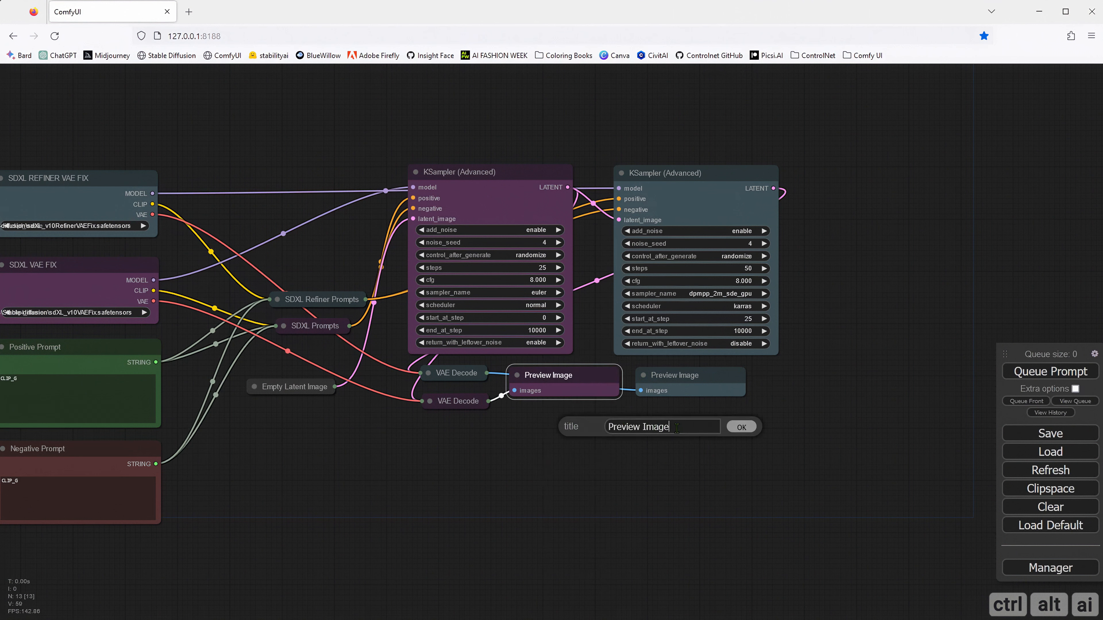
{"action": "type", "text": "SDXL"}
{"action": "key", "text": "Return"}
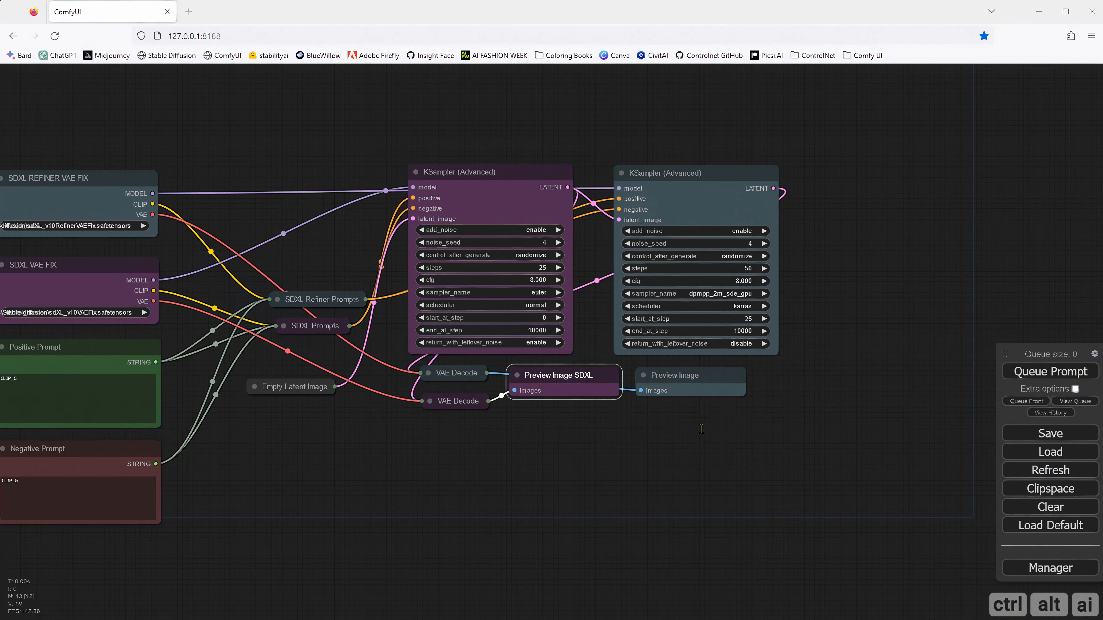
- Retitle the pale blue preview node as "Preview Image SXDL Refined"
{"action": "right_click", "coordinate": [688, 376]}
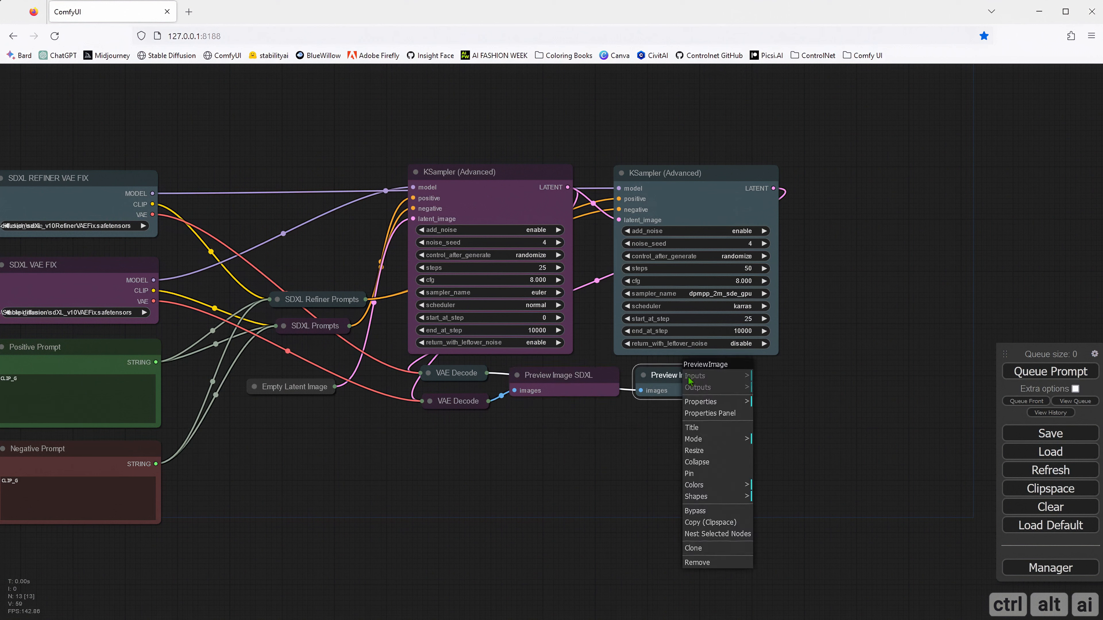
{"action": "left_click", "coordinate": [695, 427]}
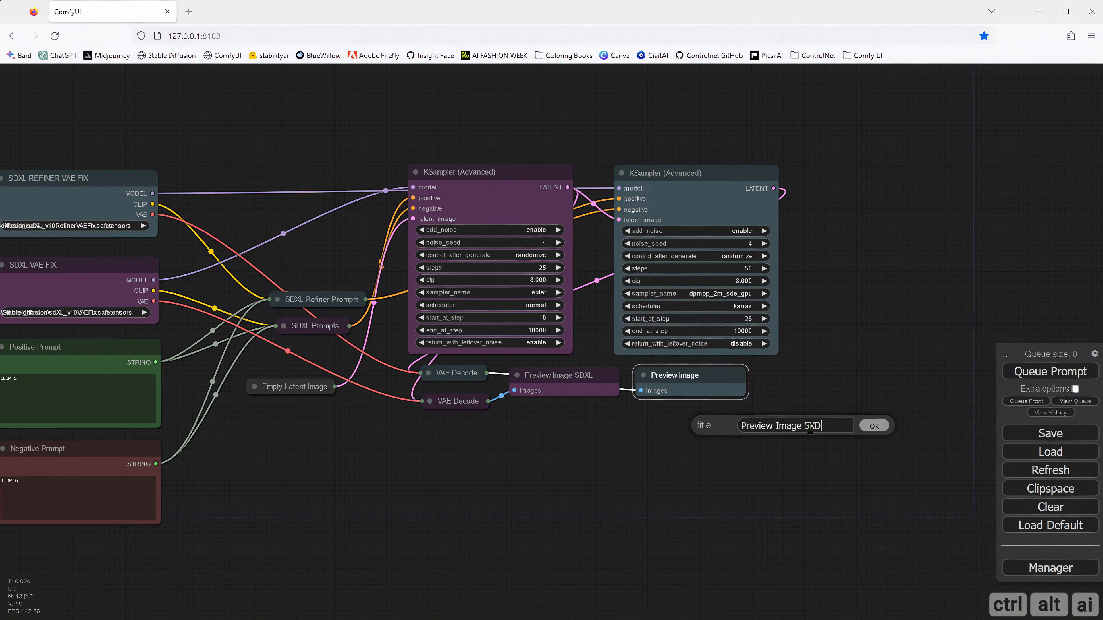
{"action": "type", "text": "SXDL Refined"}
{"action": "key", "text": "Return"}
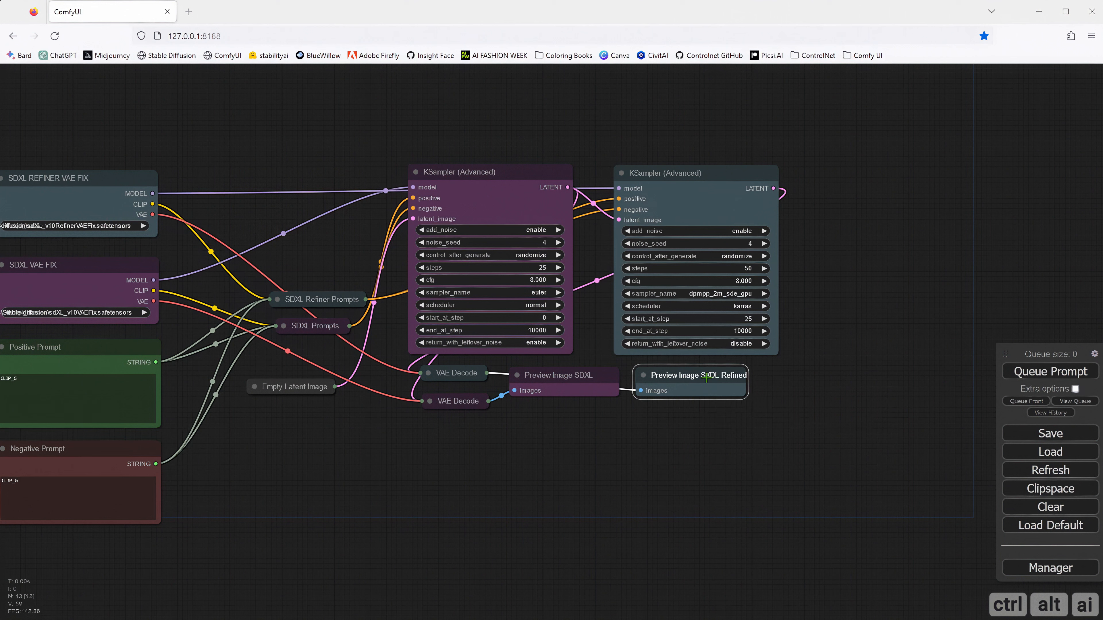
- Shorten the purple preview node's title to "Preview SDXL"
{"action": "right_click", "coordinate": [562, 376]}
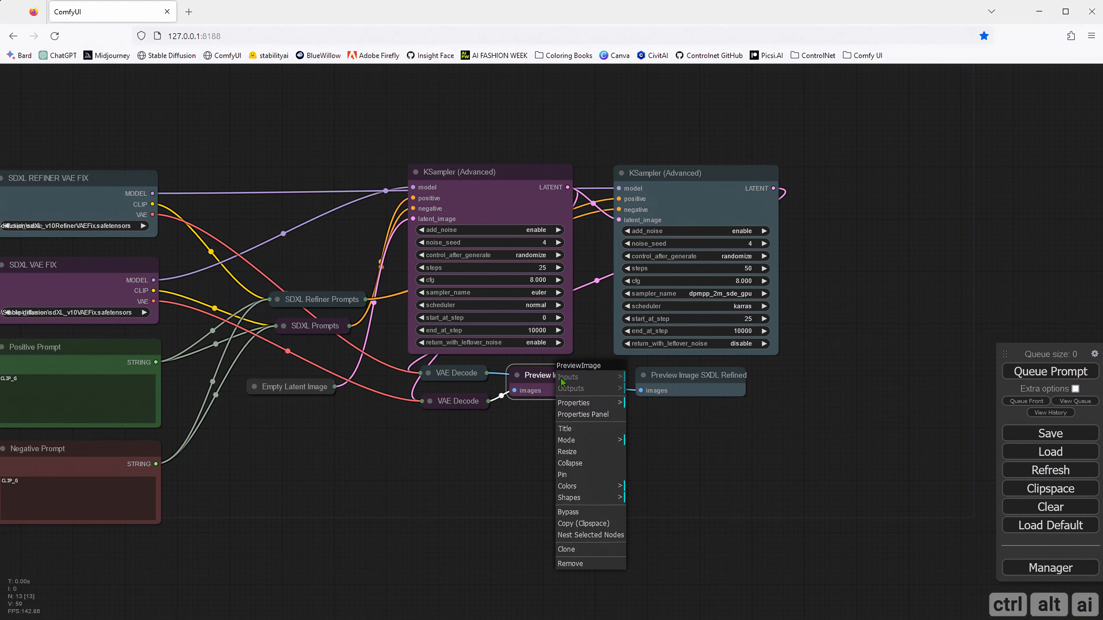
{"action": "left_click", "coordinate": [566, 429]}
{"action": "double_click", "coordinate": [661, 427]}
{"action": "key", "text": "BackSpace"}
{"action": "key", "text": "Return"}
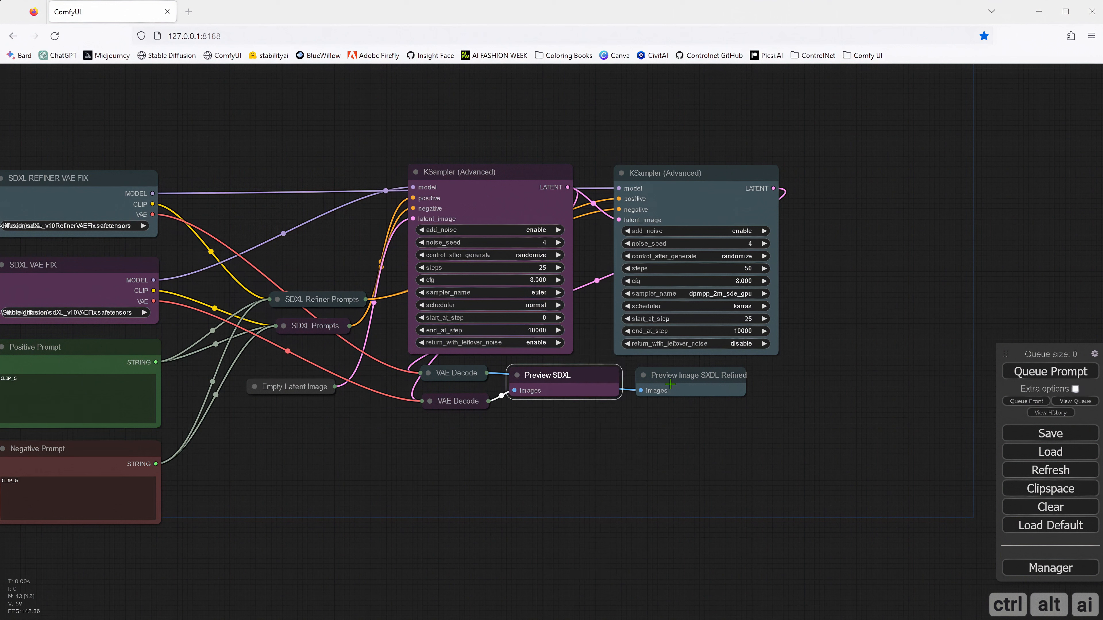
- Shorten the pale blue preview node's title to "Preview SXDL Refined"
{"action": "right_click", "coordinate": [669, 375]}
{"action": "left_click", "coordinate": [688, 426]}
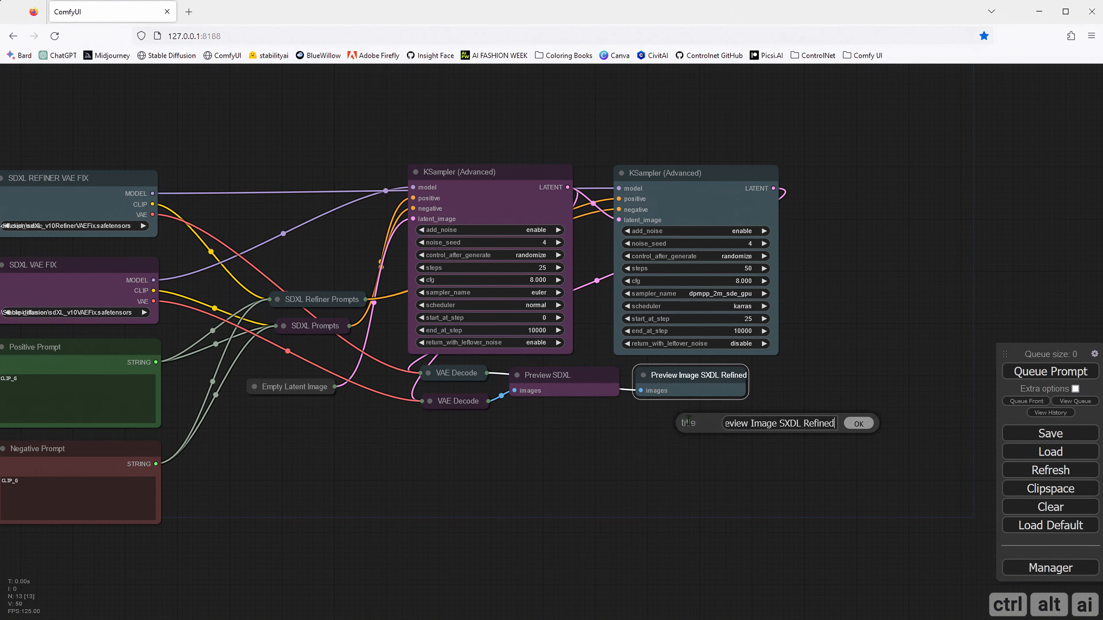
{"action": "double_click", "coordinate": [770, 424]}
{"action": "key", "text": "BackSpace"}
{"action": "key", "text": "Return"}
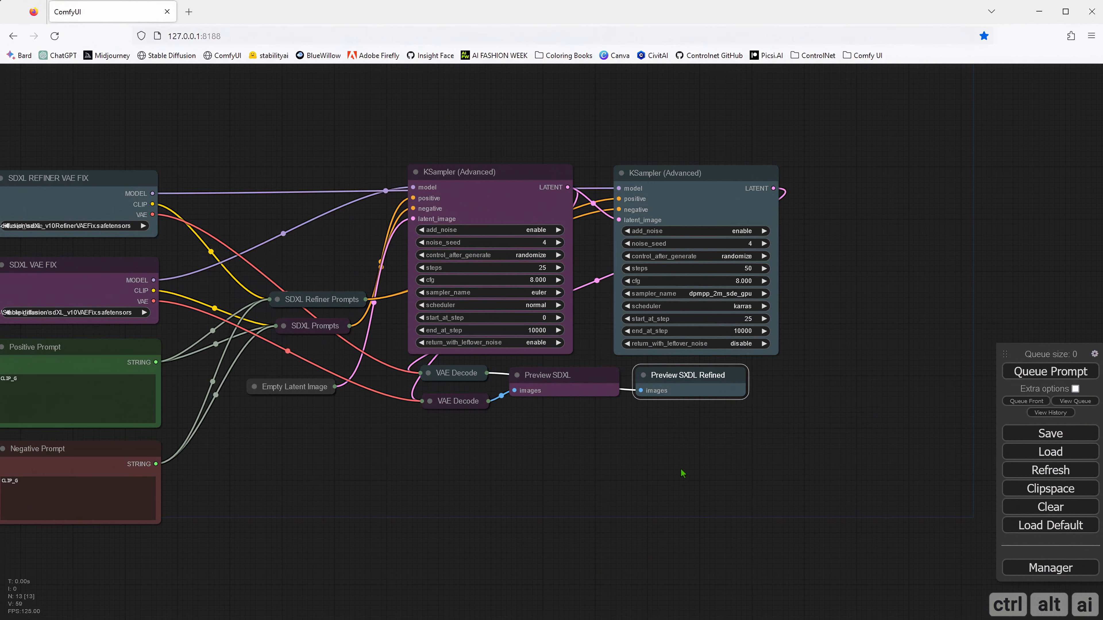
- Paste the prompt beginning "(deformed iris, deformed pupils), text, worst quality, low quality, jpeg artifacts" into the Negative Prompt node
{"action": "left_click_drag", "start_coordinate": [682, 474], "coordinate": [666, 490]}
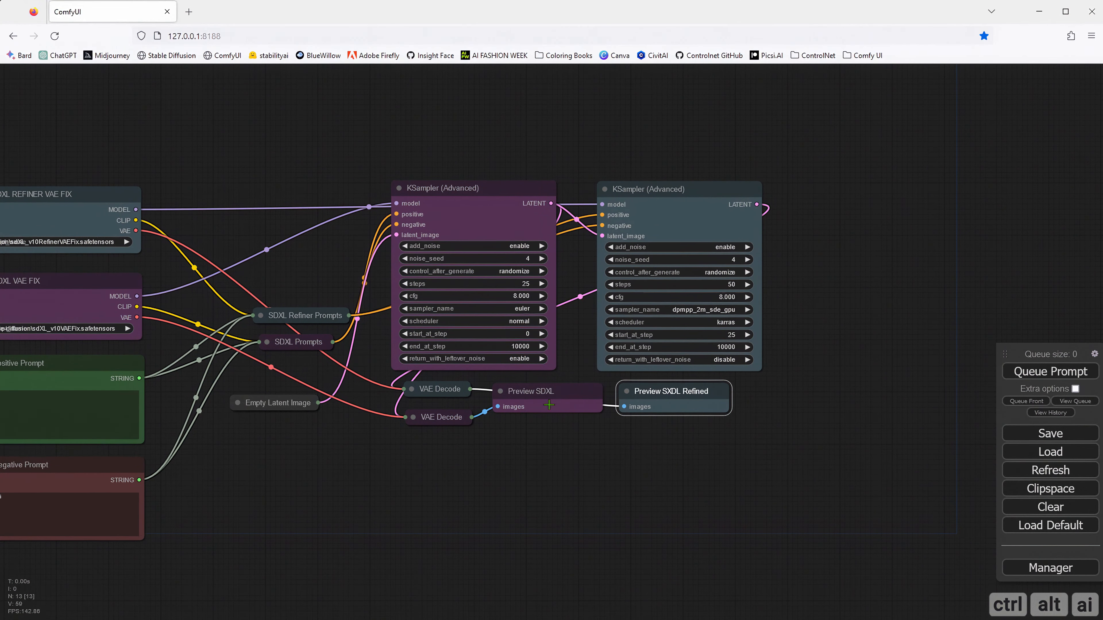
{"action": "left_click_drag", "start_coordinate": [416, 470], "coordinate": [536, 467]}
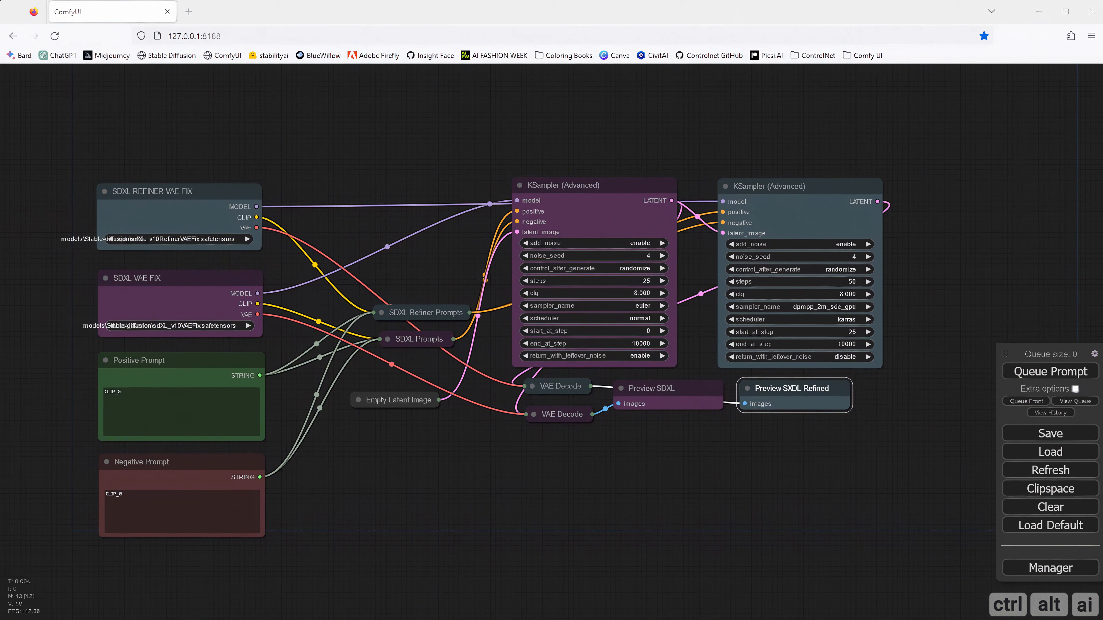
{"action": "left_click", "coordinate": [120, 505]}
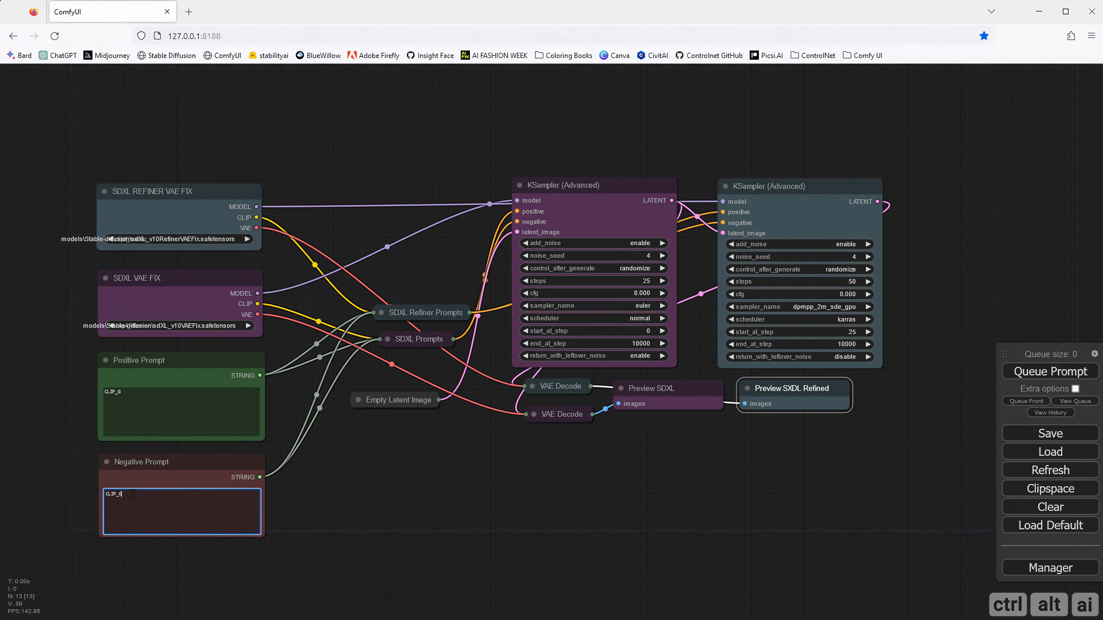
{"action": "key", "text": "ctrl+v"}
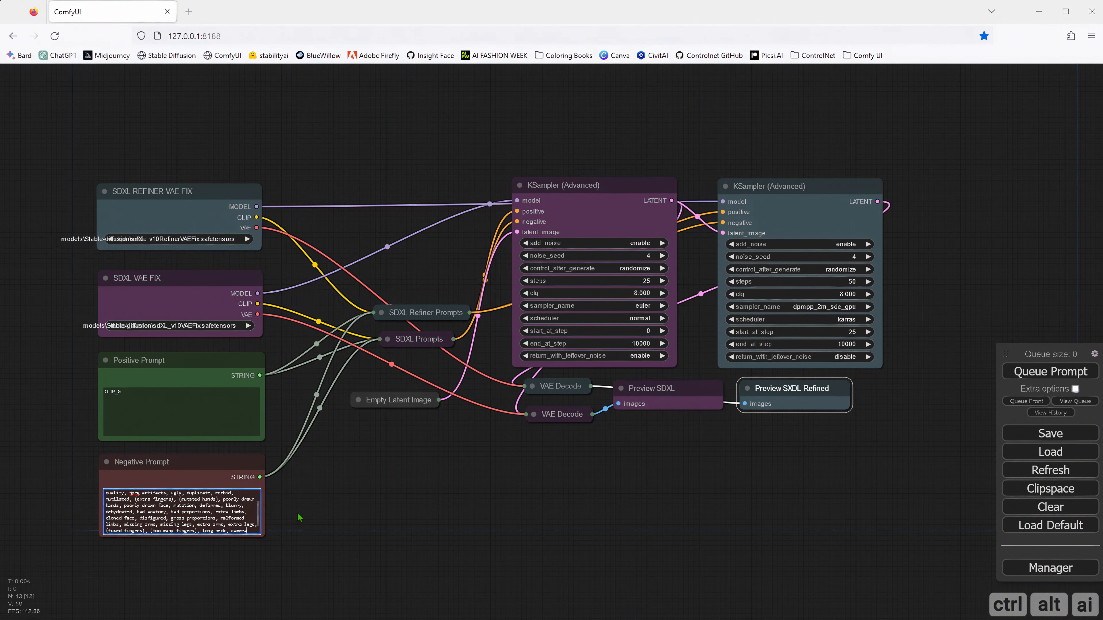
{"action": "scroll", "coordinate": [261, 512], "scroll_direction": "up", "scroll_amount": 5}
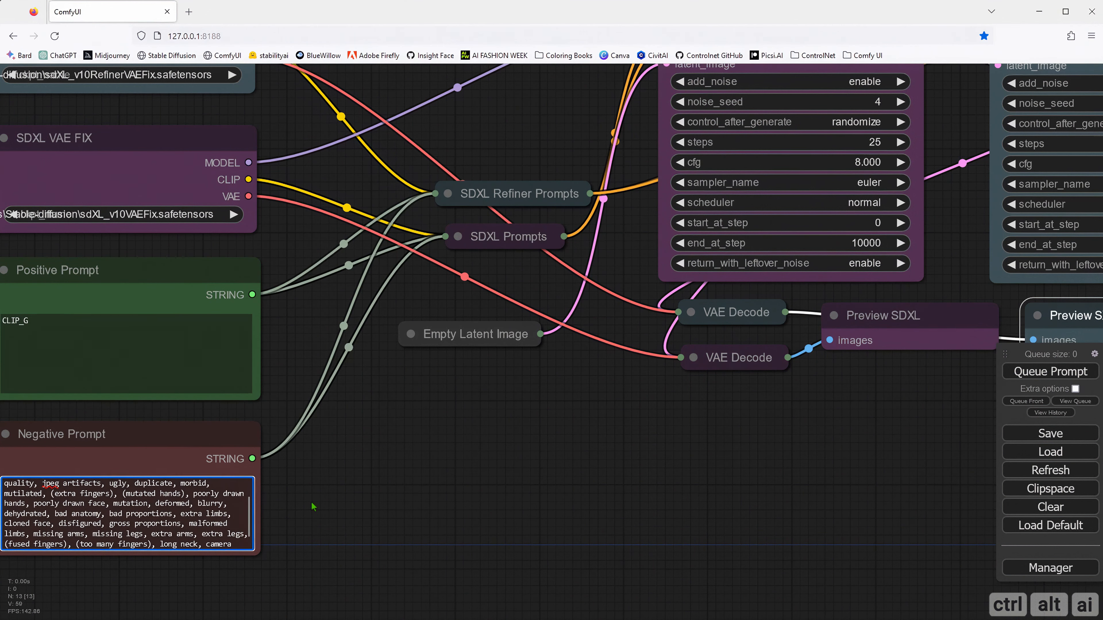
{"action": "left_click_drag", "start_coordinate": [299, 511], "coordinate": [390, 511]}
{"action": "scroll", "coordinate": [153, 506], "scroll_direction": "up", "scroll_amount": 1}
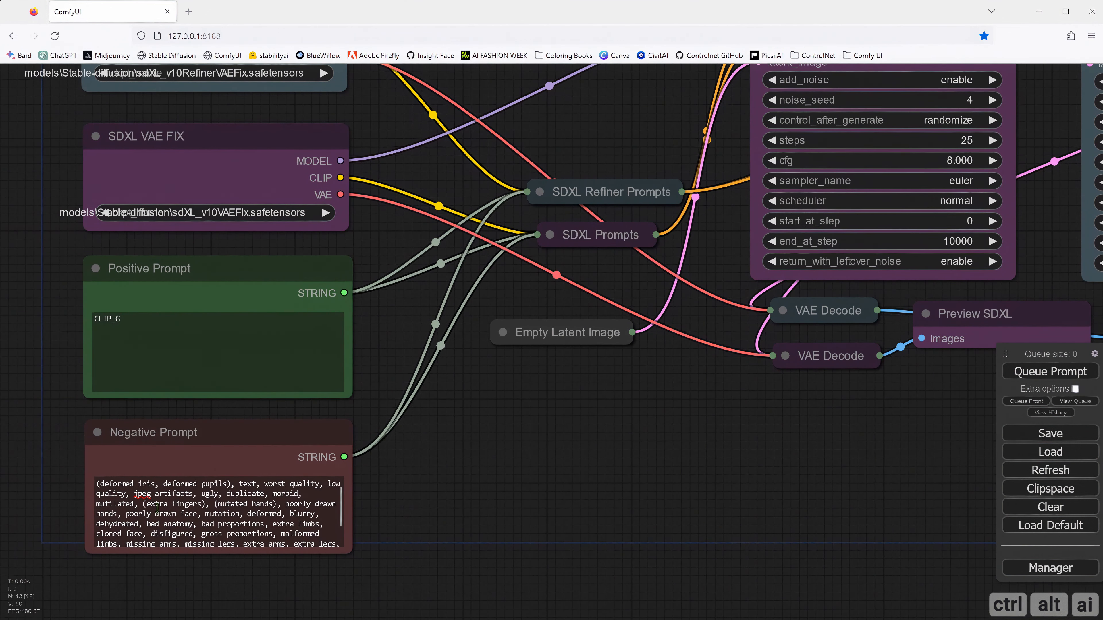
{"action": "scroll", "coordinate": [428, 498], "scroll_direction": "down", "scroll_amount": 2}
{"action": "scroll", "coordinate": [427, 498], "scroll_direction": "down", "scroll_amount": 2}
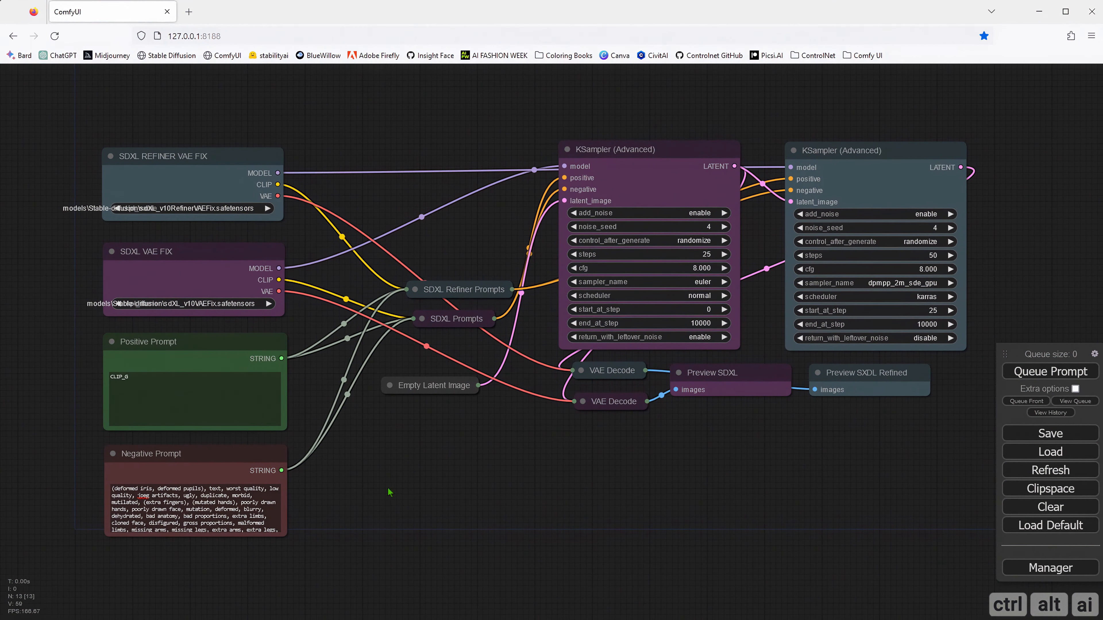
{"action": "scroll", "coordinate": [404, 487], "scroll_direction": "down", "scroll_amount": 2}
{"action": "left_click_drag", "start_coordinate": [413, 482], "coordinate": [401, 482]}
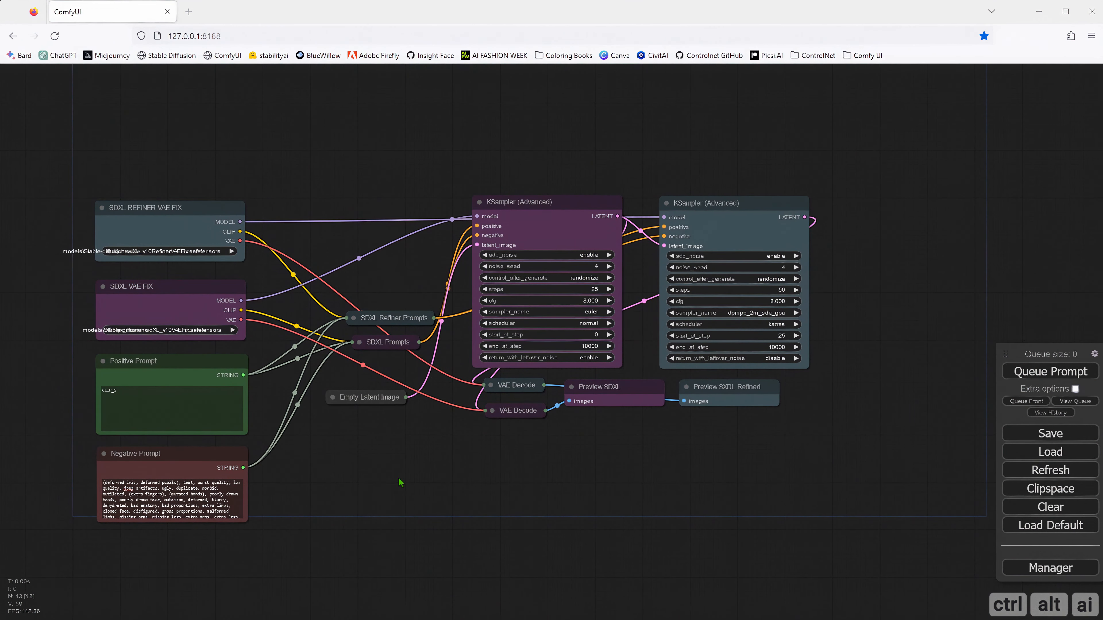
- Set the positive prompt to "the child stands on the edge of the universe, stars, unreal dimension, rainbow, octane rendering, glowing lights"
{"action": "left_click", "coordinate": [146, 404]}
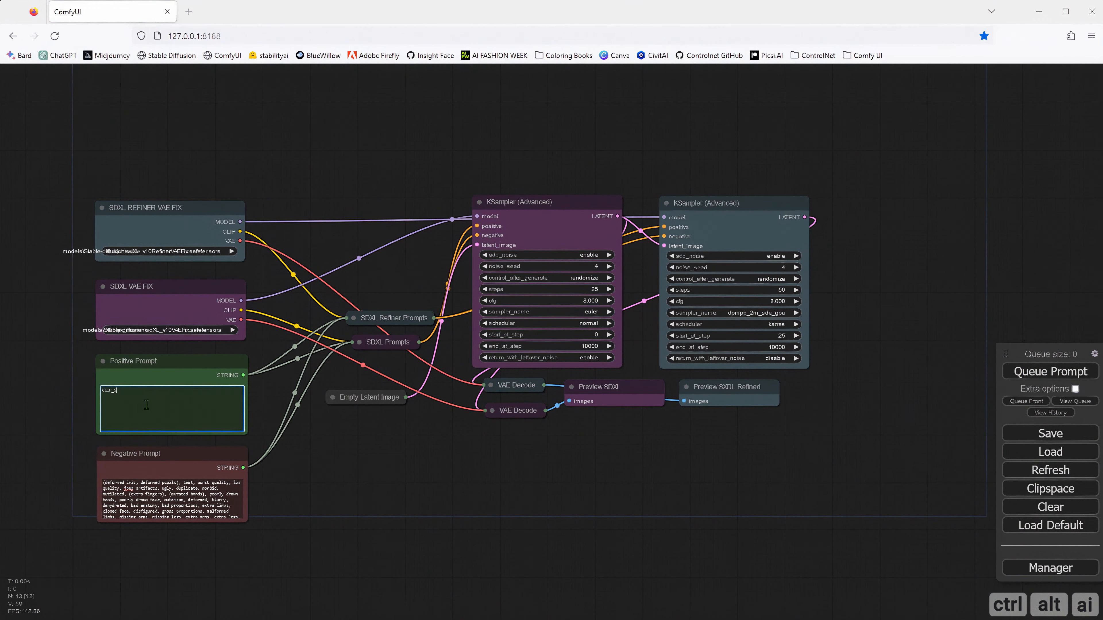
{"action": "scroll", "coordinate": [125, 401], "scroll_direction": "up", "scroll_amount": 6}
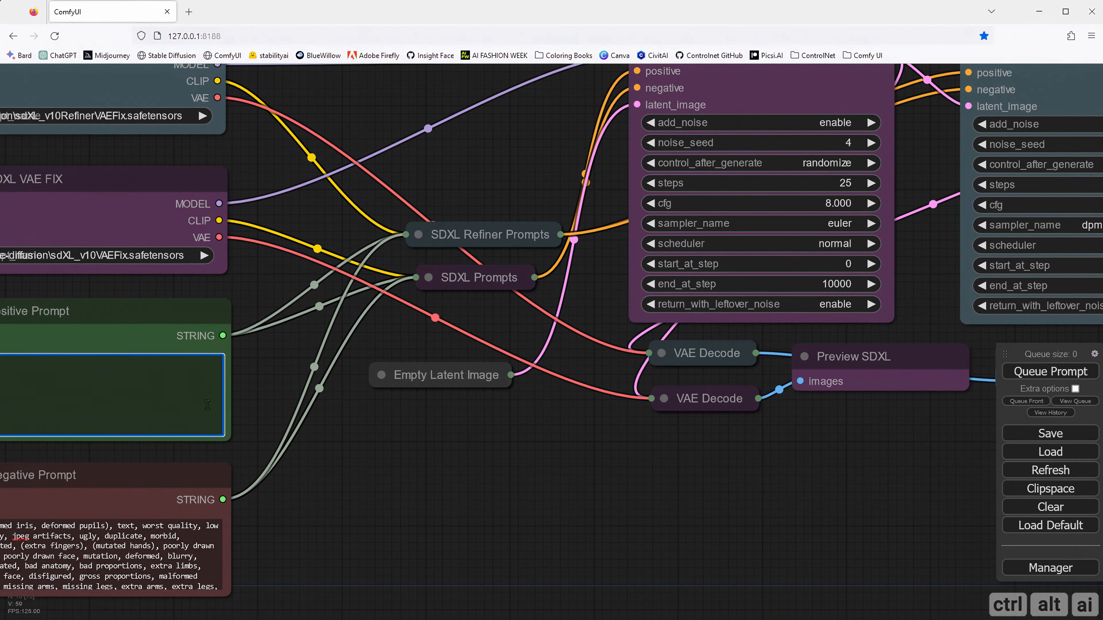
{"action": "left_click_drag", "start_coordinate": [274, 401], "coordinate": [347, 398]}
{"action": "left_click", "coordinate": [347, 398]}
{"action": "key", "text": "ctrl+a"}
{"action": "type", "text": "the child stands on the edge of the universe, stars, unreal dimension, rainbow, octane rendering, glowing lights"}
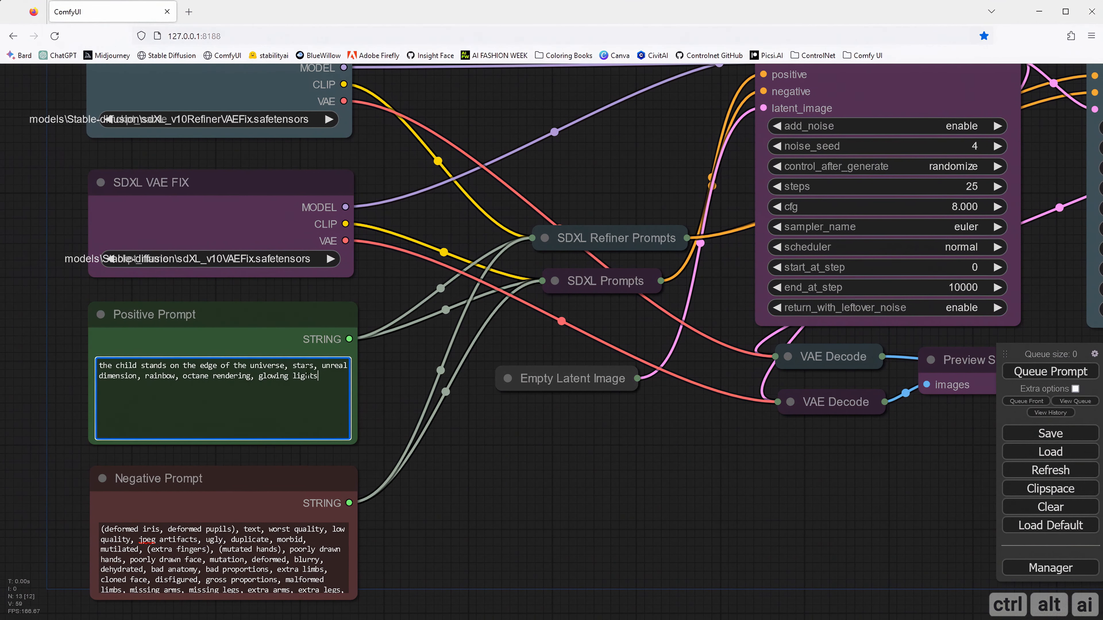
{"action": "left_click", "coordinate": [389, 393]}
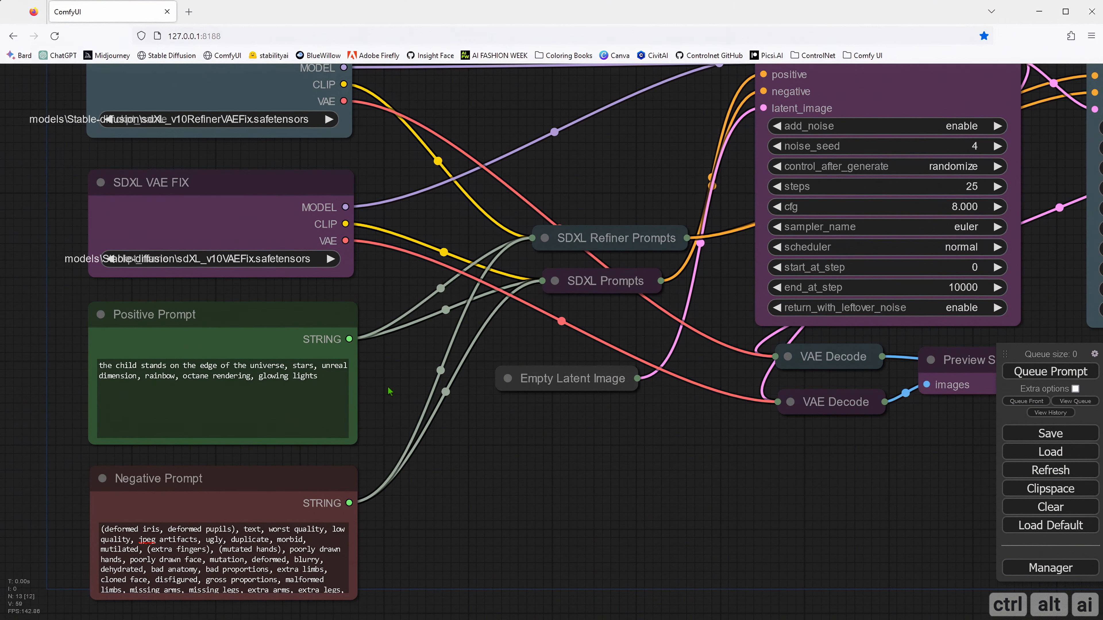
- Queue the prompt to generate the base and refined images
{"action": "scroll", "coordinate": [390, 392], "scroll_direction": "down", "scroll_amount": 5}
{"action": "left_click_drag", "start_coordinate": [554, 446], "coordinate": [475, 459]}
{"action": "scroll", "coordinate": [485, 458], "scroll_direction": "down", "scroll_amount": 2}
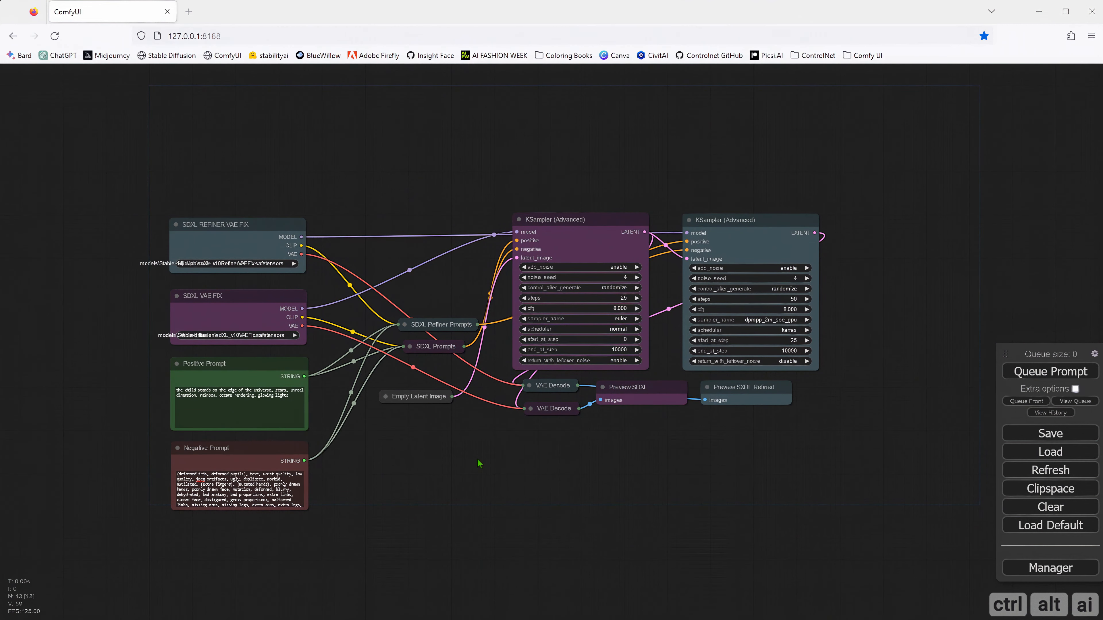
{"action": "left_click_drag", "start_coordinate": [480, 463], "coordinate": [460, 453]}
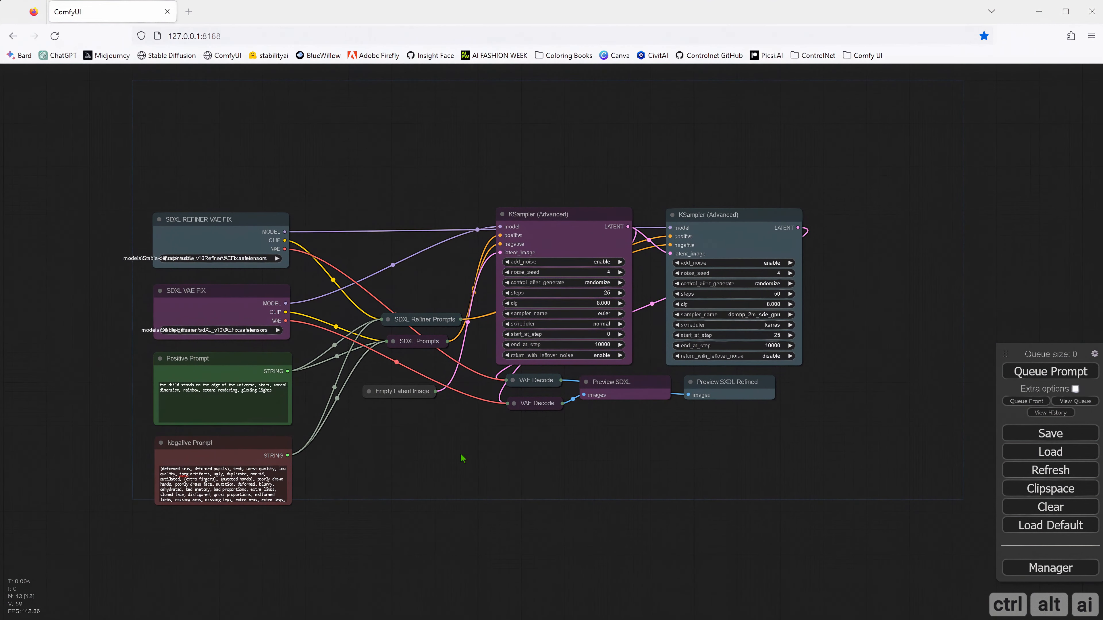
{"action": "left_click", "coordinate": [1028, 375]}
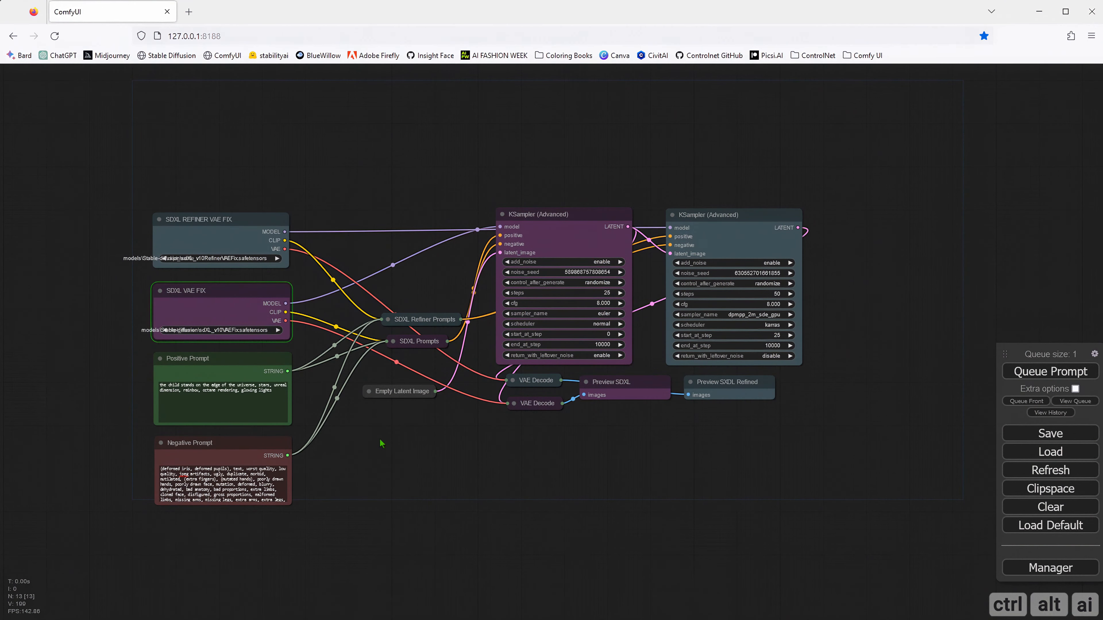
- Compare the base and refined preview images along with both samplers' settings
{"action": "scroll", "coordinate": [372, 453], "scroll_direction": "down", "scroll_amount": 5}
{"action": "scroll", "coordinate": [460, 449], "scroll_direction": "up", "scroll_amount": 8}
{"action": "scroll", "coordinate": [459, 443], "scroll_direction": "down", "scroll_amount": 4}
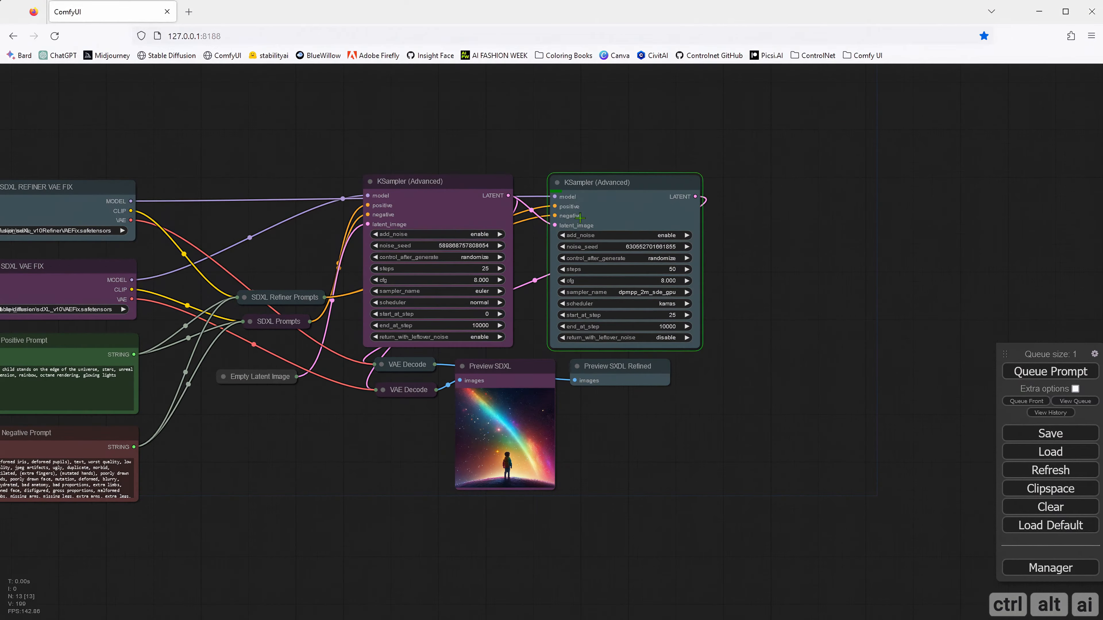
{"action": "scroll", "coordinate": [631, 418], "scroll_direction": "up", "scroll_amount": 8}
{"action": "left_click_drag", "start_coordinate": [746, 417], "coordinate": [775, 389]}
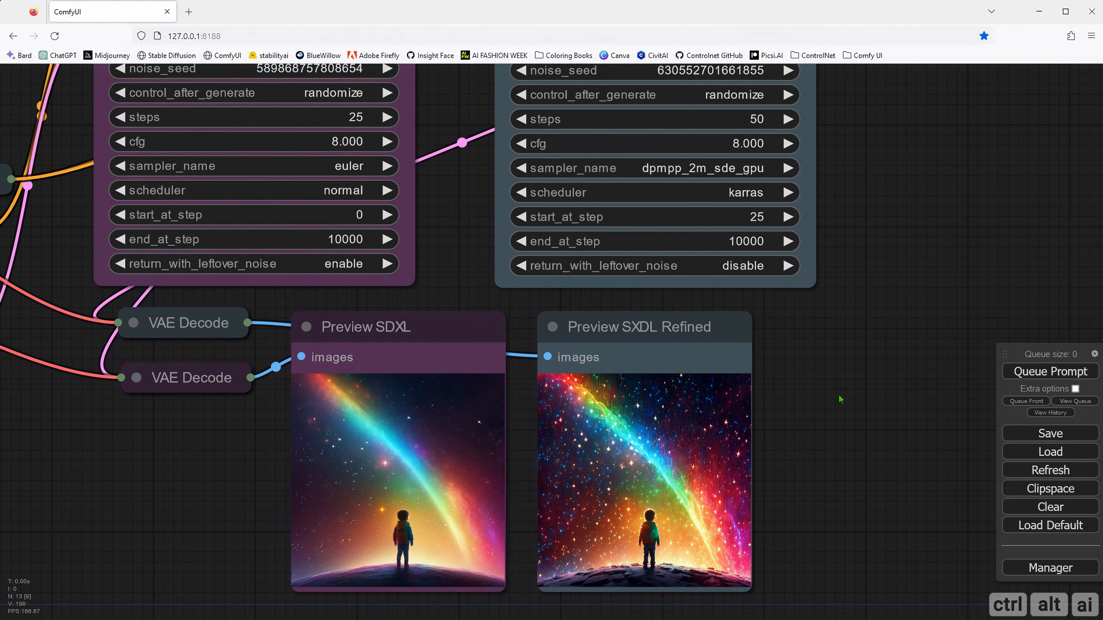
{"action": "left_click_drag", "start_coordinate": [823, 354], "coordinate": [822, 435]}
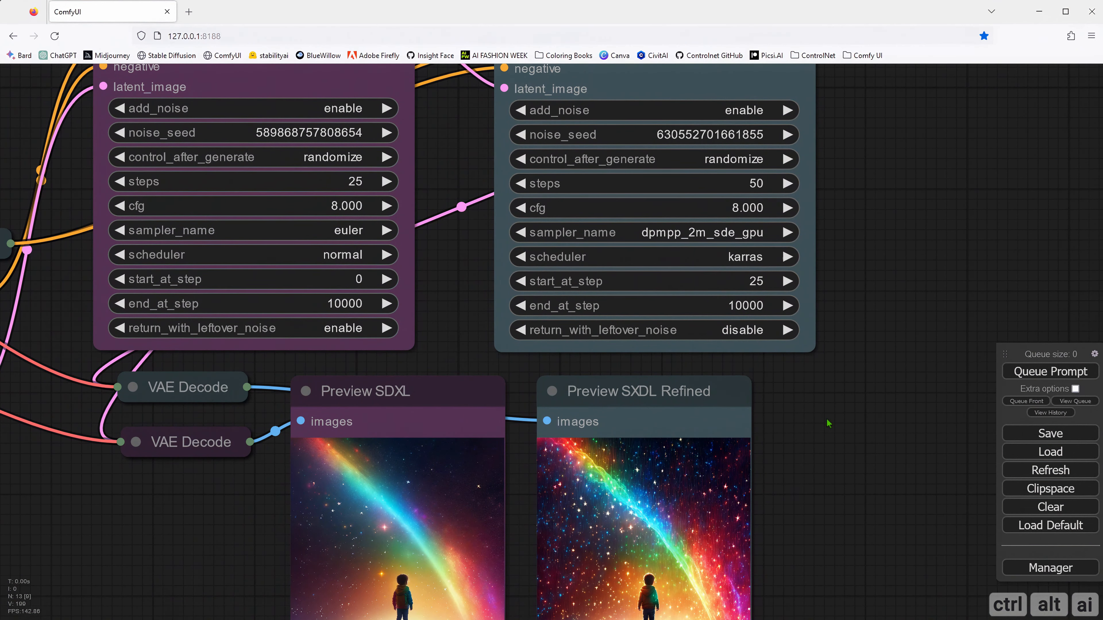
{"action": "scroll", "coordinate": [838, 374], "scroll_direction": "down", "scroll_amount": 3}
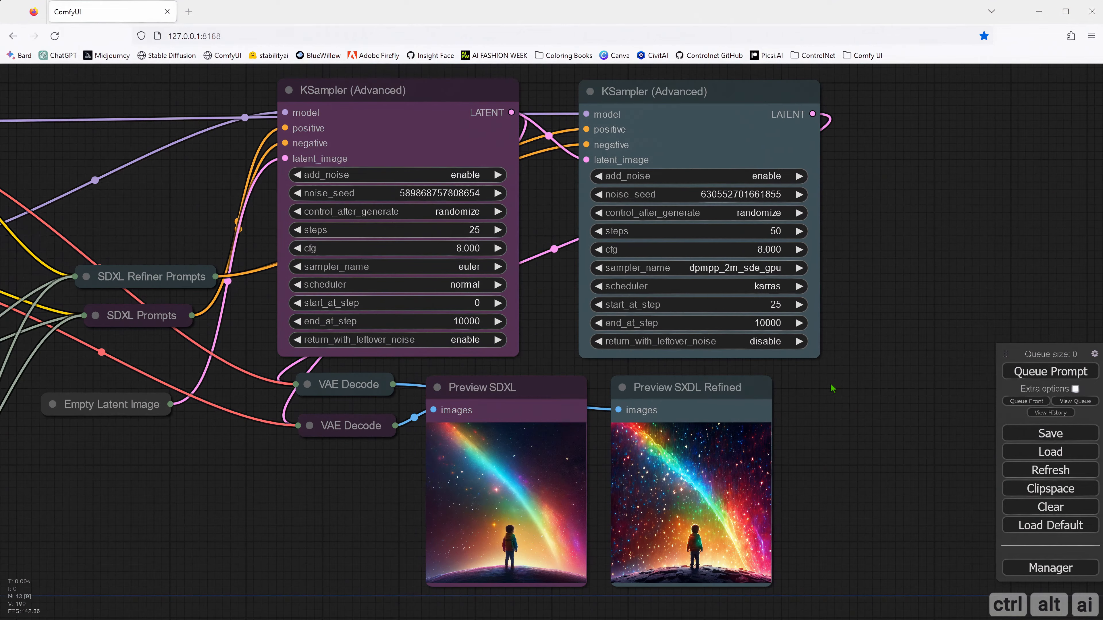
{"action": "left_click_drag", "start_coordinate": [833, 385], "coordinate": [786, 413]}
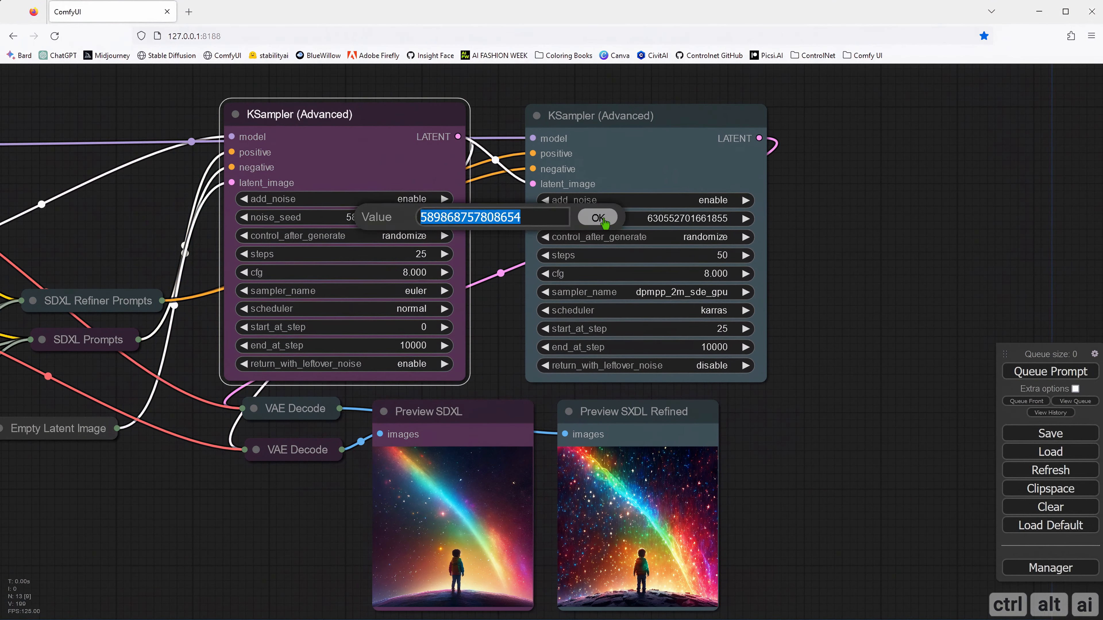
{"action": "left_click", "coordinate": [733, 285]}
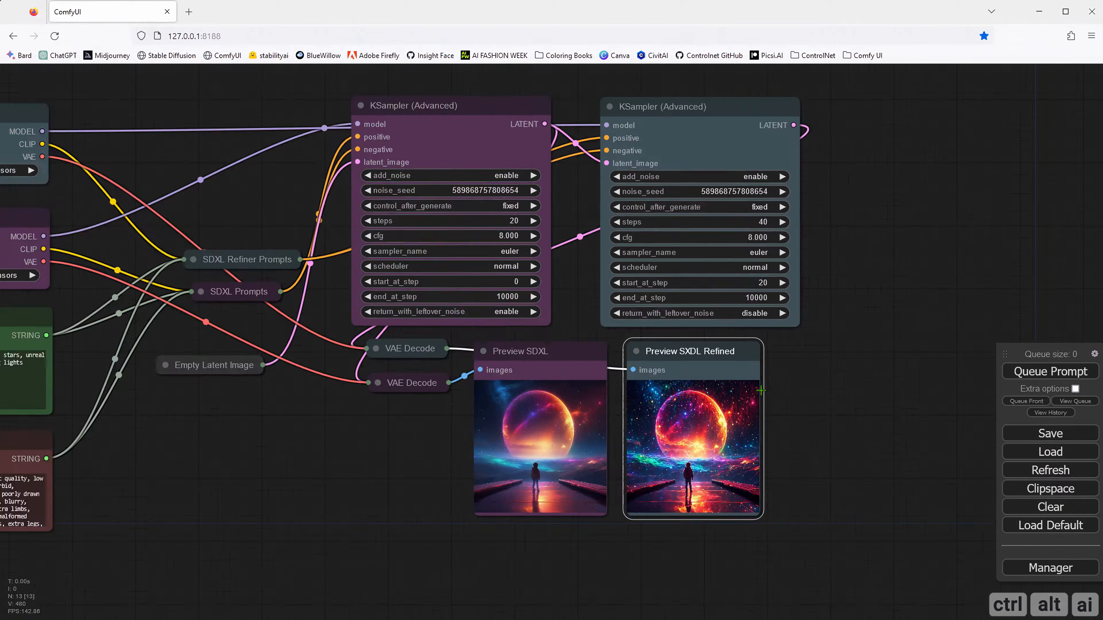
{"action": "scroll", "coordinate": [756, 391], "scroll_direction": "down", "scroll_amount": 3}
{"action": "left_click", "coordinate": [551, 241]}
{"action": "left_click", "coordinate": [743, 242]}
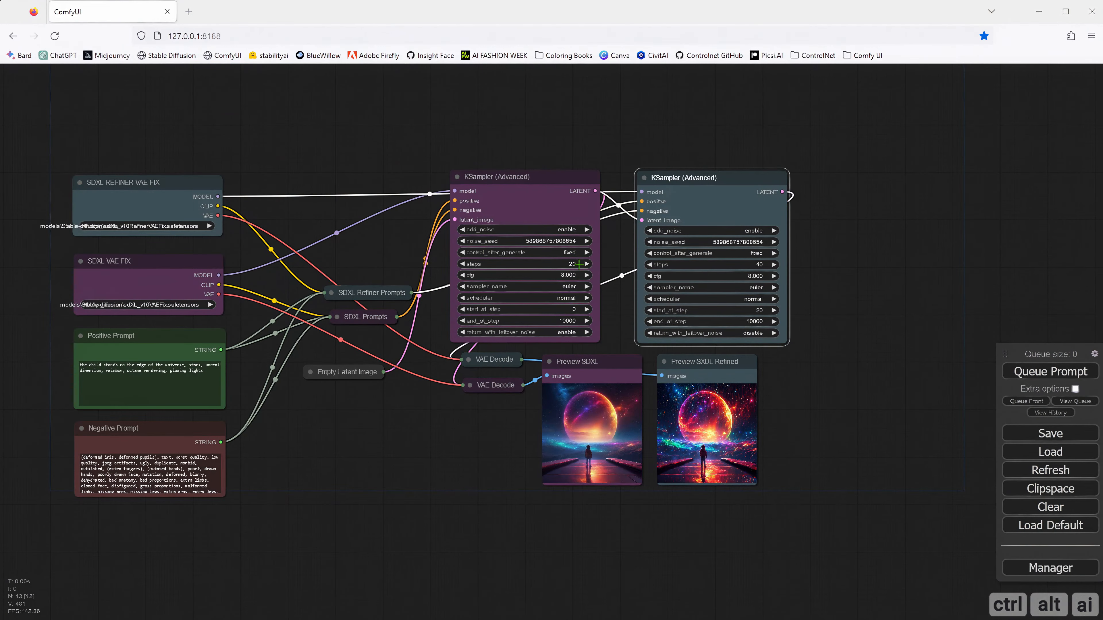
- Set the base sampler to 50 steps and the refiner sampler to 60 steps starting at step 50
{"action": "scroll", "coordinate": [756, 373], "scroll_direction": "up", "scroll_amount": 7}
{"action": "left_click_drag", "start_coordinate": [756, 373], "coordinate": [806, 496]}
{"action": "left_click", "coordinate": [347, 257]}
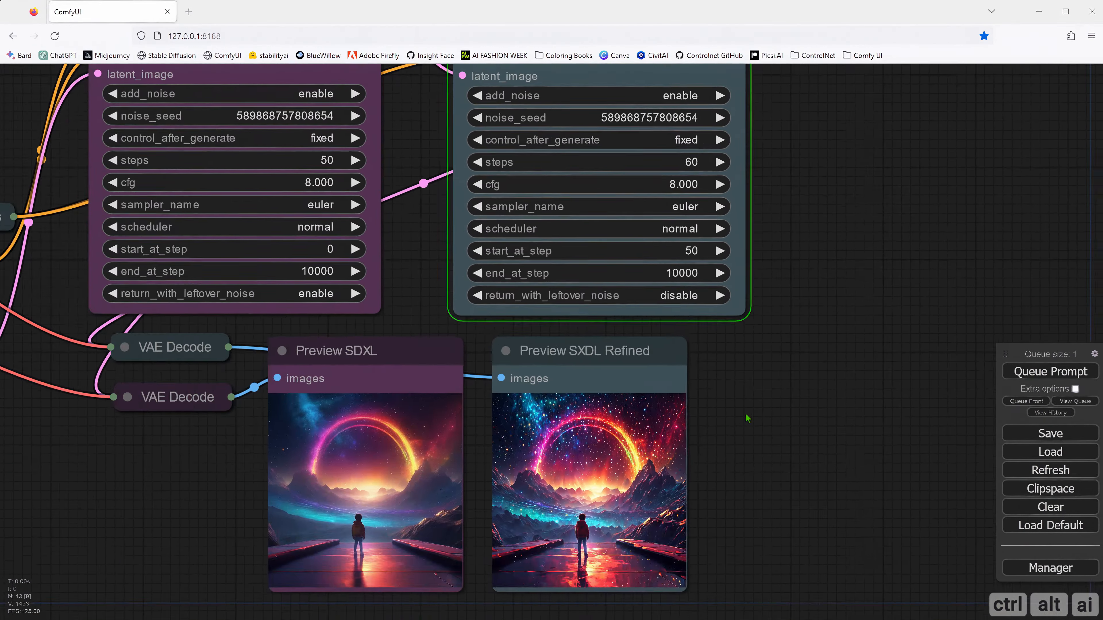
- Examine the base and refined previews up close to compare detail across the different sampler settings
{"action": "scroll", "coordinate": [746, 390], "scroll_direction": "up", "scroll_amount": 4}
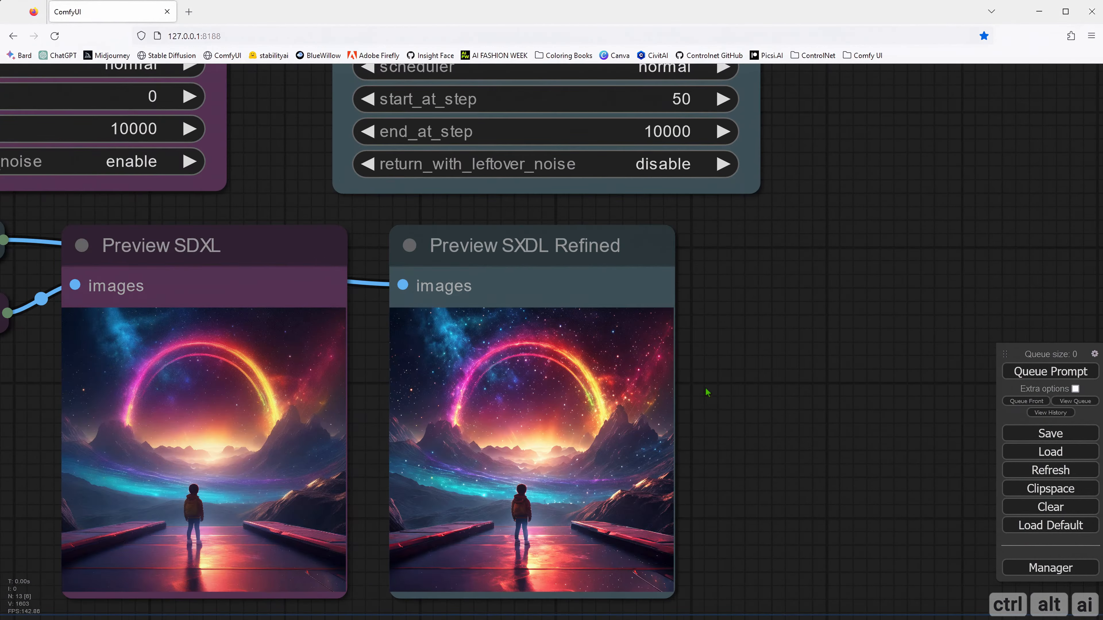
{"action": "scroll", "coordinate": [734, 404], "scroll_direction": "down", "scroll_amount": 4}
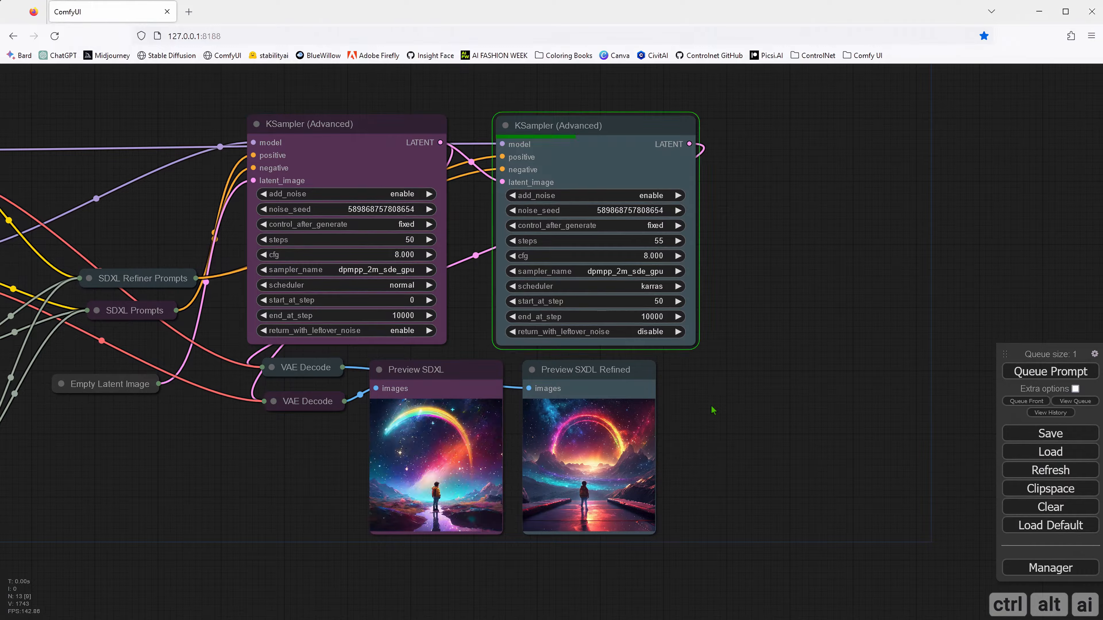
{"action": "scroll", "coordinate": [714, 406], "scroll_direction": "up", "scroll_amount": 4}
{"action": "scroll", "coordinate": [734, 438], "scroll_direction": "down", "scroll_amount": 2}
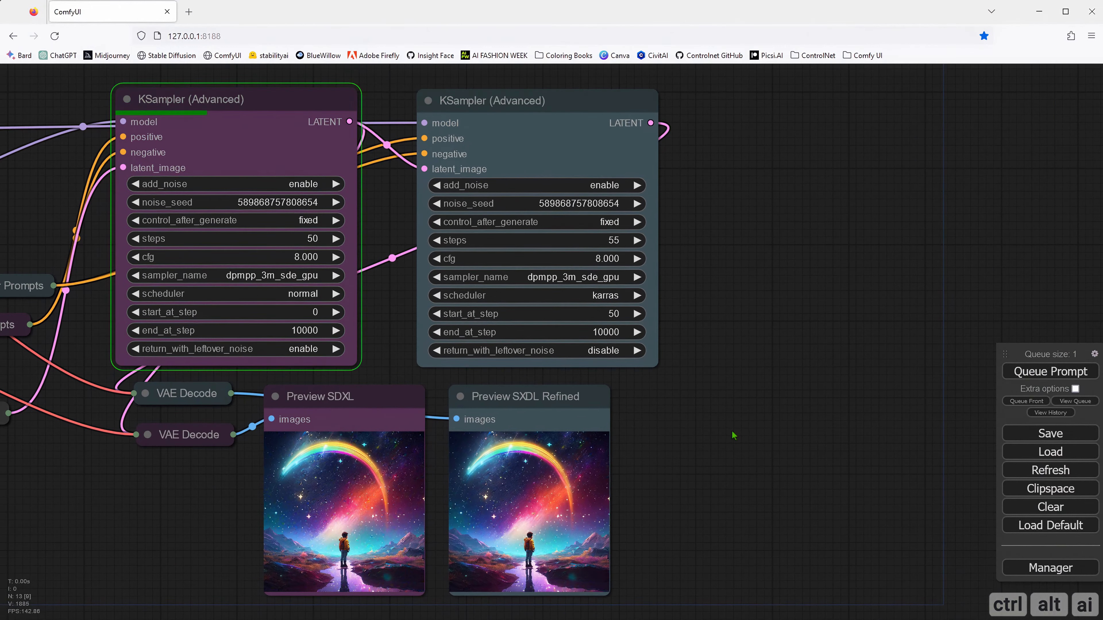
{"action": "scroll", "coordinate": [760, 425], "scroll_direction": "up", "scroll_amount": 3}
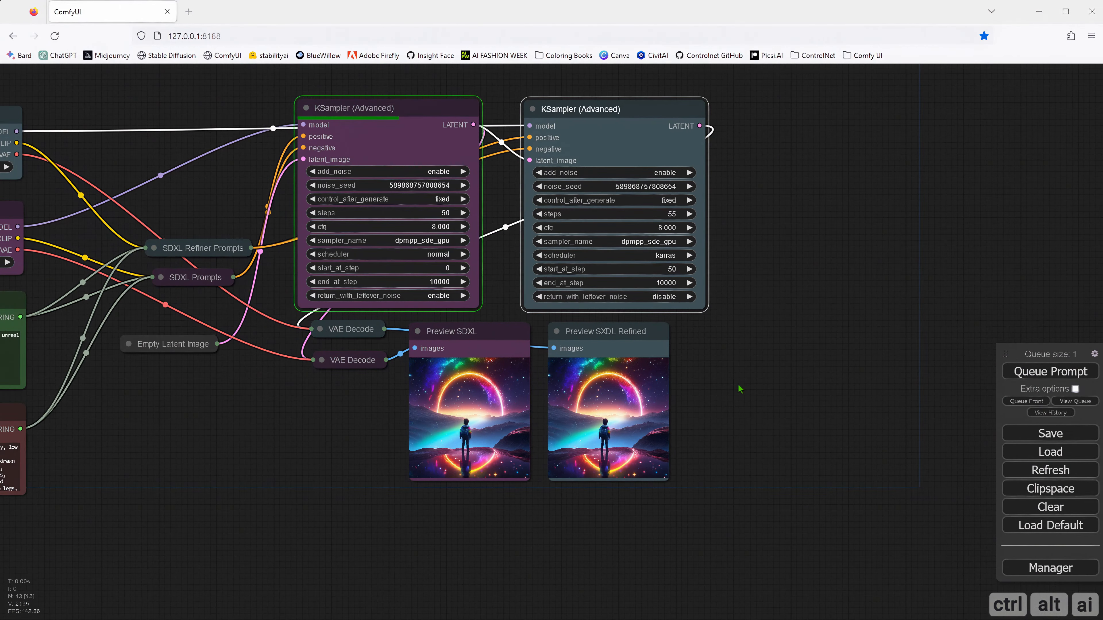
{"action": "scroll", "coordinate": [741, 390], "scroll_direction": "up", "scroll_amount": 5}
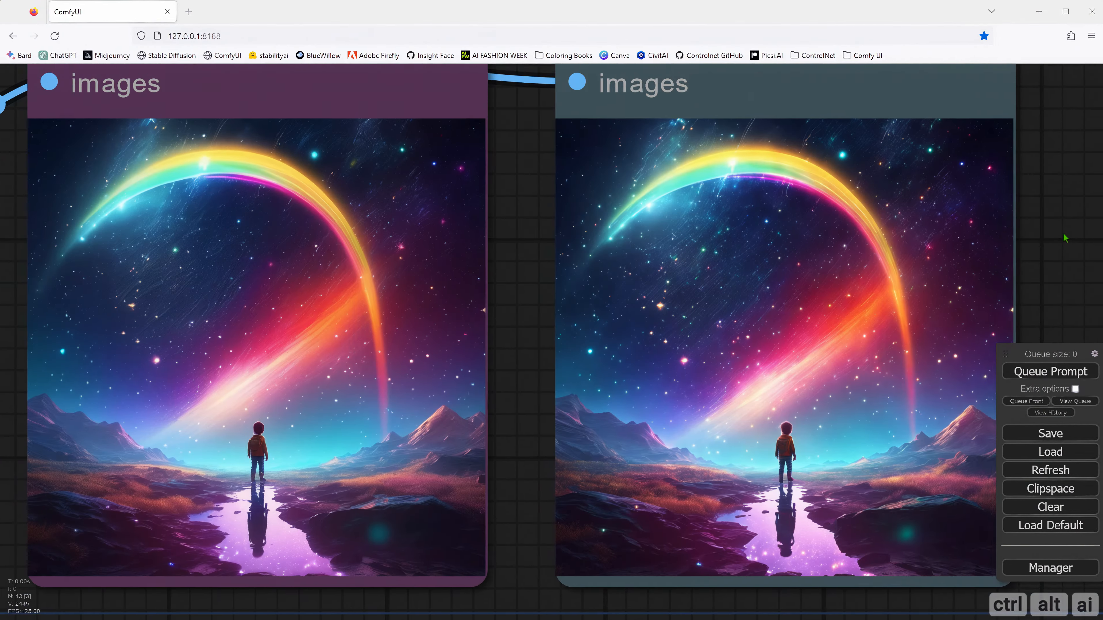
{"action": "scroll", "coordinate": [891, 384], "scroll_direction": "down", "scroll_amount": 6}
{"action": "scroll", "coordinate": [783, 411], "scroll_direction": "up", "scroll_amount": 3}
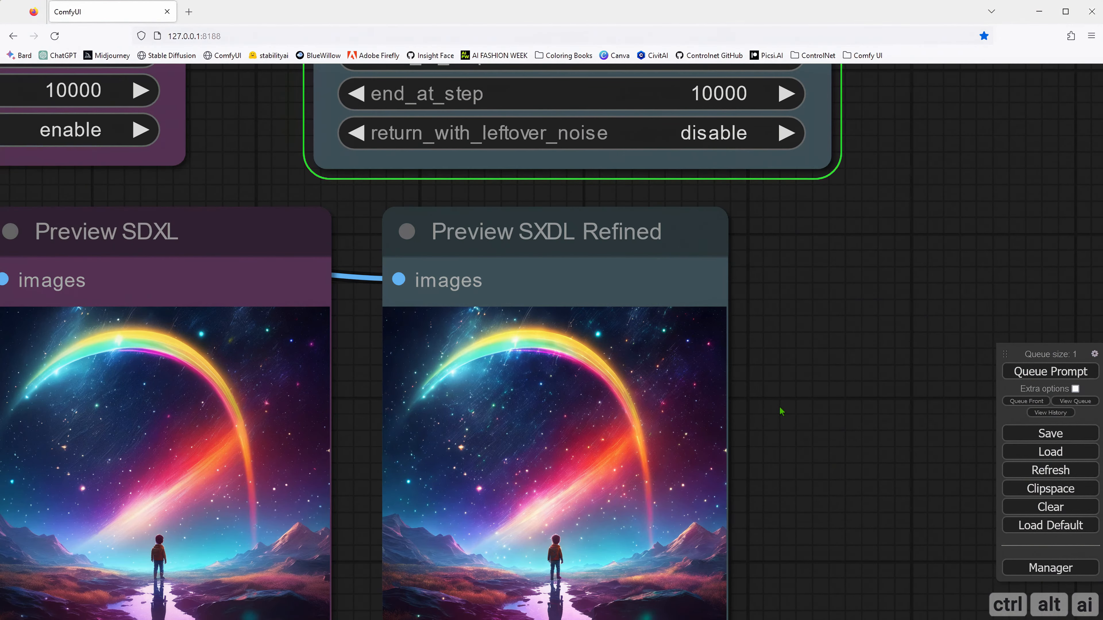
{"action": "left_click_drag", "start_coordinate": [783, 411], "coordinate": [891, 316]}
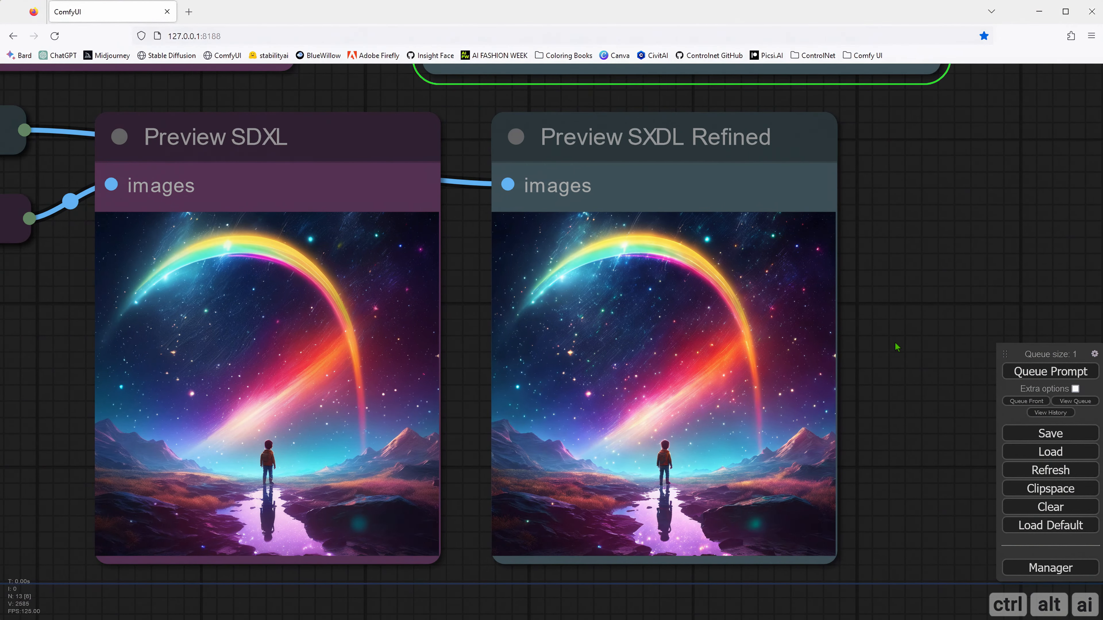
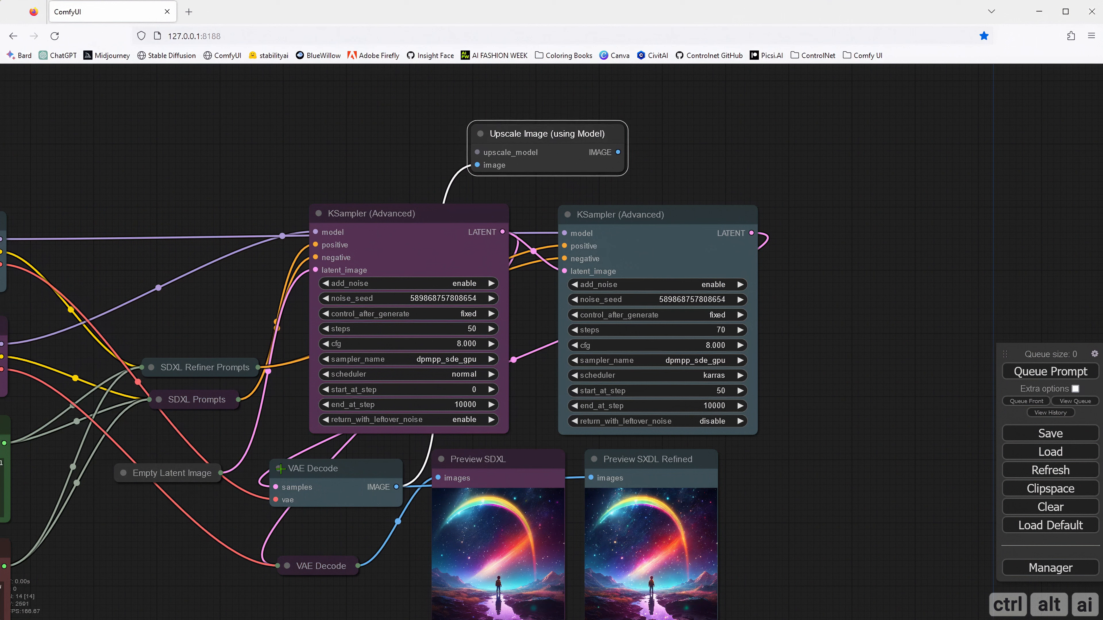
- Collapse the refiner's VAE Decode node and move it slightly lower beneath the base sampler
{"action": "left_click", "coordinate": [280, 468]}
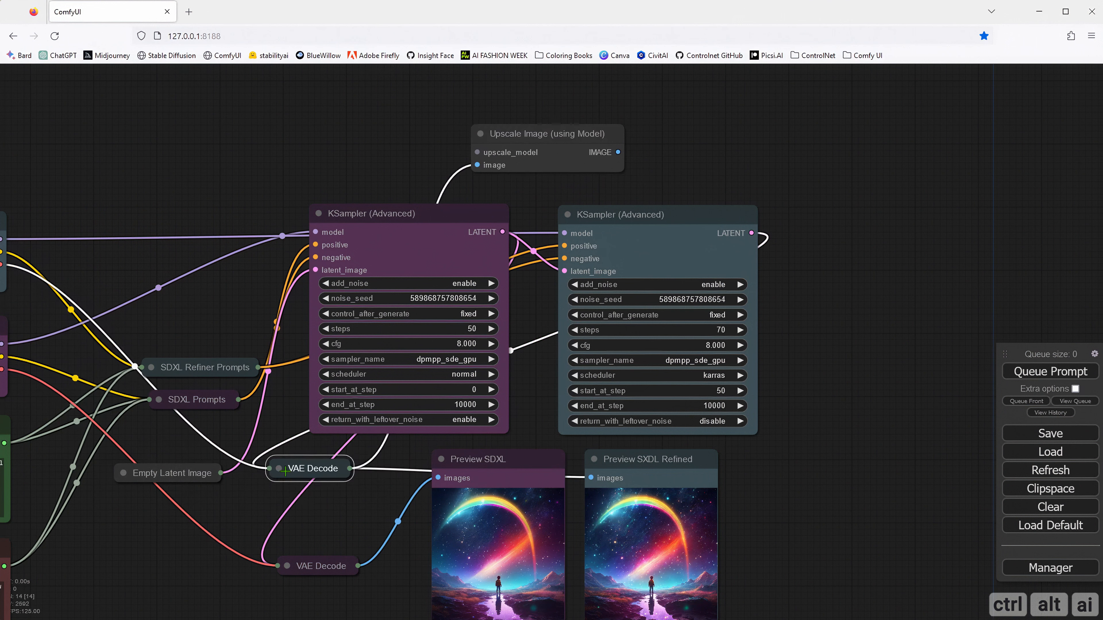
{"action": "mouse_move", "coordinate": [285, 471]}
{"action": "left_mouse_down"}
{"action": "mouse_move", "coordinate": [297, 504]}
{"action": "mouse_move", "coordinate": [280, 512]}
{"action": "mouse_move", "coordinate": [292, 484]}
{"action": "left_mouse_up"}
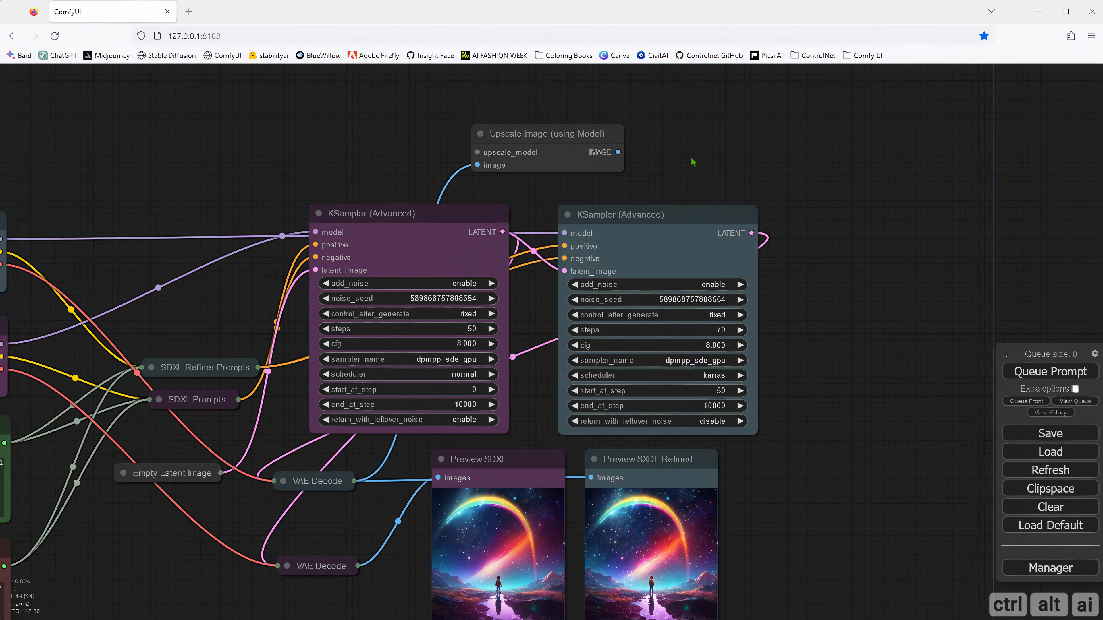
- Color the Upscale Image (using Model) node yellow
{"action": "left_click_drag", "start_coordinate": [692, 162], "coordinate": [702, 204]}
{"action": "right_click", "coordinate": [545, 183]}
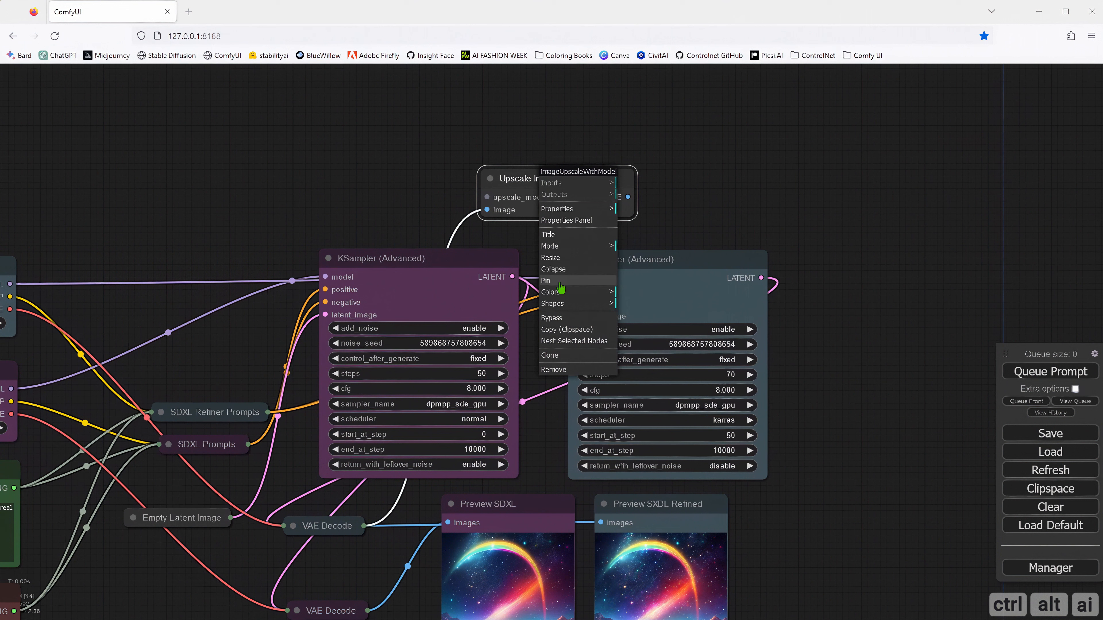
{"action": "left_click", "coordinate": [560, 293]}
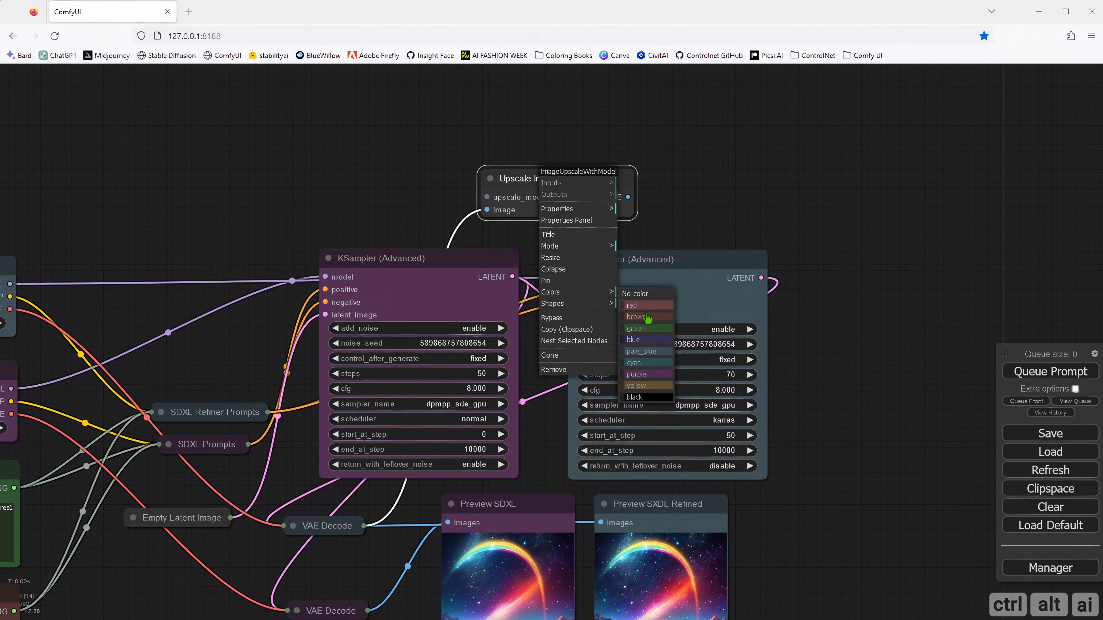
{"action": "left_click", "coordinate": [646, 386]}
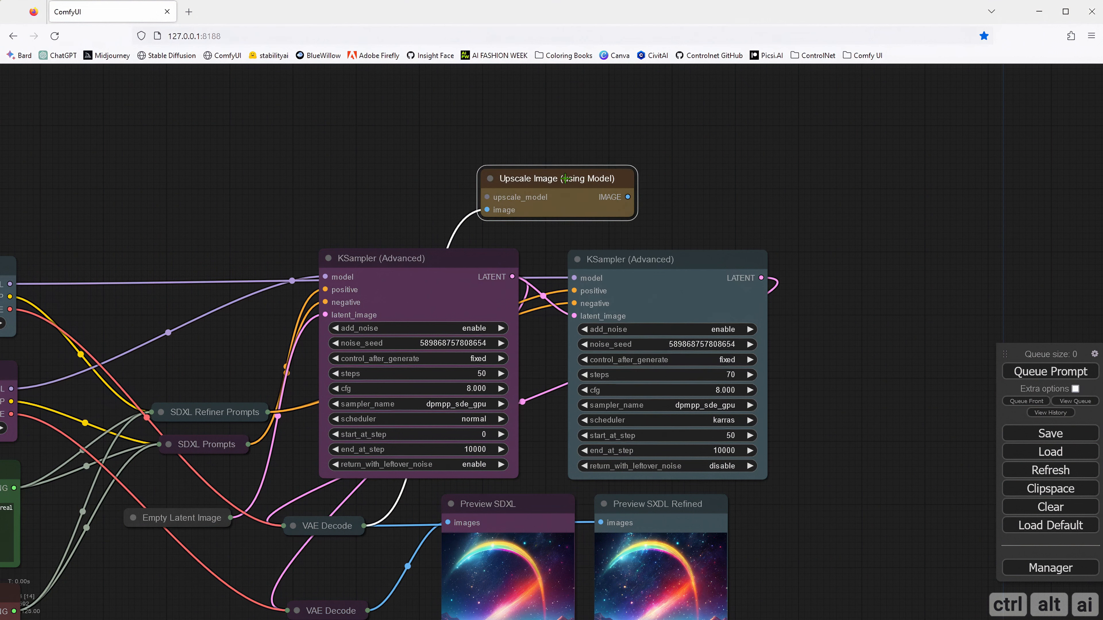
- Add a Load Upscale Model node feeding the upscale node's upscale_model input and choose 4x-UltraSharp.pth as its model
{"action": "left_click_drag", "start_coordinate": [422, 189], "coordinate": [533, 197]}
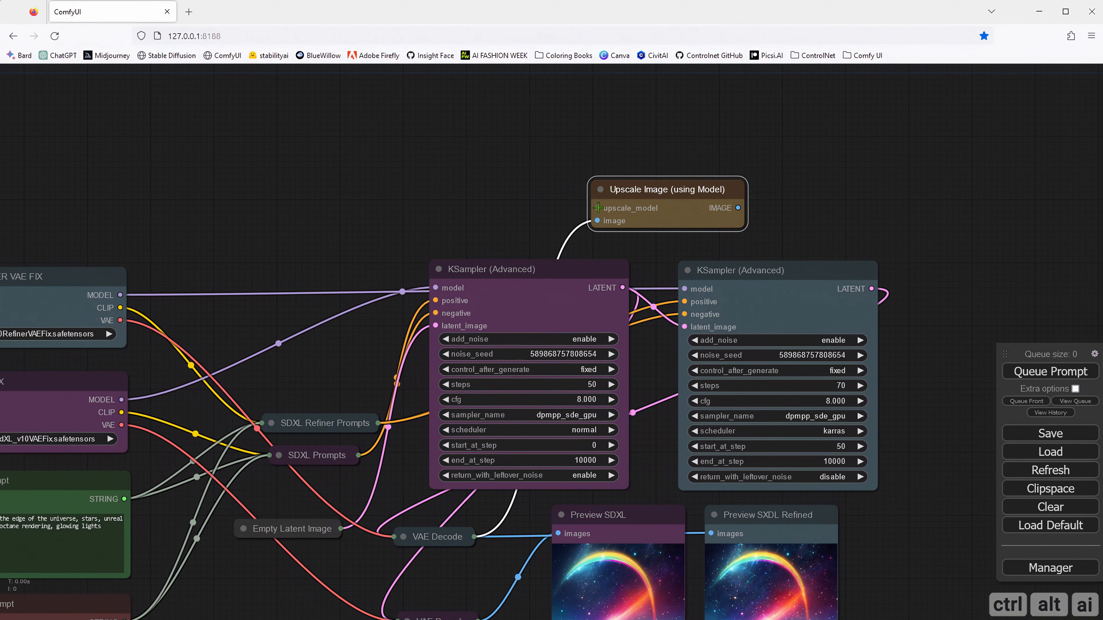
{"action": "left_click_drag", "start_coordinate": [598, 208], "coordinate": [469, 212]}
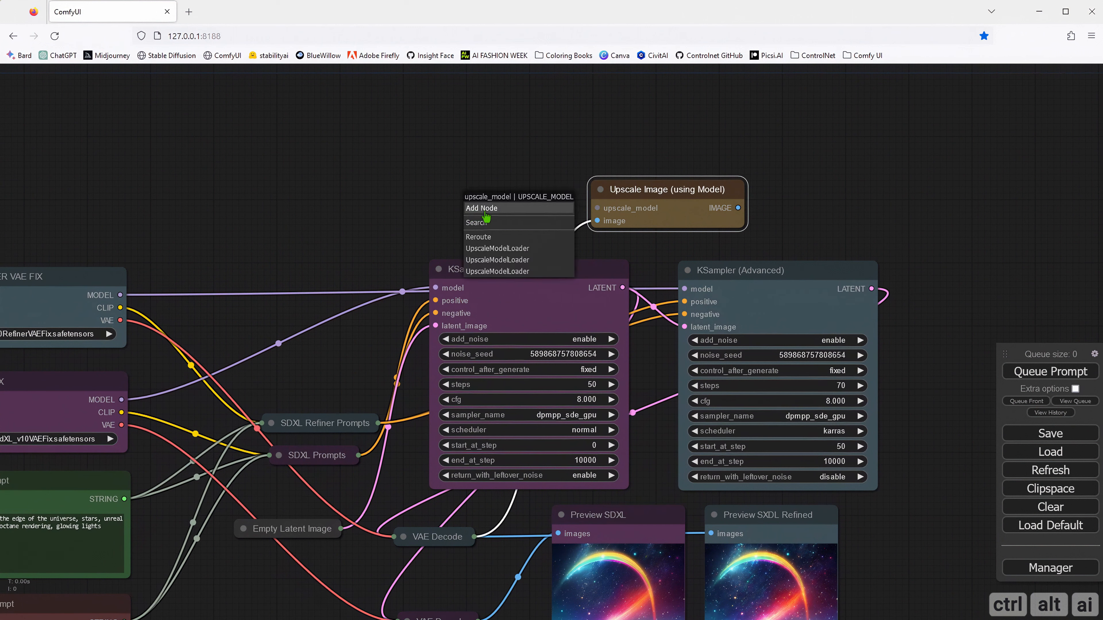
{"action": "left_click", "coordinate": [495, 251]}
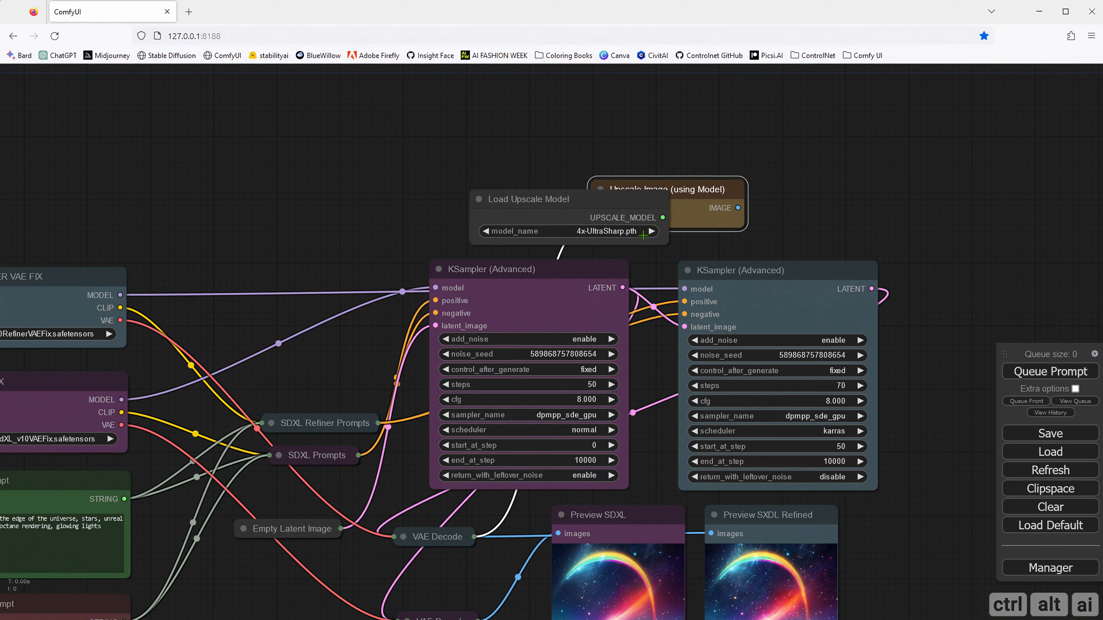
{"action": "left_click", "coordinate": [648, 232]}
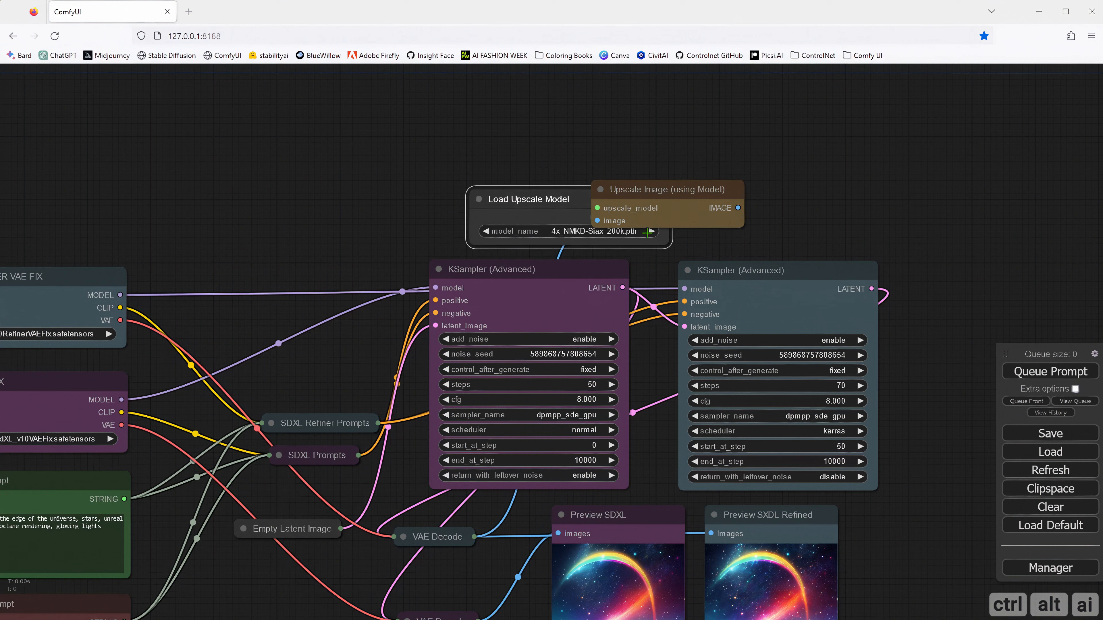
{"action": "right_click", "coordinate": [594, 236]}
{"action": "left_click", "coordinate": [593, 236]}
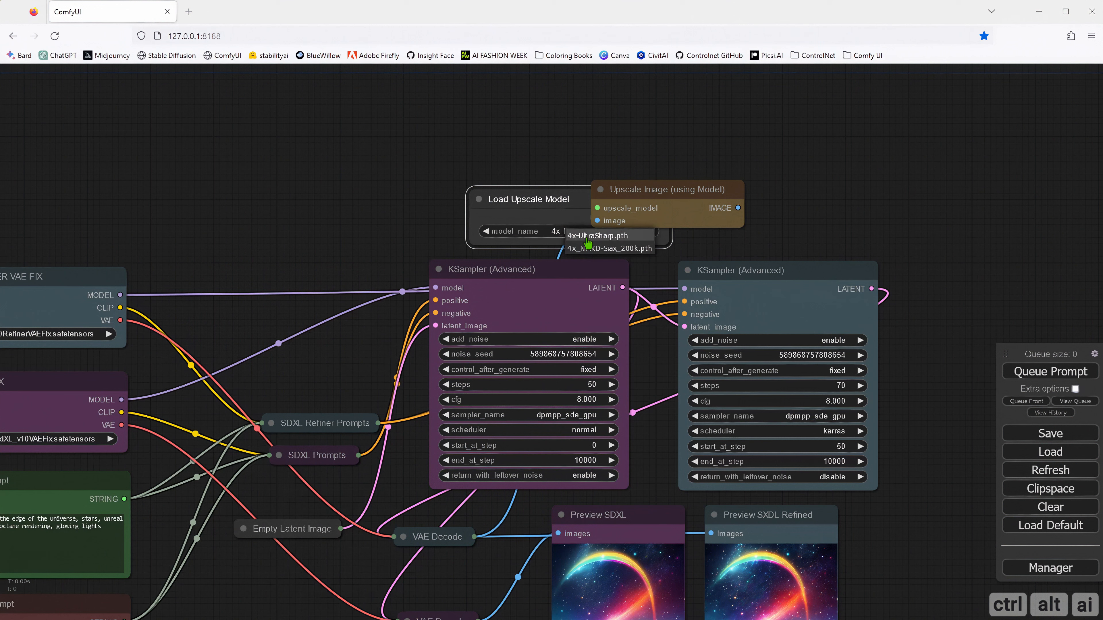
{"action": "left_click", "coordinate": [587, 237]}
- Place the Load Upscale Model node left of the upscale node, collapse it and color it yellow
{"action": "left_click_drag", "start_coordinate": [555, 202], "coordinate": [429, 193]}
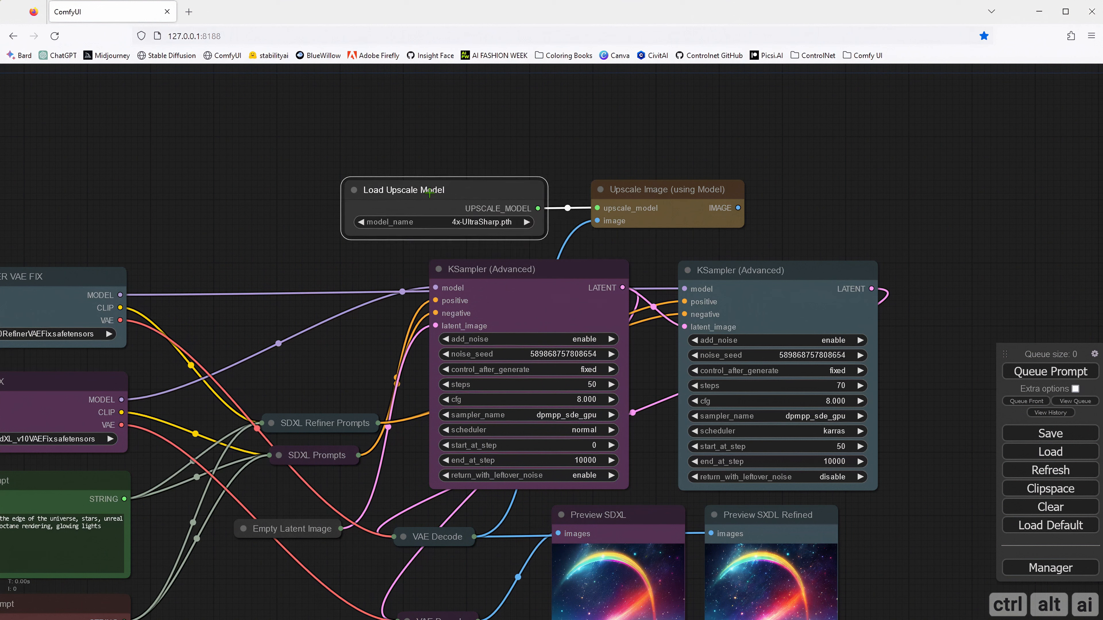
{"action": "left_click", "coordinate": [355, 191]}
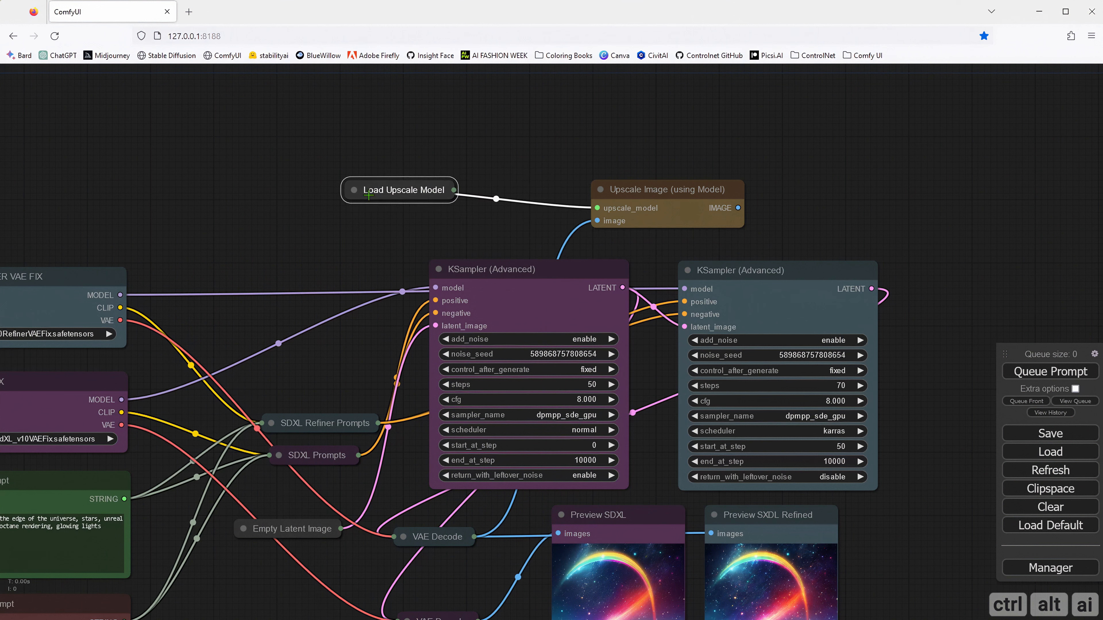
{"action": "left_click_drag", "start_coordinate": [368, 194], "coordinate": [421, 211]}
{"action": "right_click", "coordinate": [422, 204]}
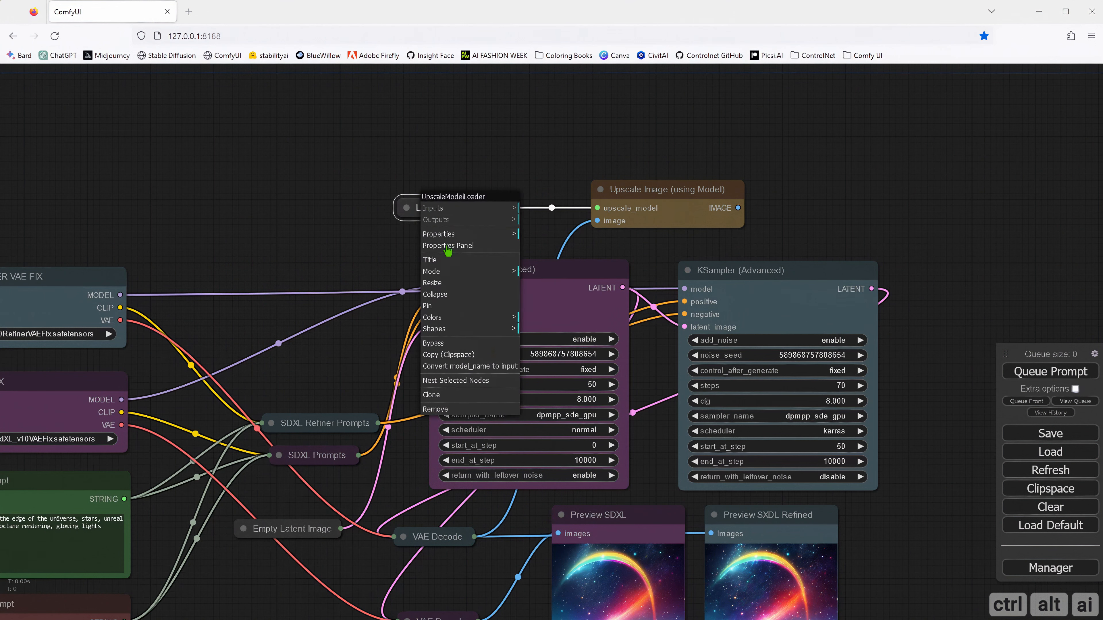
{"action": "left_click", "coordinate": [432, 317]}
{"action": "left_click", "coordinate": [545, 400]}
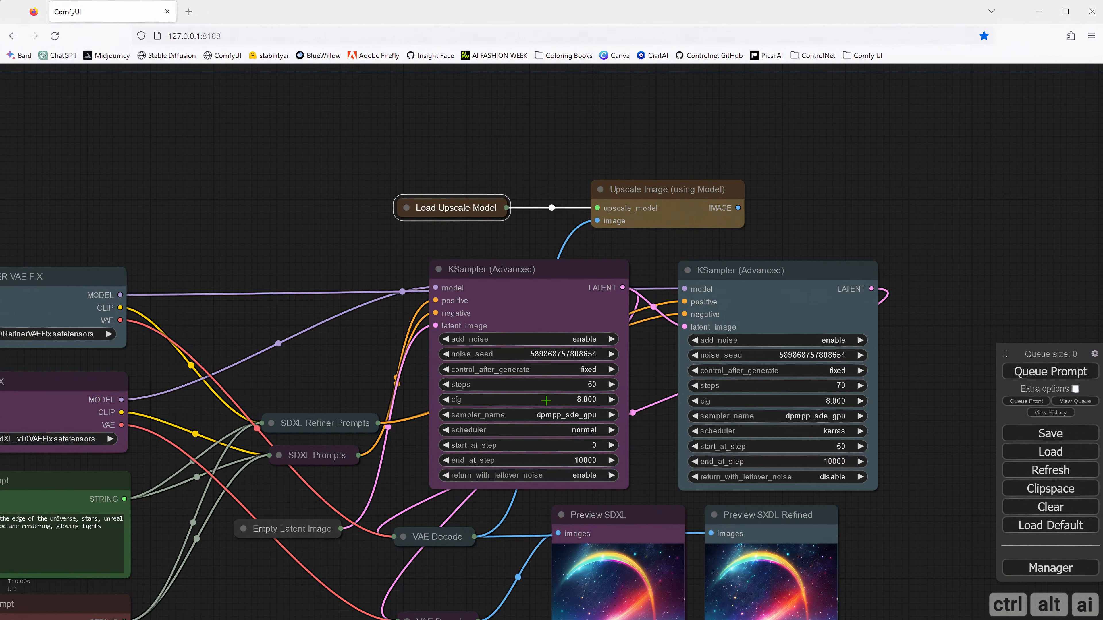
- Add a Preview Image node fed by the upscale node's IMAGE output and align it beside the refined preview
{"action": "left_click_drag", "start_coordinate": [785, 222], "coordinate": [534, 167]}
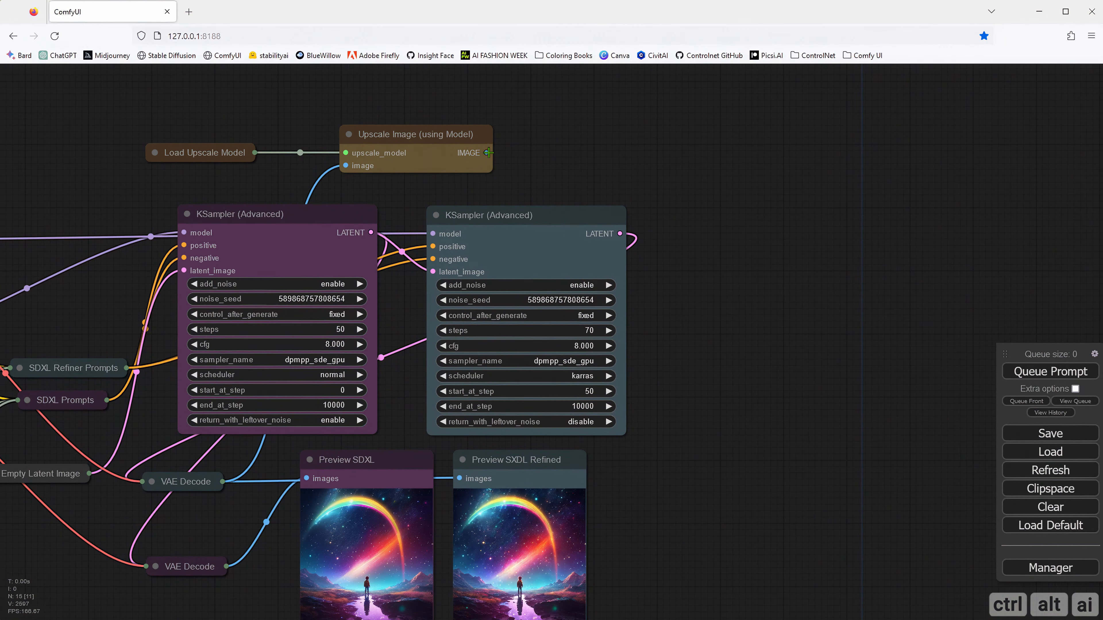
{"action": "left_click_drag", "start_coordinate": [486, 153], "coordinate": [616, 452]}
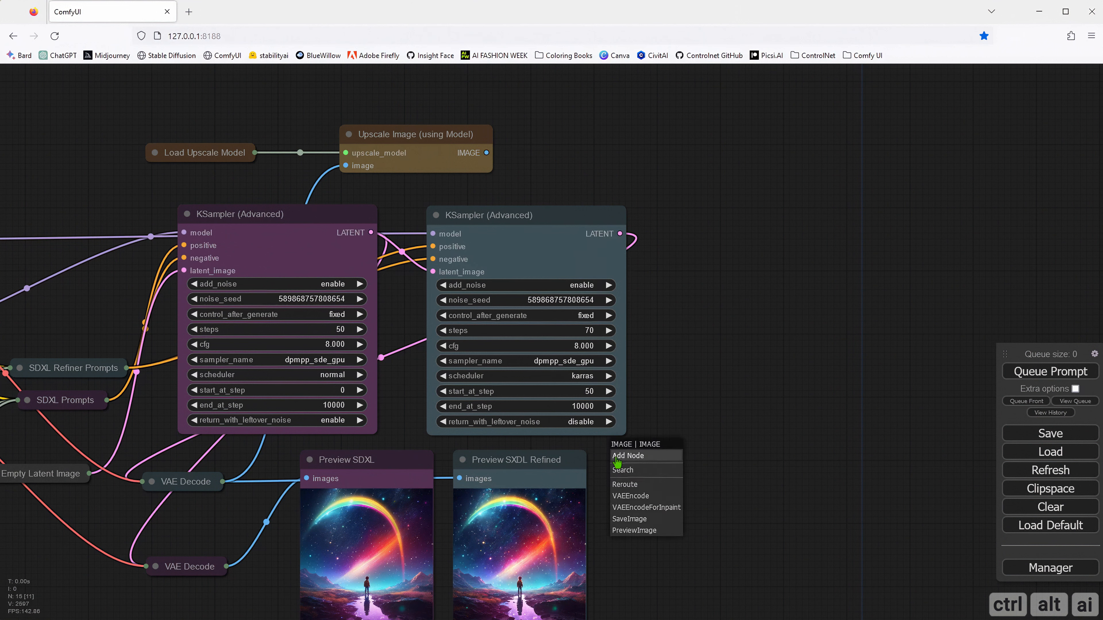
{"action": "left_click", "coordinate": [638, 531]}
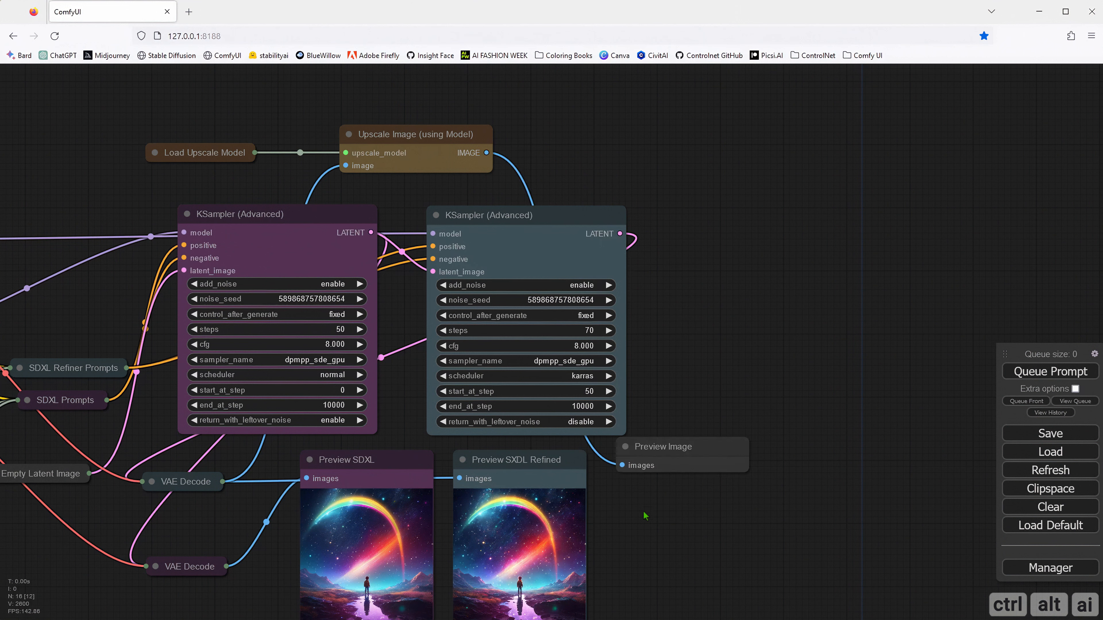
{"action": "left_click_drag", "start_coordinate": [653, 447], "coordinate": [640, 463]}
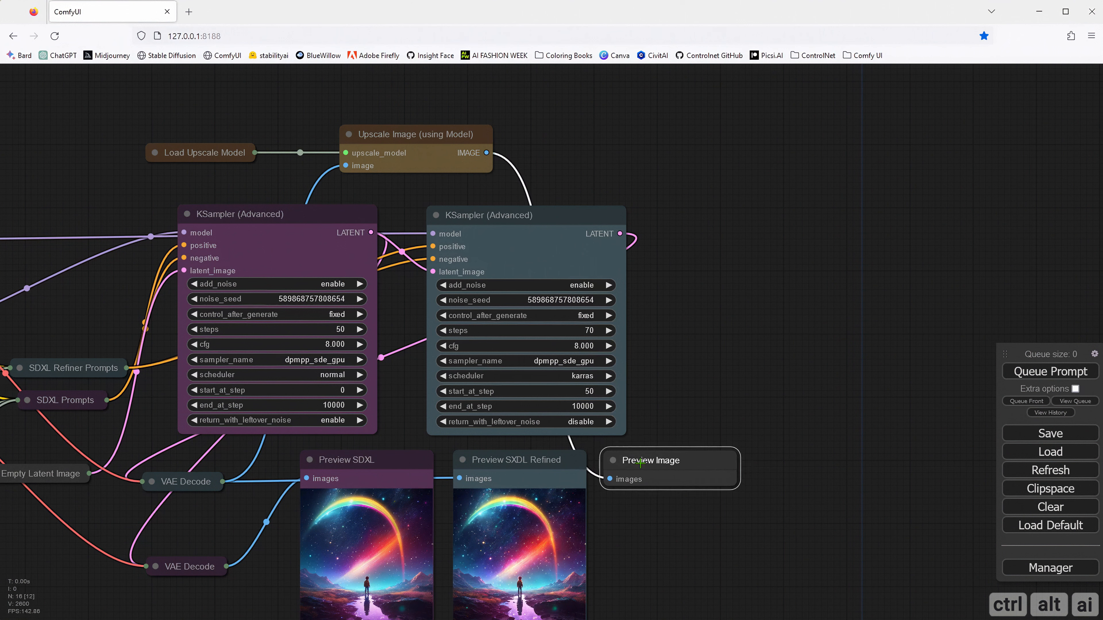
- Title the new preview node SDXL Refined Upscale and nudge it slightly closer to the refined preview
{"action": "right_click", "coordinate": [641, 464]}
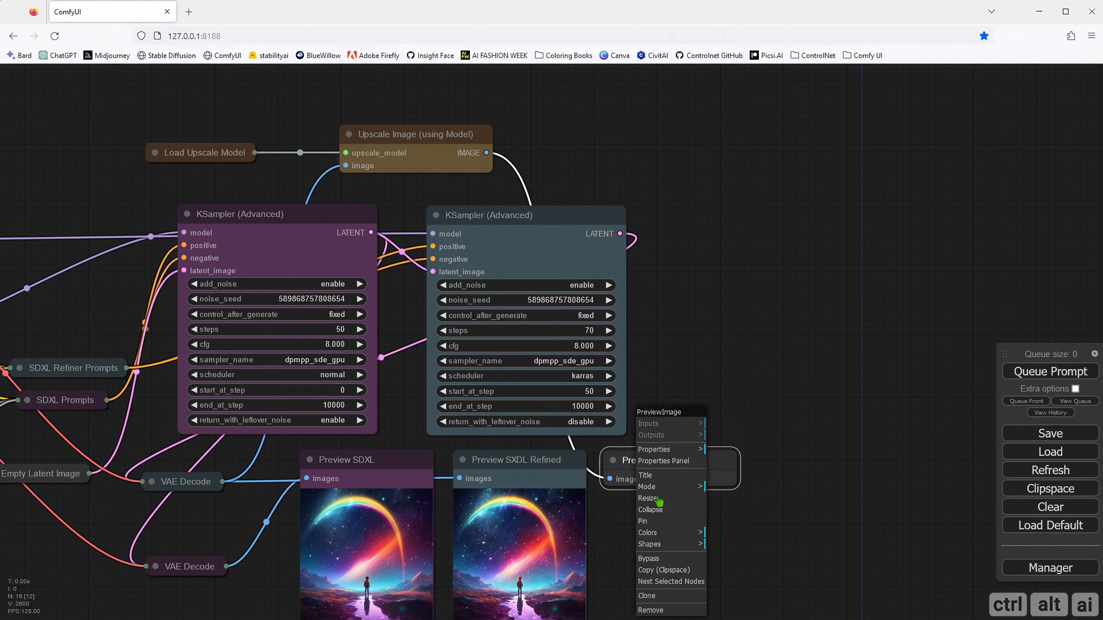
{"action": "left_click", "coordinate": [649, 475]}
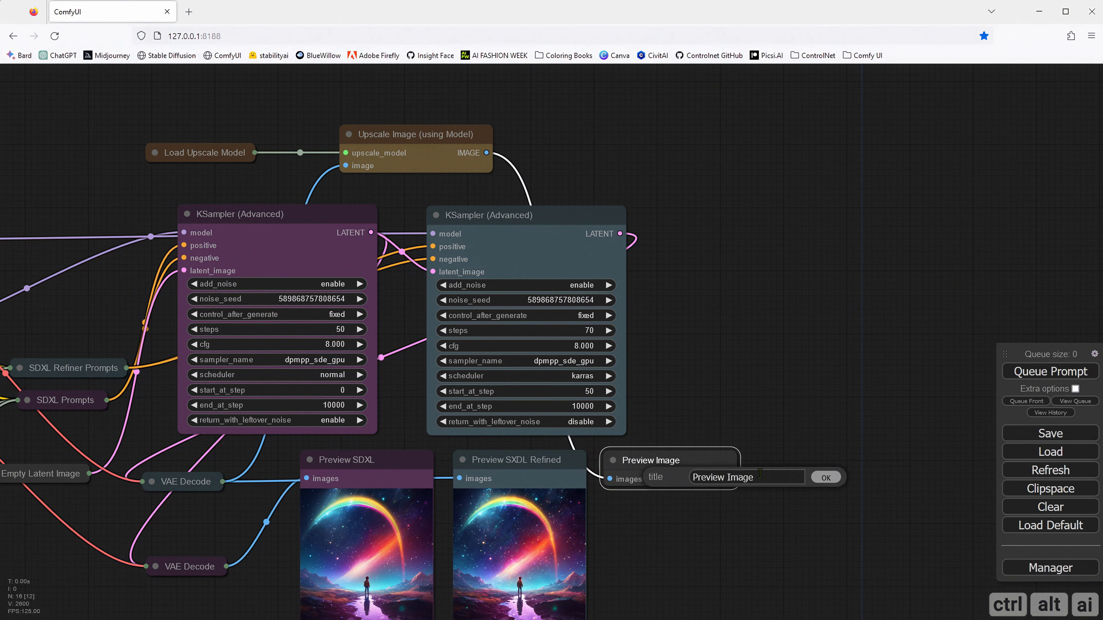
{"action": "key", "text": "ctrl+a"}
{"action": "type", "text": "SD"}
{"action": "key", "text": "Return"}
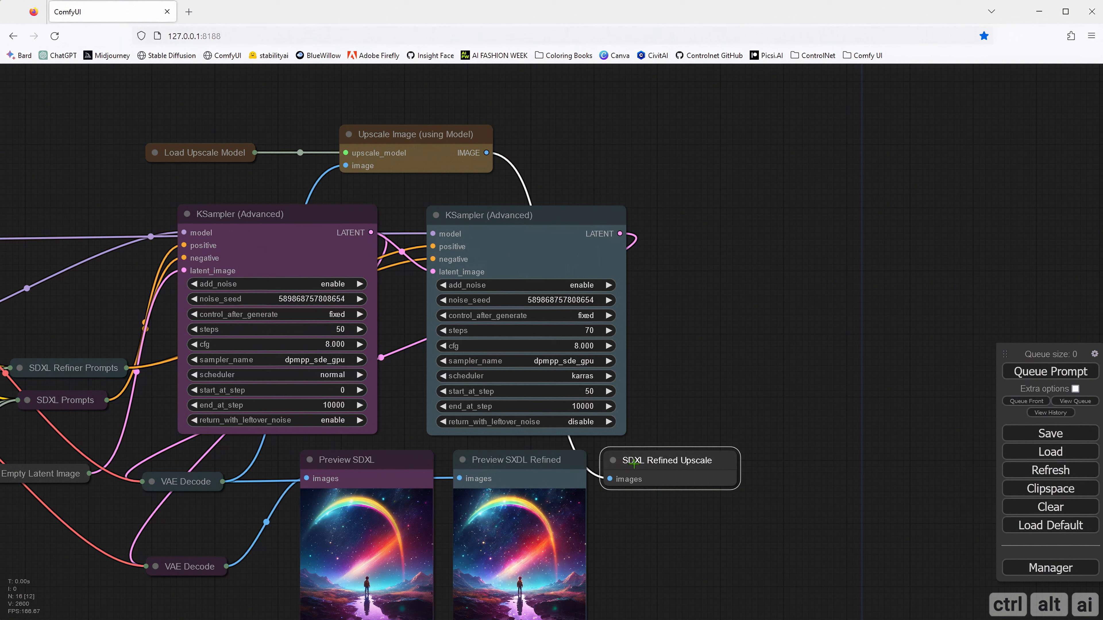
{"action": "left_click_drag", "start_coordinate": [634, 464], "coordinate": [631, 458]}
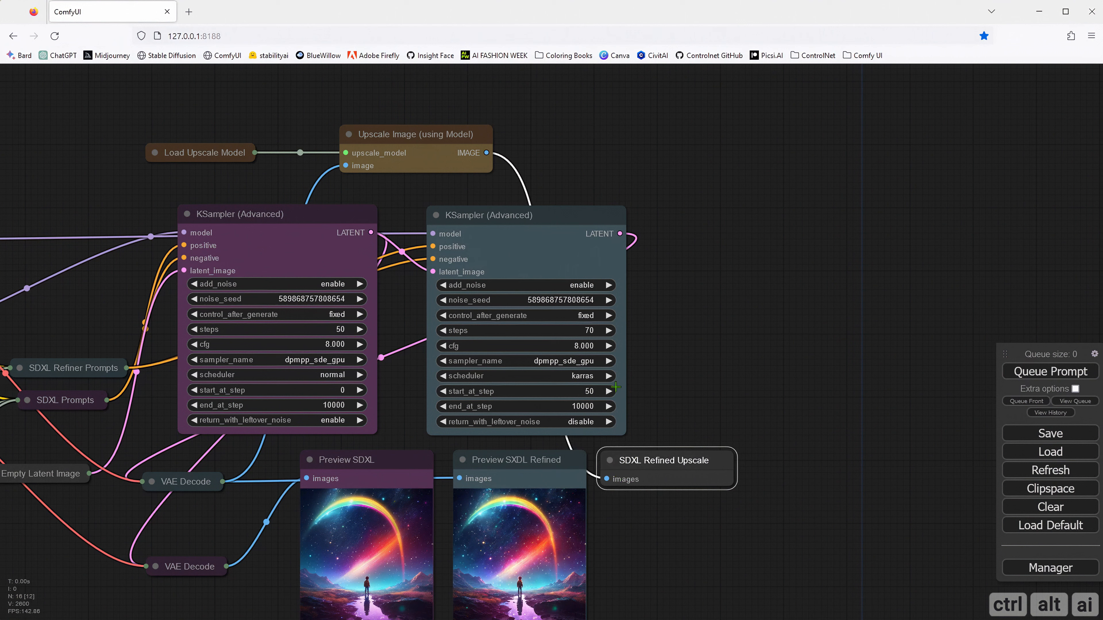
- Add a Save Image node fed by the upscale node's IMAGE output and place it above the refiner sampler
{"action": "left_click", "coordinate": [454, 137]}
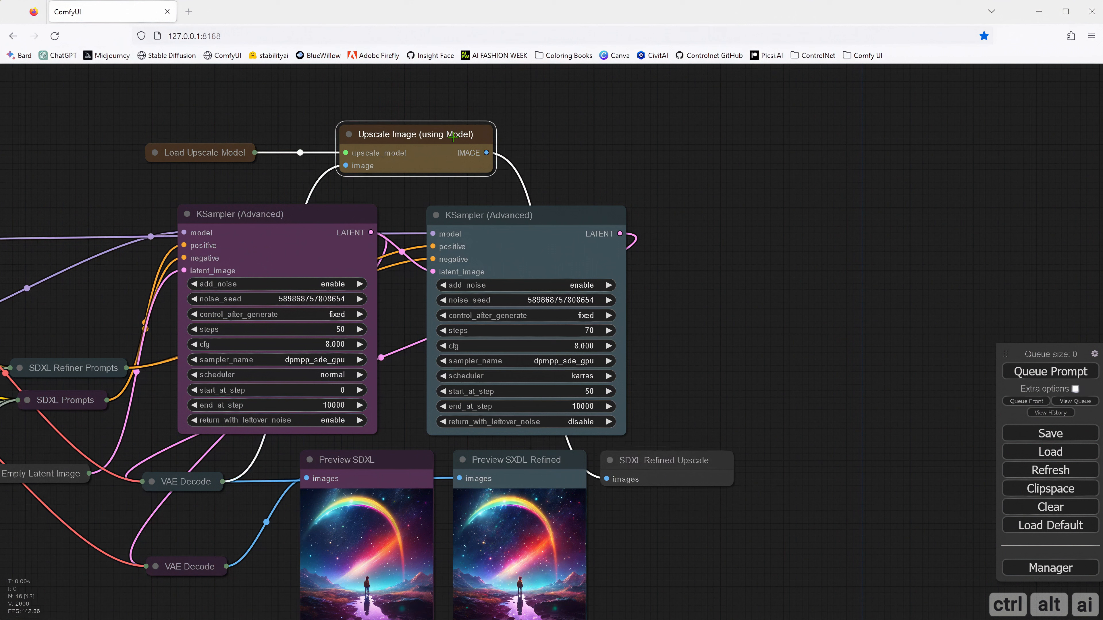
{"action": "left_click", "coordinate": [513, 148]}
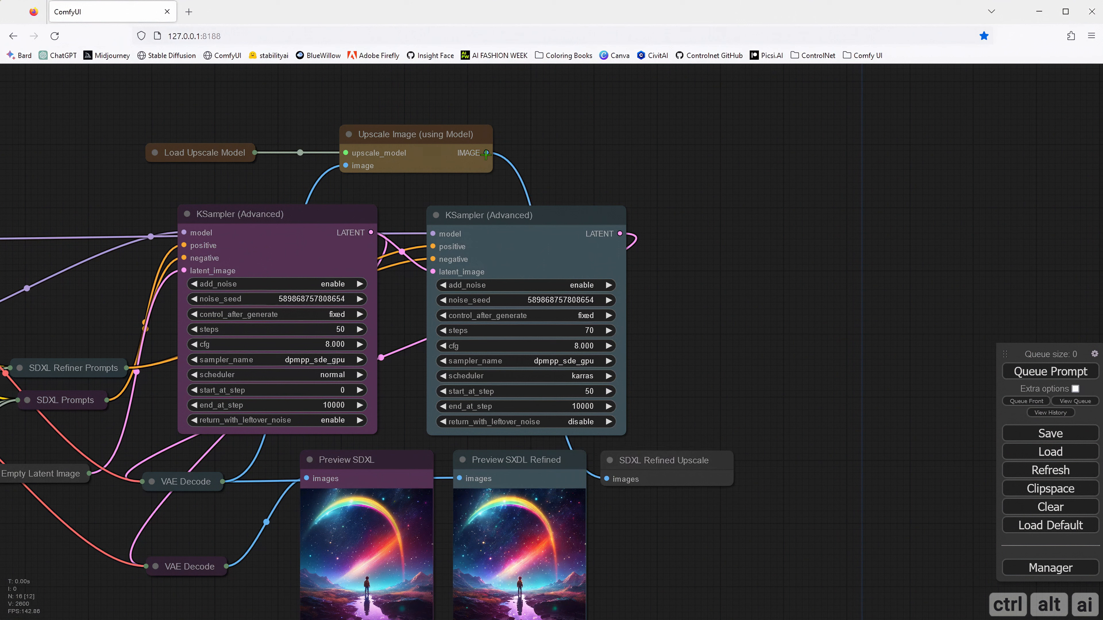
{"action": "left_click_drag", "start_coordinate": [486, 153], "coordinate": [587, 156]}
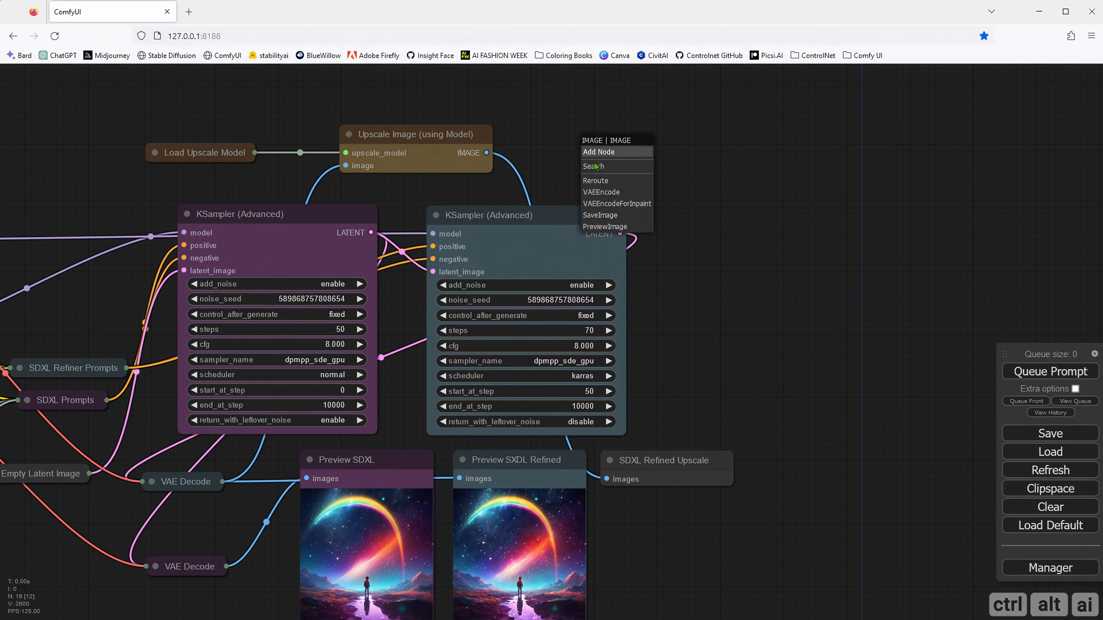
{"action": "left_click", "coordinate": [606, 213]}
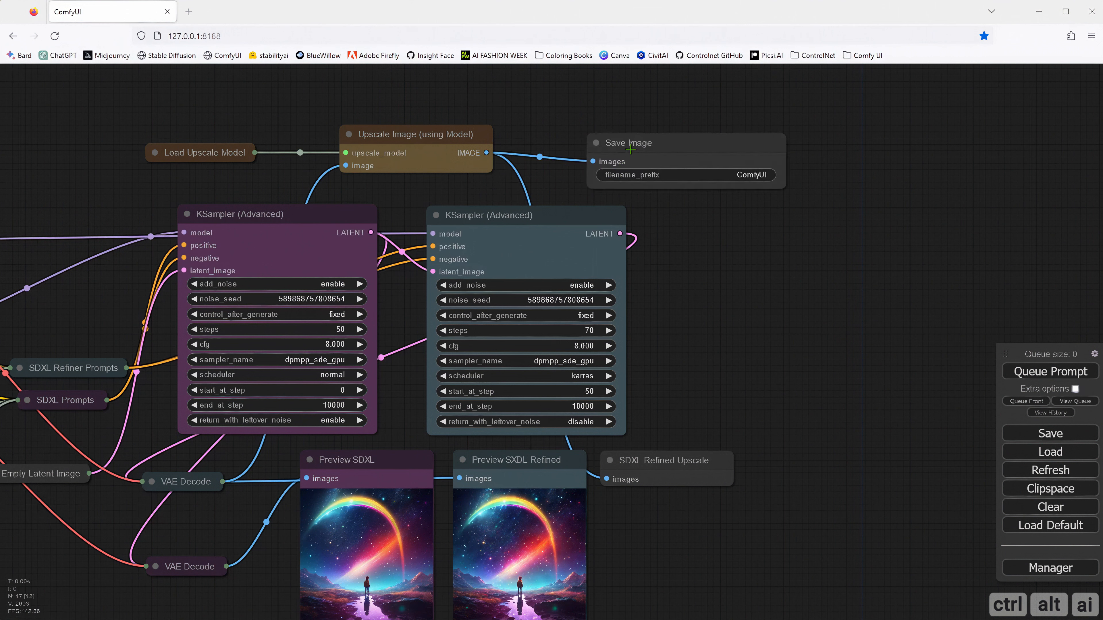
{"action": "left_click_drag", "start_coordinate": [624, 144], "coordinate": [605, 123]}
- Set the Save Image node's filename prefix to SDXL_Refined_Upscaled
{"action": "left_click", "coordinate": [734, 159]}
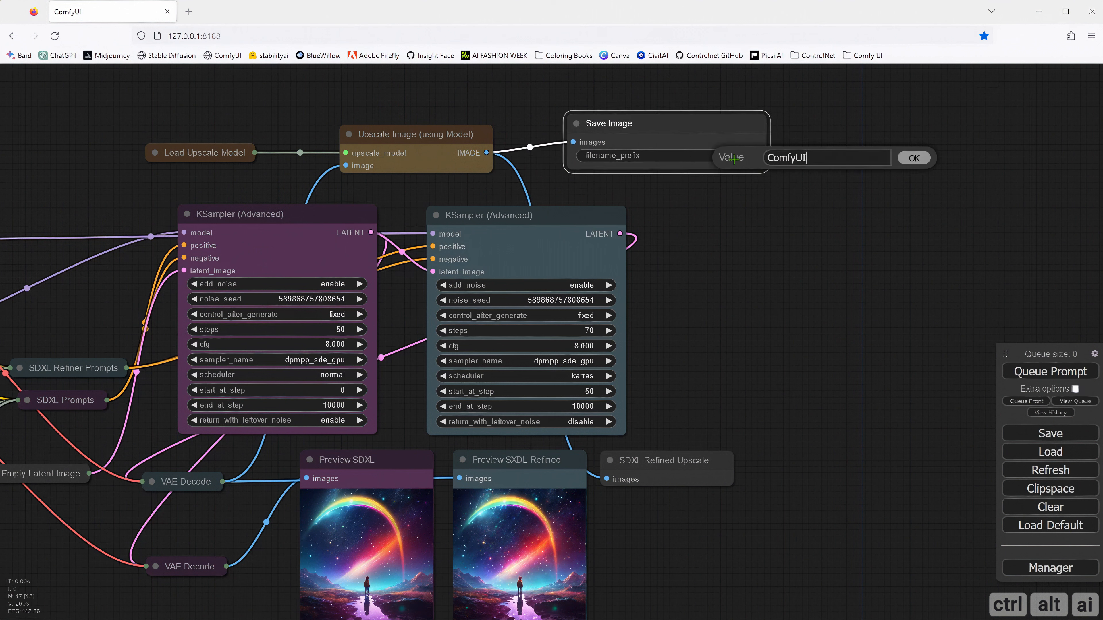
{"action": "double_click", "coordinate": [836, 159]}
{"action": "type", "text": "SDXL "}
{"action": "type", "text": "Refined"}
{"action": "type", "text": " Up"}
{"action": "key", "text": "BackSpace"}
{"action": "key", "text": "BackSpace"}
{"action": "key", "text": "BackSpace"}
{"action": "key", "text": "BackSpace"}
{"action": "key", "text": "BackSpace"}
{"action": "type", "text": "_Refined_Ups"}
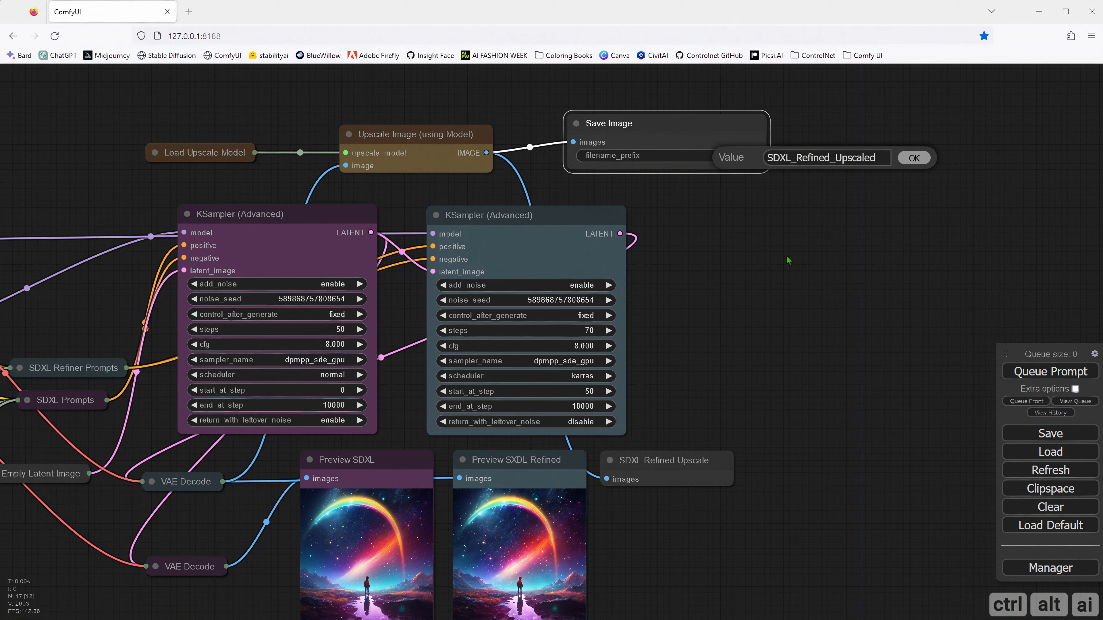
{"action": "key", "text": "Return"}
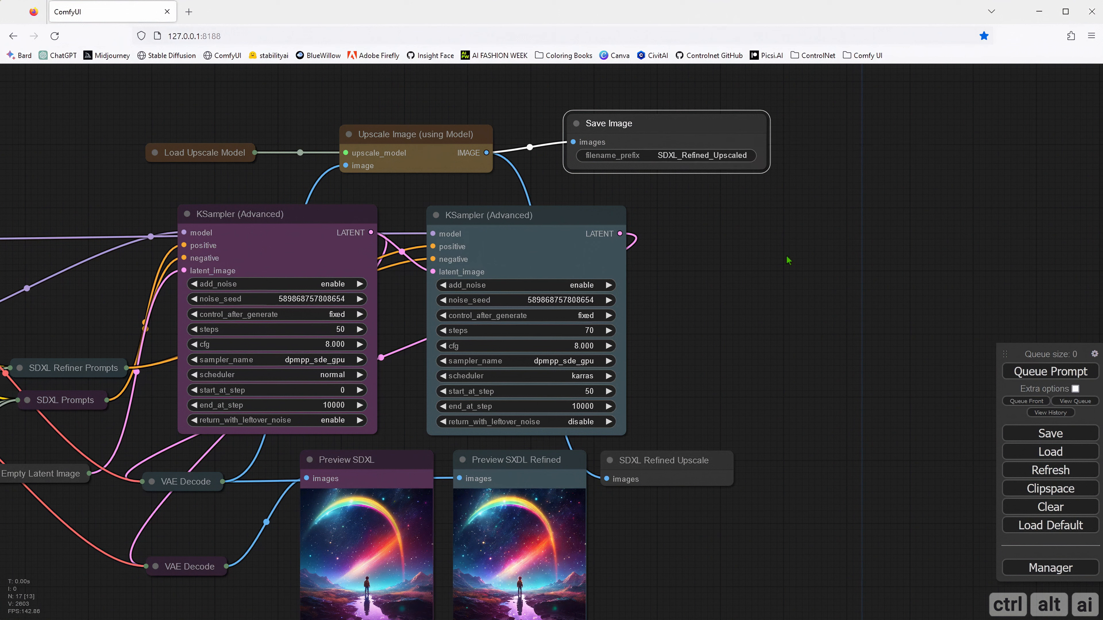
- Color the Save Image node pale blue and move it further right, leaving it expanded
{"action": "left_click", "coordinate": [577, 124]}
{"action": "right_click", "coordinate": [581, 122]}
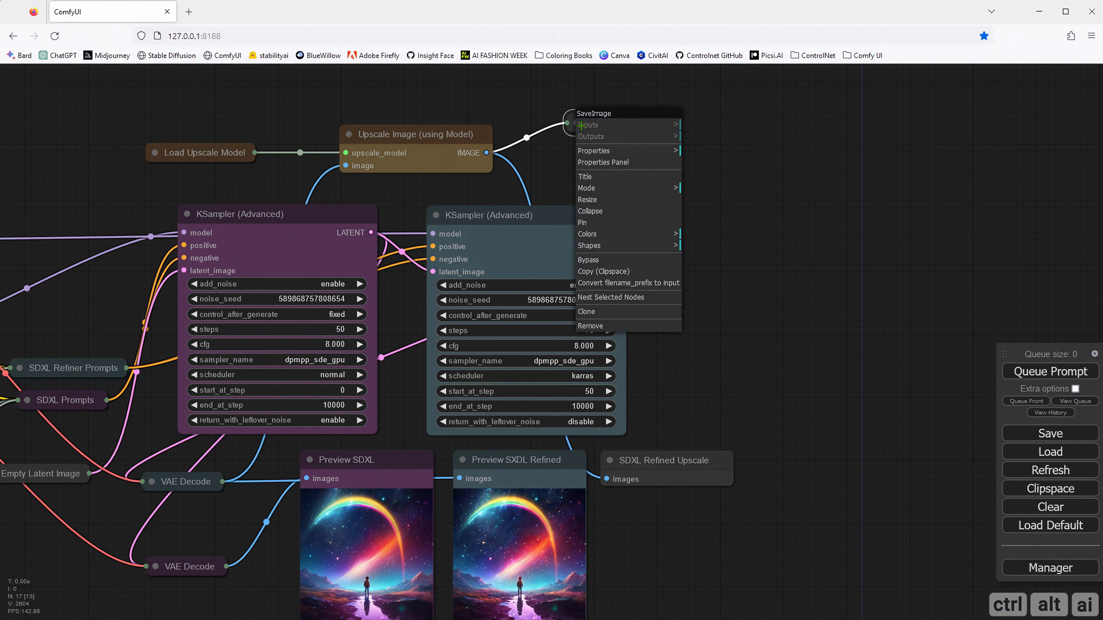
{"action": "left_click", "coordinate": [621, 235]}
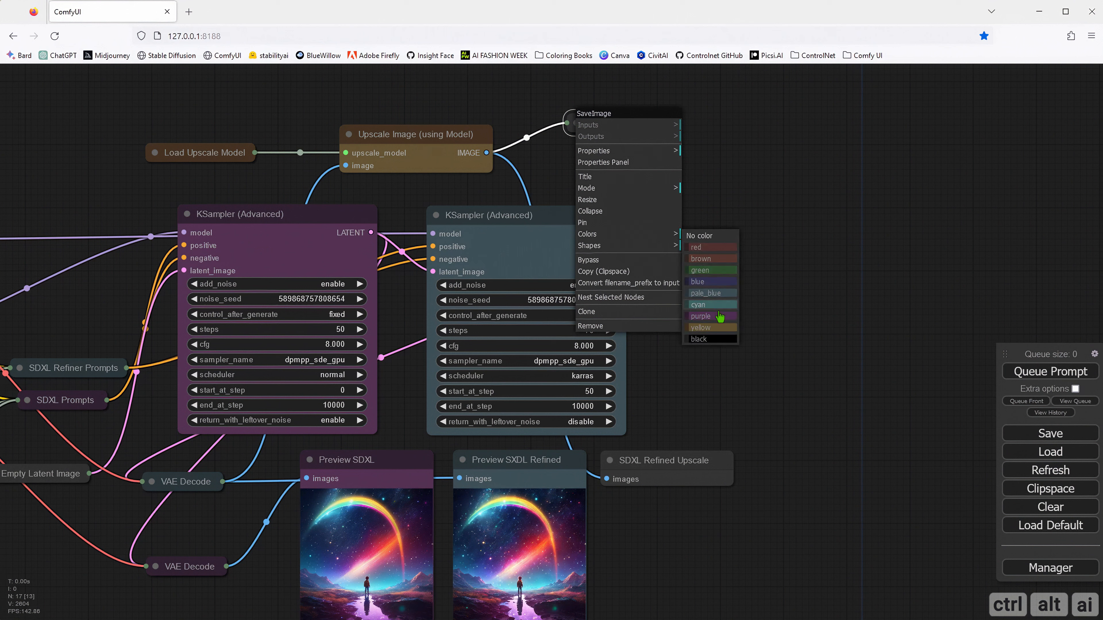
{"action": "left_click", "coordinate": [713, 294]}
{"action": "left_click_drag", "start_coordinate": [605, 126], "coordinate": [666, 118]}
{"action": "key", "text": "alt+c"}
- Queue the prompt to run the workflow with the upscaled preview and saved image in view
{"action": "left_click", "coordinate": [621, 463]}
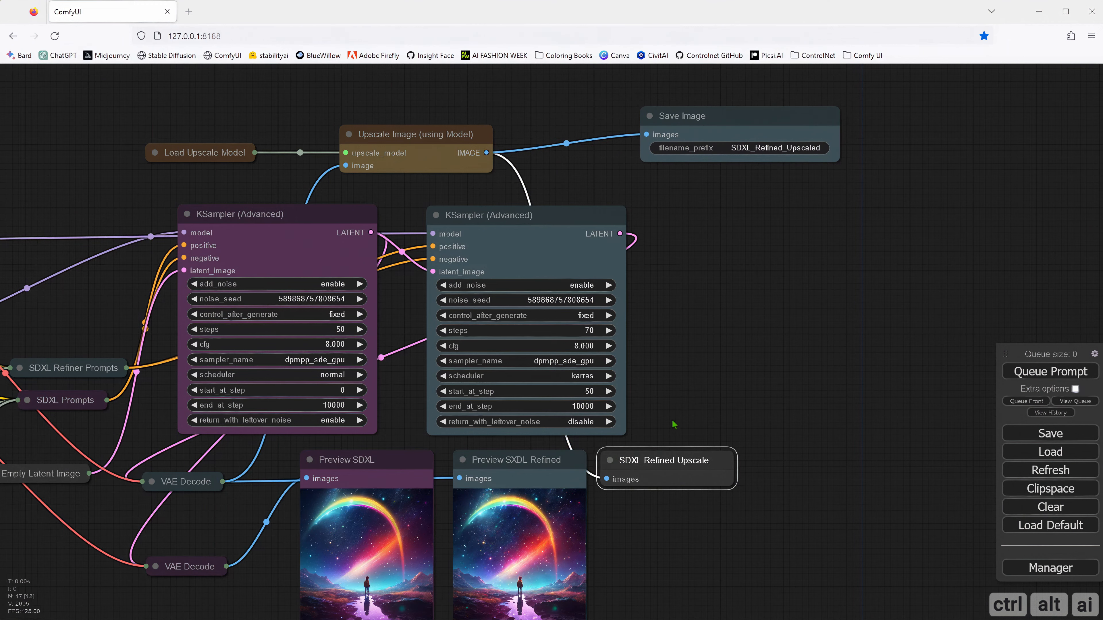
{"action": "left_click_drag", "start_coordinate": [674, 425], "coordinate": [695, 347]}
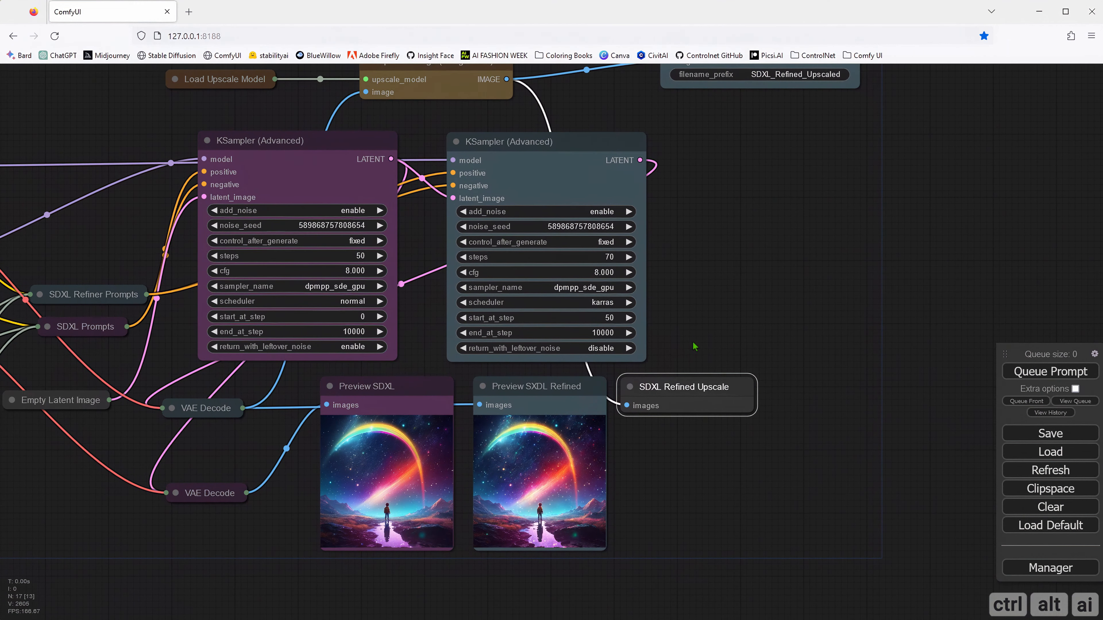
{"action": "scroll", "coordinate": [694, 347], "scroll_direction": "down", "scroll_amount": 2}
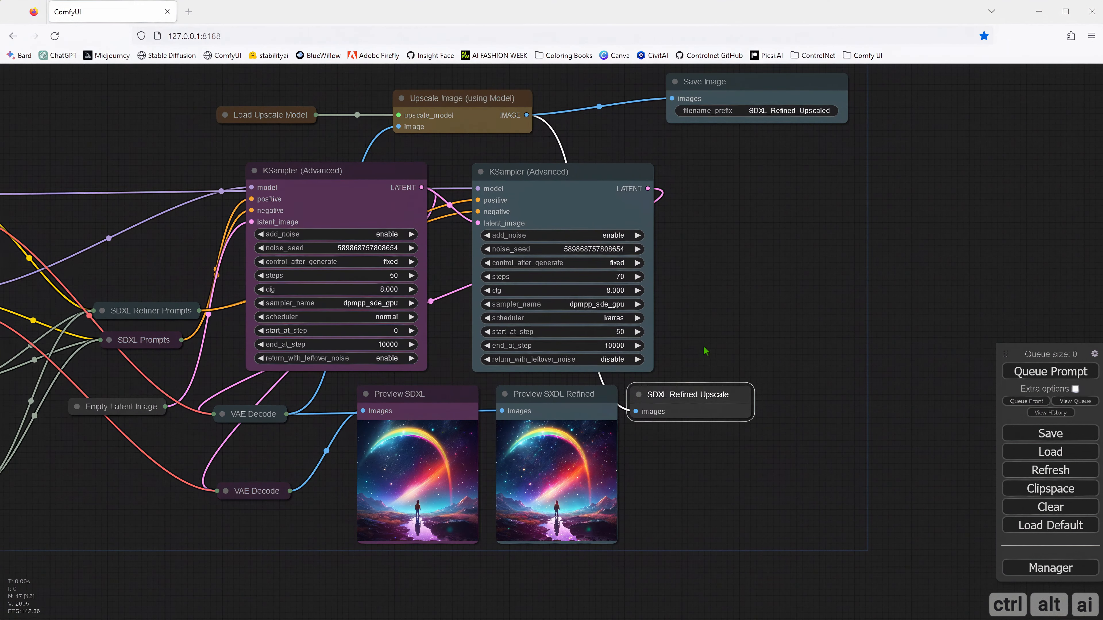
{"action": "scroll", "coordinate": [706, 351], "scroll_direction": "down", "scroll_amount": 4}
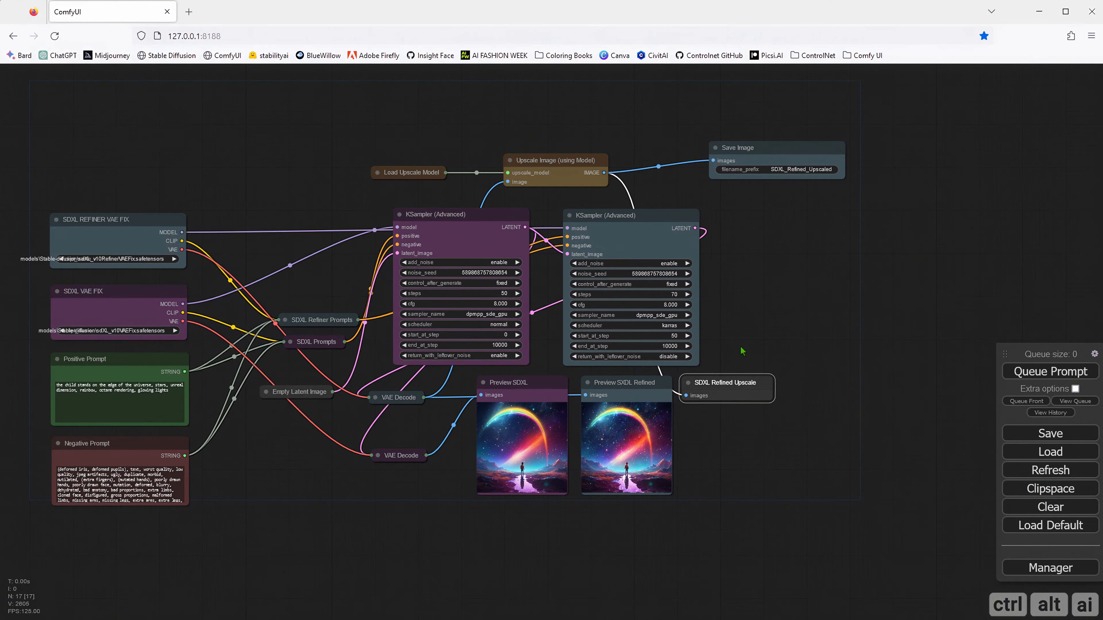
{"action": "mouse_move", "coordinate": [295, 476]}
{"action": "left_mouse_down"}
{"action": "mouse_move", "coordinate": [308, 451]}
{"action": "mouse_move", "coordinate": [300, 460]}
{"action": "left_mouse_up"}
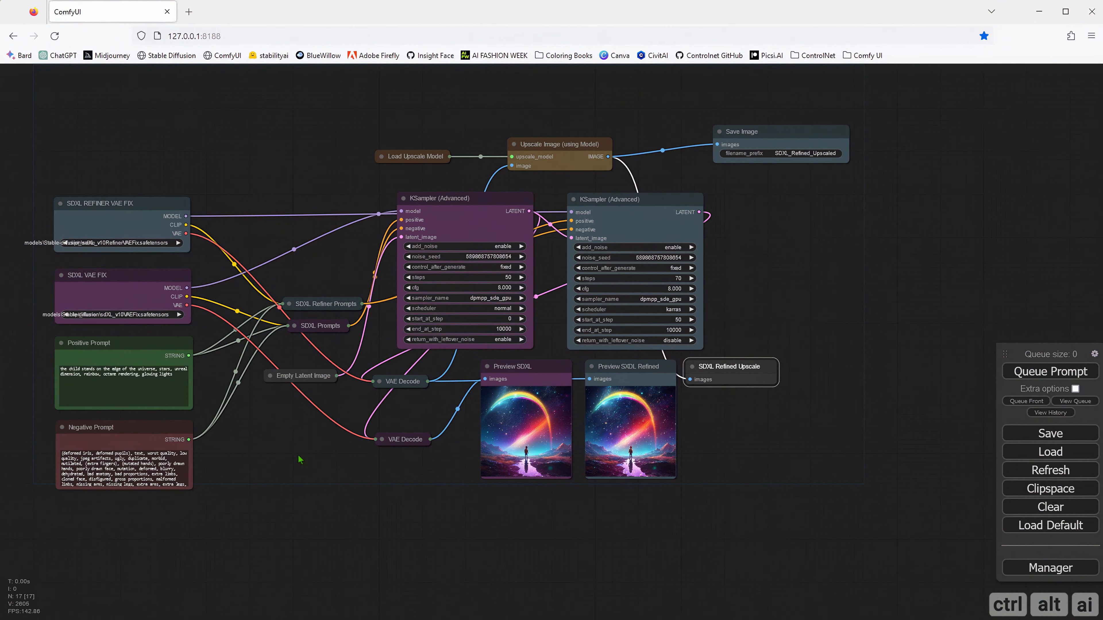
{"action": "left_click", "coordinate": [1034, 373]}
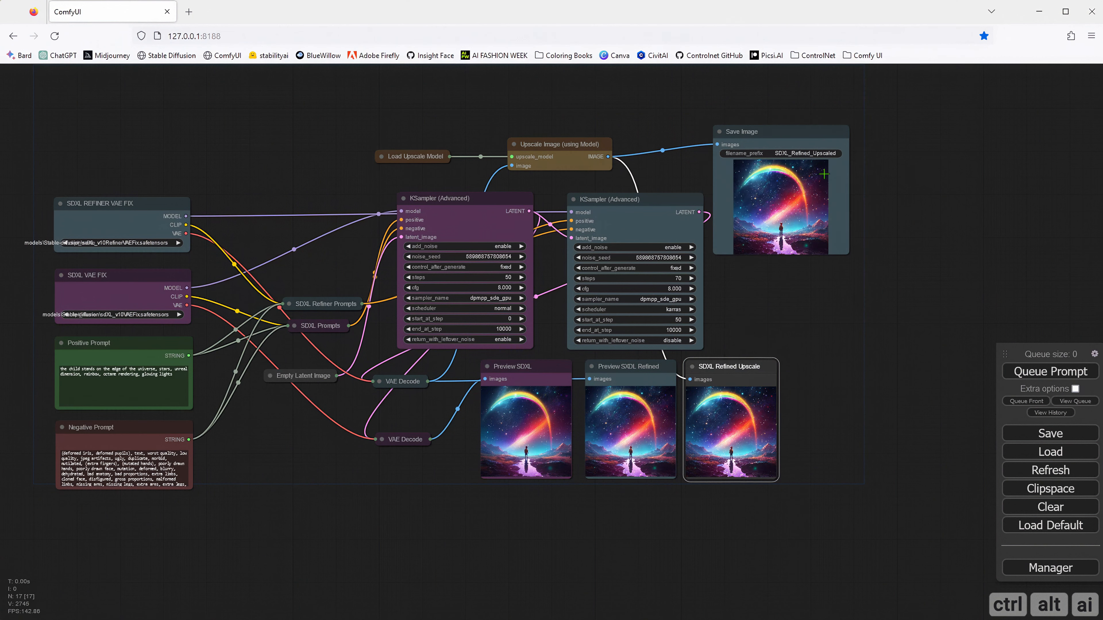
- Color the SDXL Refined Upscale preview node yellow and deselect it
{"action": "scroll", "coordinate": [782, 341], "scroll_direction": "up", "scroll_amount": 3}
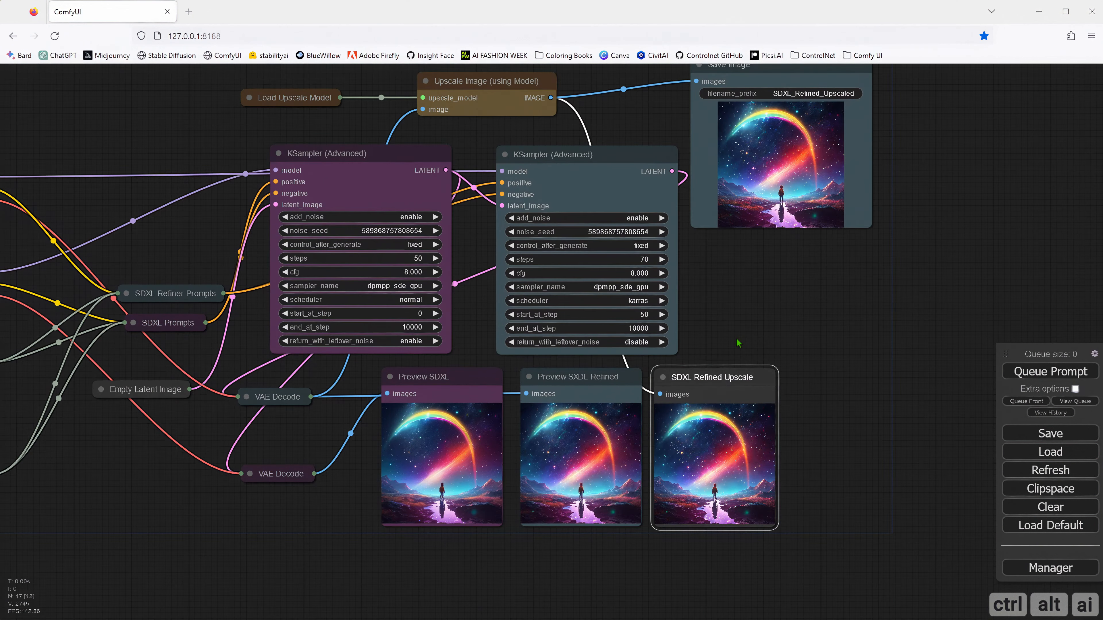
{"action": "scroll", "coordinate": [737, 333], "scroll_direction": "down", "scroll_amount": 3}
{"action": "left_click_drag", "start_coordinate": [750, 335], "coordinate": [876, 349]}
{"action": "scroll", "coordinate": [801, 329], "scroll_direction": "up", "scroll_amount": 1}
{"action": "scroll", "coordinate": [864, 349], "scroll_direction": "up", "scroll_amount": 2}
{"action": "scroll", "coordinate": [861, 348], "scroll_direction": "down", "scroll_amount": 1}
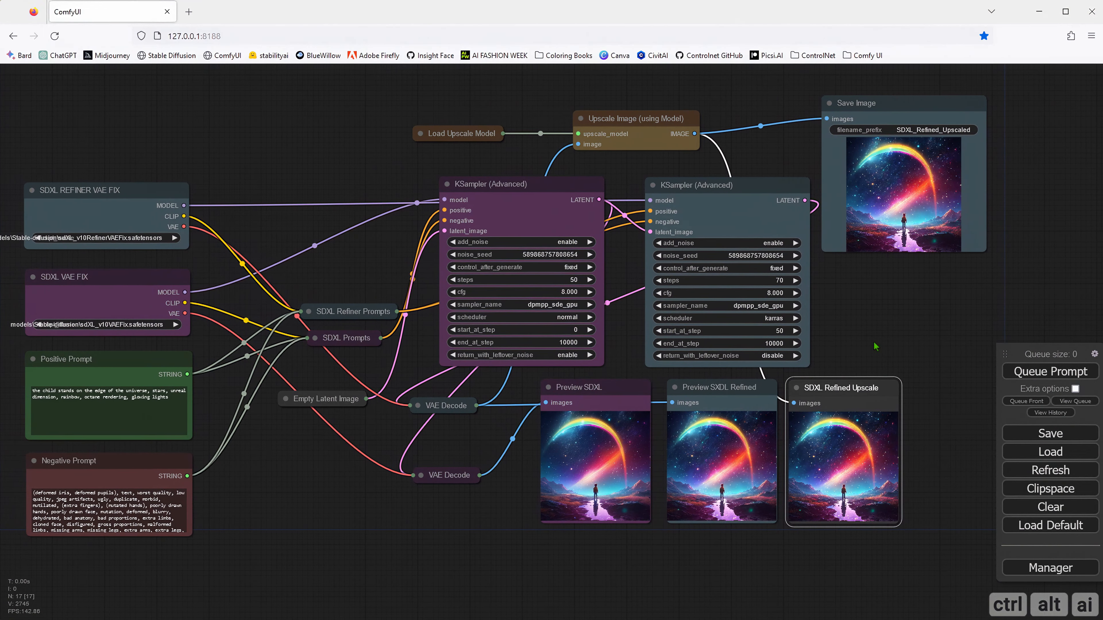
{"action": "right_click", "coordinate": [823, 382]}
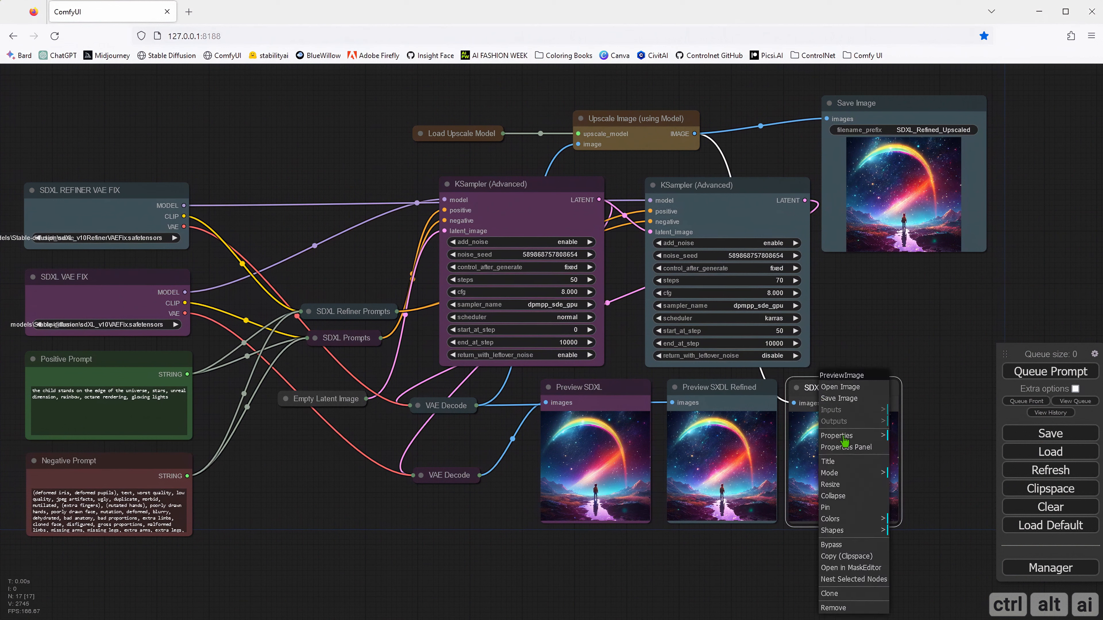
{"action": "left_click", "coordinate": [847, 520]}
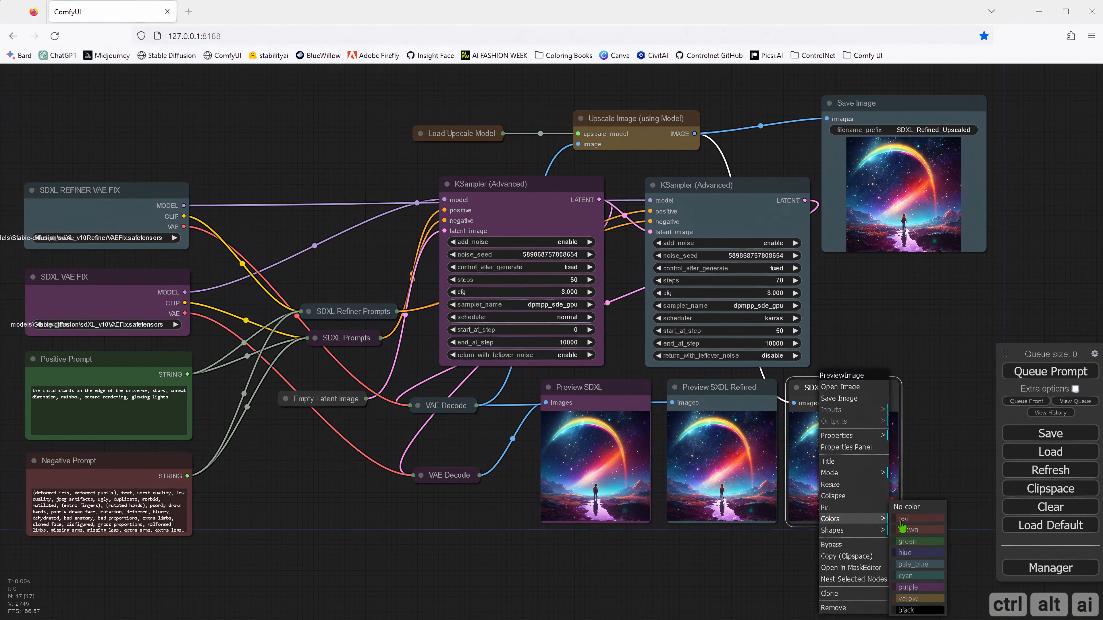
{"action": "left_click", "coordinate": [914, 598]}
{"action": "left_click", "coordinate": [889, 338]}
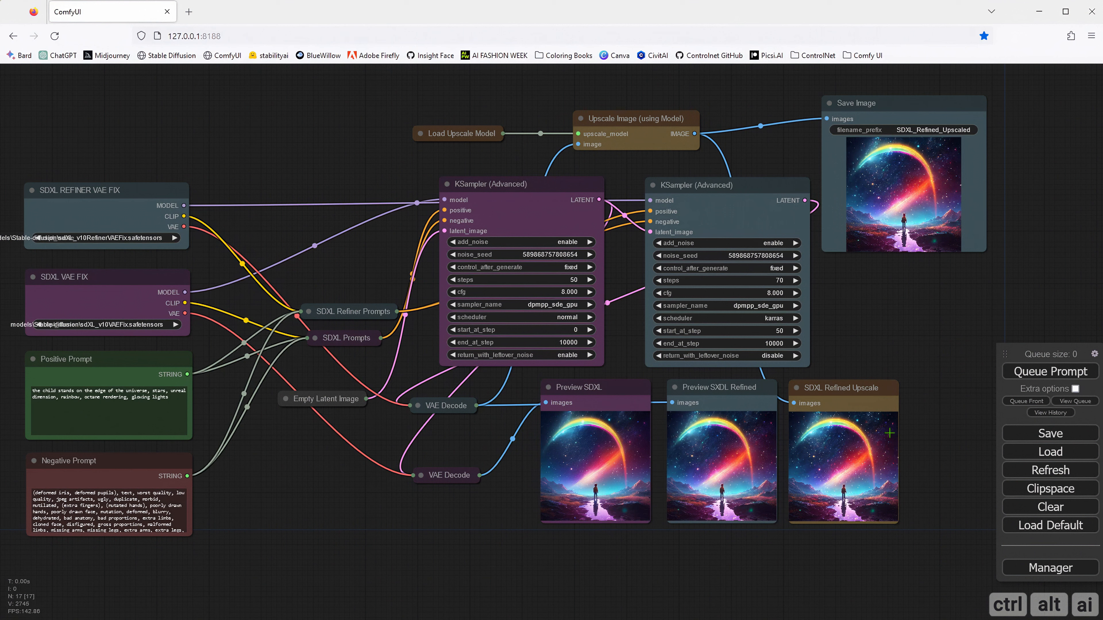
- Open the images from the SDXL Refined Upscale, Preview SXDL Refined and Preview SDXL nodes in separate browser tabs
{"action": "left_click_drag", "start_coordinate": [227, 585], "coordinate": [226, 594]}
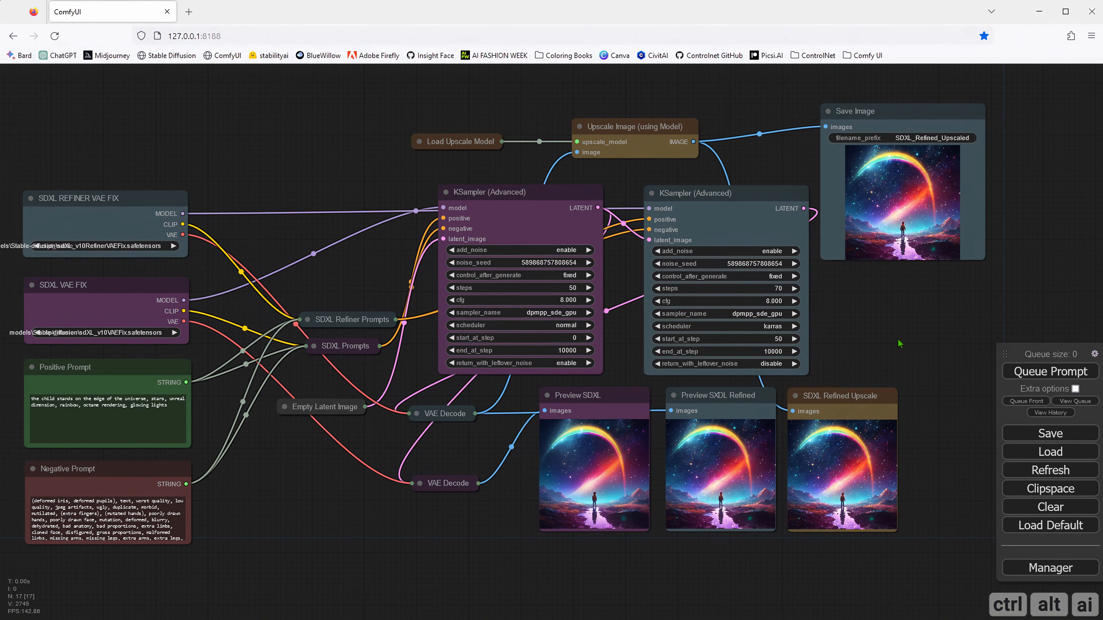
{"action": "left_click_drag", "start_coordinate": [903, 331], "coordinate": [896, 334]}
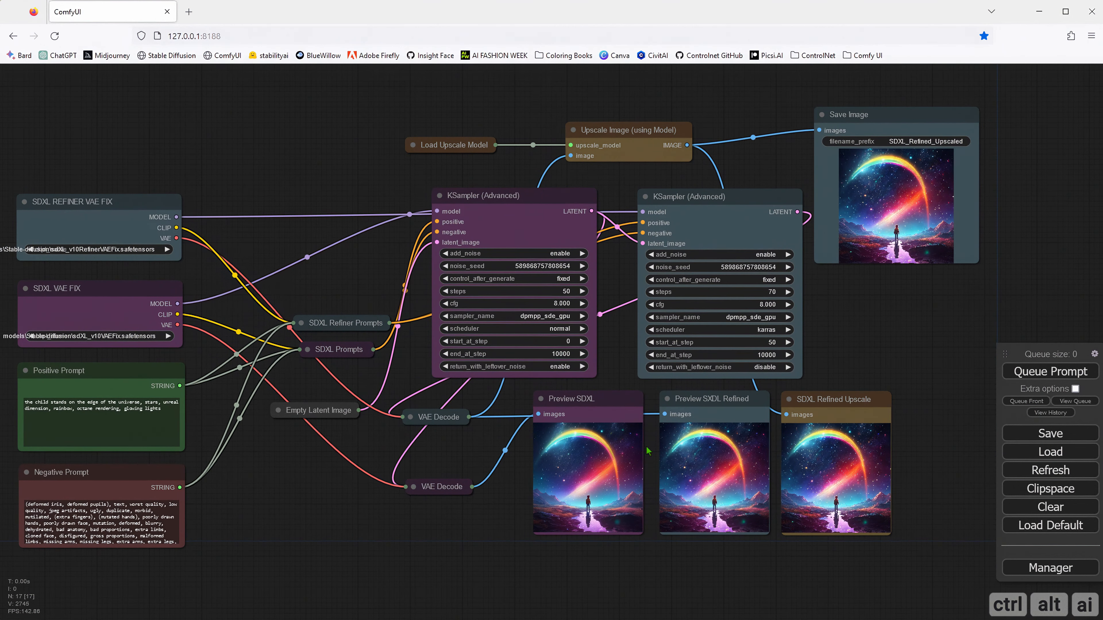
{"action": "right_click", "coordinate": [591, 453]}
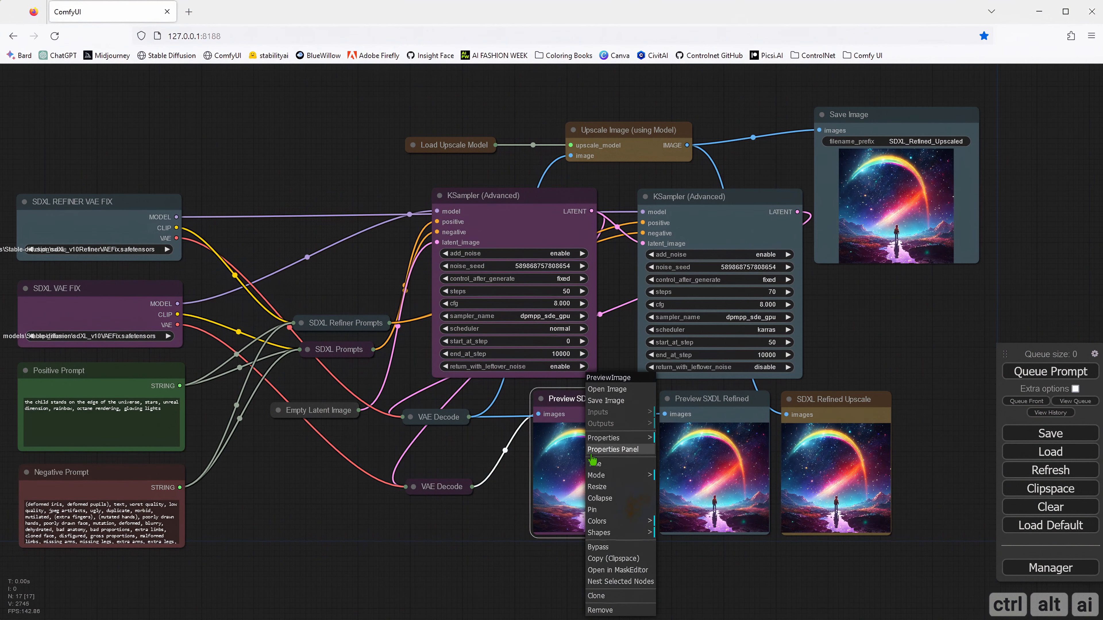
{"action": "left_click", "coordinate": [507, 517]}
{"action": "right_click", "coordinate": [851, 457]}
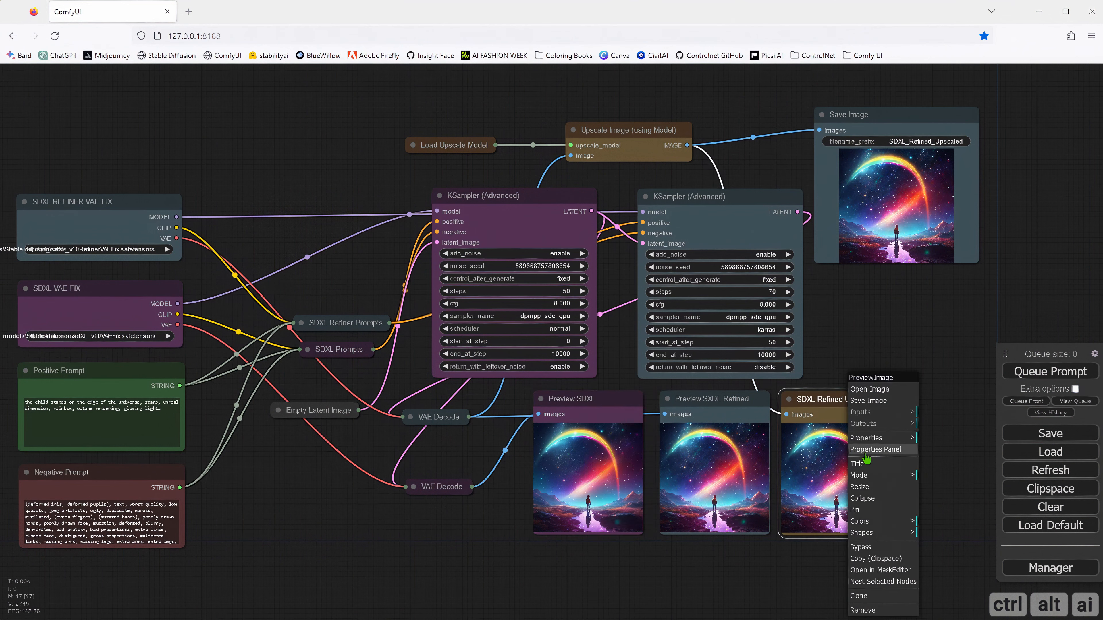
{"action": "left_click", "coordinate": [871, 390]}
{"action": "left_click", "coordinate": [107, 13]}
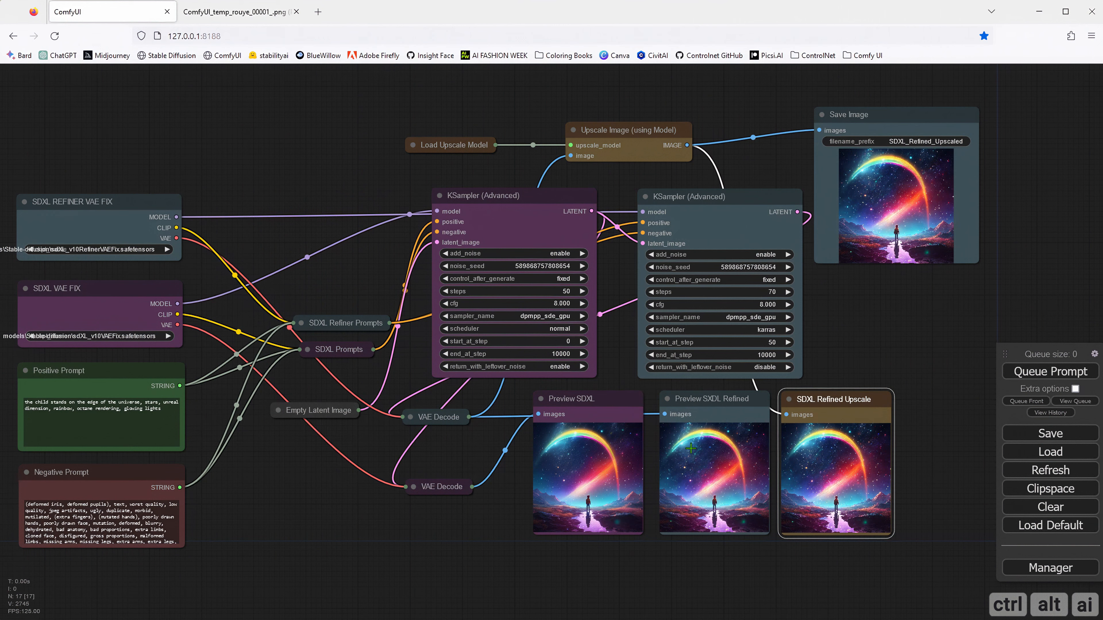
{"action": "right_click", "coordinate": [690, 449]}
{"action": "left_click", "coordinate": [730, 393]}
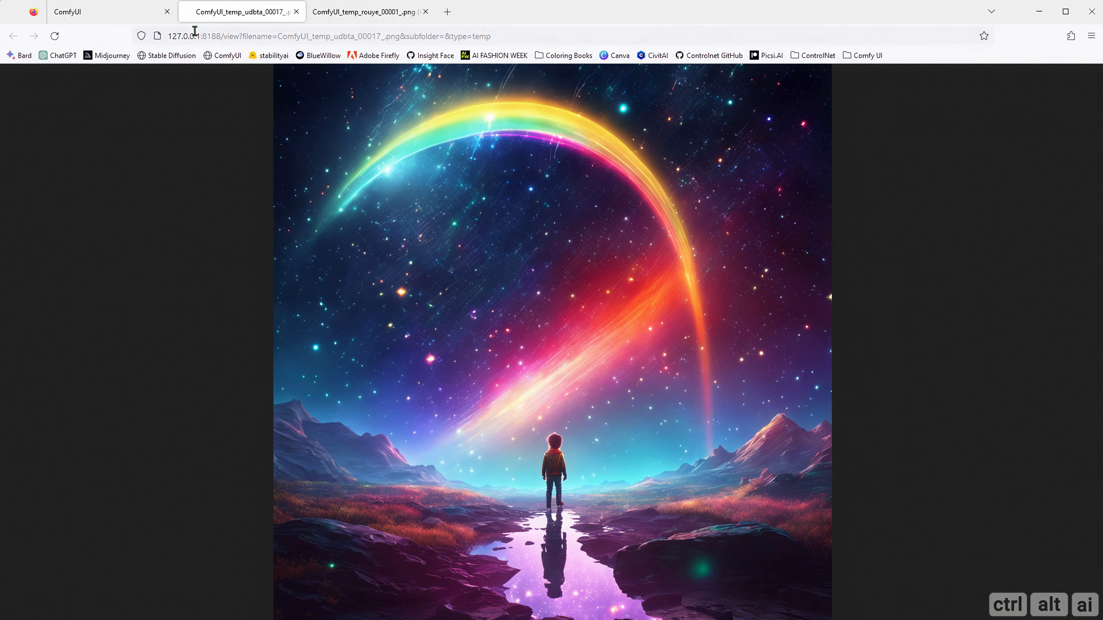
{"action": "left_click", "coordinate": [106, 13]}
{"action": "right_click", "coordinate": [565, 452]}
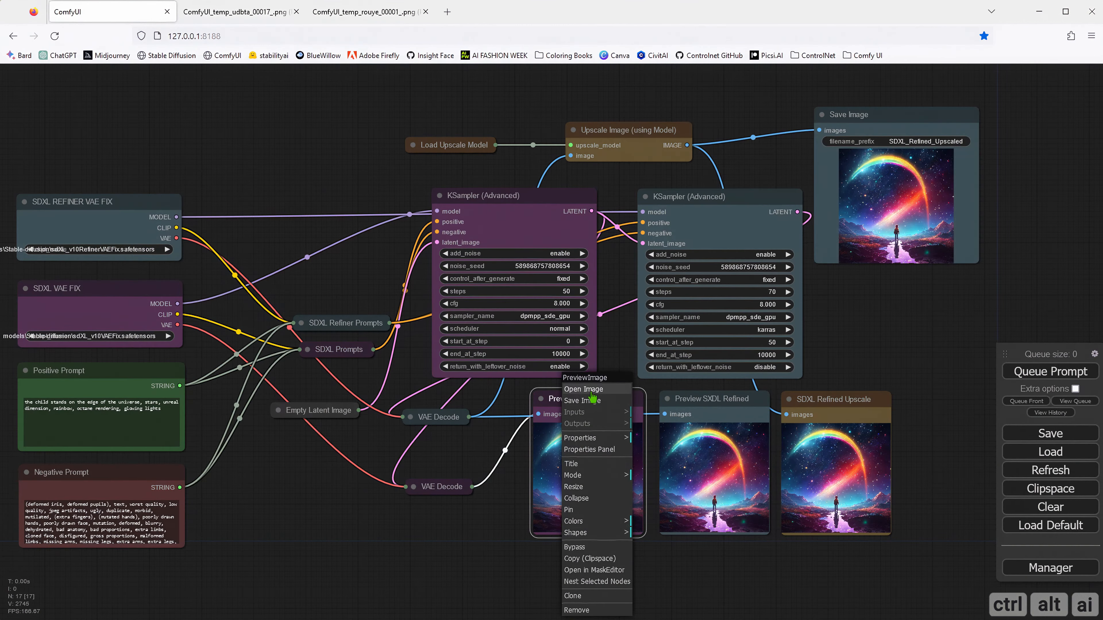
{"action": "left_click", "coordinate": [592, 393]}
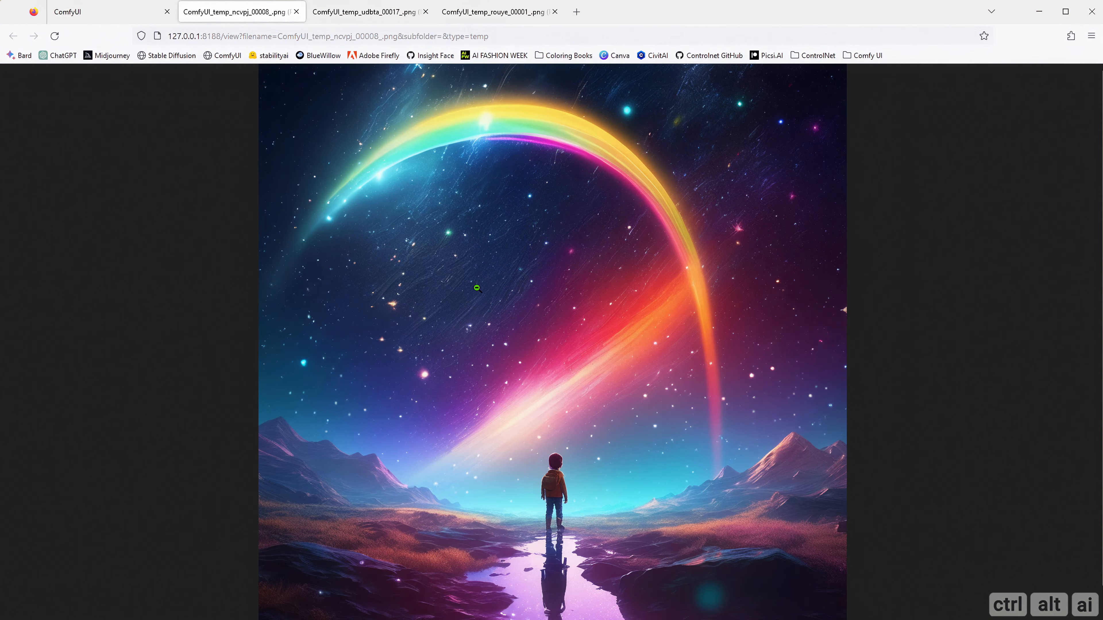
- Compare the base SDXL image with the refined image, alternating between them several times to judge the difference in detail
{"action": "left_click", "coordinate": [548, 310]}
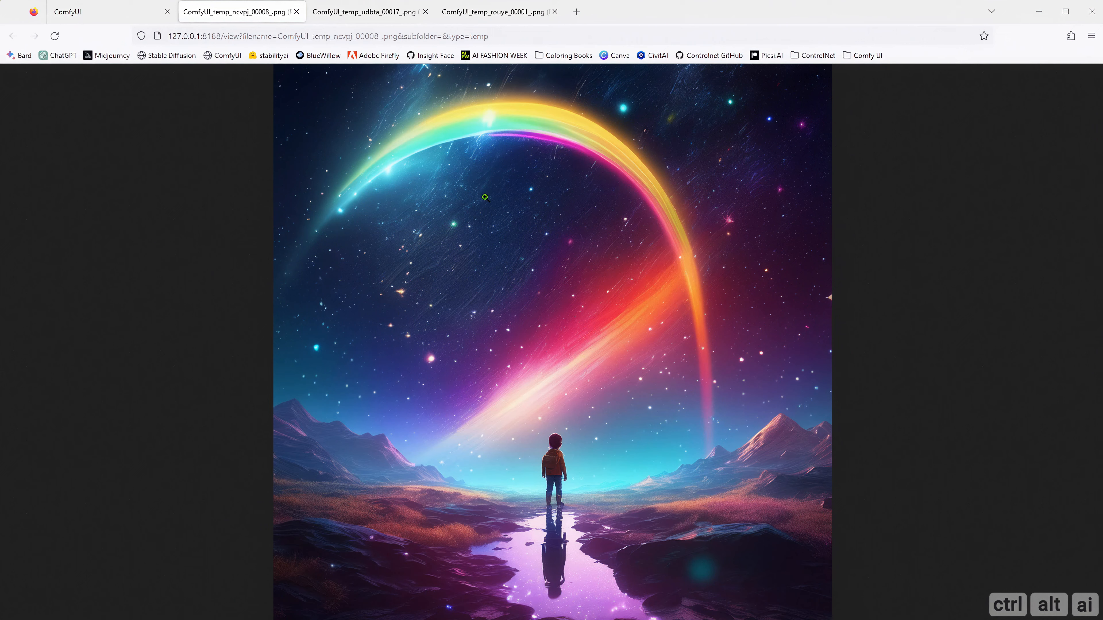
{"action": "left_click", "coordinate": [352, 13]}
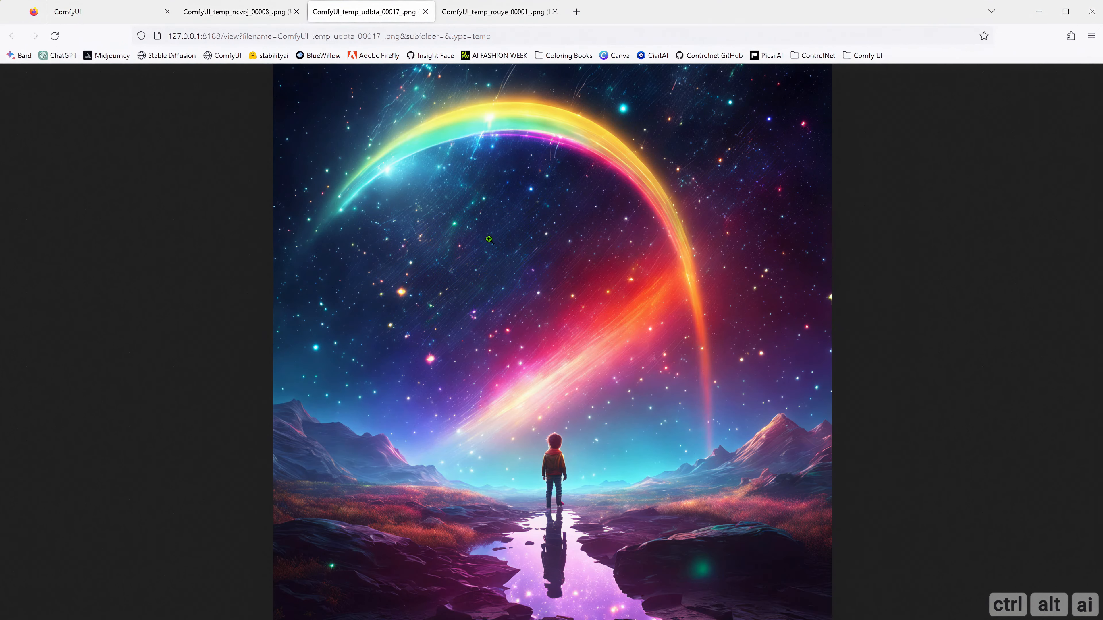
{"action": "left_click", "coordinate": [187, 15]}
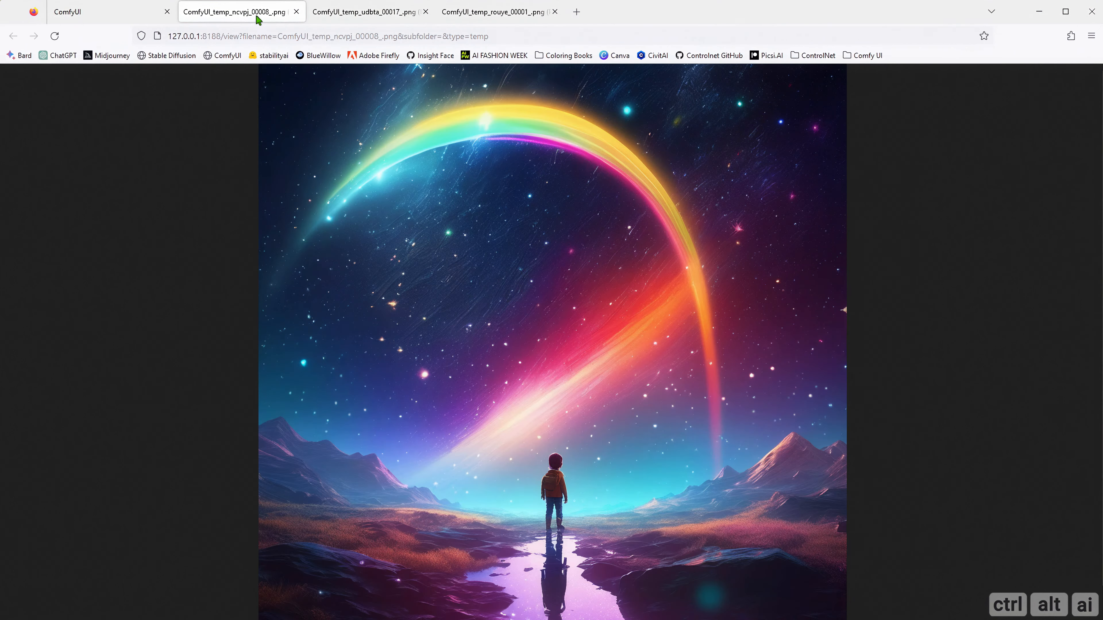
{"action": "left_click", "coordinate": [338, 15]}
{"action": "left_click", "coordinate": [207, 14]}
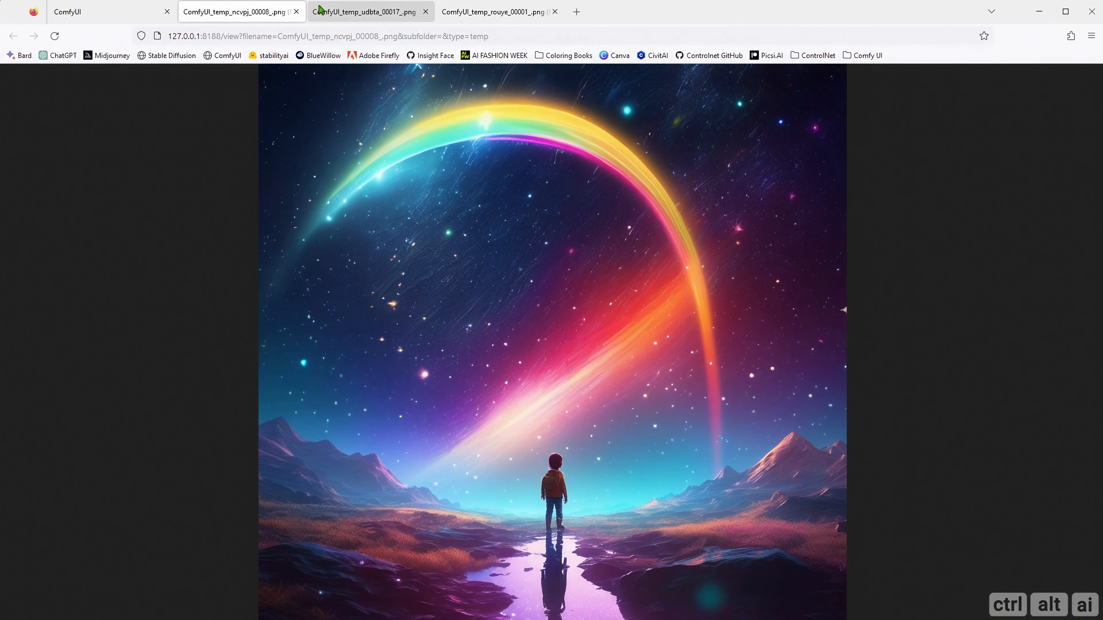
{"action": "left_click", "coordinate": [325, 15]}
{"action": "left_click", "coordinate": [256, 18]}
{"action": "left_click", "coordinate": [329, 15]}
{"action": "left_click", "coordinate": [218, 18]}
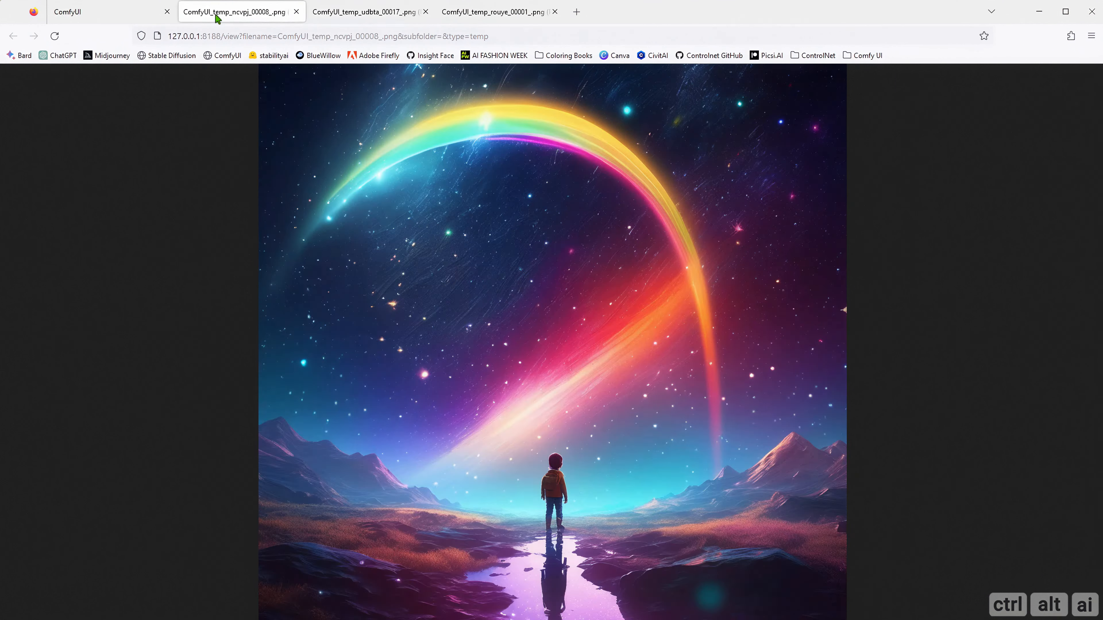
{"action": "left_click", "coordinate": [324, 15]}
{"action": "left_click", "coordinate": [217, 16]}
{"action": "left_click", "coordinate": [344, 16]}
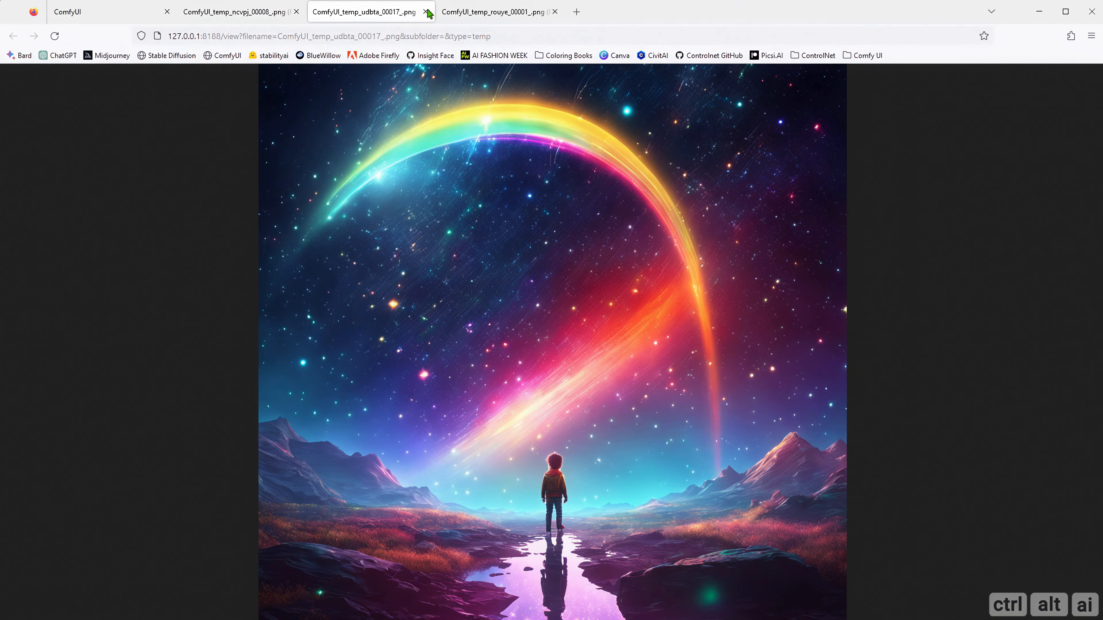
- Inspect the upscaled image at full size, from the sky down to the child and the water reflection, and return it to fitted size
{"action": "left_click", "coordinate": [472, 14]}
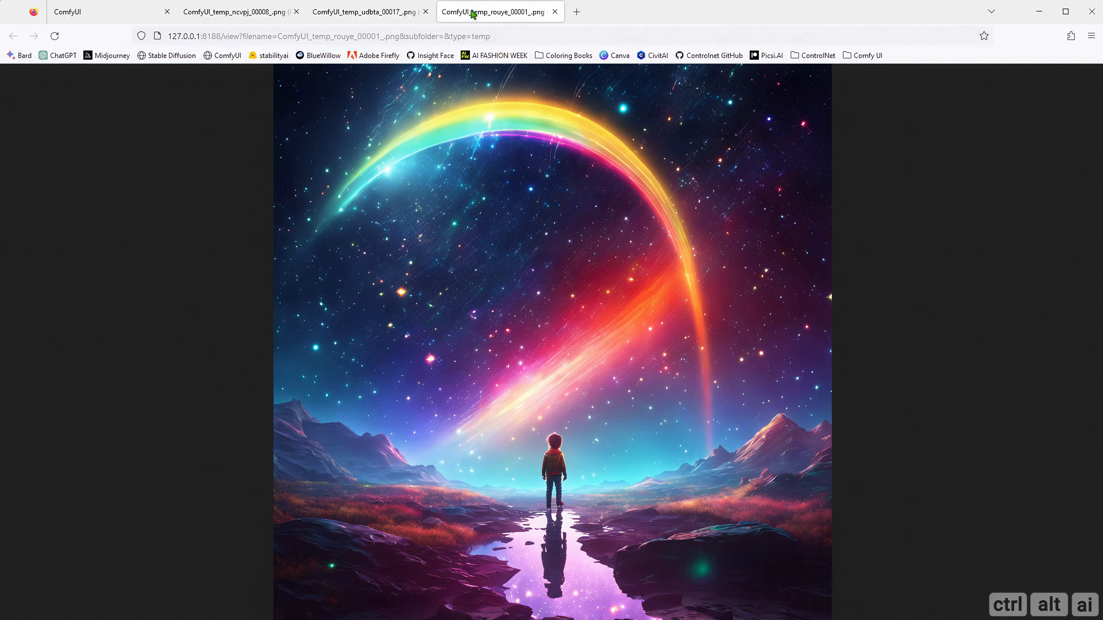
{"action": "left_click", "coordinate": [533, 321]}
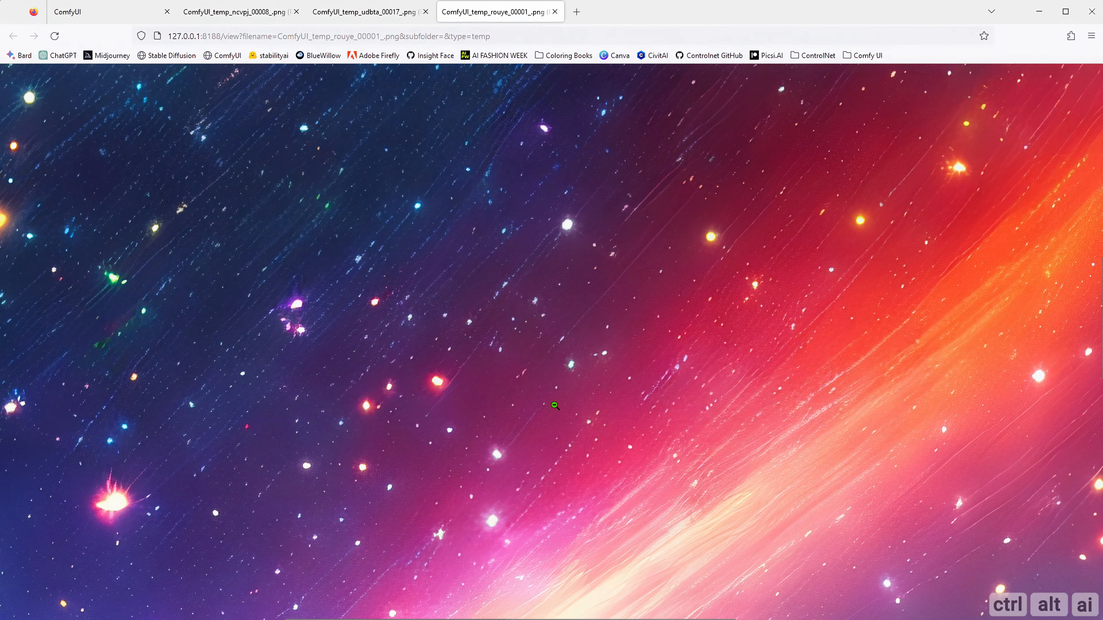
{"action": "scroll", "coordinate": [582, 404], "scroll_direction": "down", "scroll_amount": 10}
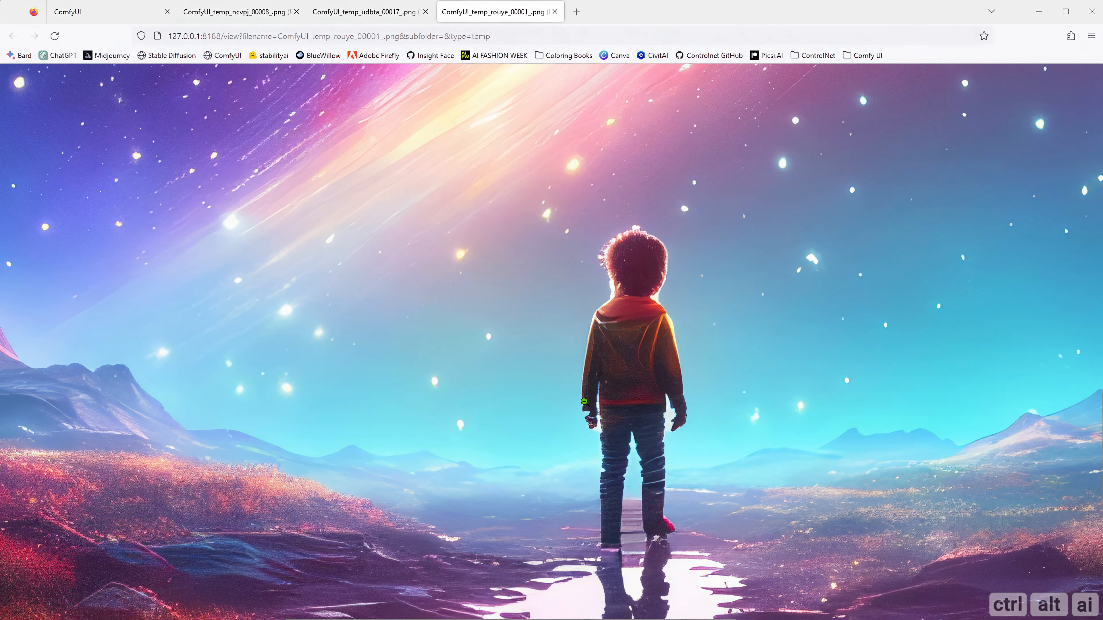
{"action": "scroll", "coordinate": [566, 359], "scroll_direction": "down", "scroll_amount": 8}
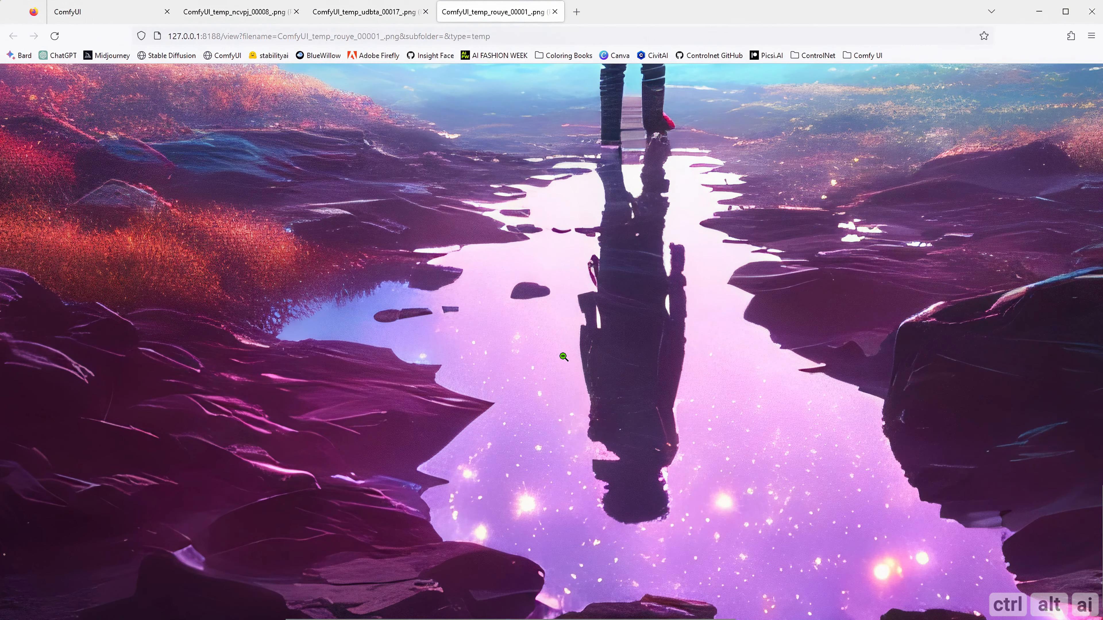
{"action": "left_click", "coordinate": [560, 347]}
{"action": "left_click", "coordinate": [549, 340]}
{"action": "left_click", "coordinate": [537, 320]}
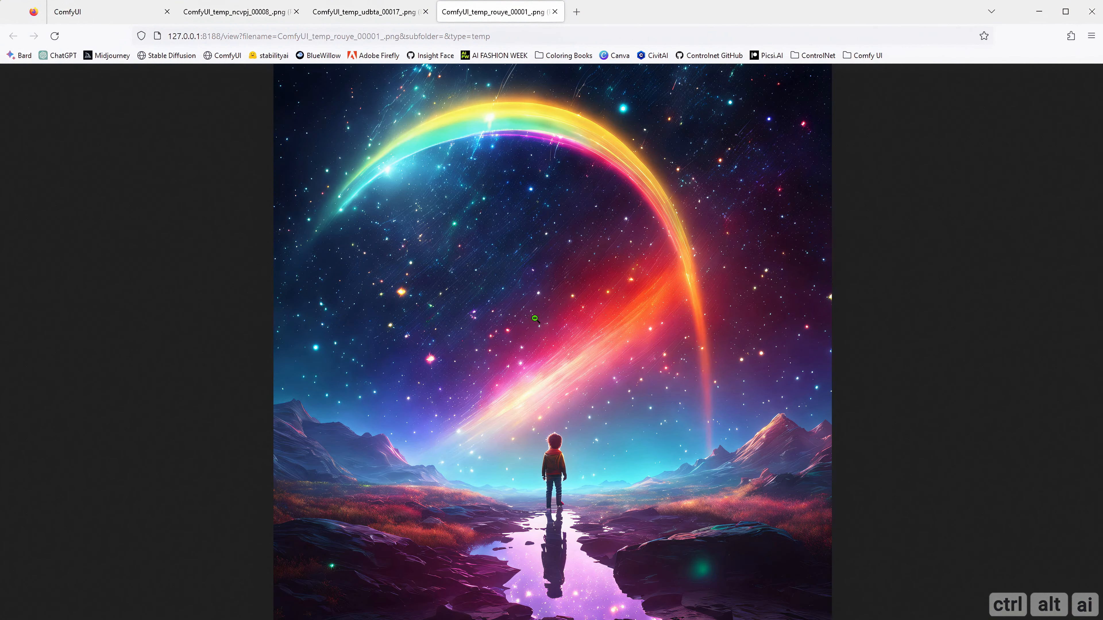
{"action": "left_click", "coordinate": [490, 151]}
{"action": "left_click", "coordinate": [454, 152]}
- Compare the upscaled image against the refined and base images
{"action": "left_click", "coordinate": [324, 16]}
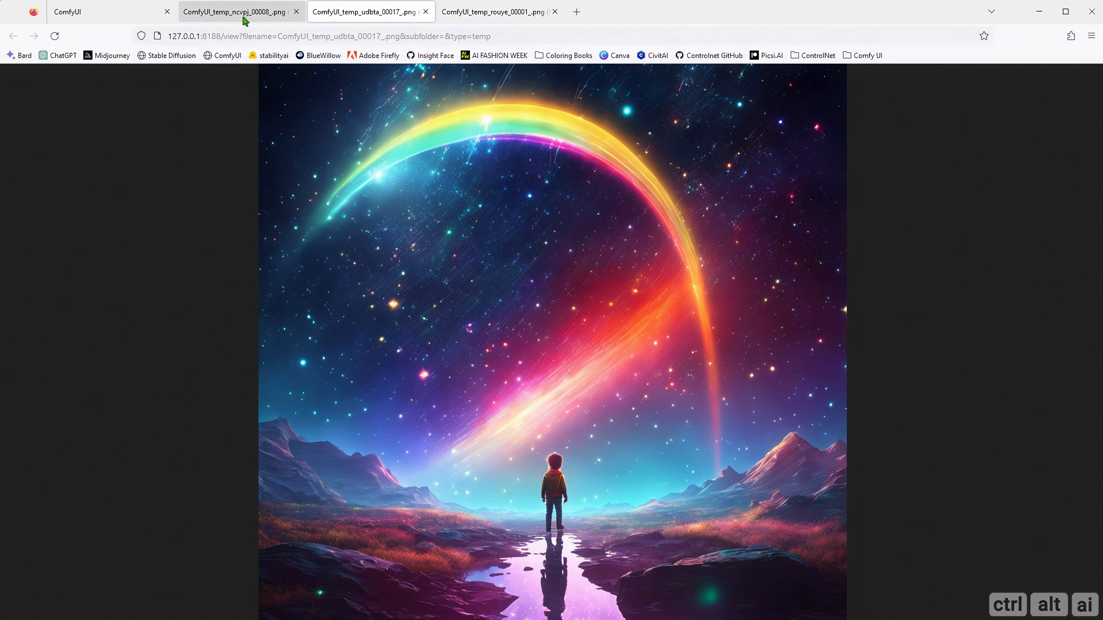
{"action": "left_click", "coordinate": [243, 18]}
{"action": "left_click", "coordinate": [467, 14]}
{"action": "left_click", "coordinate": [359, 19]}
{"action": "left_click", "coordinate": [241, 19]}
{"action": "left_click", "coordinate": [469, 15]}
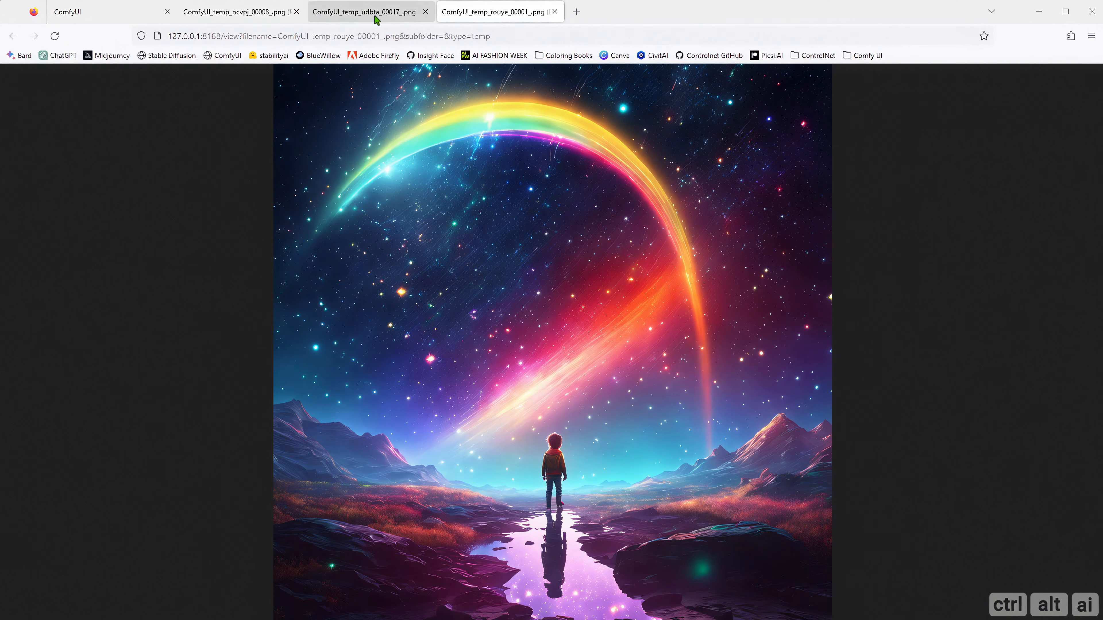
- Close the three opened image tabs and return to the workflow
{"action": "left_click", "coordinate": [296, 12]}
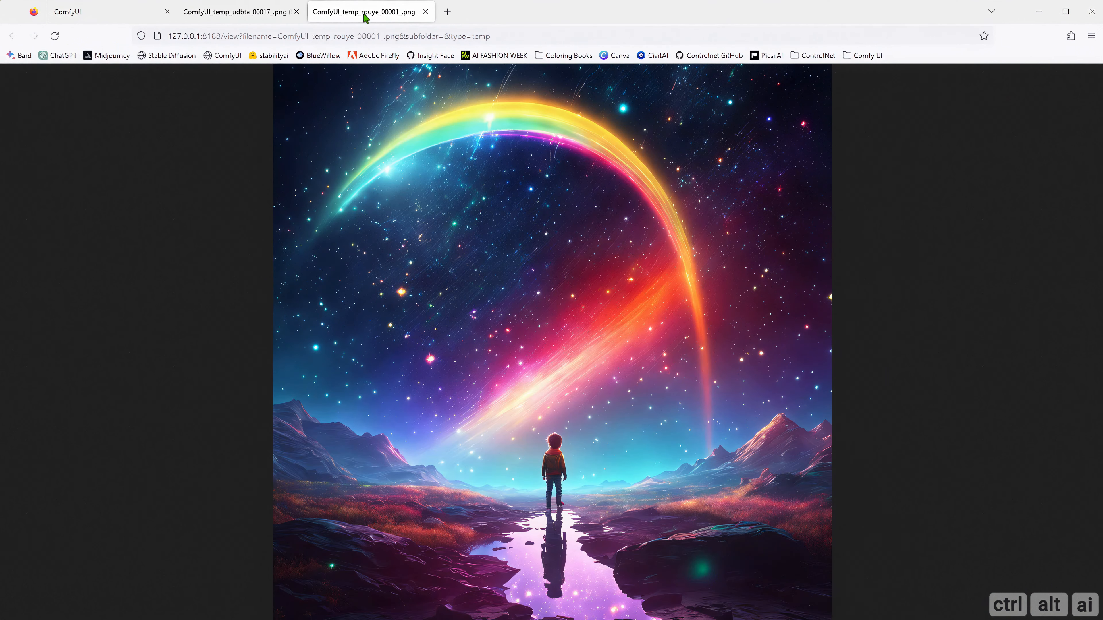
{"action": "left_click", "coordinate": [296, 12]}
{"action": "left_click", "coordinate": [296, 11]}
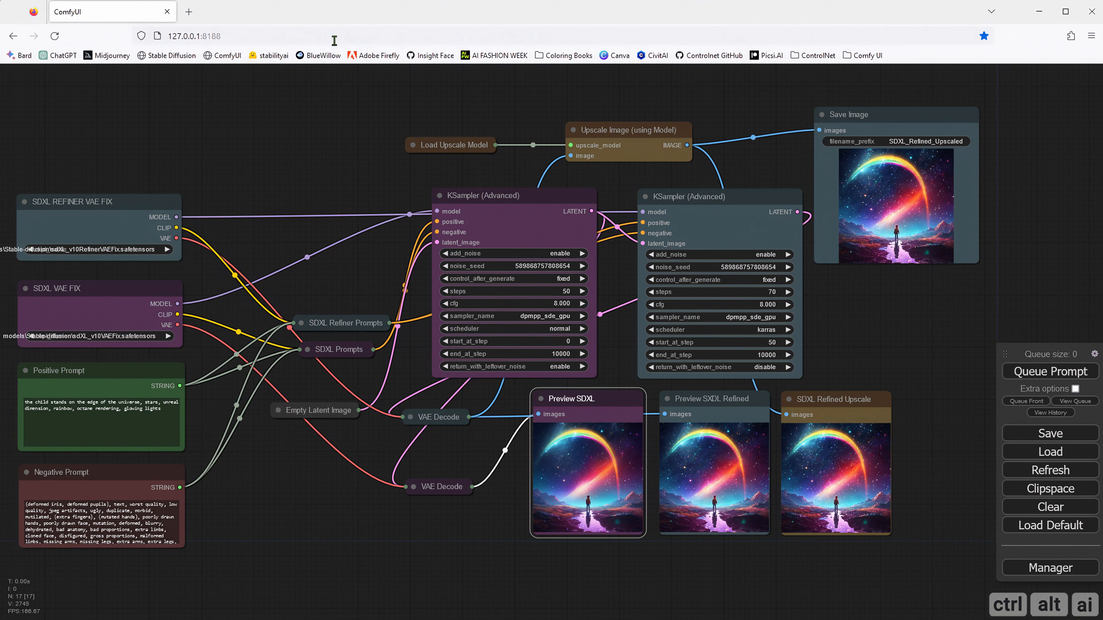